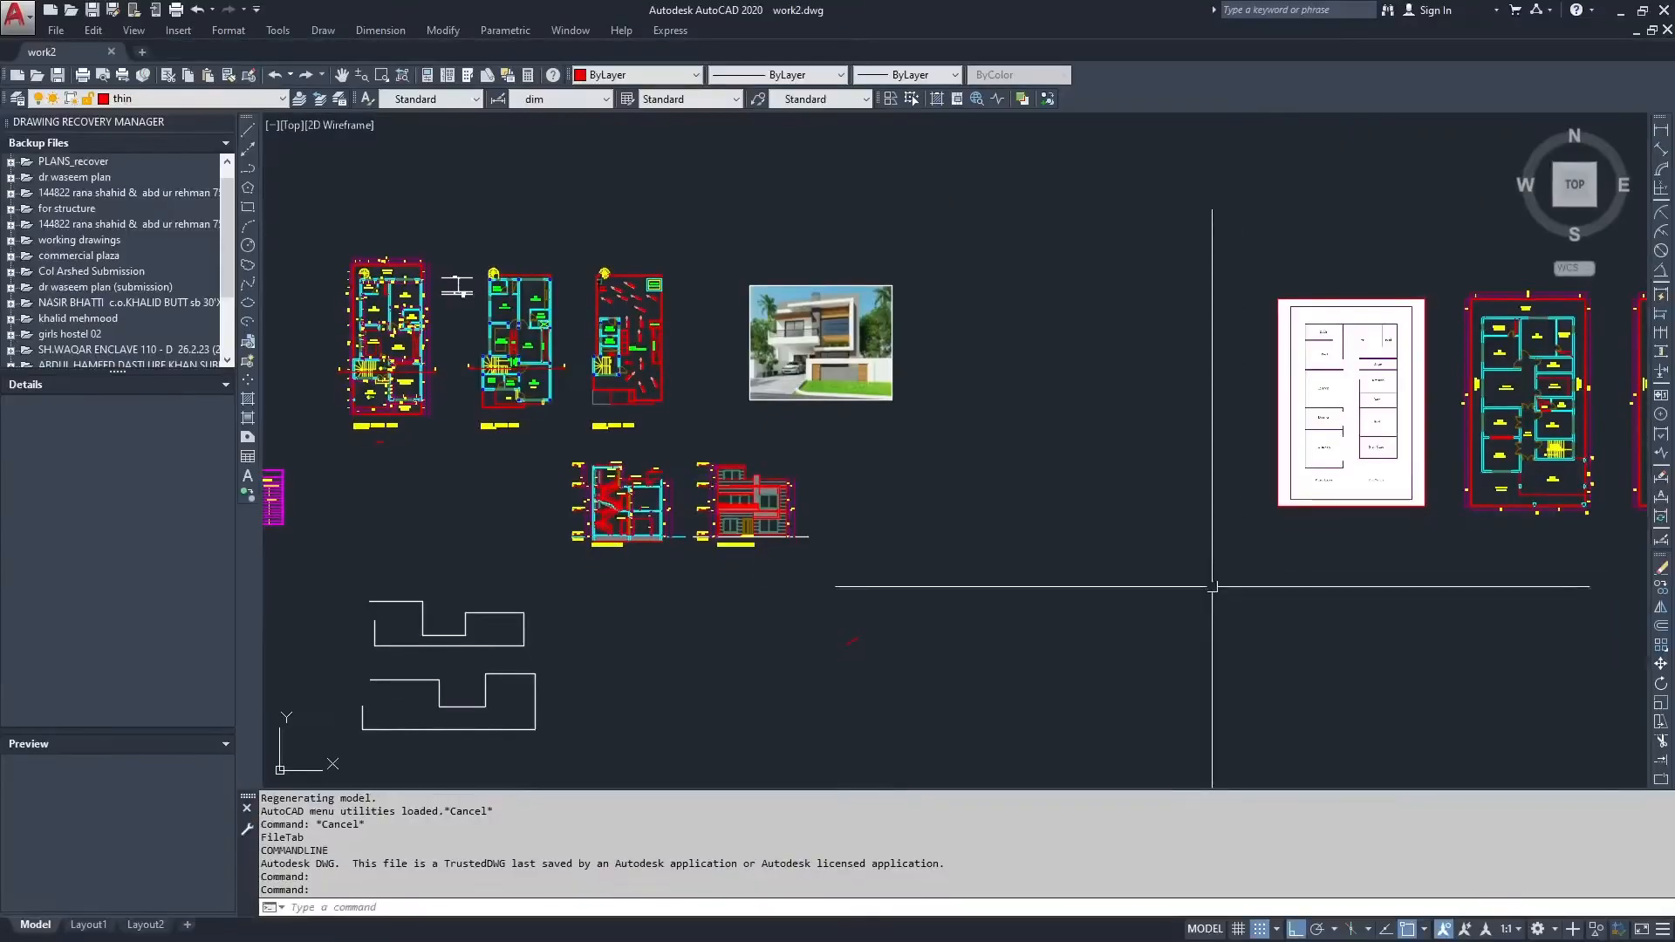
Close the Drawing Recovery Manager palette to enlarge the drawing area.
click(229, 121)
scroll(738, 471, down, 2)
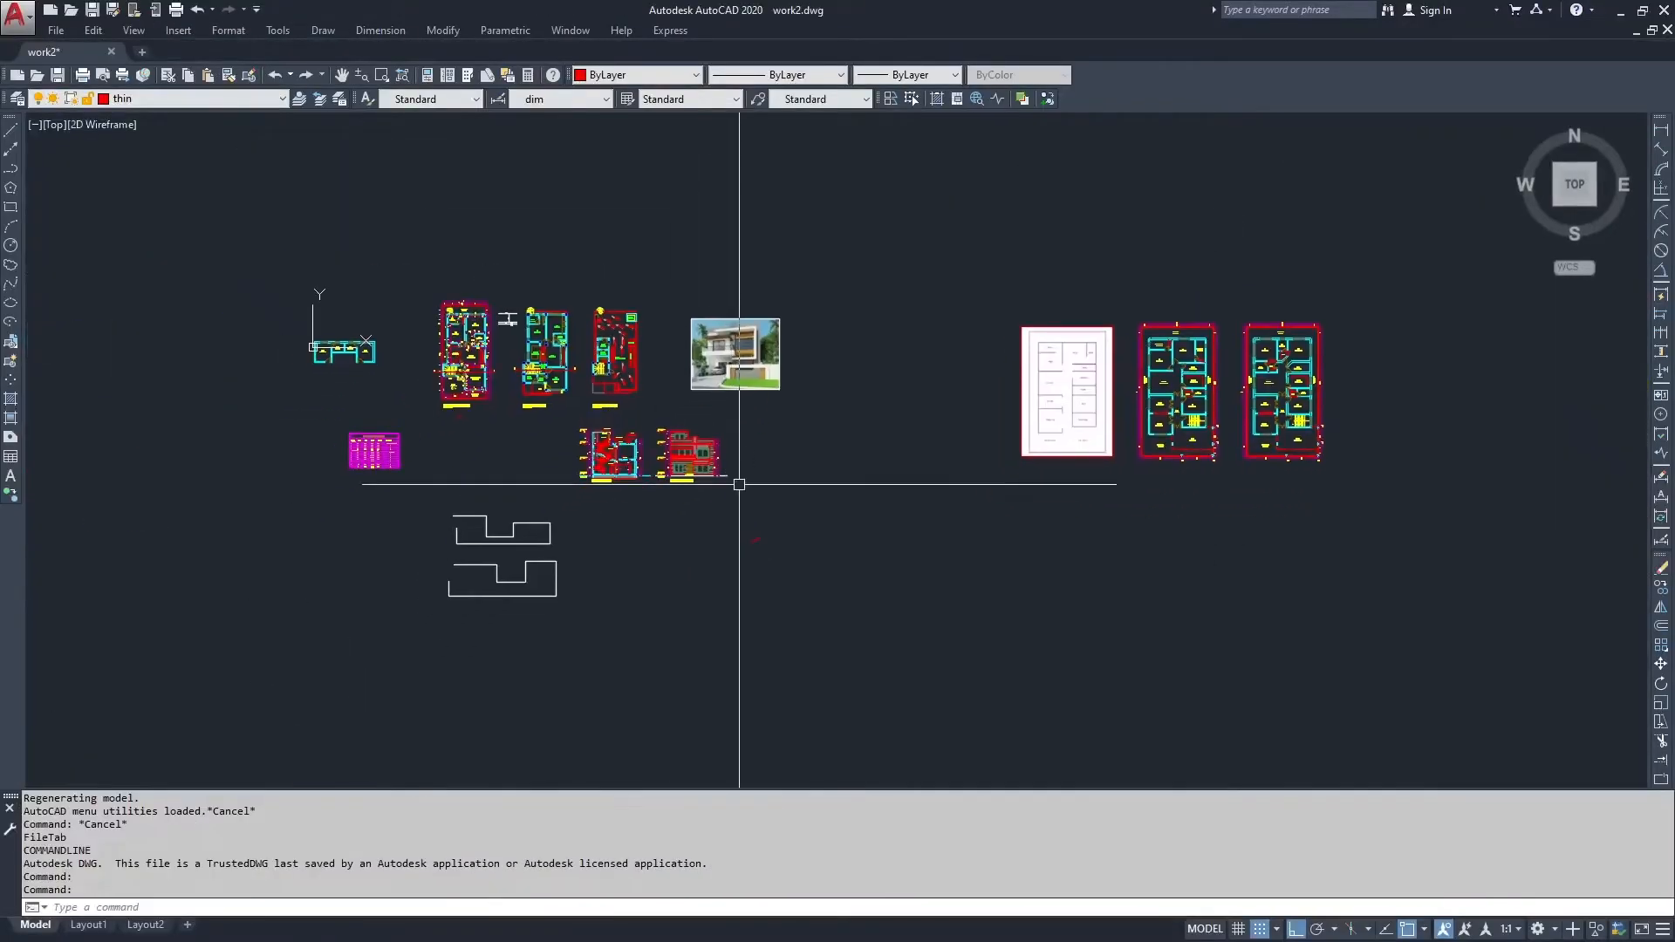
scroll(680, 479, up, 2)
middle_drag(628, 494, 668, 545)
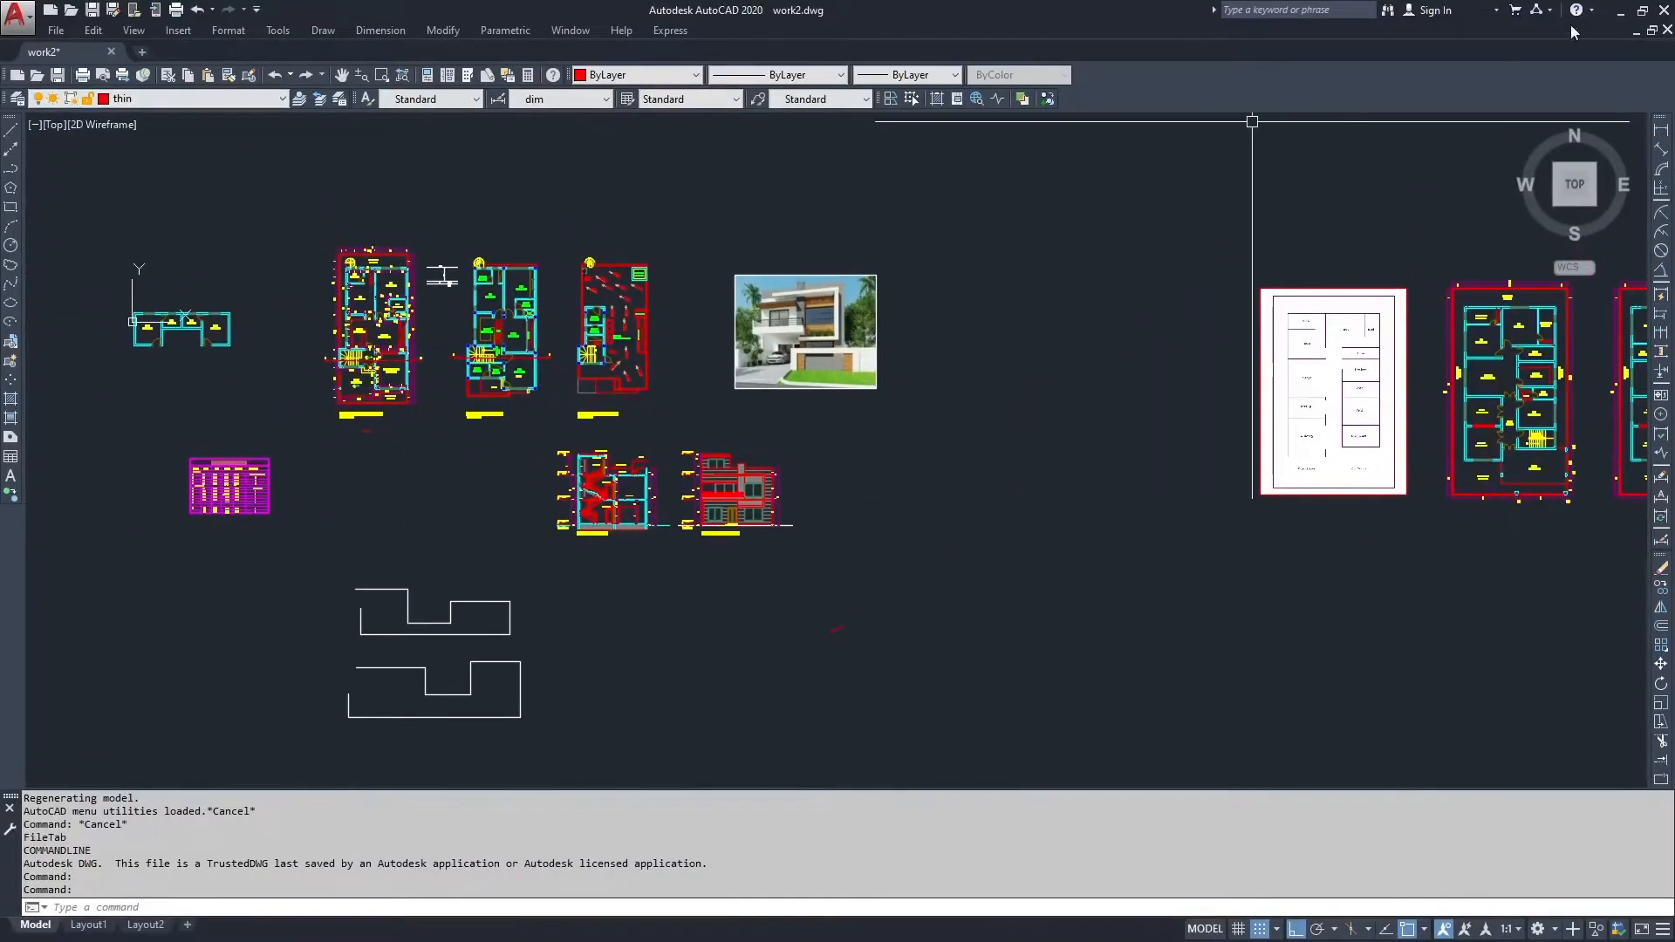
Open LAYOUT PLAN.pdf from the desktop in Acrobat, review the whole floor plan, close it and return to AutoCAD.
click(1623, 12)
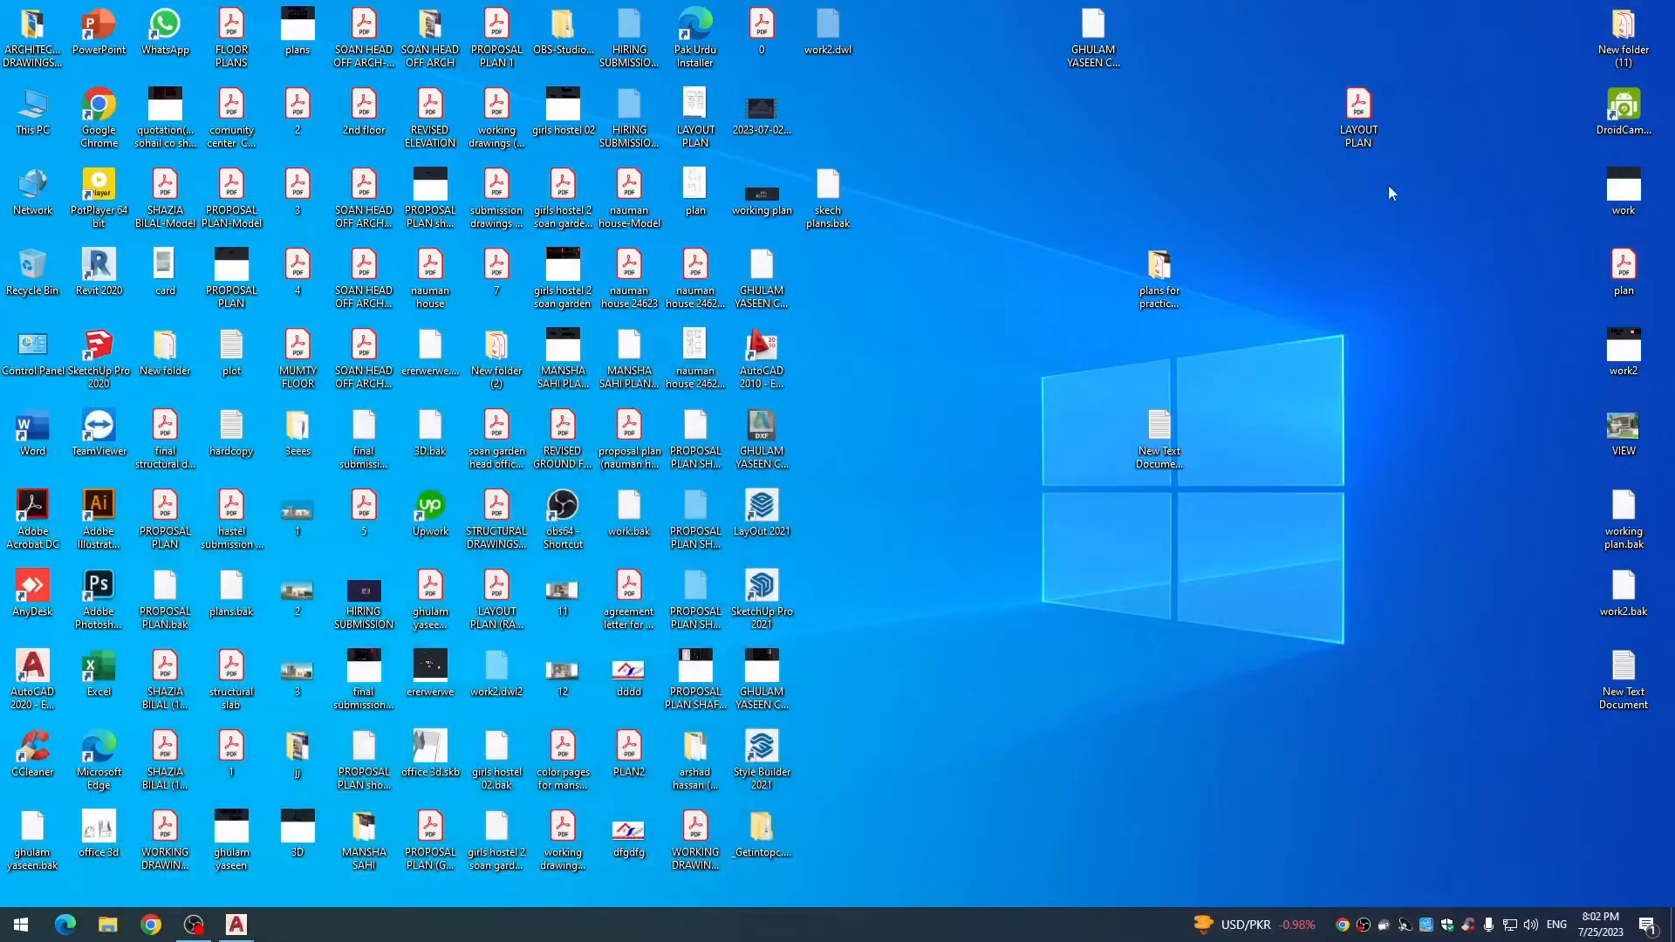
double_click(1358, 118)
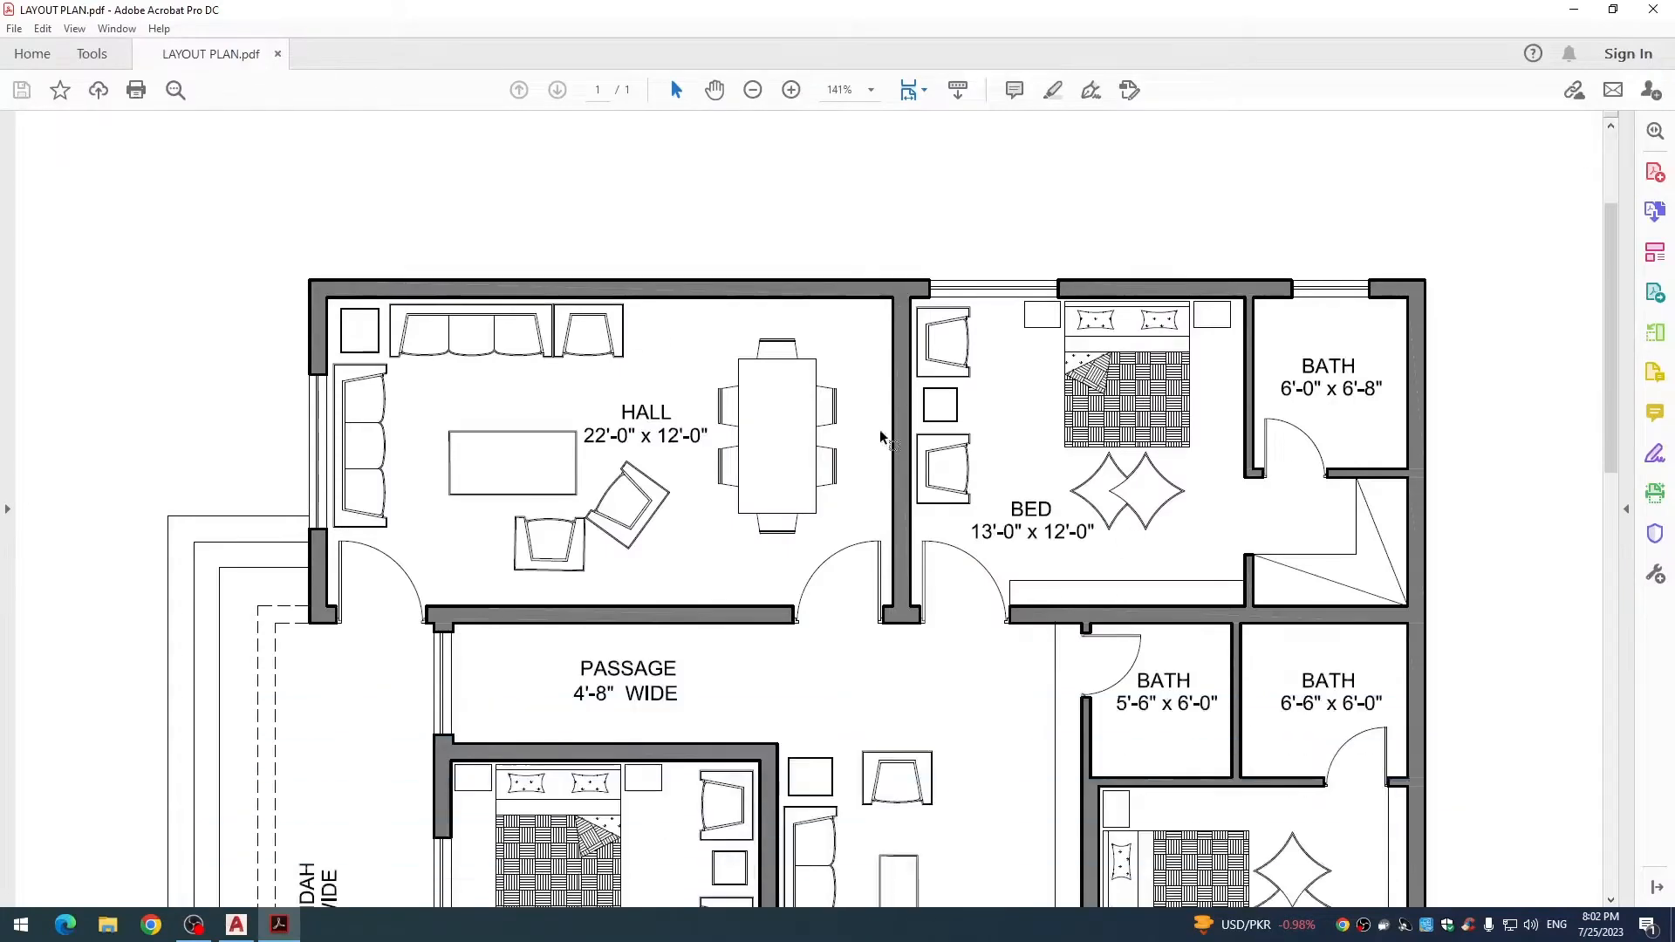
scroll(881, 438, down, 5)
ctrl+scroll(811, 425, down, 3)
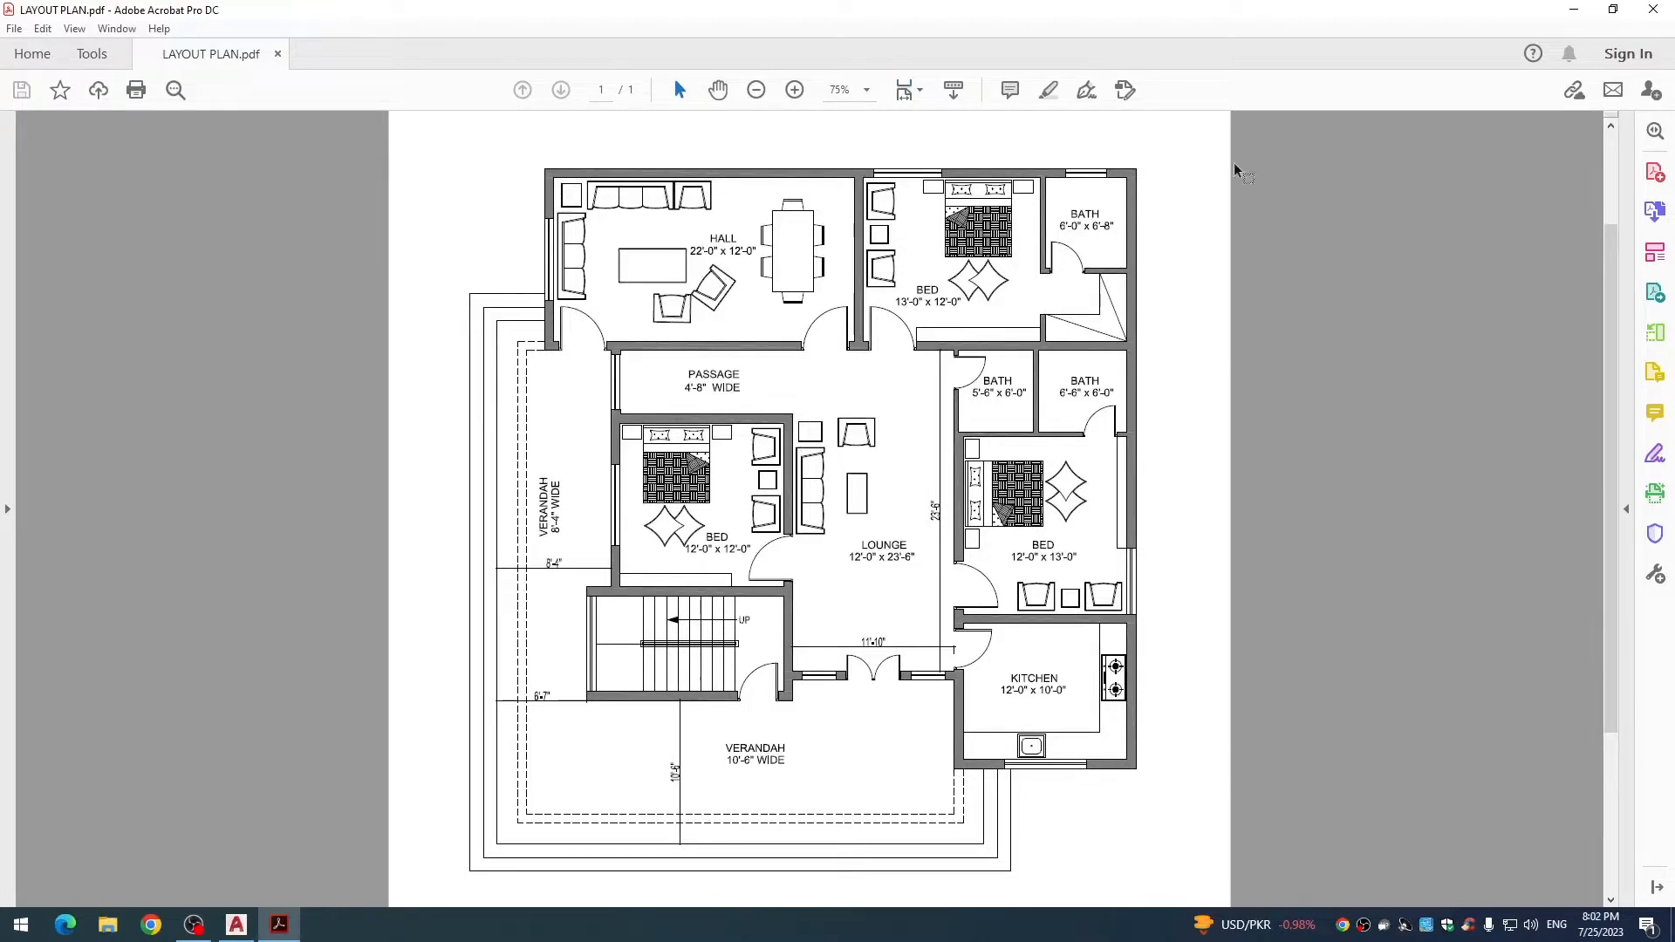
click(1653, 8)
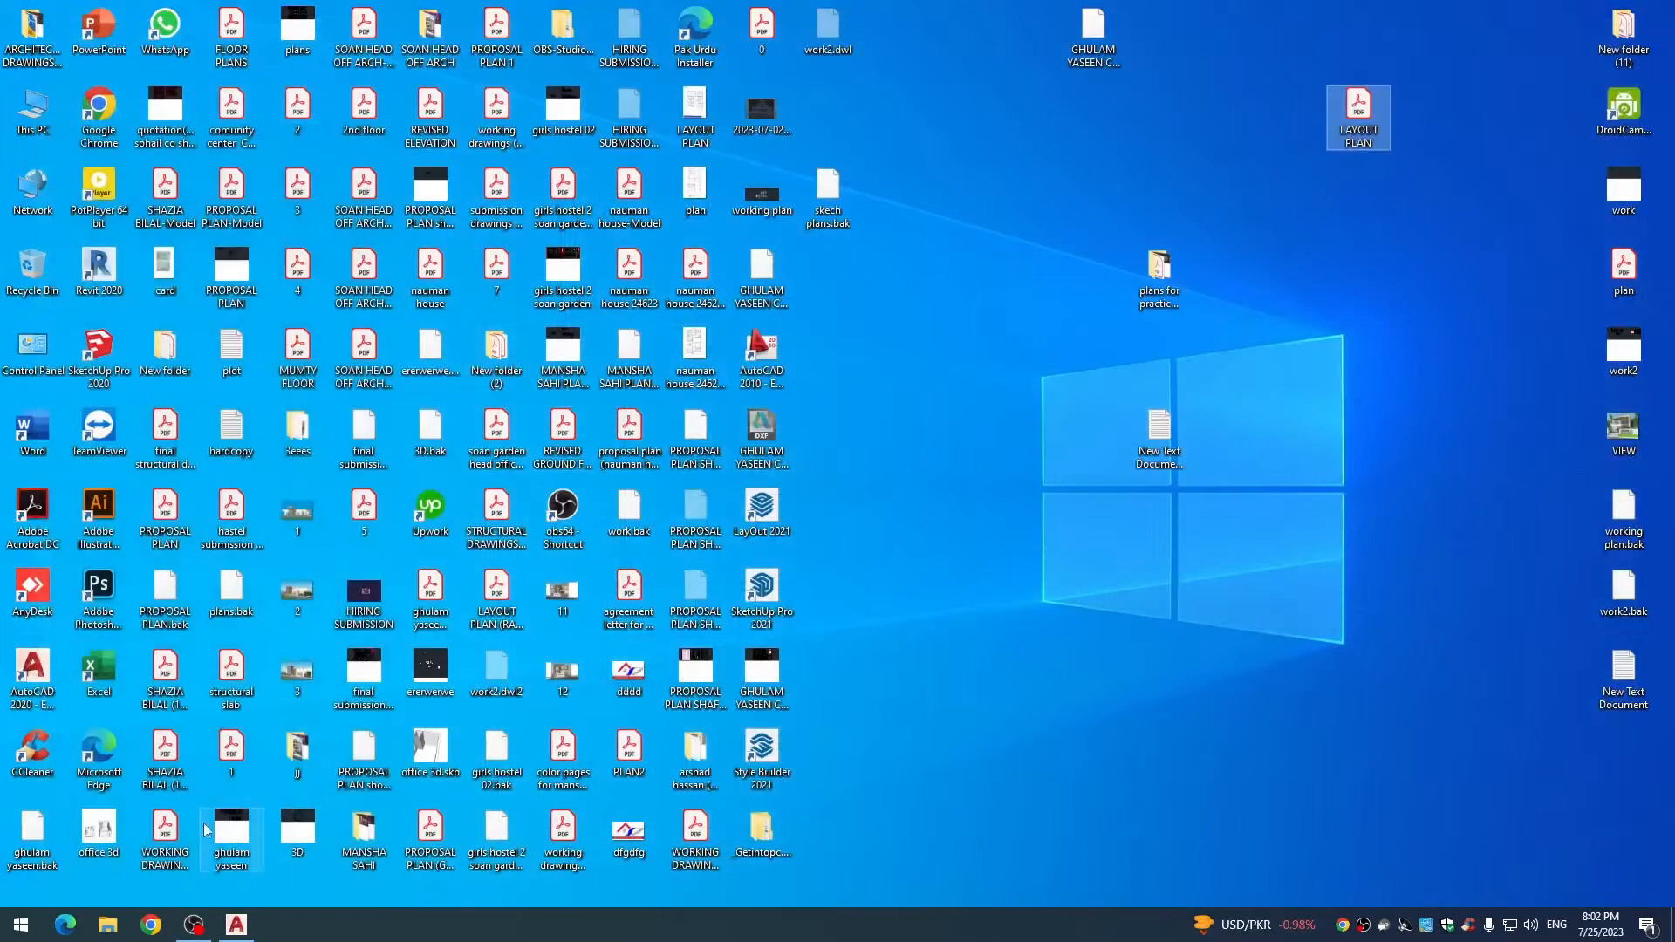
click(236, 924)
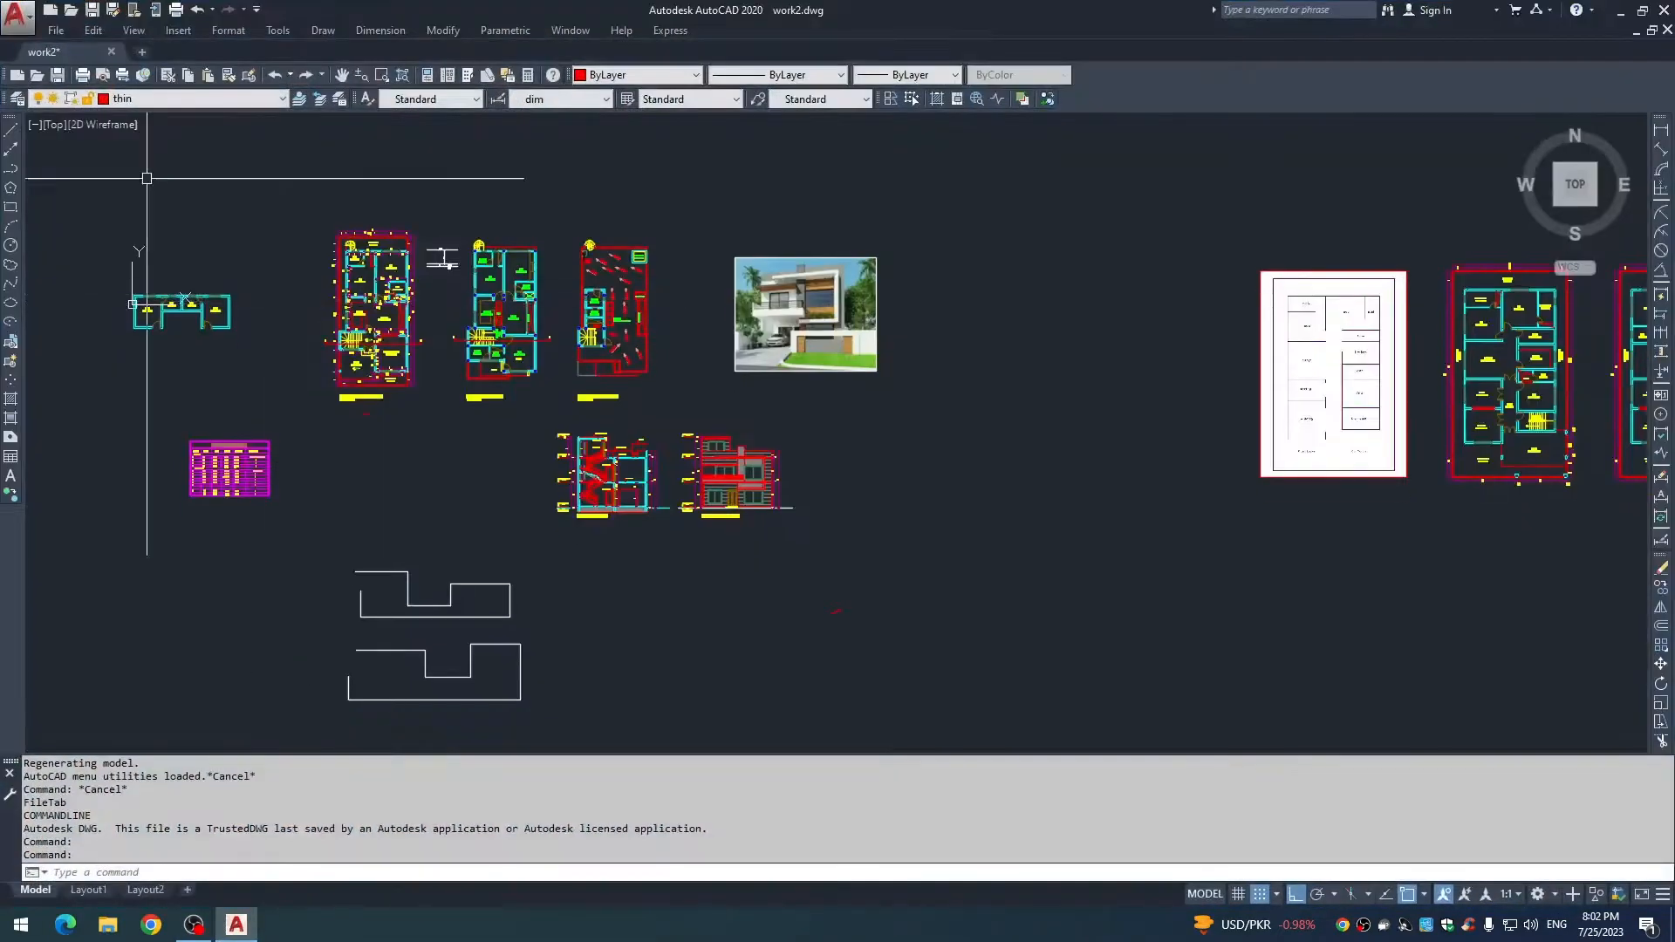
Attach LAYOUT PLAN.pdf from the Desktop as a PDF underlay at insertion point 0,0,0 with scale 1 and rotation 0.
click(54, 31)
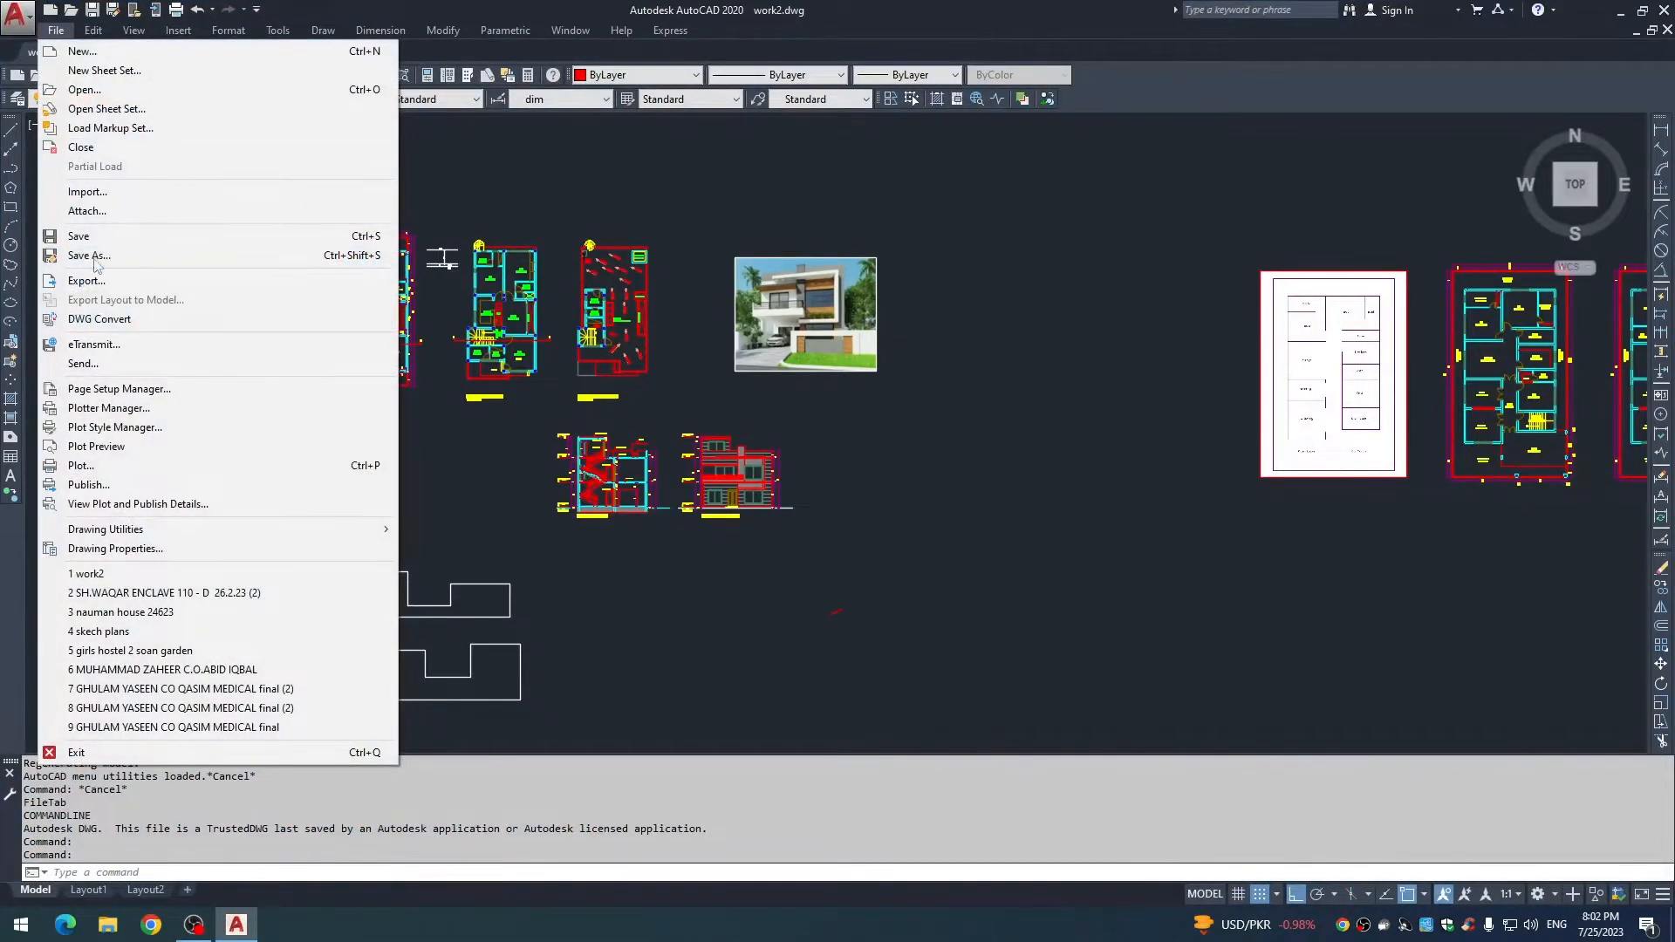
click(92, 214)
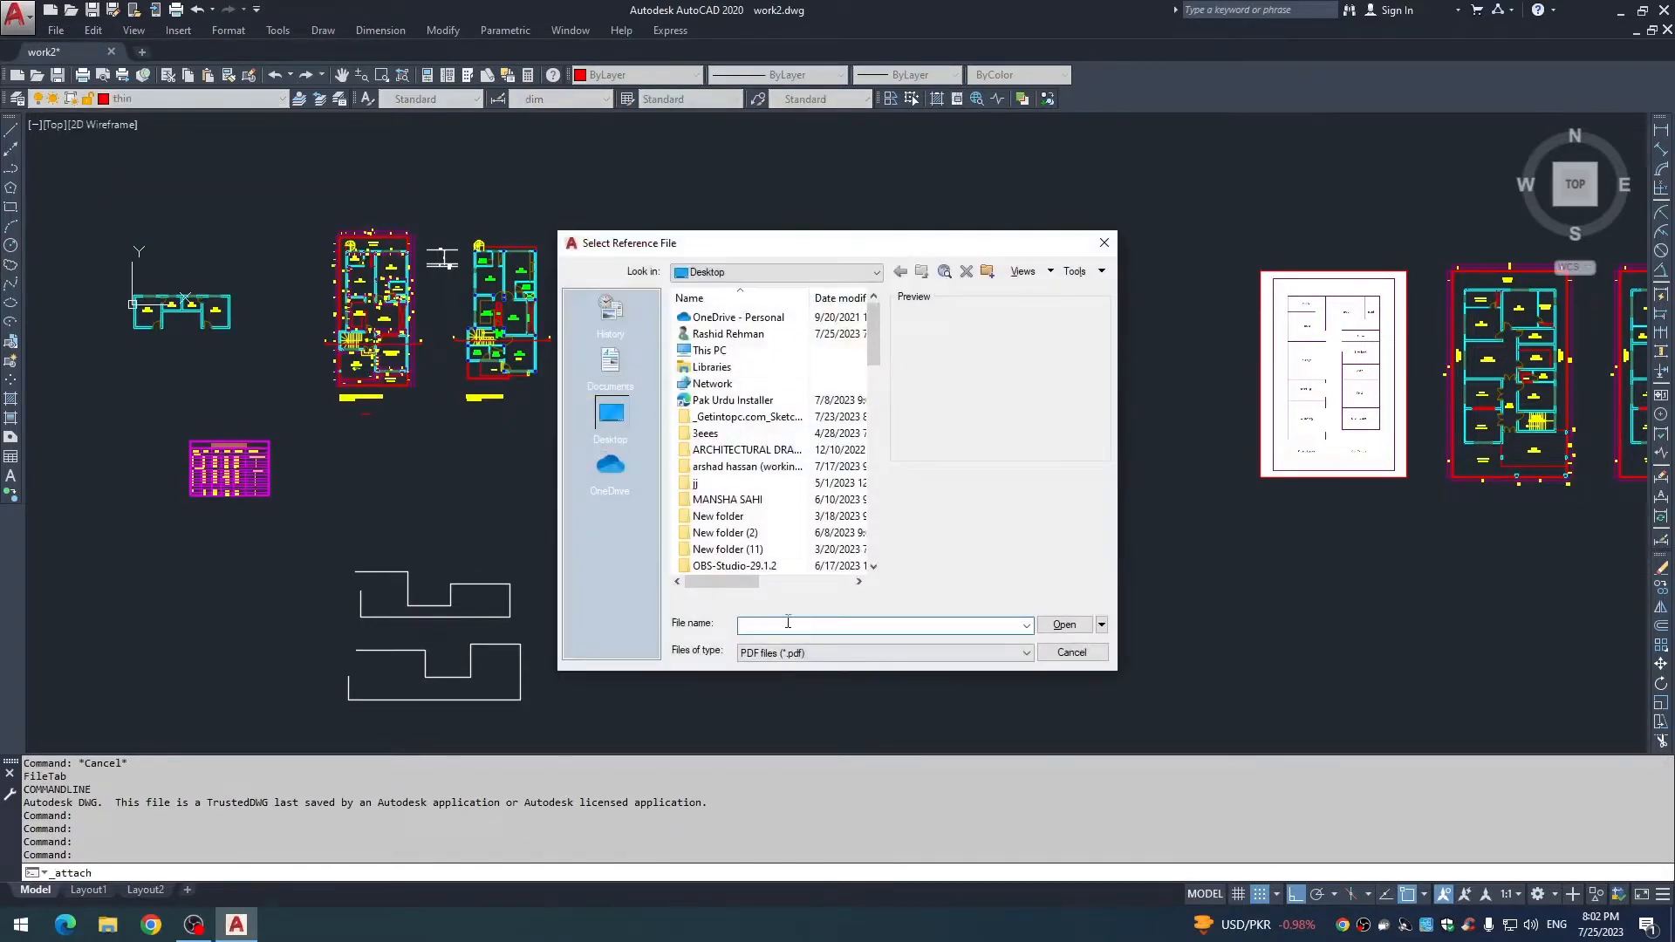
text(lay)
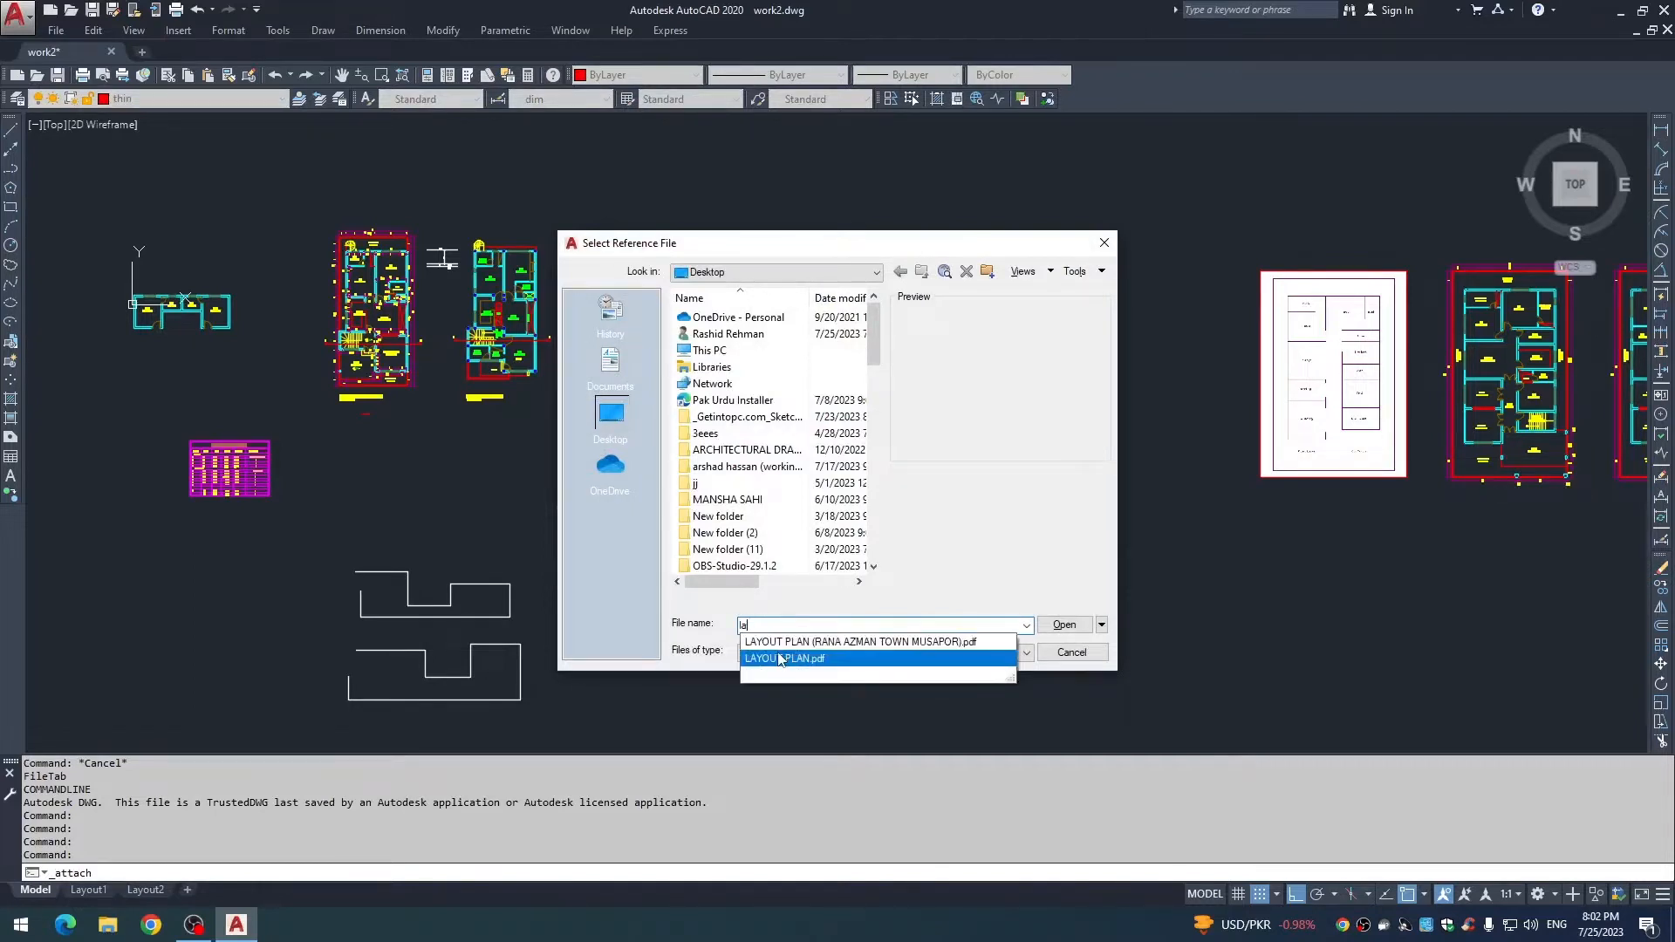
click(779, 659)
click(1065, 624)
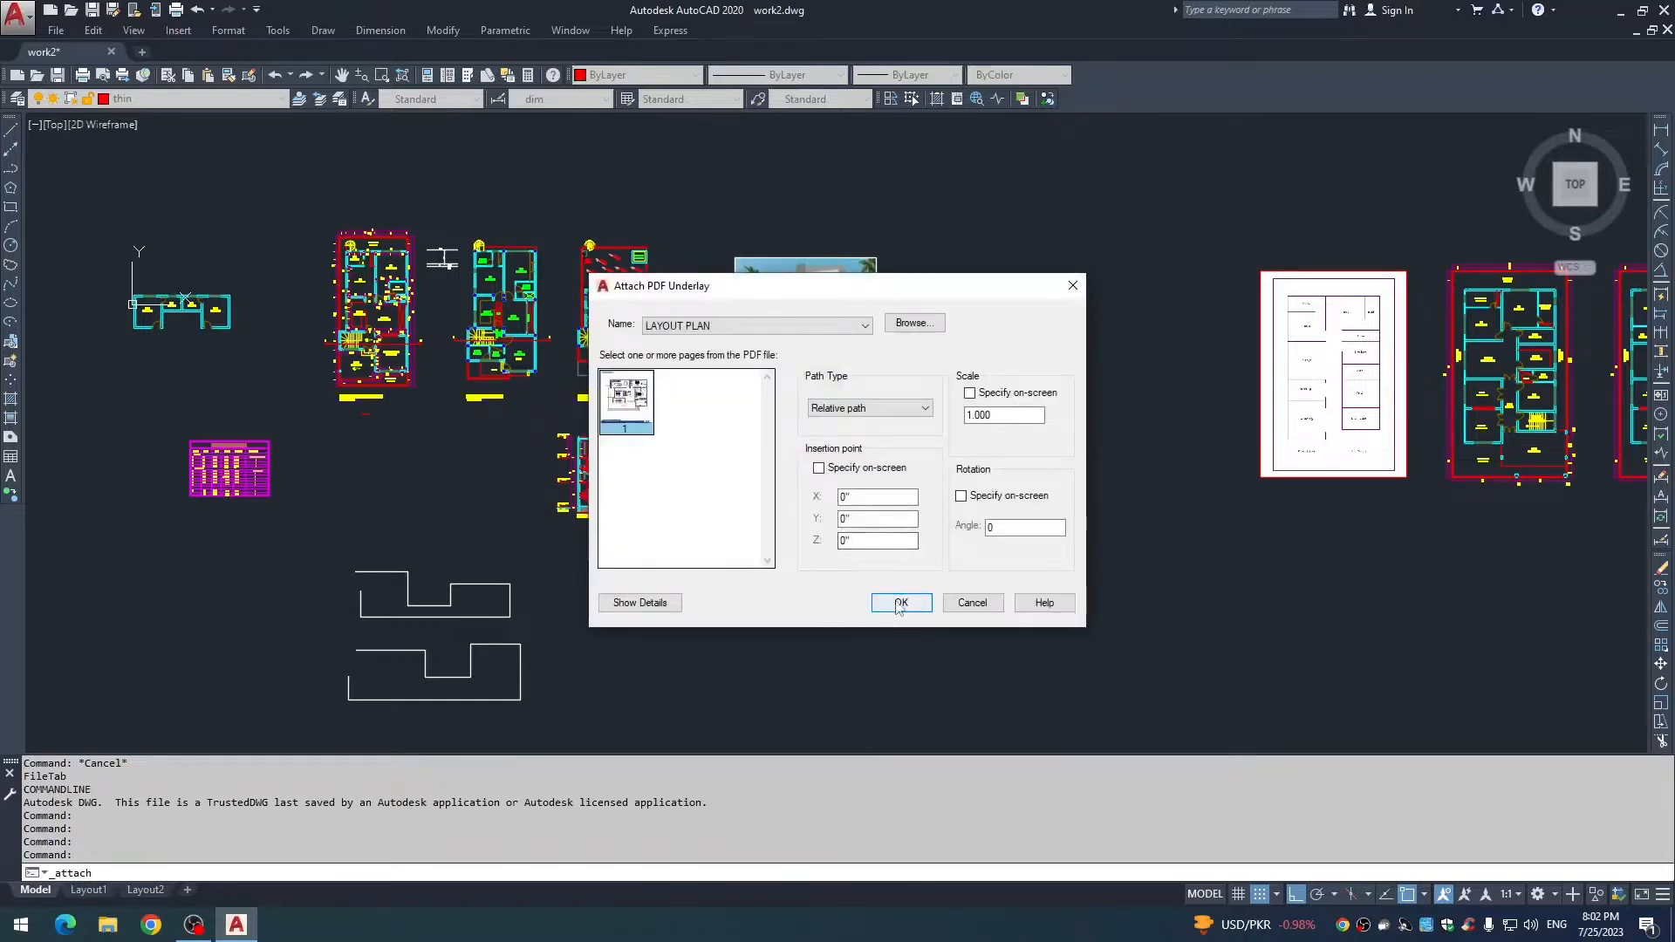
click(900, 602)
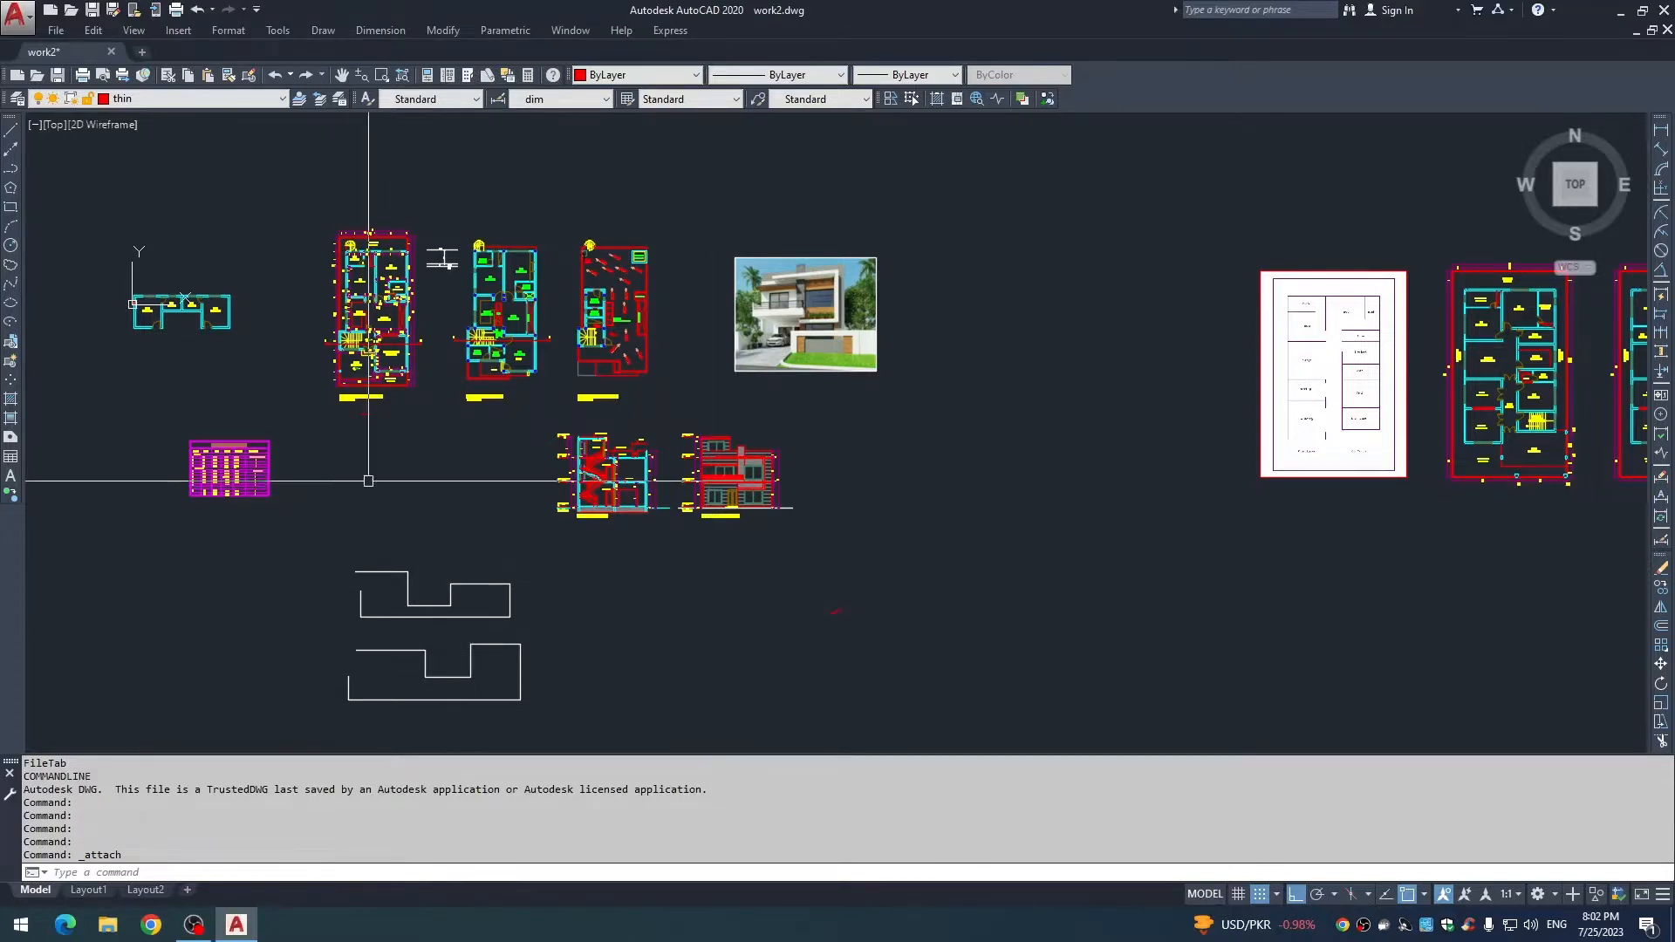
Move the attached PDF underlay off the existing room plan into the empty area west of it.
middle_drag(366, 478, 618, 515)
scroll(407, 376, up, 8)
scroll(441, 401, up, 10)
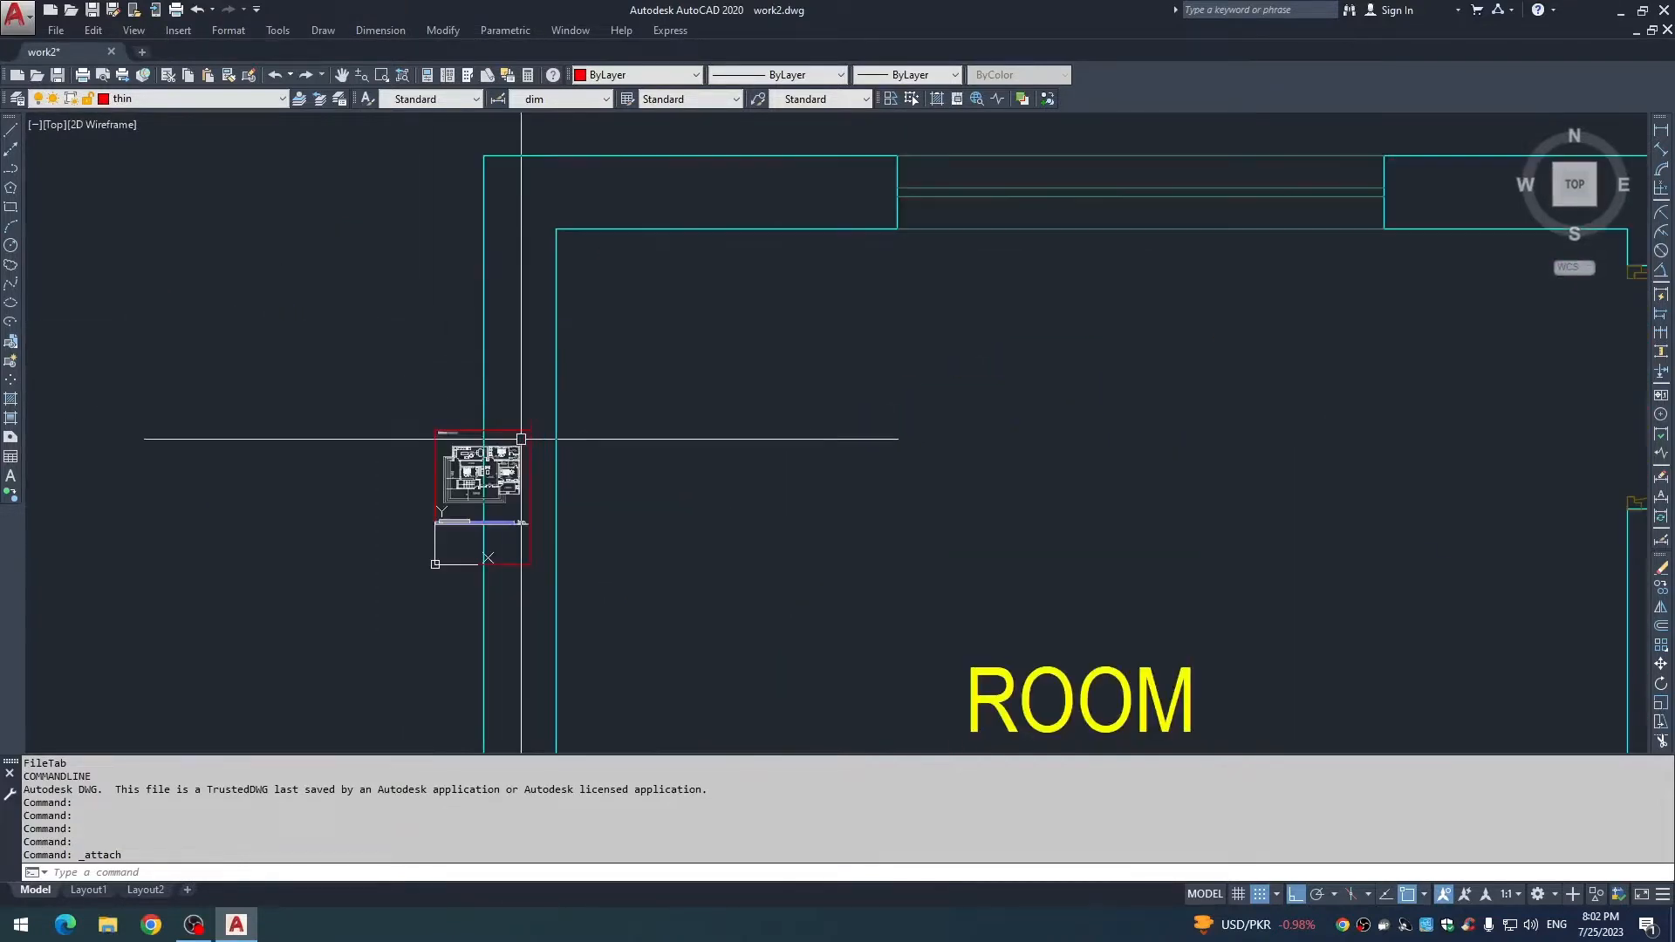
scroll(465, 483, down, 2)
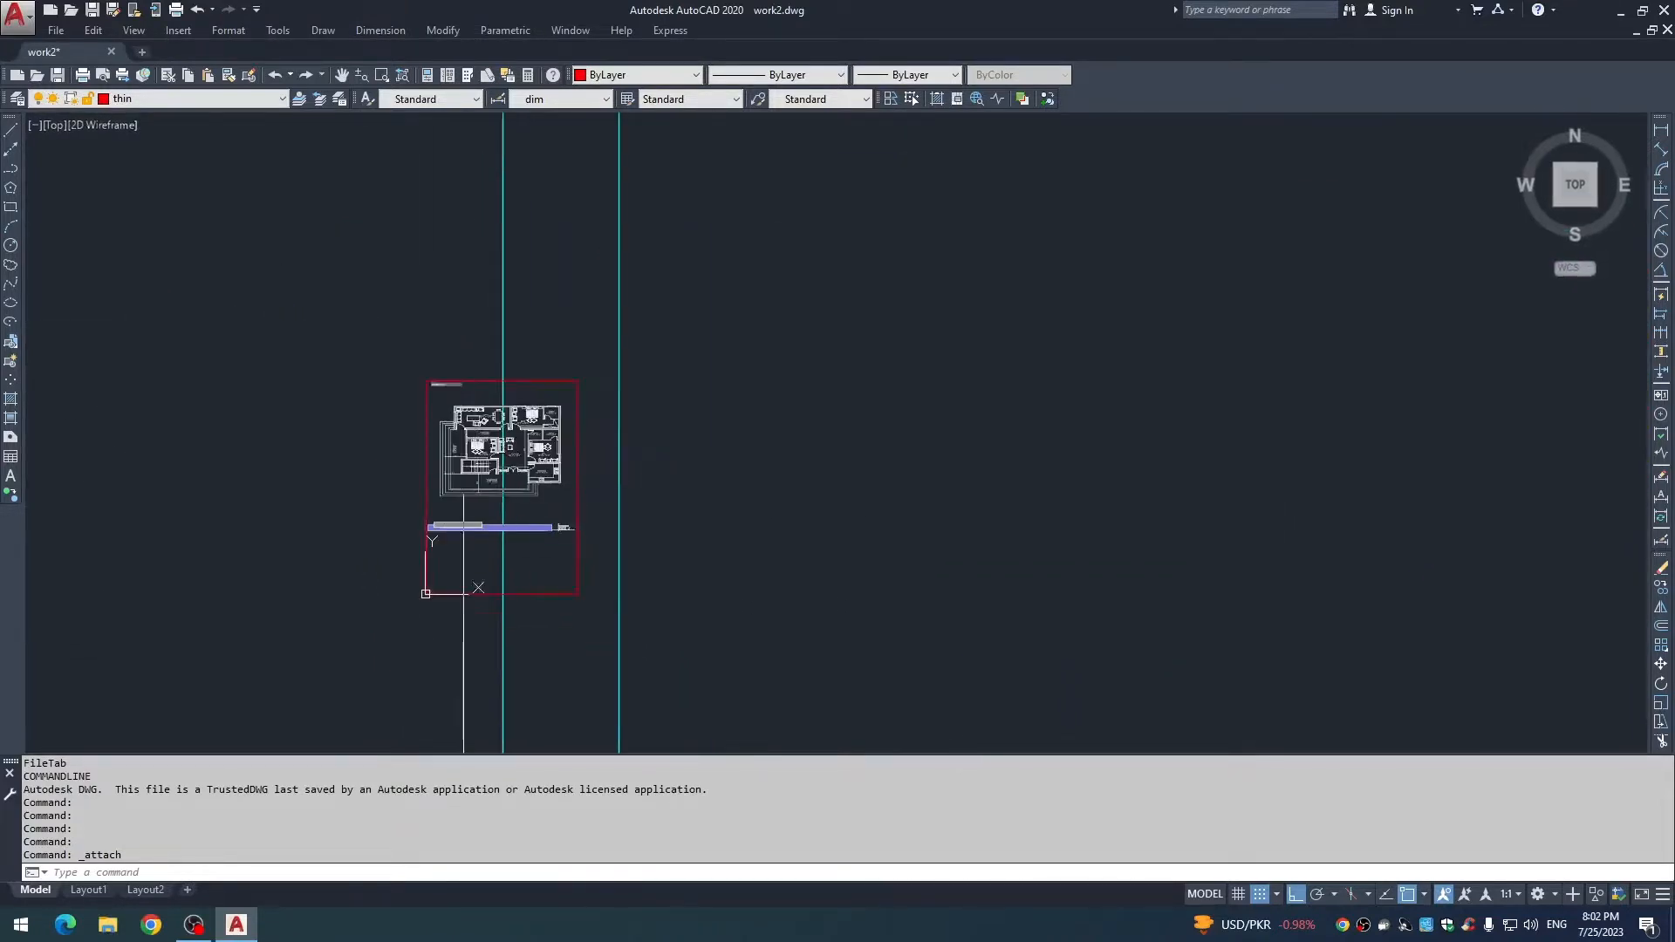
middle_drag(469, 486, 657, 426)
click(443, 265)
click(844, 594)
text(m)
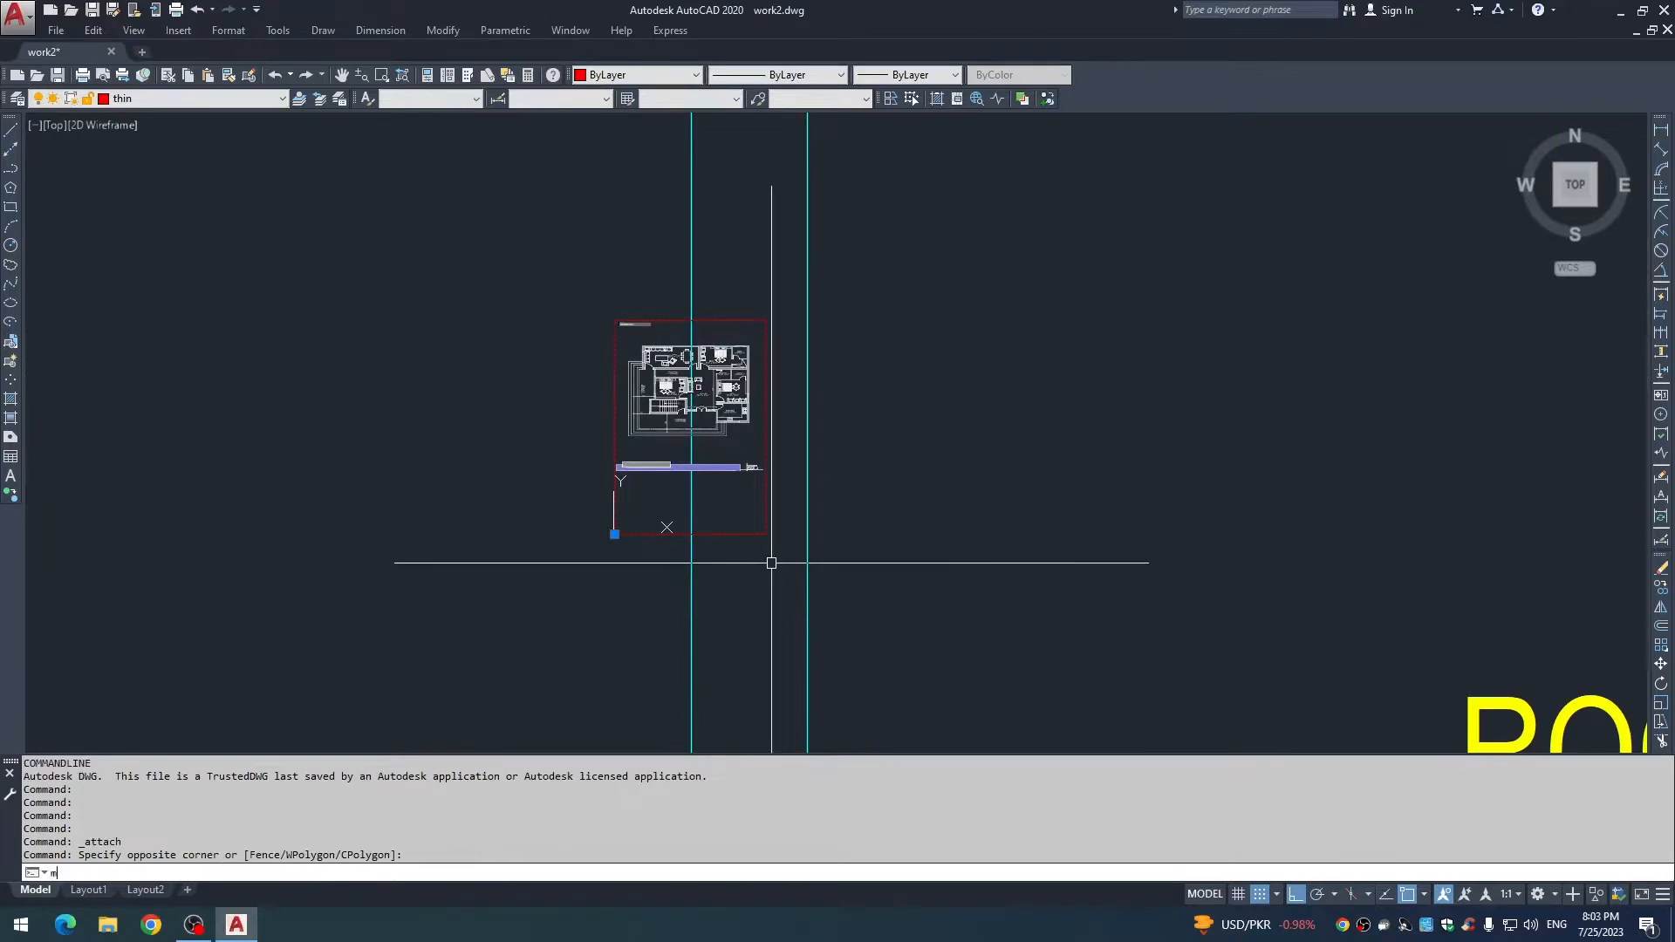
key(space)
scroll(770, 562, down, 2)
click(740, 560)
click(347, 567)
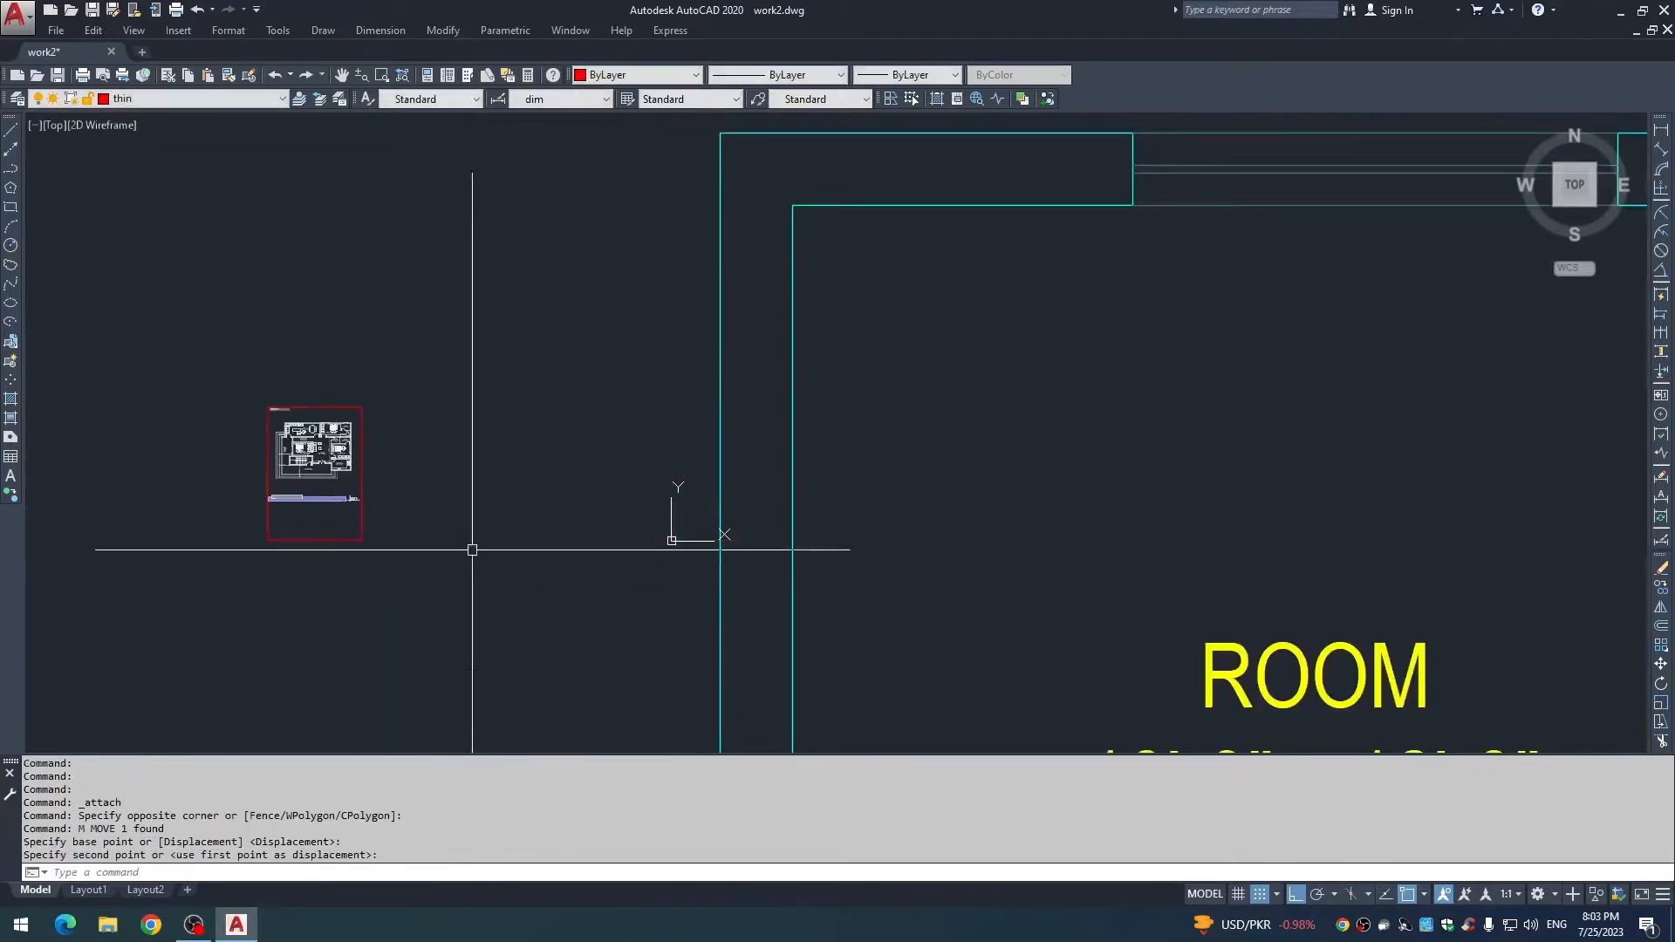
middle_drag(473, 550, 748, 600)
key(Escape)
Examine the room layout, walls and size labels of the attached floor plan underlay.
scroll(574, 478, up, 5)
scroll(775, 468, down, 3)
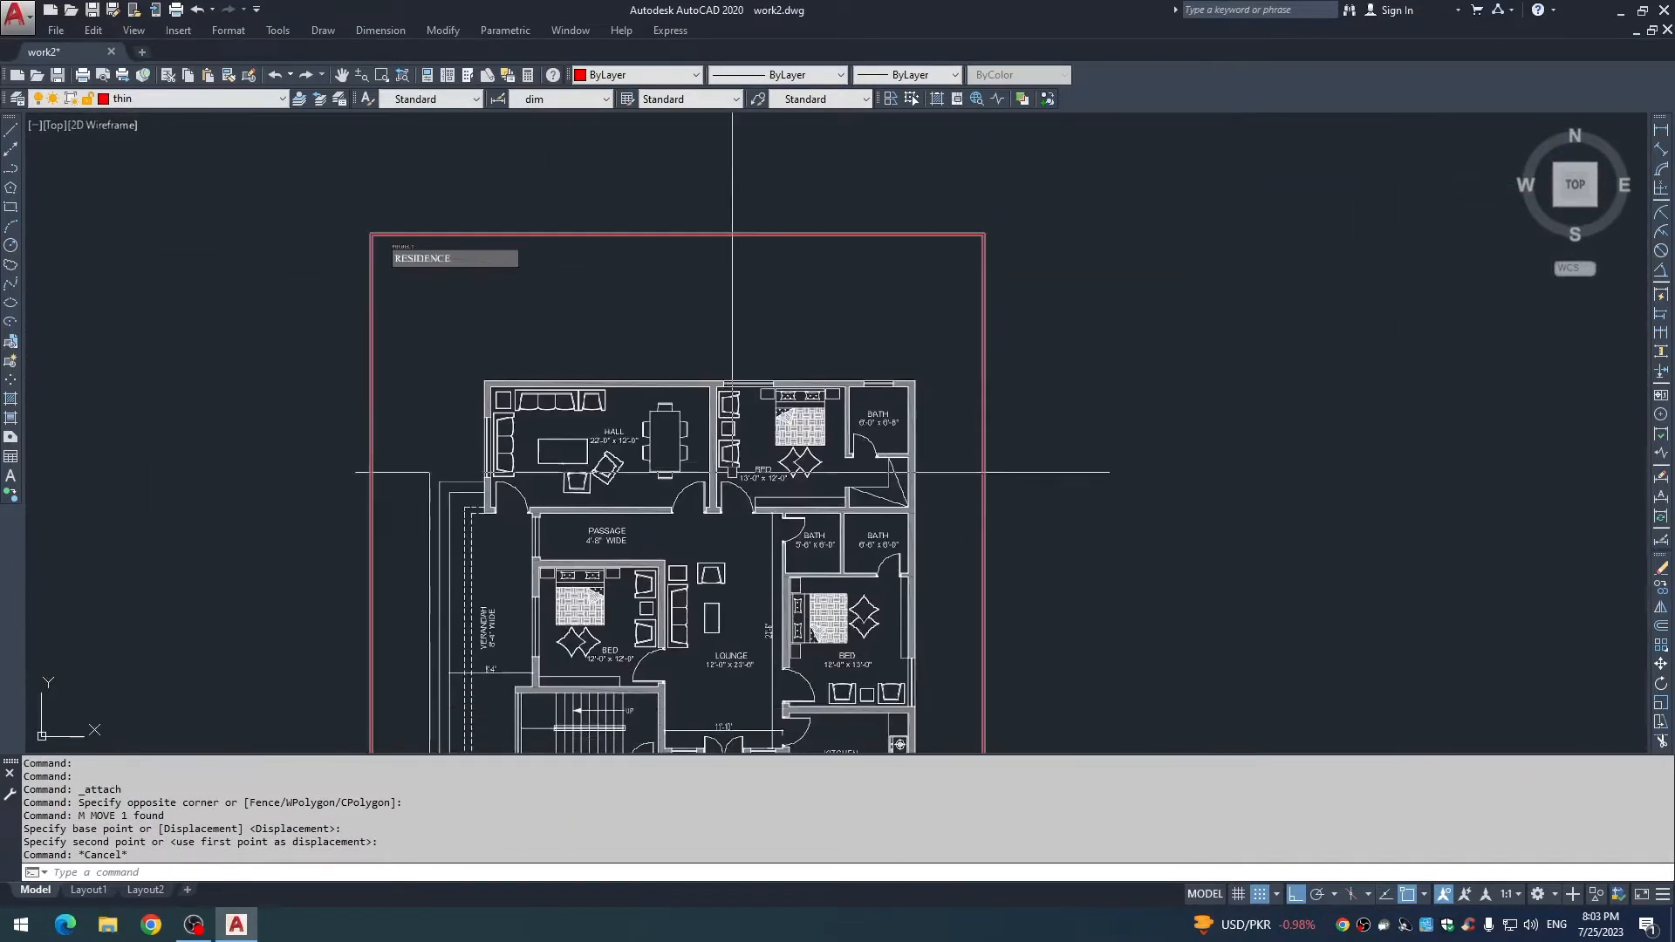
scroll(684, 392, up, 2)
scroll(689, 349, down, 5)
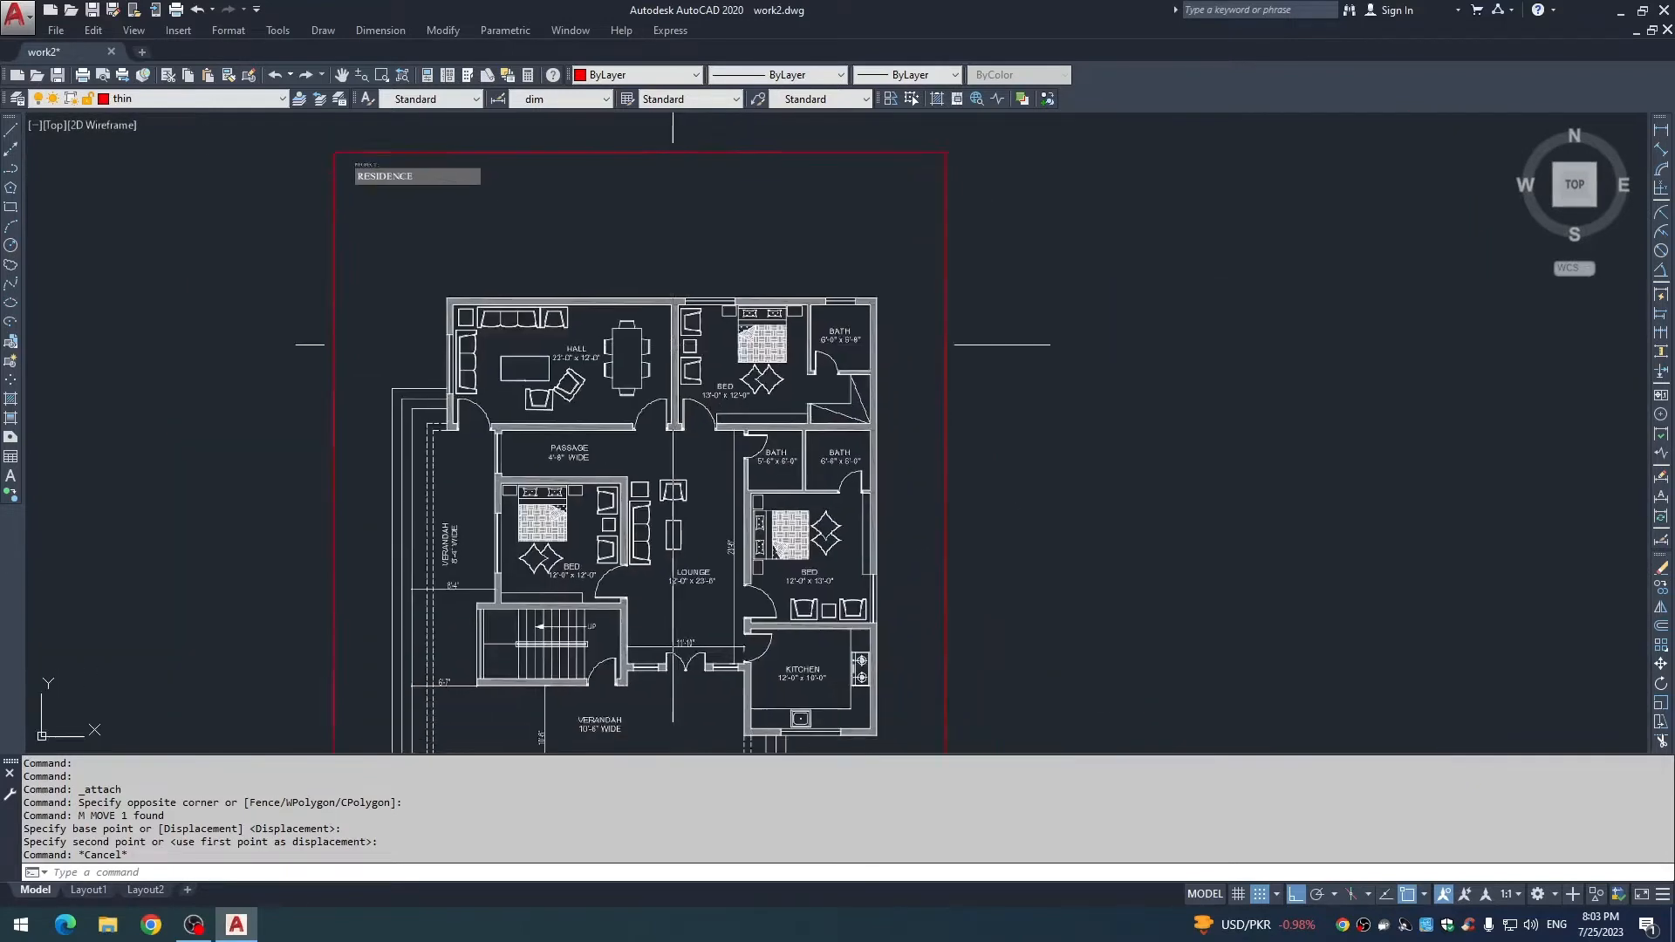
scroll(670, 325, up, 4)
scroll(670, 325, down, 3)
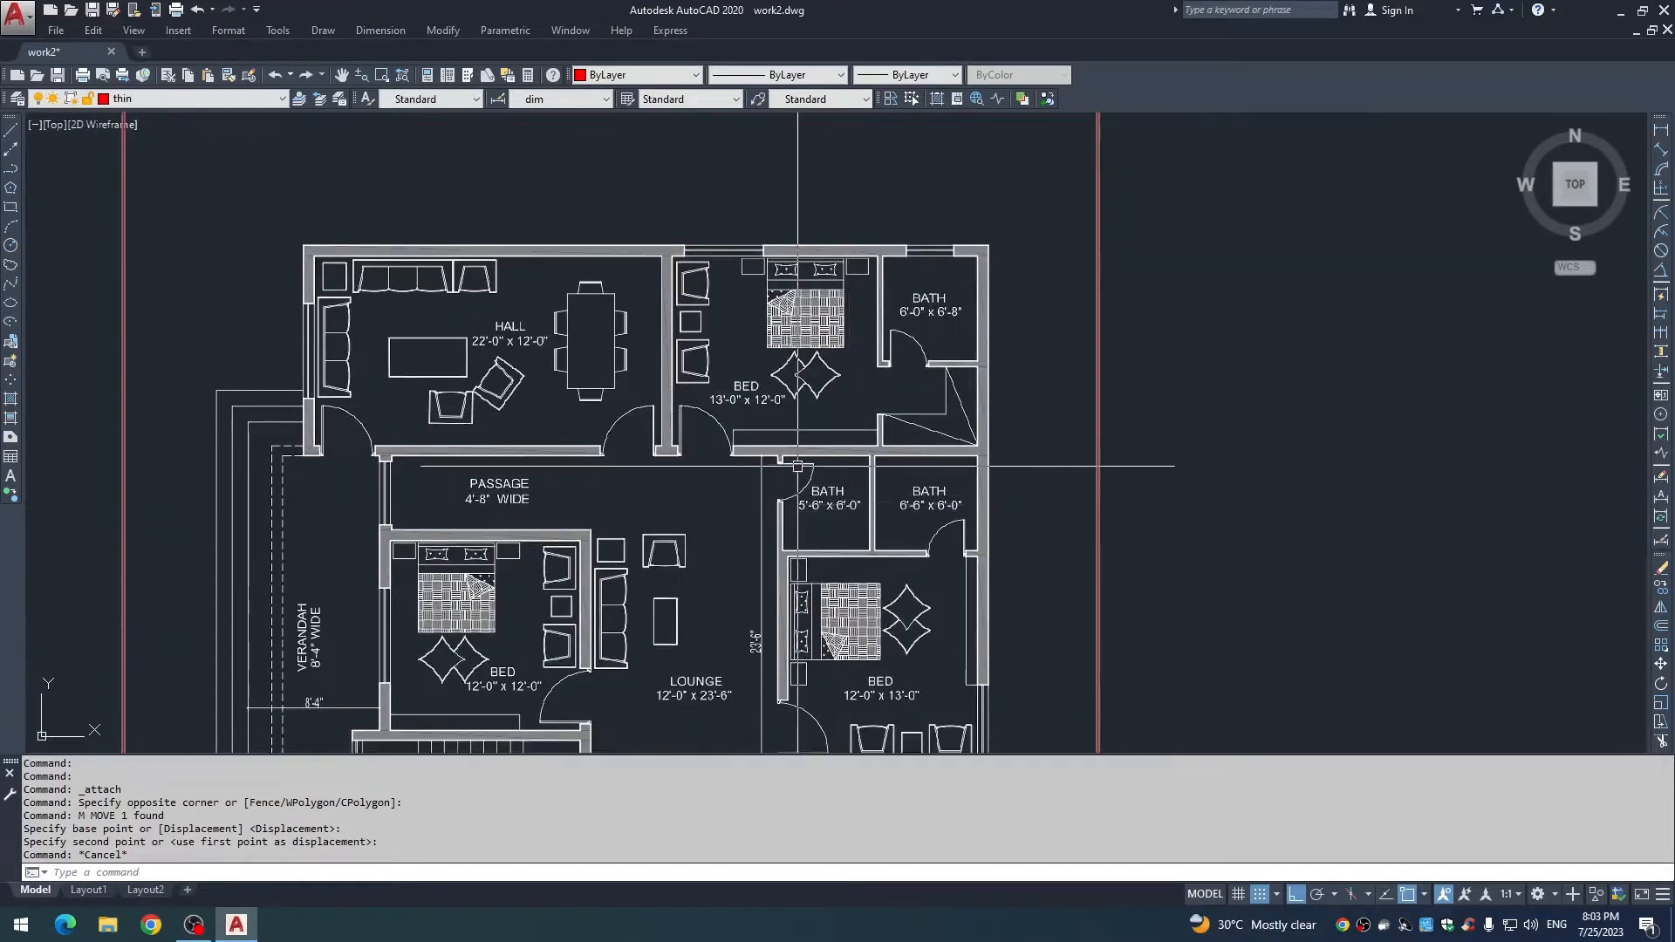
scroll(646, 376, down, 4)
scroll(698, 383, up, 5)
key(Escape)
key(Escape)
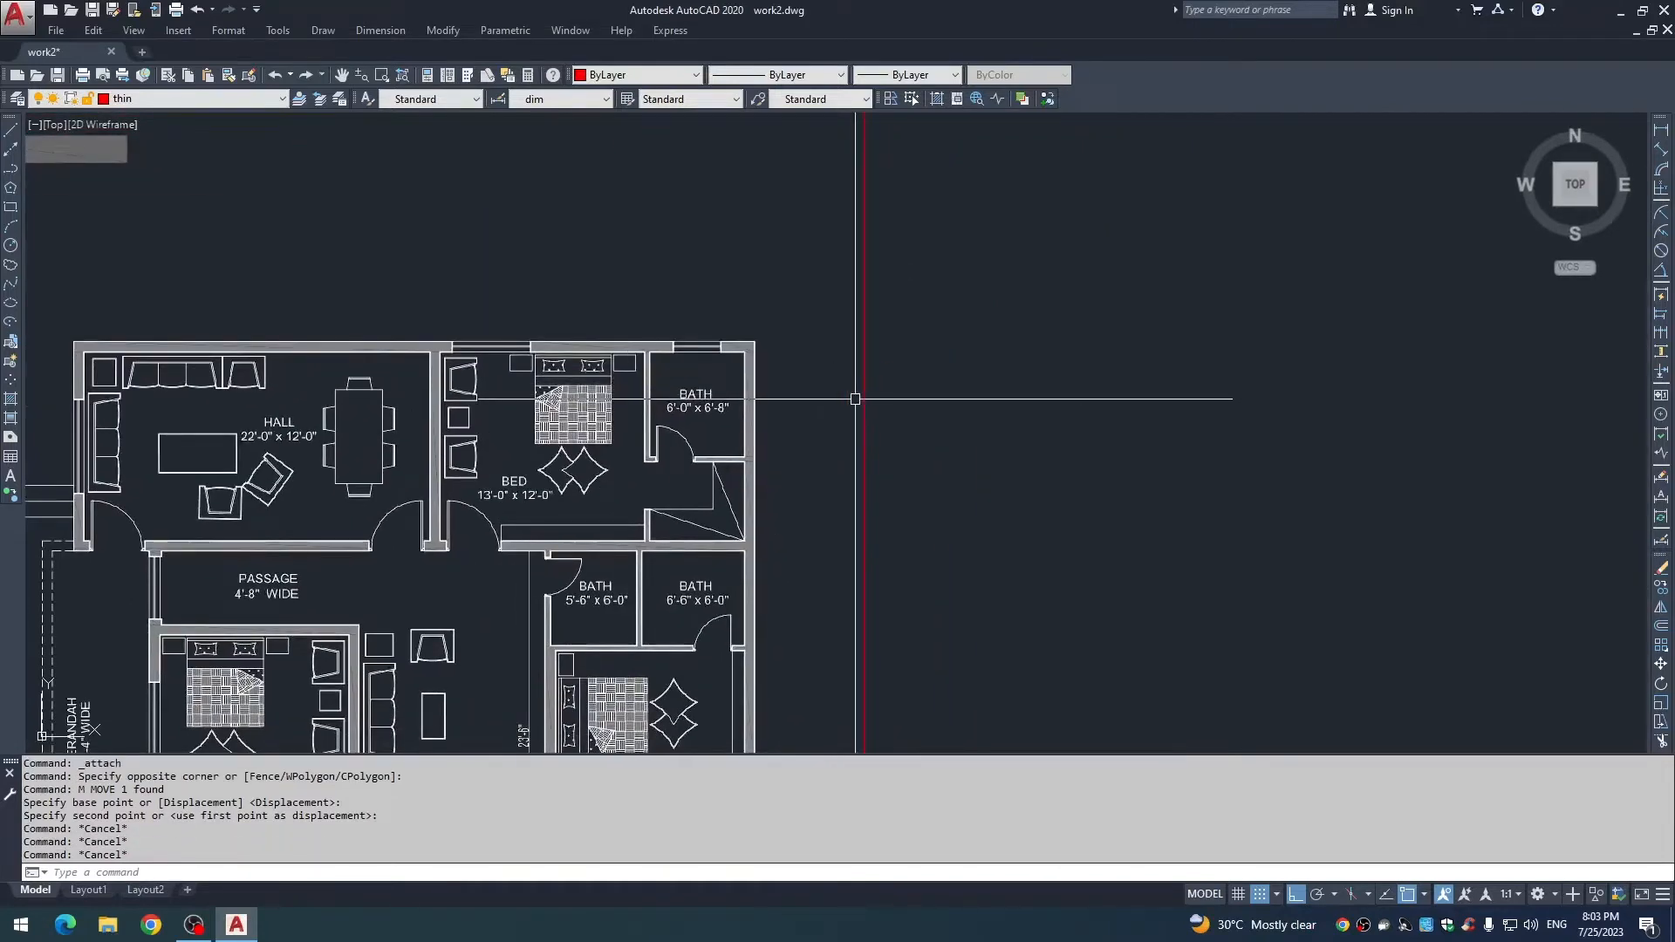
Draw a vertical reference line 8" long in the empty space east of the PDF underlay.
text(l)
key(Return)
click(1013, 498)
text(8)
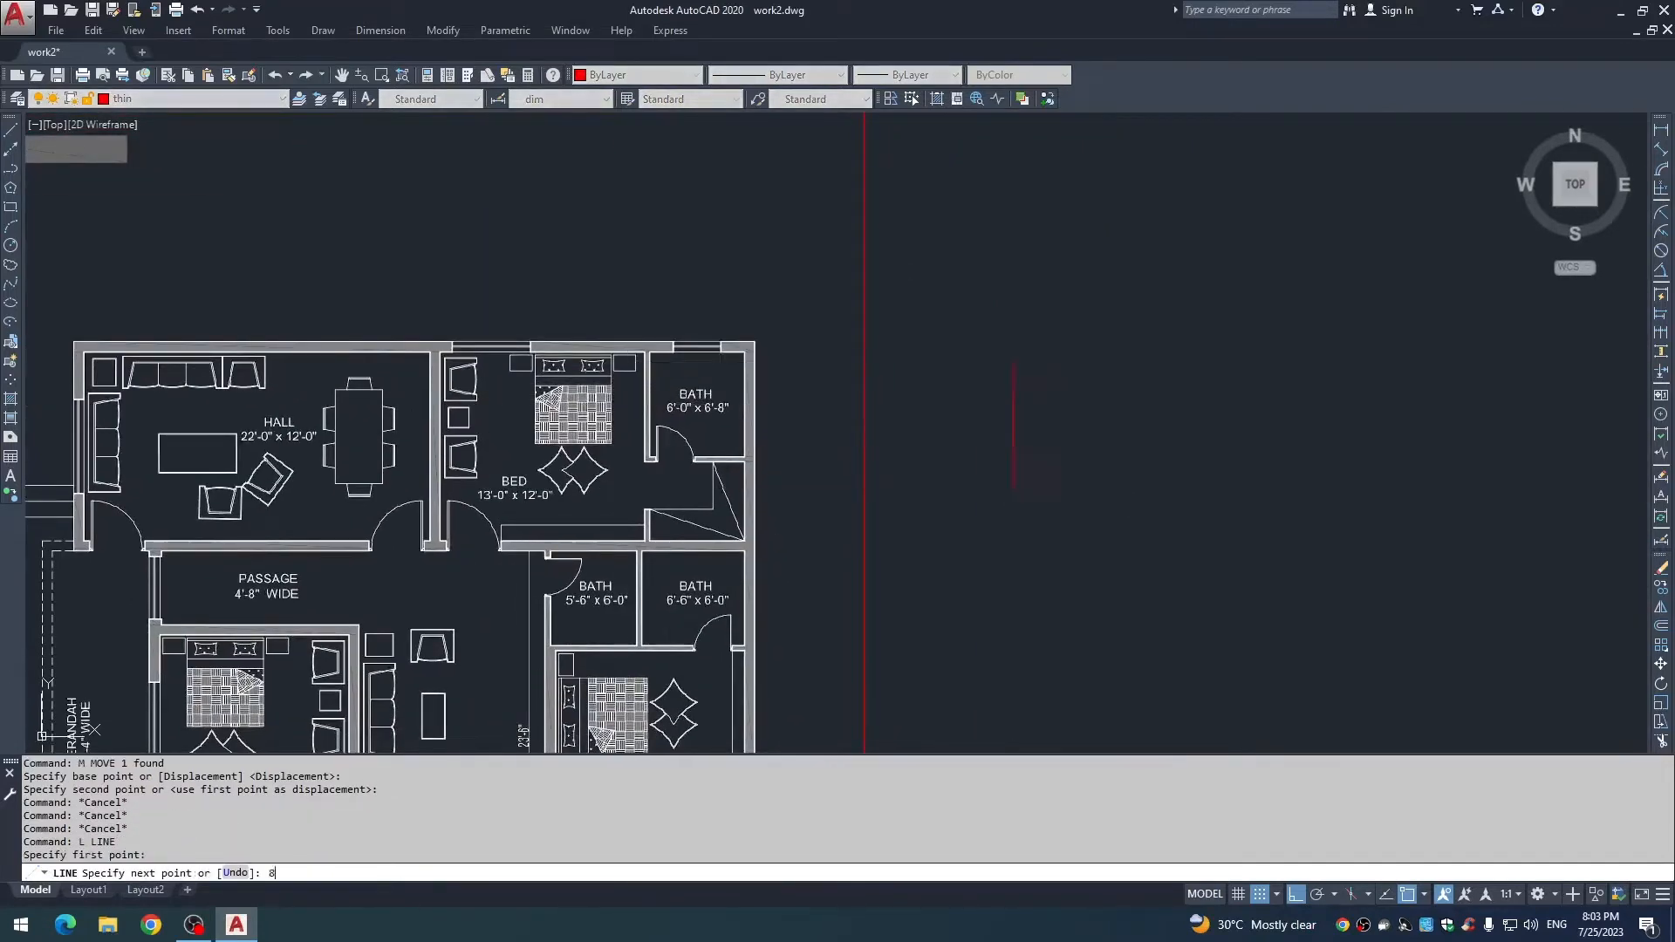
key(Return)
key(Escape)
scroll(801, 503, down, 4)
click(794, 482)
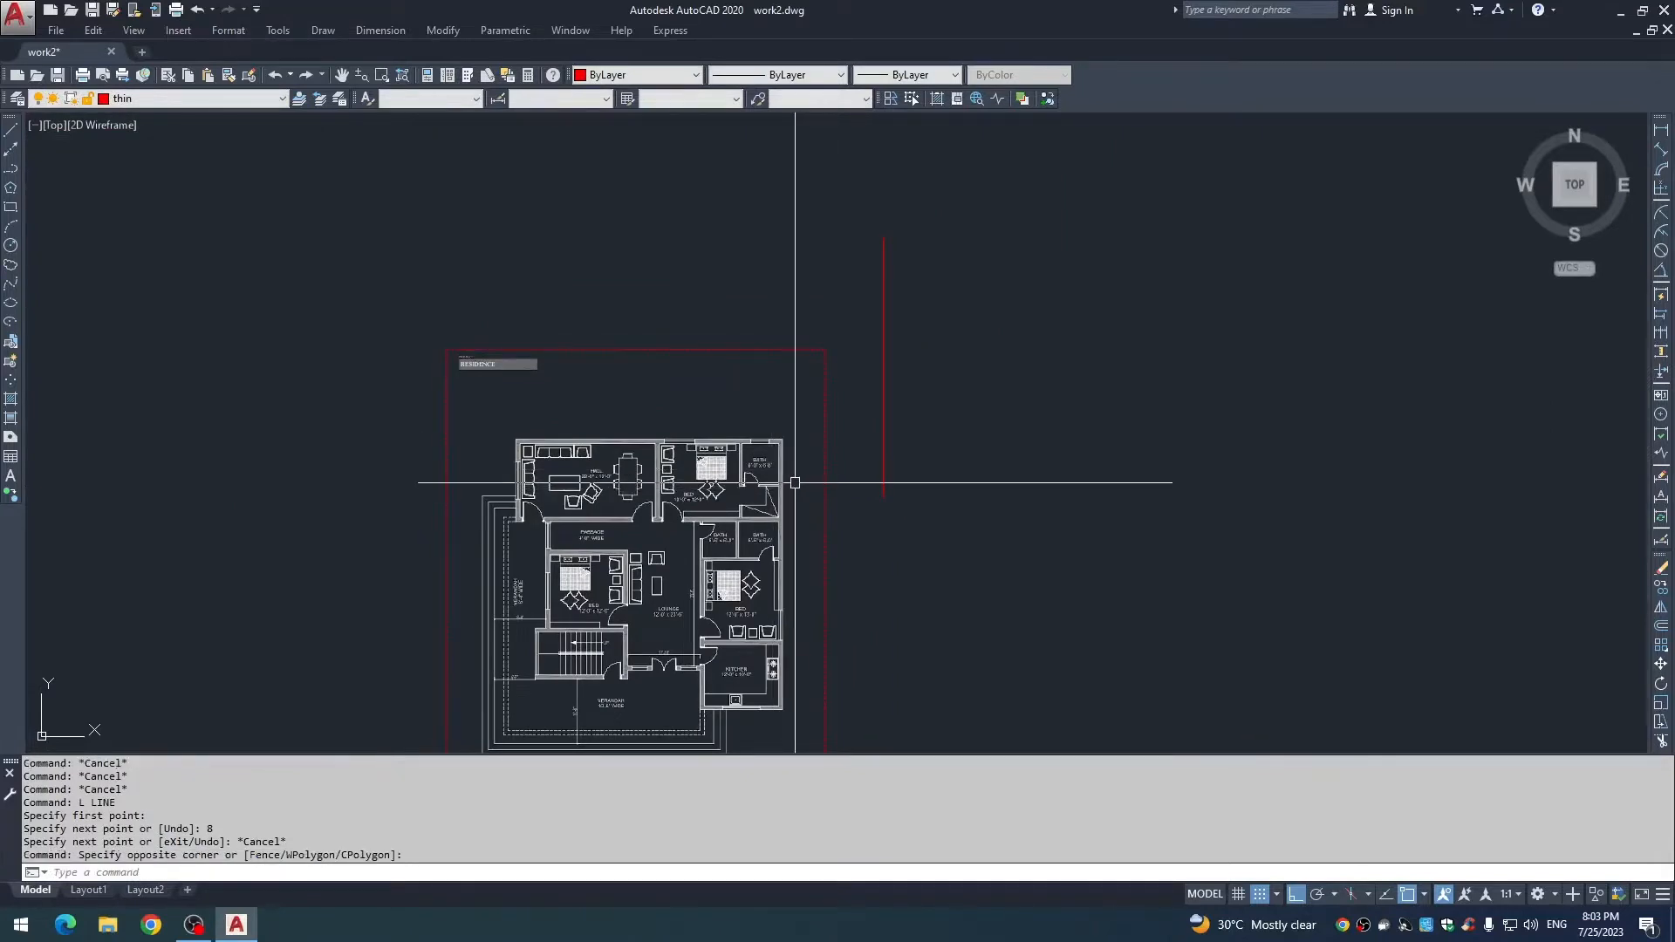
key(Escape)
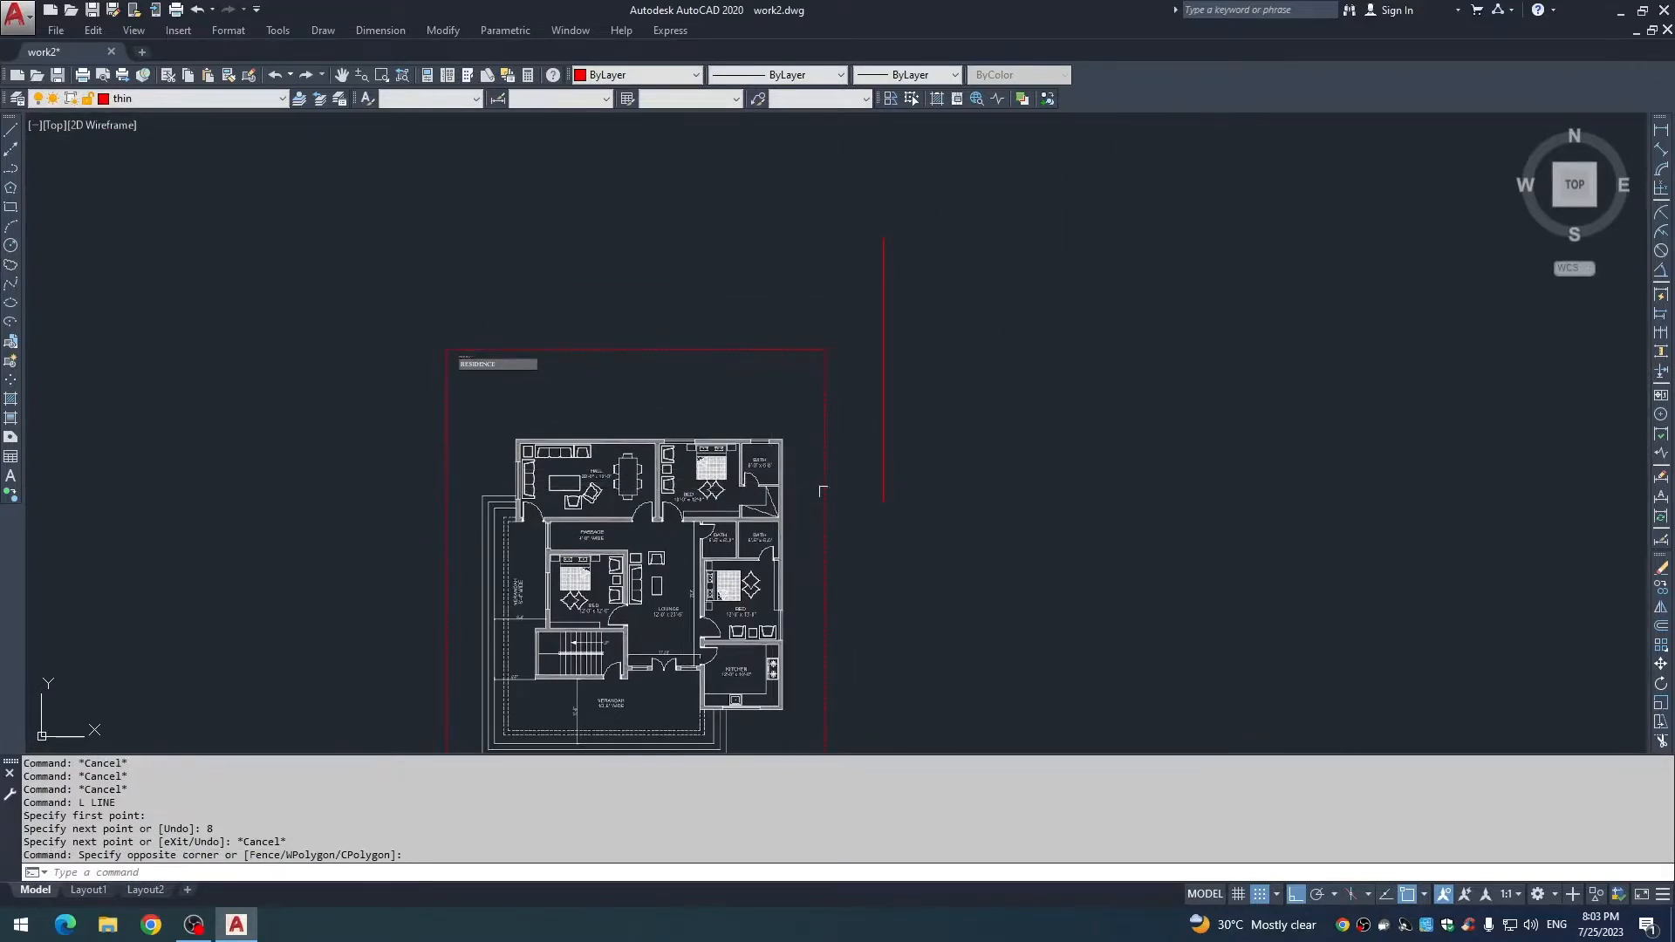
Turn off grid snap and measure the exterior wall thickness beside the upper bath's window with a linear dimension.
scroll(767, 457, up, 6)
scroll(739, 449, up, 2)
text(dli)
key(Return)
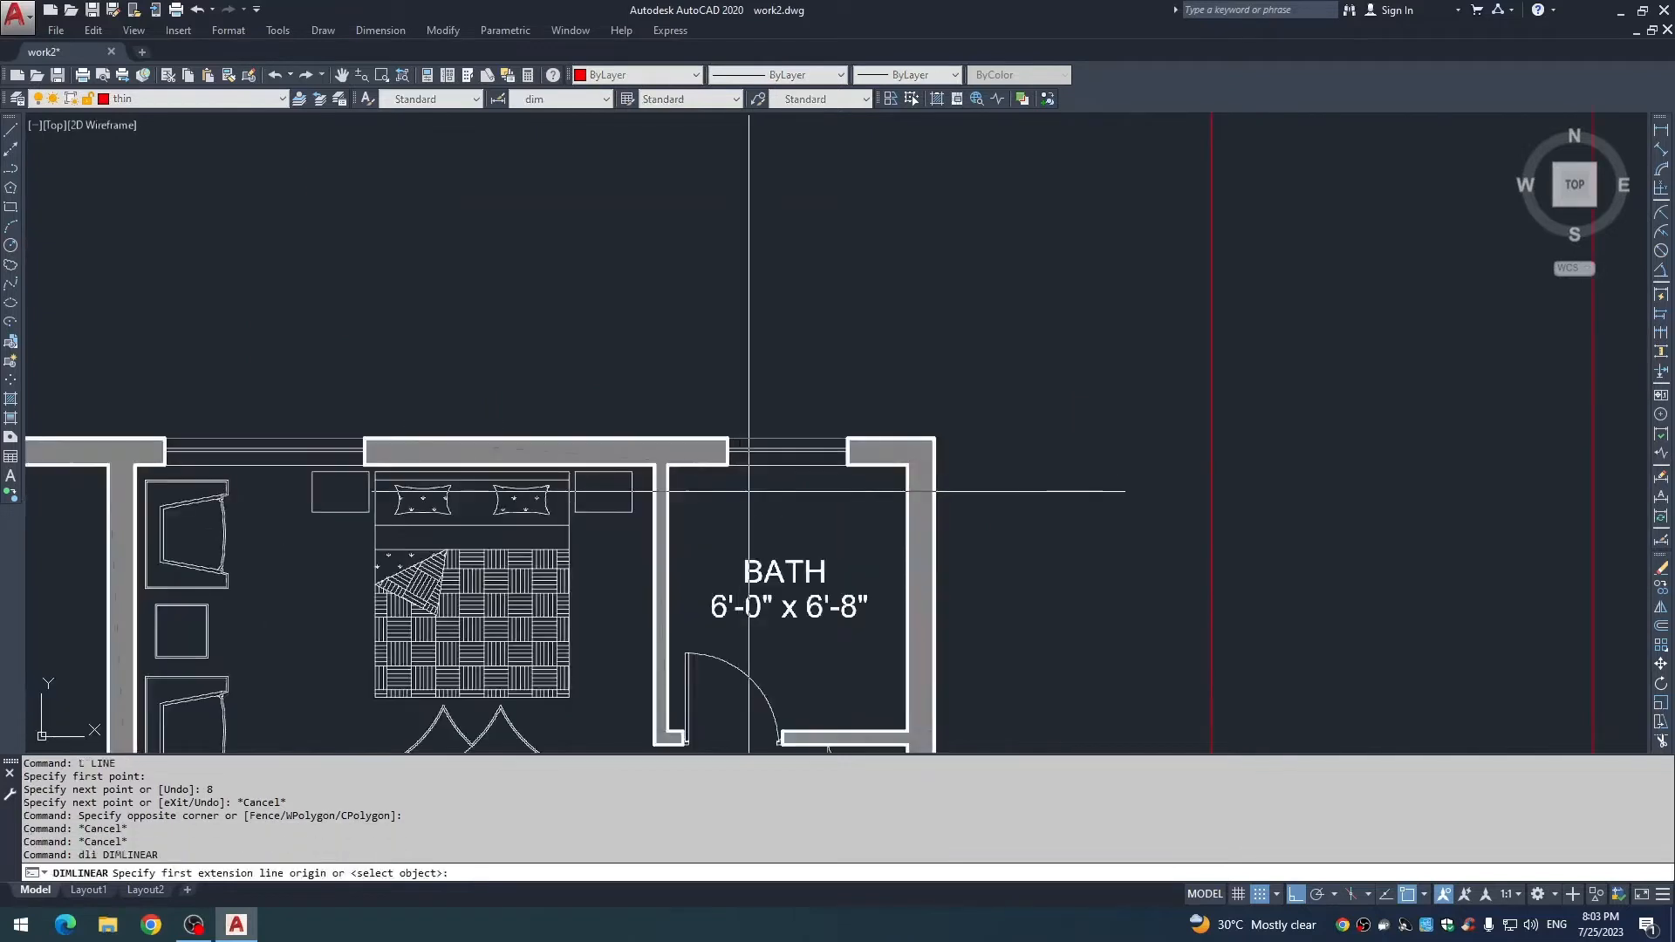
key(F9)
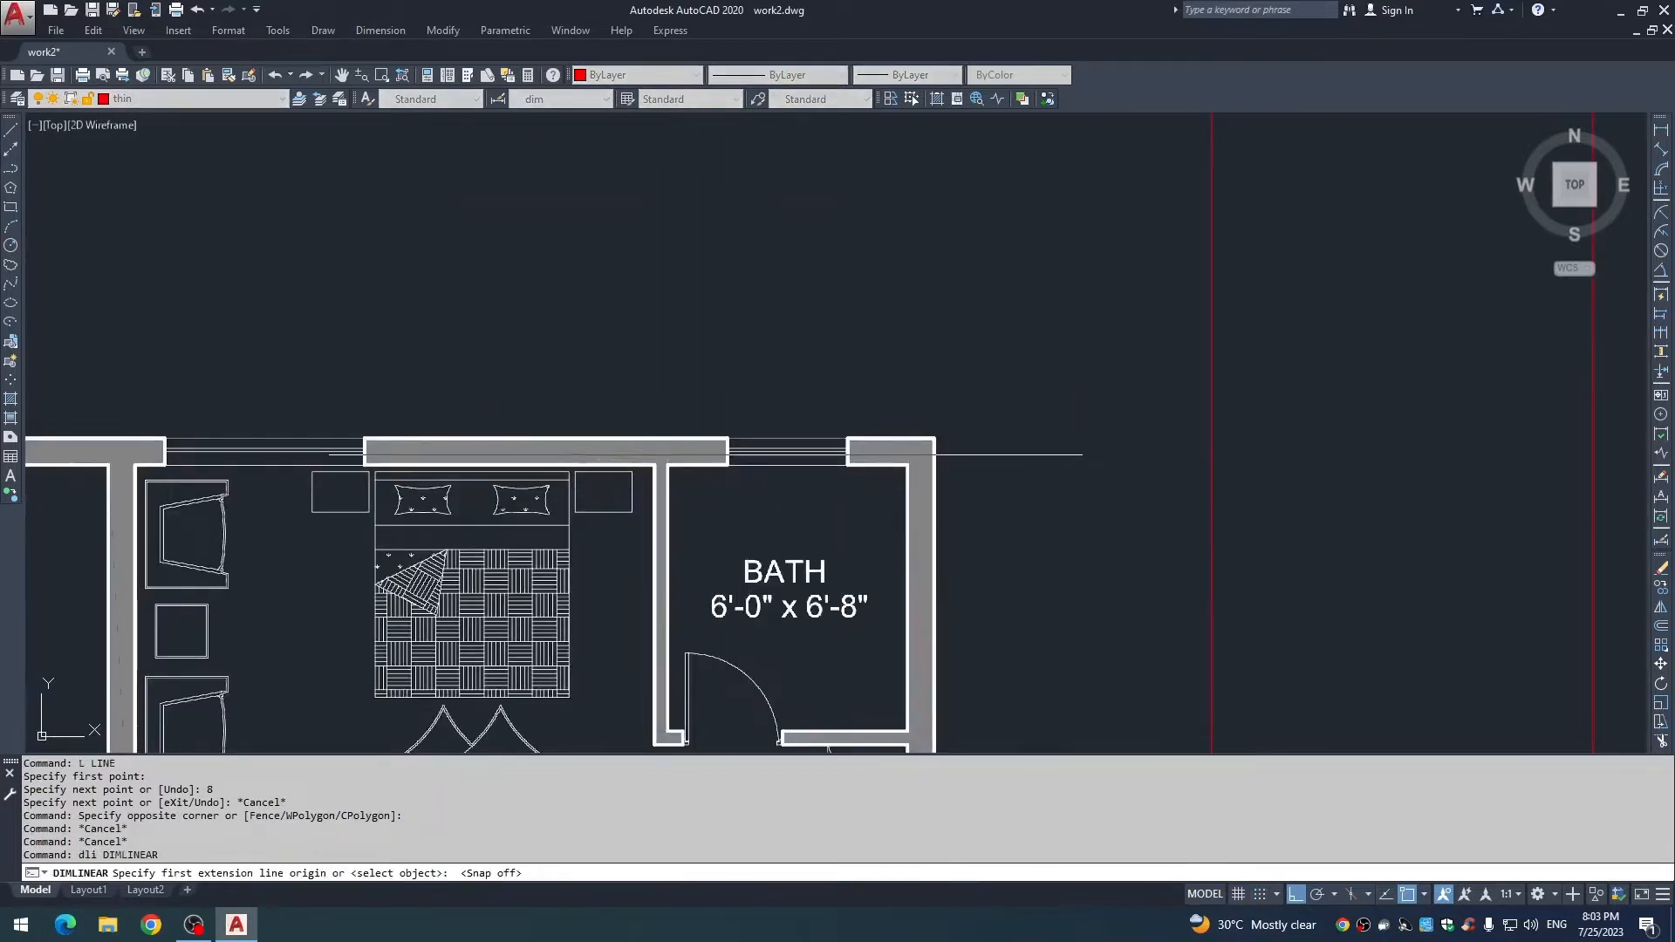
key(F9)
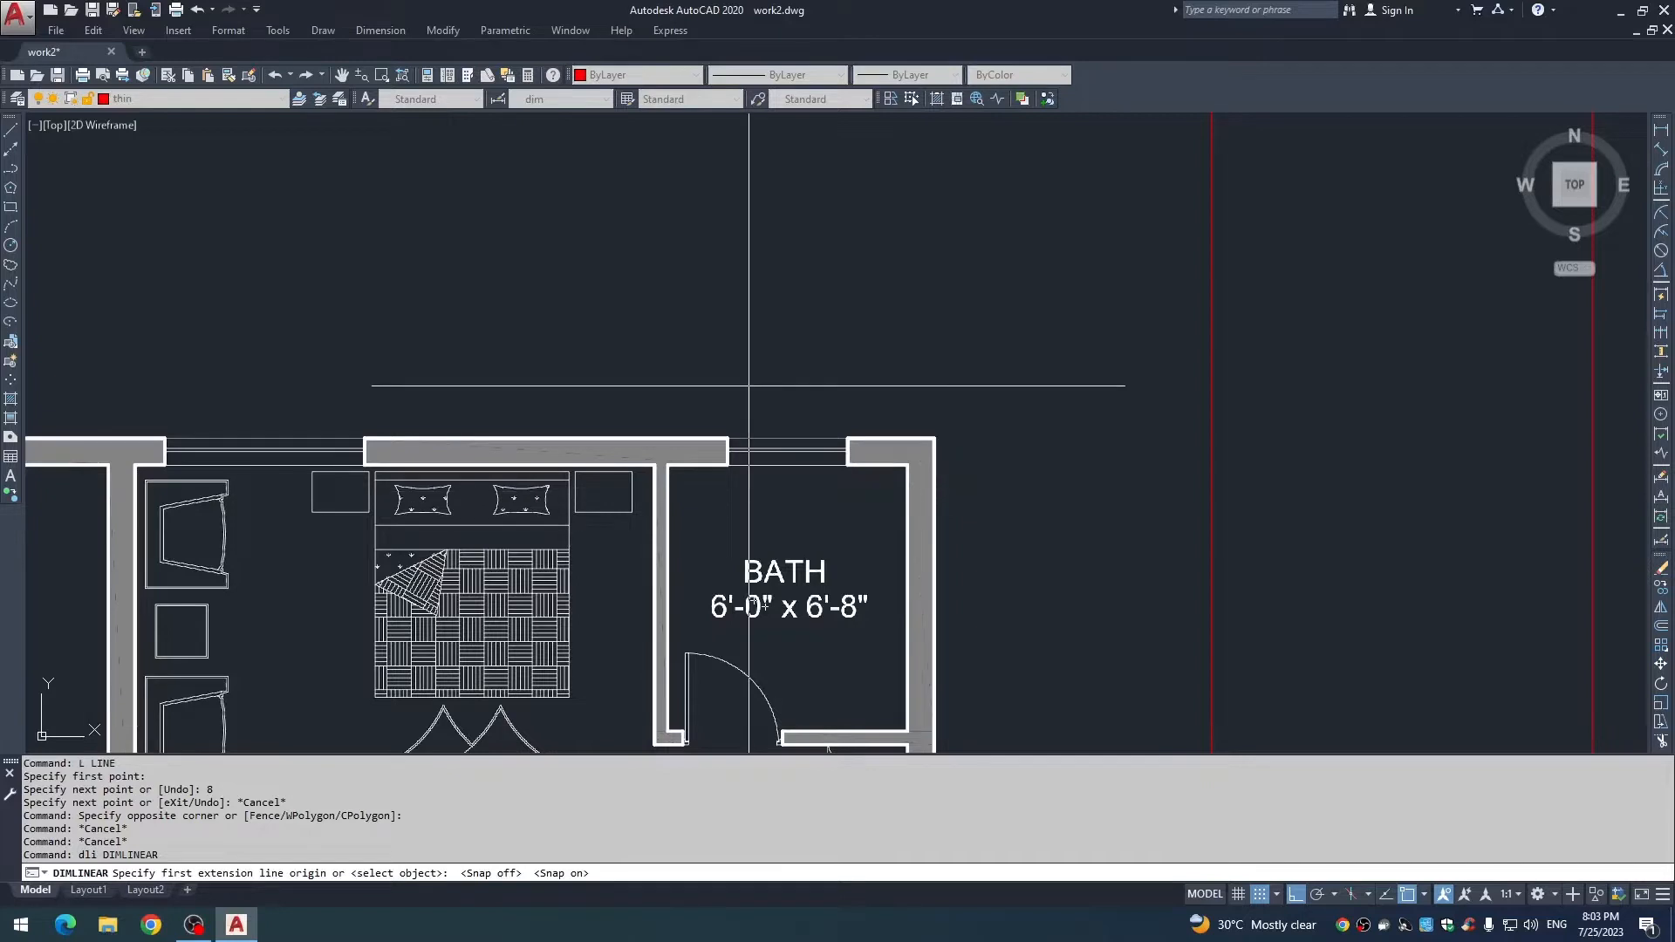
key(F9)
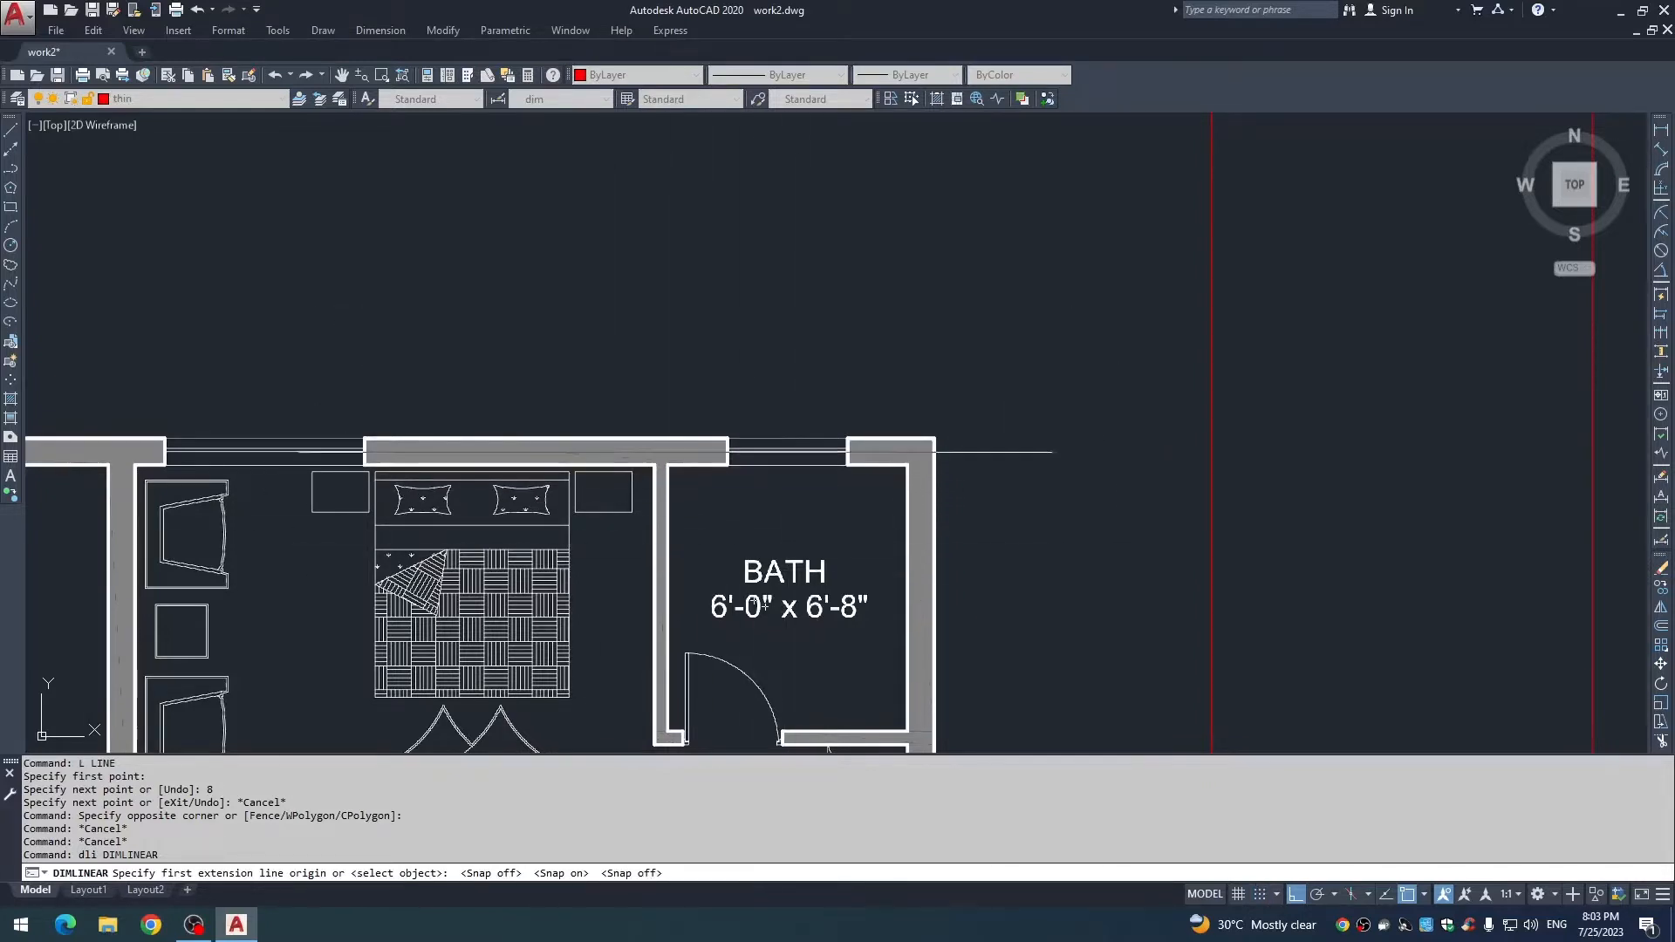
scroll(878, 402, up, 2)
click(829, 502)
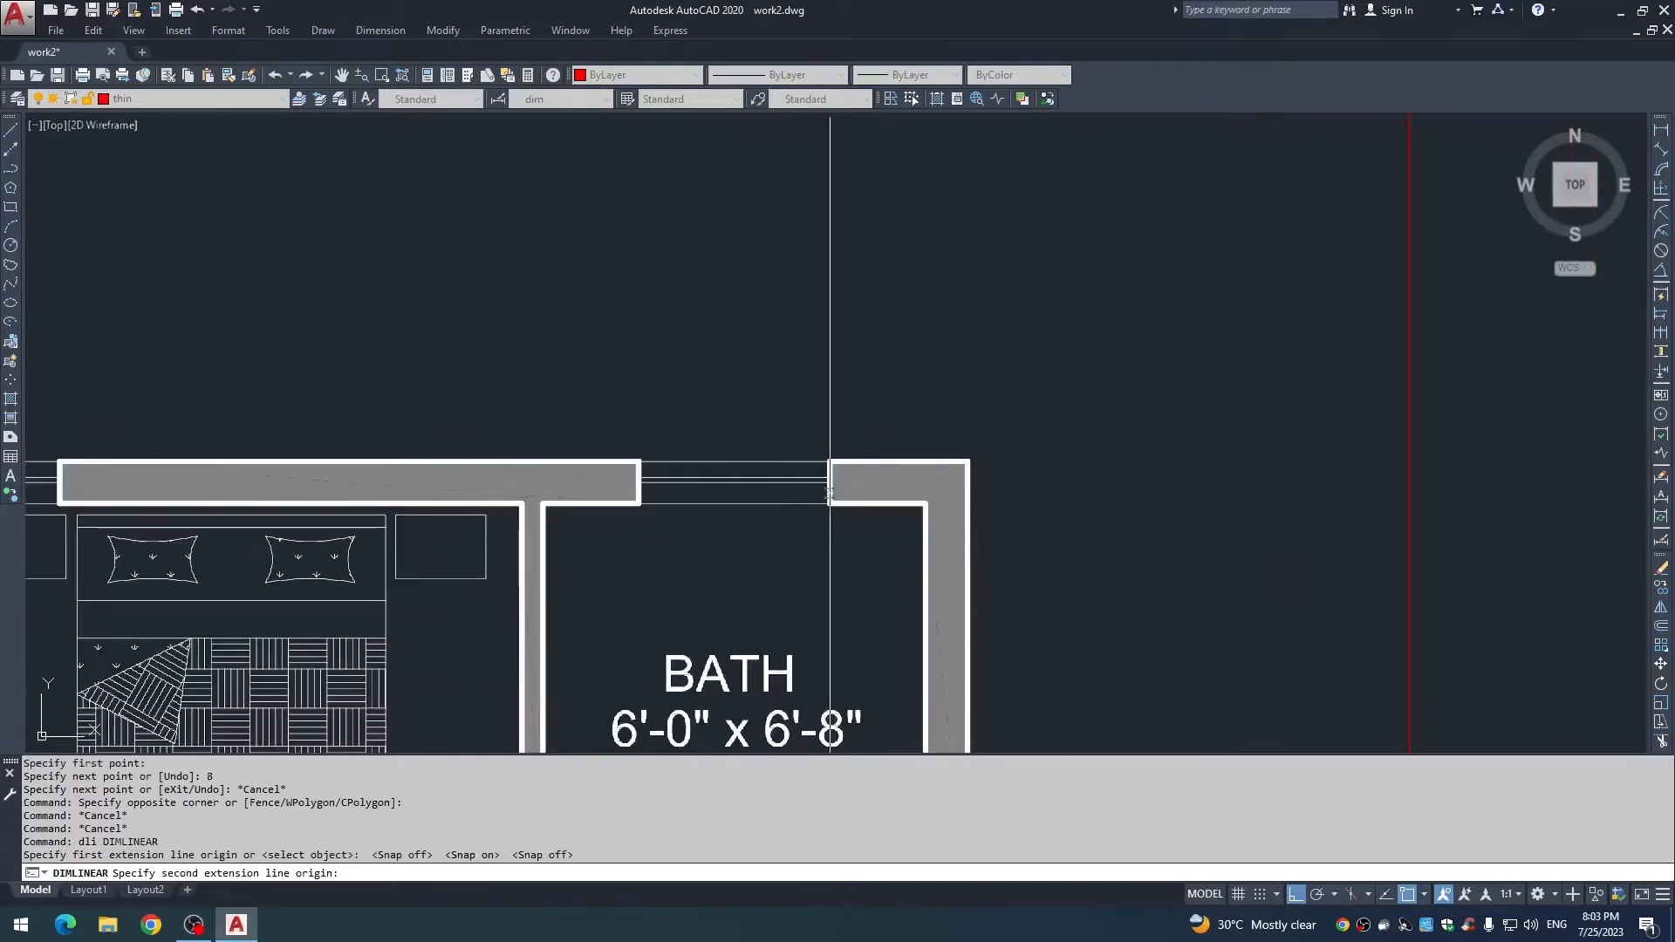
click(829, 462)
scroll(710, 495, down, 13)
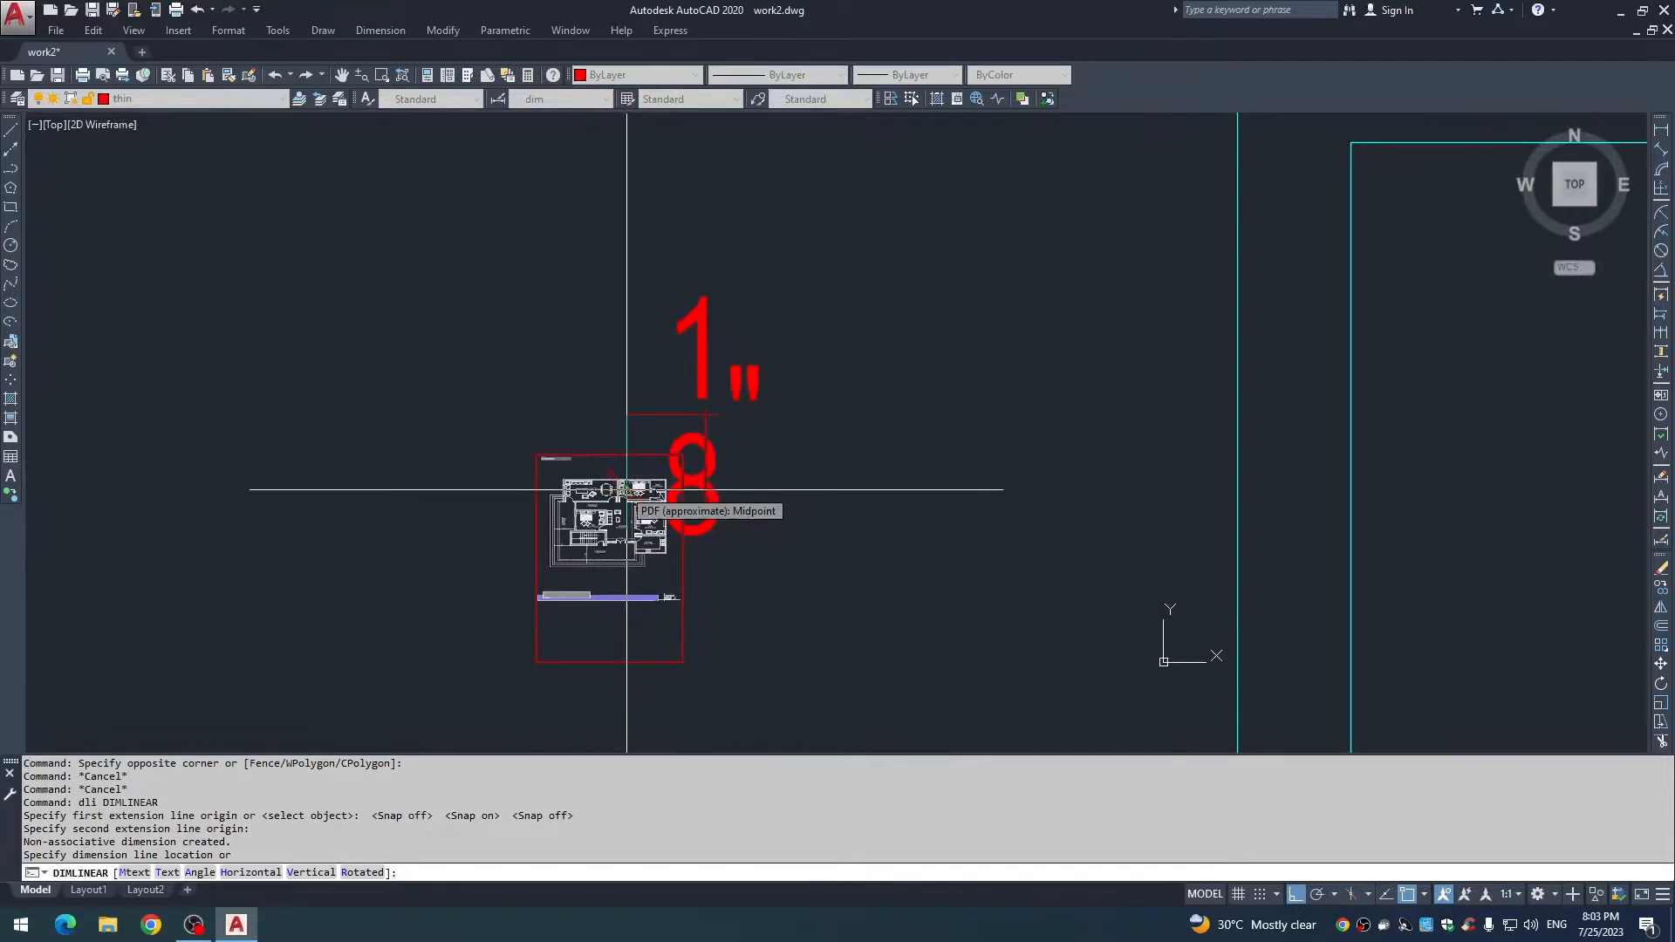
key(Escape)
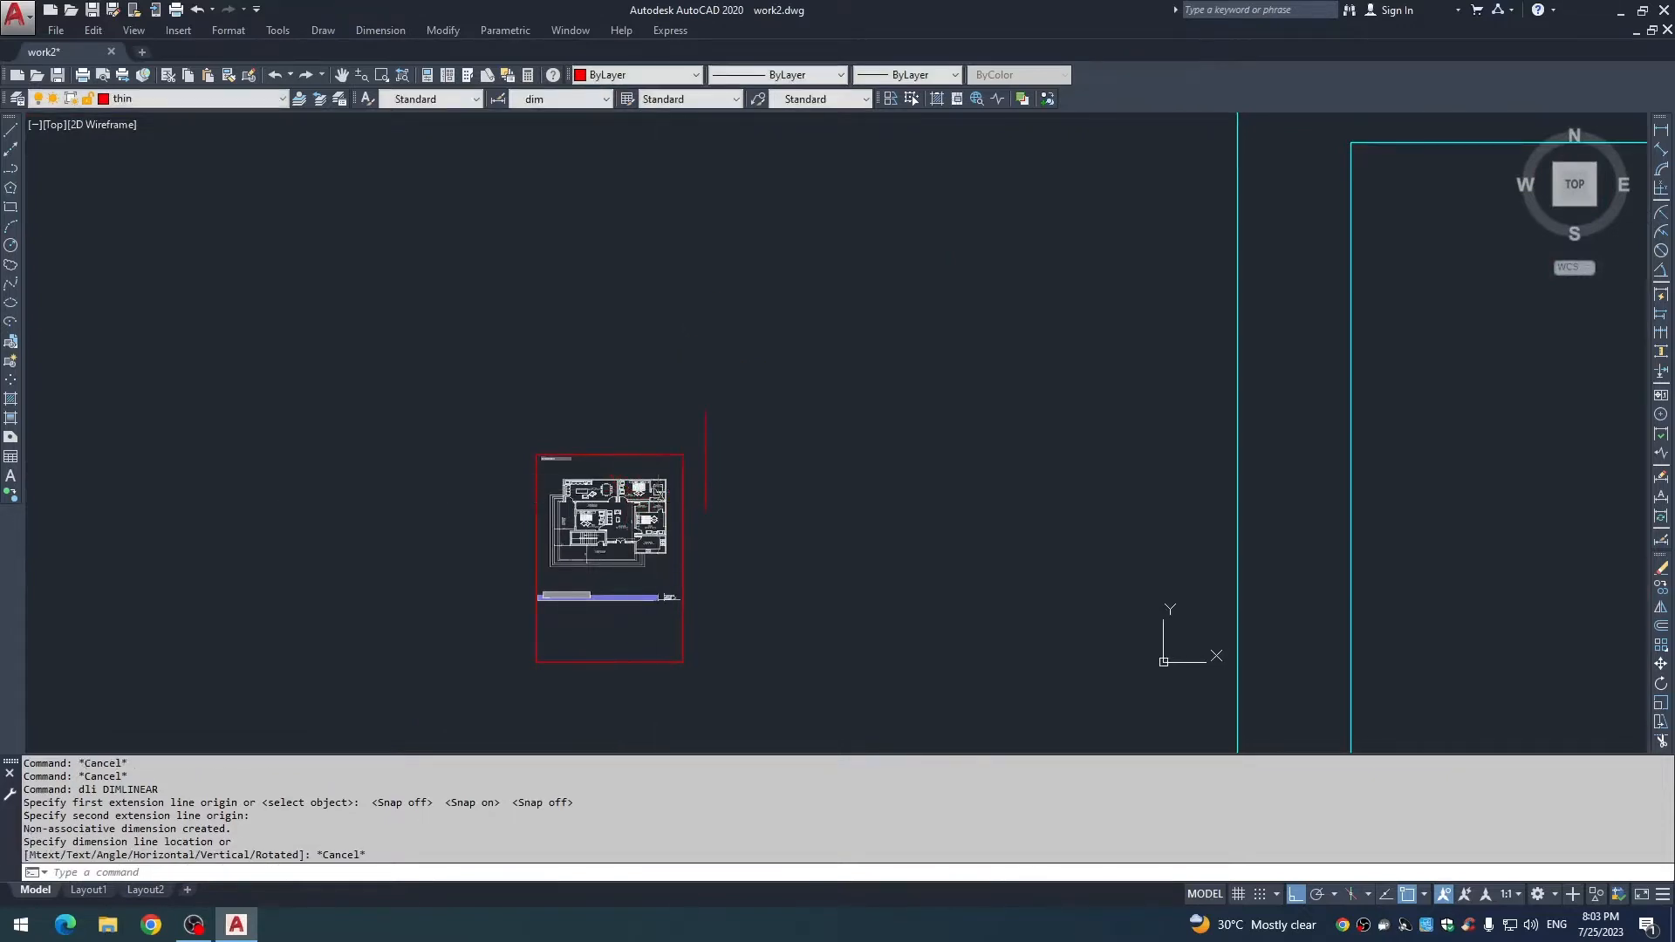
Start aligning the PDF underlay, matching the inner wall corner beside the upper bath's window to the reference line's lower end.
scroll(655, 515, up, 8)
scroll(724, 489, down, 5)
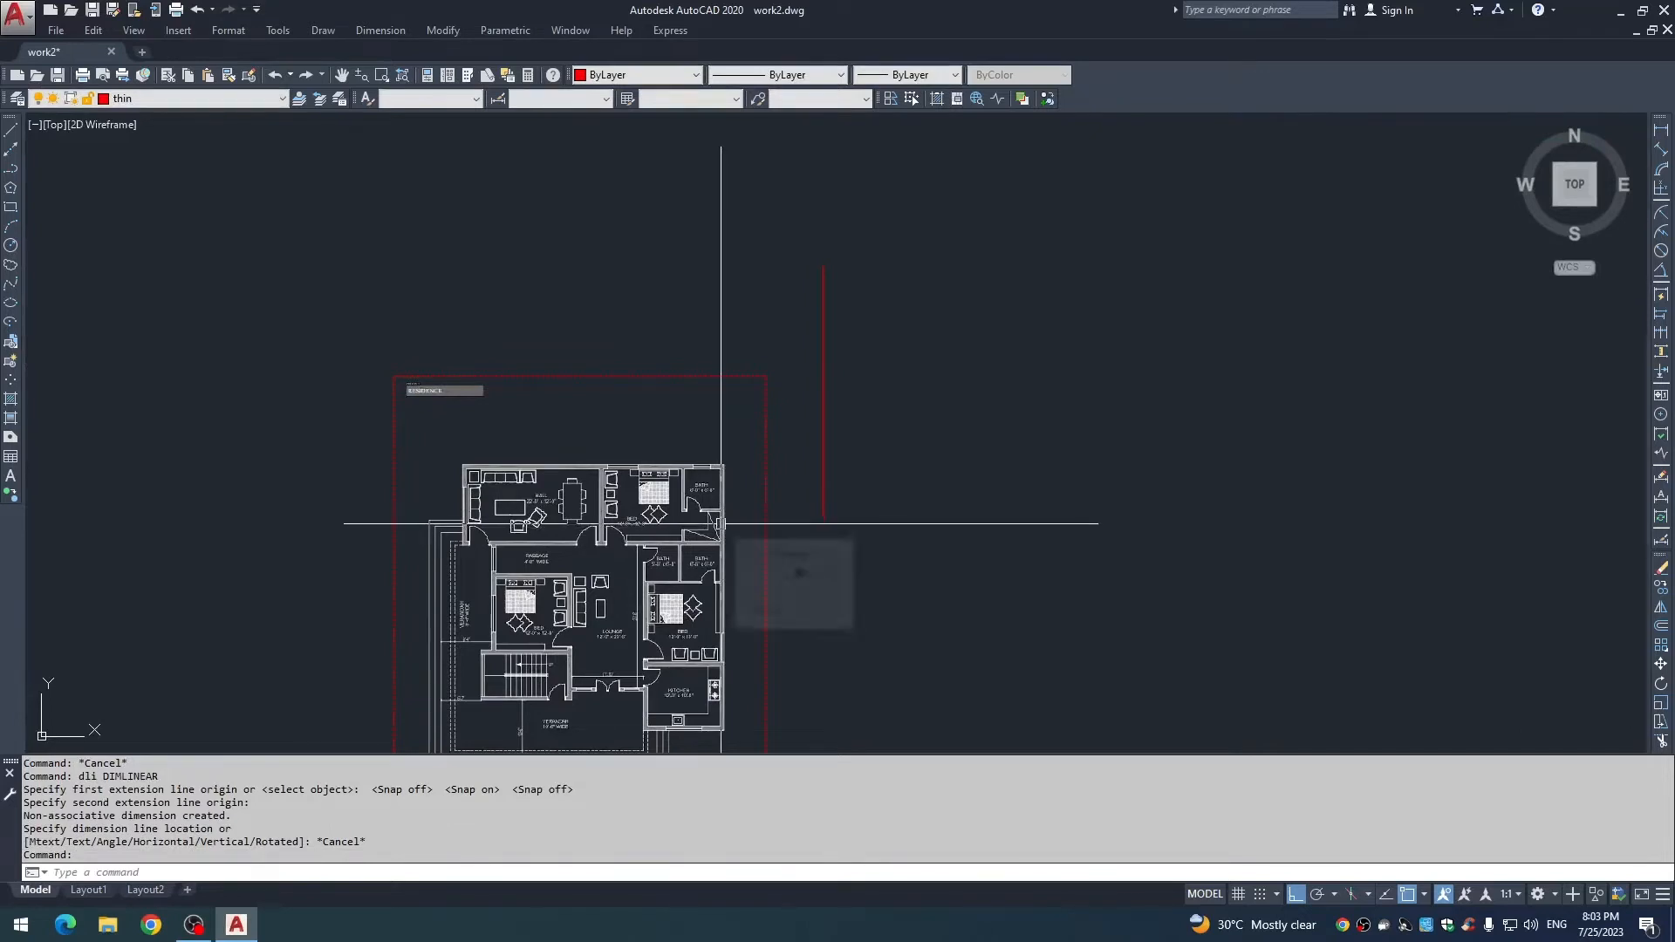
text(a)
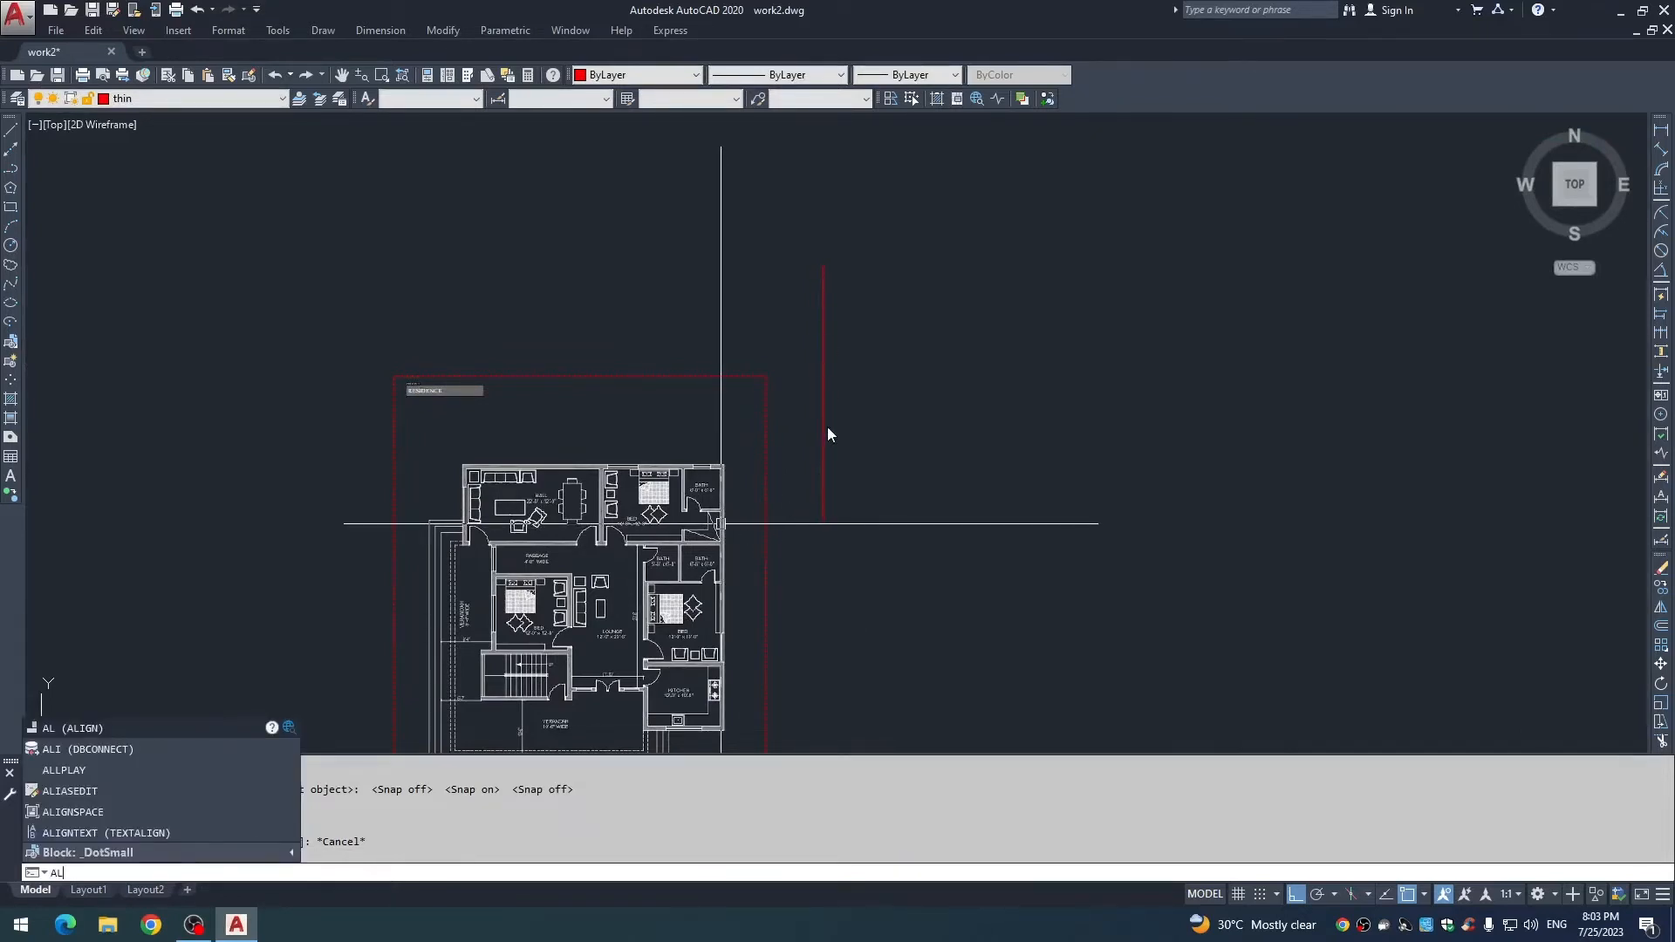
text(l)
key(Return)
scroll(748, 471, up, 8)
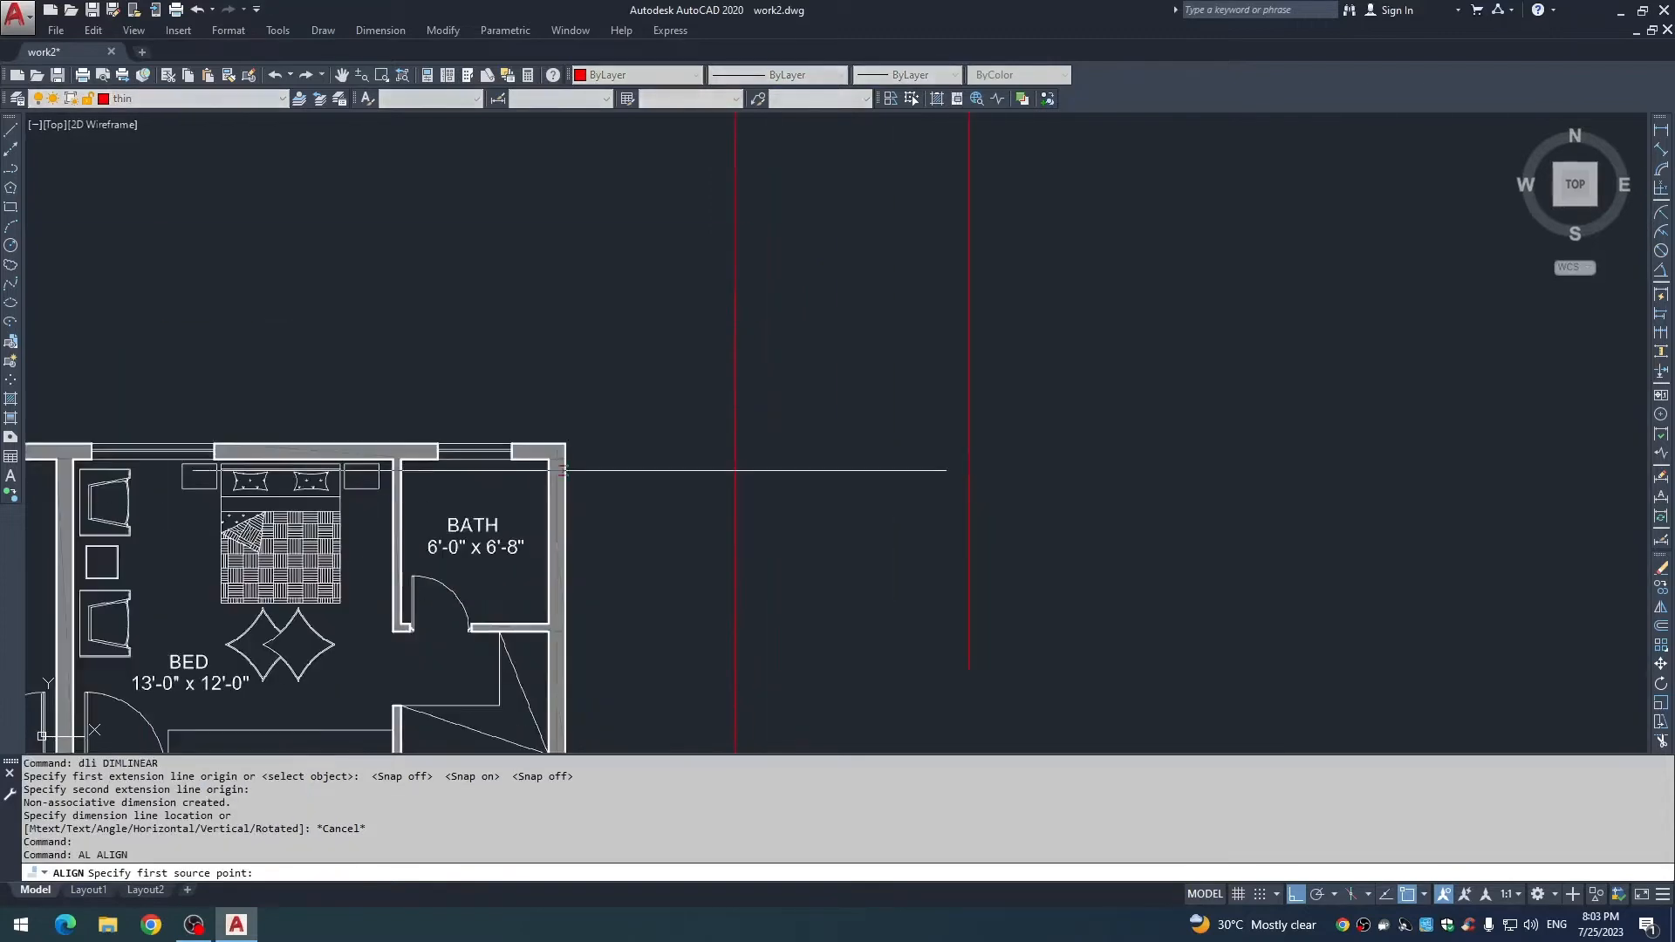
click(509, 456)
scroll(750, 436, down, 6)
click(794, 513)
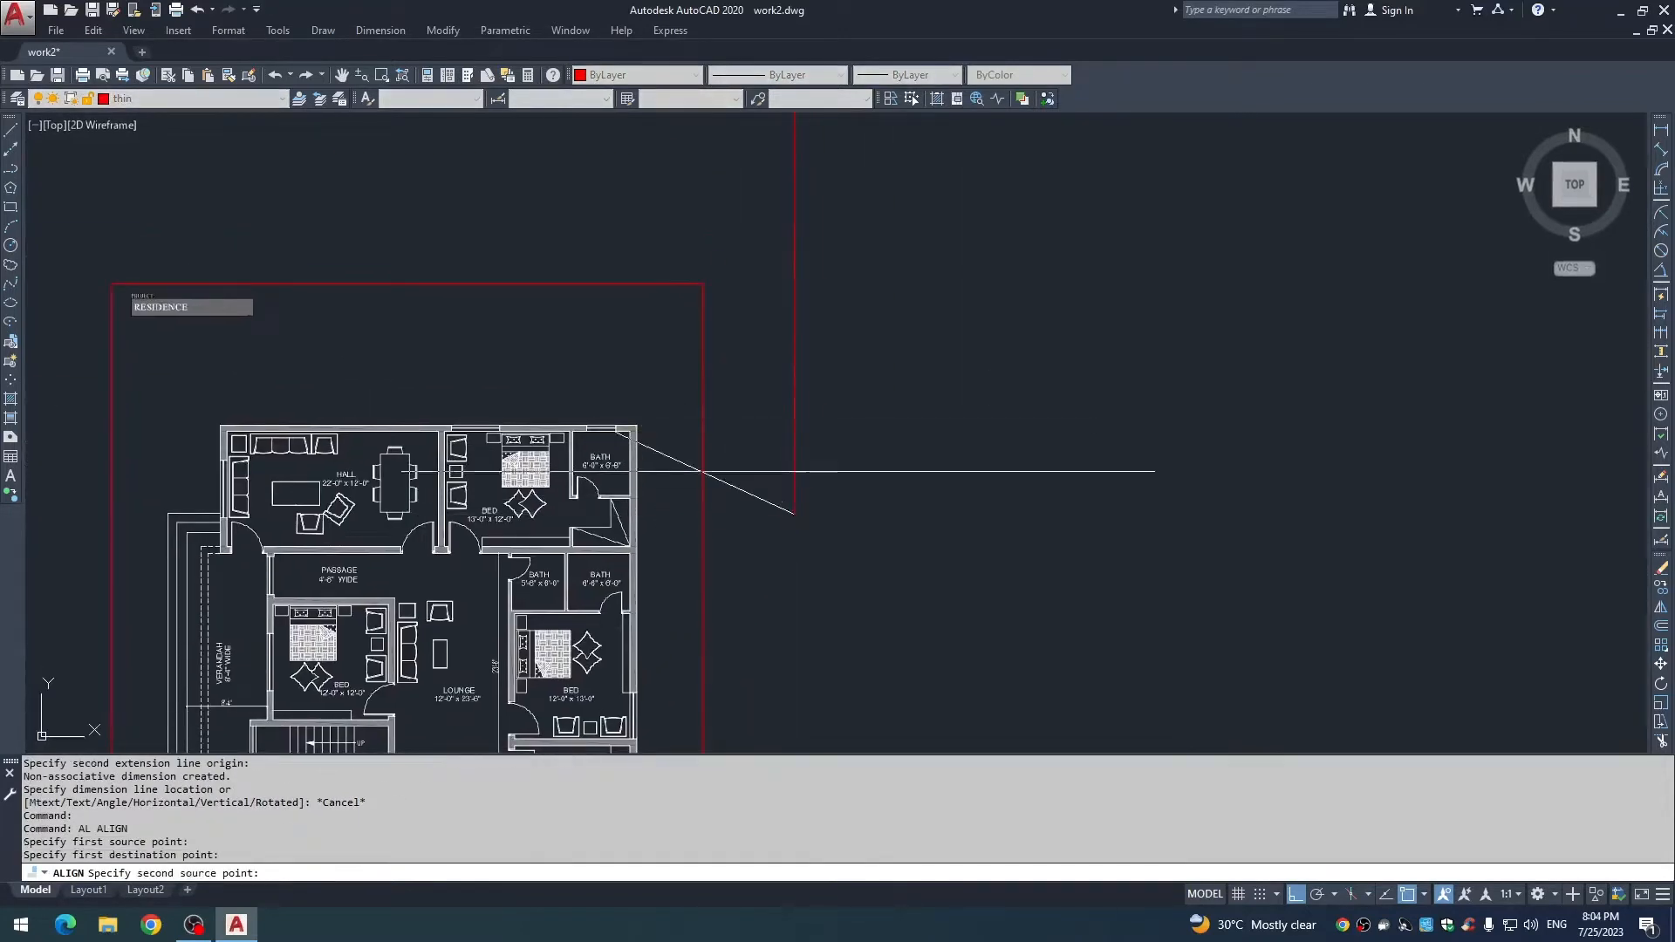
Match the outer wall corner beside the bath window to the reference line's upper end and scale the underlay to the alignment points.
scroll(783, 471, up, 8)
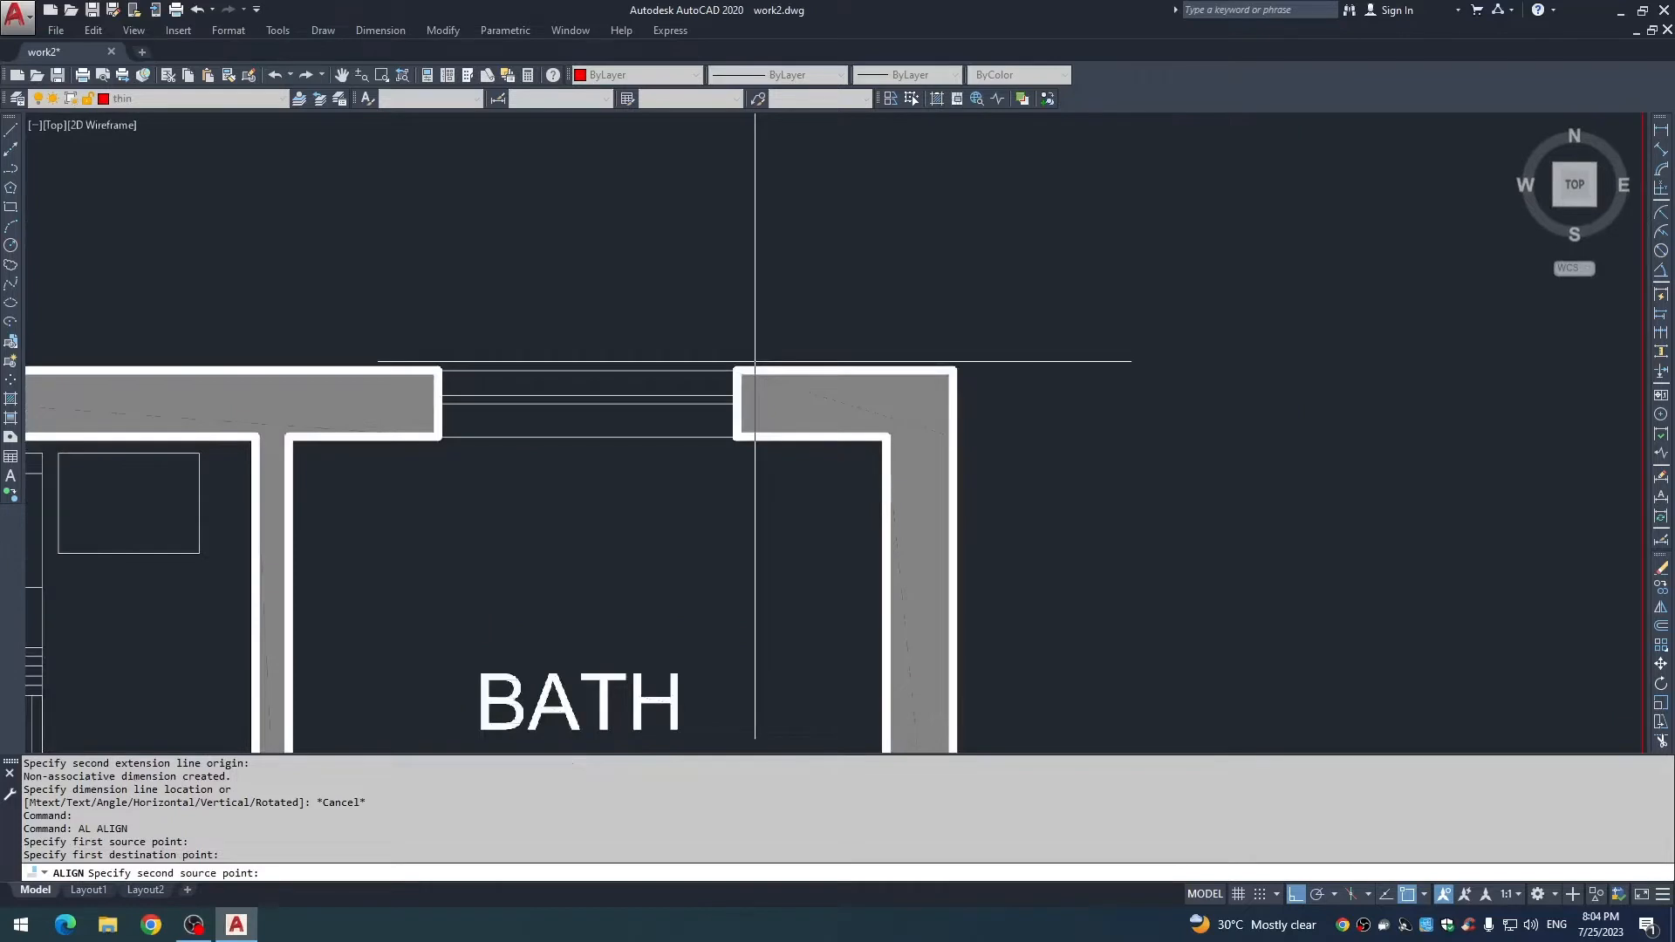
scroll(755, 360, up, 2)
click(721, 357)
scroll(757, 323, down, 8)
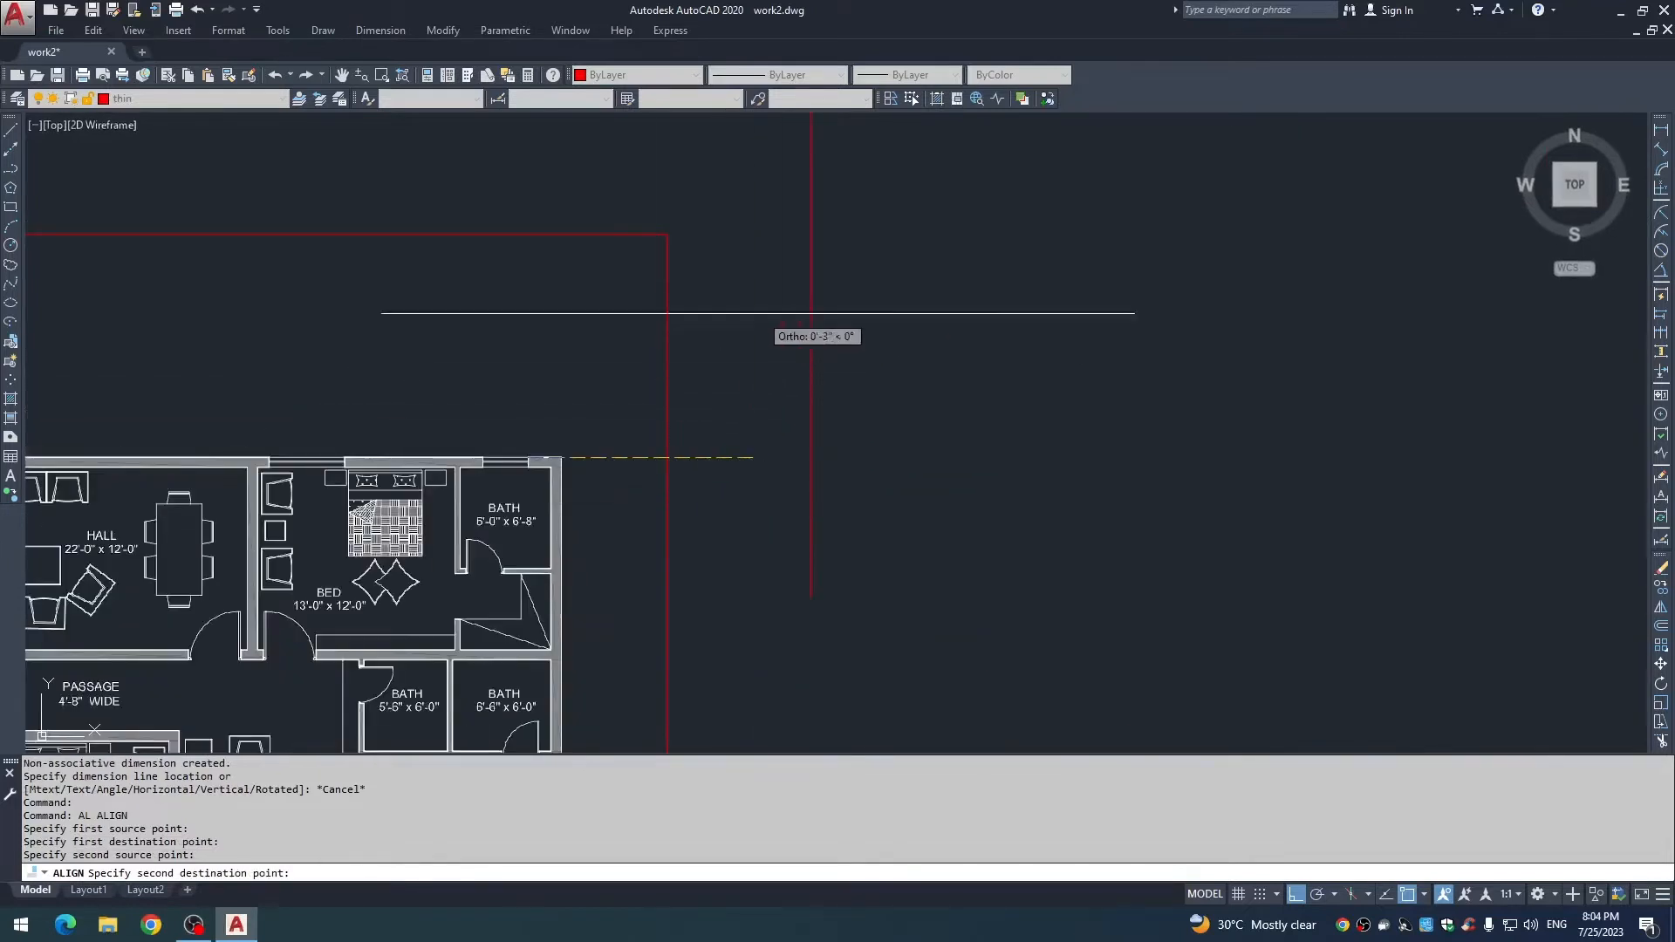
scroll(794, 288, down, 5)
click(790, 199)
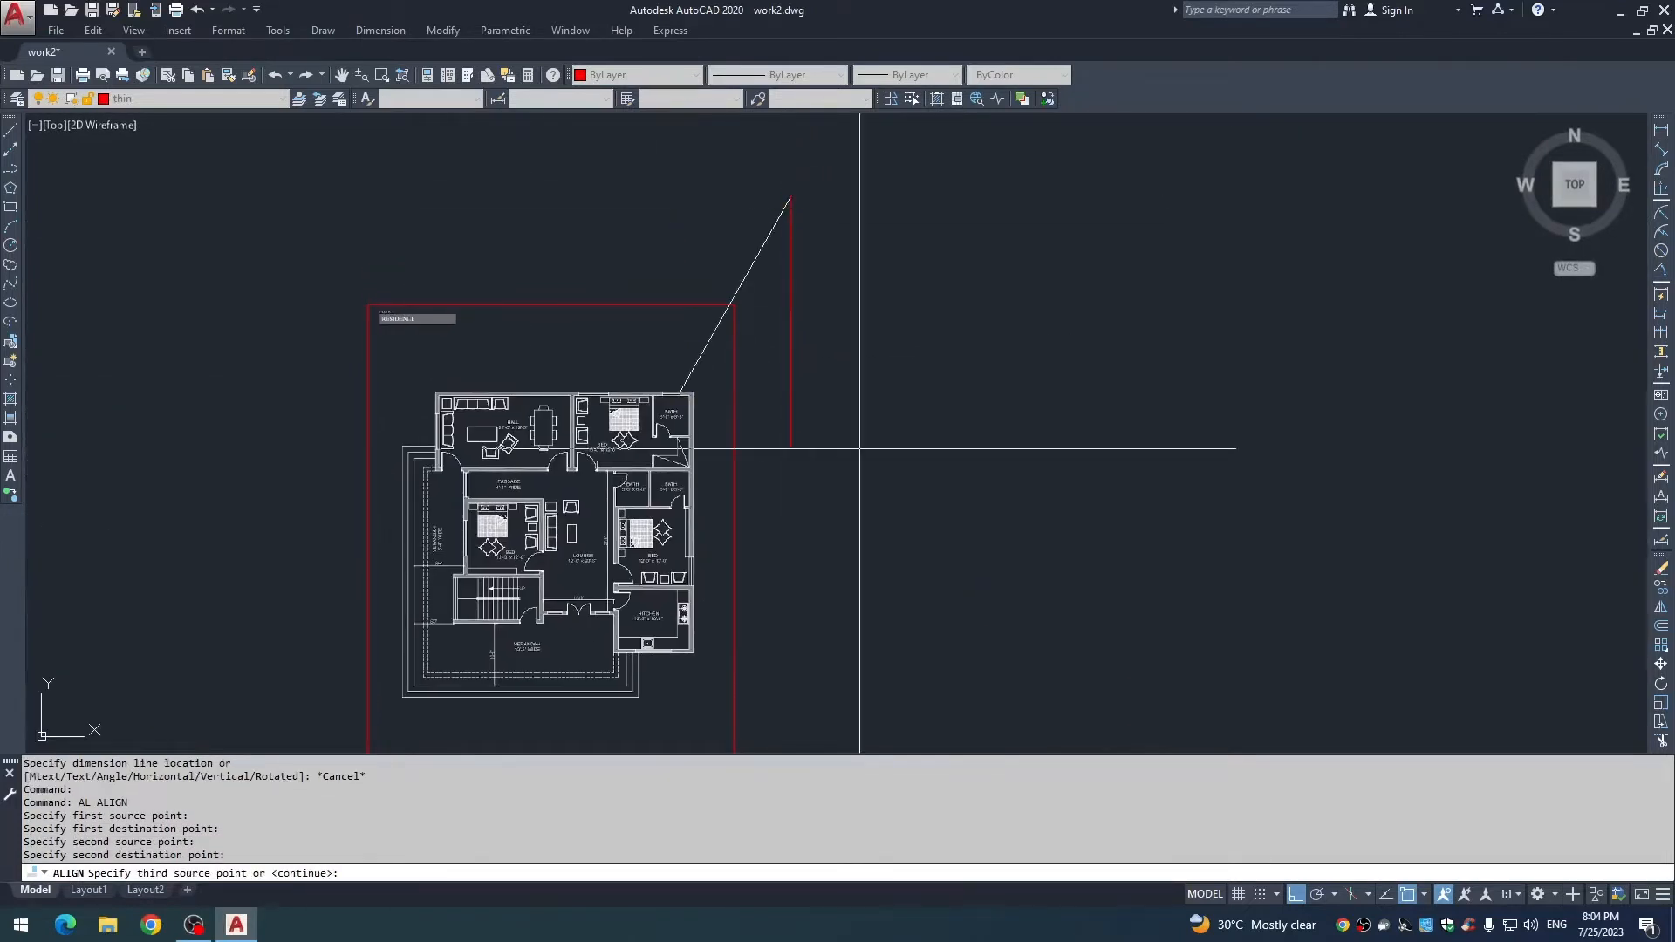
key(Return)
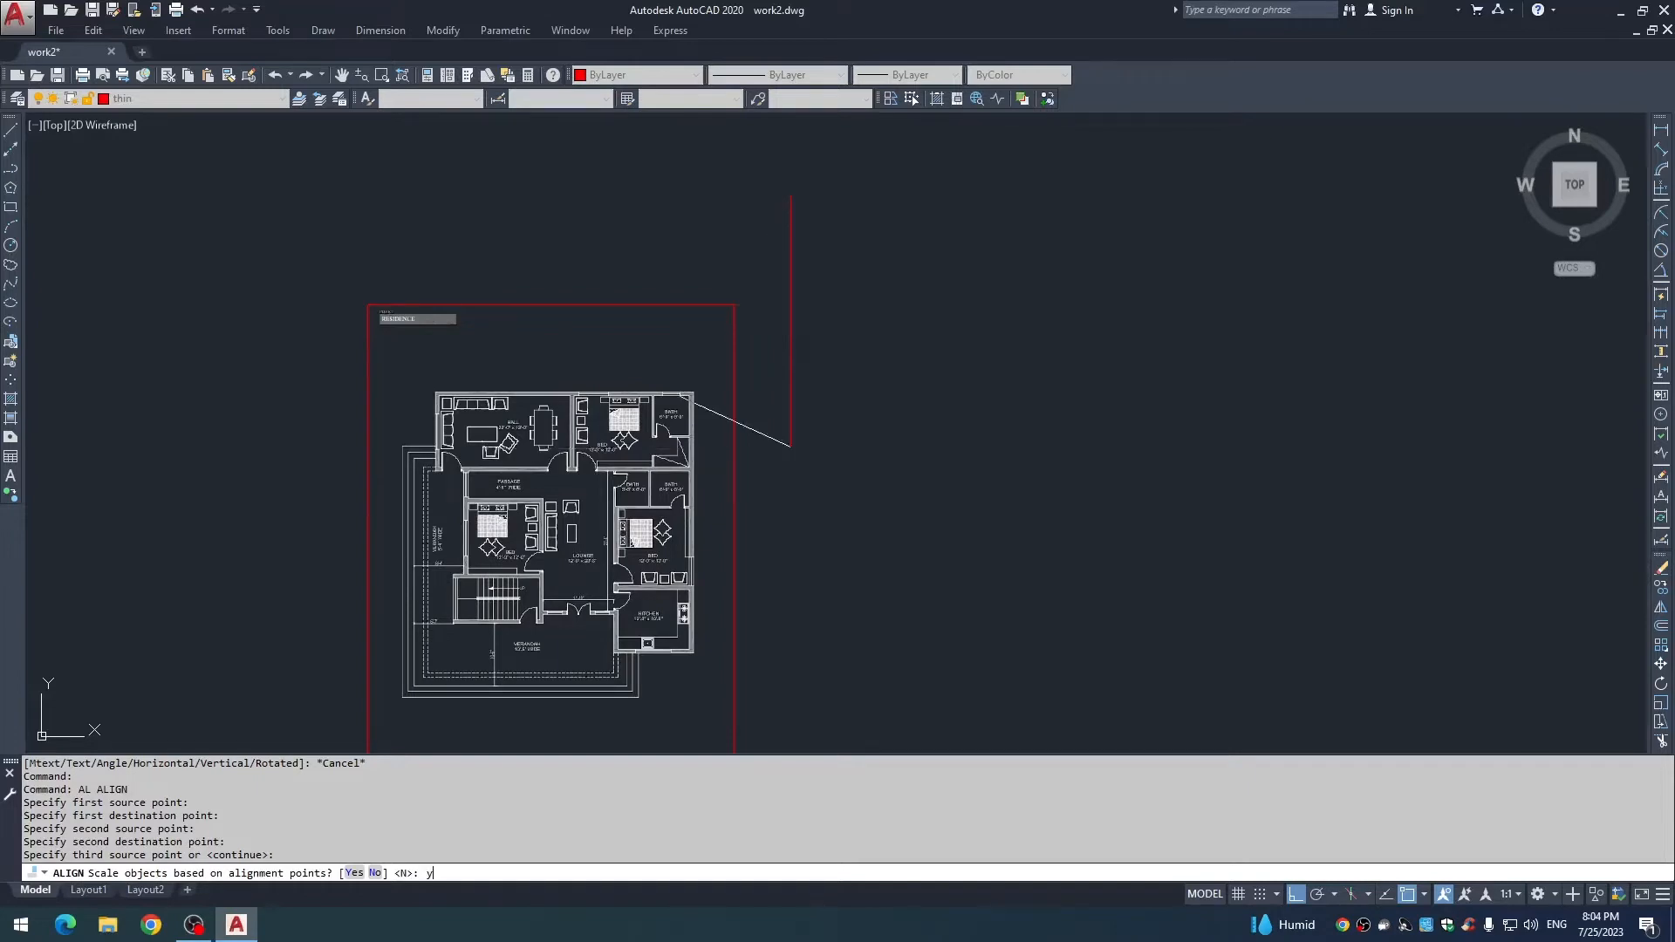
text(y)
key(Return)
scroll(859, 450, down, 3)
key(Escape)
Erase the 8" reference line at the edge of the bath window.
click(715, 267)
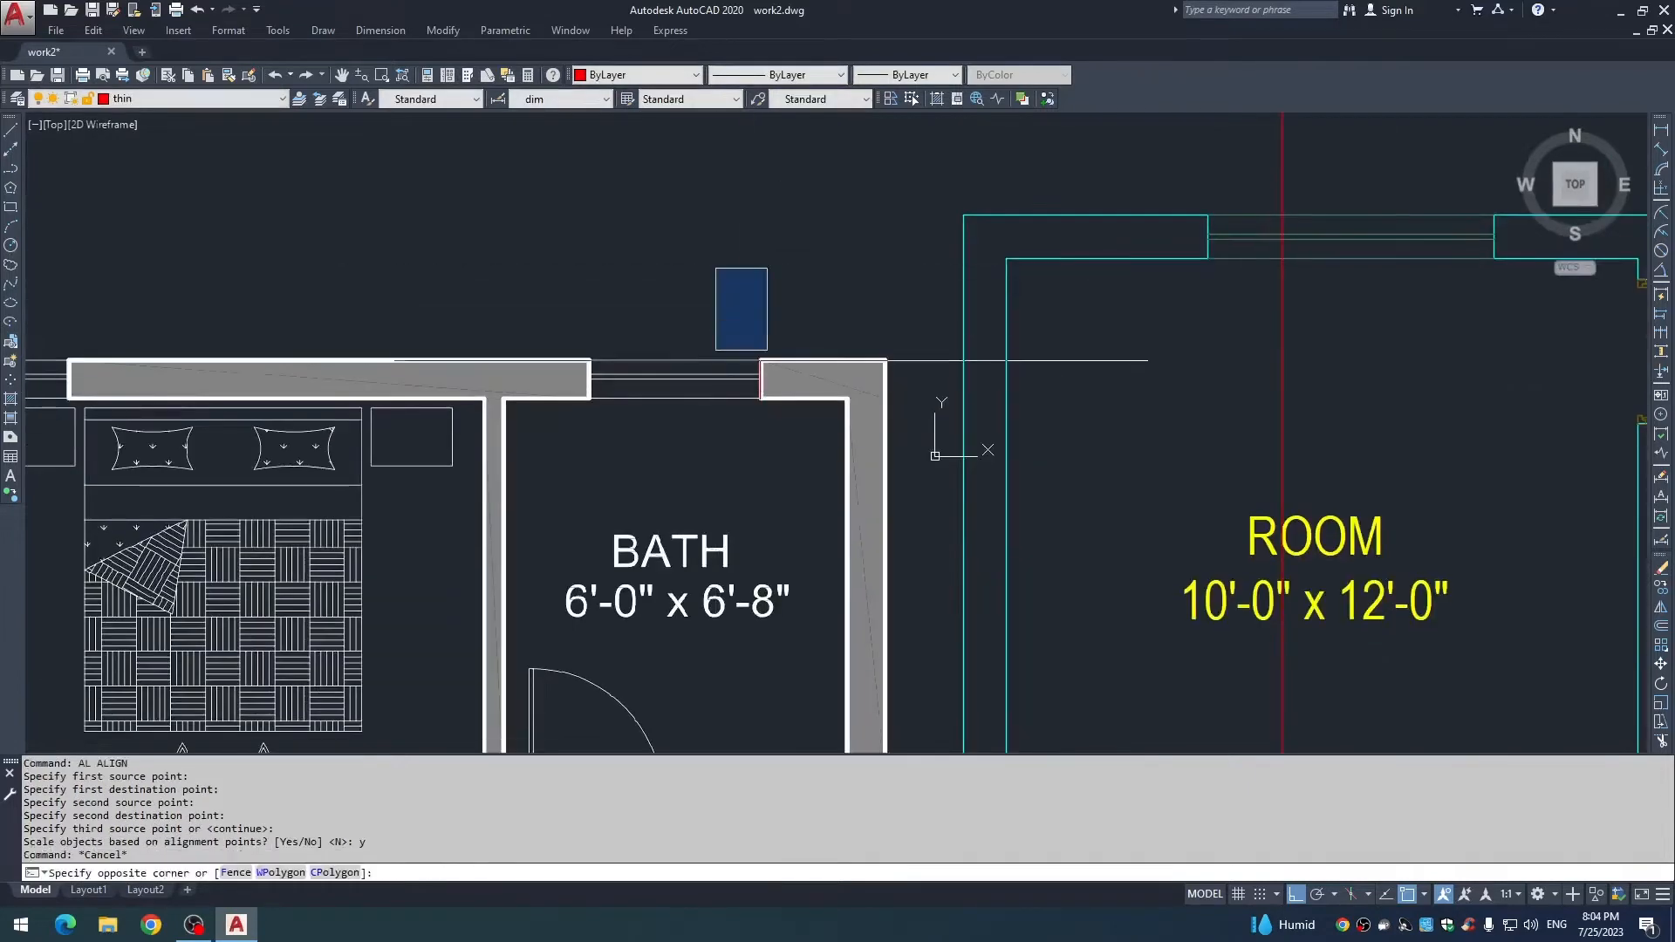
click(779, 423)
text(e)
key(Return)
Move the scaled PDF underlay west, clear of the existing room plan.
scroll(757, 340, down, 4)
click(663, 333)
scroll(651, 402, down, 2)
click(641, 412)
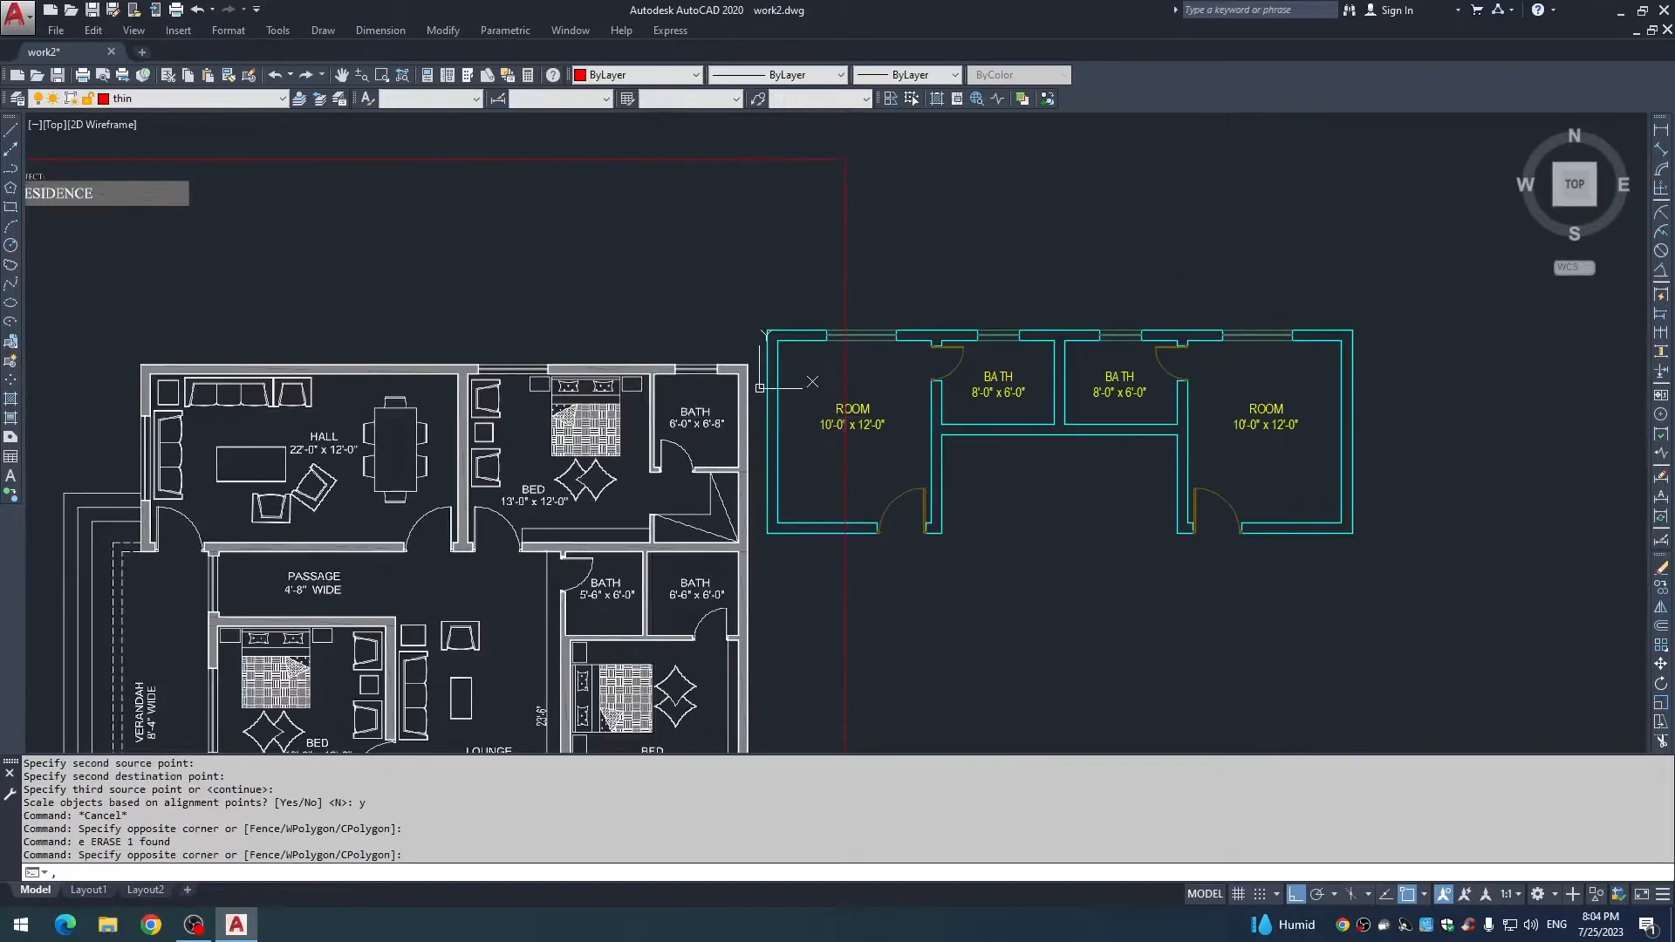
scroll(822, 432, down, 6)
text(,)
key(Return)
text(m)
key(Return)
click(667, 490)
click(509, 492)
Measure the inside width of the 6'-0" x 6'-8" bath with a linear dimension.
scroll(611, 441, up, 12)
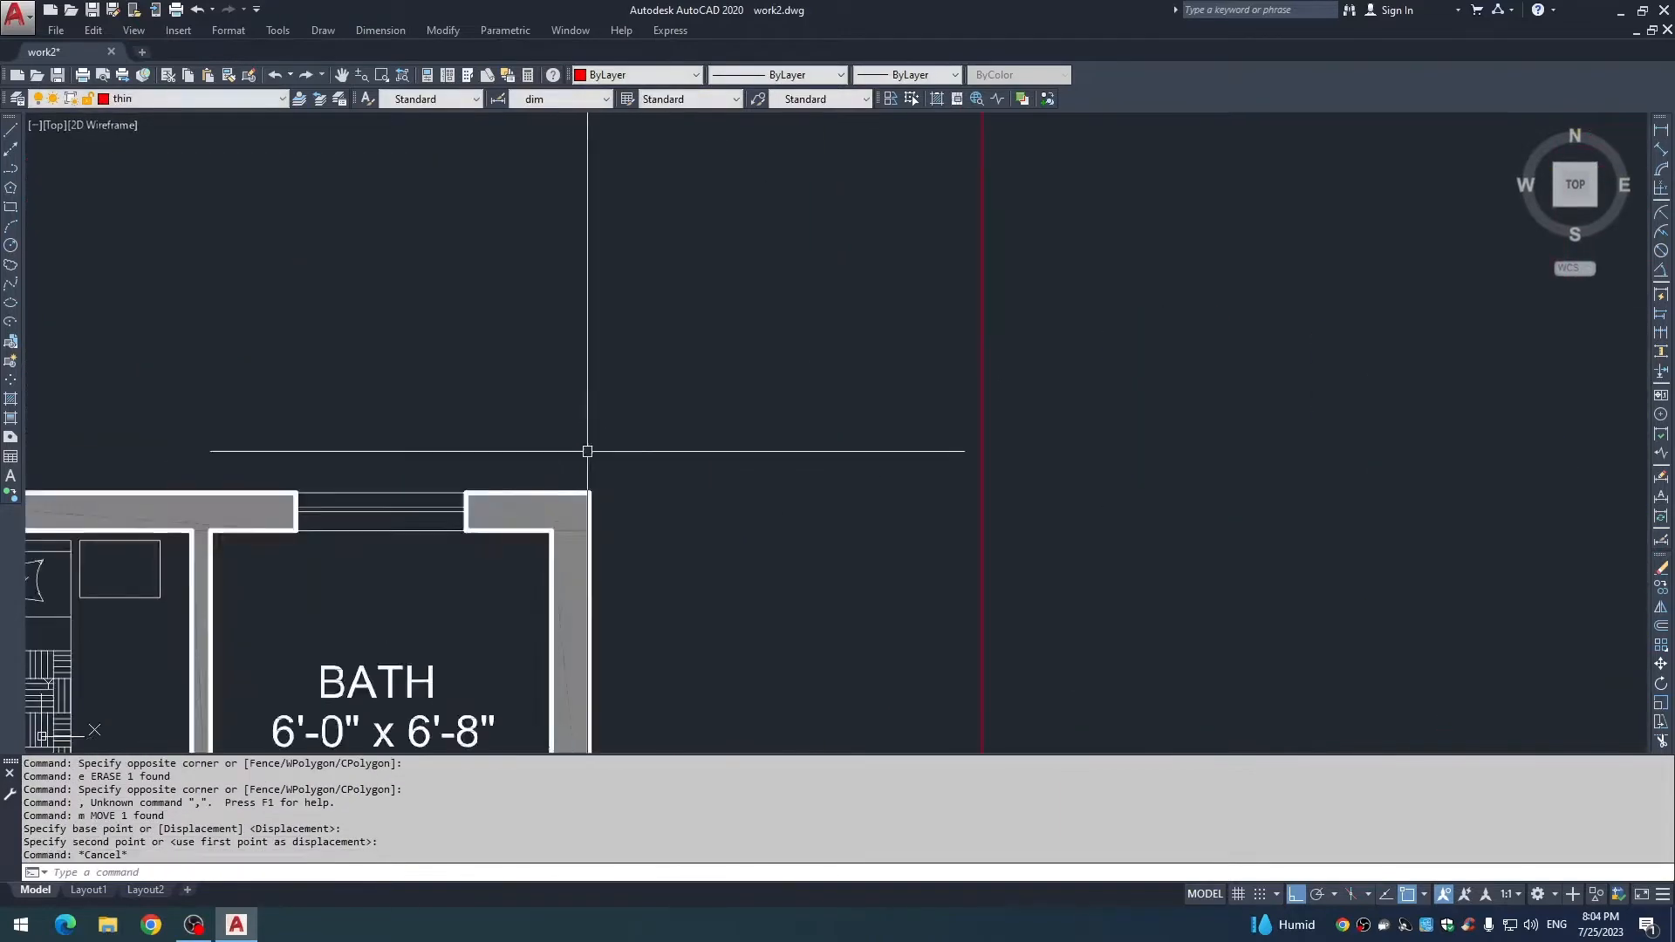
key(Escape)
key(Escape)
key(Escape)
key(Escape)
text(dli)
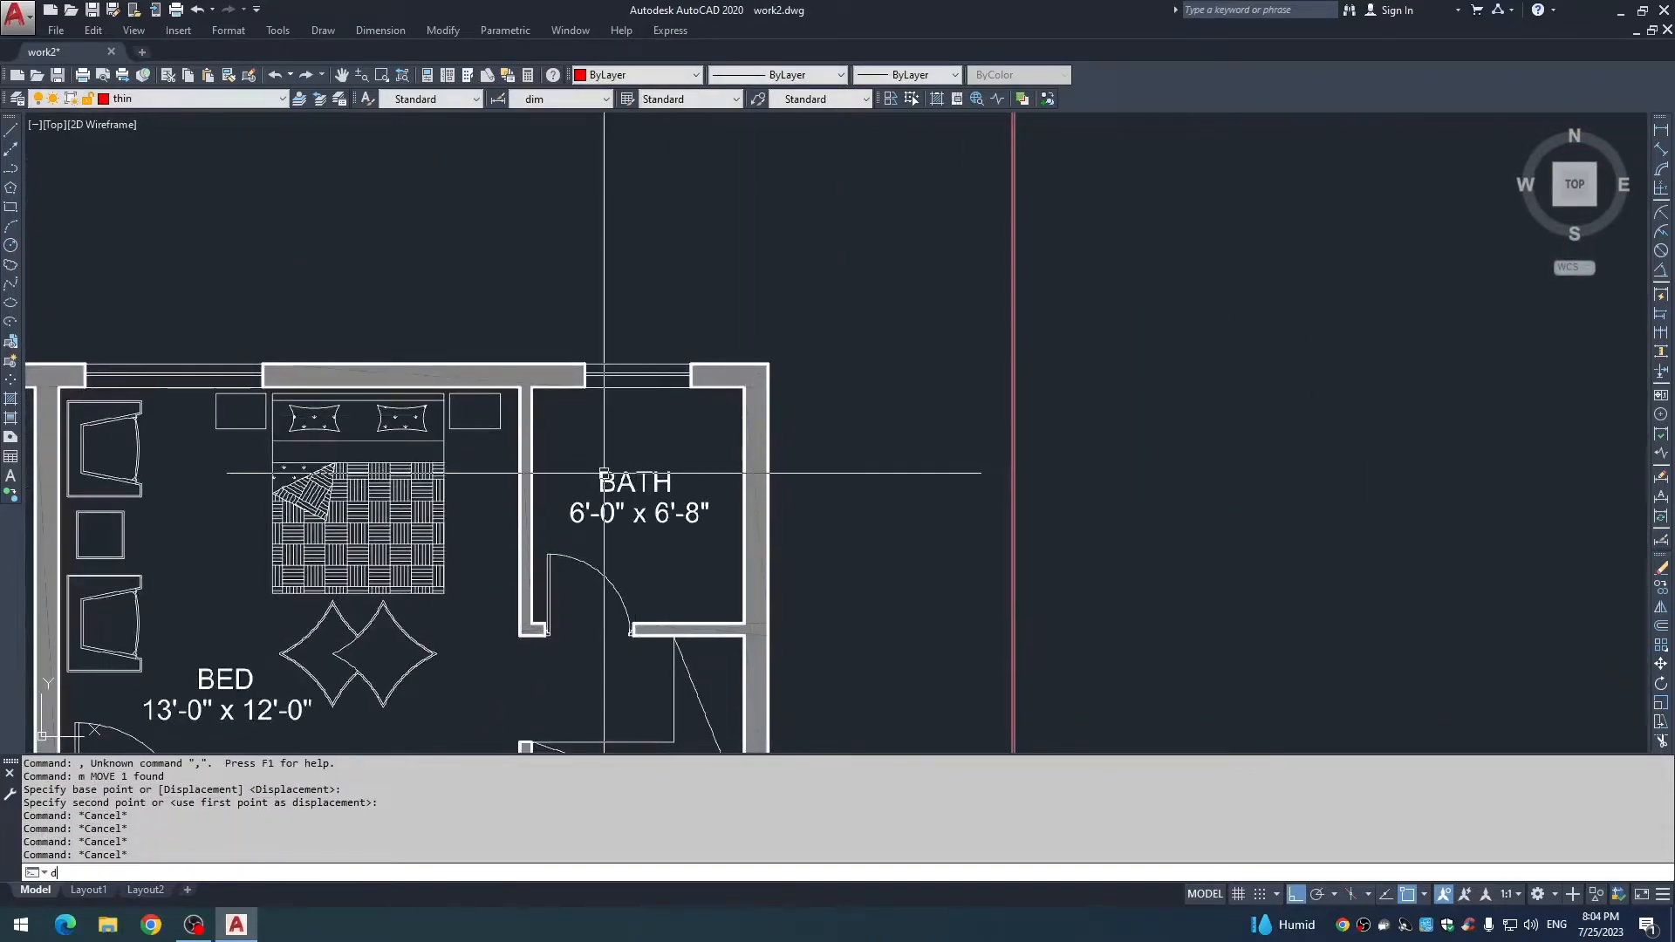
key(Return)
click(534, 419)
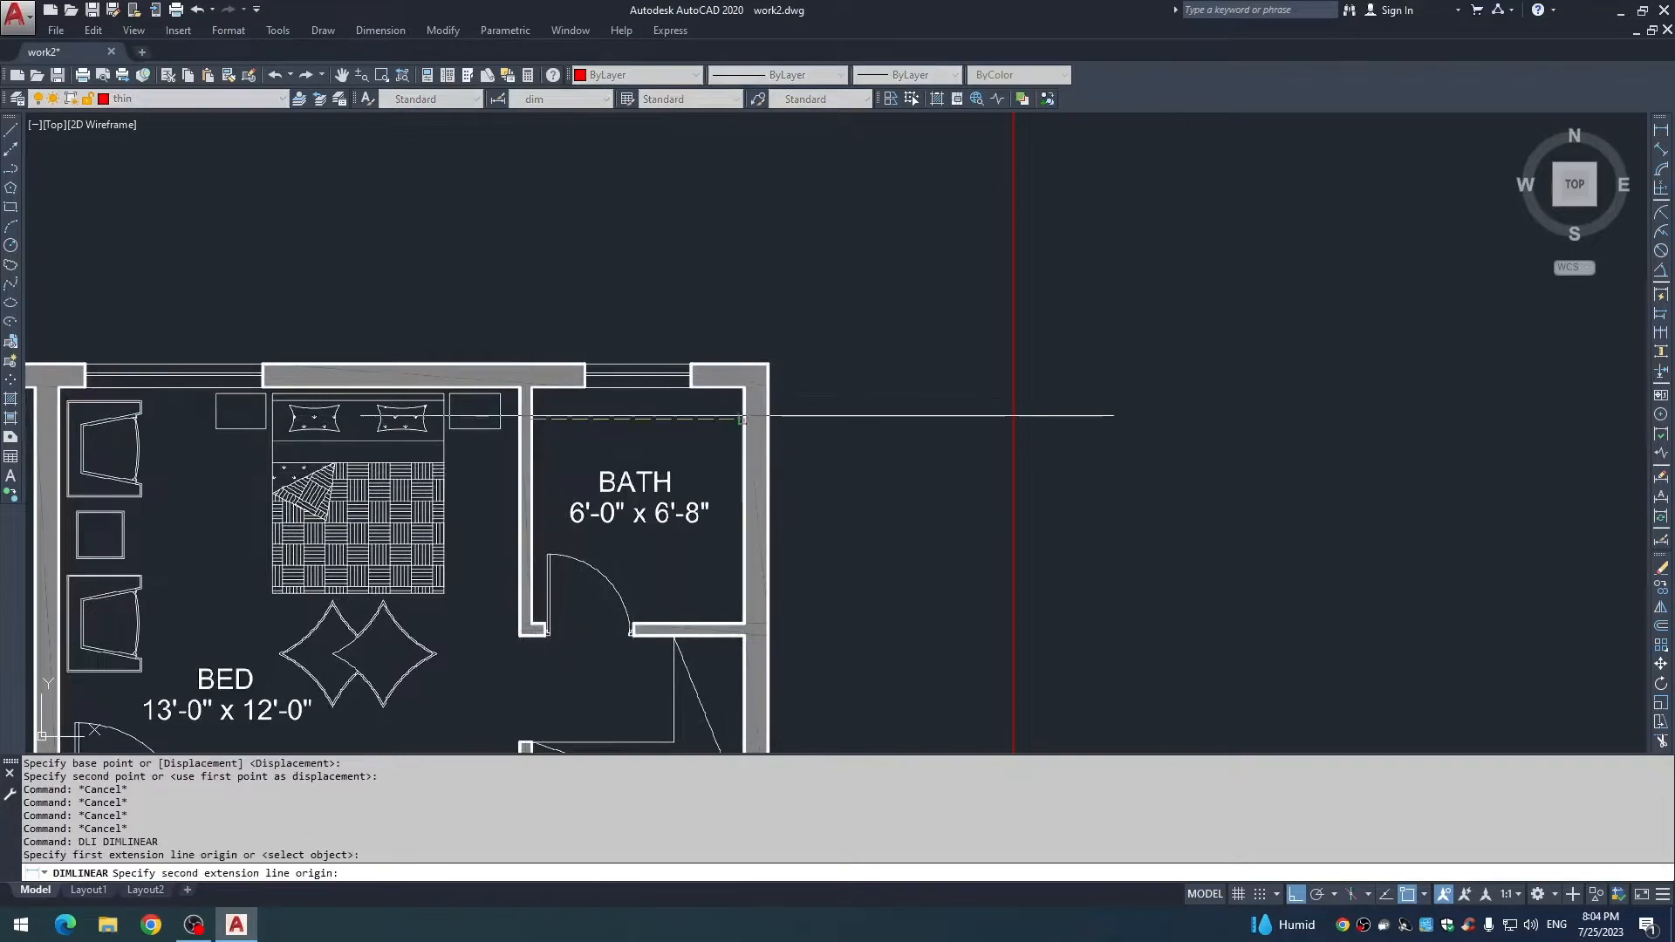
click(738, 415)
click(639, 429)
scroll(638, 428, up, 4)
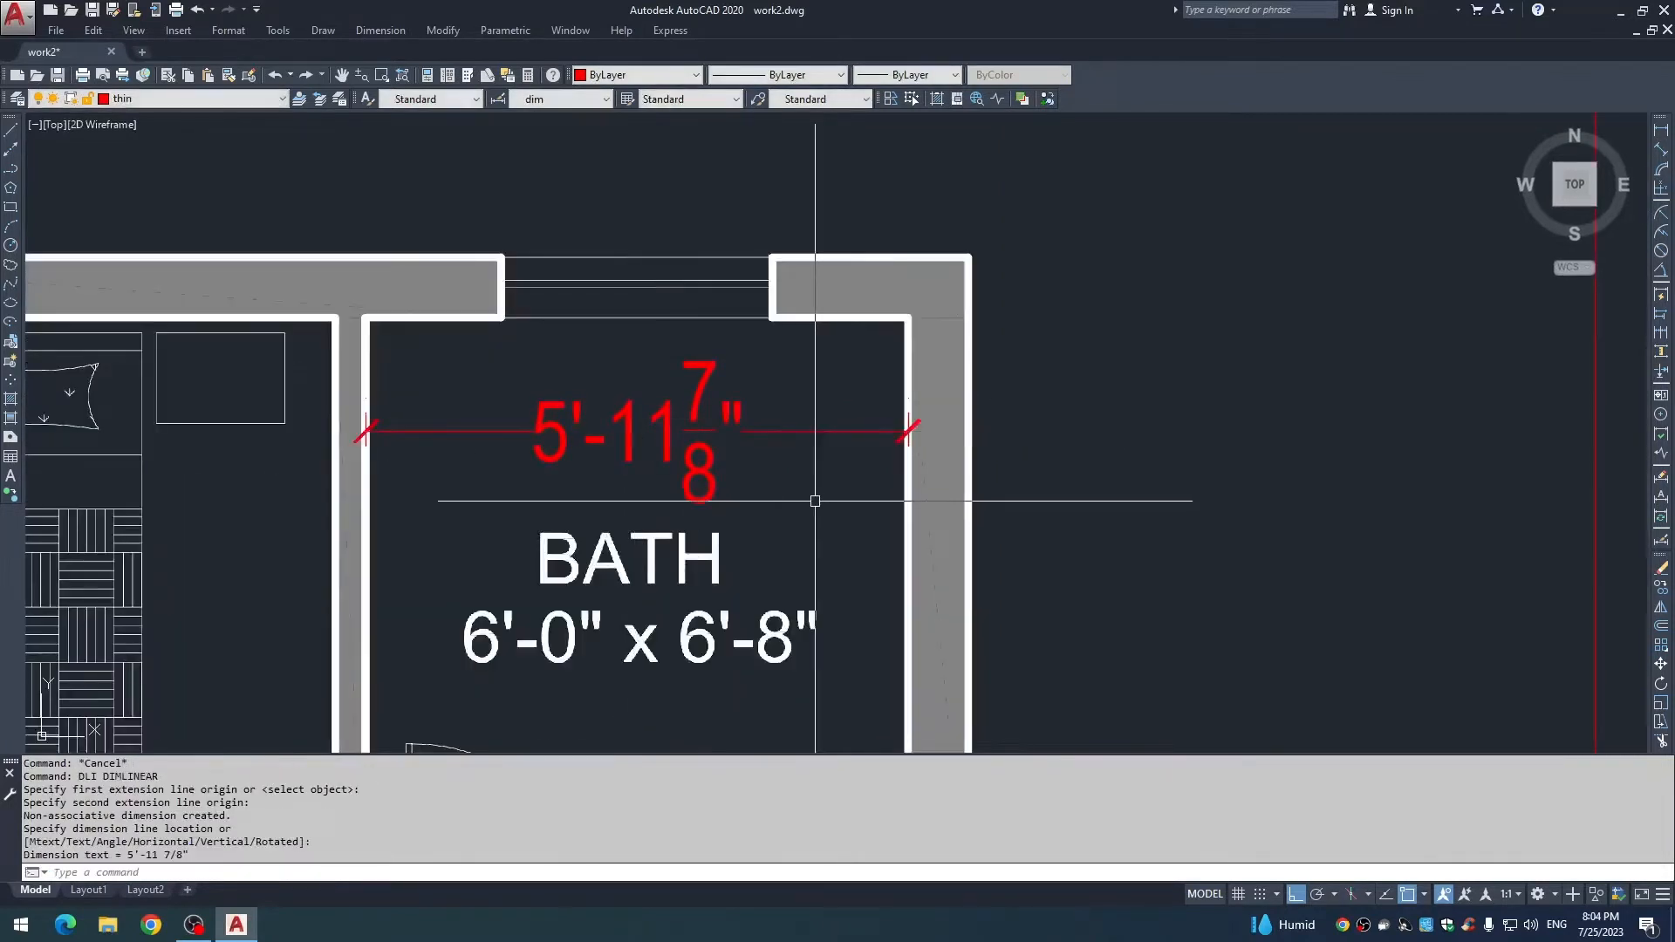
Erase the width dimension inside the upper bath.
key(Escape)
click(729, 455)
click(666, 467)
text(e)
key(Return)
Draw a horizontal line from the plan's northeast outer corner along the north wall, extending west beyond the building.
scroll(681, 454, down, 8)
middle_drag(688, 452, 733, 385)
key(Escape)
key(Escape)
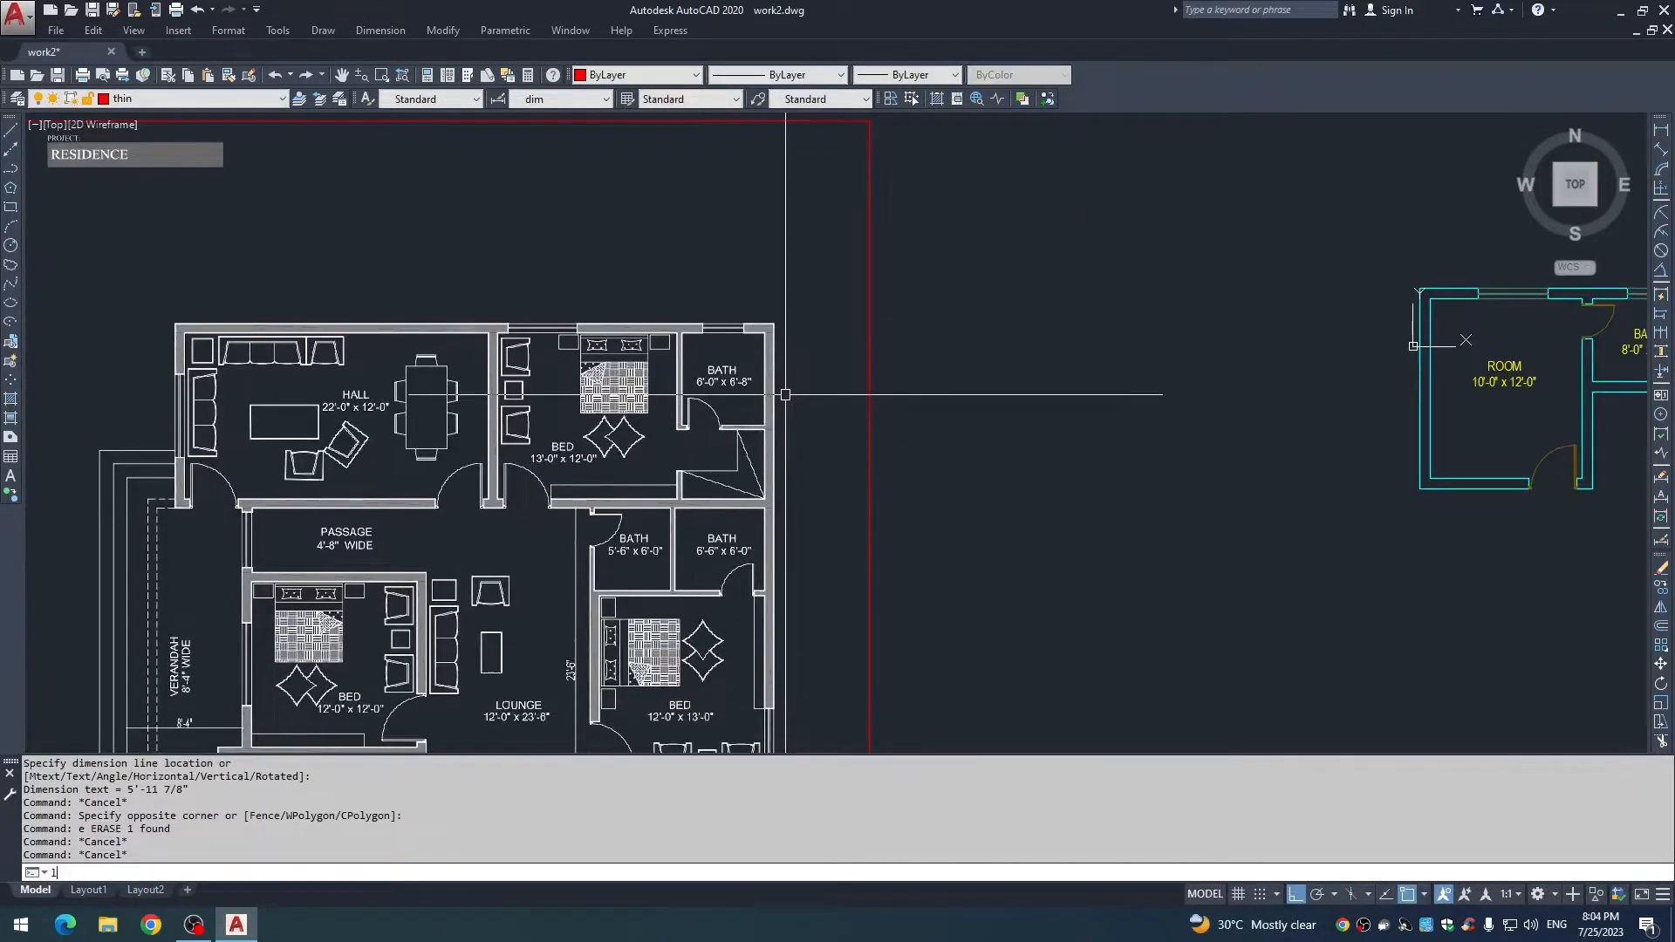
key(Return)
click(774, 323)
scroll(793, 312, down, 4)
click(509, 319)
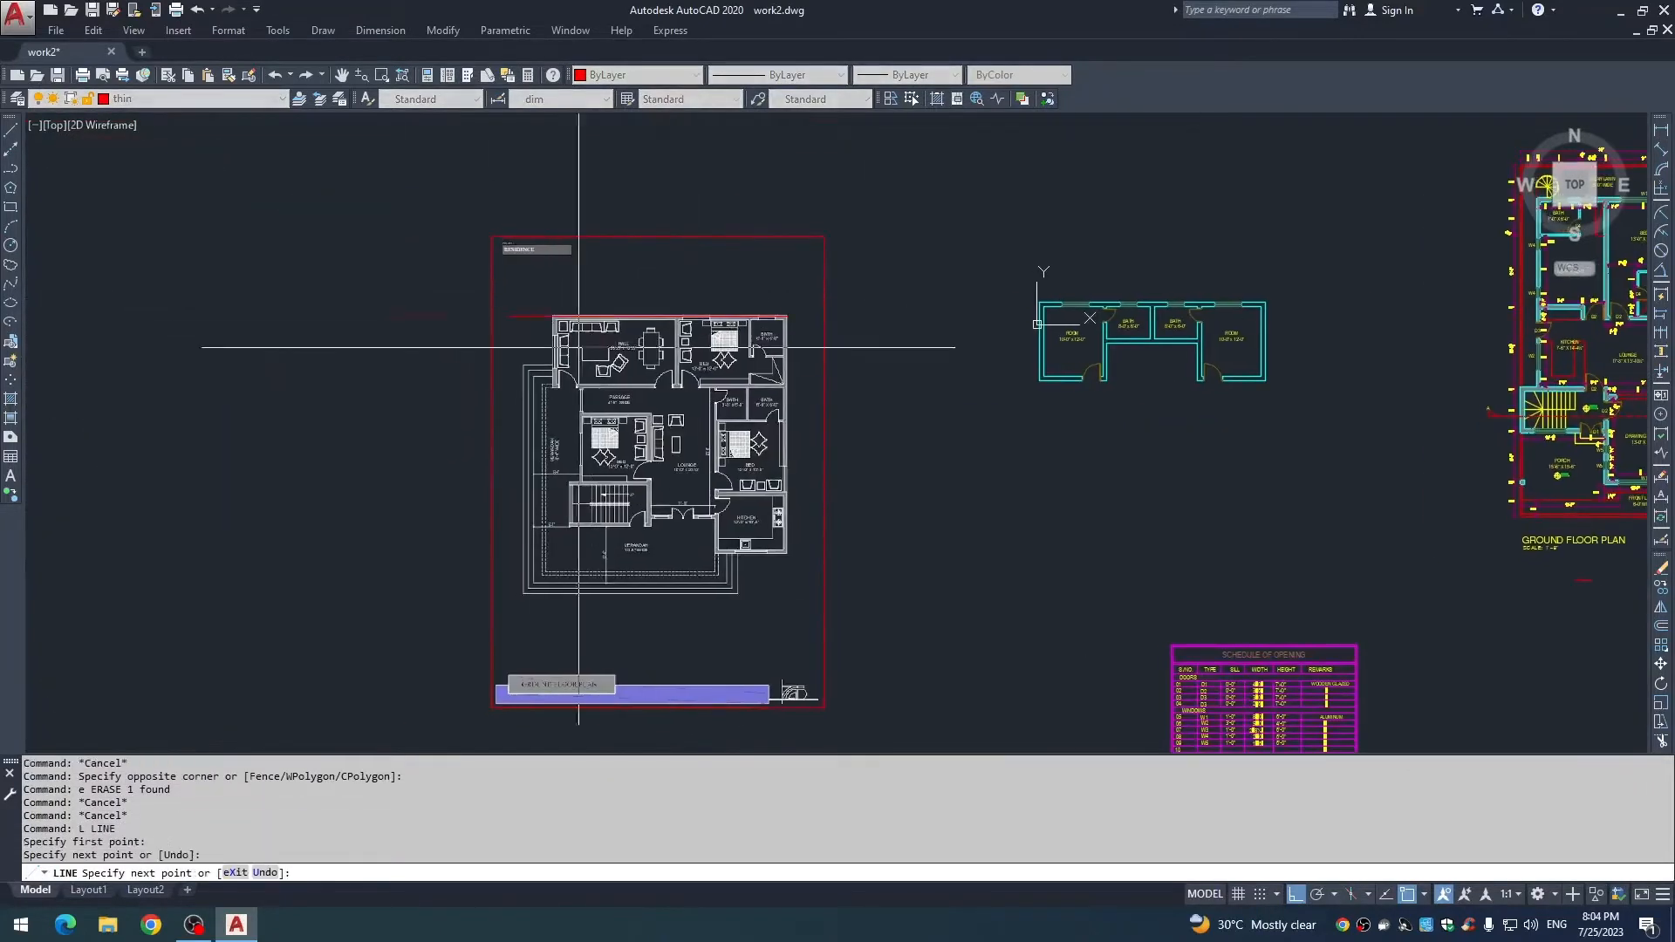
key(Escape)
Draw a vertical line from the same northeast corner down the east wall, extending past the kitchen.
key(Return)
click(786, 316)
click(789, 603)
key(Escape)
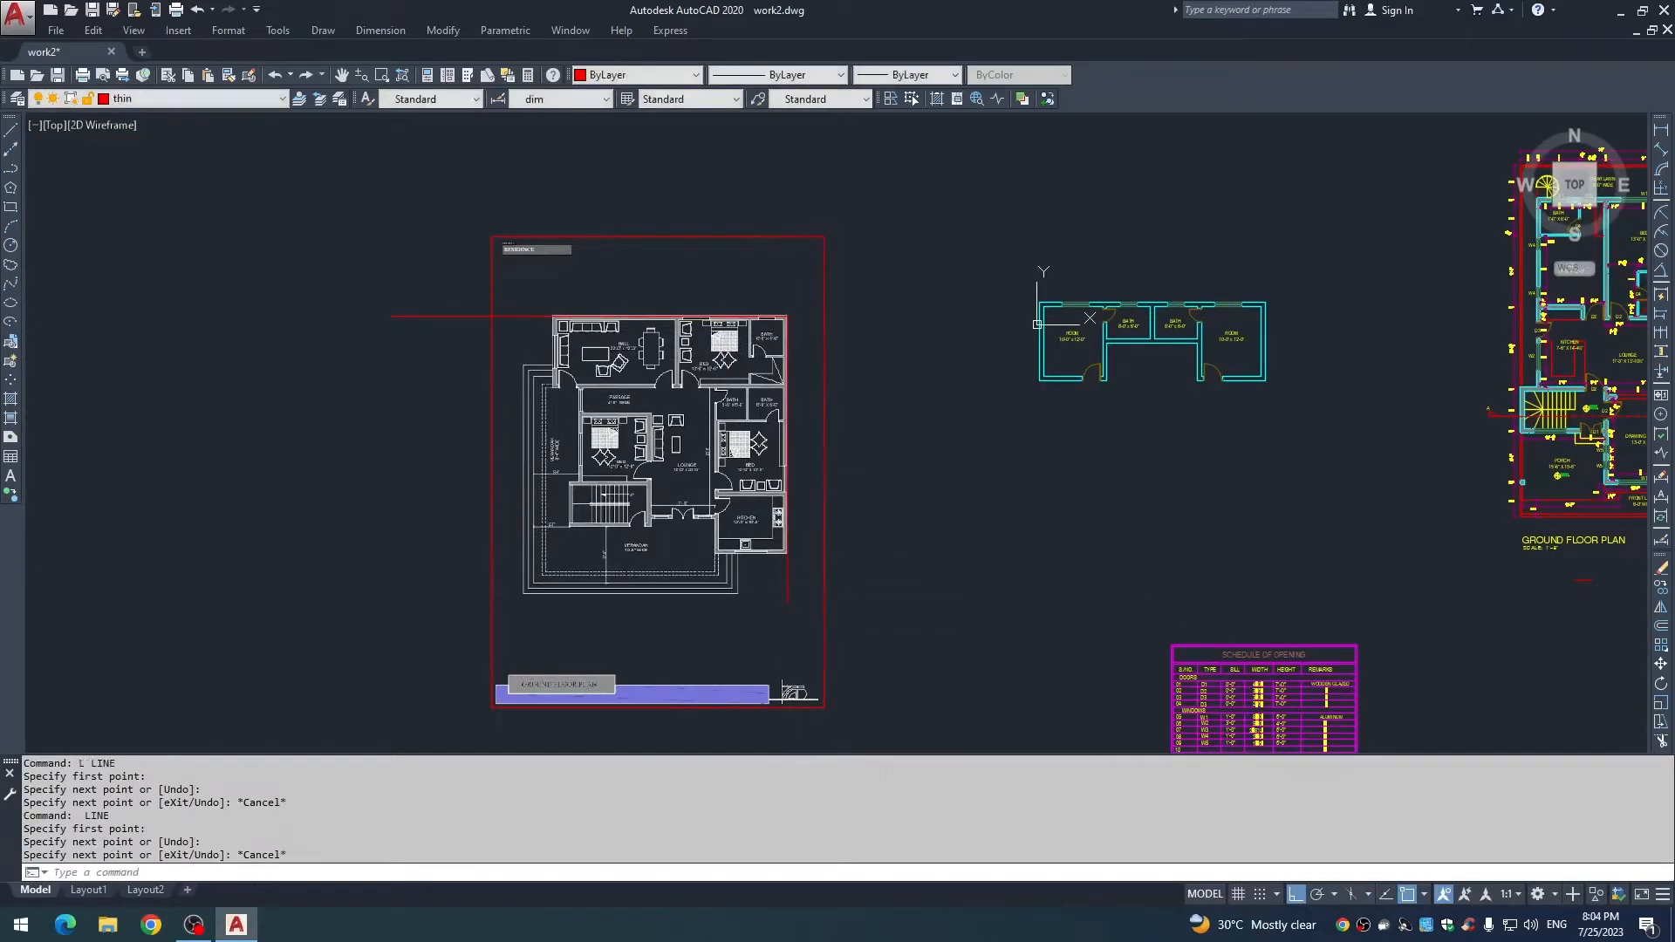
Offset the north and east exterior wall lines 8" inward to form the wall thickness.
scroll(777, 318, up, 4)
key(Escape)
key(Escape)
text(o)
key(Return)
text(8)
key(Return)
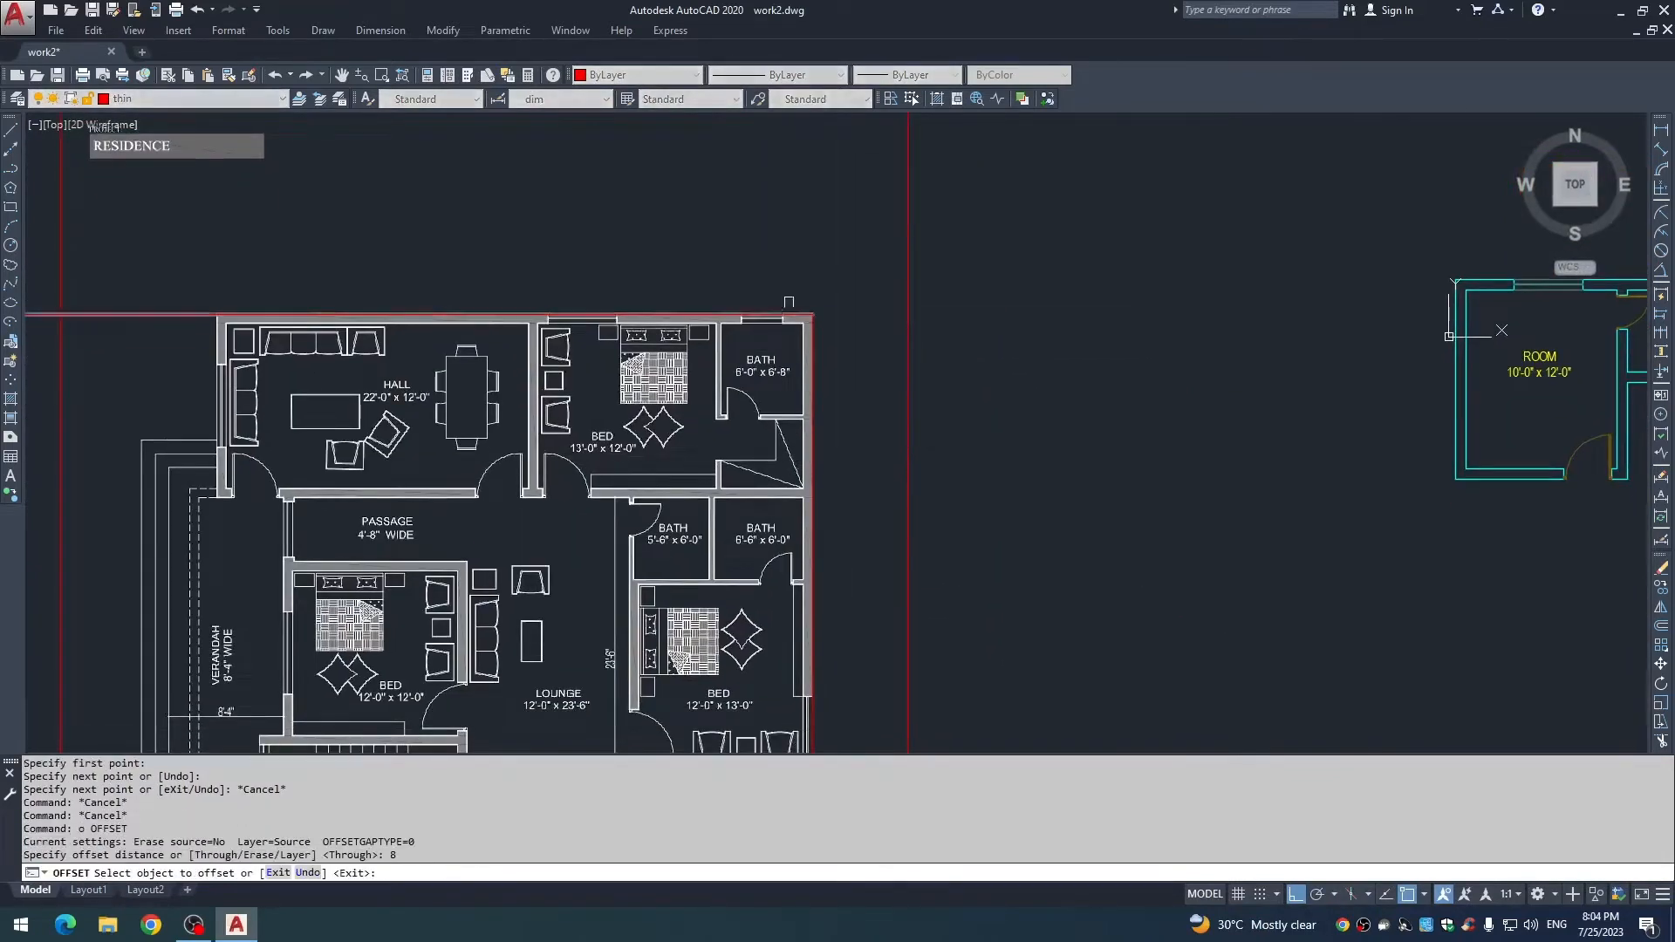
scroll(788, 302, up, 4)
click(790, 358)
click(789, 412)
click(846, 415)
click(817, 415)
key(Escape)
Fillet the two inner wall lines into a sharp corner at the upper bath's northeast corner.
text(f)
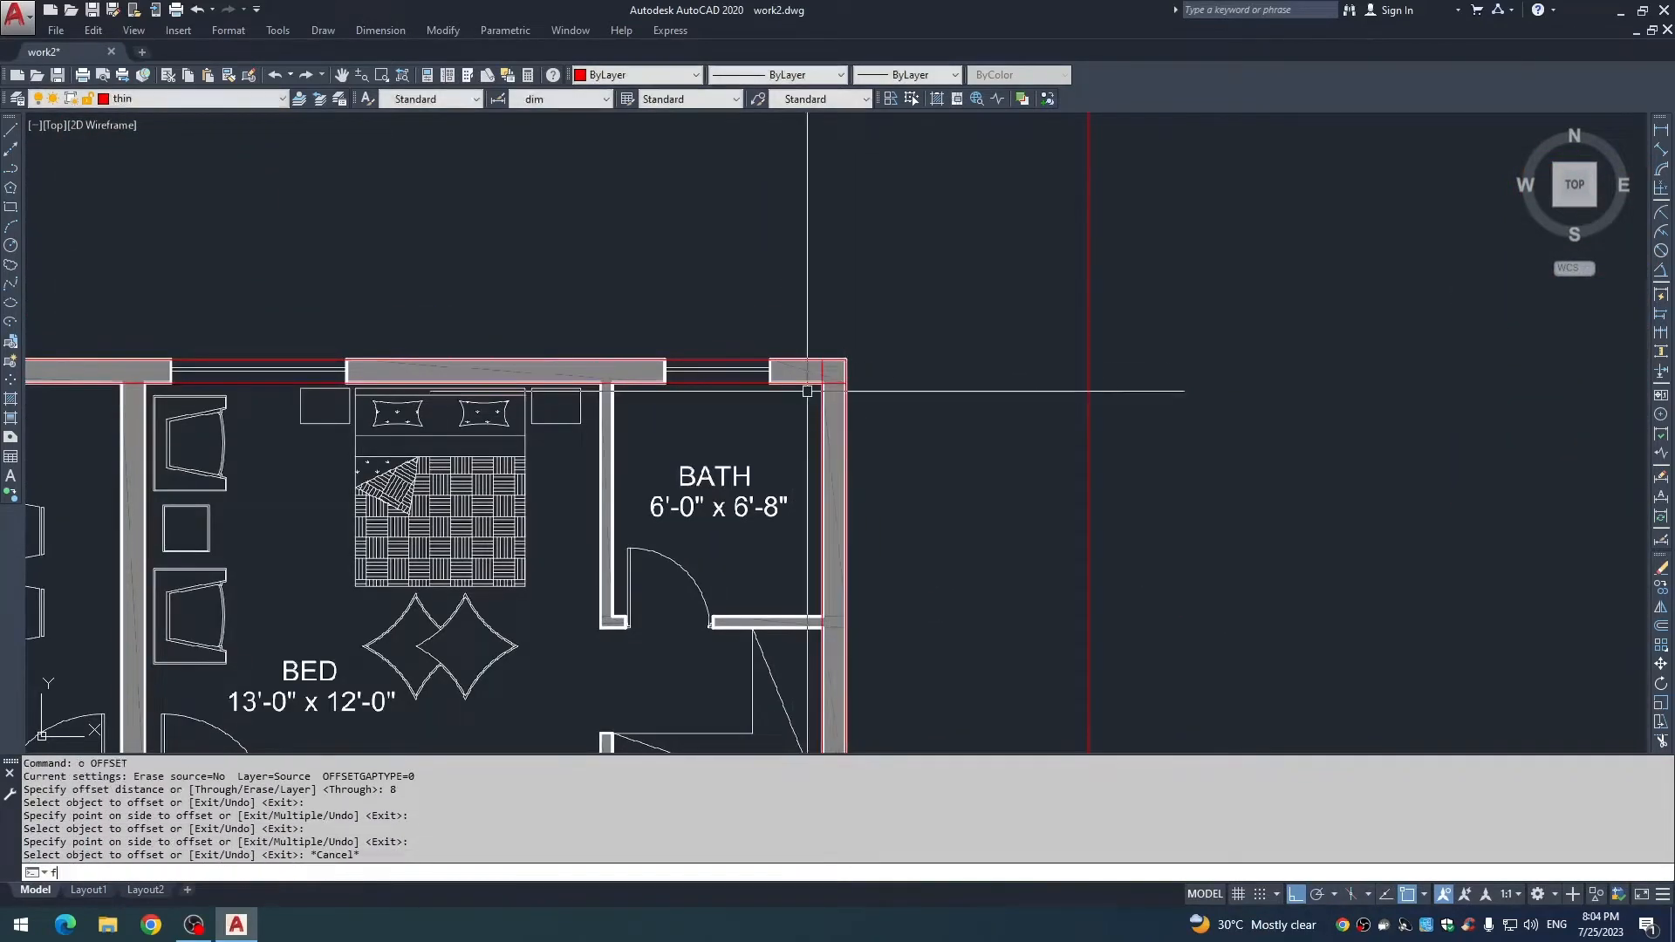
key(Return)
click(809, 383)
click(822, 403)
key(Escape)
key(Escape)
scroll(812, 415, down, 2)
middle_drag(792, 439, 713, 440)
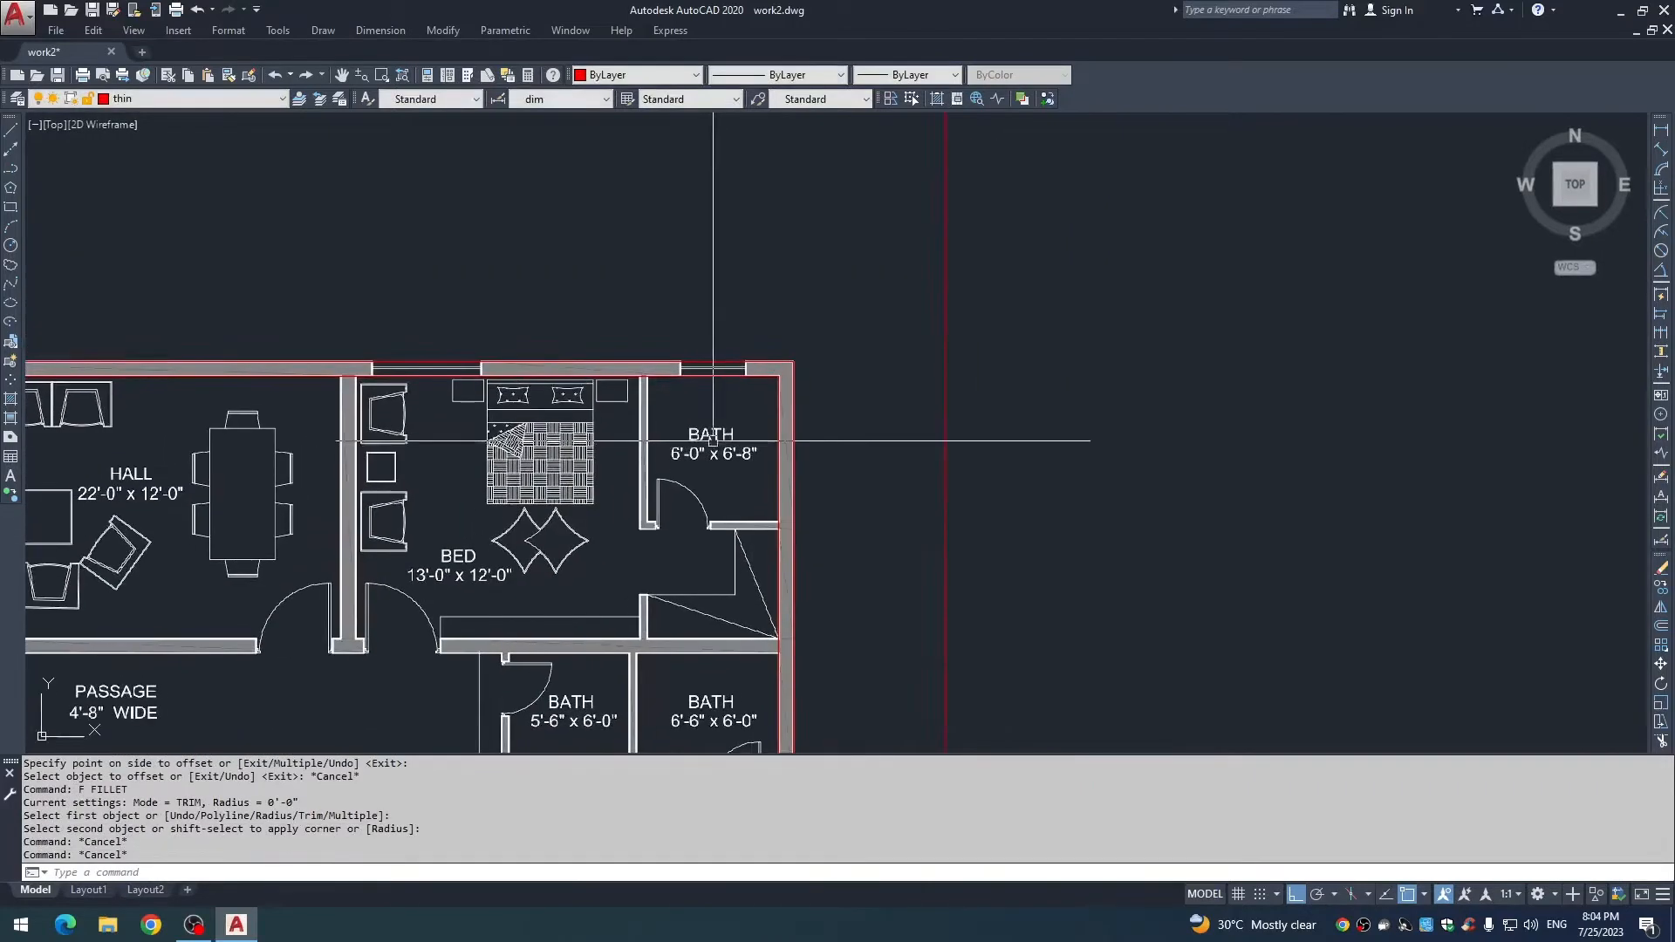
key(Escape)
key(Escape)
Offset the east wall's inner line 6' west to mark the upper bath's width.
scroll(698, 469, up, 5)
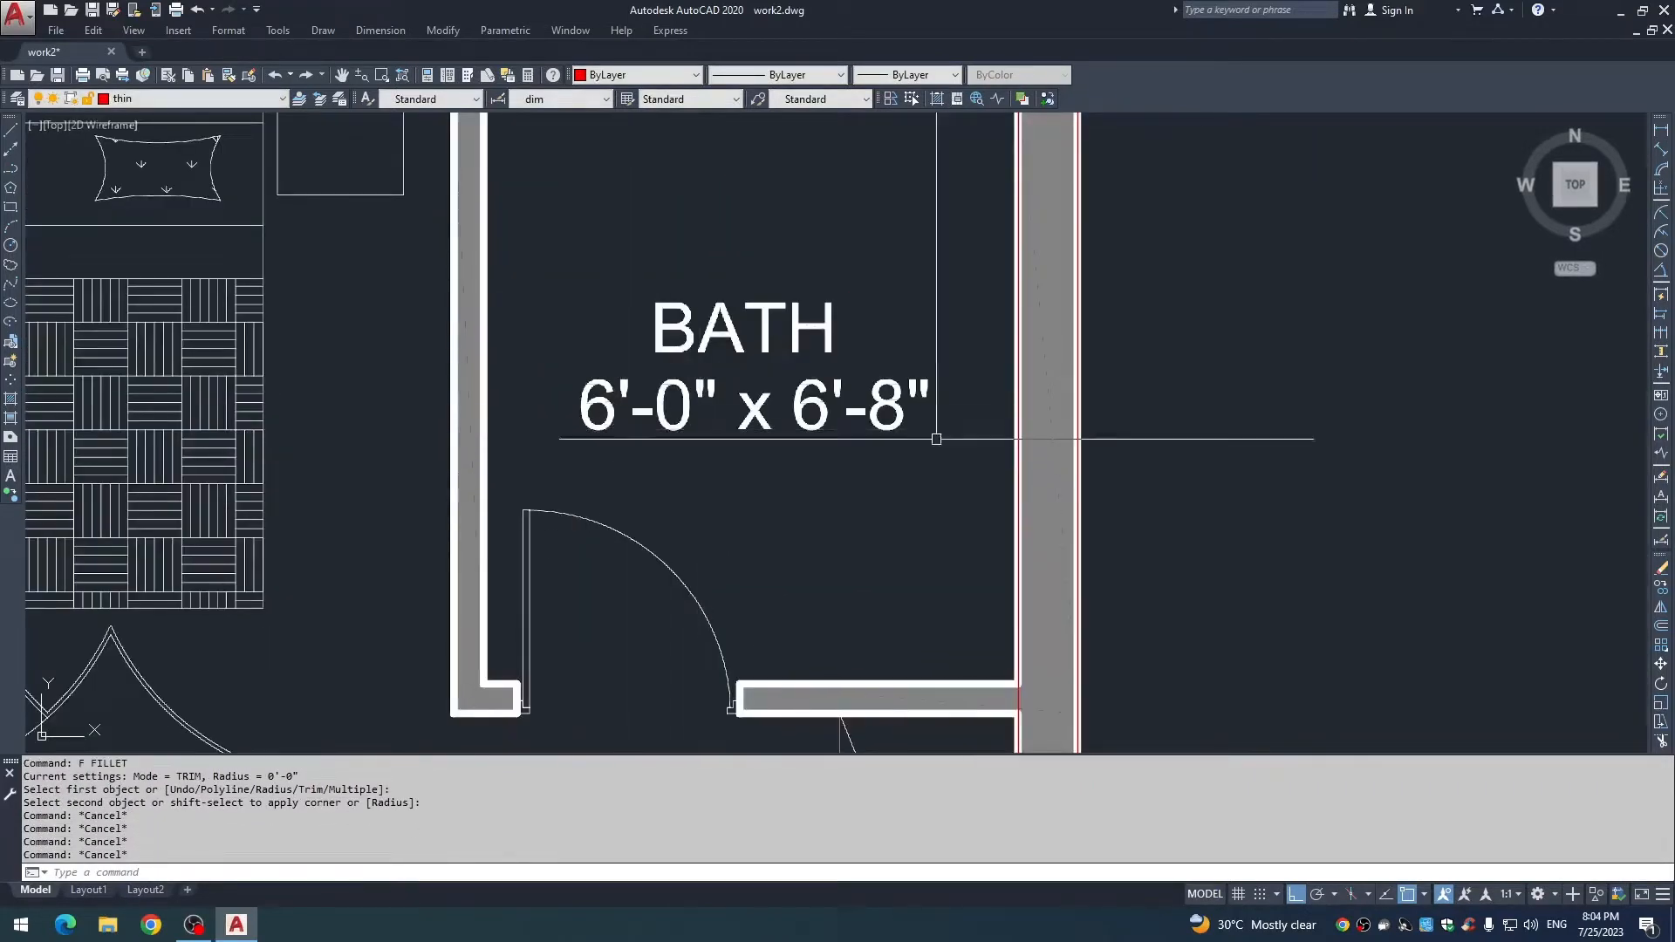
scroll(790, 445, down, 4)
key(Escape)
text(o)
key(Return)
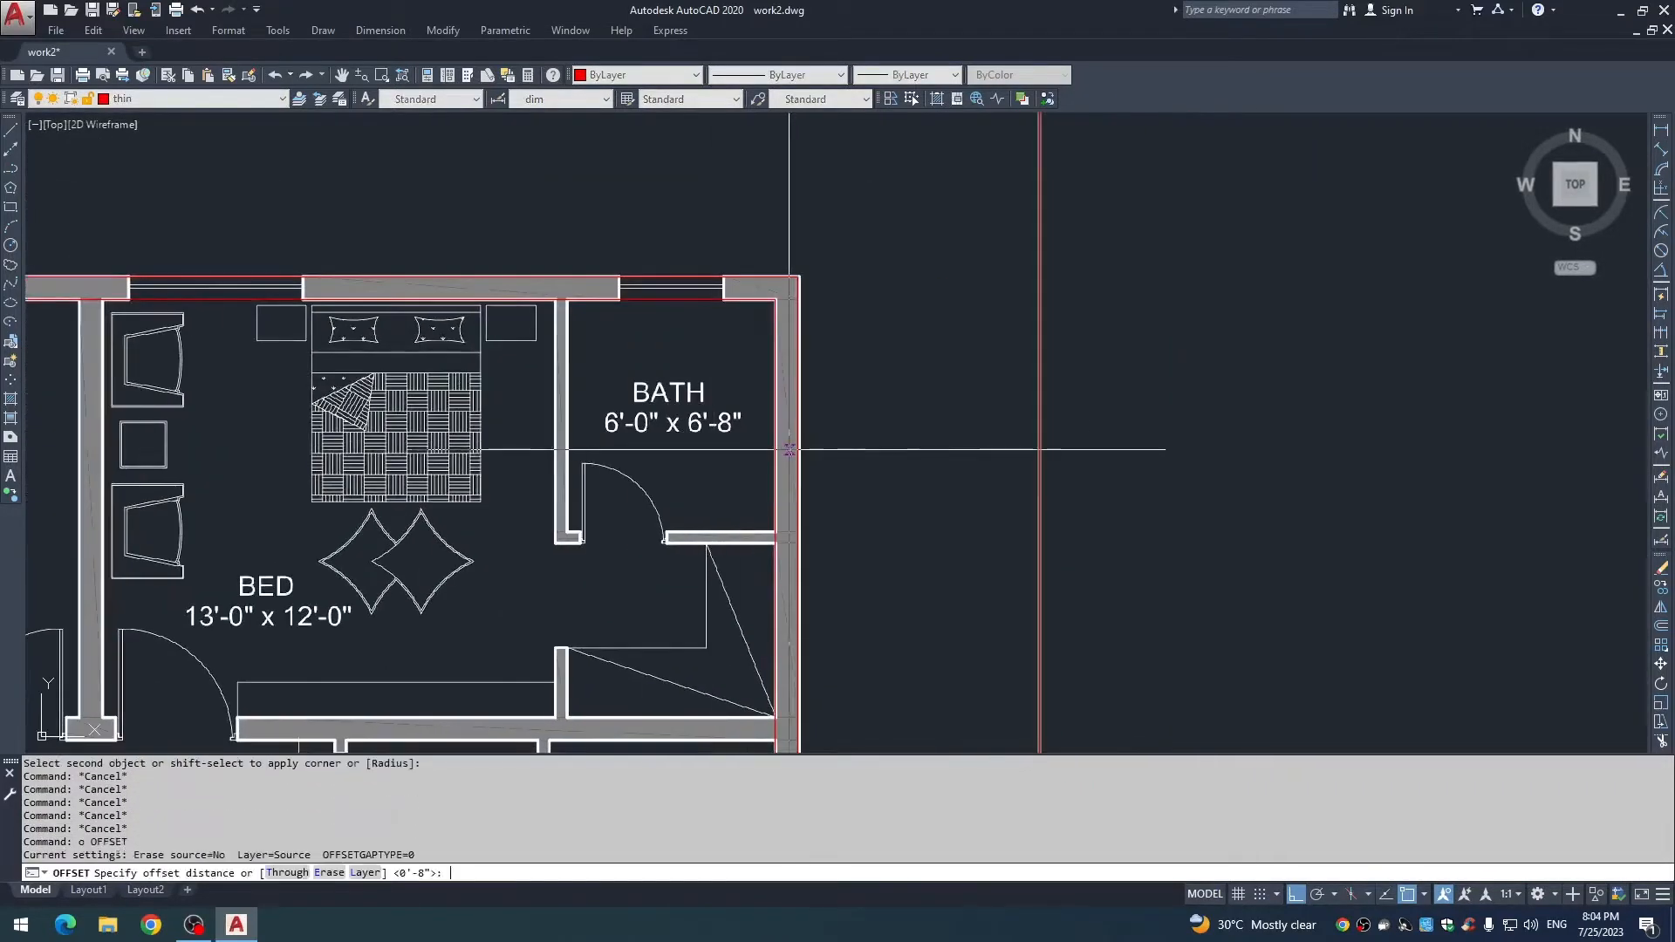
text(6')
key(Return)
click(776, 434)
click(721, 441)
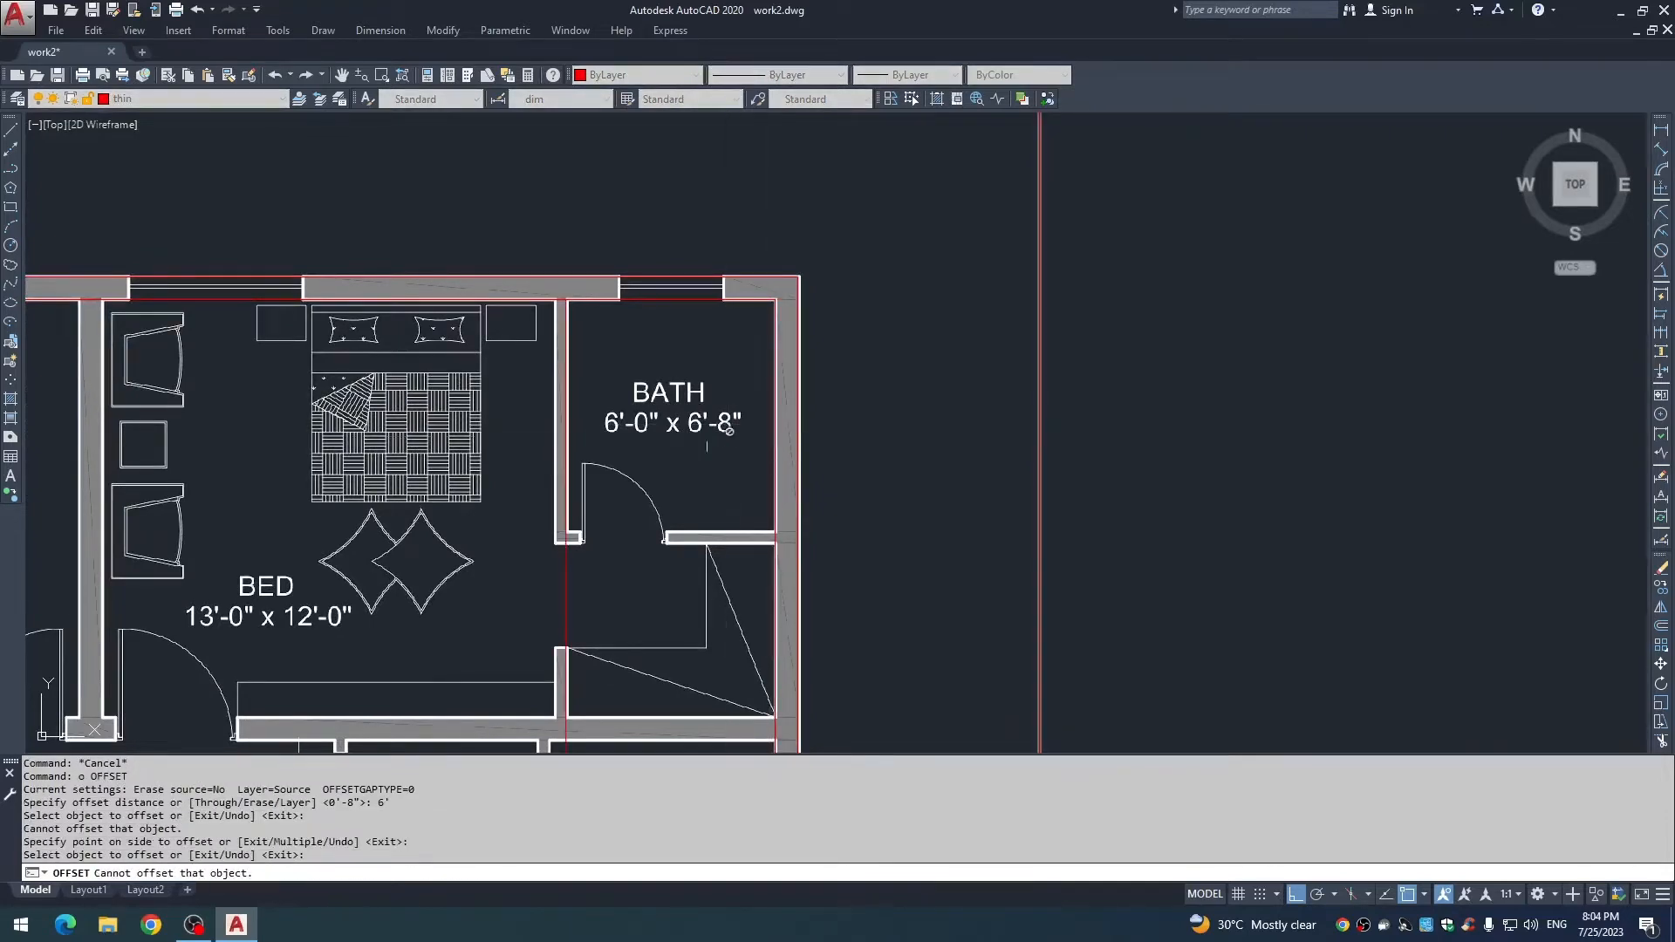
Offset the bath's west side line 4" west to form the partition between bath and bedroom.
key(Return)
key(Return)
text(4)
key(Return)
click(565, 428)
click(534, 438)
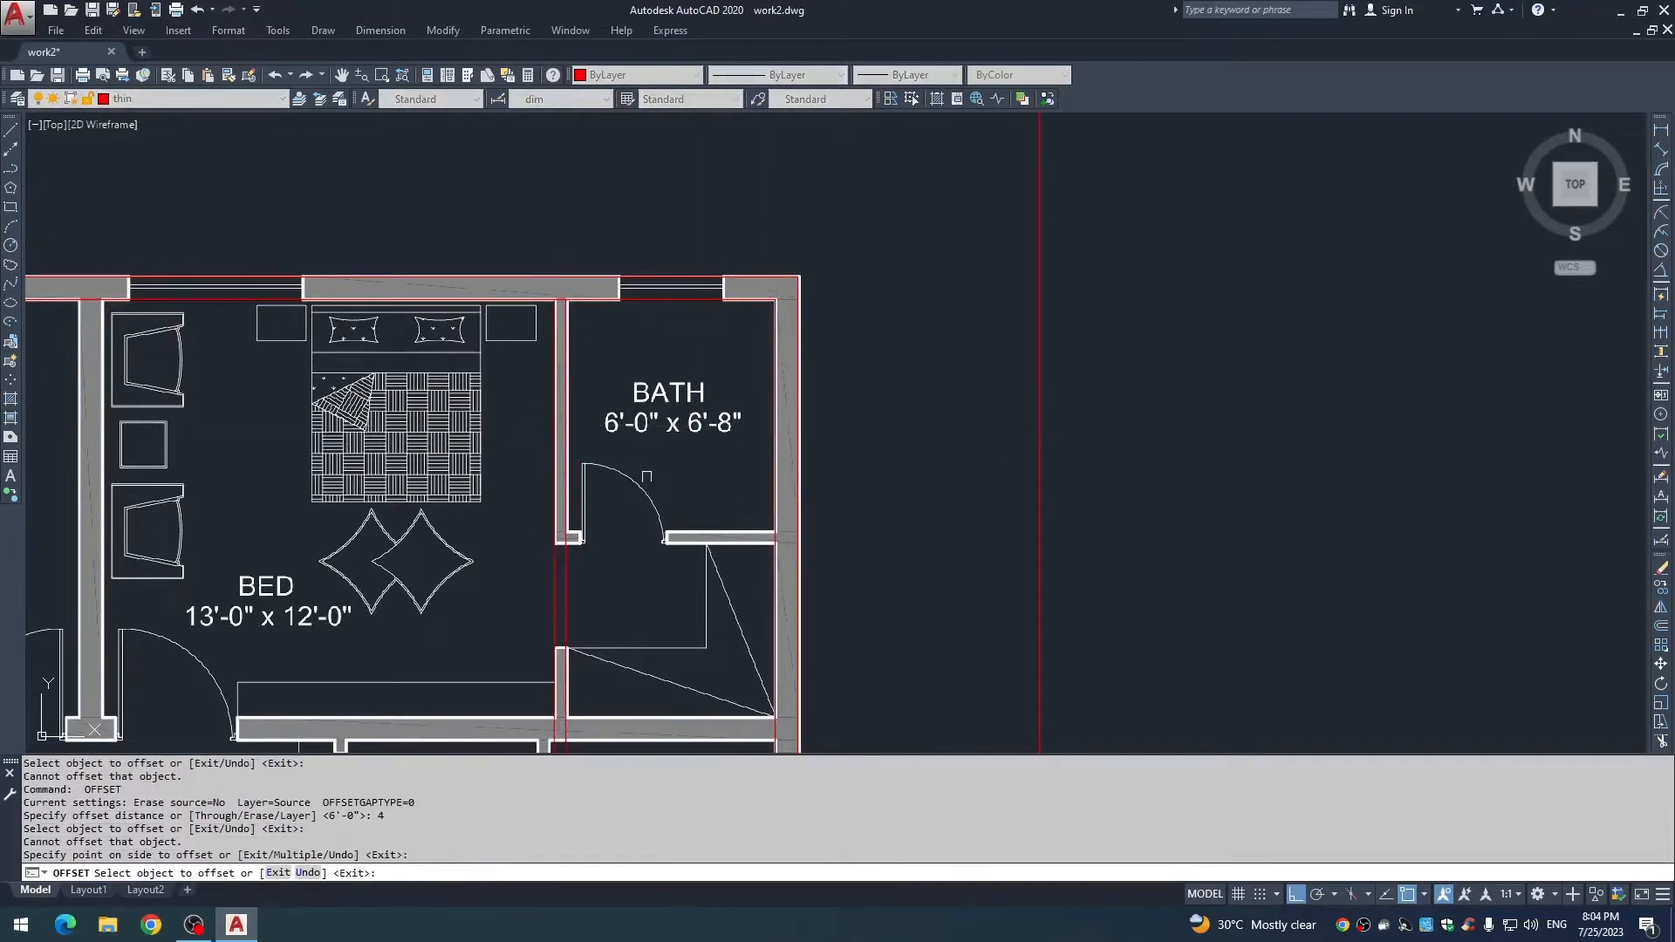
Offset the partition's bedroom-side line 13' west to mark the upper bedroom's width.
mouse_move(556, 468)
middle_down()
mouse_move(621, 400)
mouse_move(749, 397)
middle_up()
key(Return)
key(Return)
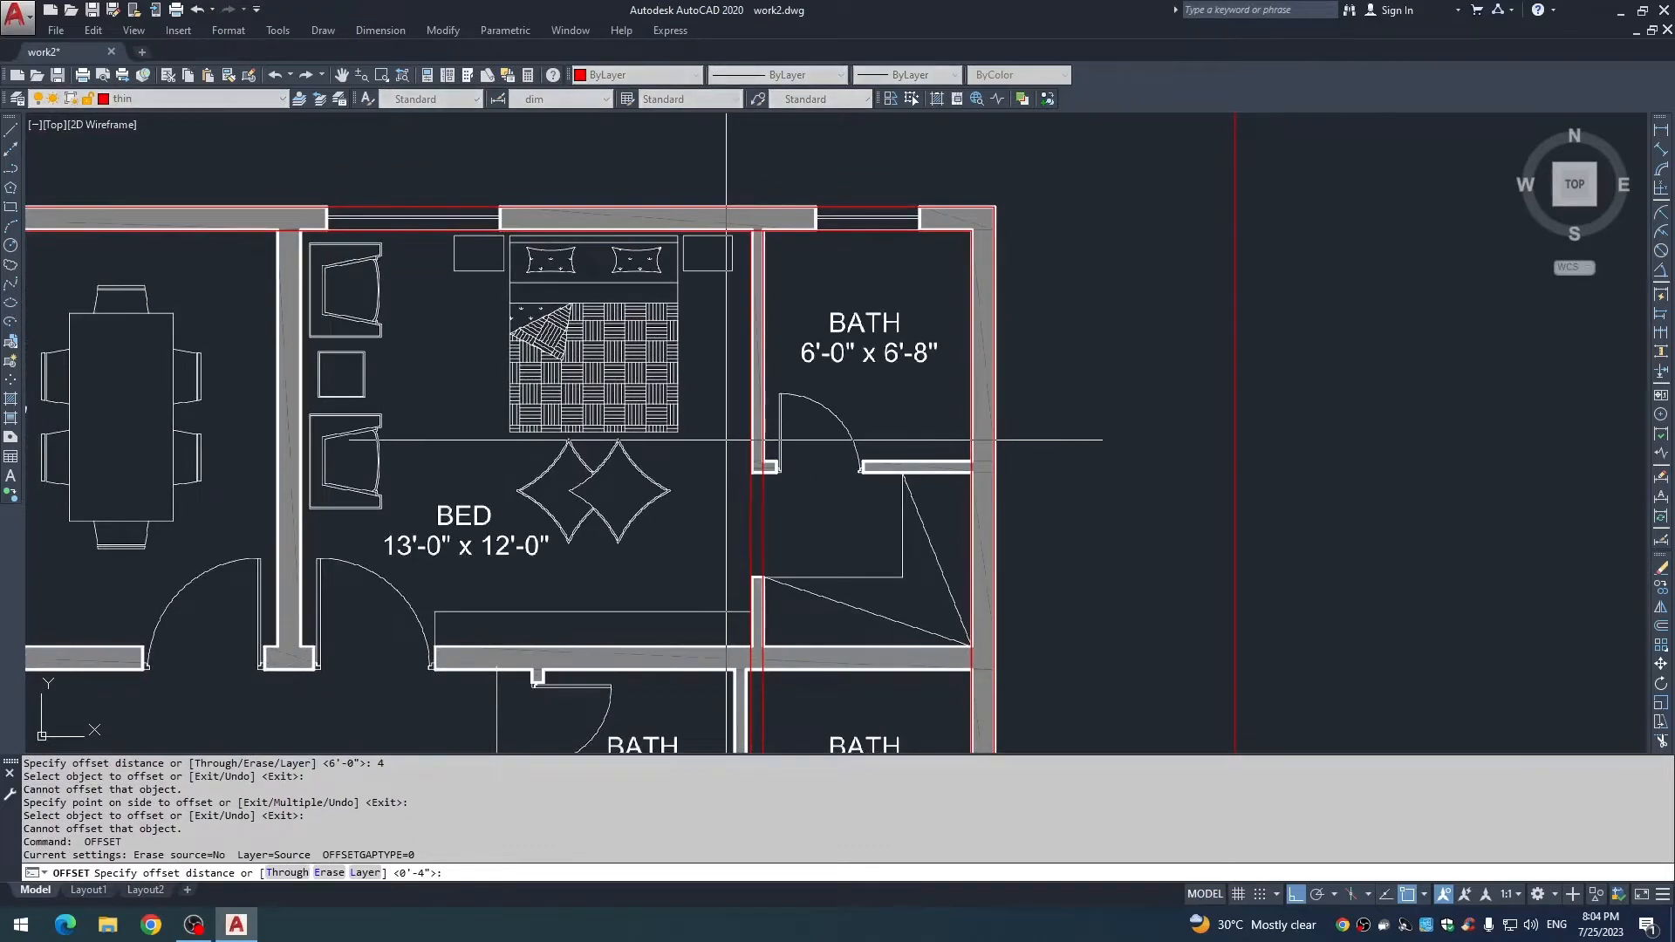
text(13')
key(Return)
click(749, 494)
click(698, 487)
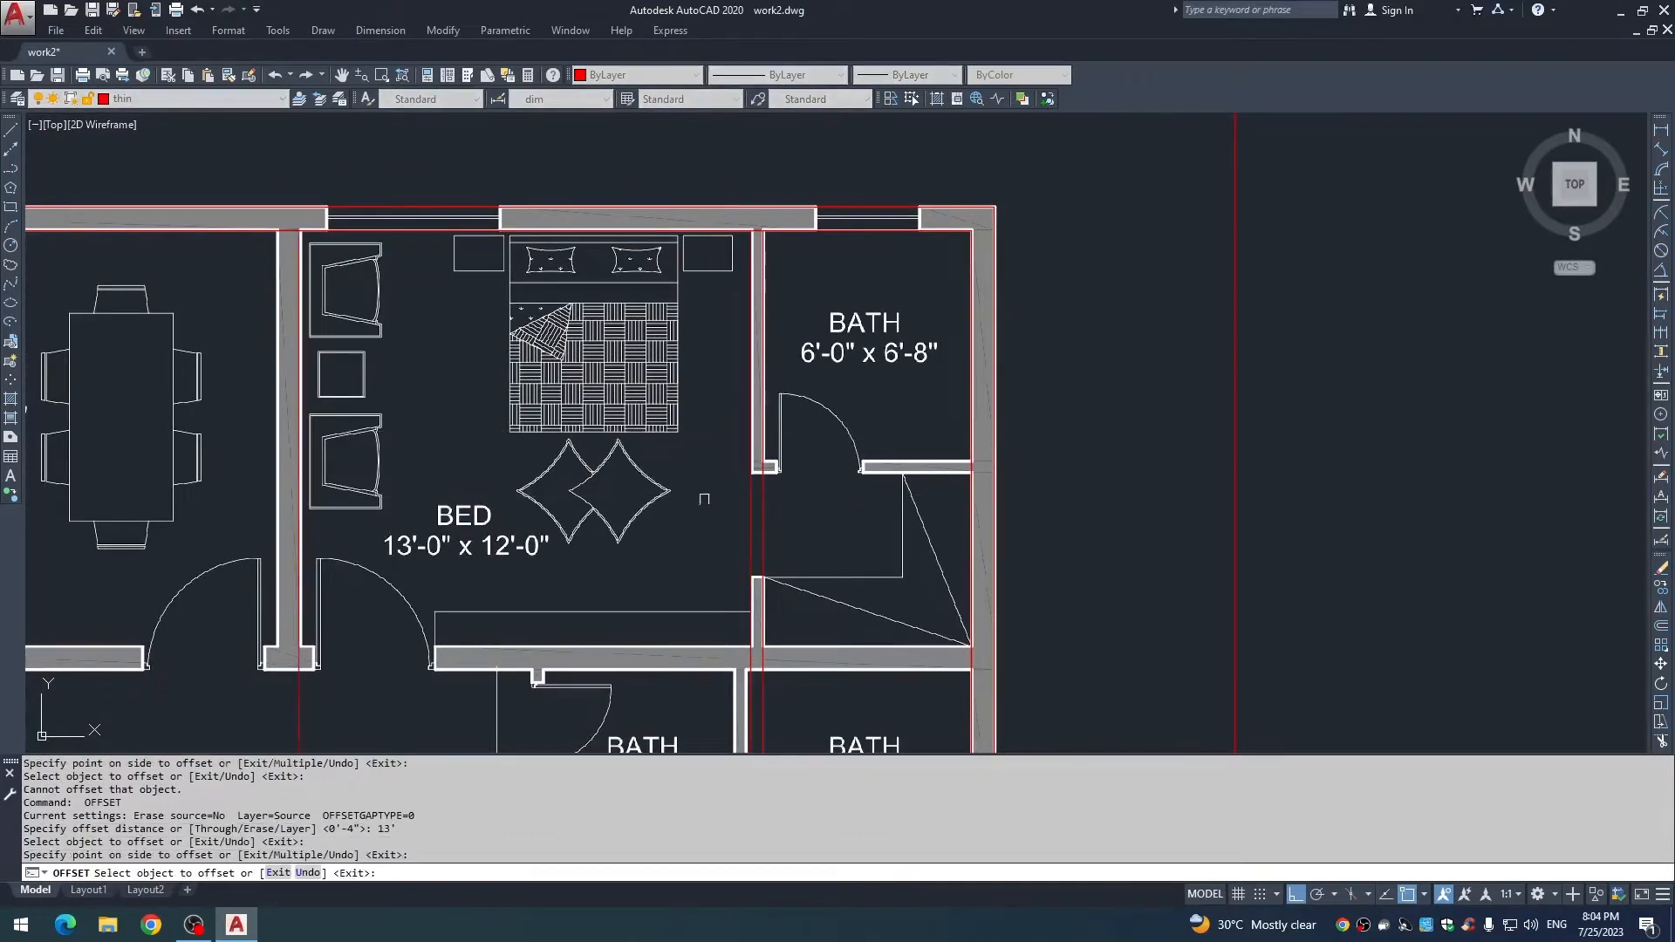
Offset the bedroom's west side line 8" west to form the wall between bedroom and hall.
key(Return)
key(Return)
scroll(596, 509, down, 2)
text(8)
key(Return)
click(528, 487)
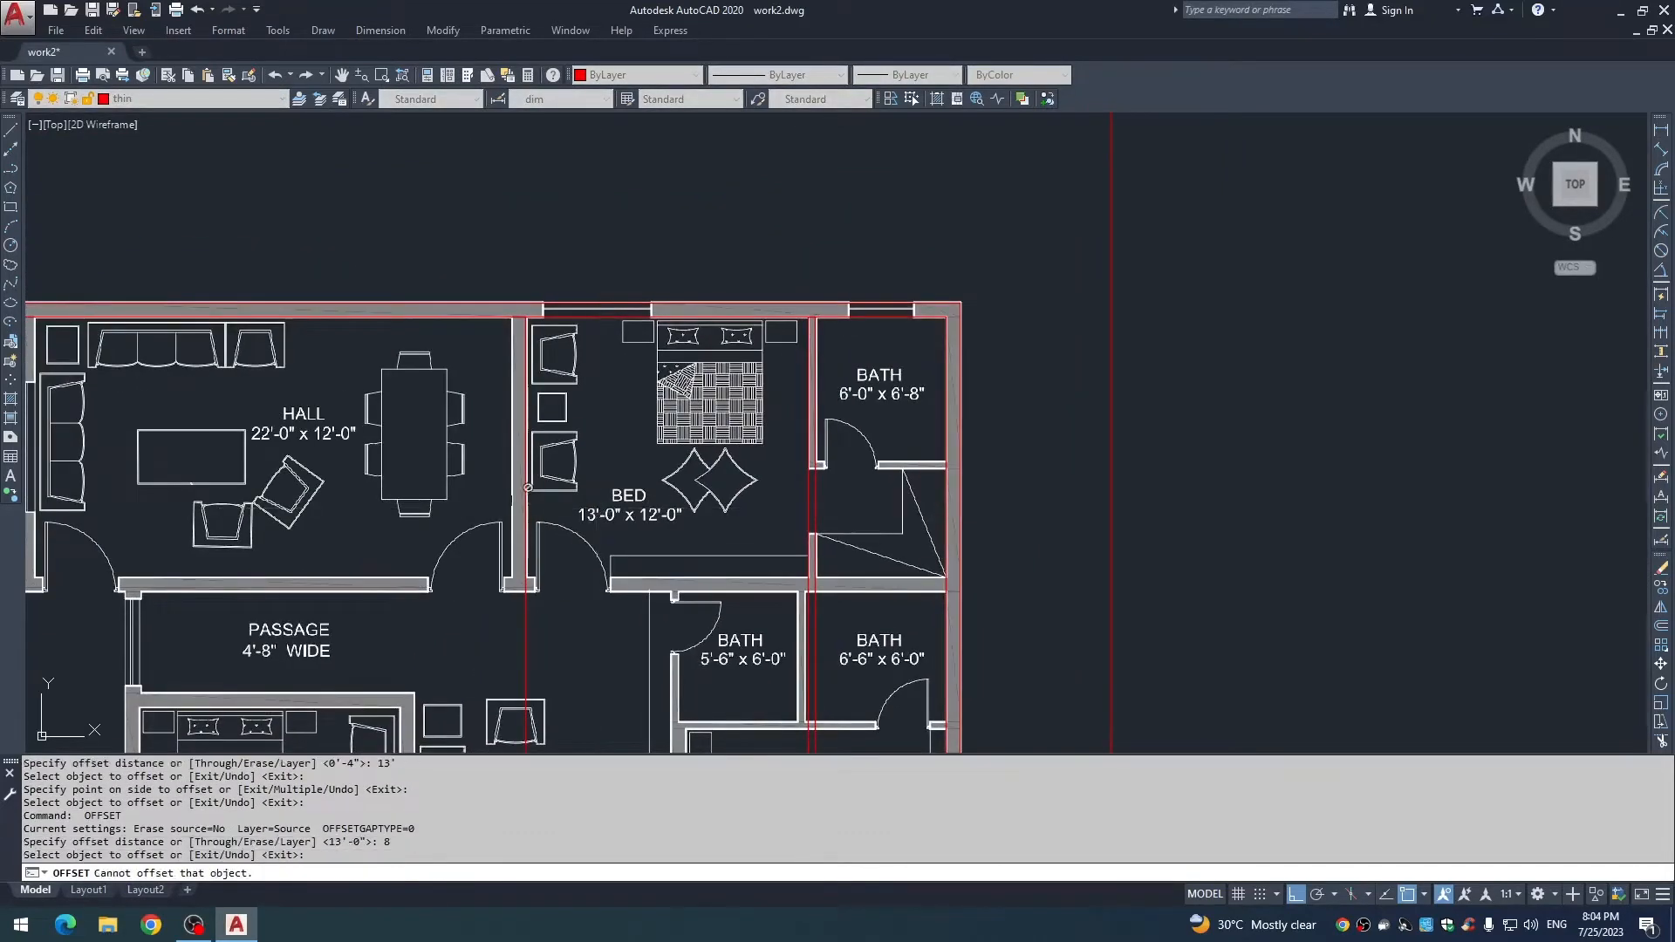
click(526, 499)
click(494, 498)
scroll(742, 482, down, 2)
key(Return)
Examine the hall's size label and surrounding walls on the underlay.
key(Return)
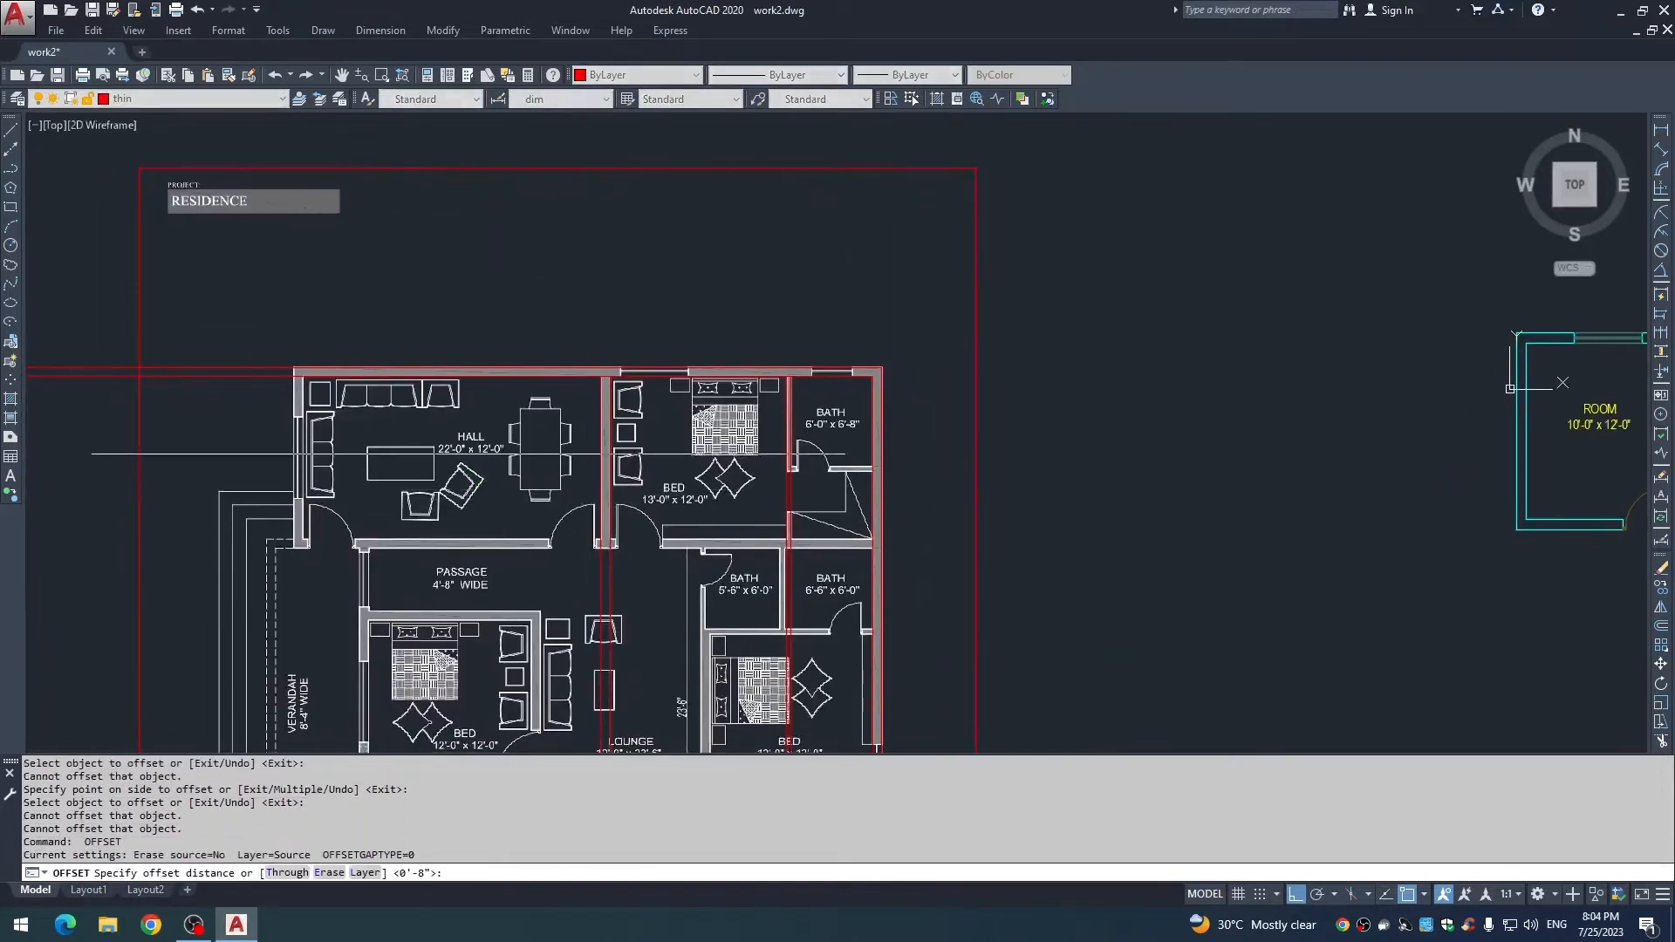
scroll(452, 453, up, 6)
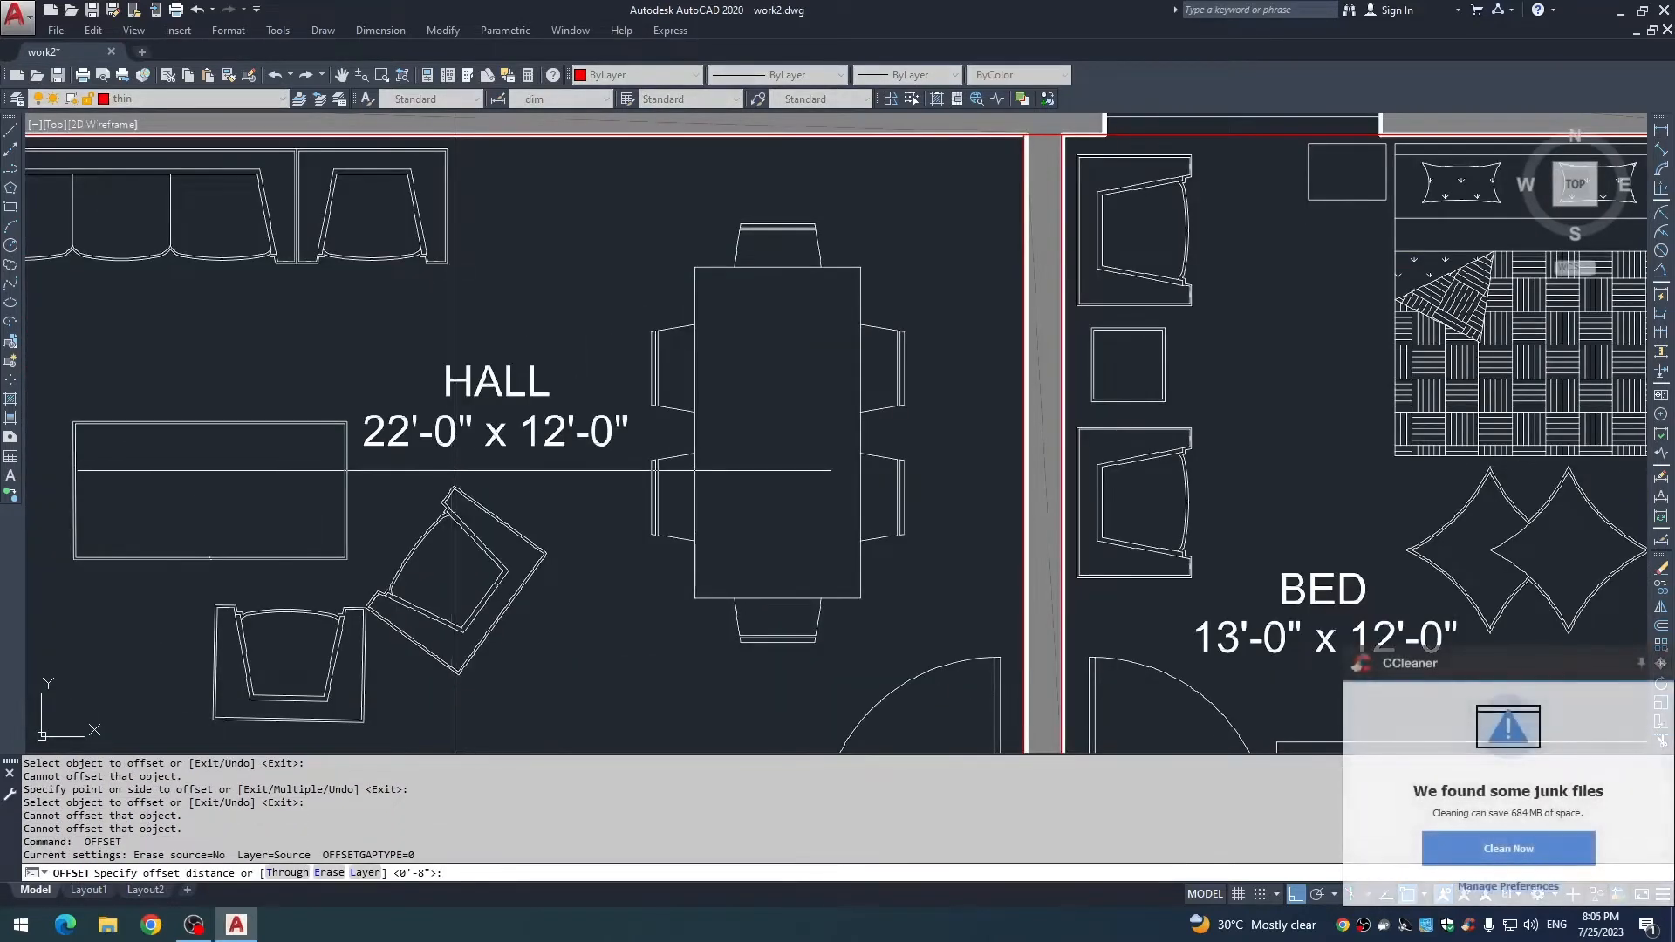
scroll(575, 410, down, 4)
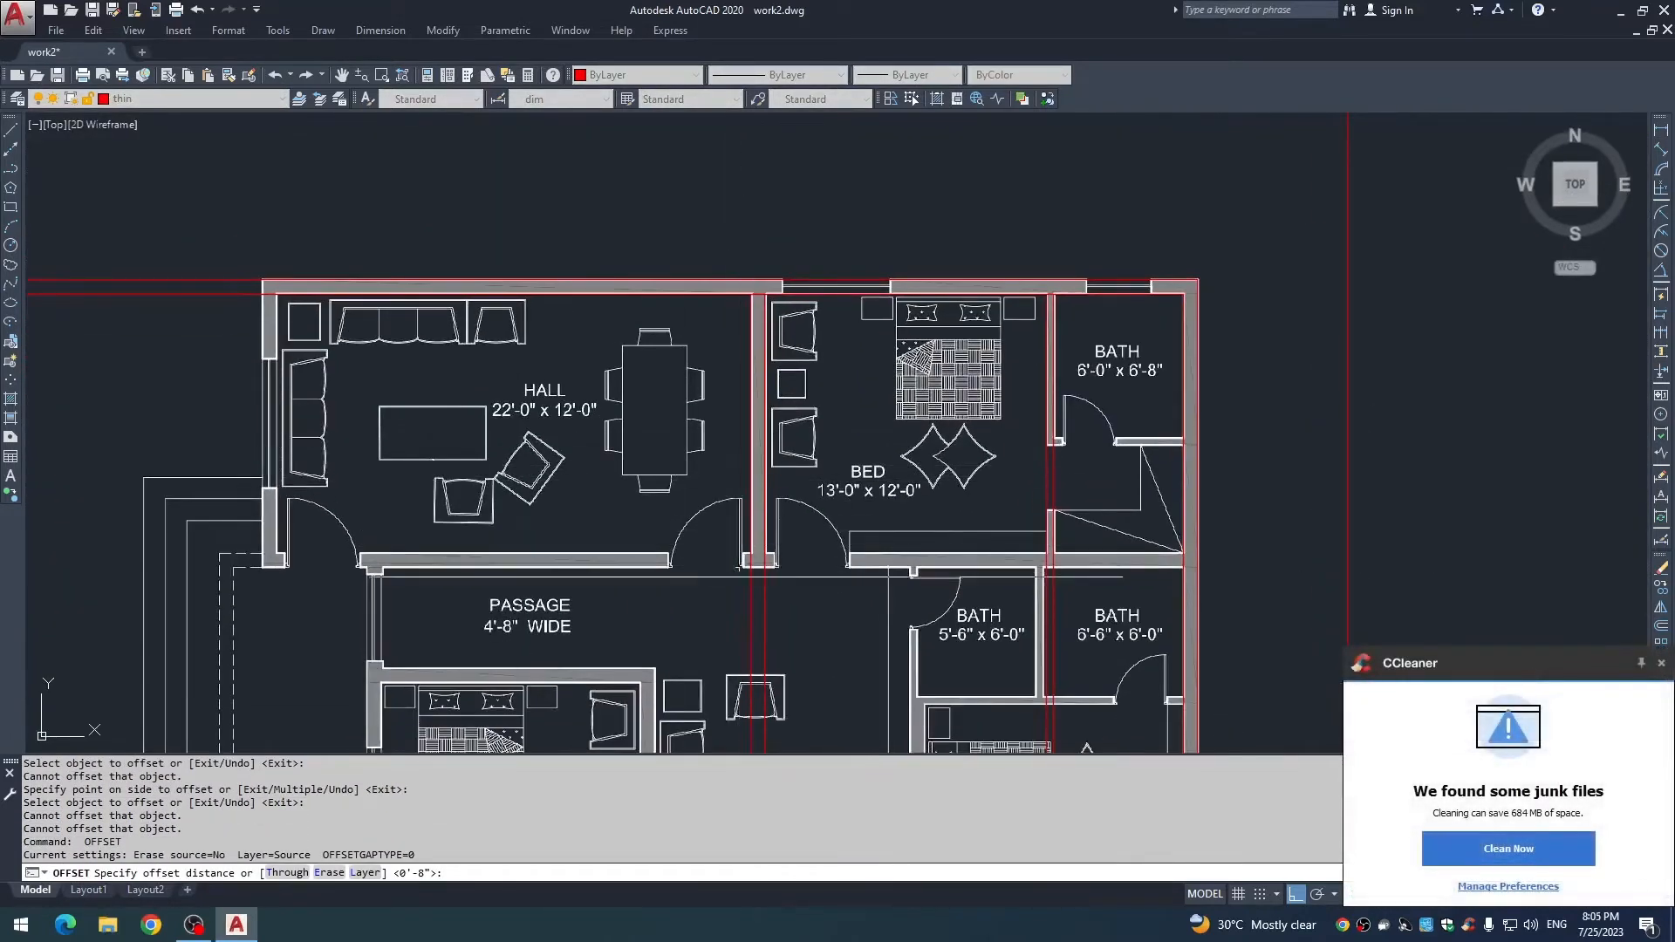
key(Escape)
key(Escape)
key(Escape)
scroll(708, 486, down, 2)
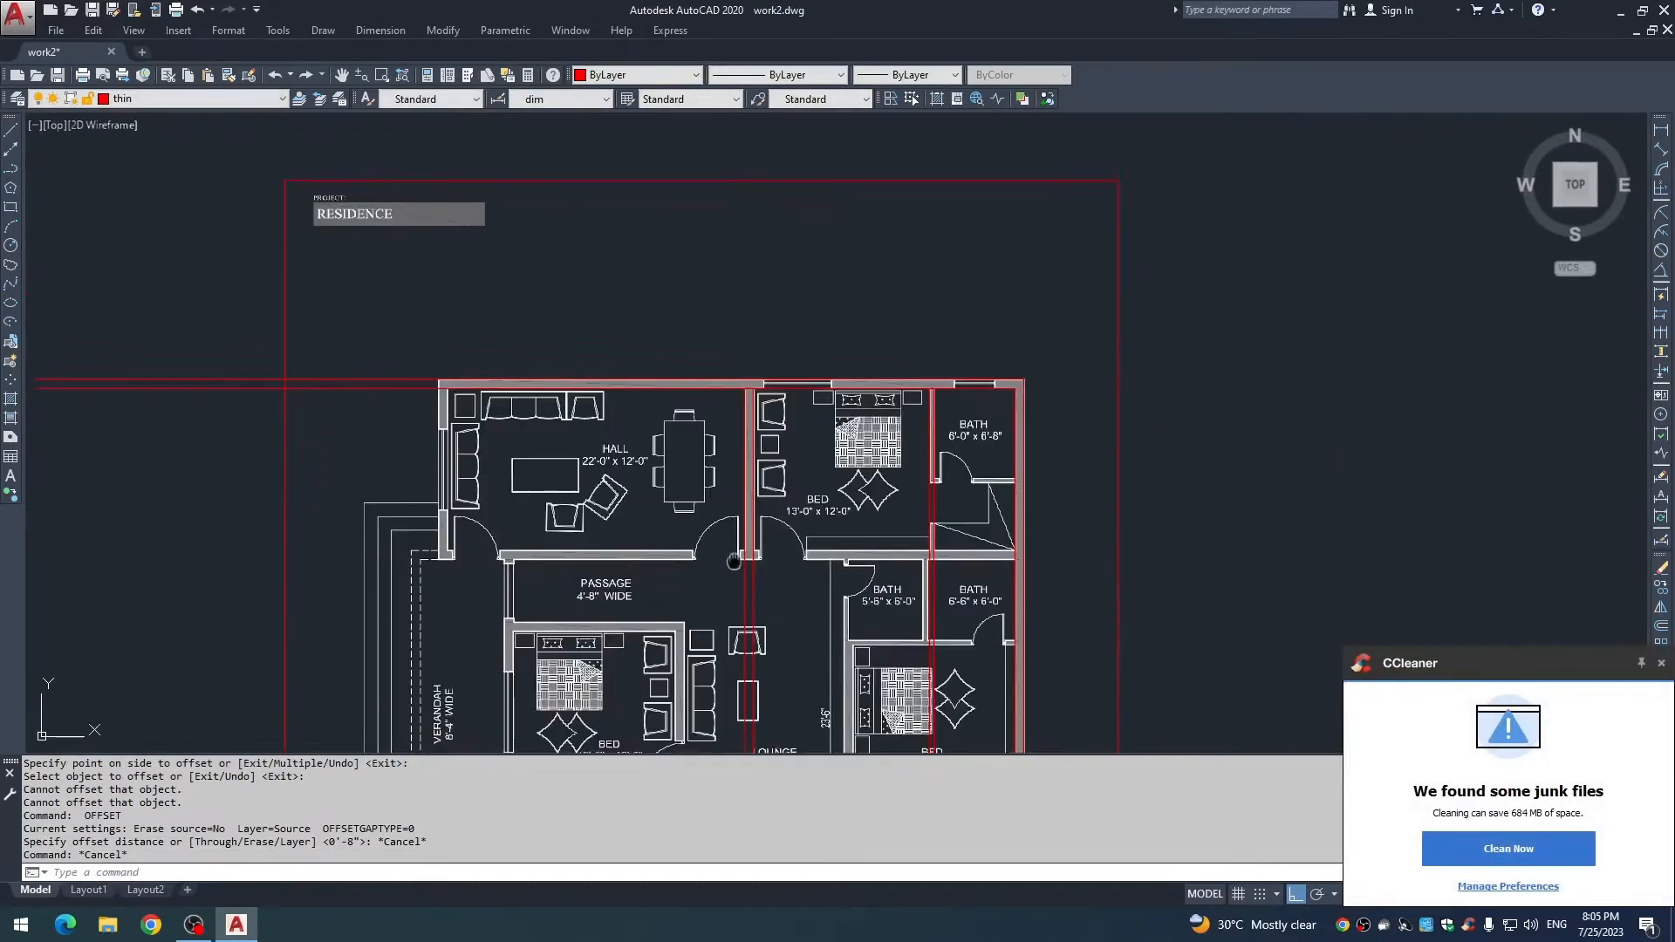
scroll(708, 415, up, 4)
scroll(709, 415, down, 5)
key(Escape)
key(Escape)
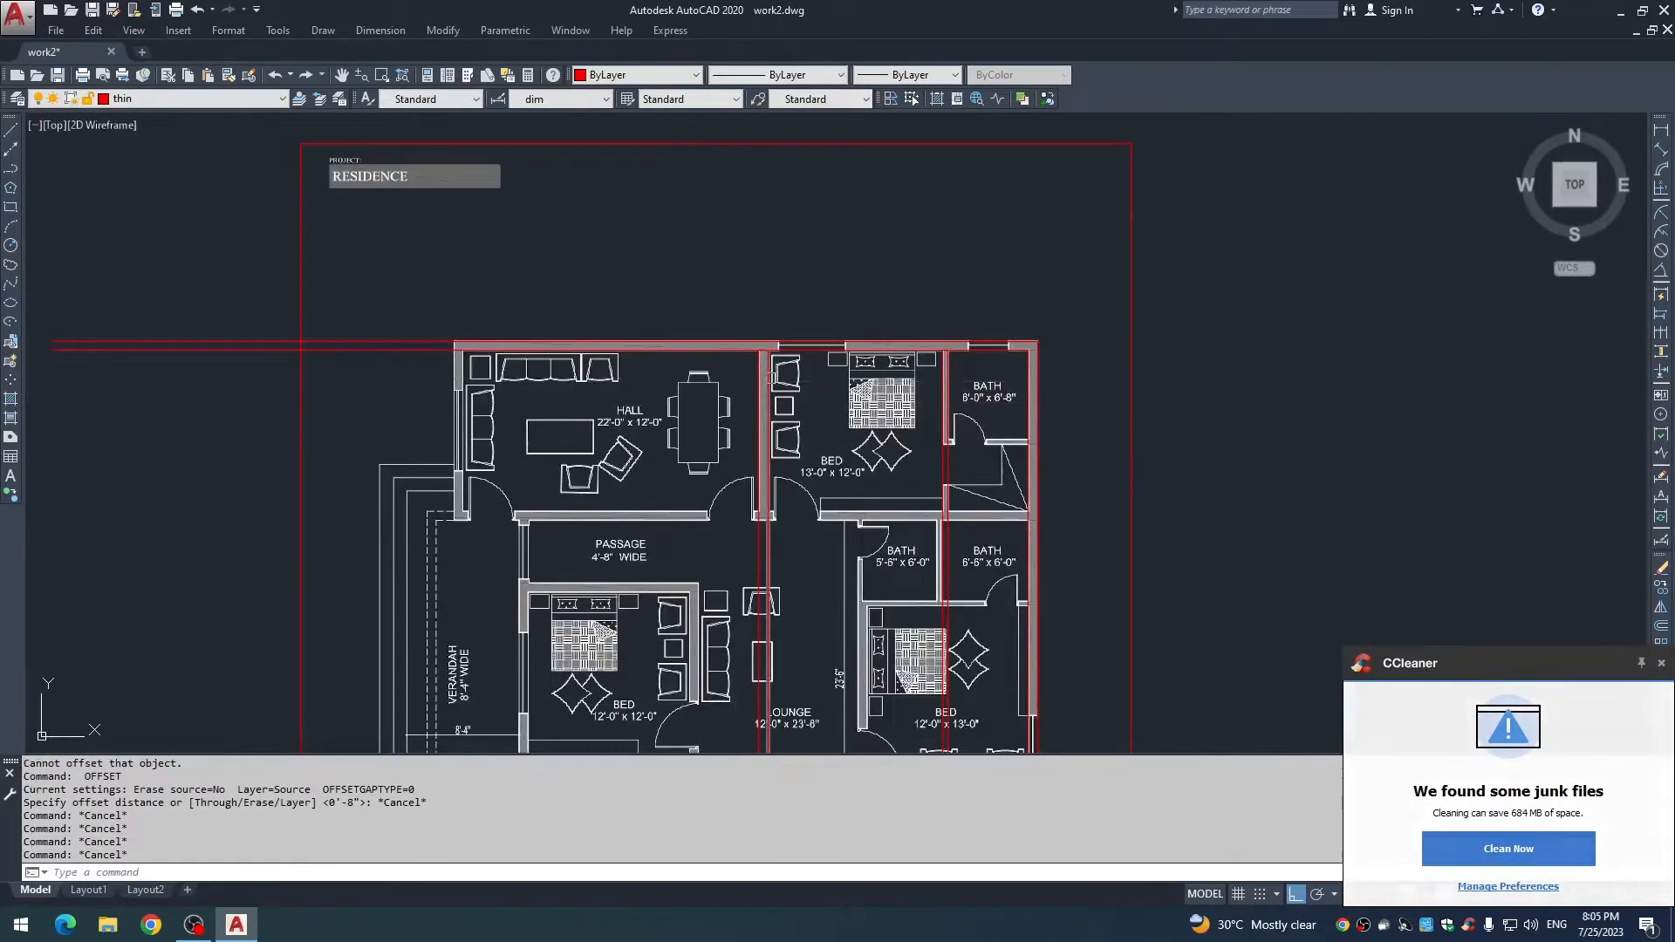
scroll(761, 388, up, 3)
scroll(767, 316, up, 2)
middle_drag(764, 387, 774, 333)
scroll(752, 389, down, 2)
scroll(765, 371, up, 2)
scroll(756, 362, down, 2)
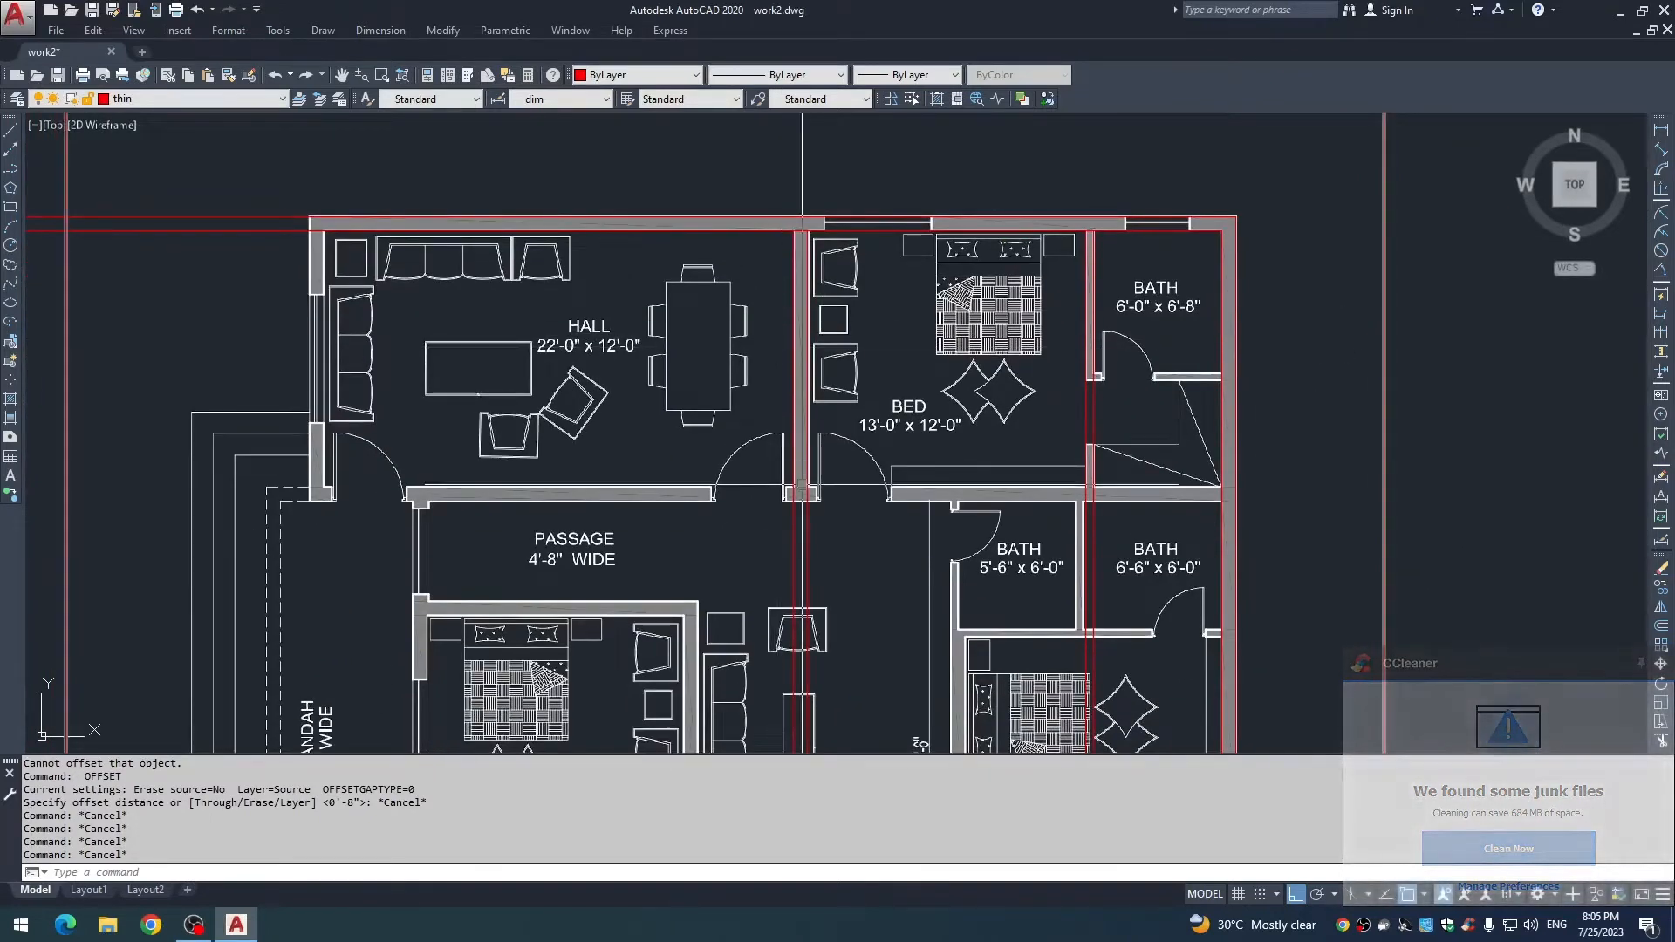
Offset the hall's east side line 22' west to mark the hall's width.
text(o)
key(Return)
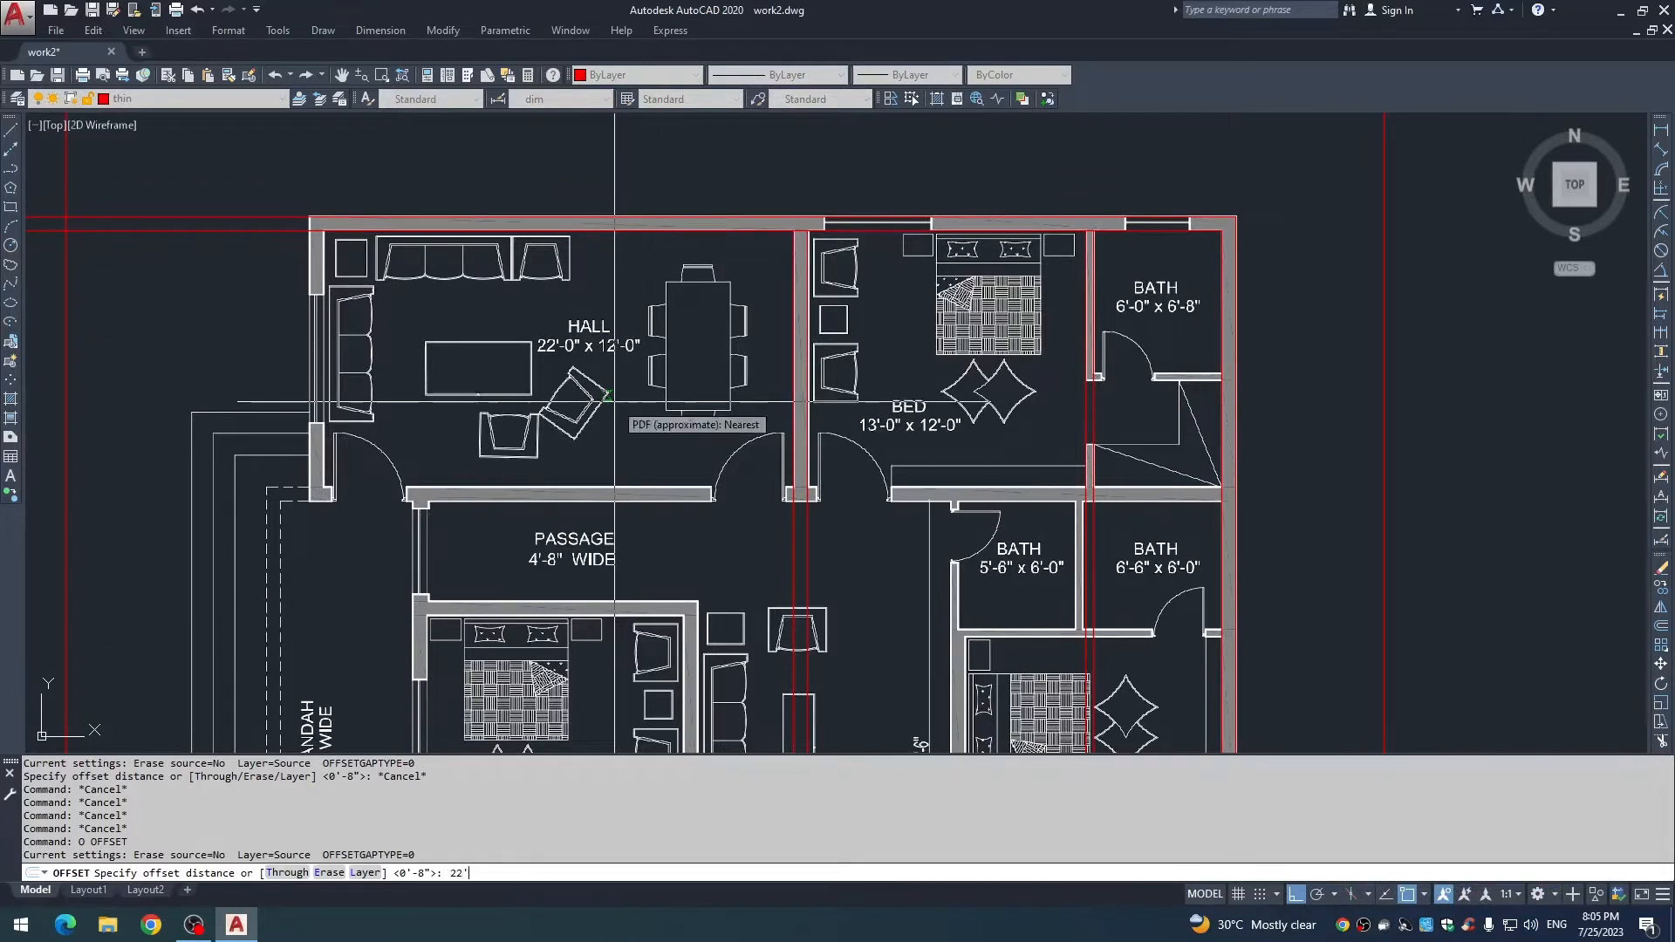
text(22')
key(Return)
click(790, 524)
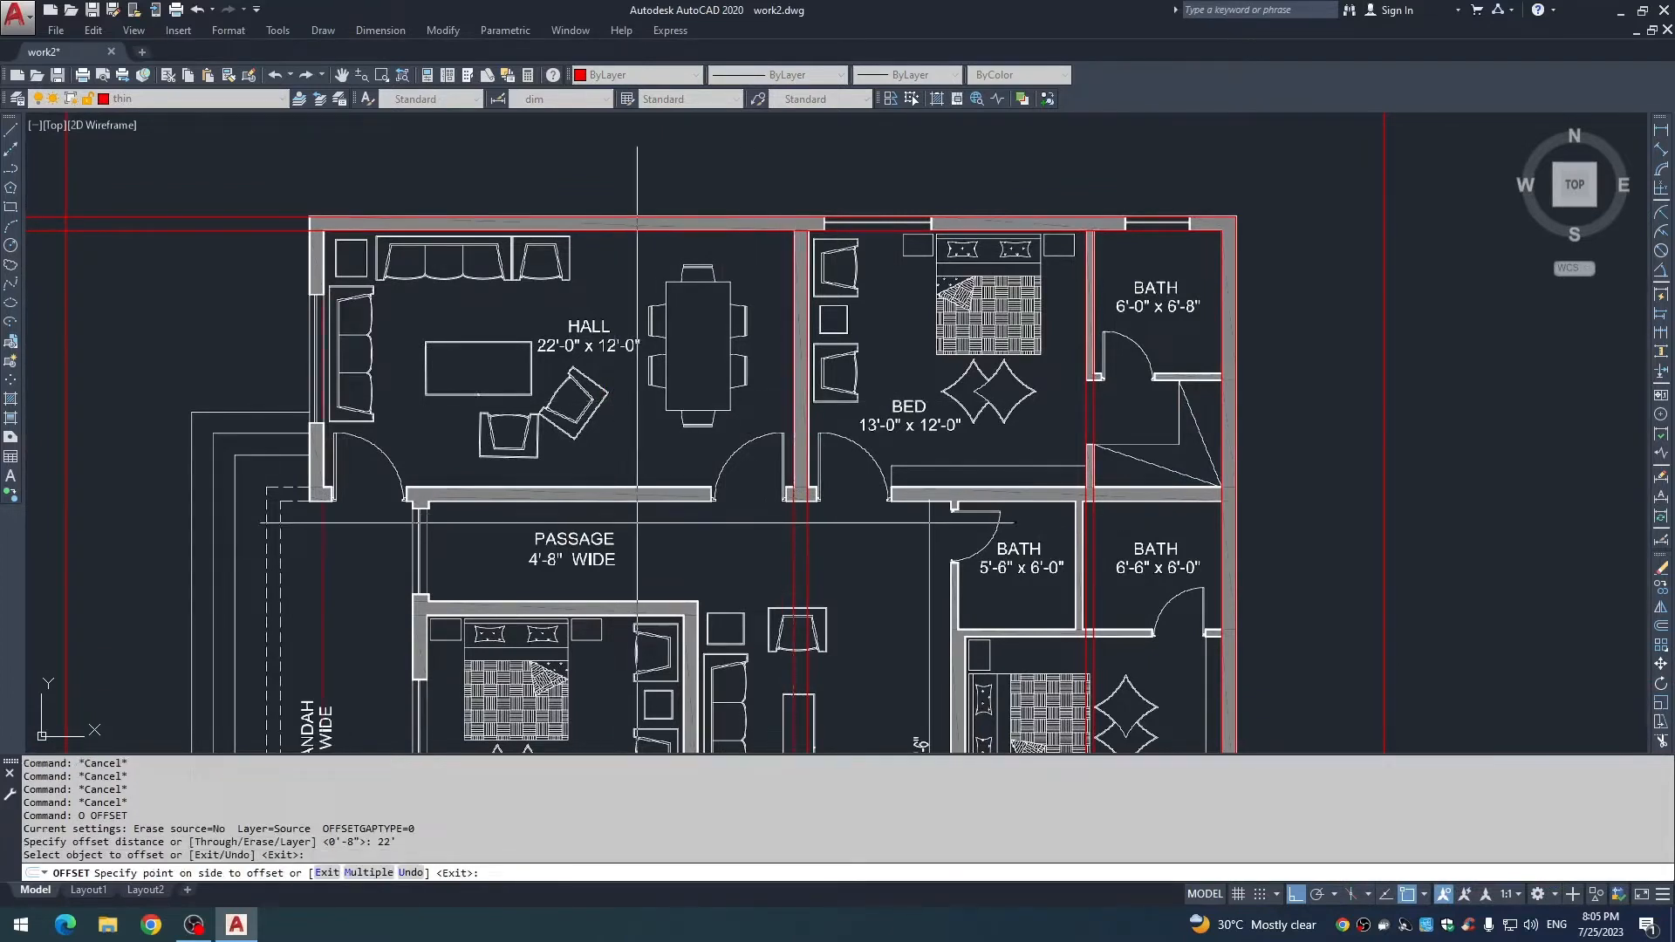
click(618, 527)
click(607, 506)
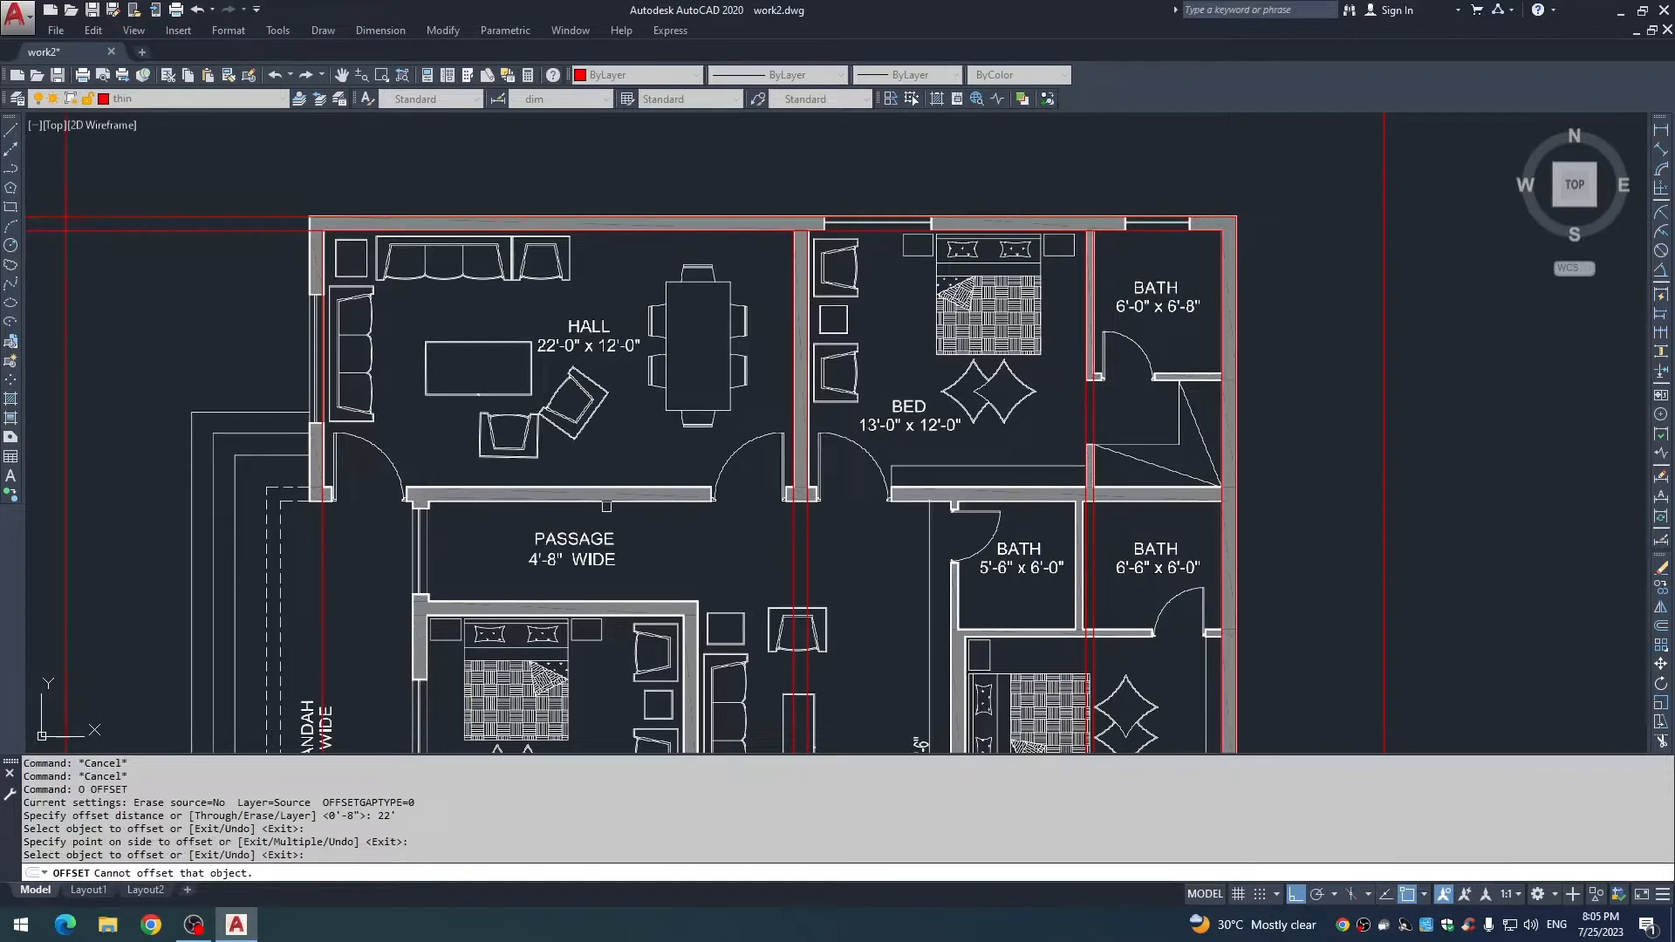
Offset the hall's west side line 8" west to form the outer west wall.
key(Return)
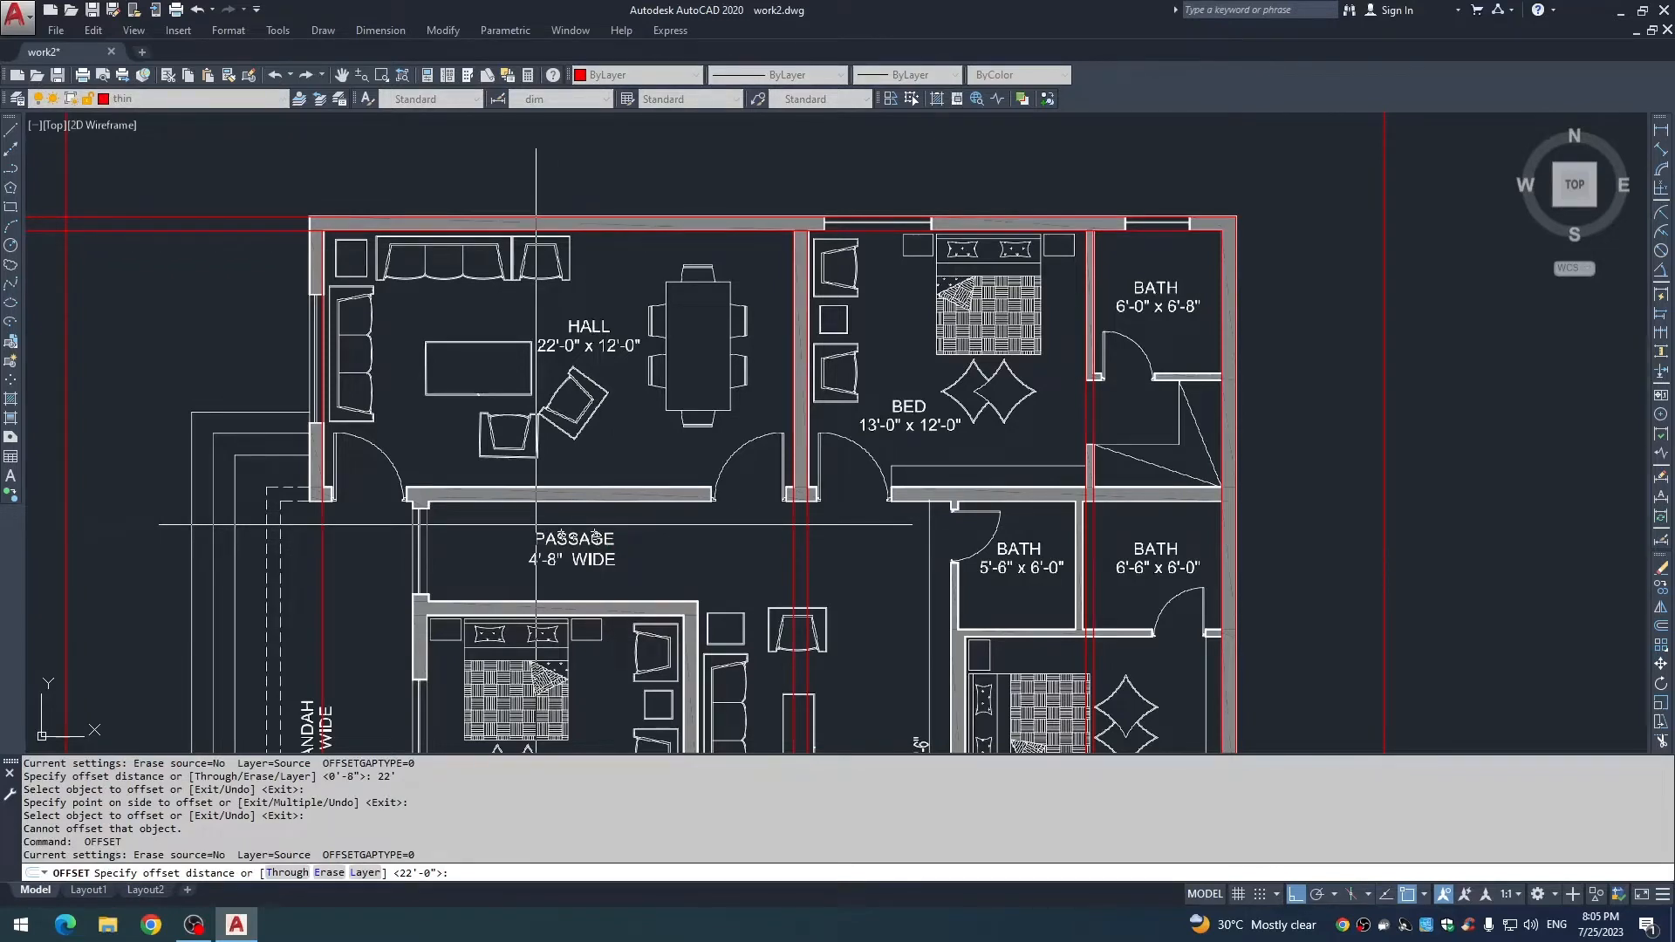
text(8)
key(Return)
click(323, 521)
click(304, 531)
key(Escape)
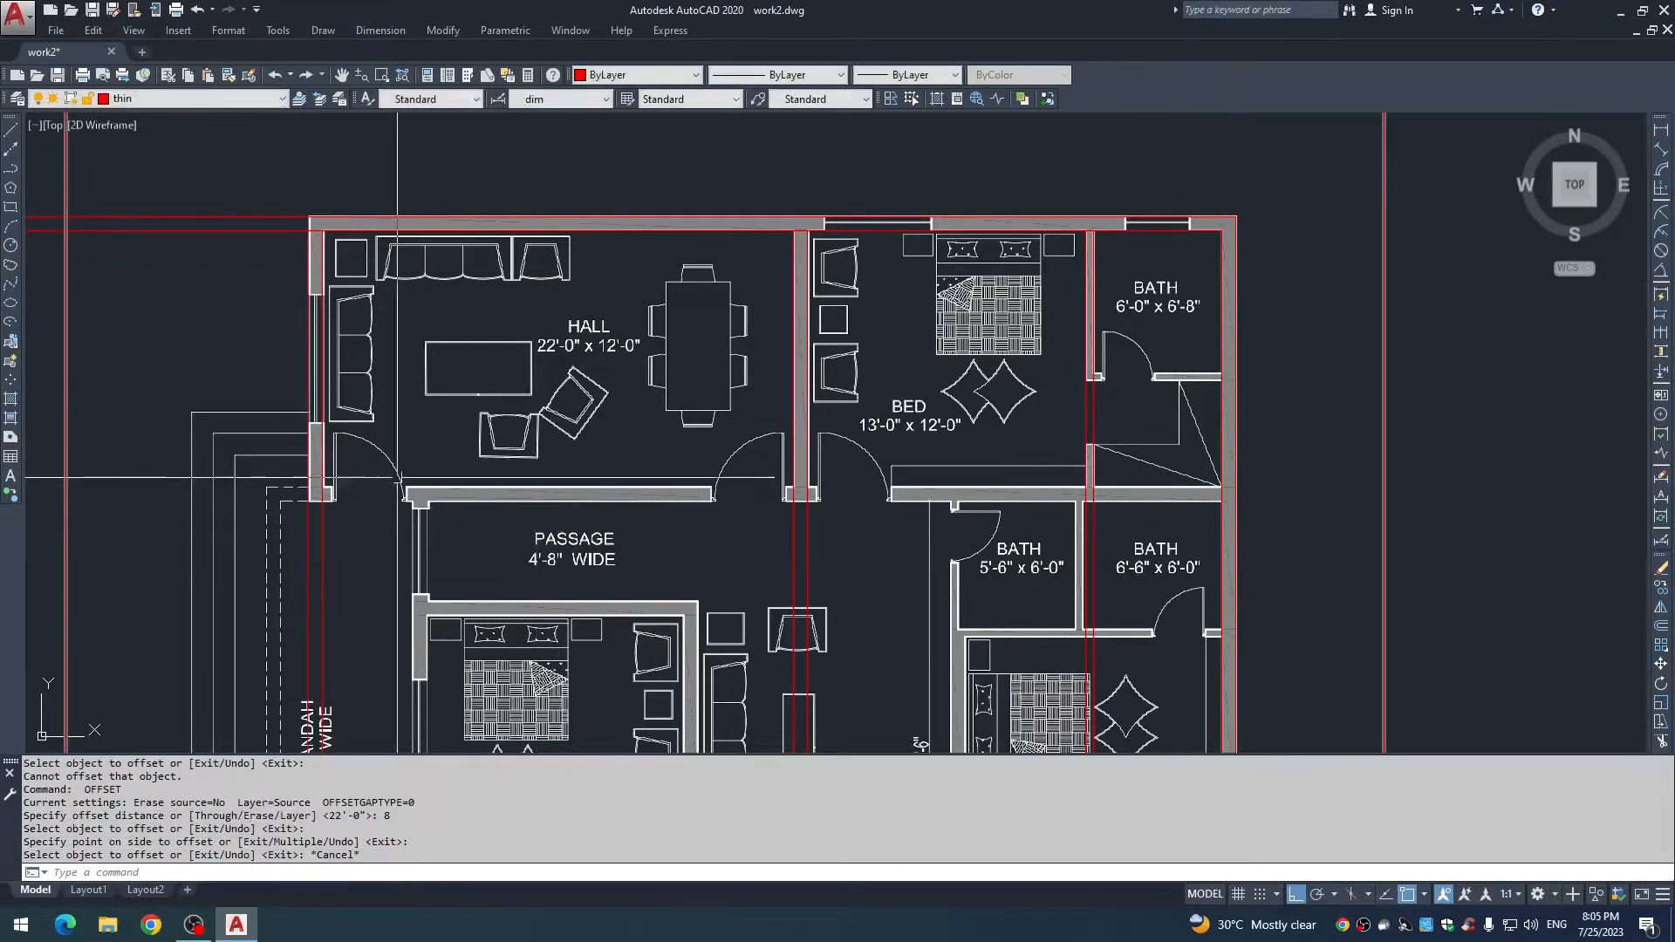
Fillet the inner and outer west wall lines with the matching top wall lines to close the hall's northwest corner.
scroll(417, 549, down, 2)
scroll(357, 358, up, 6)
key(Escape)
key(Escape)
text(f)
key(space)
click(406, 383)
click(383, 406)
key(space)
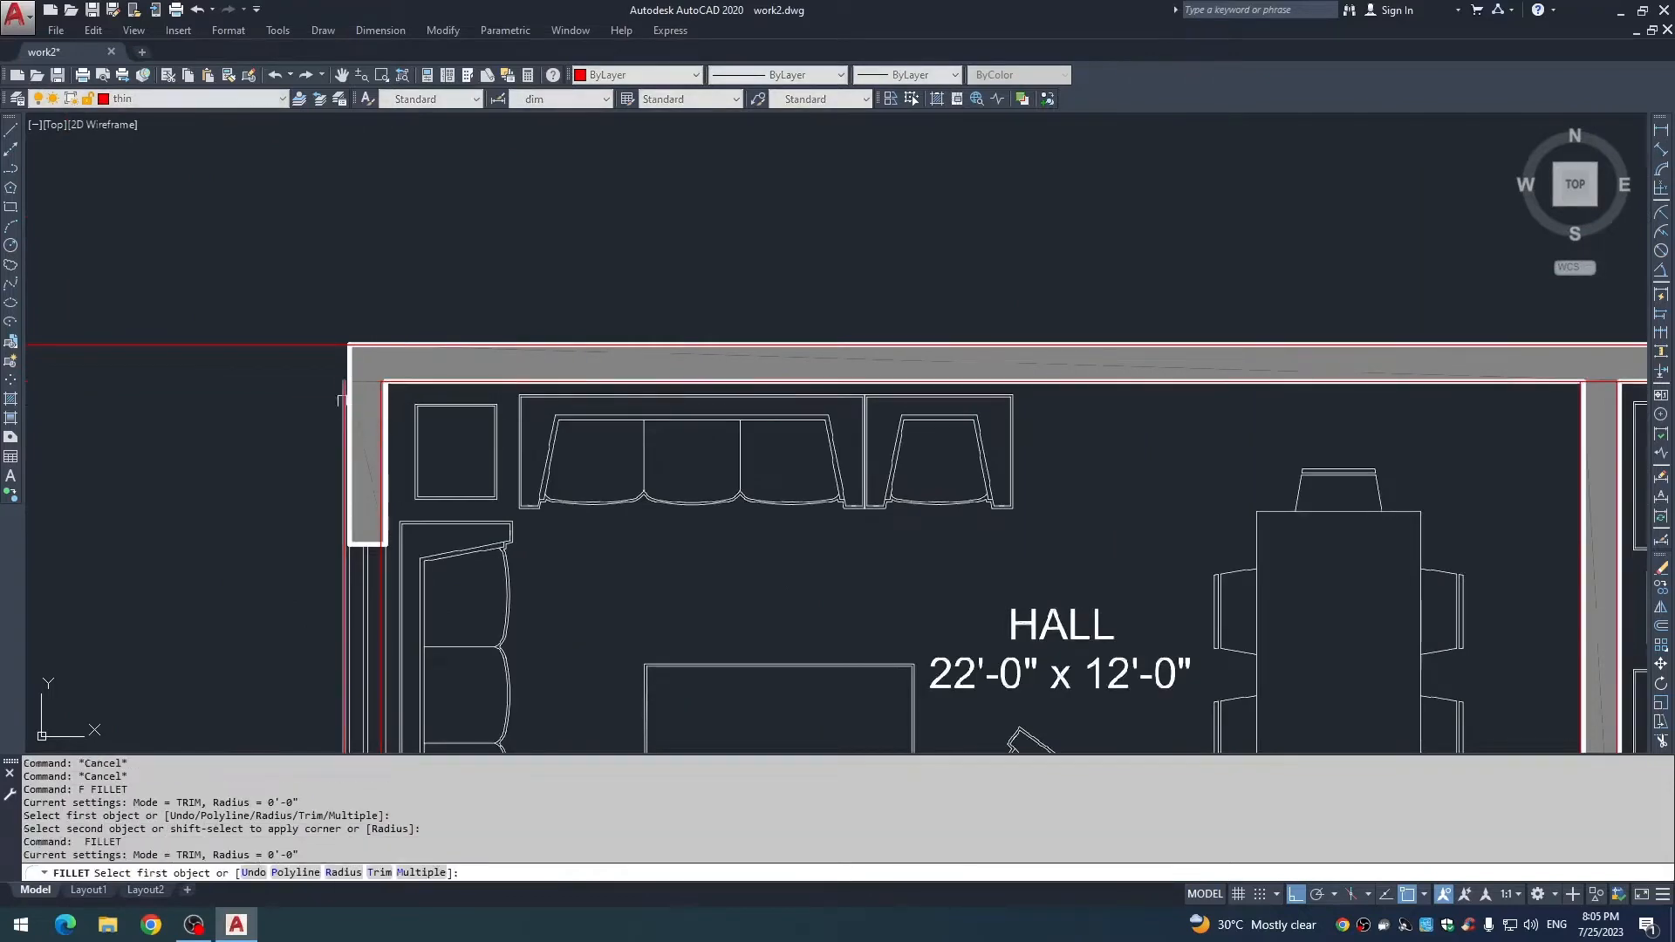
click(346, 393)
click(371, 346)
key(Escape)
scroll(466, 443, down, 2)
scroll(475, 366, down, 6)
scroll(690, 380, up, 8)
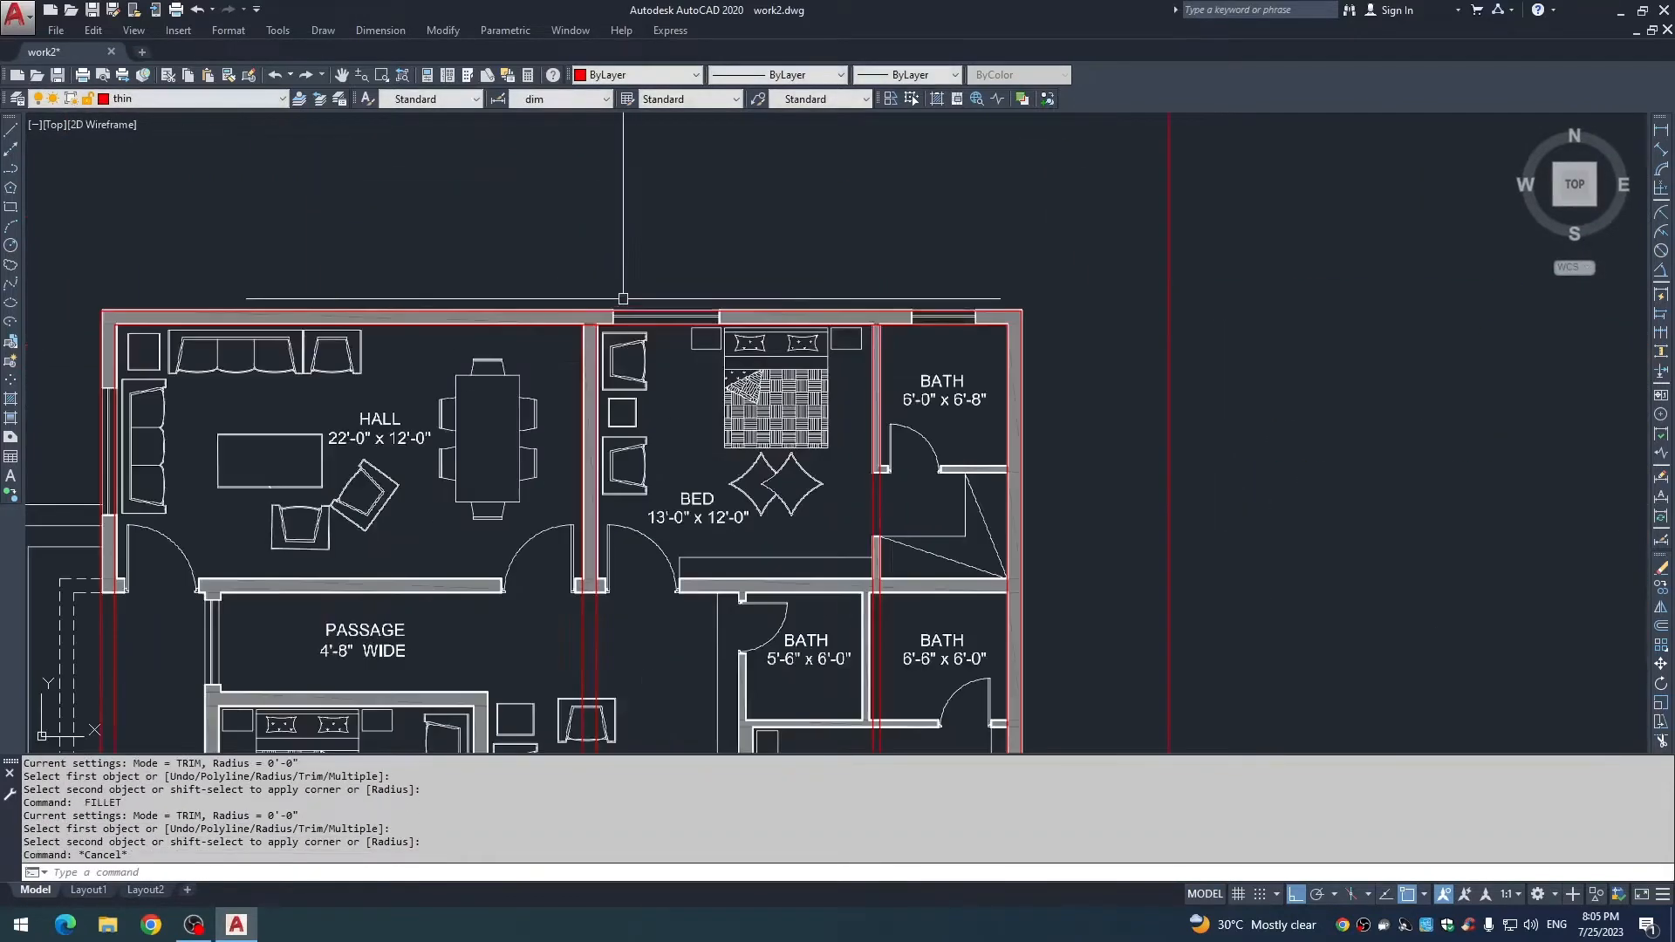
Trim the top wall's inner line where the hall-bedroom wall and the bath partition meet it.
key(Escape)
key(Escape)
text(tr)
key(space)
key(space)
click(618, 328)
click(620, 329)
scroll(708, 356, down, 2)
scroll(813, 273, up, 4)
click(839, 264)
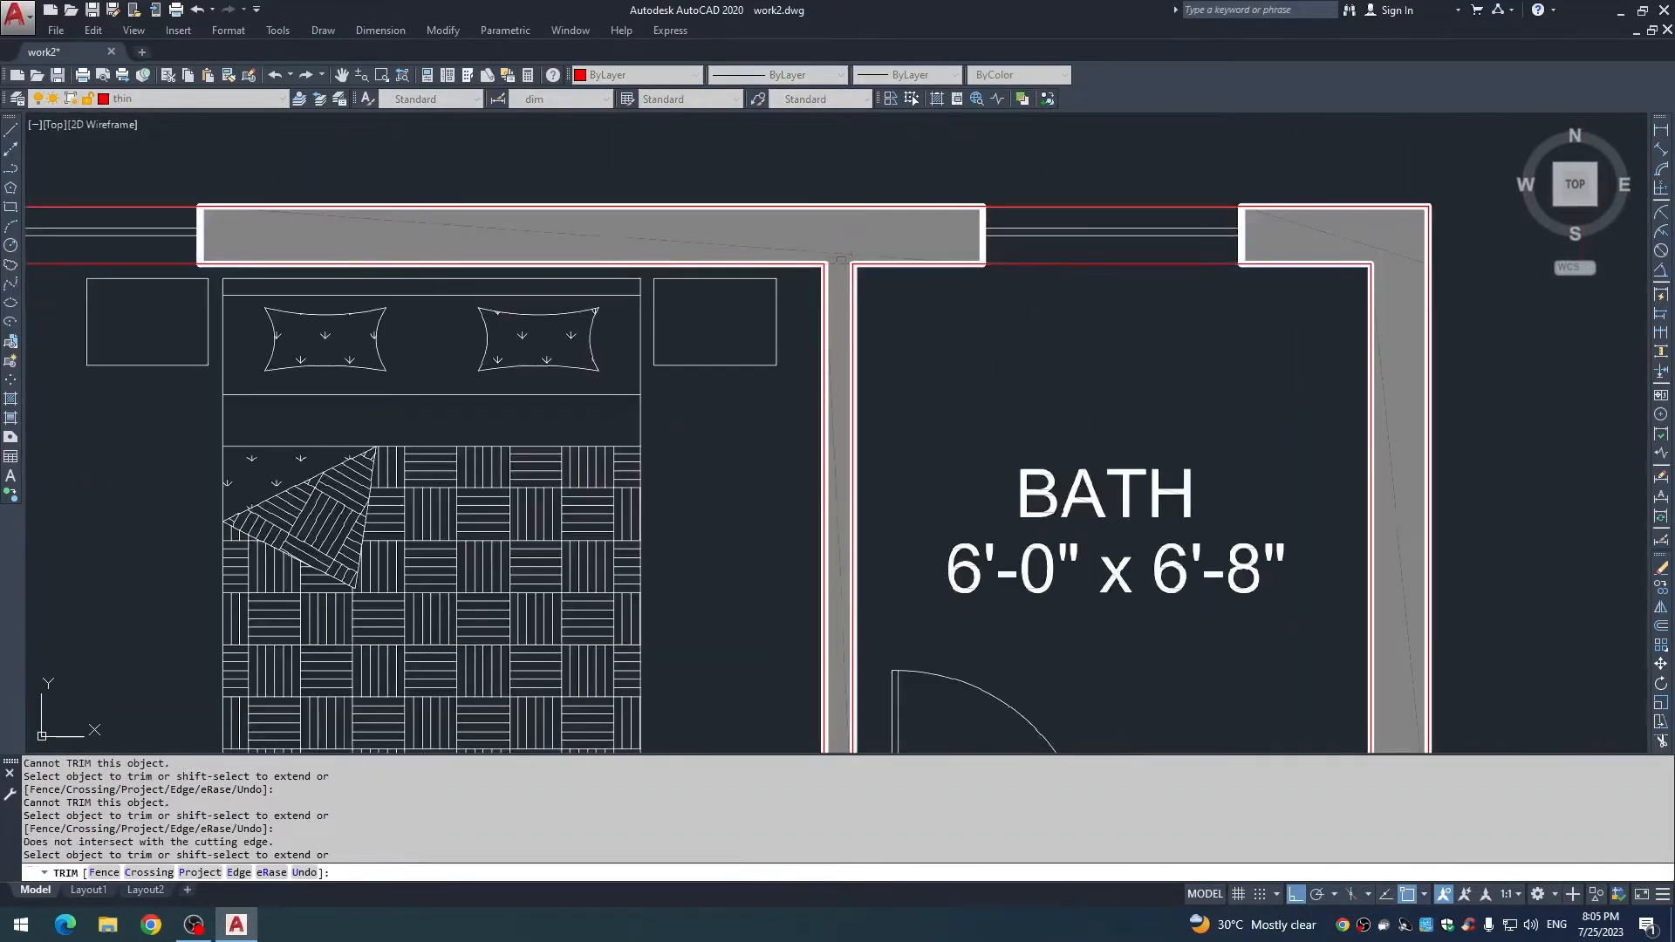
click(840, 264)
click(841, 265)
scroll(829, 272, down, 6)
key(Escape)
key(Escape)
middle_drag(815, 331, 805, 370)
scroll(805, 370, up, 4)
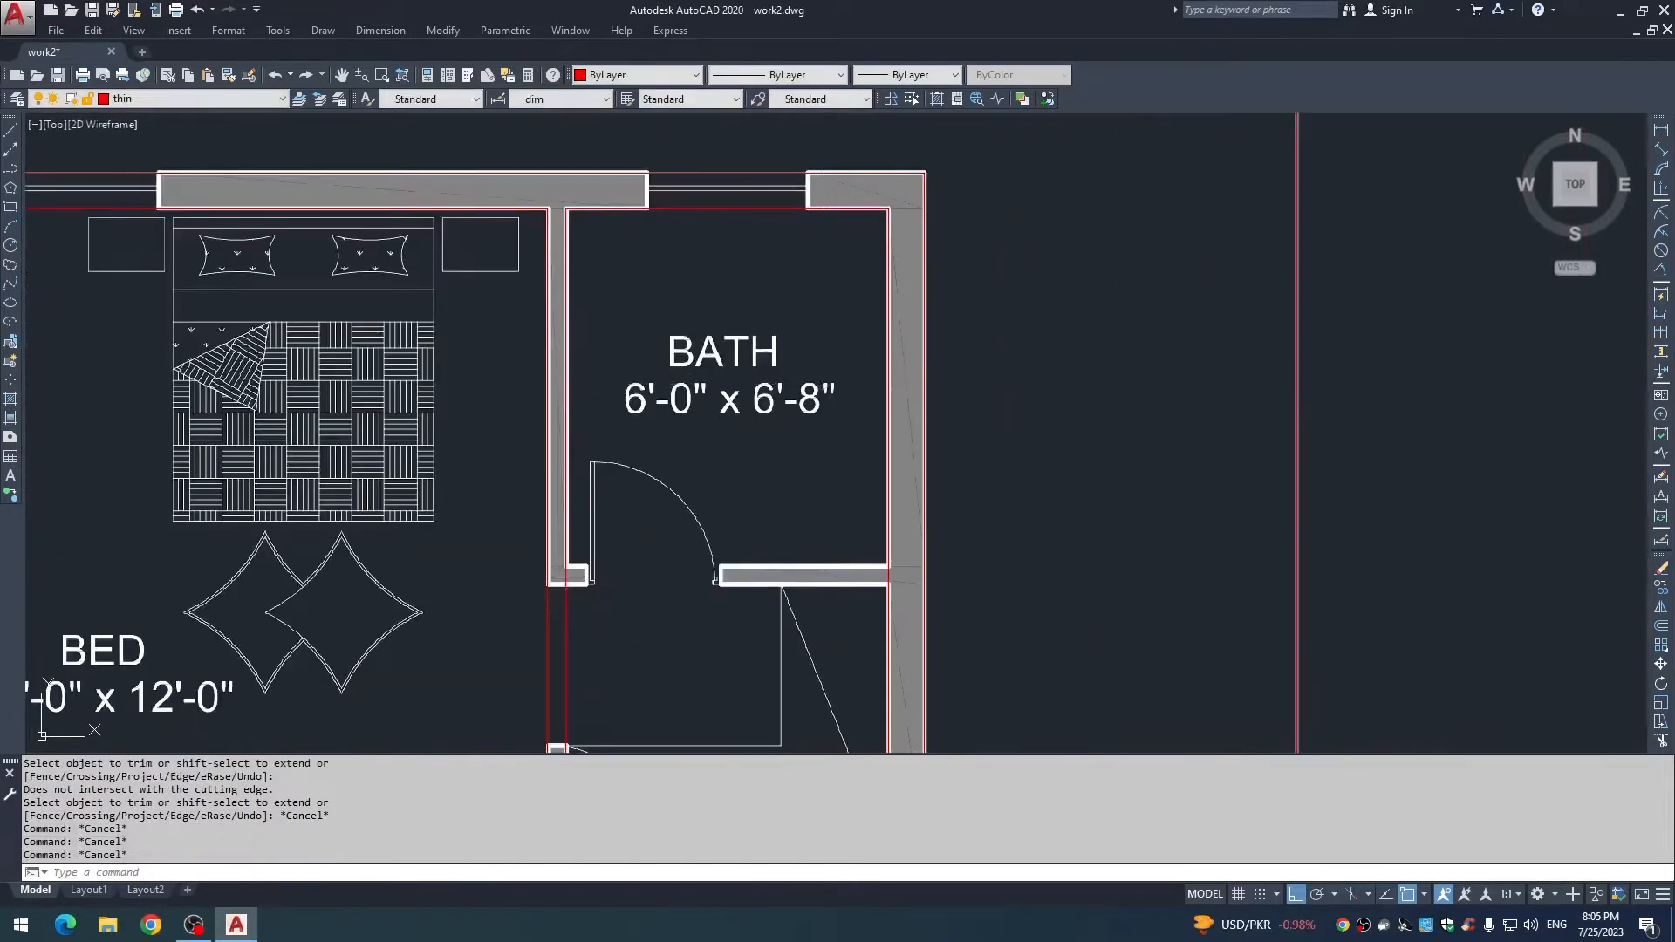
key(Escape)
key(Escape)
text(o)
key(space)
text(8)
key(Escape)
key(Escape)
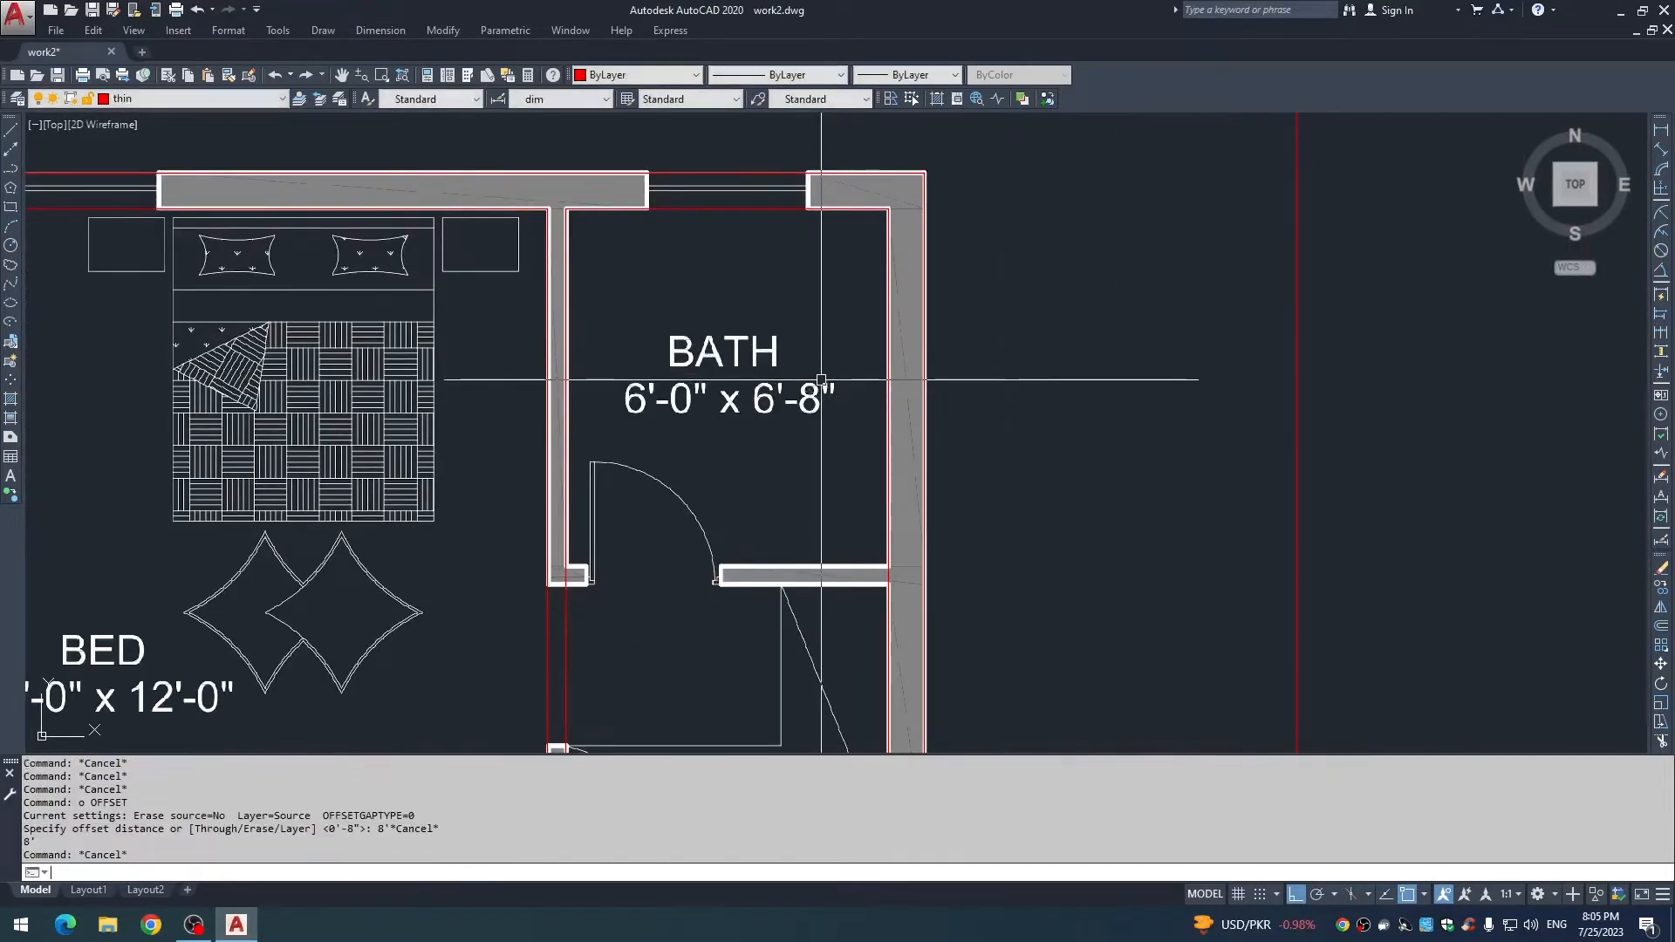
Offset the top wall's inner line in the upper bath 6'8" south to mark the bath's depth.
text(O)
key(space)
text(6'8)
key(Return)
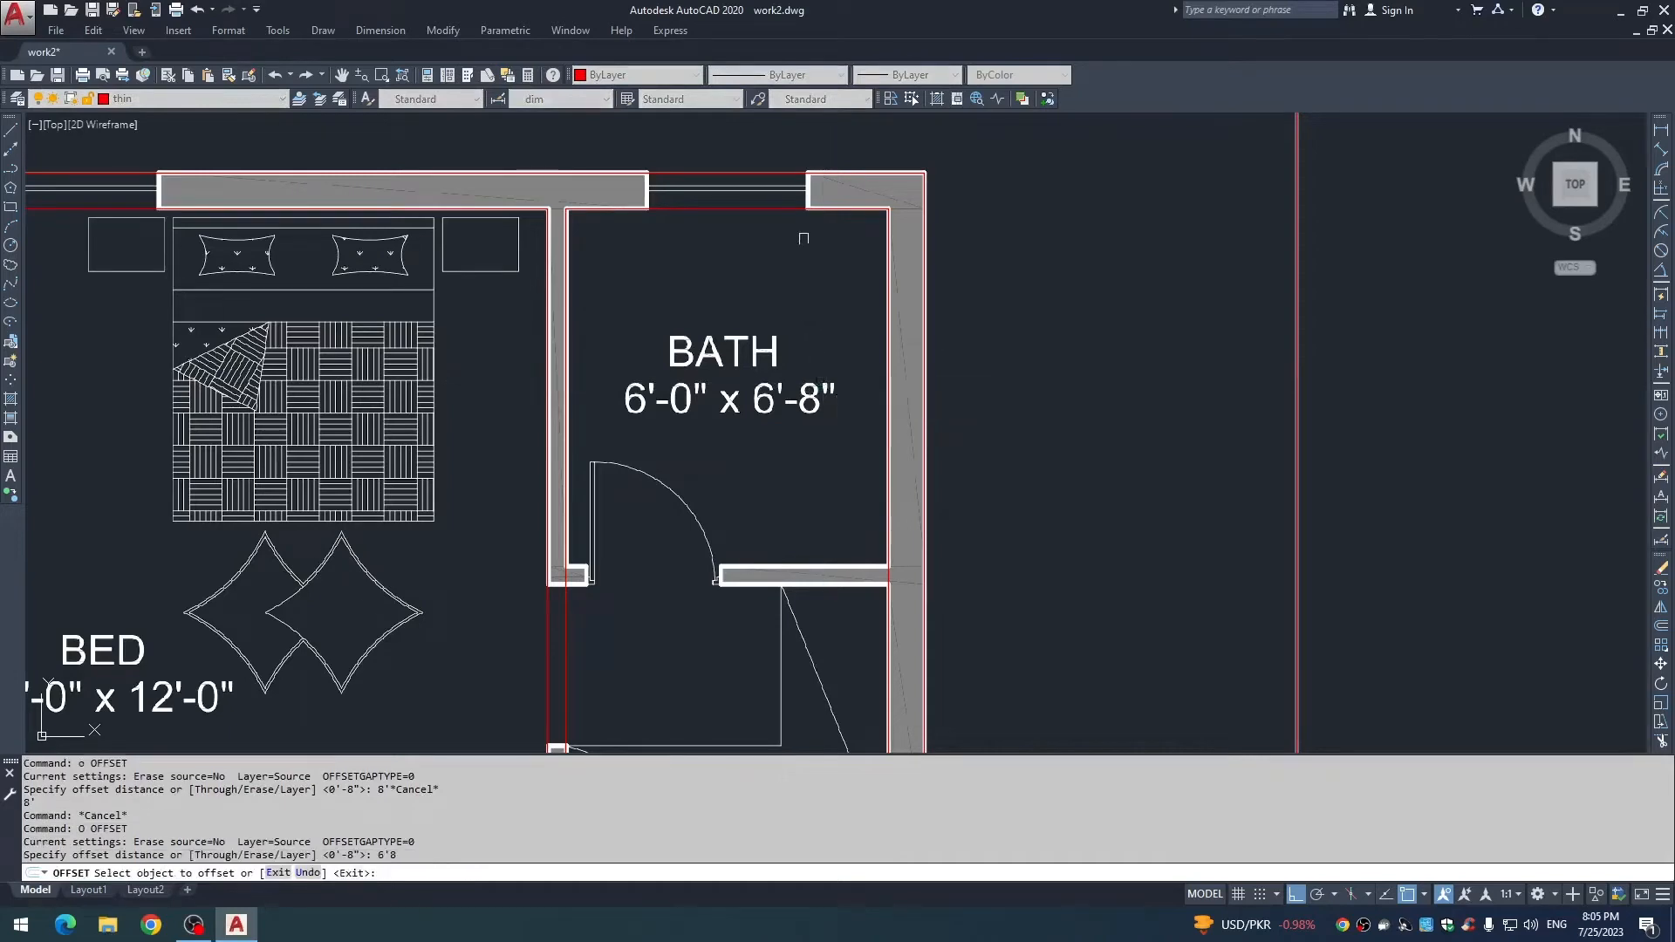
click(797, 210)
click(781, 314)
key(Return)
Offset the upper bath's south side line 4" south to form its lower partition.
key(Return)
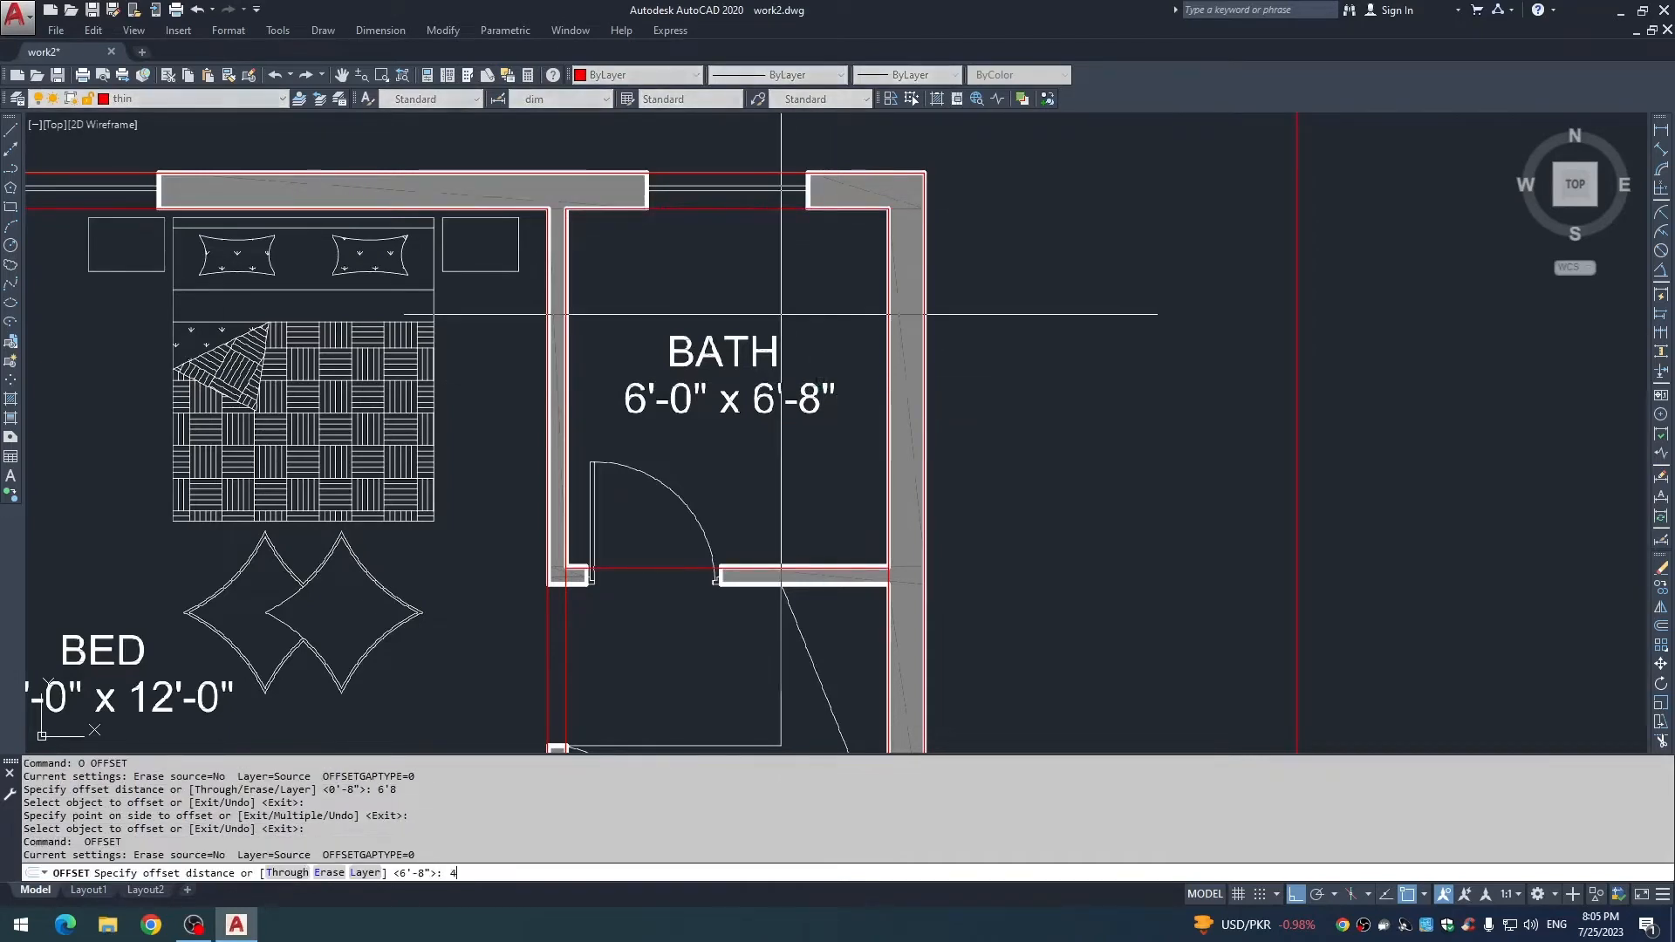
text(4)
key(Return)
click(775, 566)
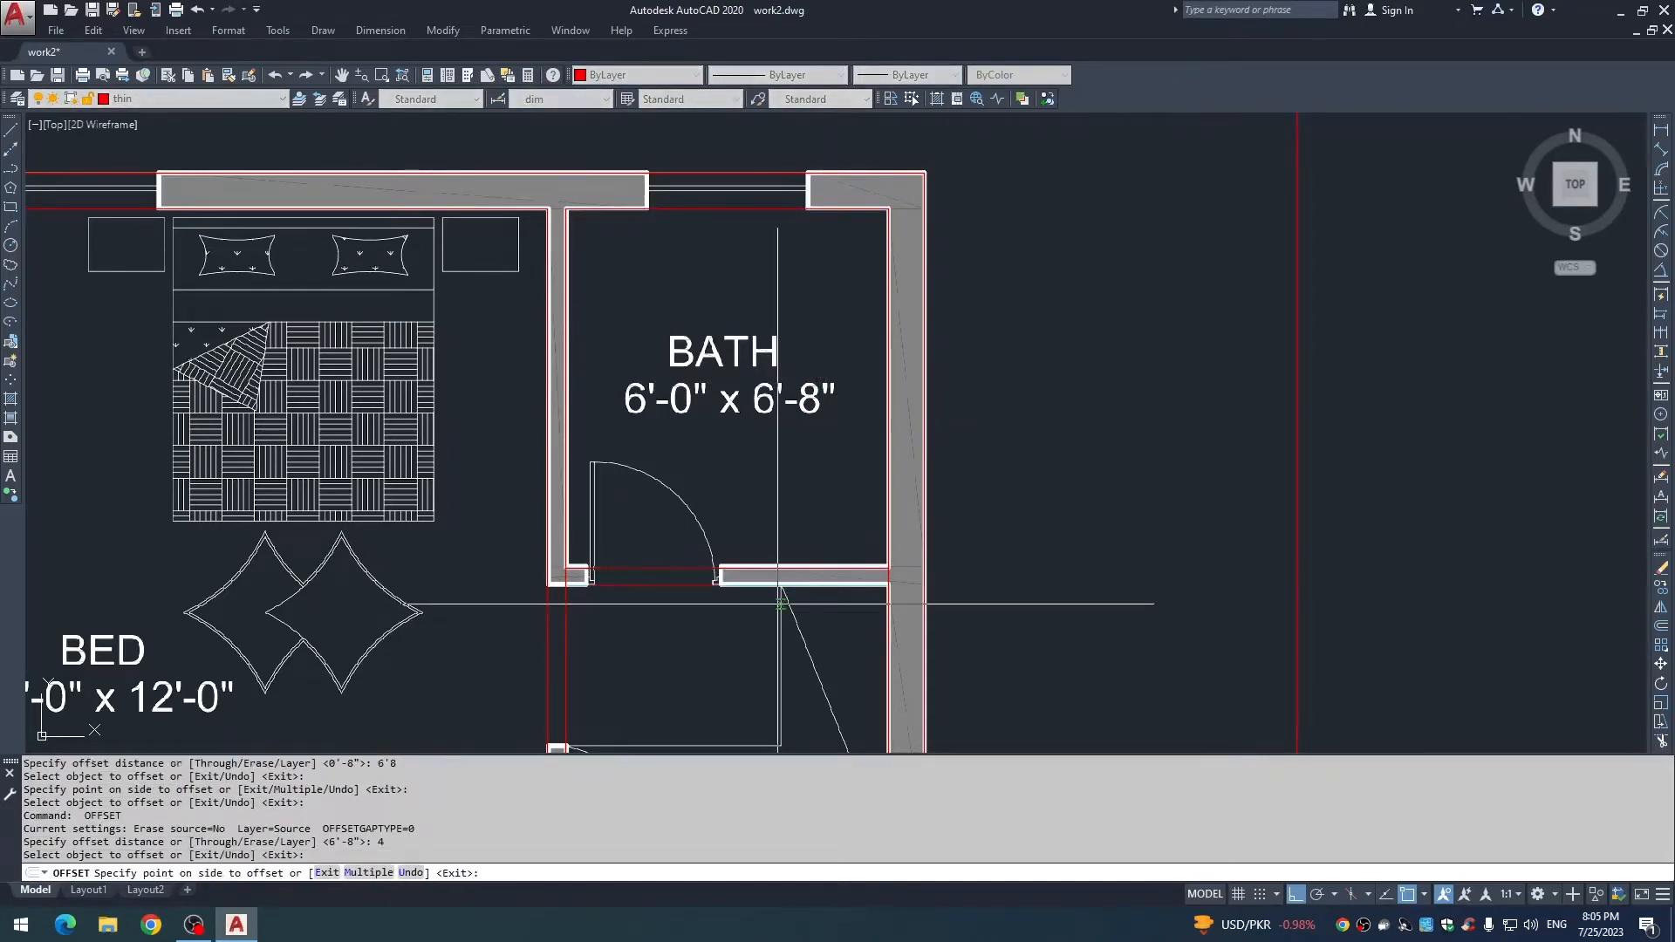
click(777, 603)
key(Escape)
key(Escape)
key(Escape)
key(Escape)
Offset the top wall's inner line in the upper bedroom 12' south to mark the bedroom's depth.
scroll(709, 625, down, 4)
scroll(692, 671, up, 4)
middle_drag(691, 672, 693, 383)
scroll(694, 383, down, 2)
scroll(679, 475, down, 2)
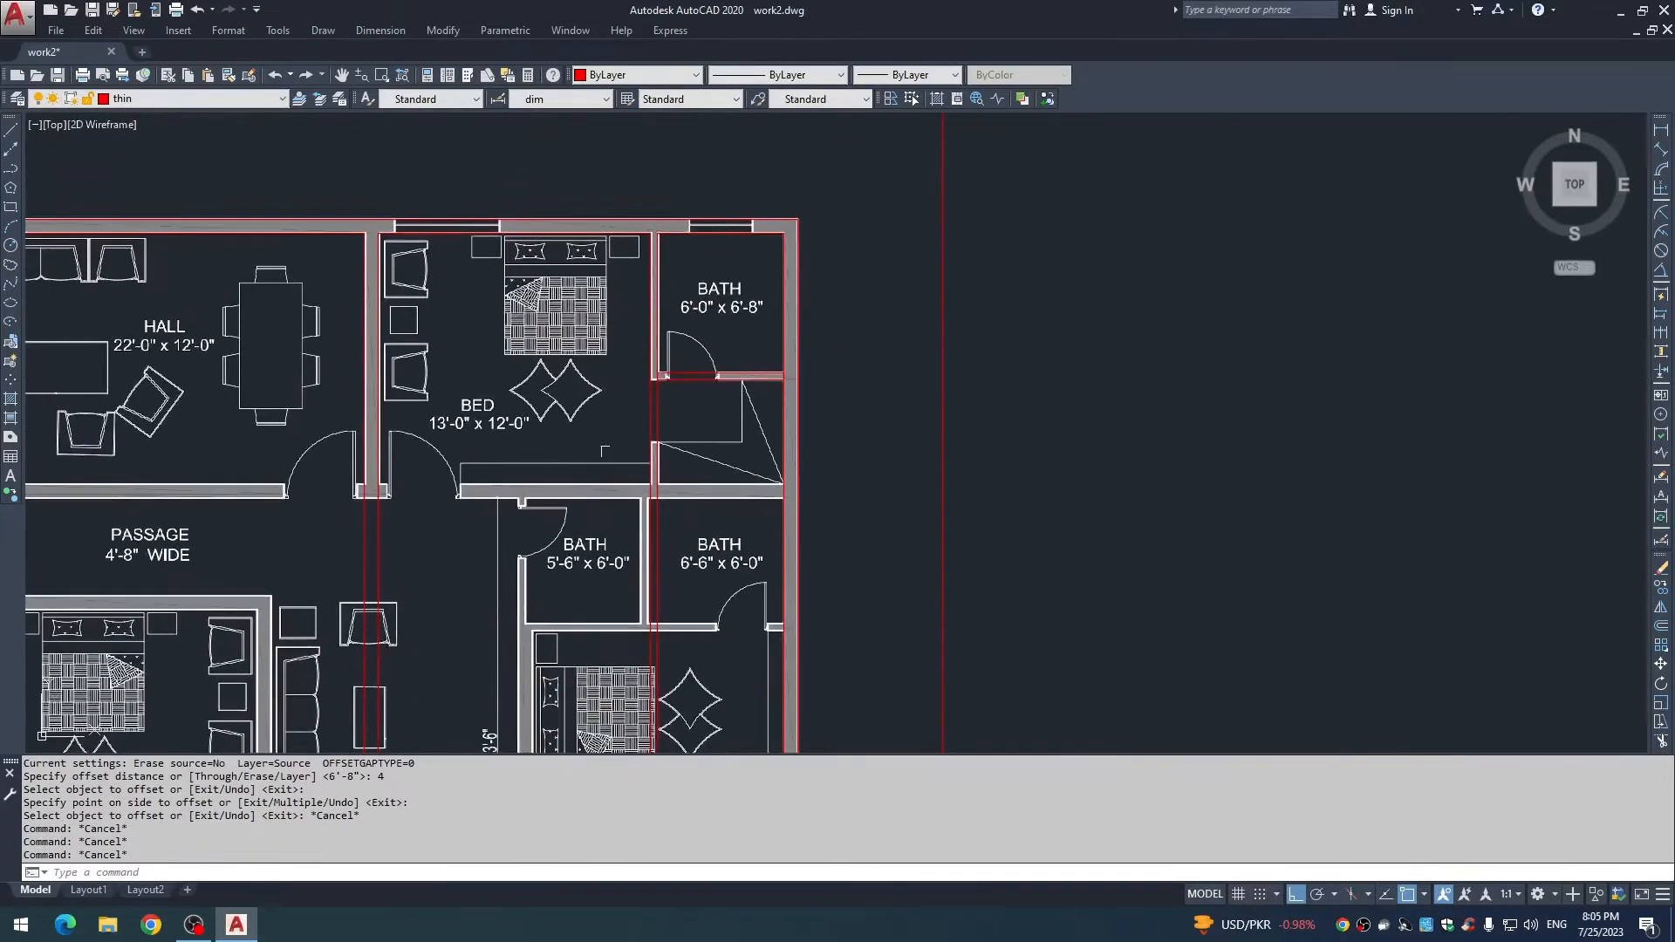
key(Escape)
text(o)
key(Return)
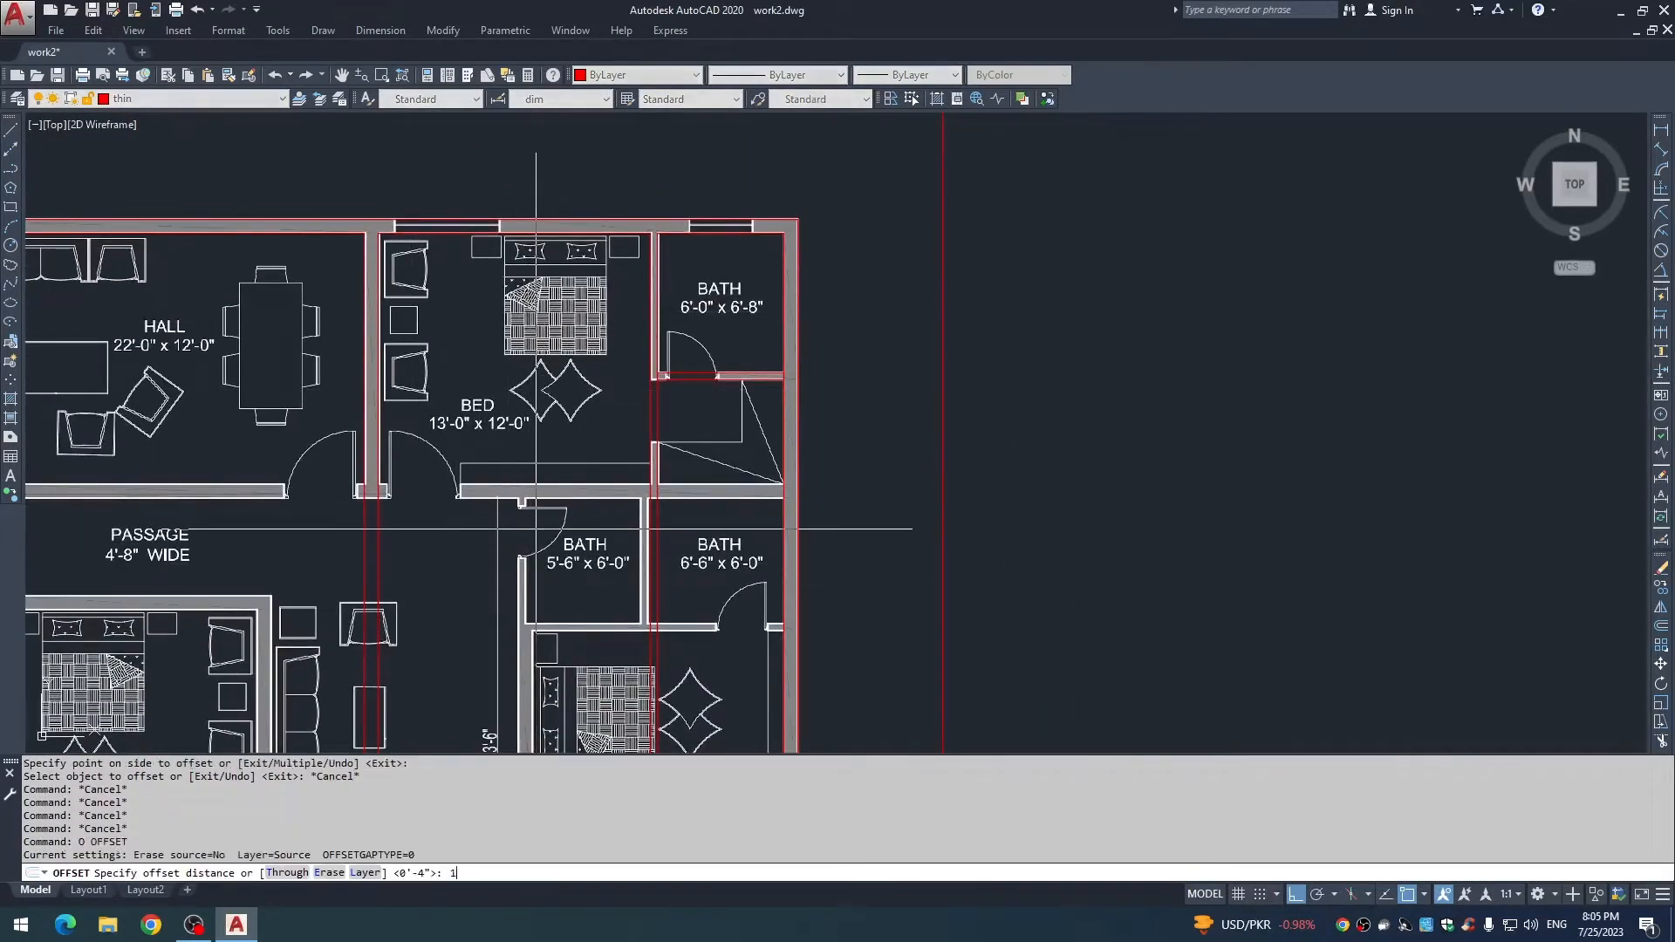
text(12')
key(Return)
click(541, 228)
click(543, 316)
scroll(645, 490, down, 2)
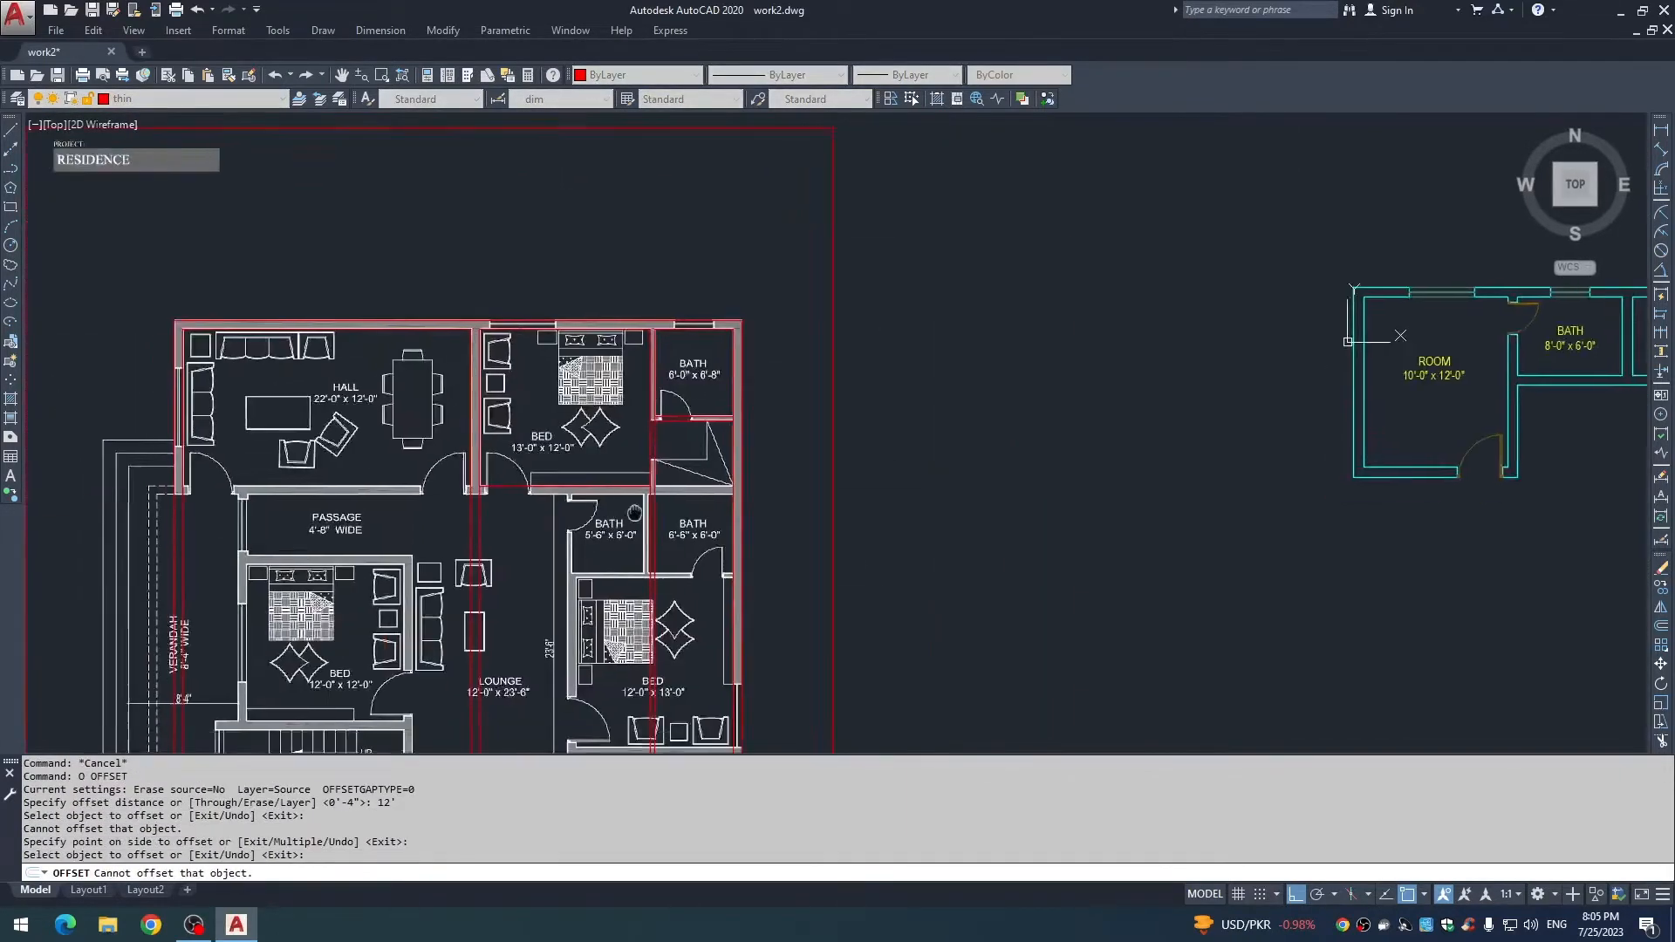
middle_drag(646, 490, 731, 448)
Offset the upper bedroom's south side line 8" south to form the wall below the bedroom.
key(Return)
key(Return)
text(8)
key(Return)
scroll(641, 470, up, 2)
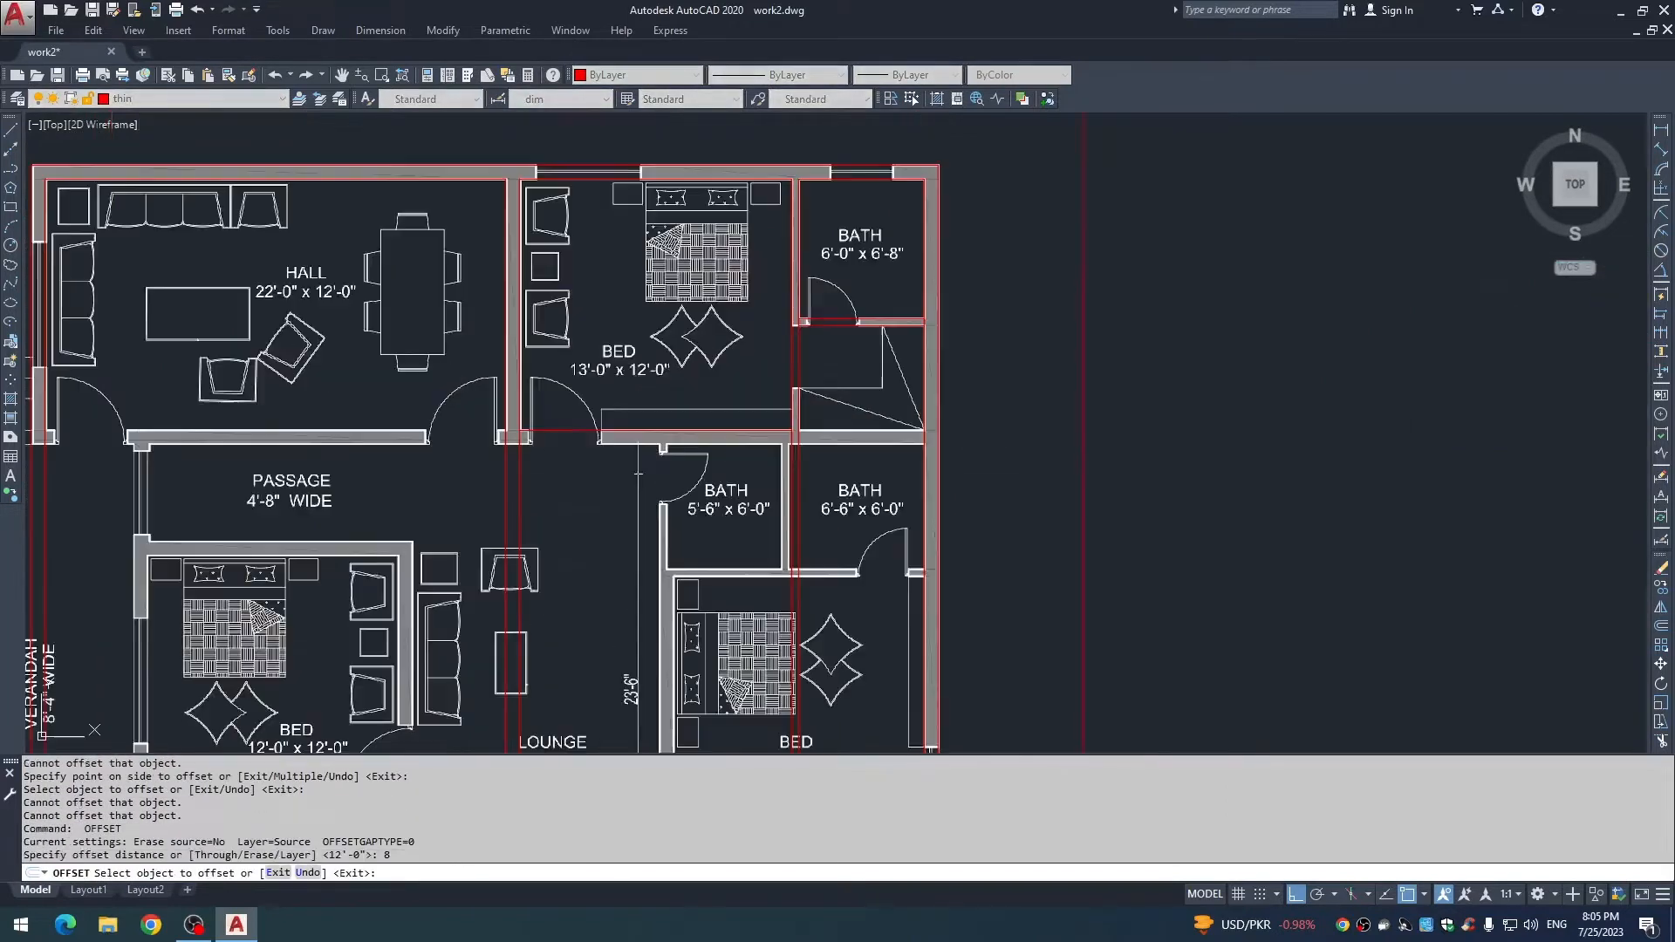
click(673, 430)
click(698, 465)
key(Escape)
Extend both lines of the bedroom's south wall east to the inner line of the outer east wall.
text(ex)
click(925, 461)
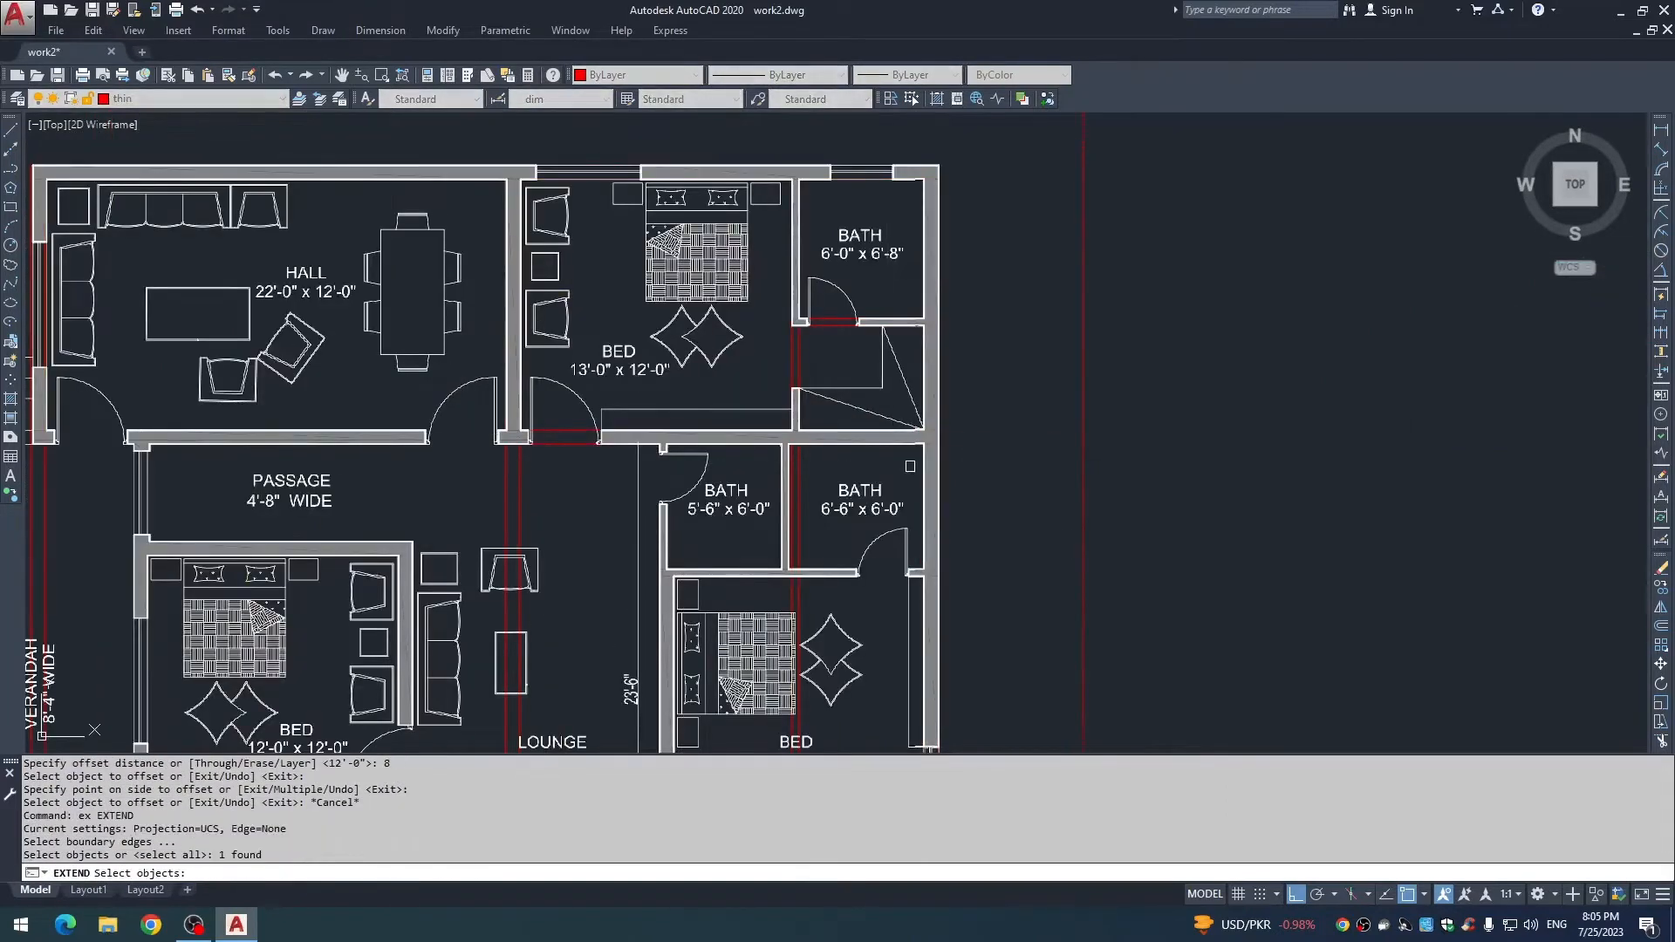
key(Escape)
key(Return)
click(925, 464)
key(Return)
click(749, 431)
click(746, 443)
click(785, 419)
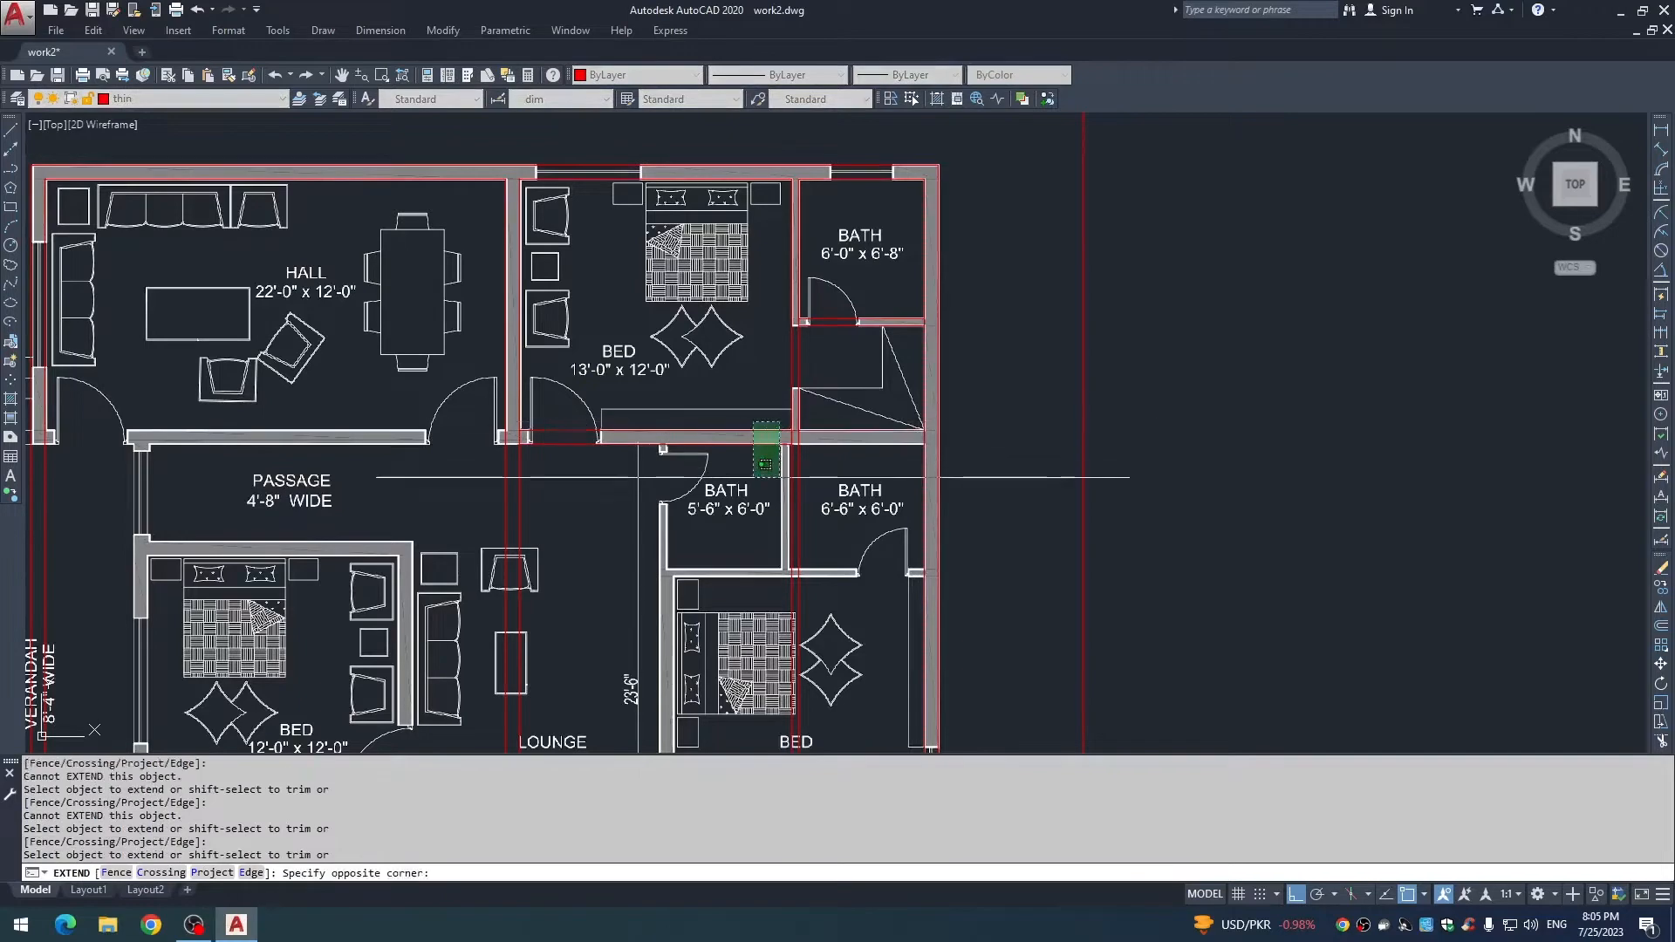
click(753, 476)
scroll(963, 488, down, 2)
key(Escape)
text(l)
key(Return)
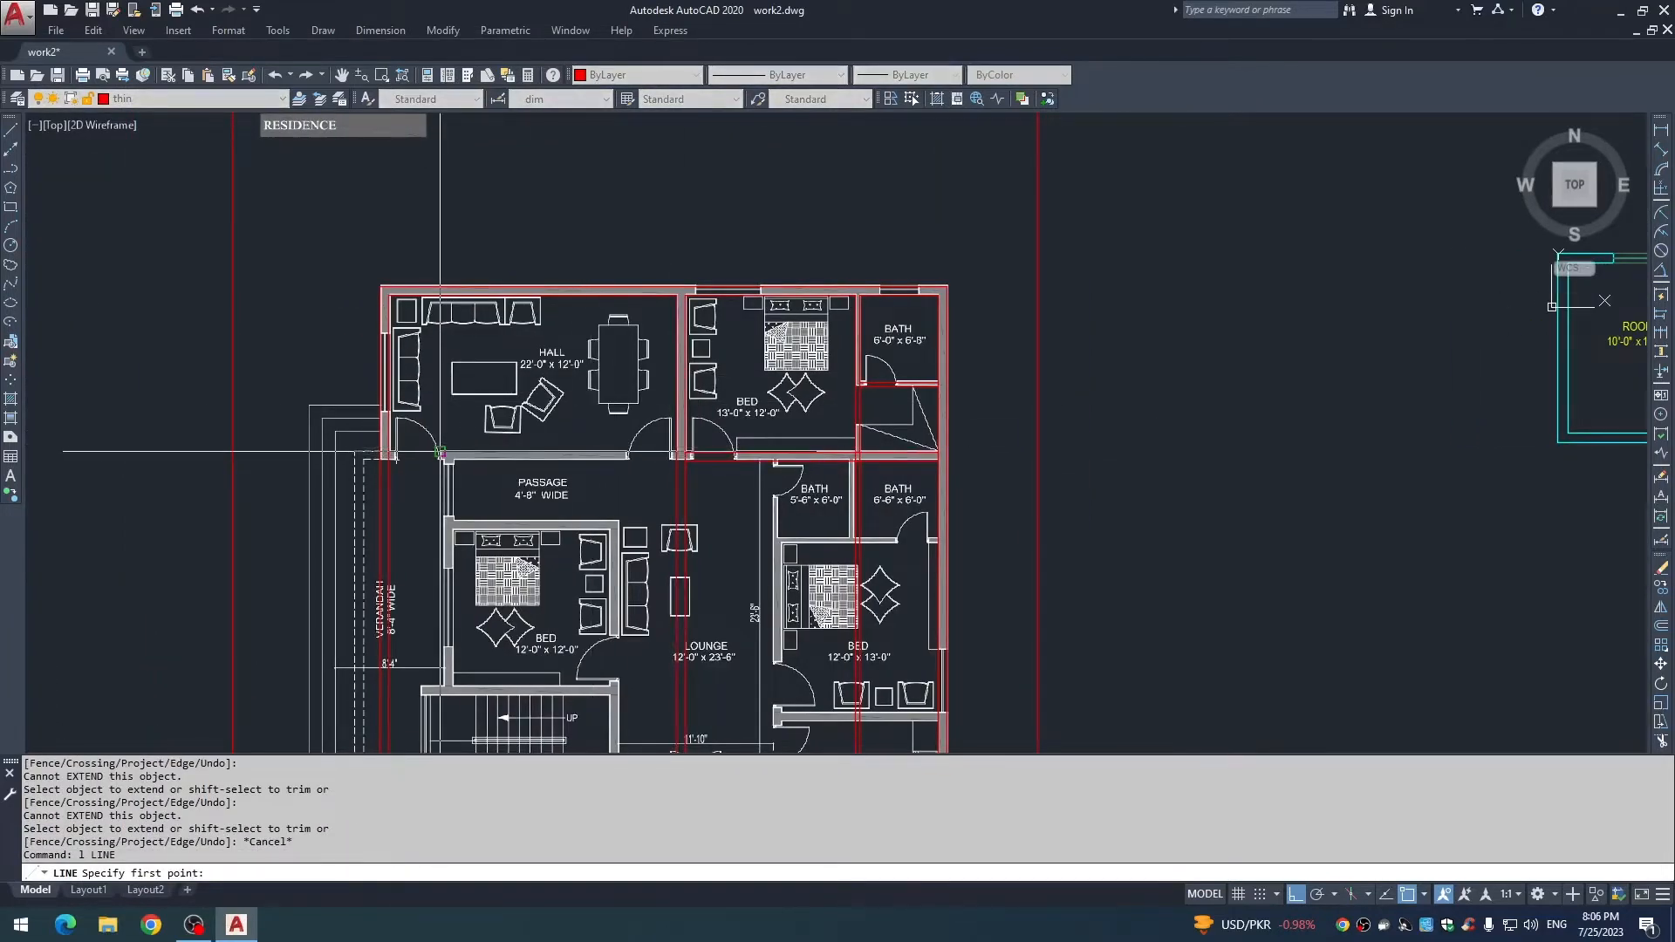
scroll(441, 453, up, 8)
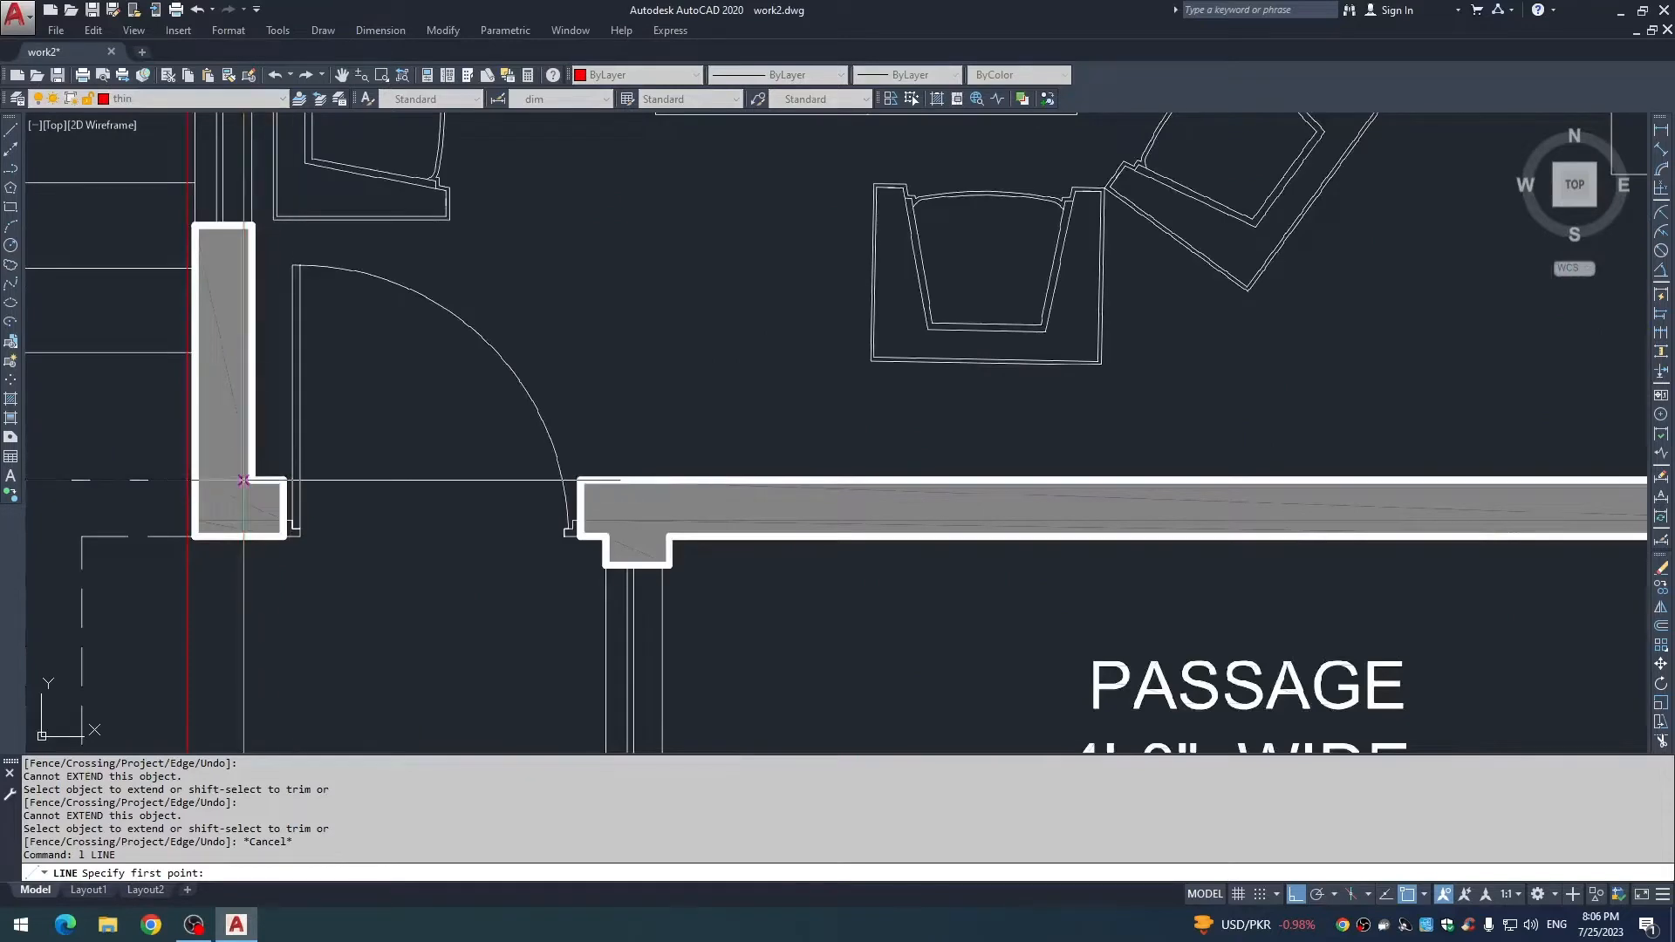
click(244, 480)
scroll(769, 403, down, 6)
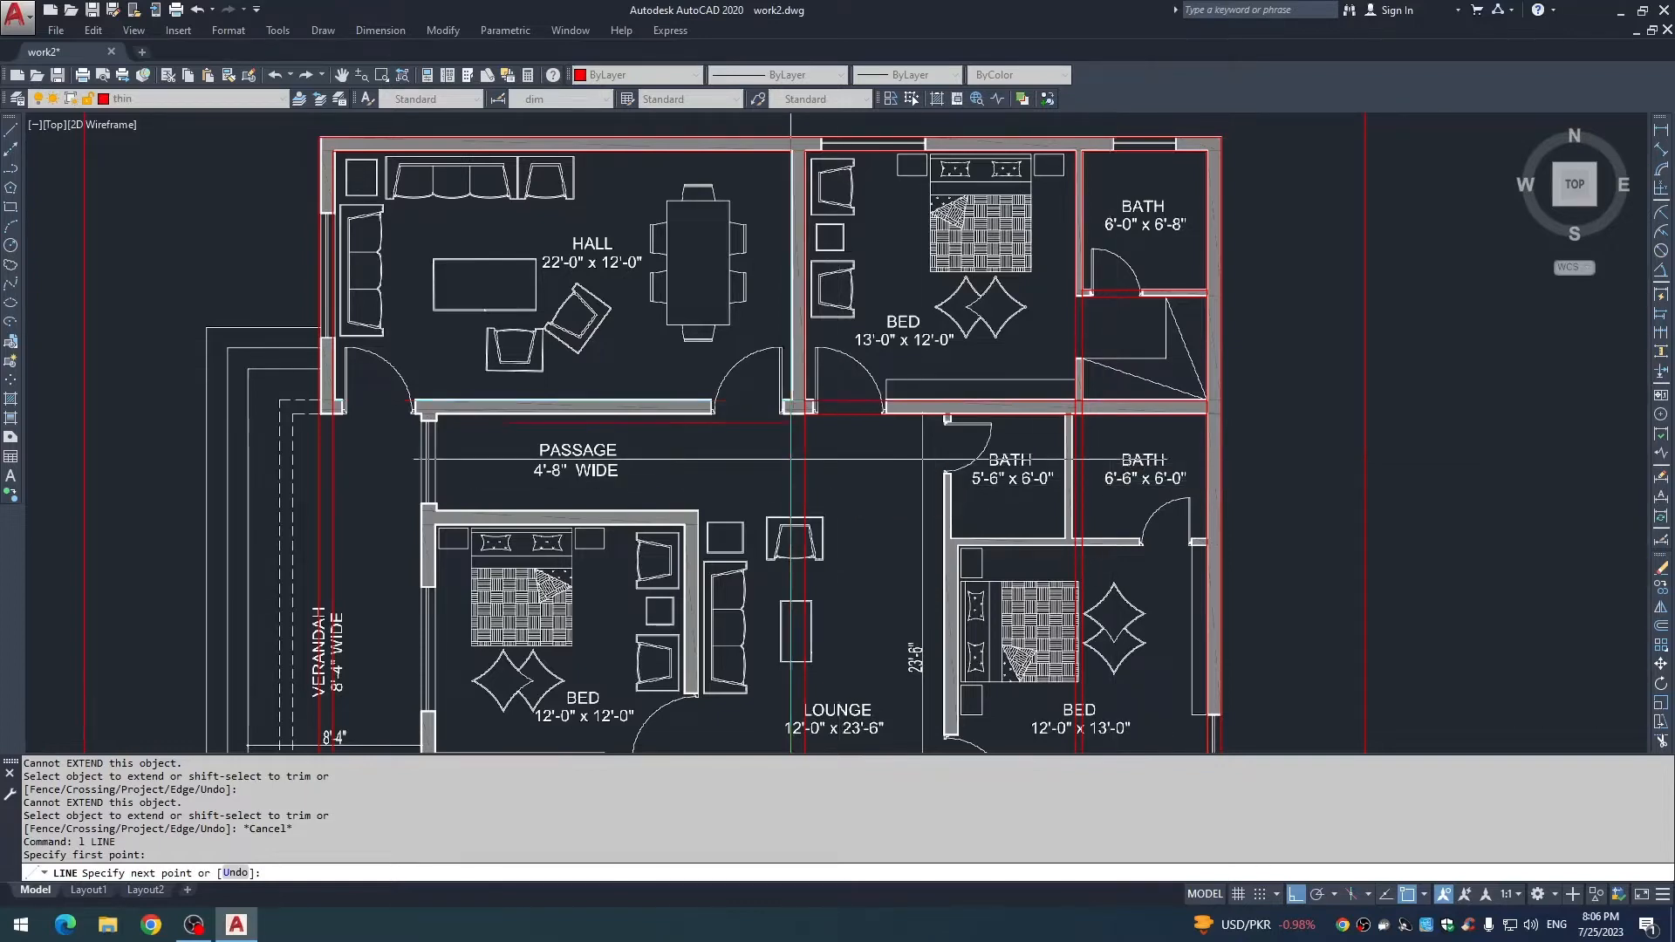
scroll(927, 455, down, 2)
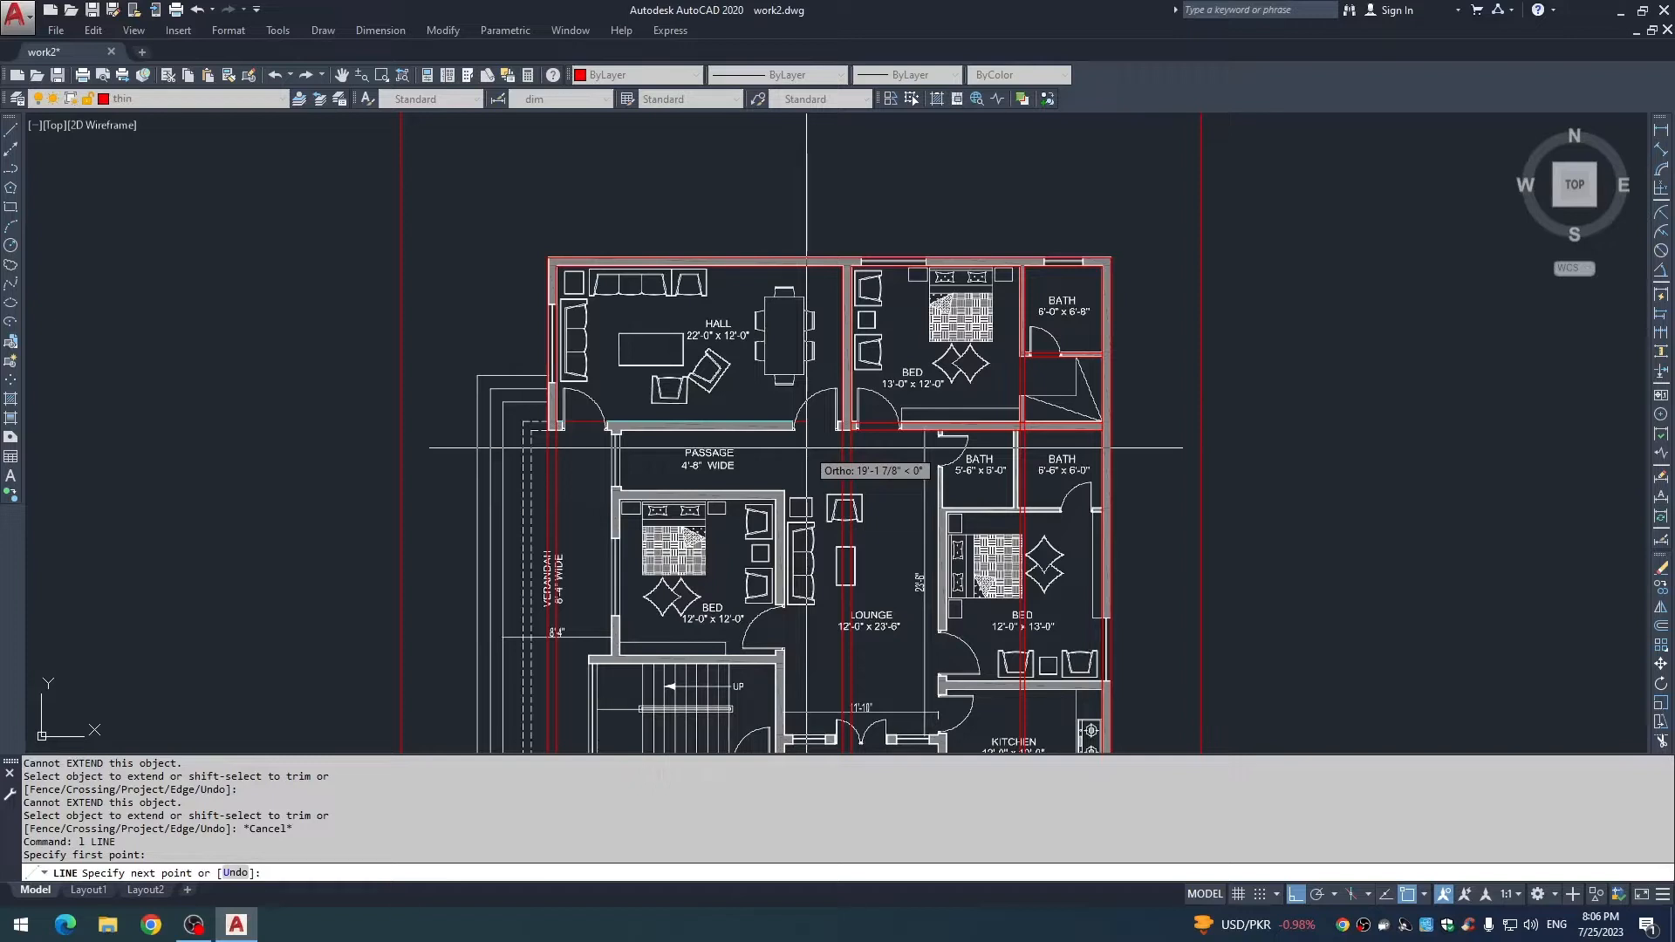
scroll(805, 471, up, 2)
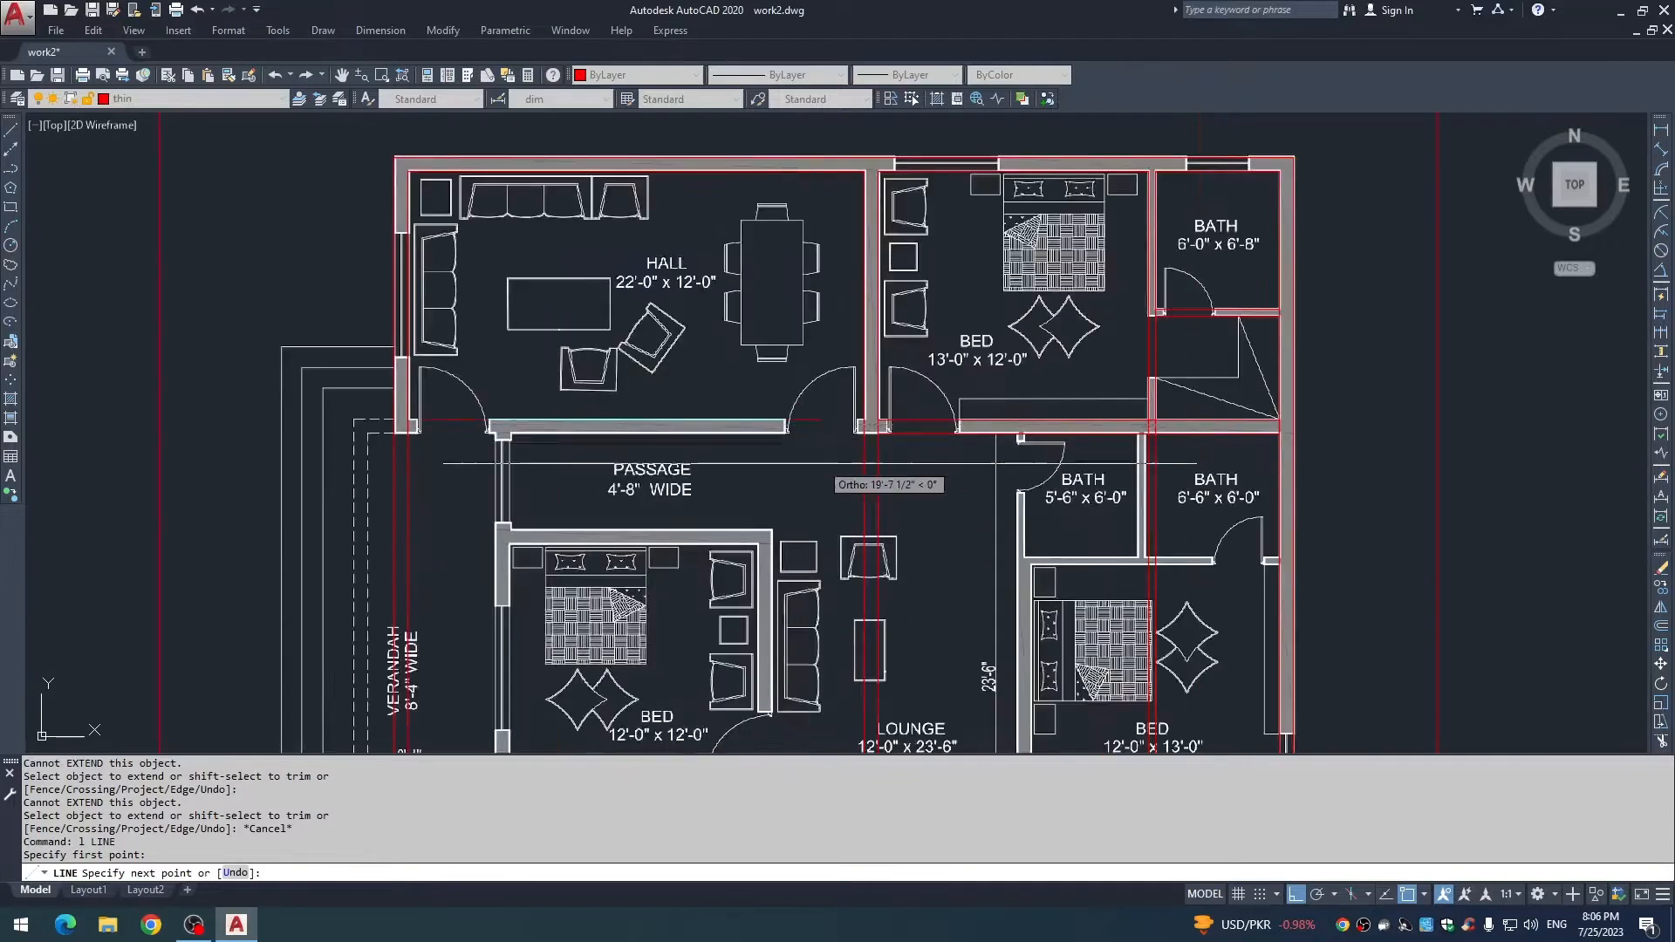
scroll(798, 465, down, 2)
key(Escape)
key(Escape)
key(Escape)
middle_drag(750, 468, 678, 452)
scroll(853, 455, up, 2)
key(Escape)
key(Escape)
text(ex)
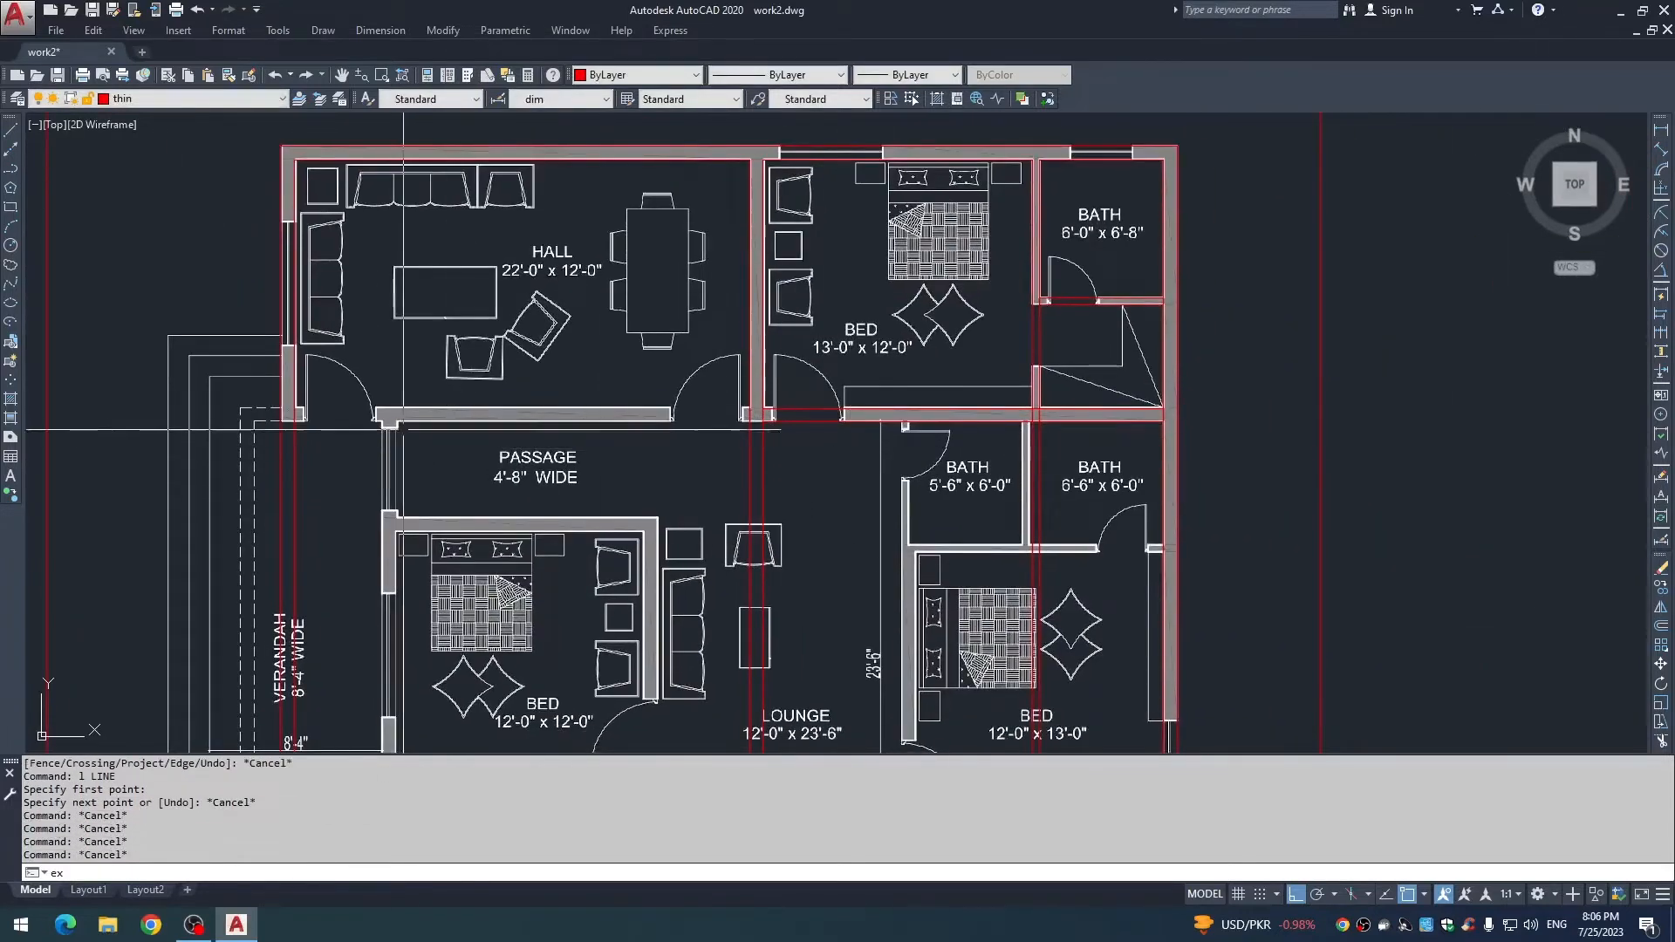
key(Escape)
Fillet the inner and outer west wall lines with the bedroom's south wall lines to close the hall's southwest corner.
text(f)
key(Return)
click(295, 515)
click(803, 410)
key(space)
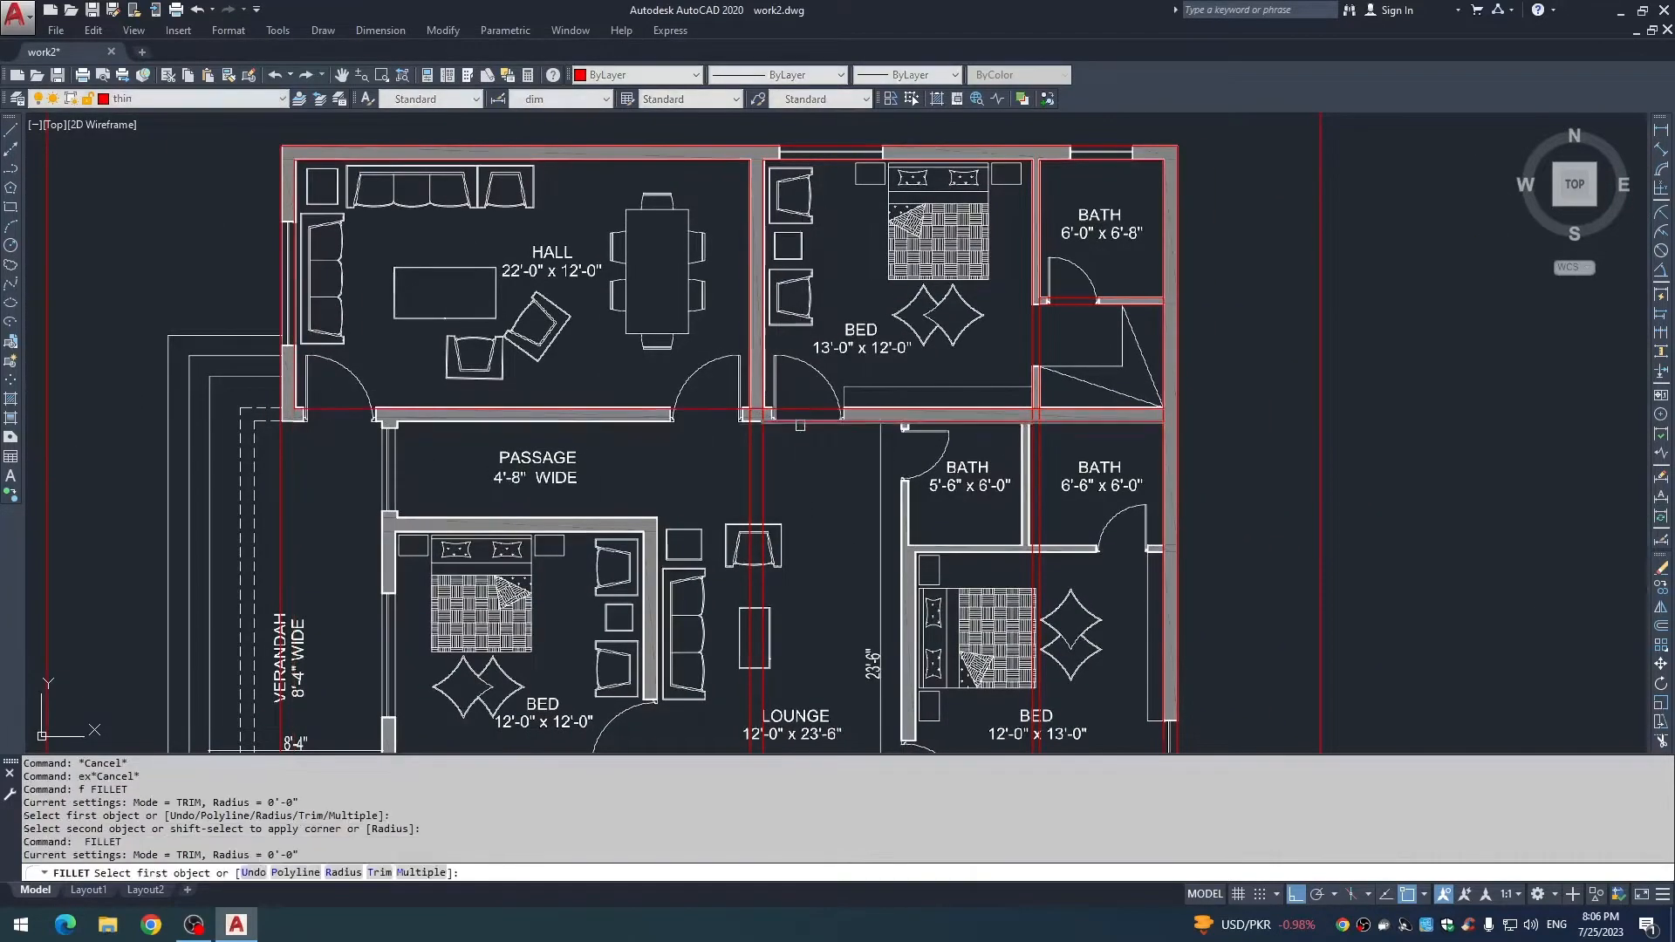
click(799, 422)
key(Escape)
key(Escape)
key(Escape)
scroll(671, 433, down, 3)
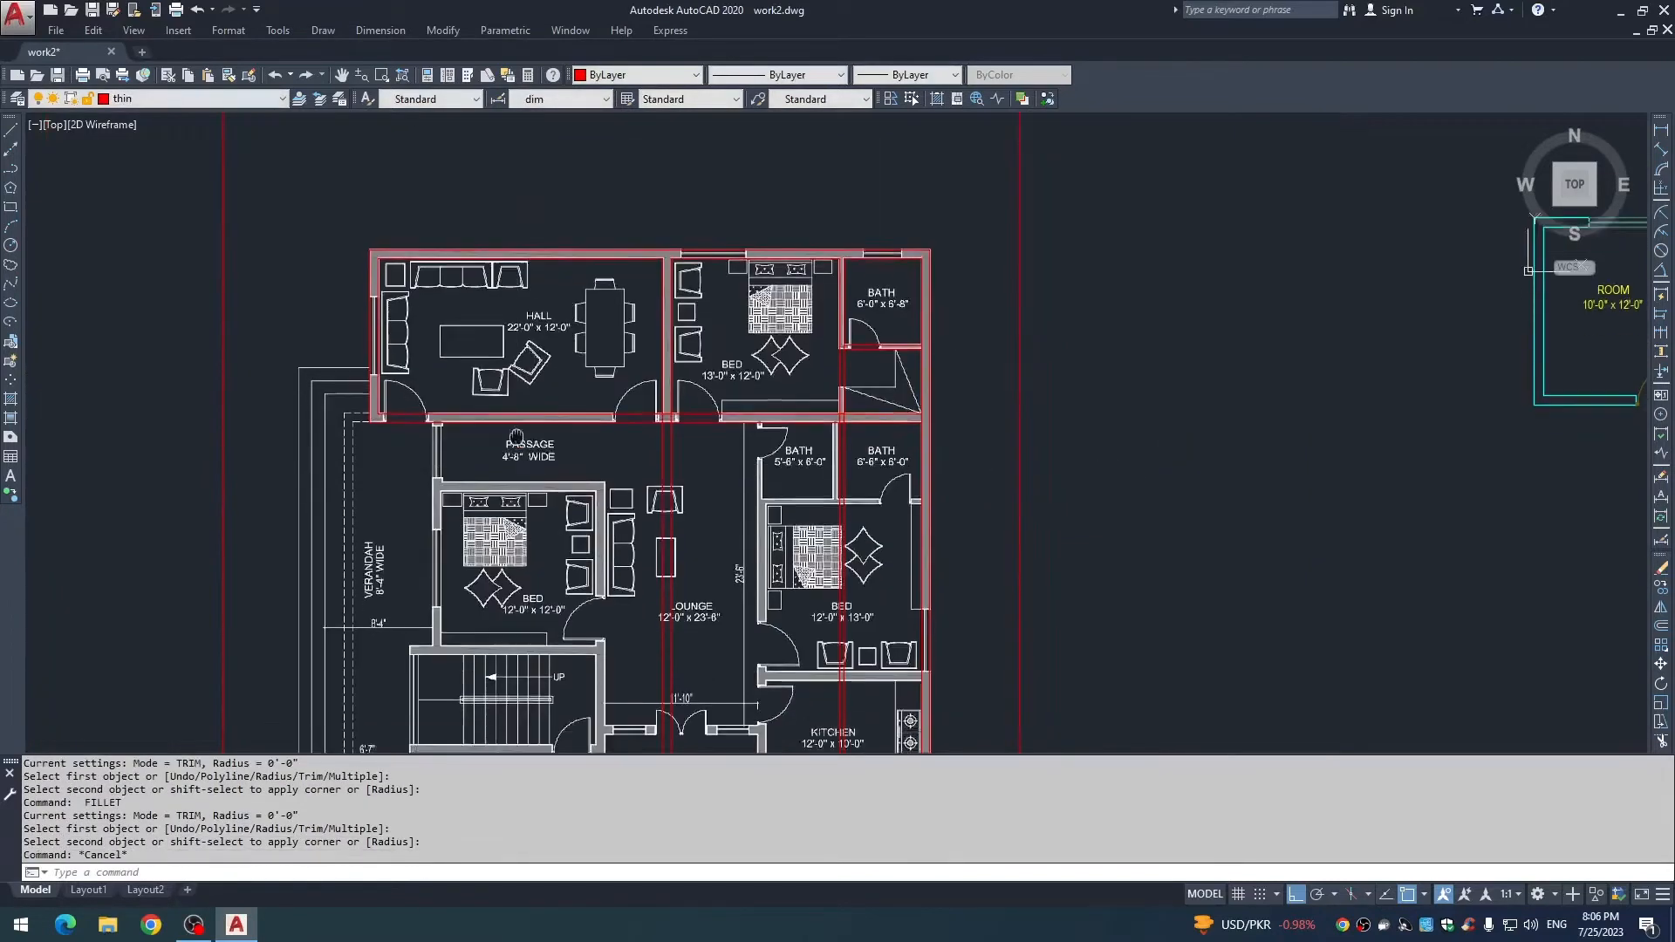
Trim the hall-bedroom wall lines off below the upper line of the south wall.
scroll(671, 433, up, 1)
scroll(671, 433, down, 1)
key(Escape)
key(Escape)
scroll(677, 375, up, 8)
text(tr)
key(space)
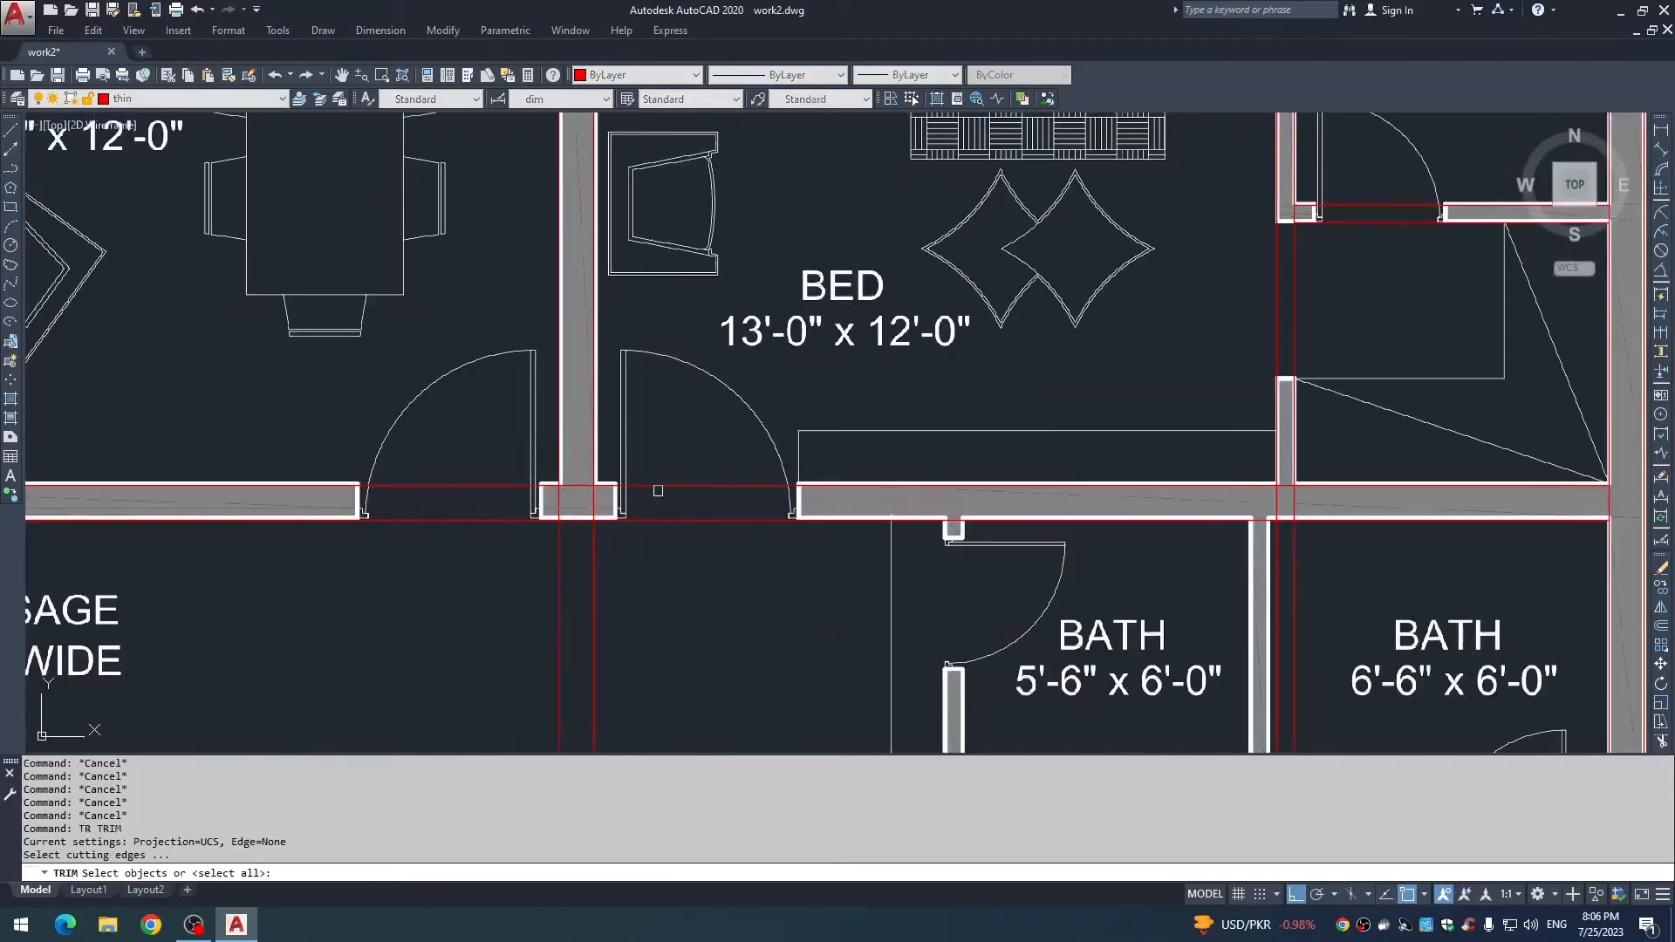
click(658, 487)
key(space)
drag(655, 563, 541, 558)
key(Escape)
key(Escape)
key(Escape)
key(Escape)
key(Escape)
scroll(584, 480, down, 5)
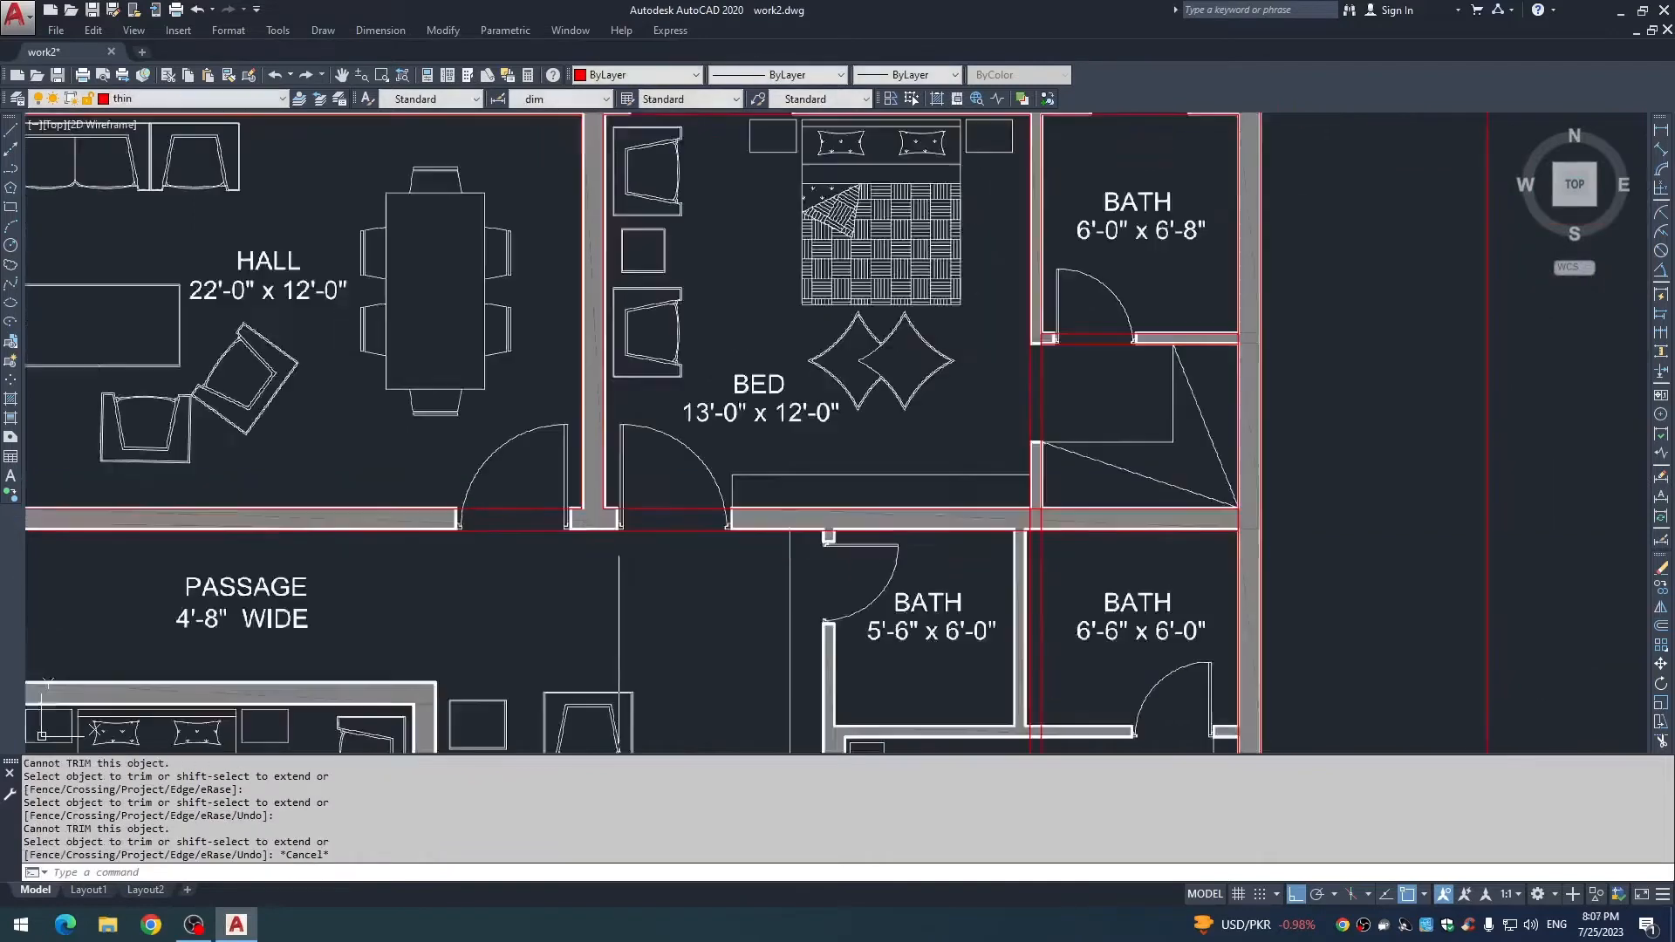
Trim the bath partition's two vertical lines off below the upper line of the bedroom's south wall.
scroll(841, 488, up, 8)
text(tr)
key(Return)
key(Escape)
text(tr)
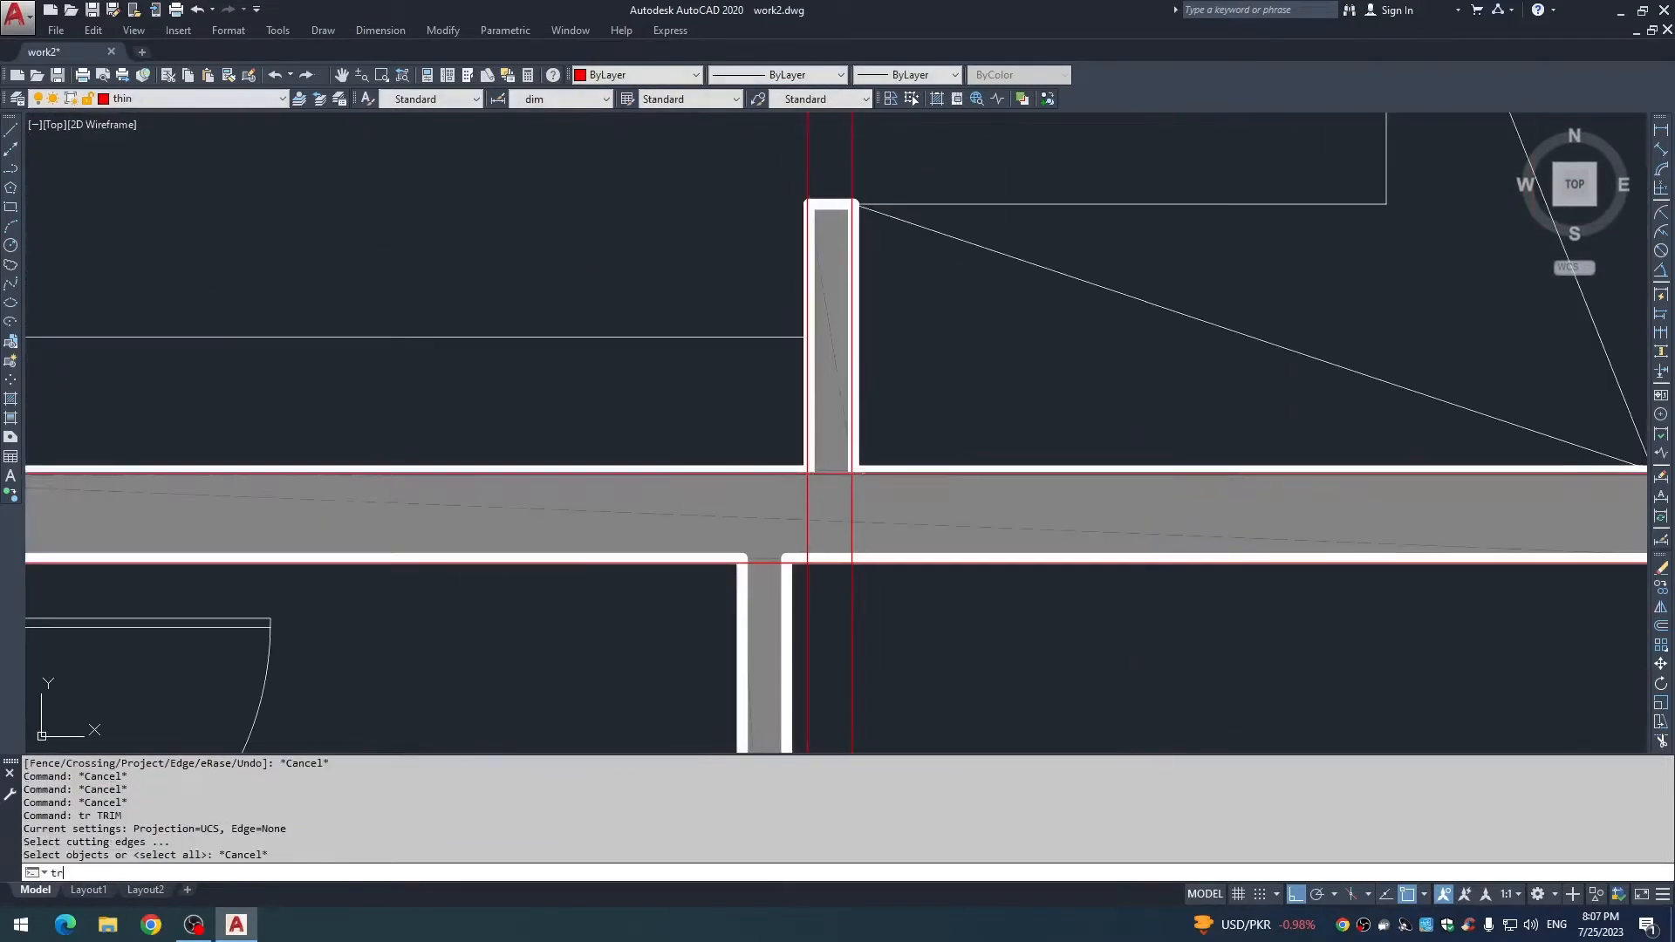
click(838, 474)
key(space)
click(862, 499)
click(774, 515)
key(Escape)
key(Escape)
Trim out the piece of the bedroom's south wall upper line between the bath partition's two lines.
scroll(753, 513, down, 4)
scroll(712, 345, up, 4)
text(tr)
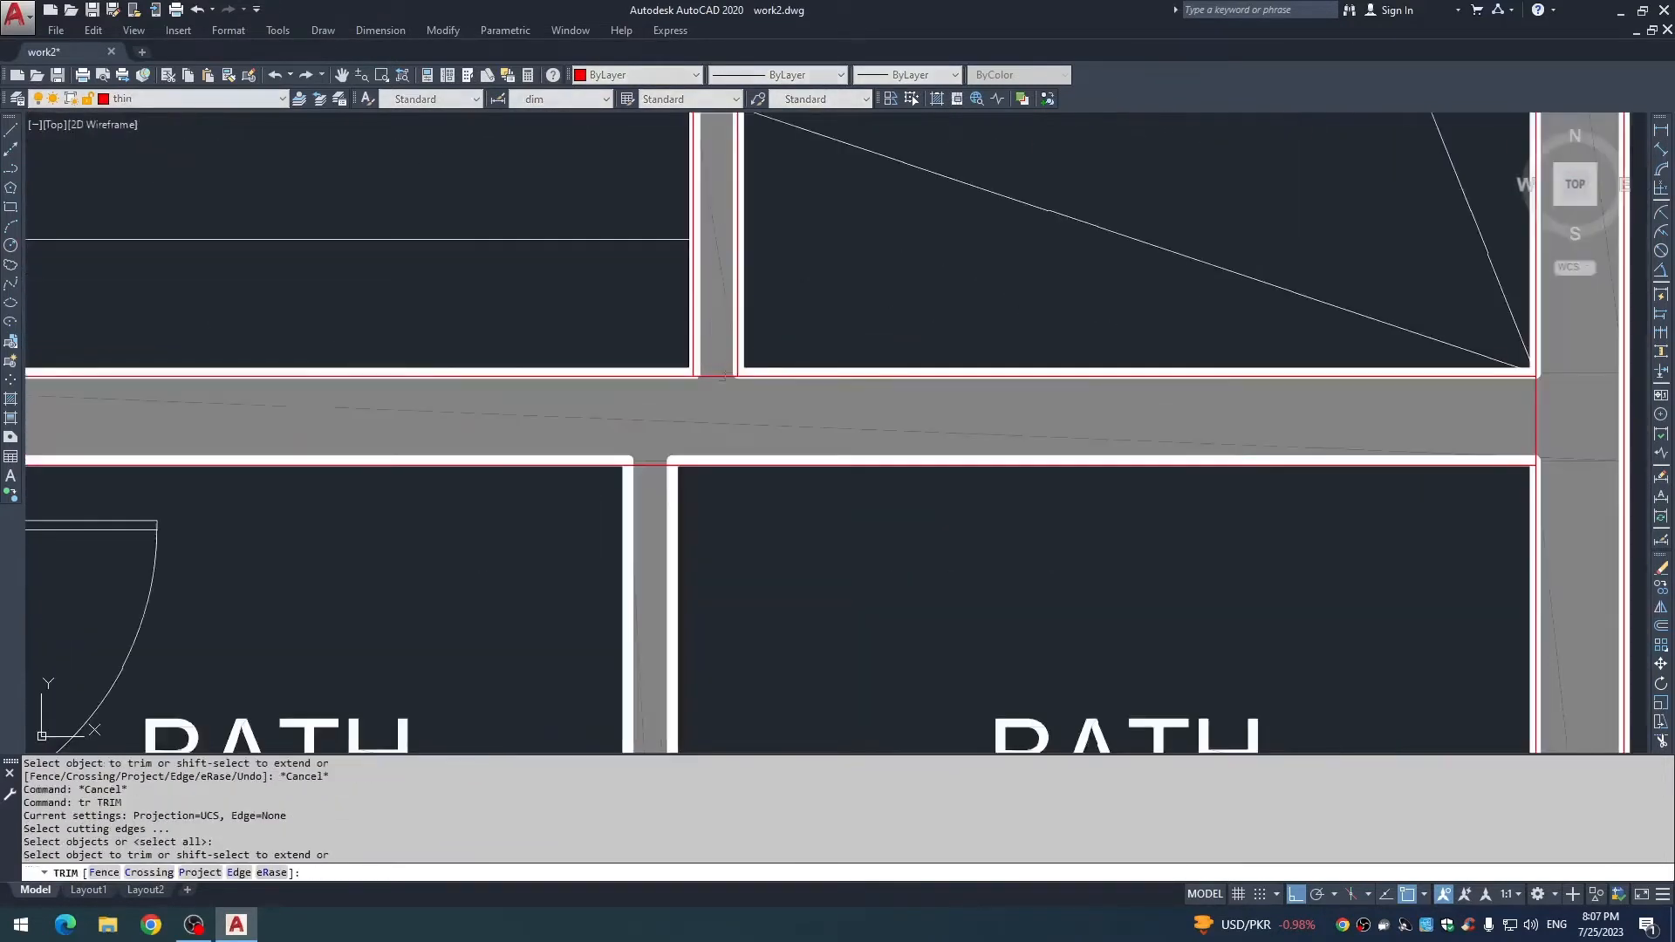
click(718, 370)
click(711, 386)
click(711, 380)
key(Escape)
key(Escape)
key(Escape)
Offset the inner line of the east wall 12' west for the lower bedroom's west wall.
scroll(711, 375, down, 8)
mouse_move(629, 447)
middle_down()
mouse_move(662, 367)
mouse_move(724, 345)
mouse_move(673, 411)
mouse_move(579, 365)
middle_up()
scroll(624, 356, up, 4)
key(Escape)
key(Escape)
key(Escape)
mouse_move(979, 549)
middle_down()
mouse_move(844, 508)
mouse_move(815, 554)
mouse_move(762, 474)
mouse_move(756, 384)
middle_up()
key(Escape)
text(o)
scroll(743, 384, down, 2)
scroll(686, 491, up, 4)
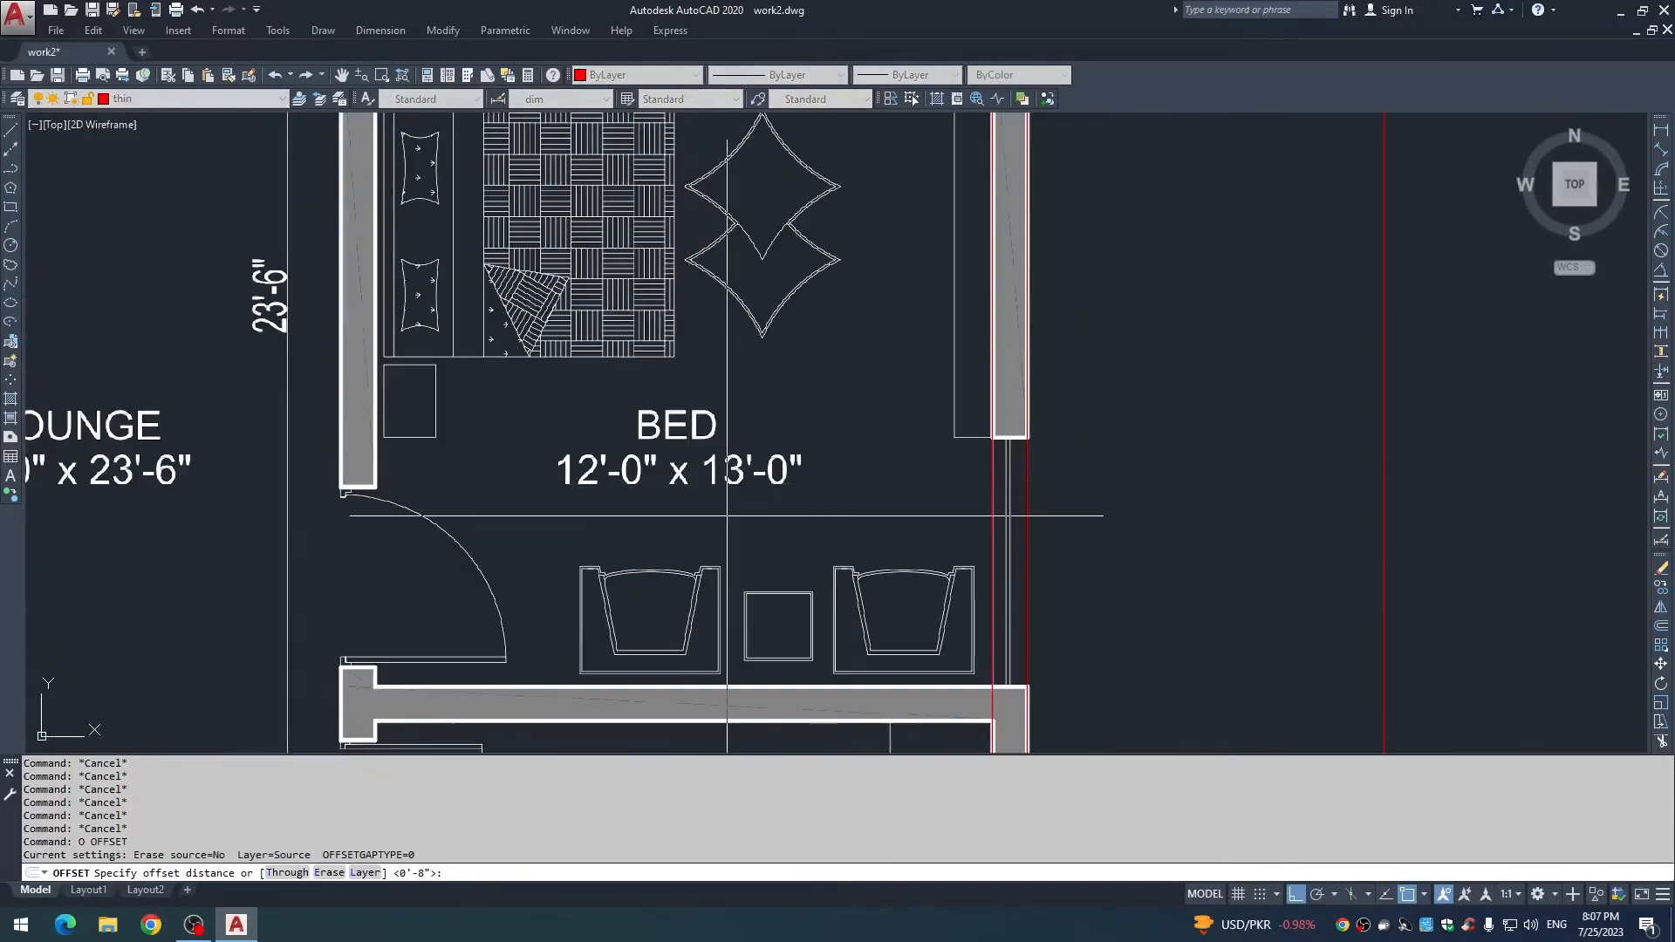
click(994, 512)
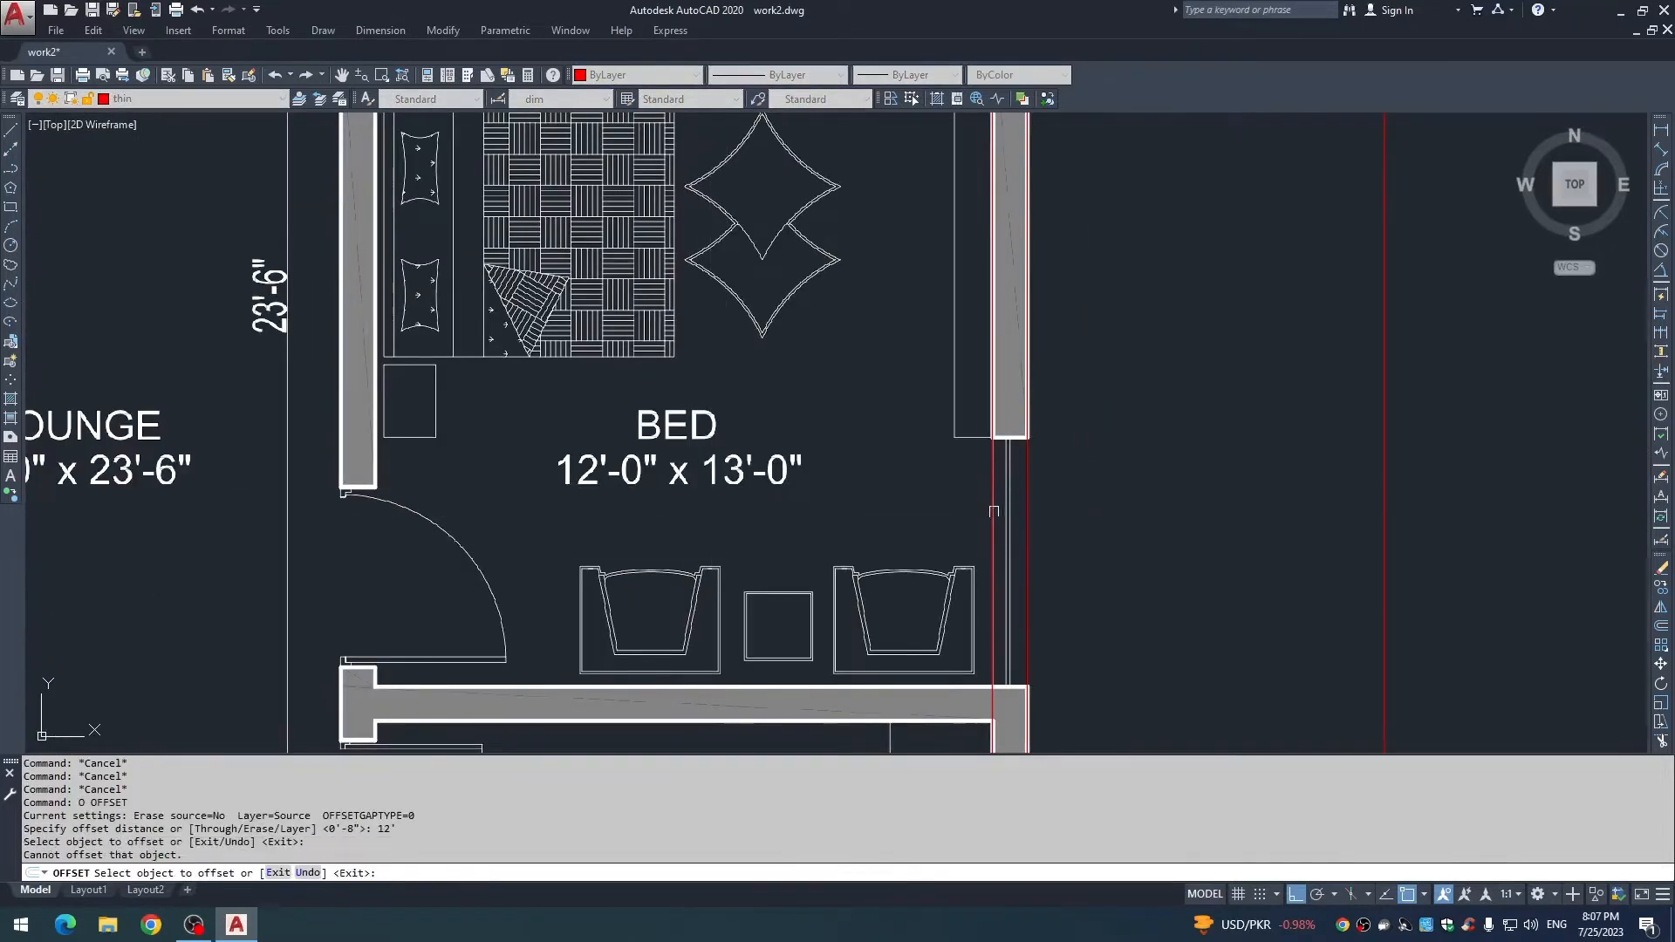
click(993, 512)
click(677, 550)
Offset the lower bedroom's new west wall line 8" further west for the wall thickness.
scroll(590, 419, down, 4)
key(space)
key(space)
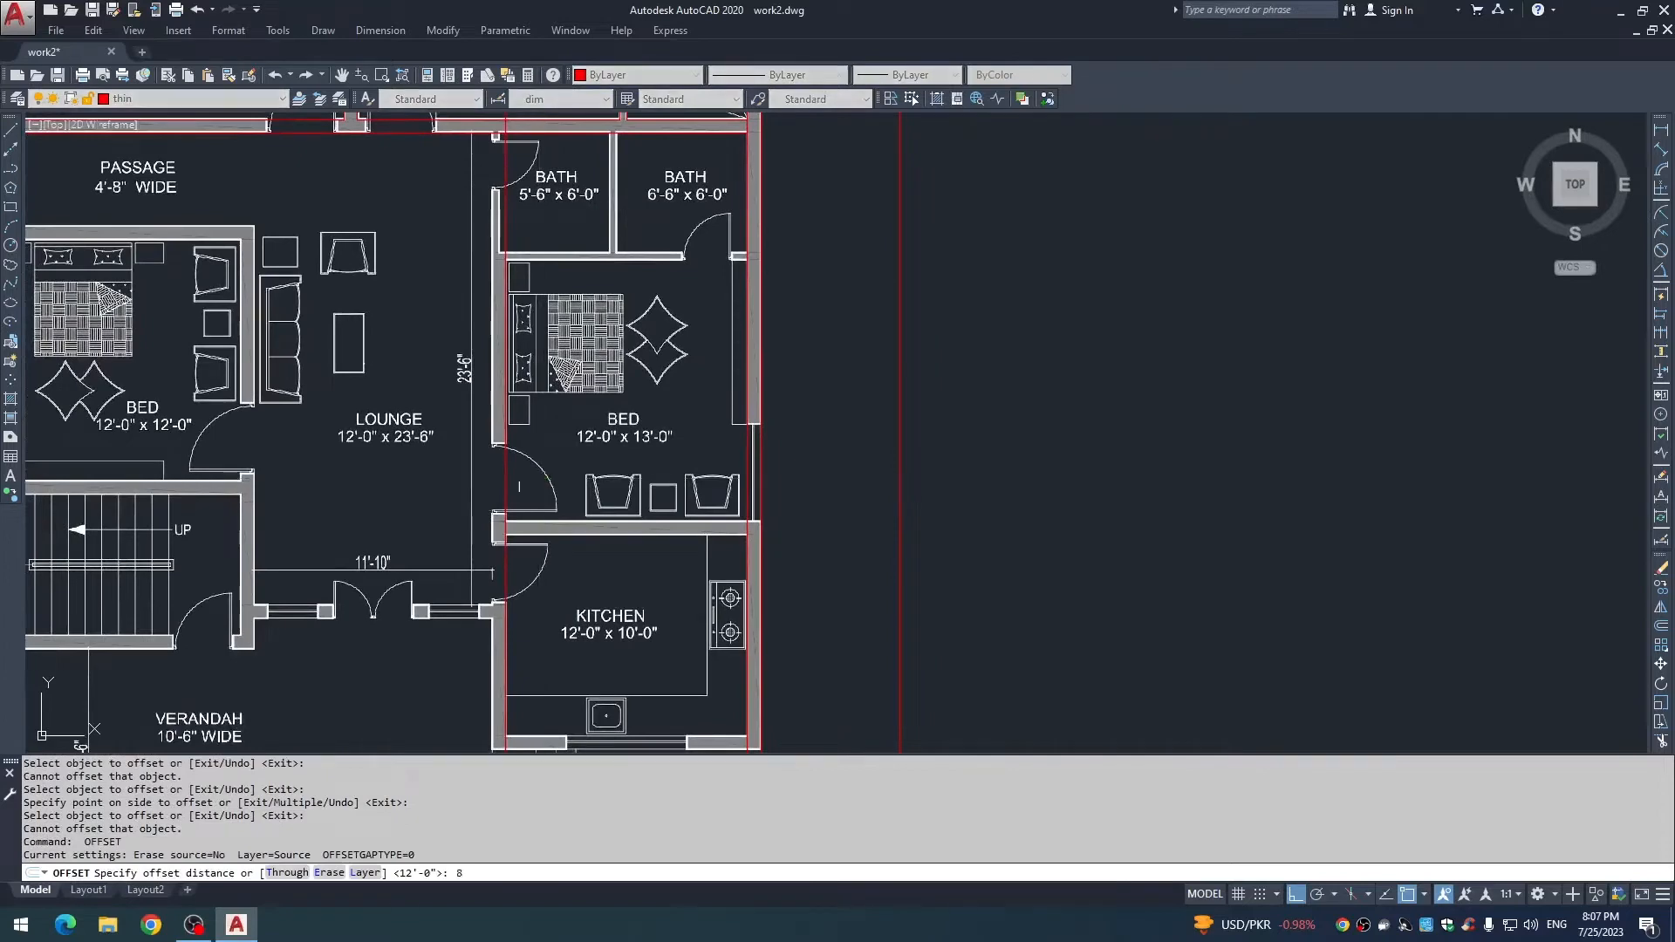
key(space)
click(502, 508)
click(482, 497)
click(477, 493)
click(505, 497)
click(480, 499)
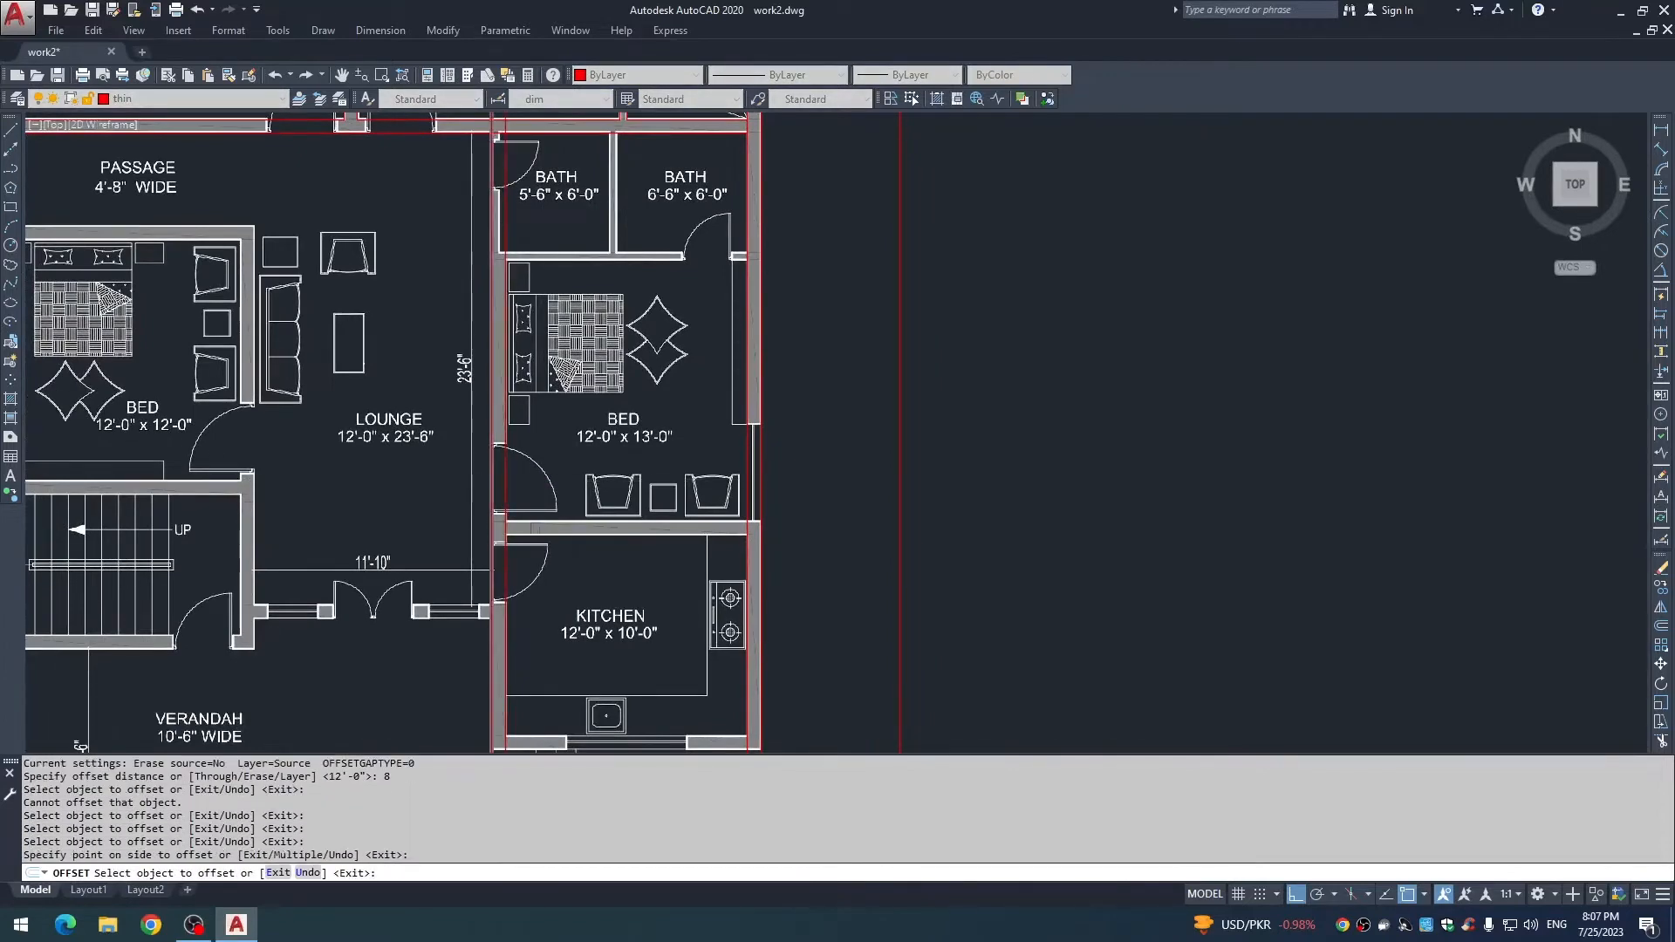
Offset the lower line of the wall above the two lower baths 6' south.
scroll(561, 498, up, 2)
click(561, 498)
scroll(684, 565, down, 4)
scroll(670, 310, up, 3)
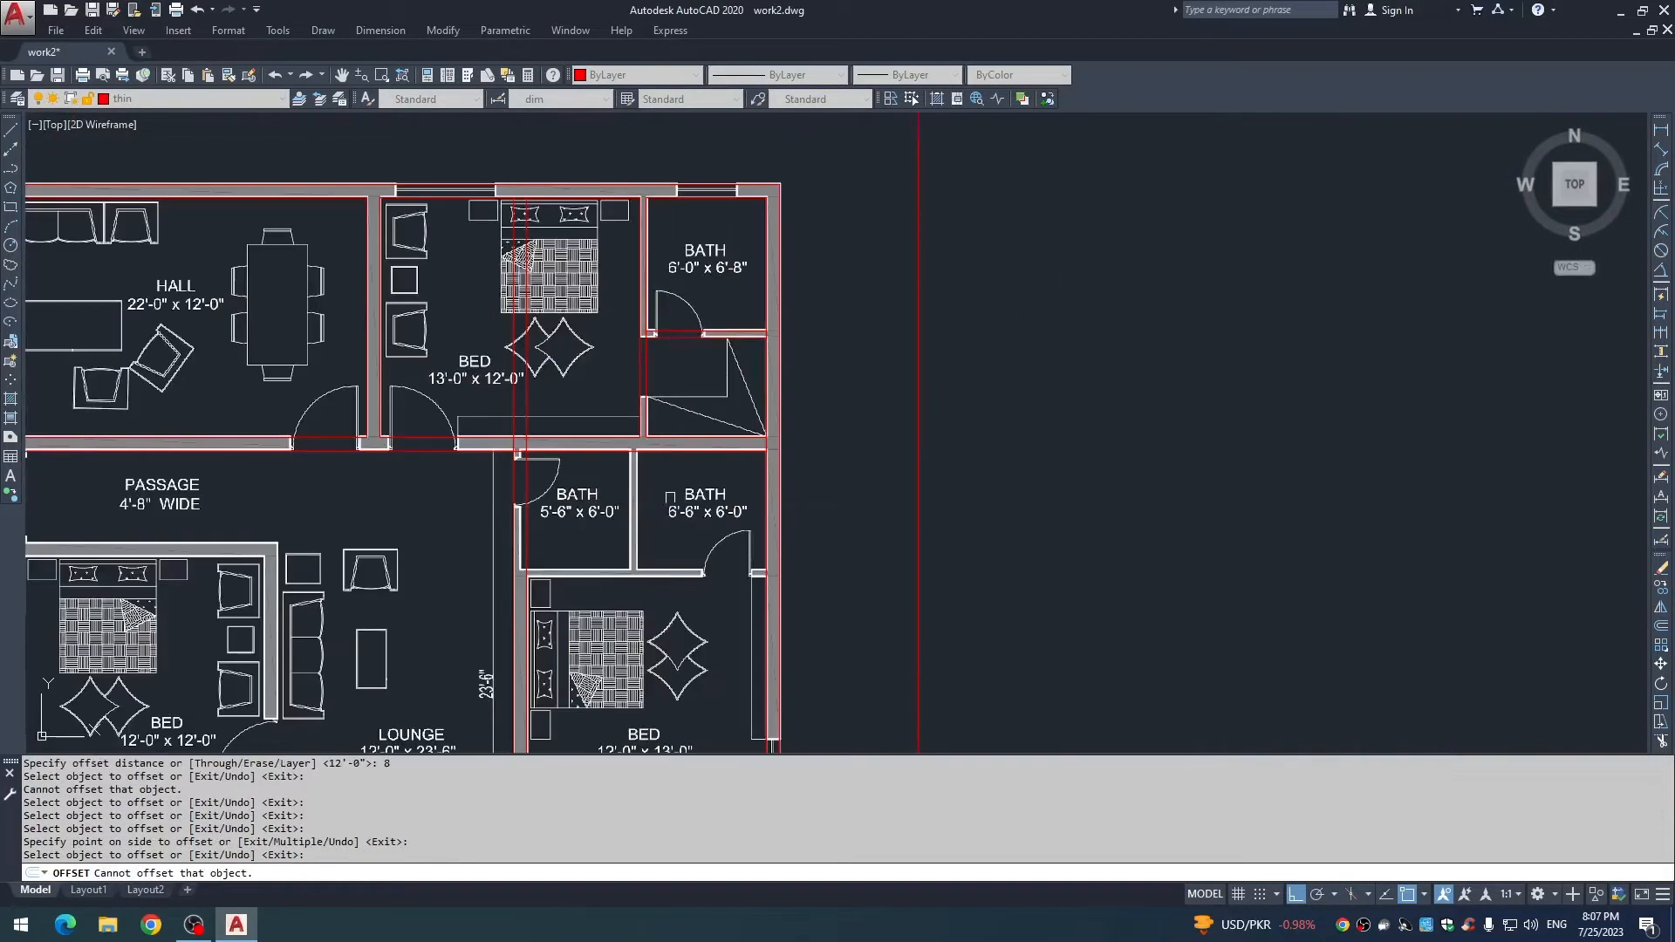
key(space)
key(space)
scroll(713, 525, up, 3)
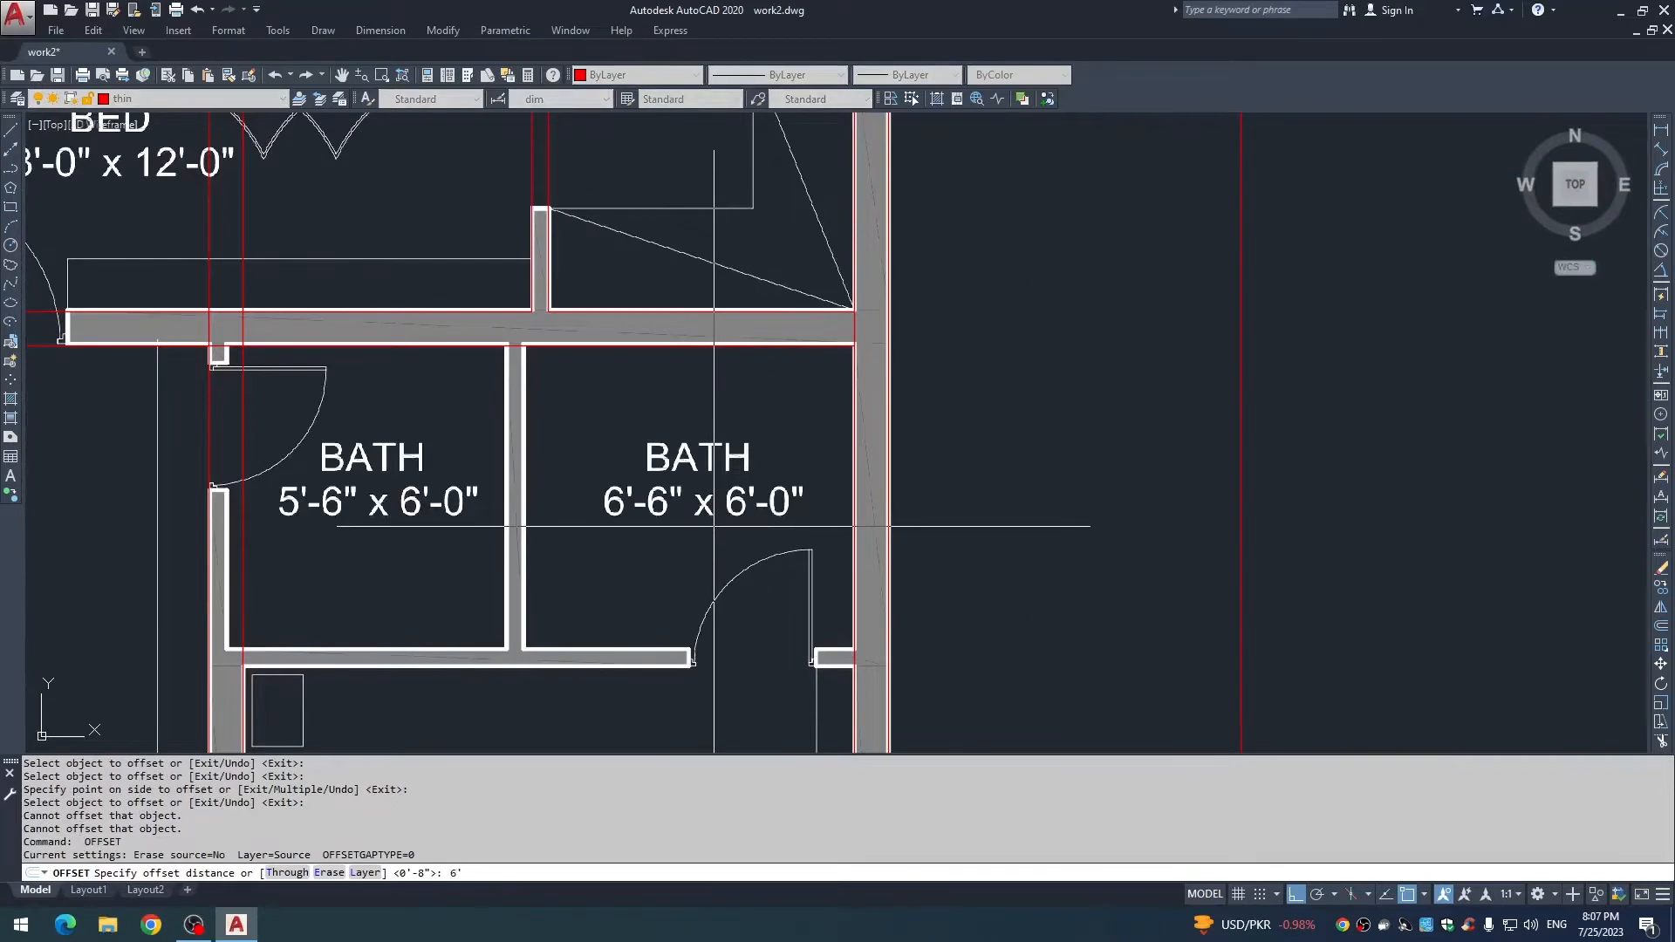
key(space)
click(669, 346)
click(683, 485)
click(685, 491)
Offset the new bath south wall line 4" south for the partition thickness.
key(space)
key(space)
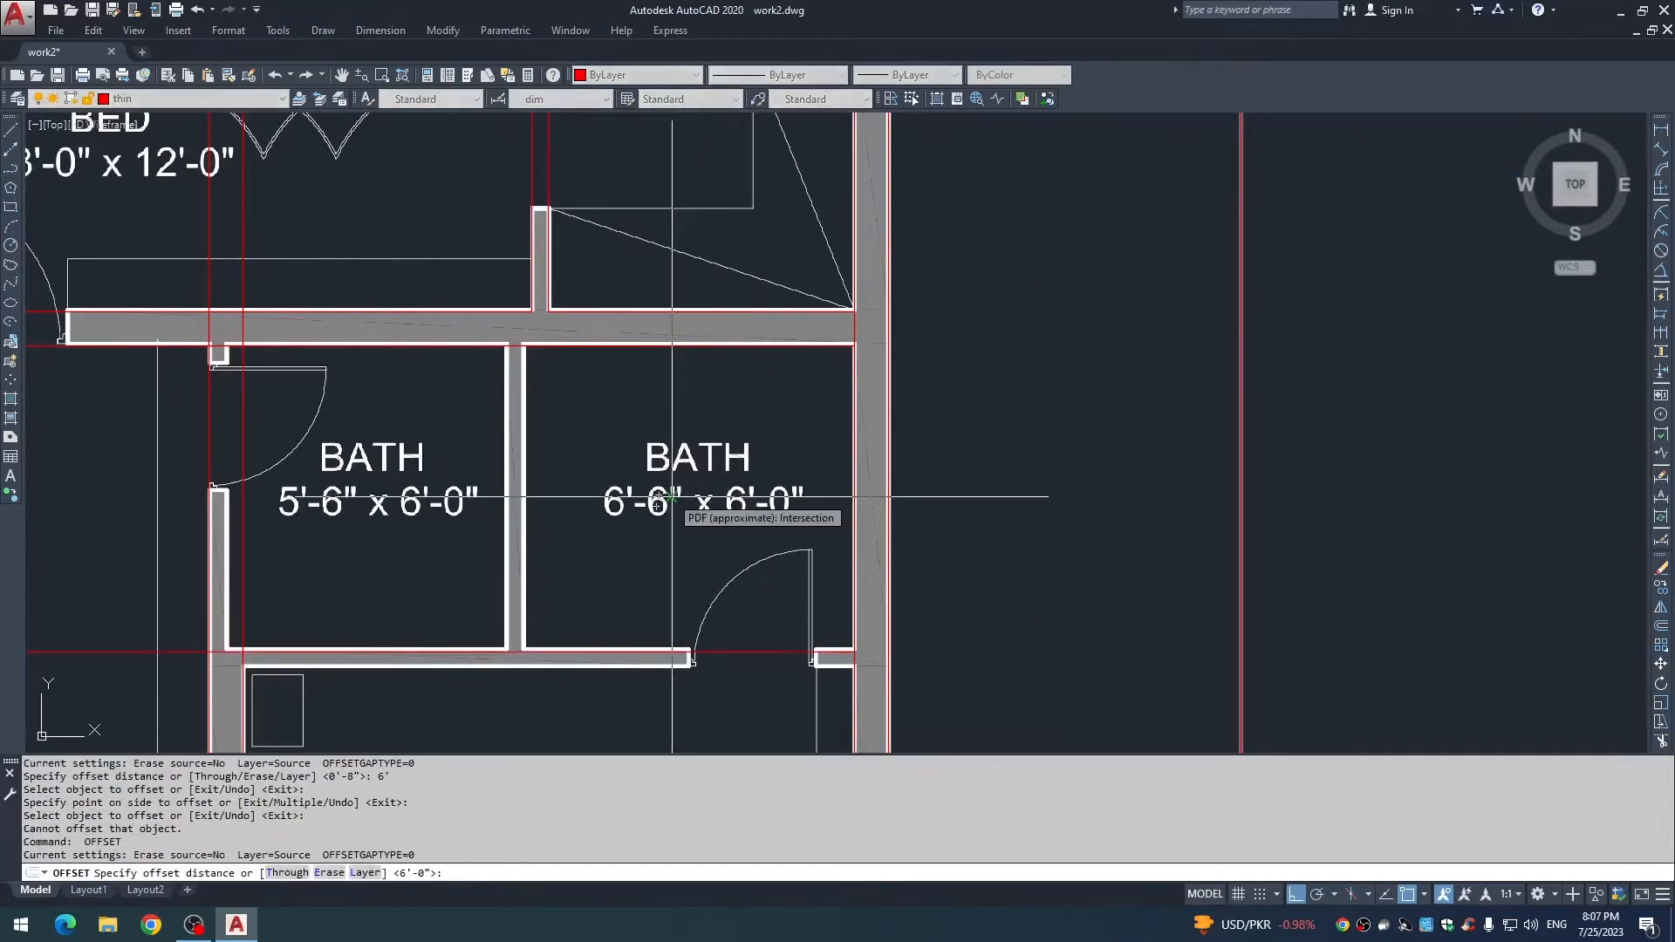
text(4)
key(space)
click(640, 652)
click(640, 694)
click(640, 694)
scroll(646, 436, down, 4)
scroll(632, 524, up, 2)
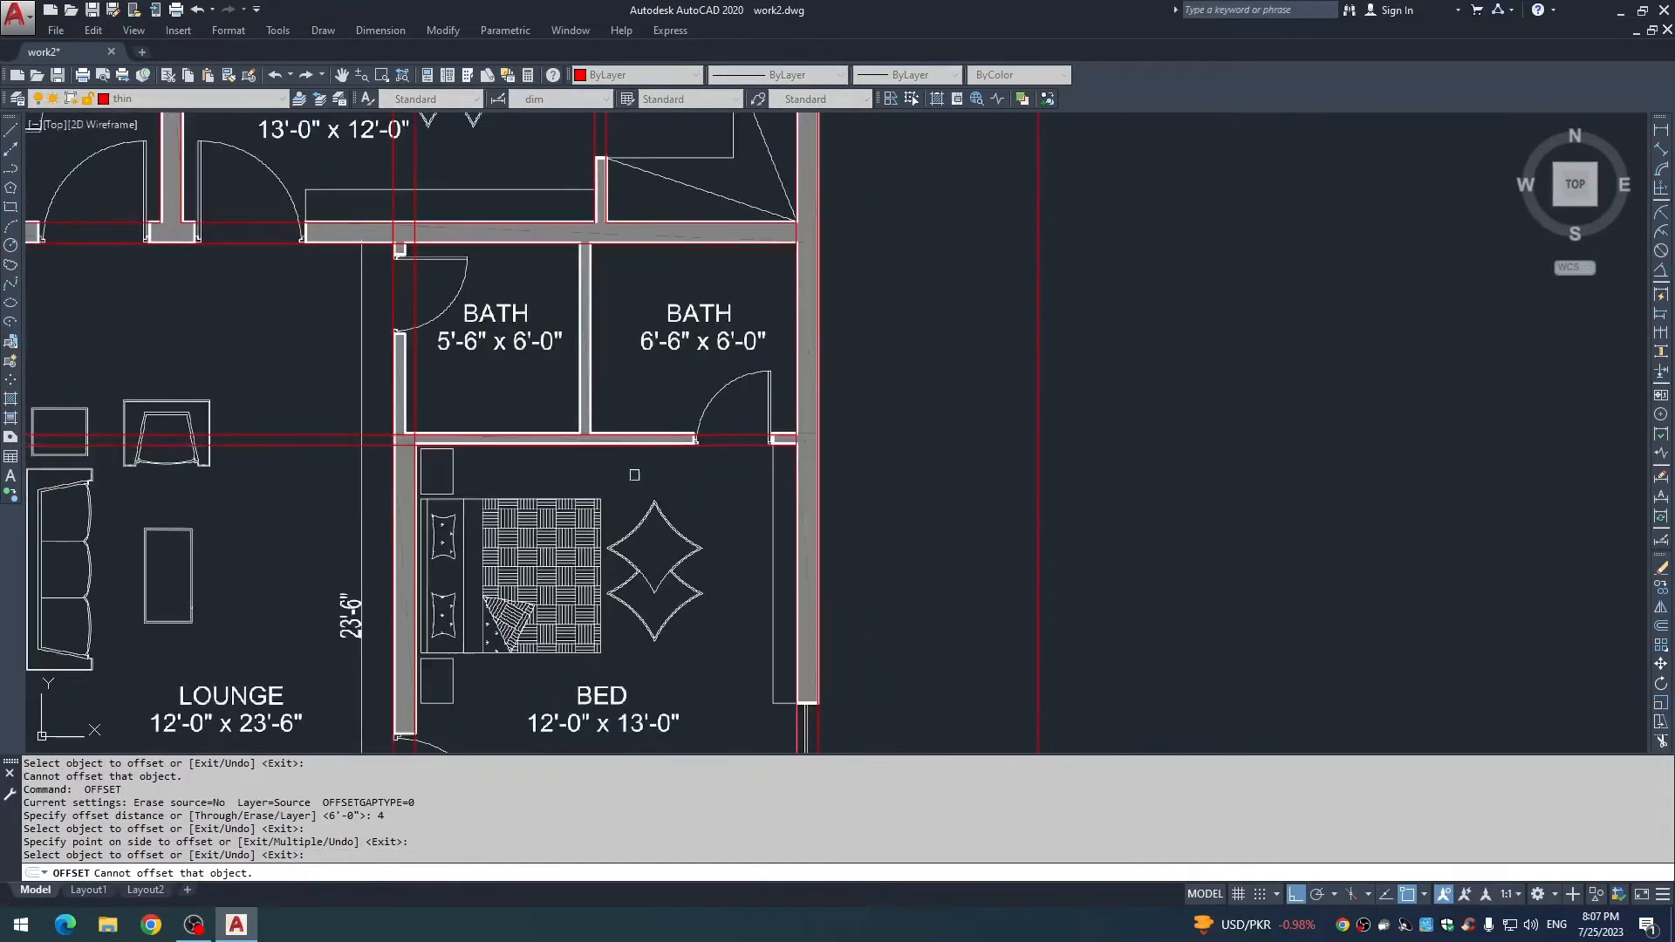
Offset the lower line of the bath-bedroom partition 13' south for the lower bedroom's south wall.
key(space)
key(space)
middle_drag(639, 534, 648, 445)
text(12)
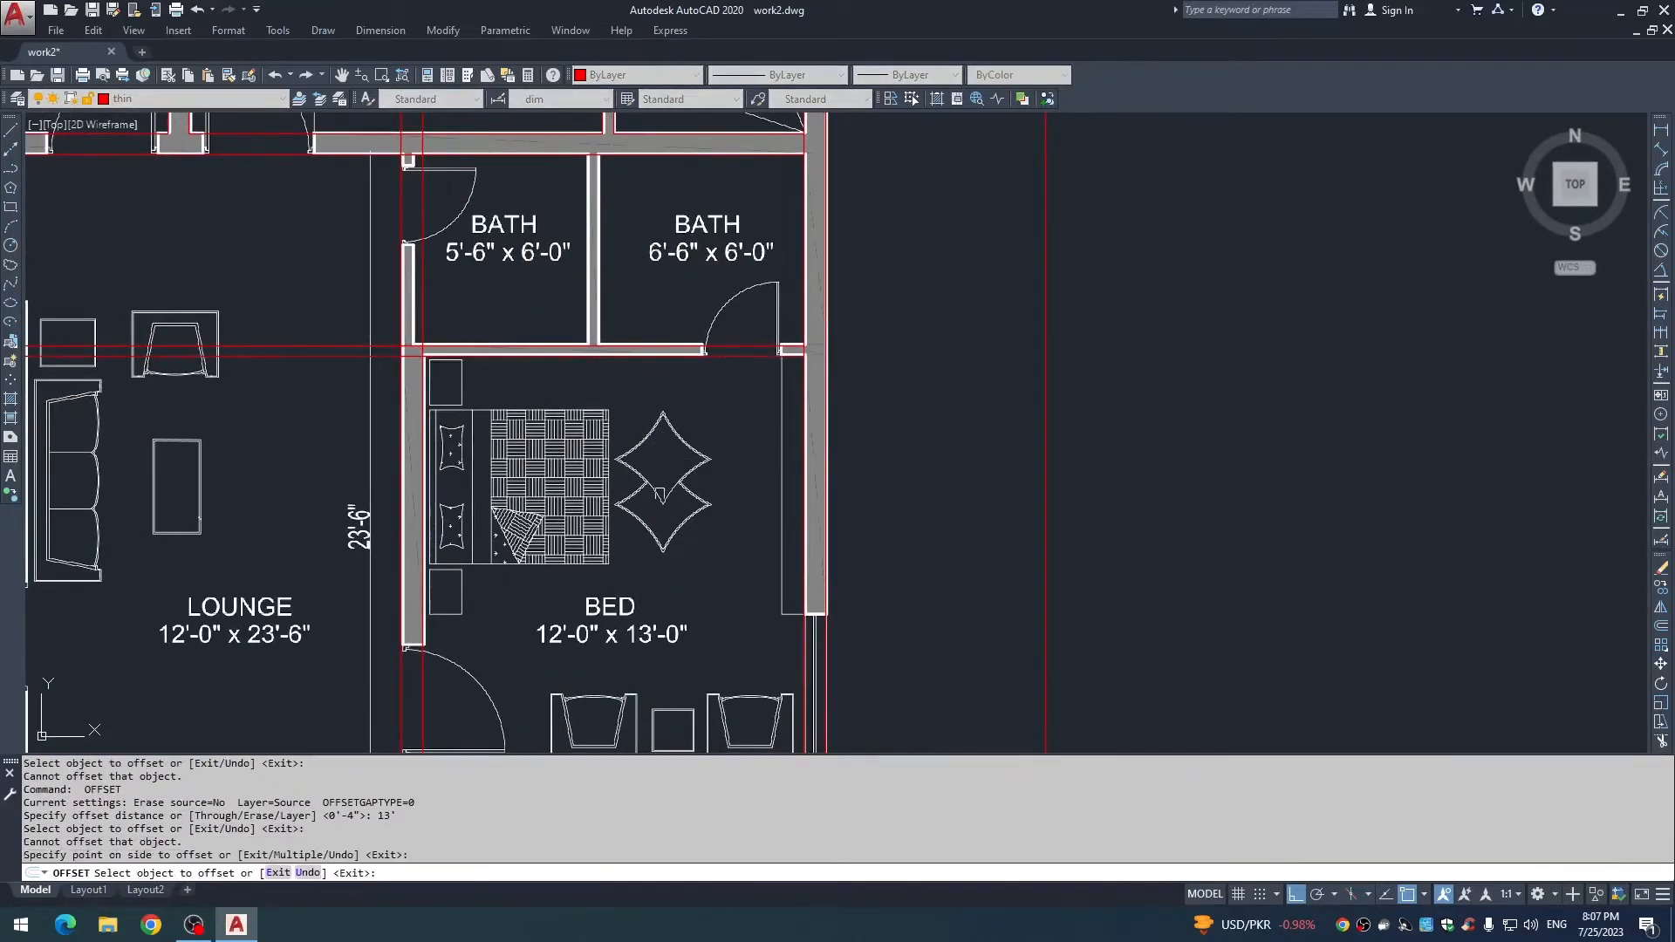
scroll(659, 495, down, 6)
Offset the lower bedroom's south wall line 8" south for the thickness of the bedroom-kitchen wall.
middle_drag(660, 495, 651, 414)
key(space)
key(space)
text(8)
key(space)
scroll(673, 511, up, 2)
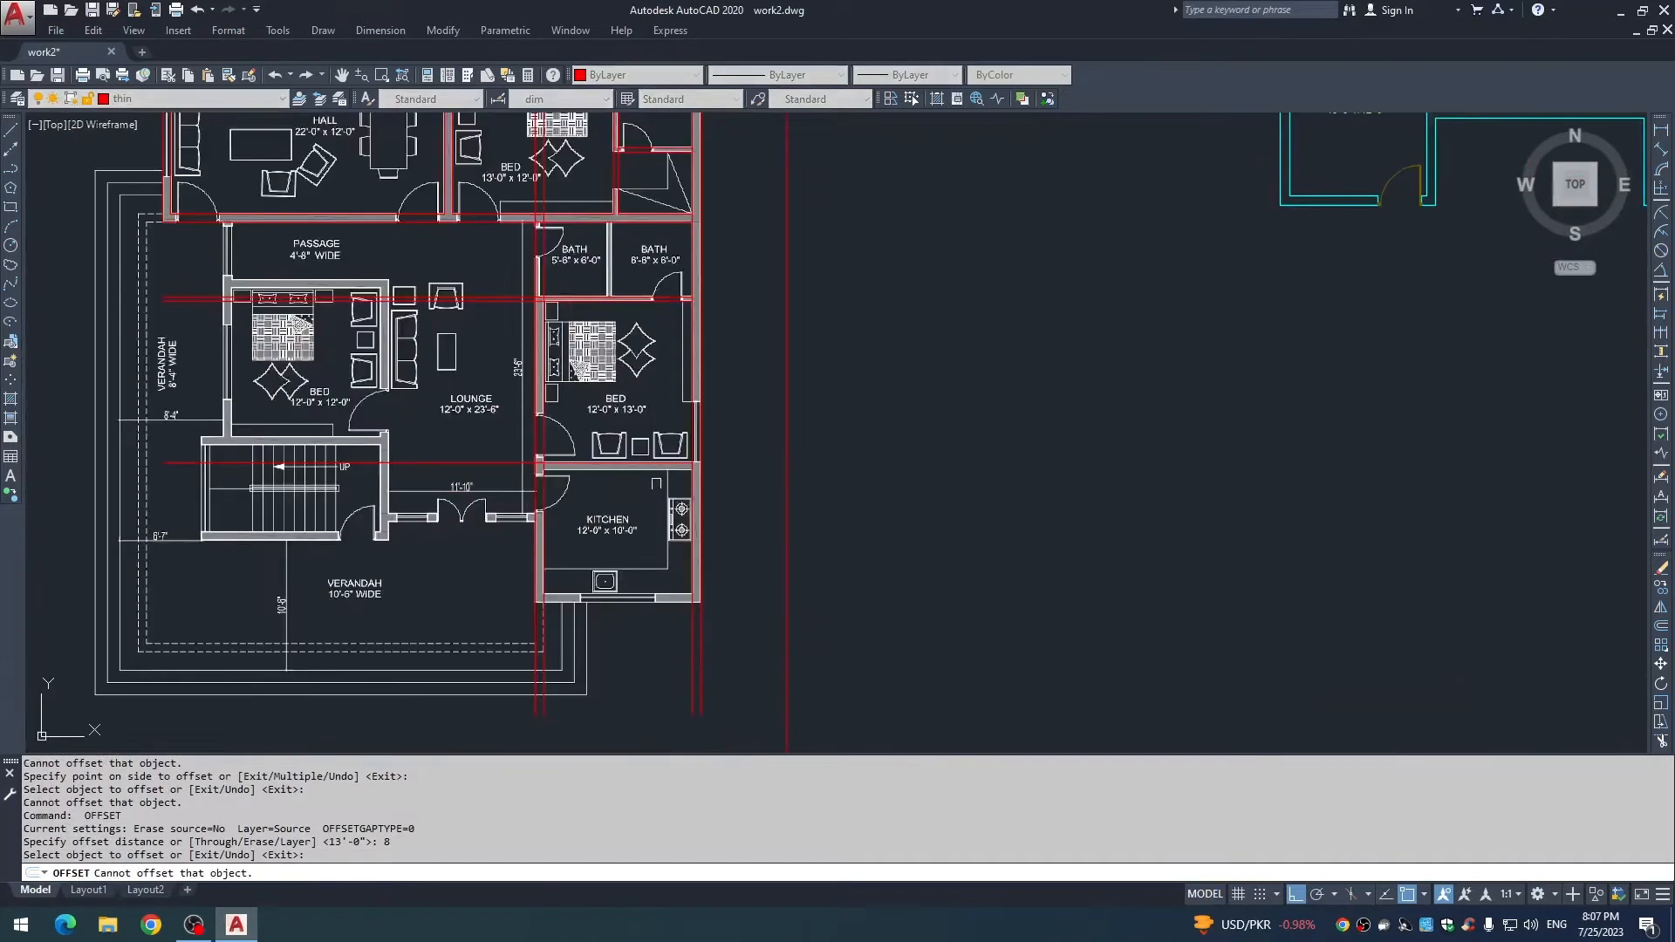
click(648, 464)
click(652, 561)
Offset the lower line of the bedroom-kitchen wall 10' south for the kitchen's south wall.
key(space)
key(space)
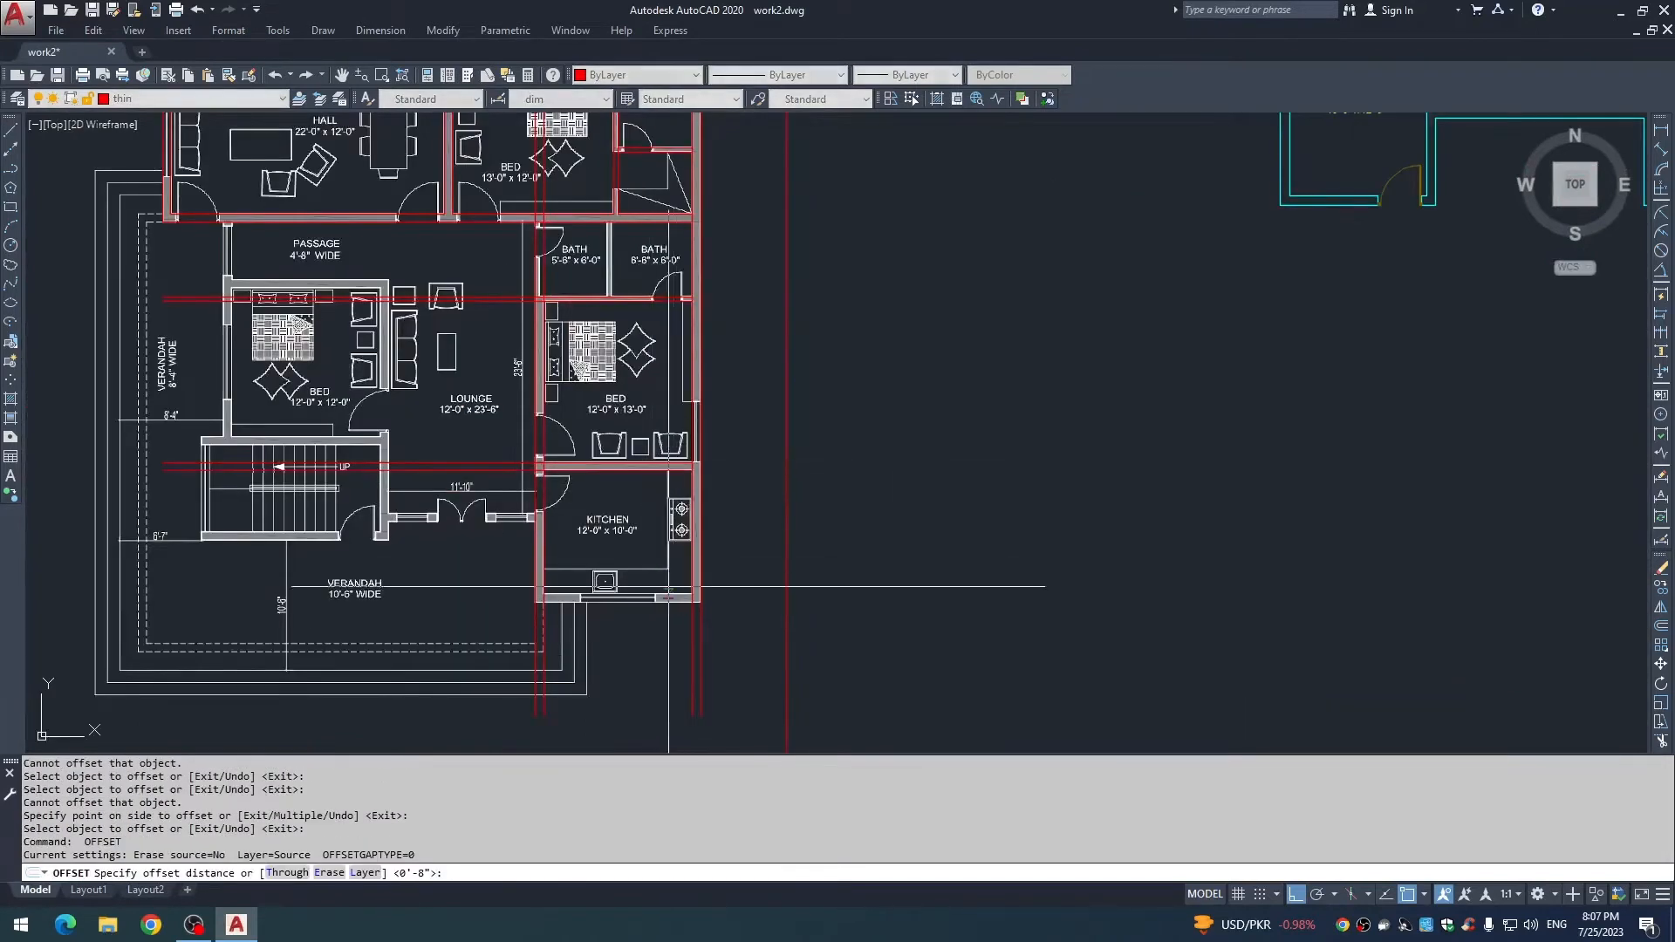
text(10')
key(space)
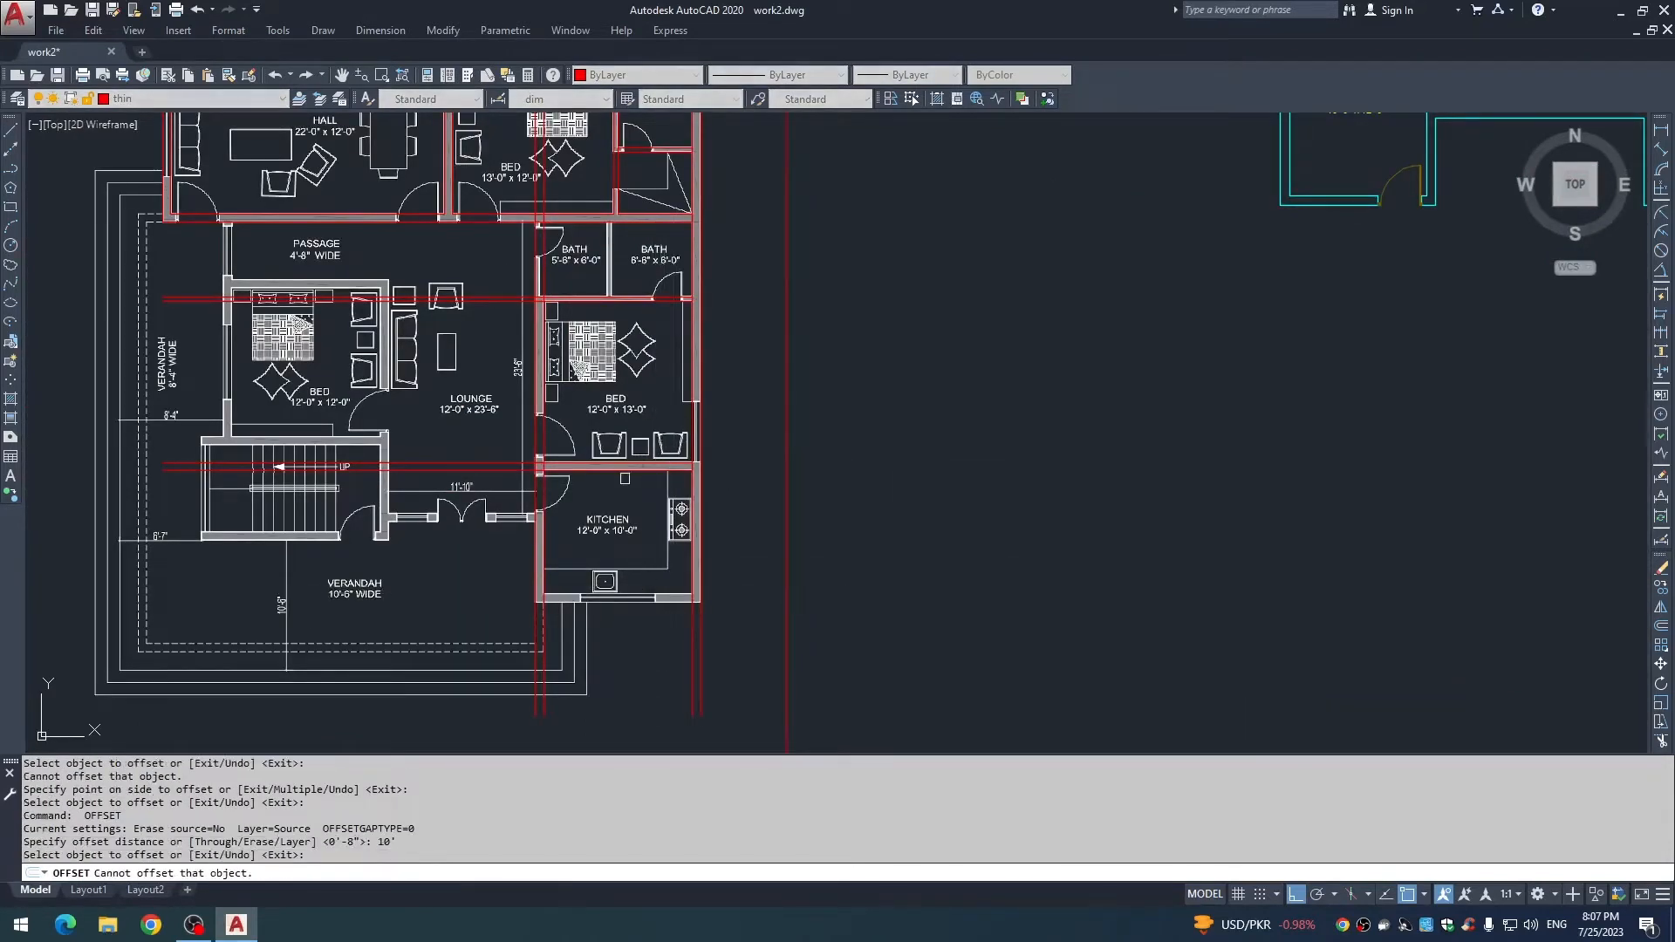
click(635, 470)
click(622, 526)
Offset the kitchen's inner south wall line 8" south for the wall thickness.
key(space)
key(space)
text(8)
key(space)
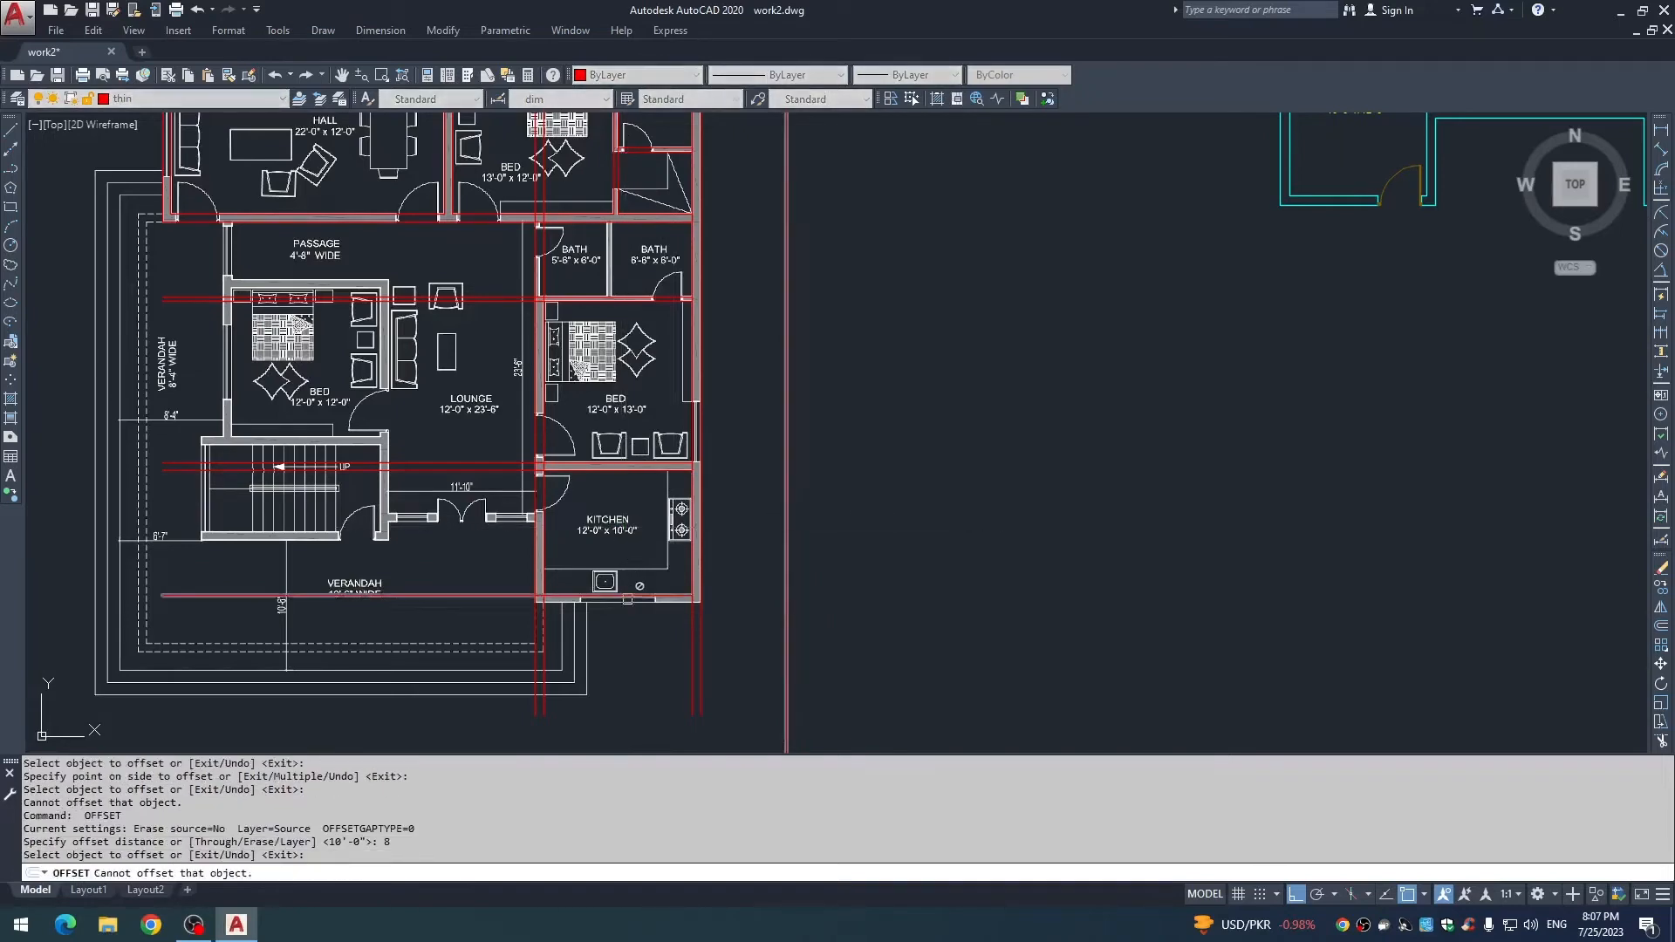
click(630, 596)
click(650, 639)
key(Escape)
Fillet the inner and outer south wall lines with the east wall lines to close the kitchen's southeast corner.
scroll(685, 607, up, 2)
text(f)
click(696, 571)
click(677, 588)
key(space)
click(686, 602)
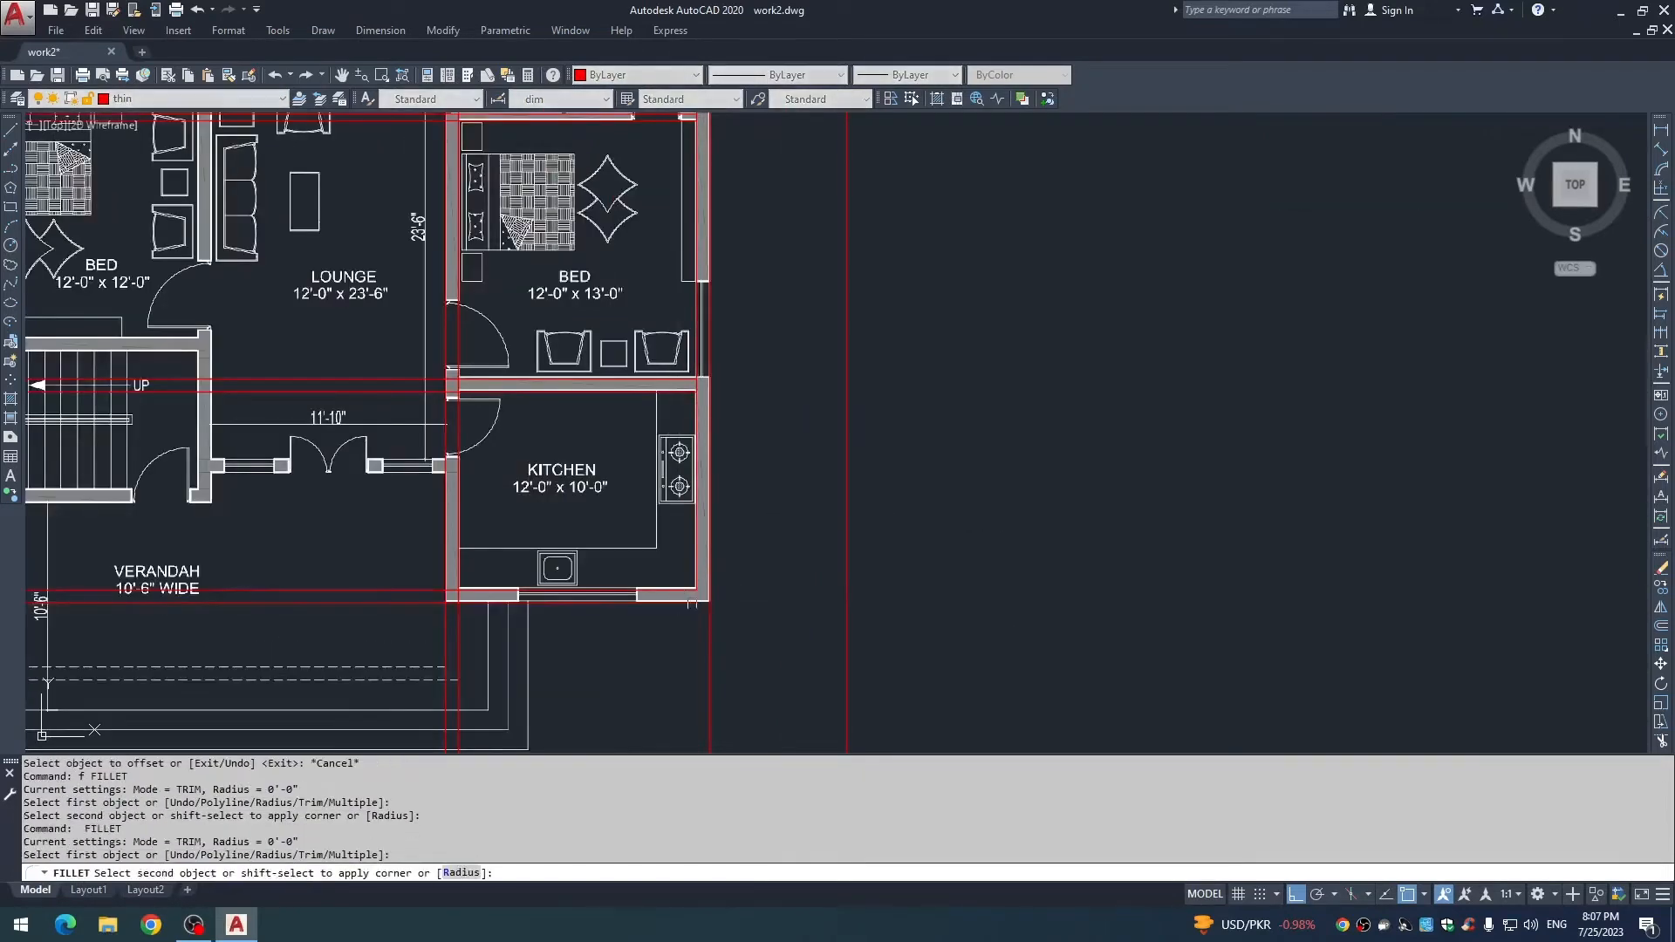
click(709, 579)
Fillet the inner and outer west wall lines with the south wall lines to close the kitchen's southwest corner.
key(space)
click(460, 580)
key(Escape)
key(space)
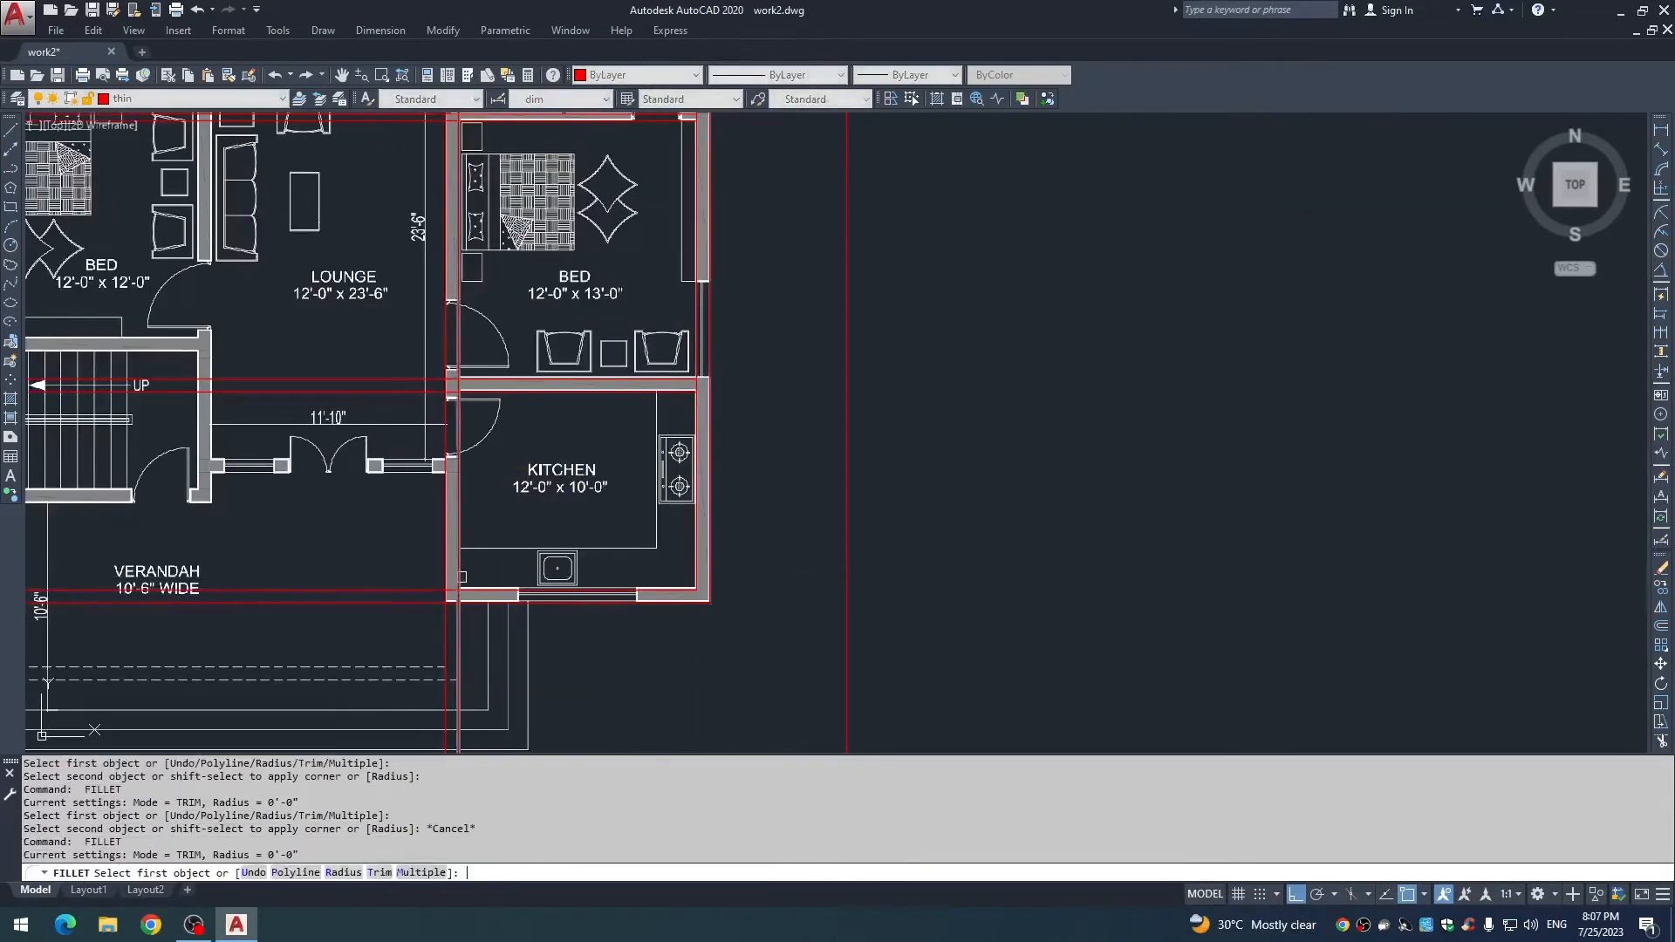
click(459, 577)
click(472, 590)
key(space)
click(465, 602)
key(Escape)
key(Escape)
key(Escape)
key(Escape)
key(Escape)
scroll(628, 534, down, 3)
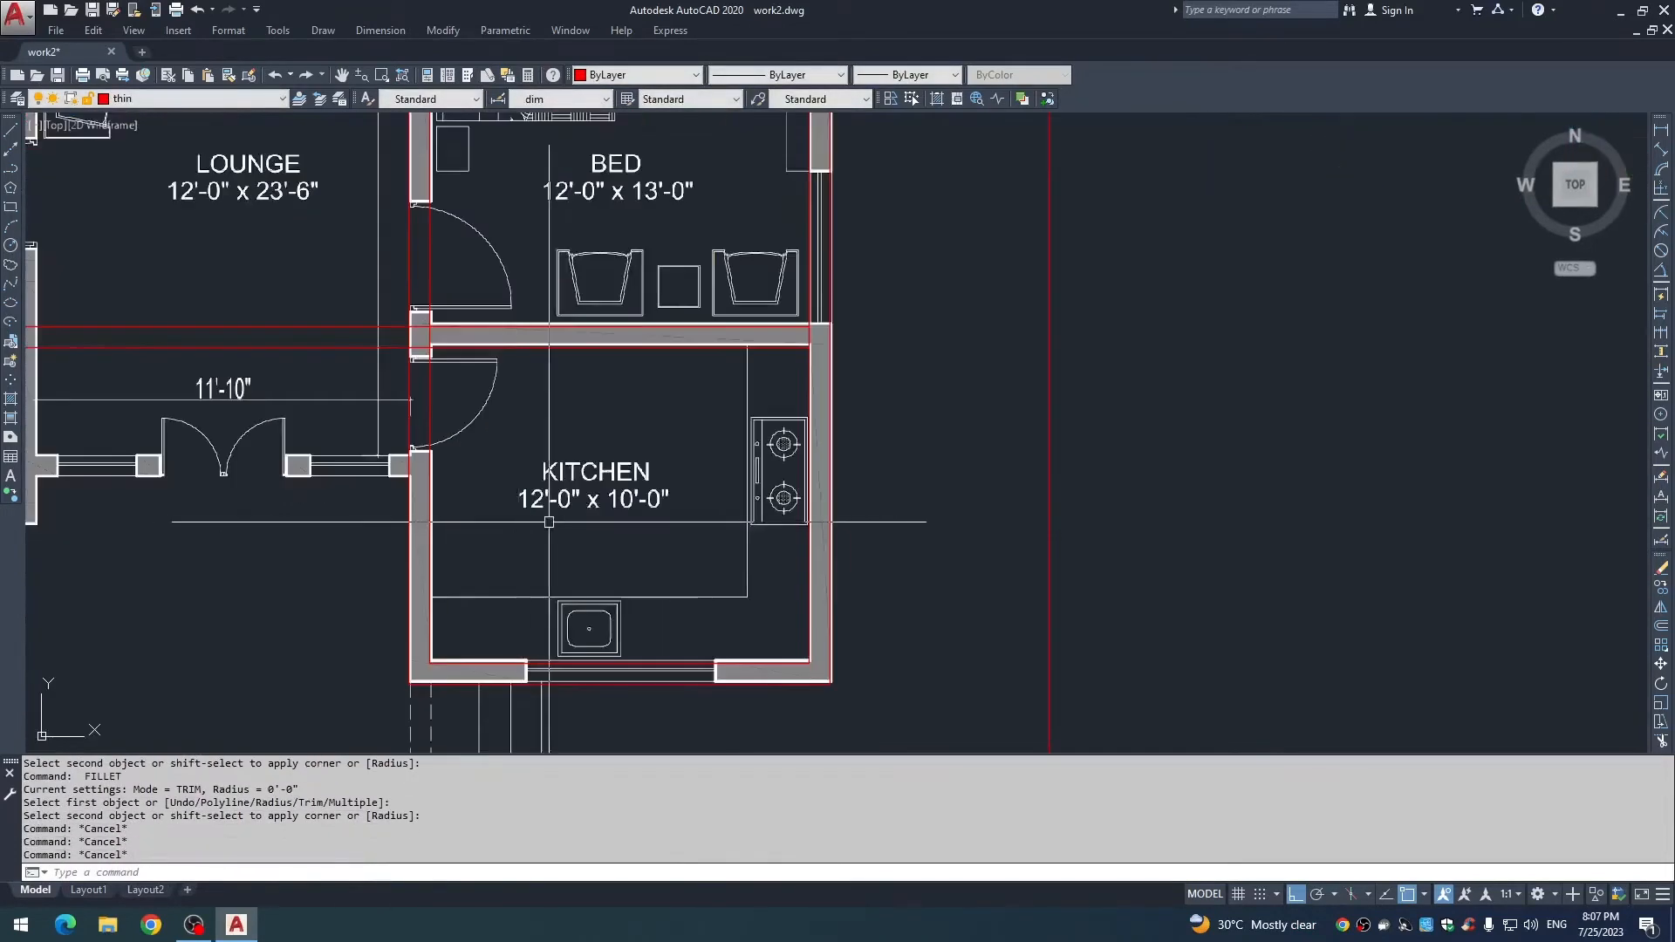
text(dli)
key(space)
scroll(622, 506, up, 2)
click(598, 446)
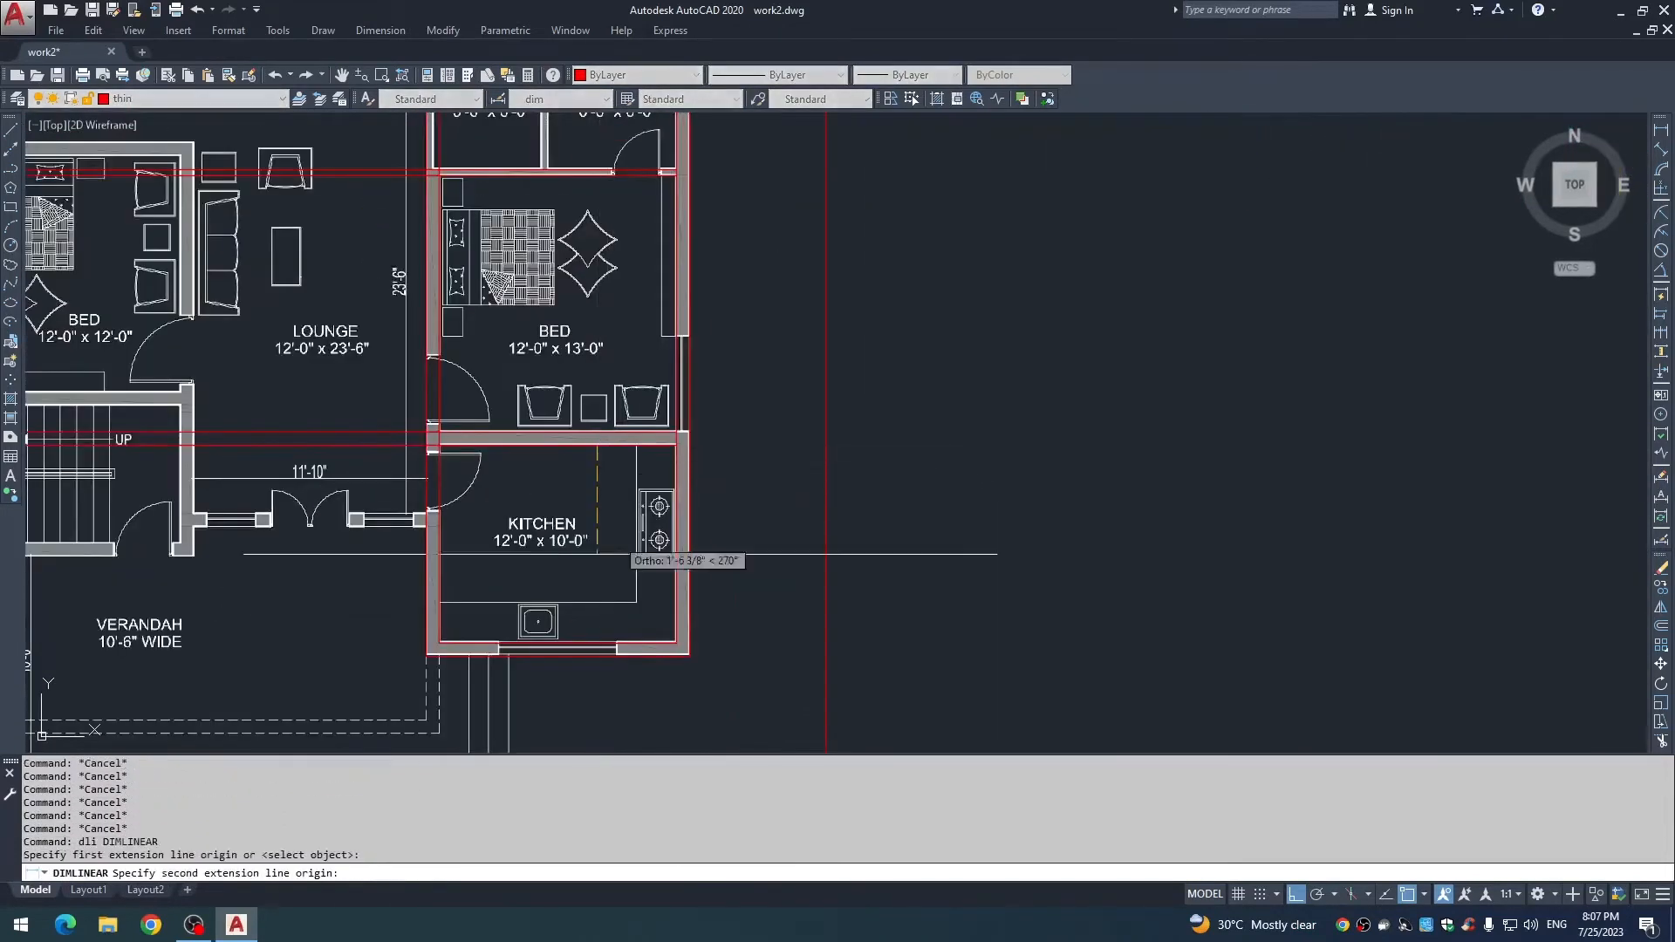
click(594, 644)
key(Escape)
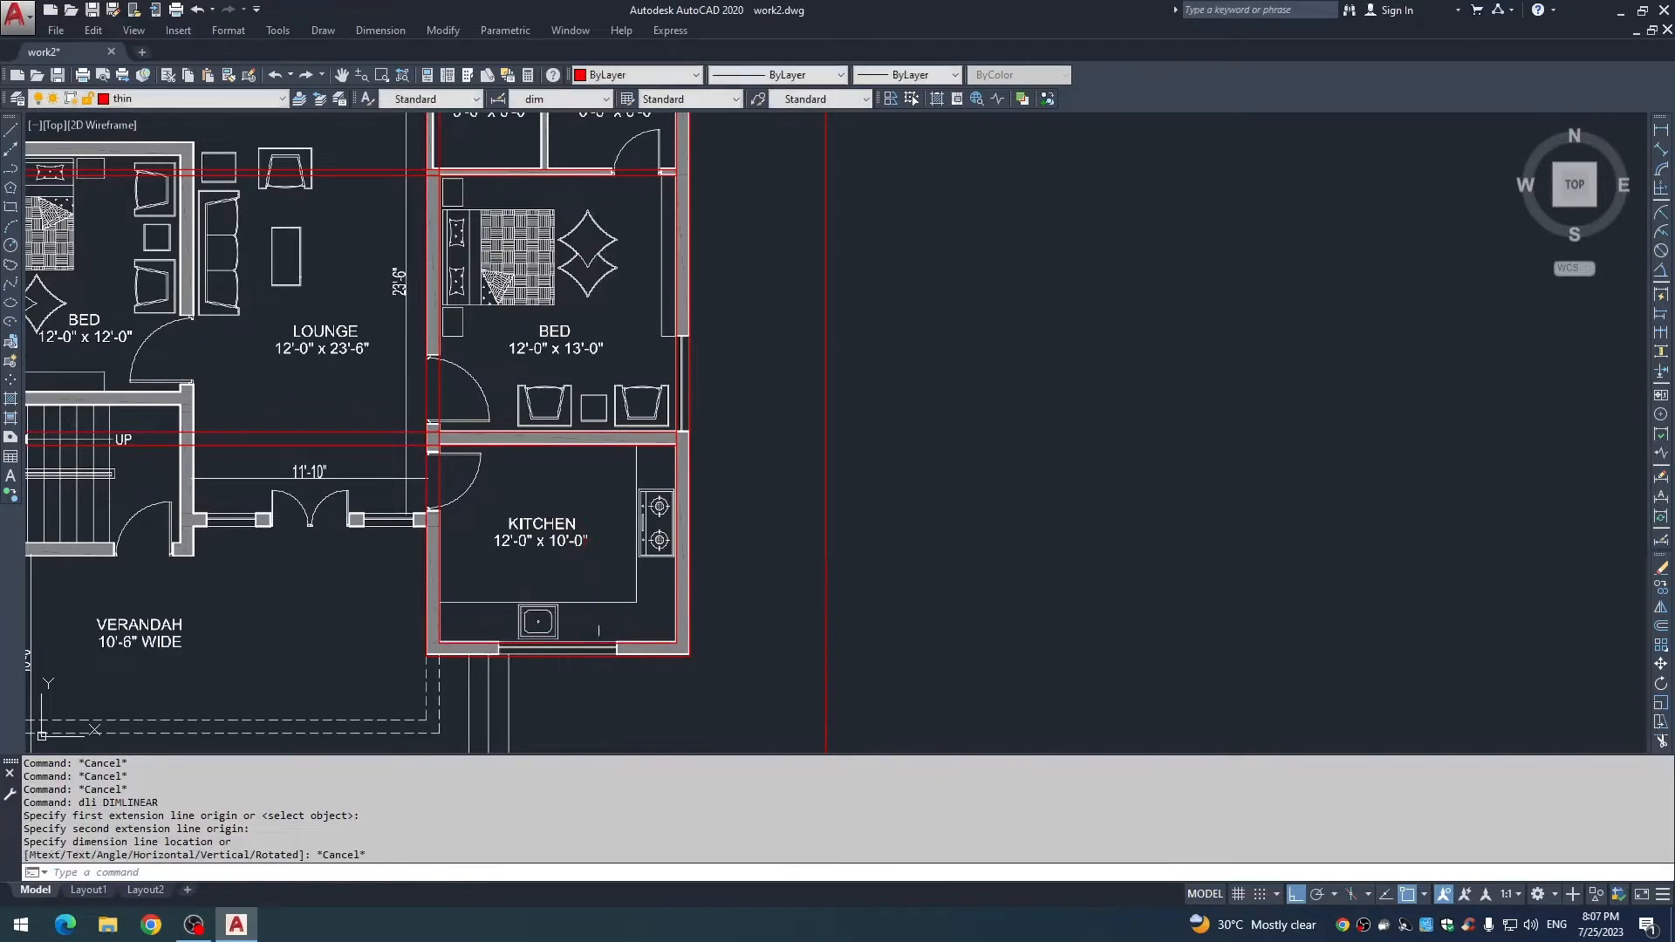
key(space)
click(597, 644)
key(Escape)
Place a vertical linear dimension between the kitchen's south and north inner wall lines.
key(space)
click(597, 644)
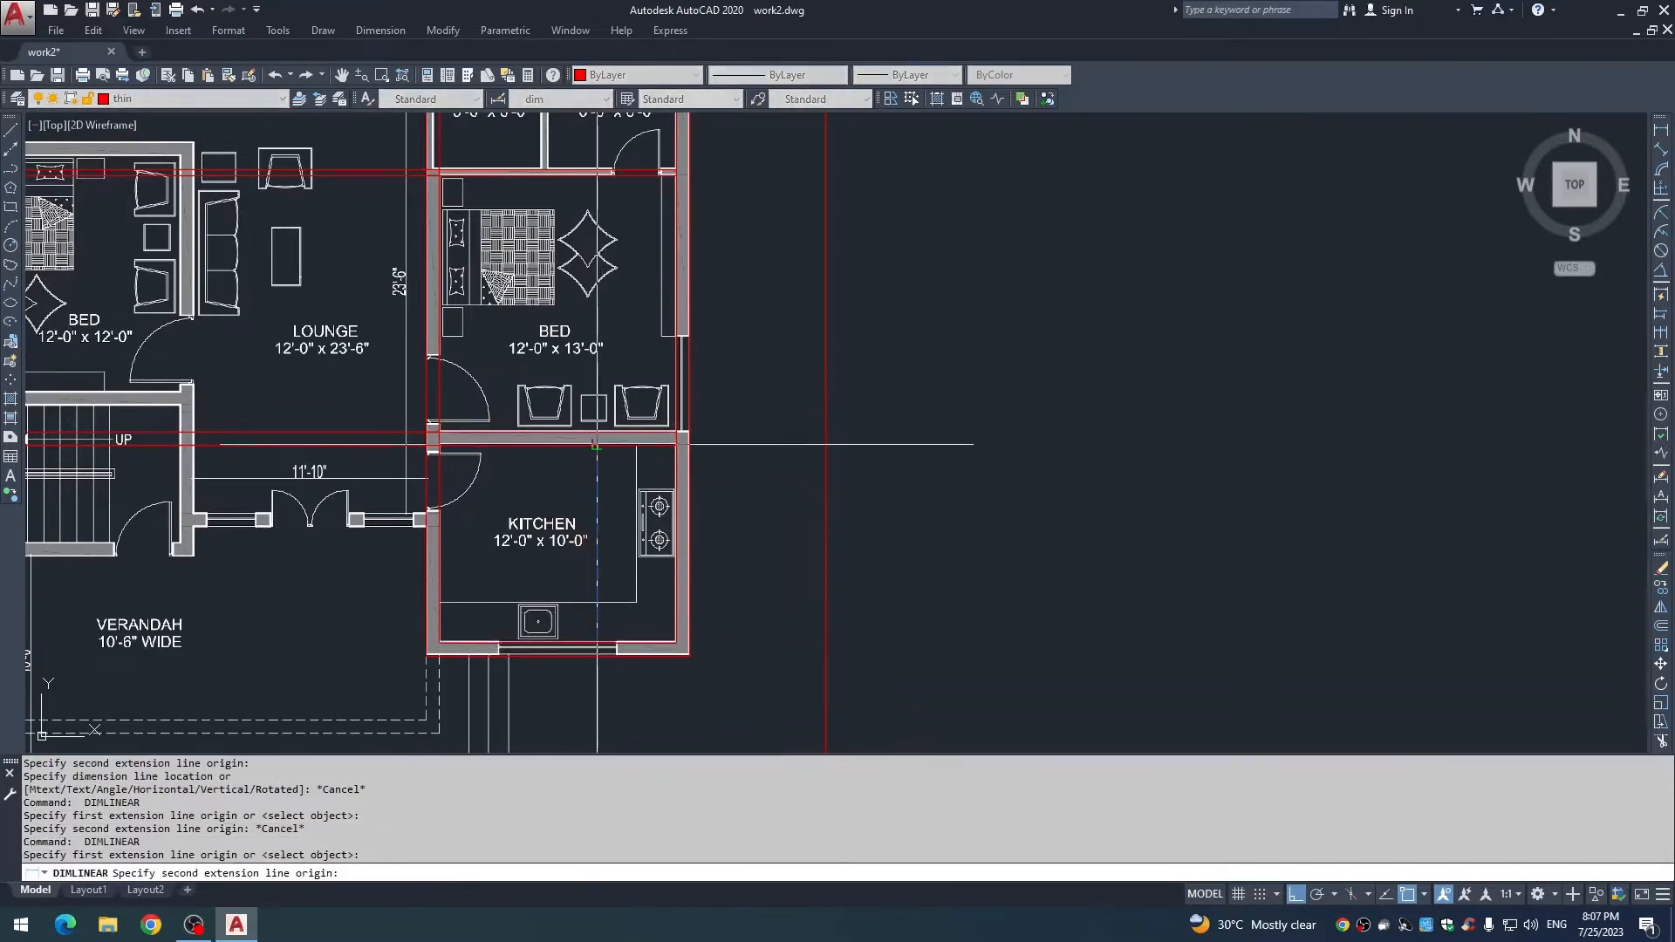
click(597, 445)
click(609, 498)
scroll(615, 526, up, 4)
key(Escape)
Stretch the upper end of the kitchen's vertical dimension onto the traced inner north wall line.
middle_drag(610, 606, 601, 390)
scroll(586, 580, up, 4)
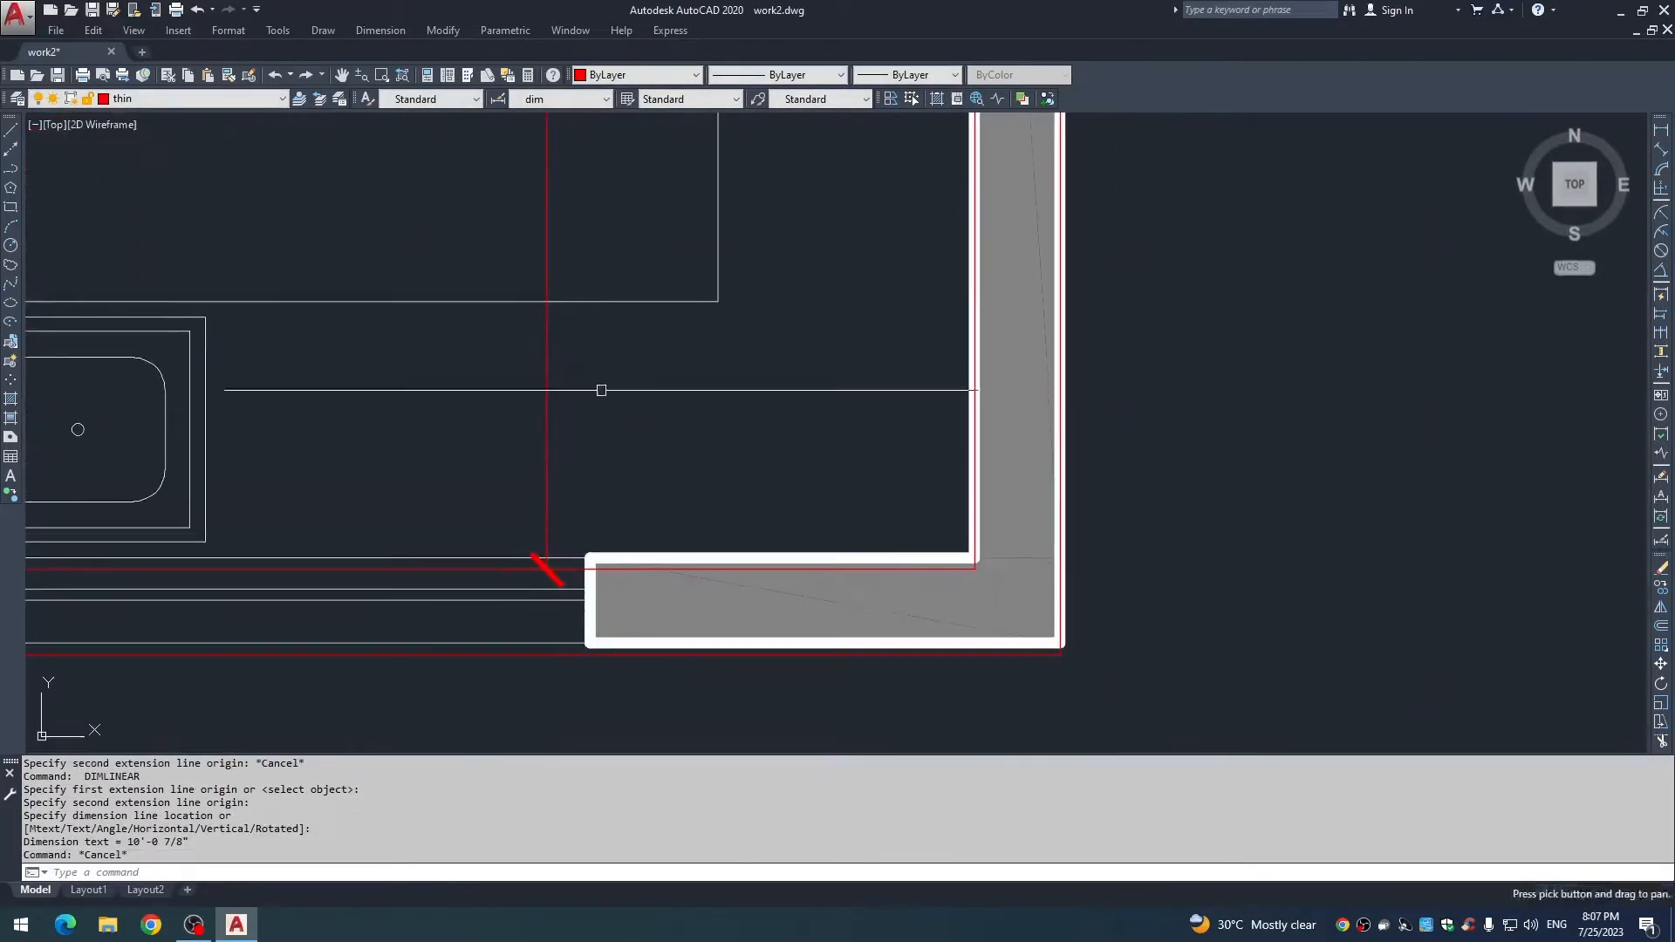
click(585, 436)
click(467, 463)
scroll(589, 320, down, 6)
middle_drag(584, 325, 583, 521)
scroll(562, 252, up, 8)
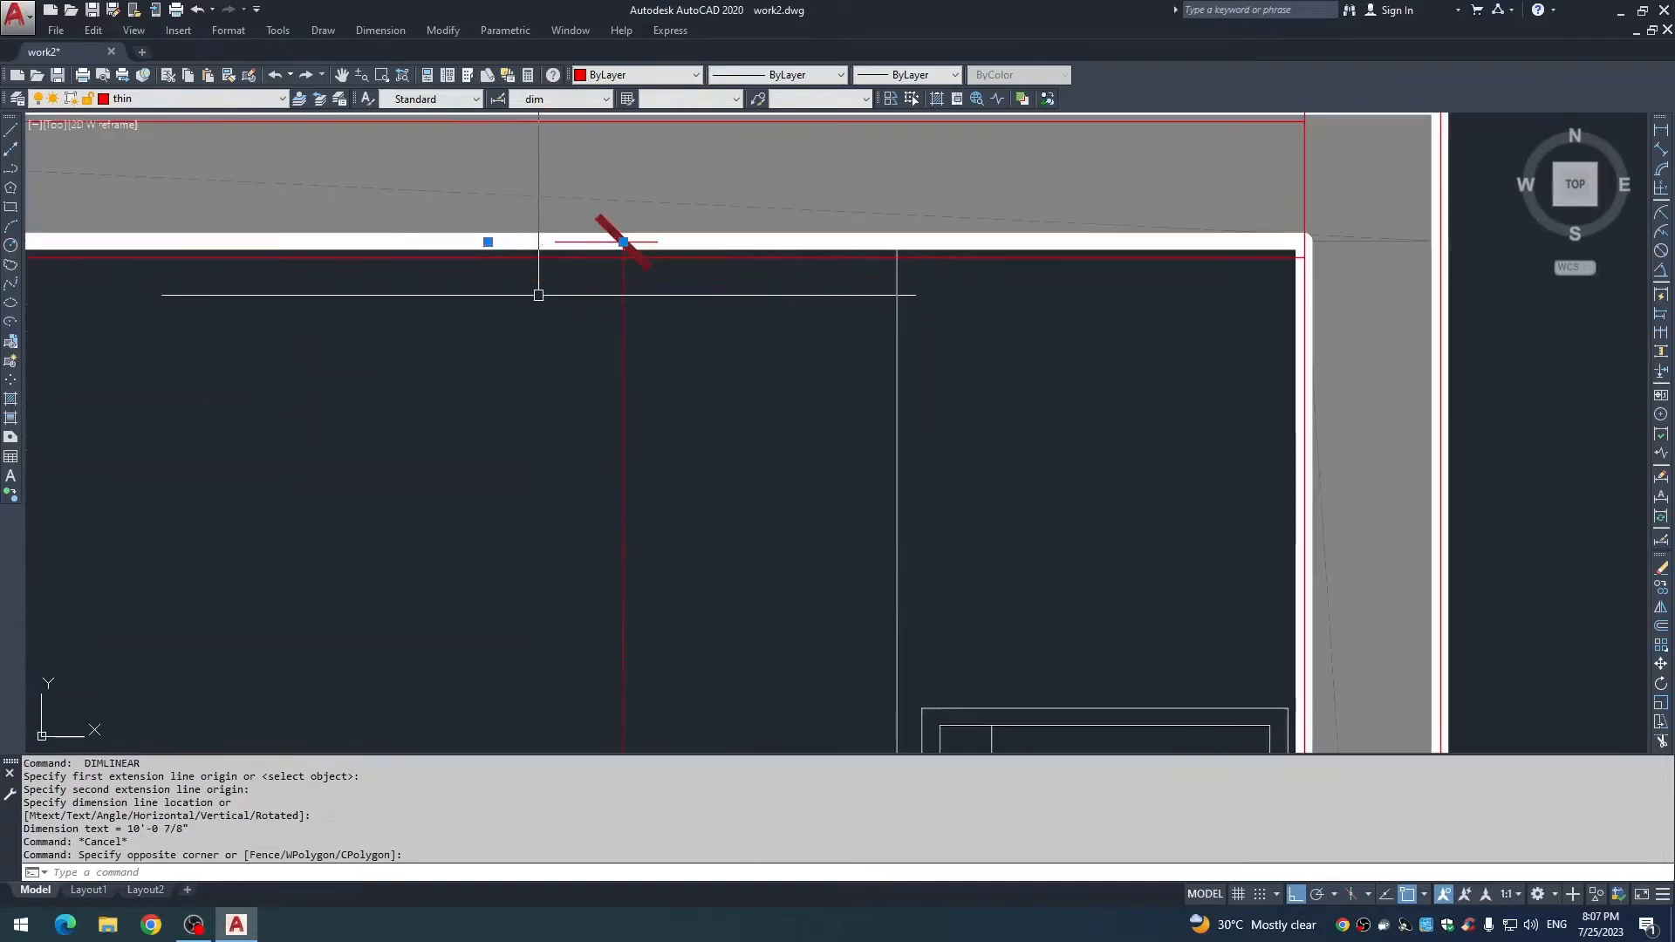
click(623, 241)
scroll(586, 390, down, 5)
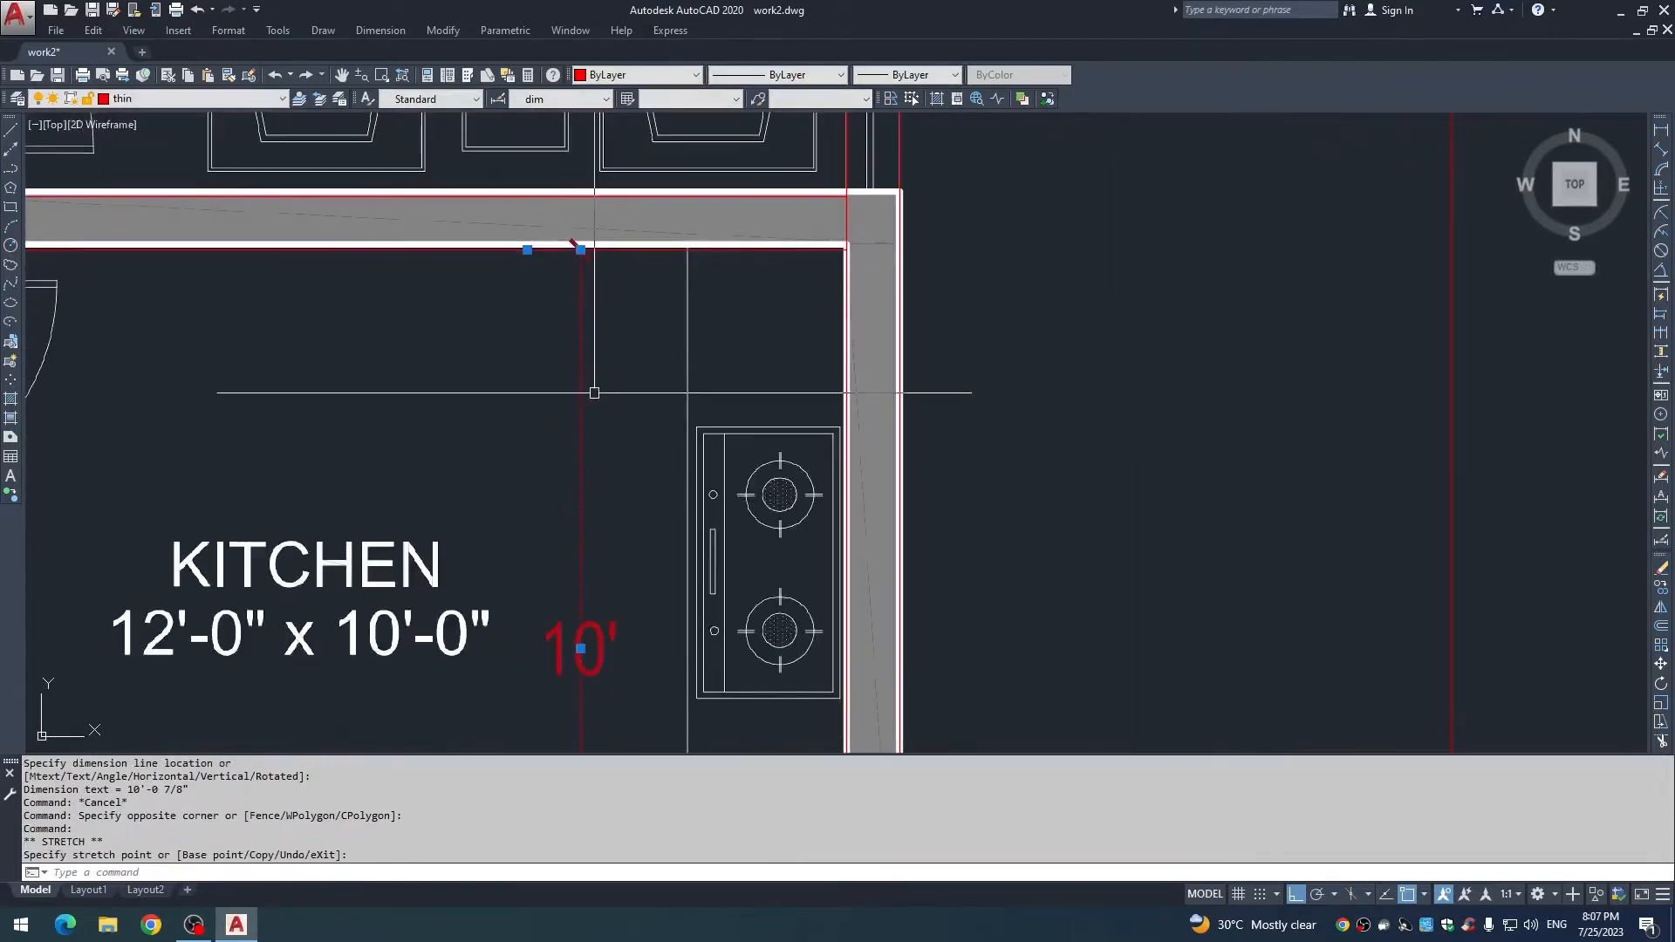
scroll(580, 426, up, 3)
key(Escape)
scroll(580, 426, down, 5)
key(Escape)
key(Escape)
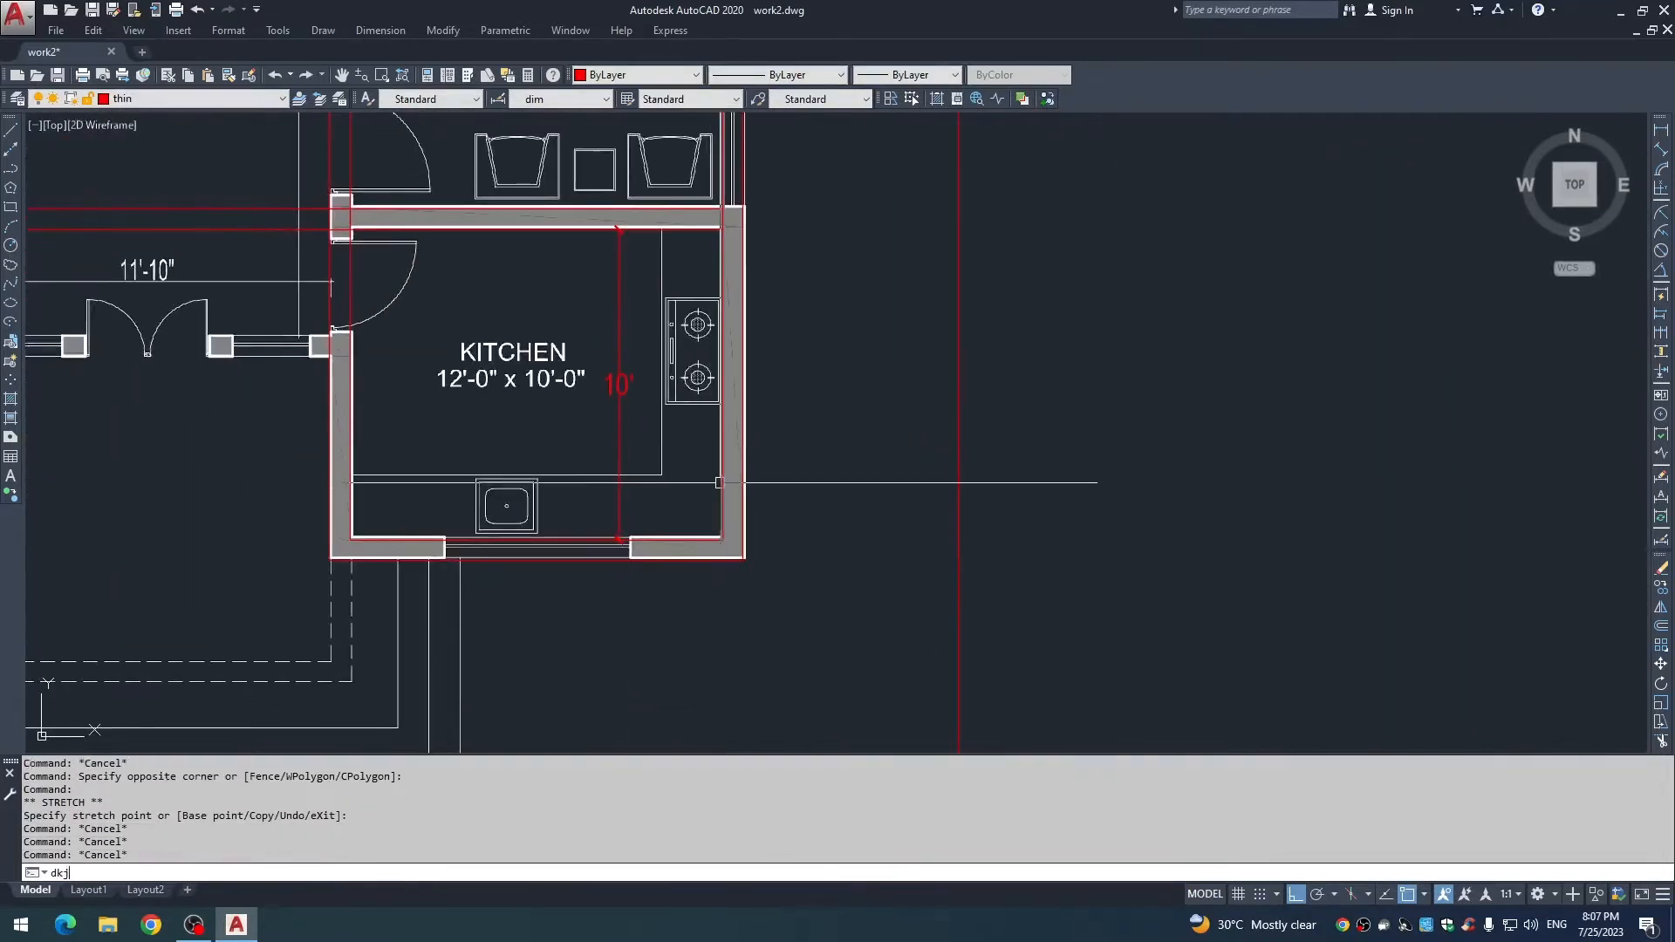
Place a horizontal linear dimension between the kitchen's east and west inner wall lines.
text(u)
key(Escape)
text(dli)
key(Return)
scroll(718, 478, up, 4)
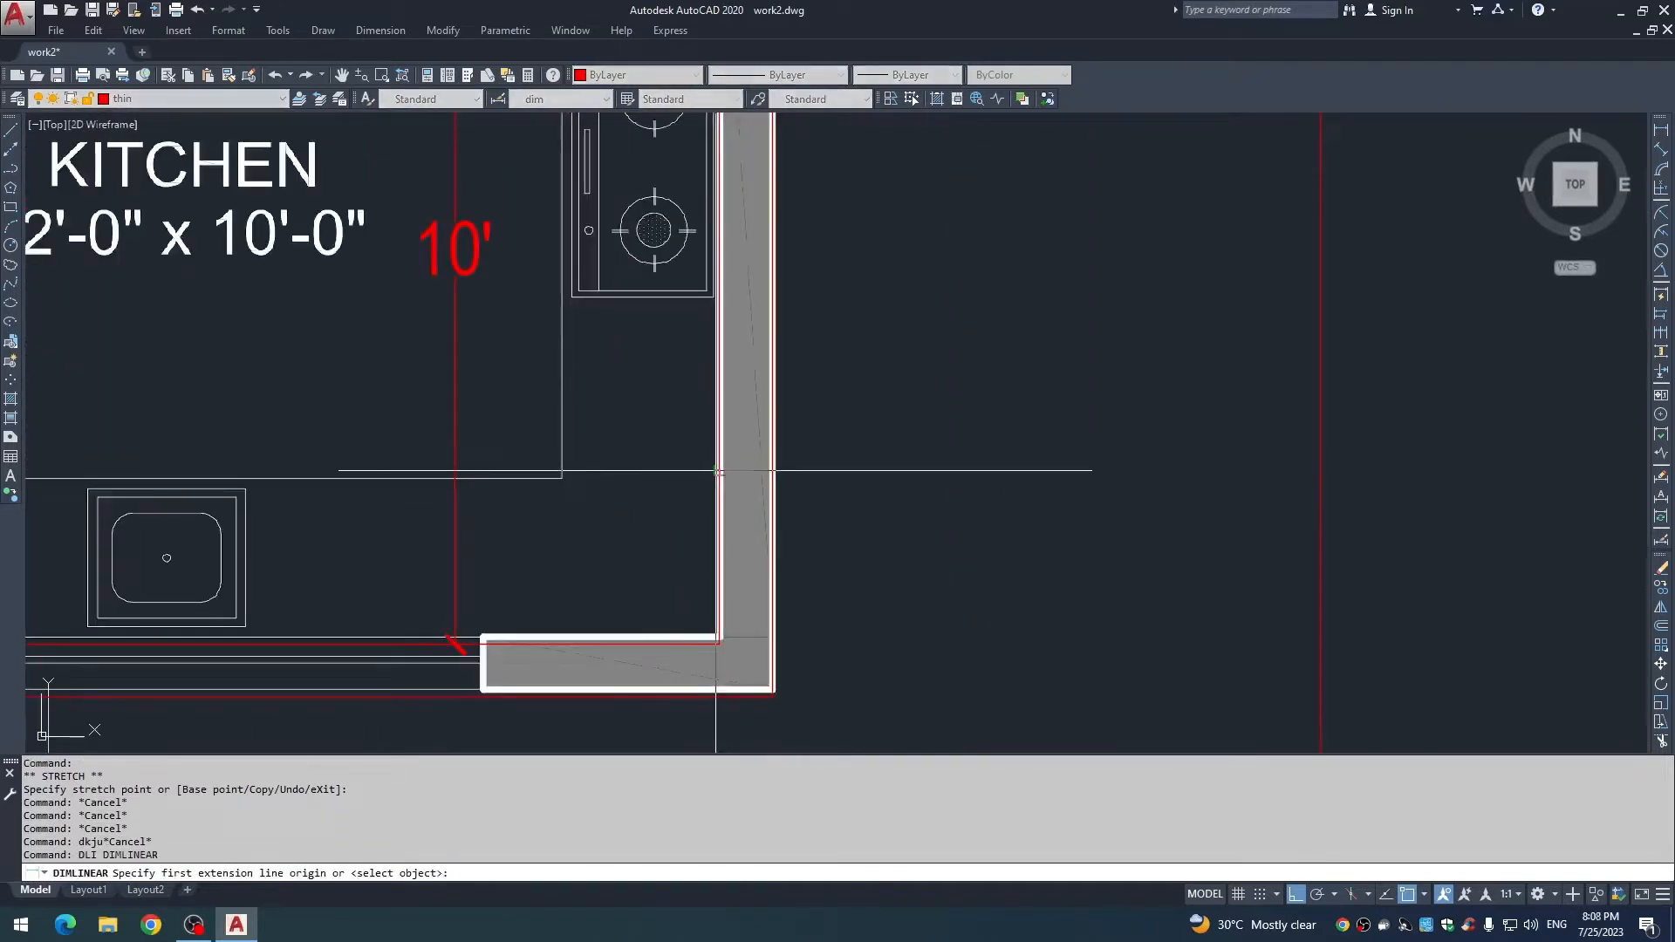
click(718, 472)
scroll(718, 471, down, 3)
scroll(404, 493, up, 2)
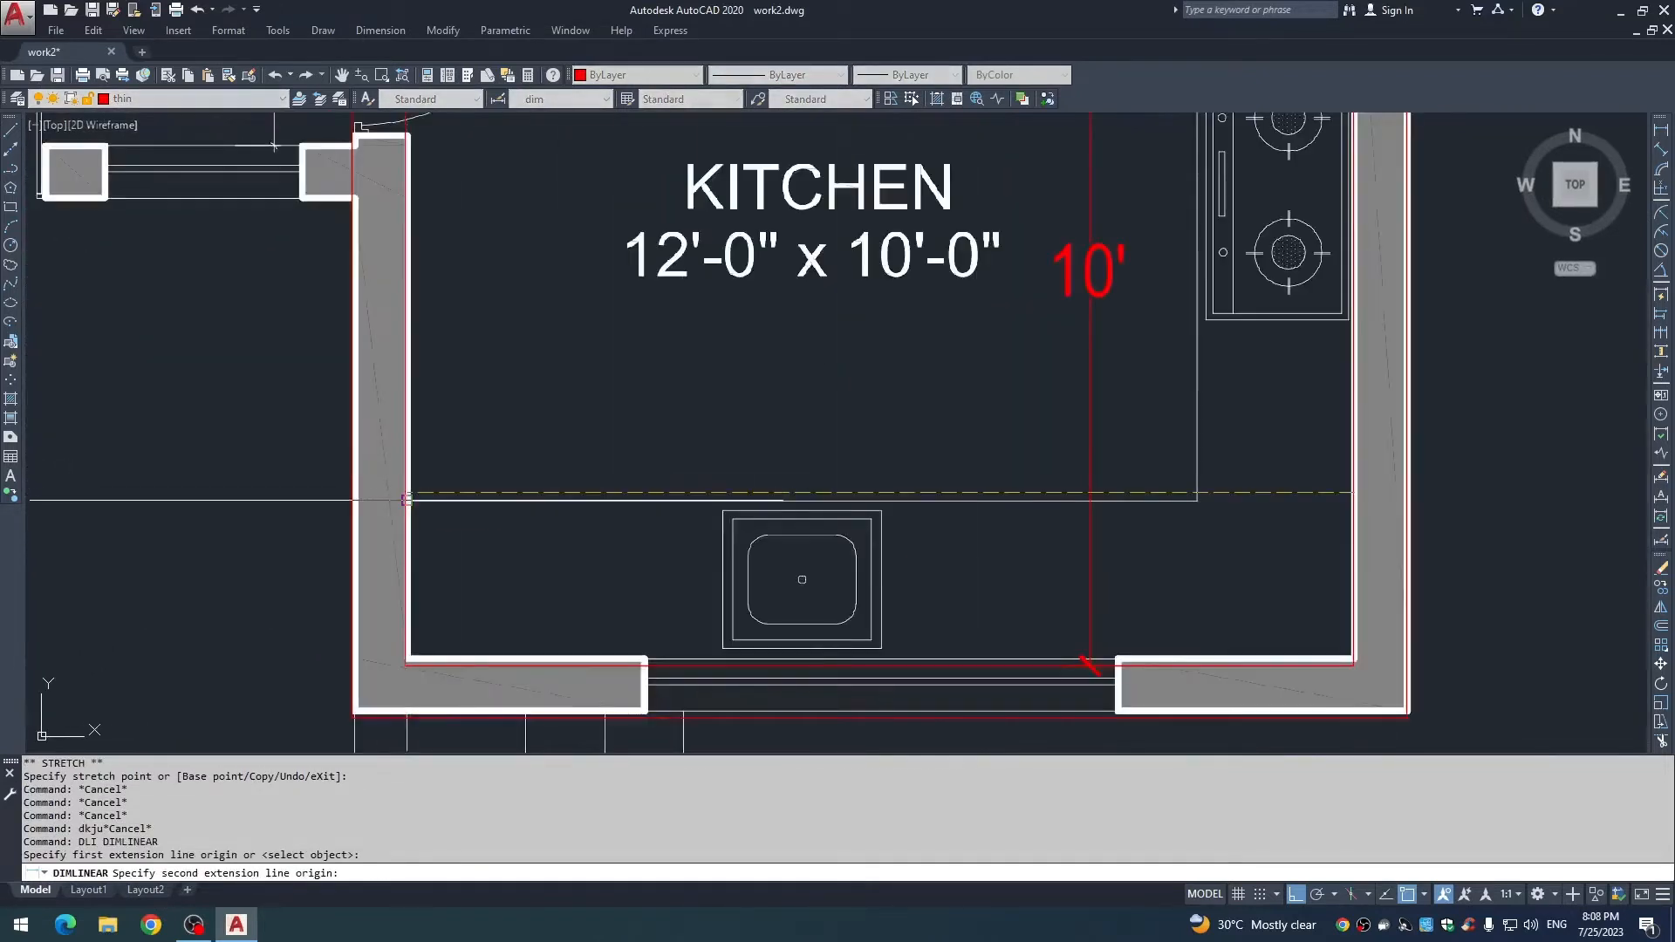
click(404, 493)
click(770, 467)
key(Escape)
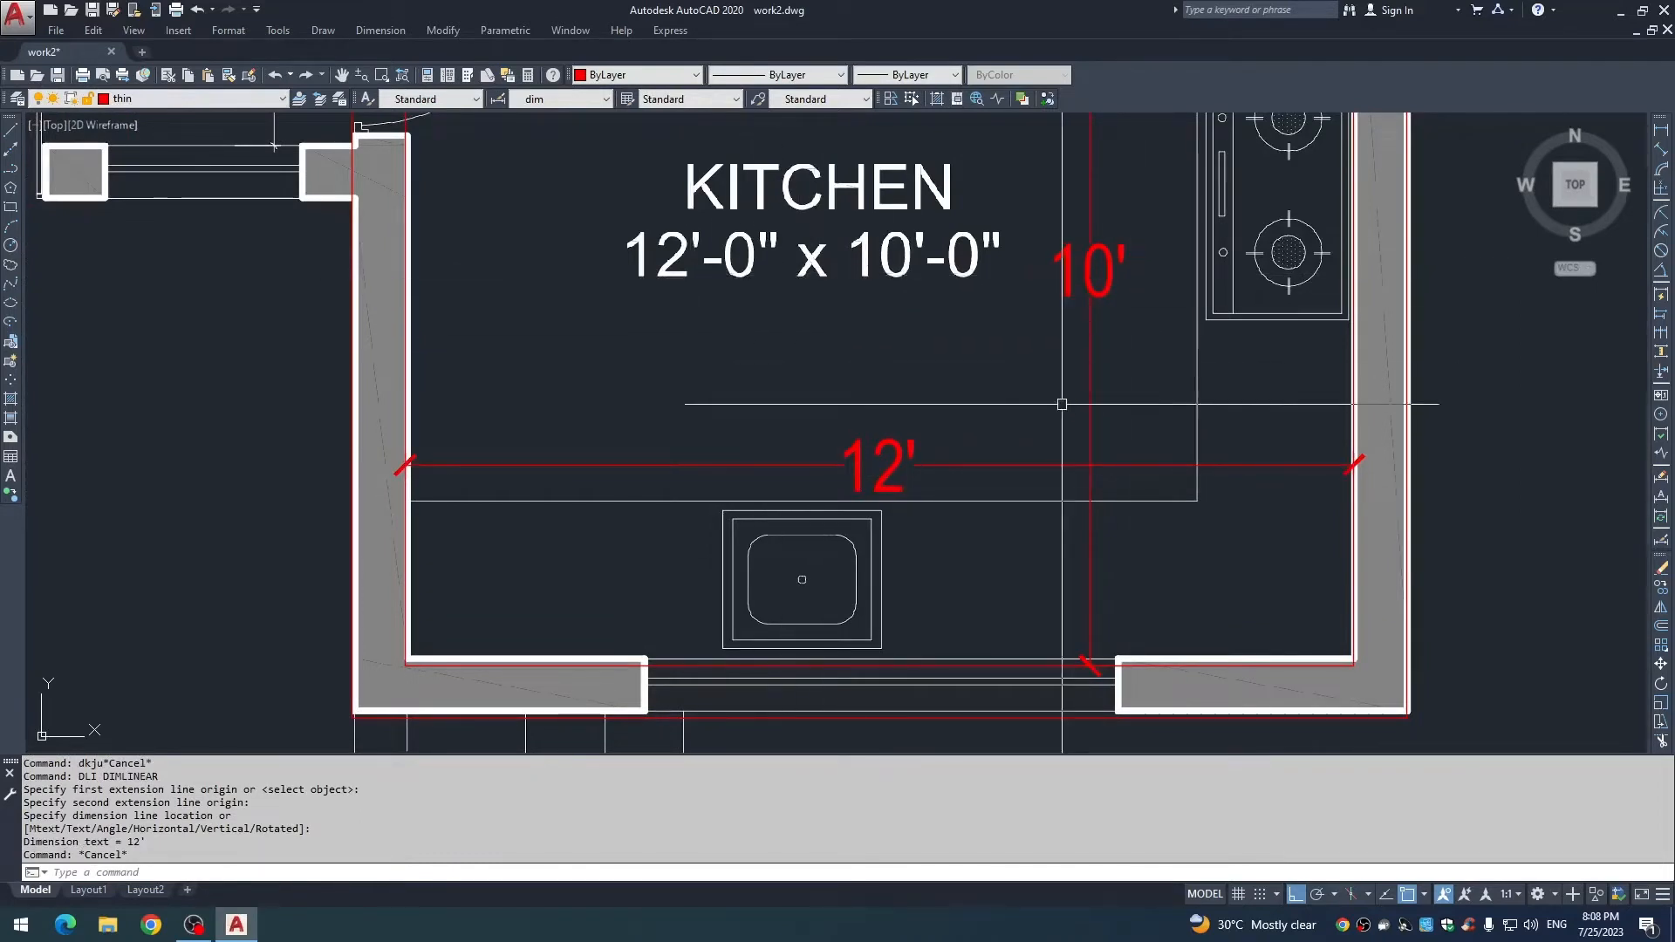
Erase the kitchen's vertical and horizontal check dimensions.
scroll(951, 393, down, 2)
middle_drag(951, 393, 691, 469)
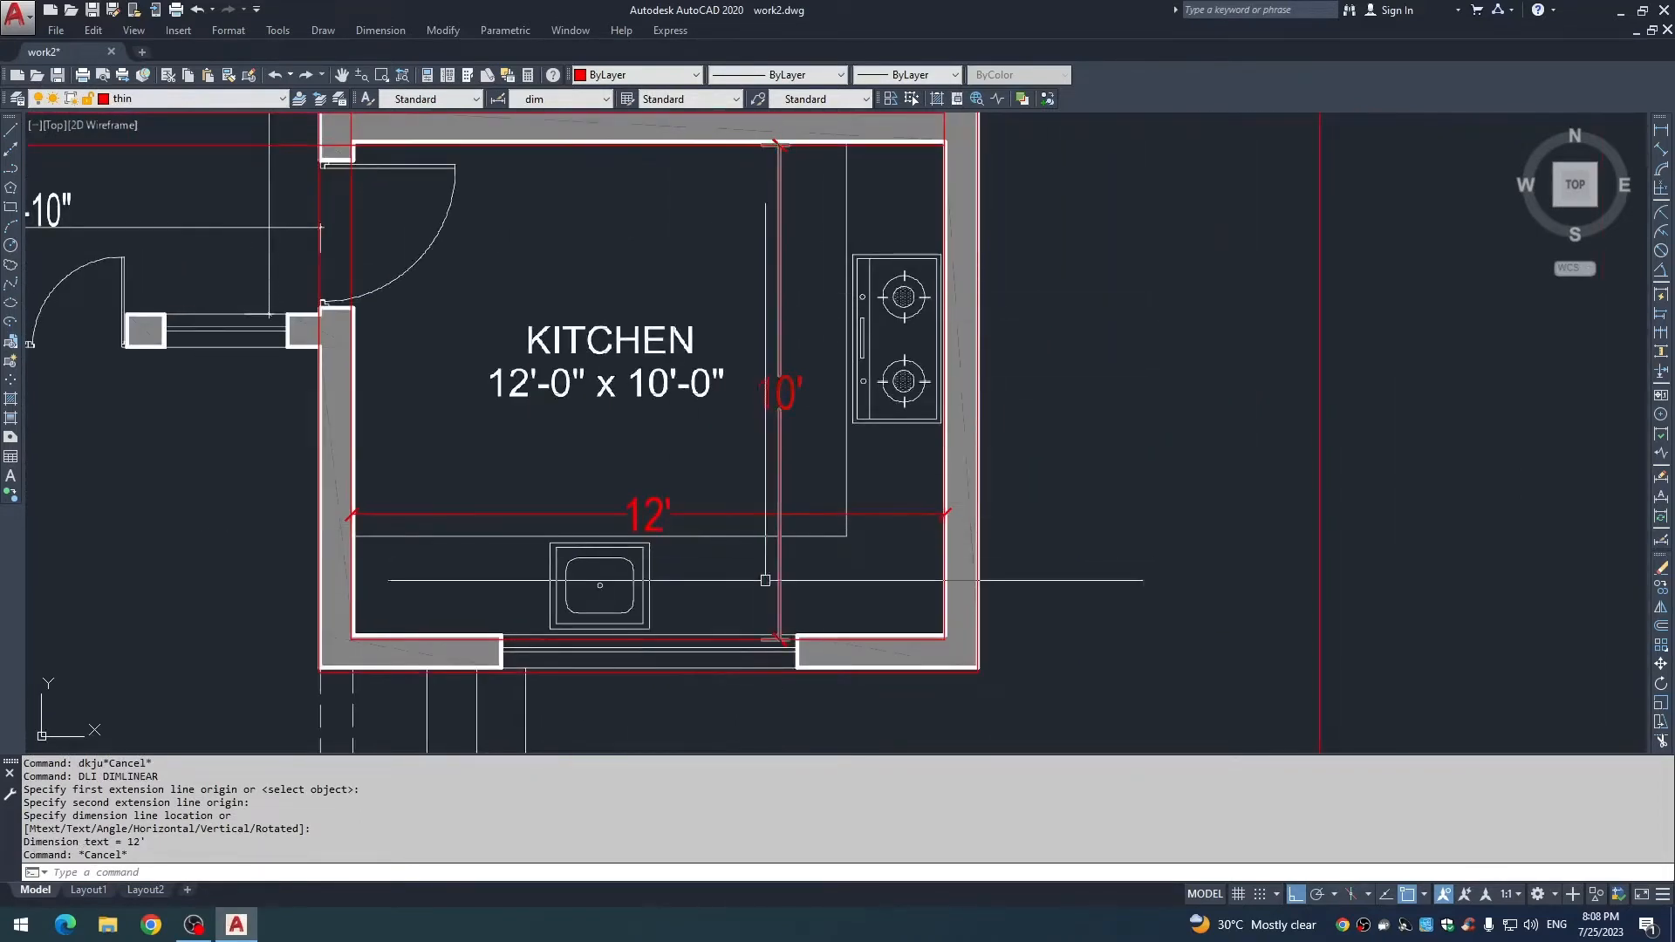
key(Escape)
click(803, 482)
click(756, 521)
text(e)
key(space)
scroll(717, 570, down, 6)
key(Escape)
key(Escape)
middle_drag(677, 344, 679, 378)
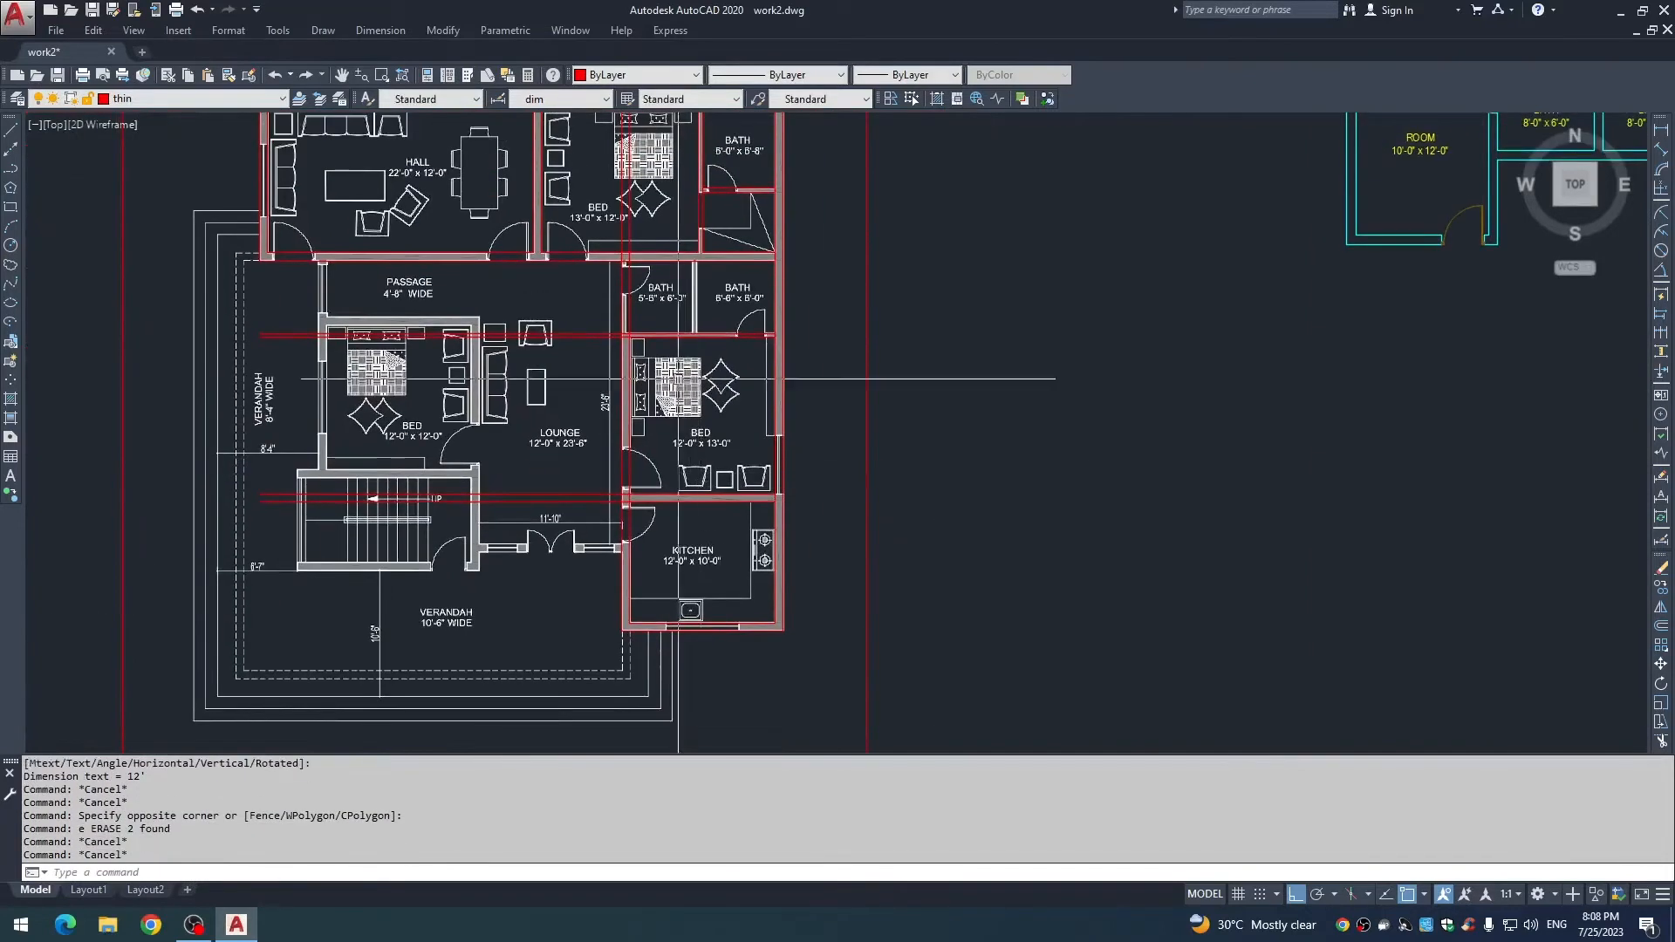
Trim the horizontal wall lines between the baths and the bedroom where they run west past the lounge wall.
scroll(678, 379, up, 2)
key(Escape)
key(Escape)
scroll(602, 392, up, 4)
text(tr)
key(space)
click(627, 446)
key(space)
click(575, 422)
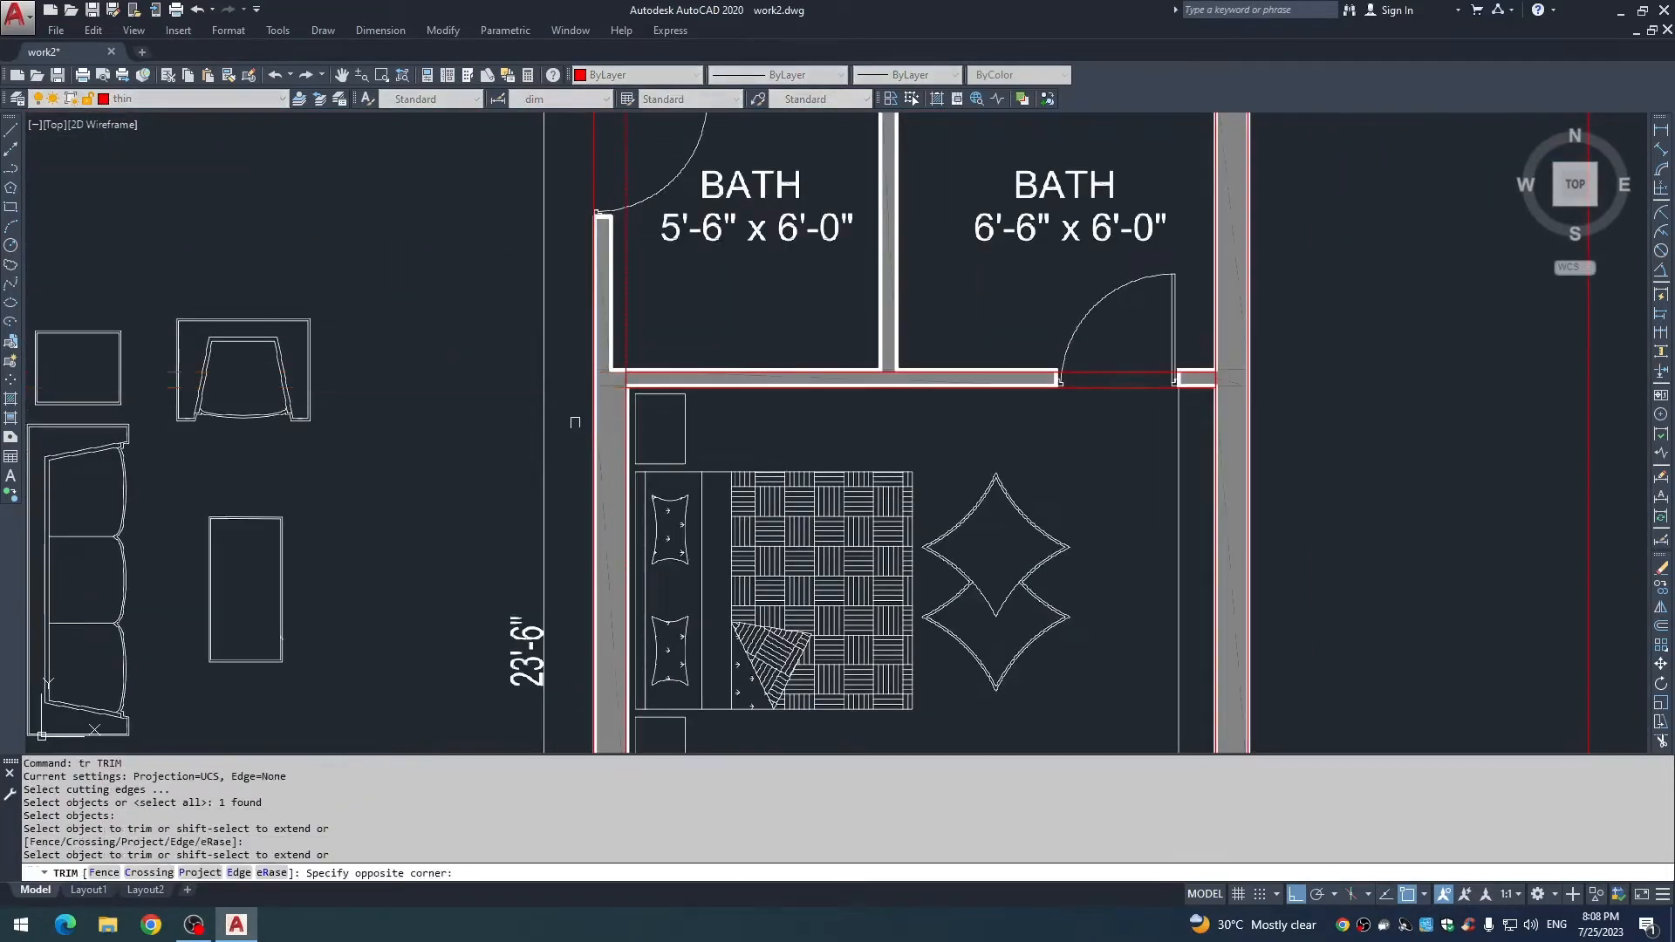
key(Escape)
Offset the inner line of the lounge's east wall 4 inches west to trace the thinner bath wall.
scroll(597, 527, down, 2)
scroll(623, 415, up, 2)
key(Escape)
key(Escape)
text(o)
key(space)
text(4)
key(space)
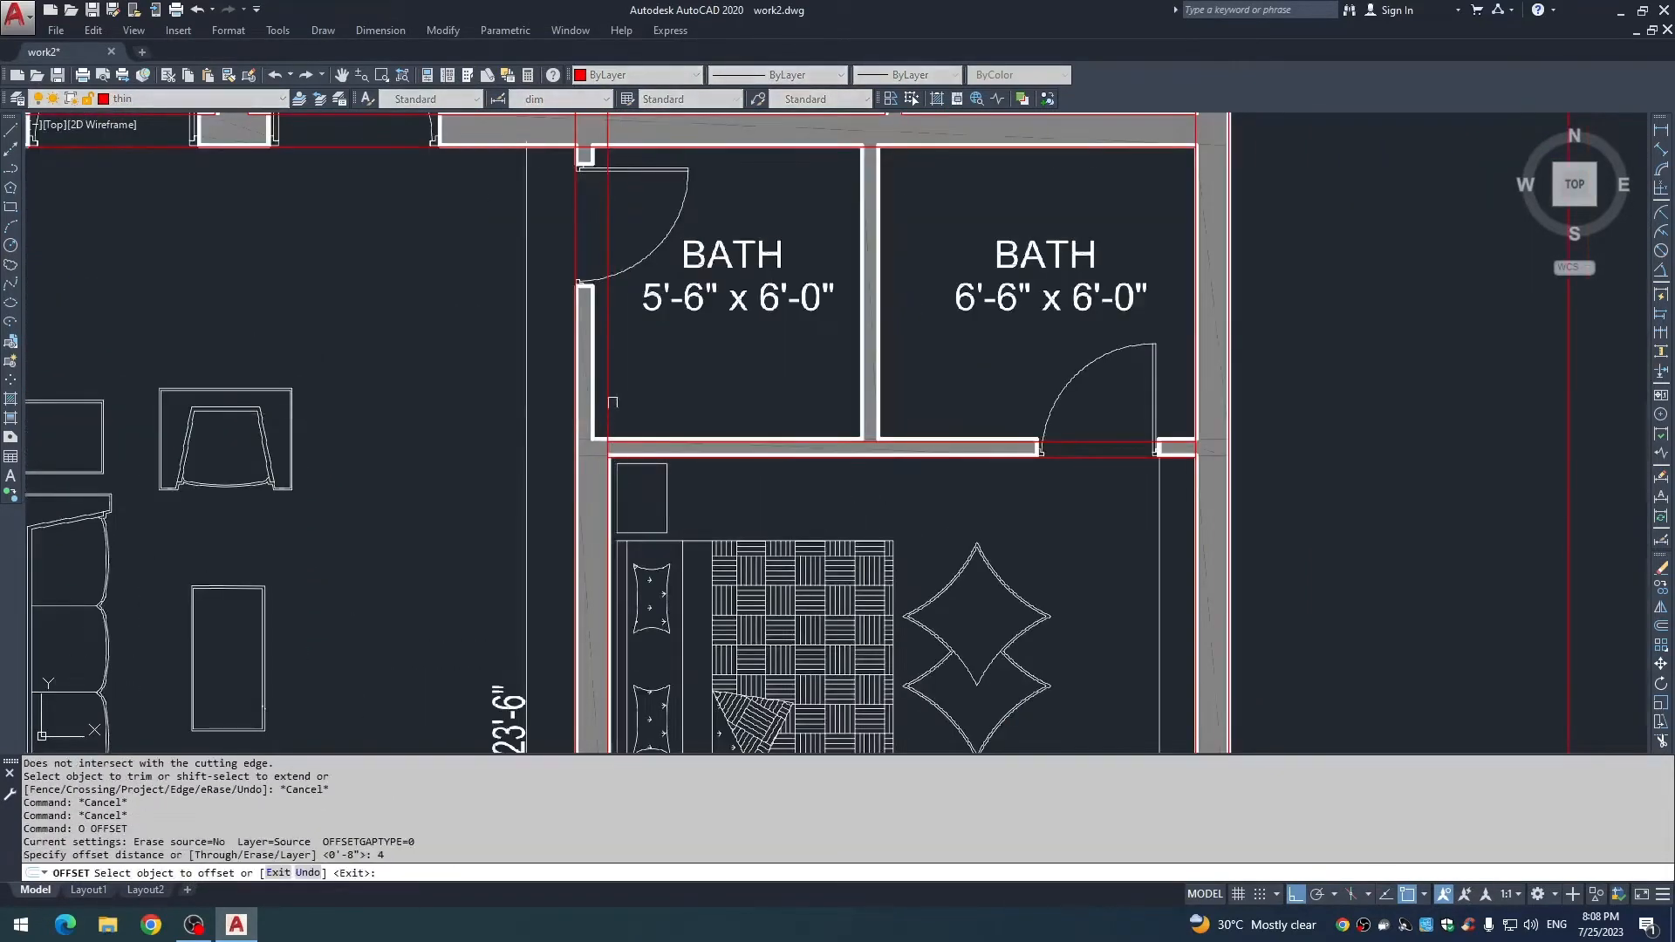
click(611, 402)
click(583, 394)
key(Escape)
Fillet the west bath's and lower bedroom's vertical wall lines with the matching horizontal lines of the wall between them.
text(f)
key(space)
click(592, 415)
click(621, 442)
key(Escape)
key(space)
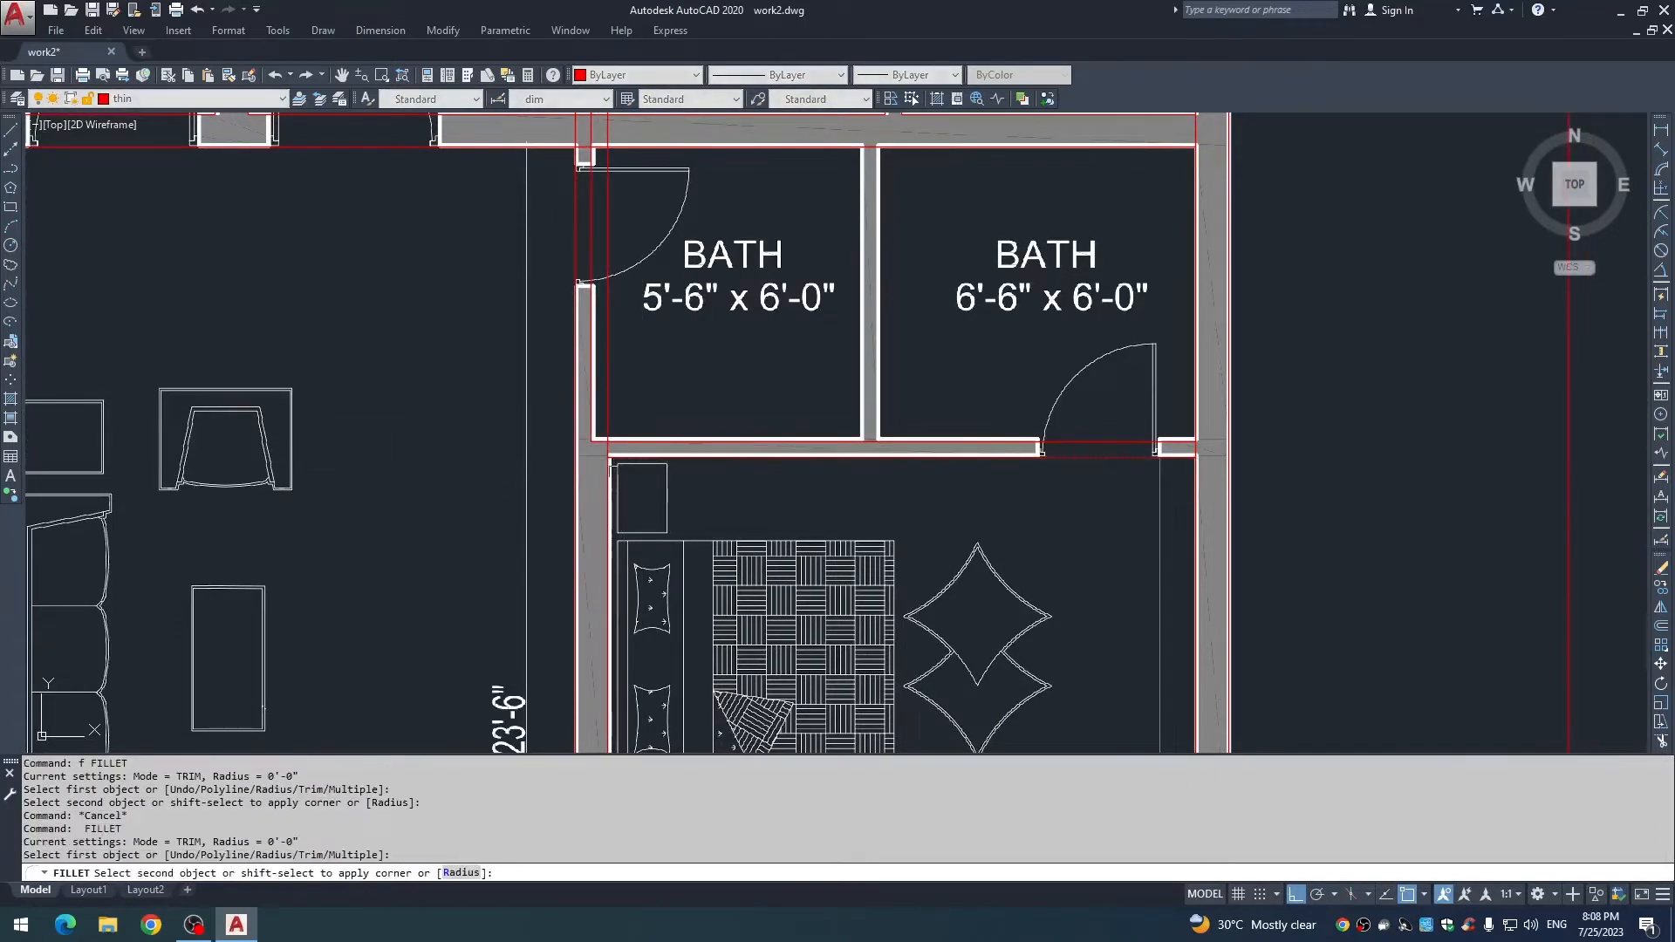
click(611, 471)
Trim the west bath's vertical wall lines above the baths' north wall and open the wall line at their junction.
scroll(621, 270, down, 2)
middle_drag(621, 269, 611, 377)
key(Escape)
key(Escape)
key(Escape)
scroll(587, 290, up, 4)
text(tr)
key(space)
click(634, 322)
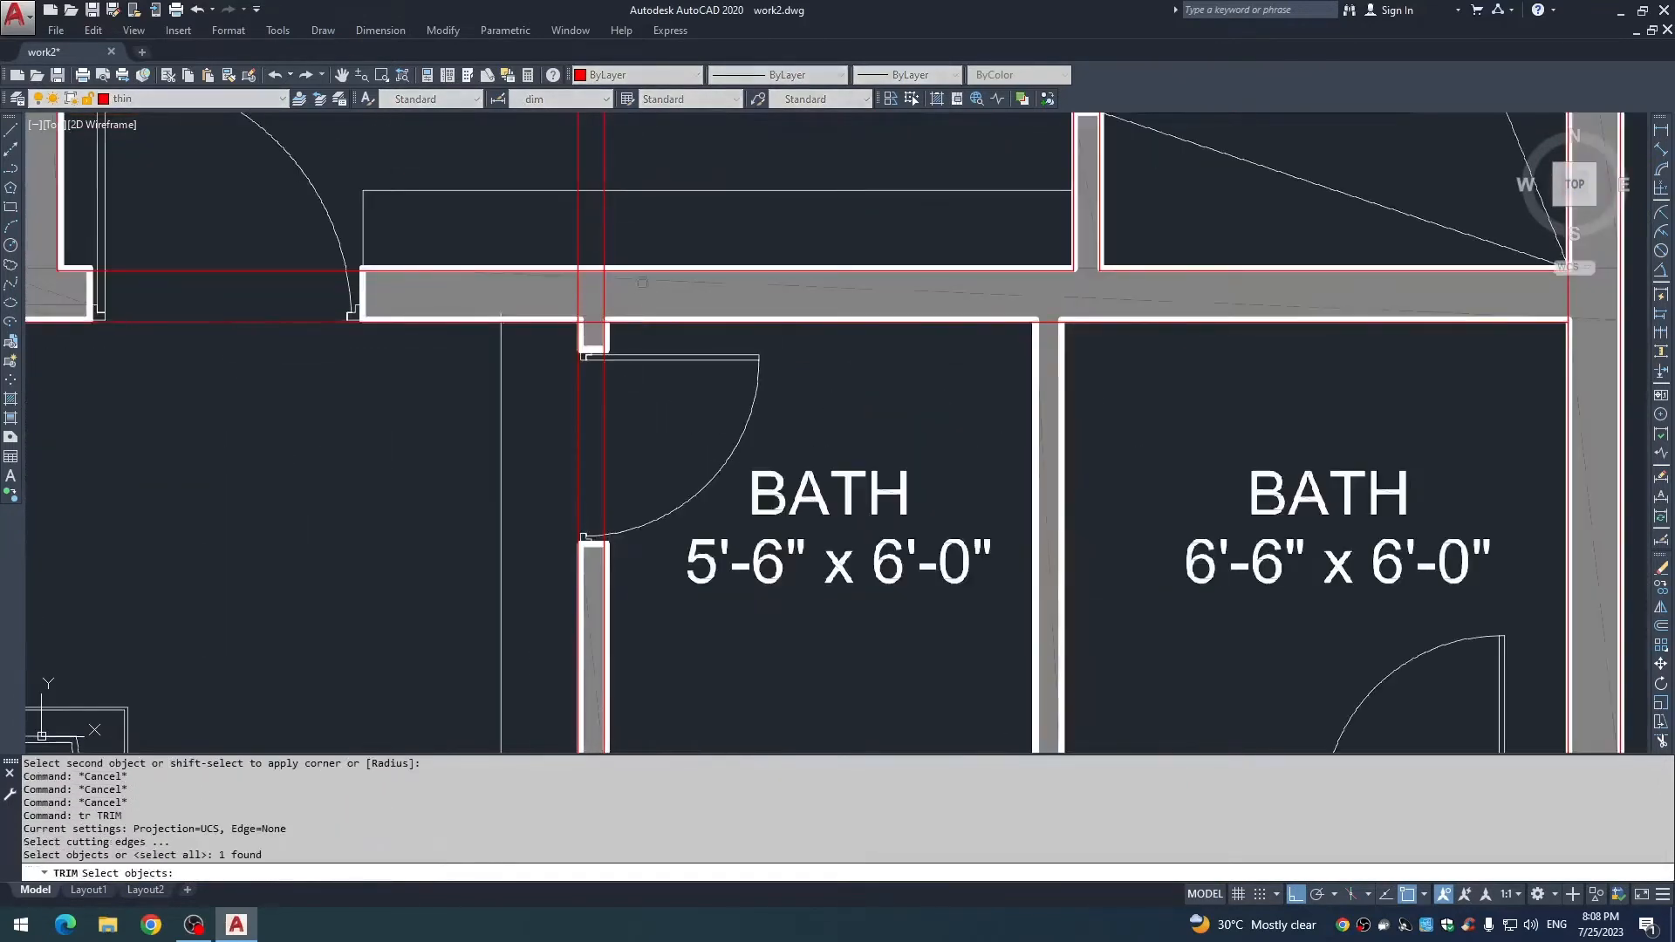
key(Escape)
text(tr)
click(593, 321)
key(Escape)
scroll(670, 358, down, 4)
middle_drag(720, 388, 561, 329)
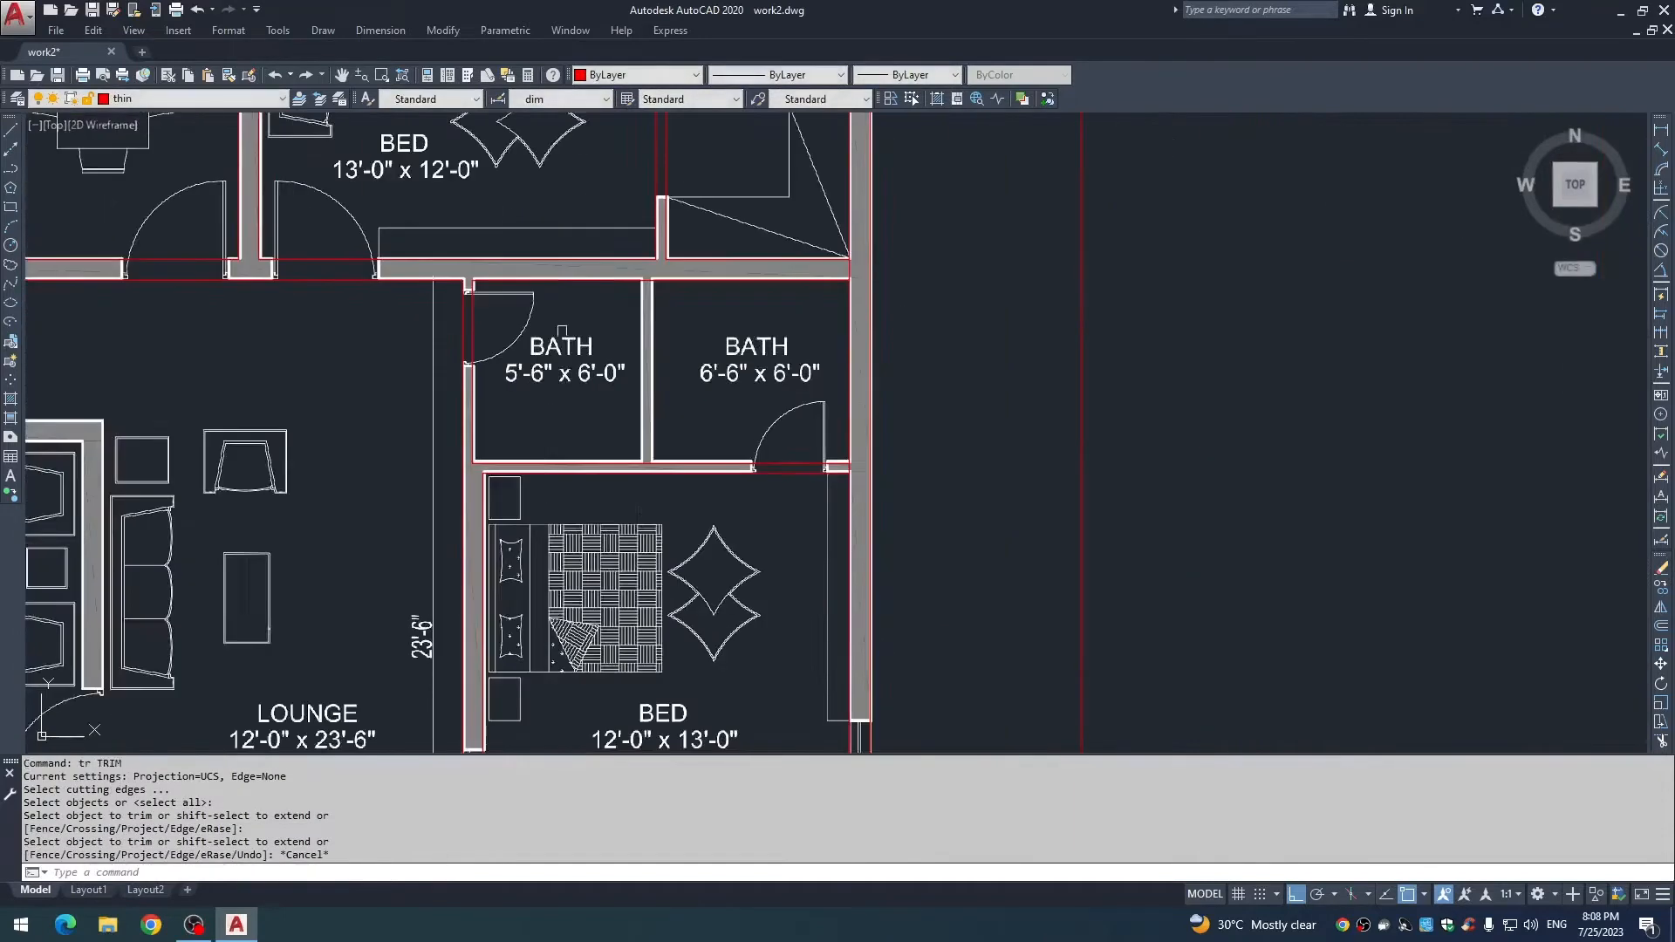
Offset the inner east wall line of the east bath 6'-6" west.
key(Escape)
key(Escape)
scroll(613, 282, up, 2)
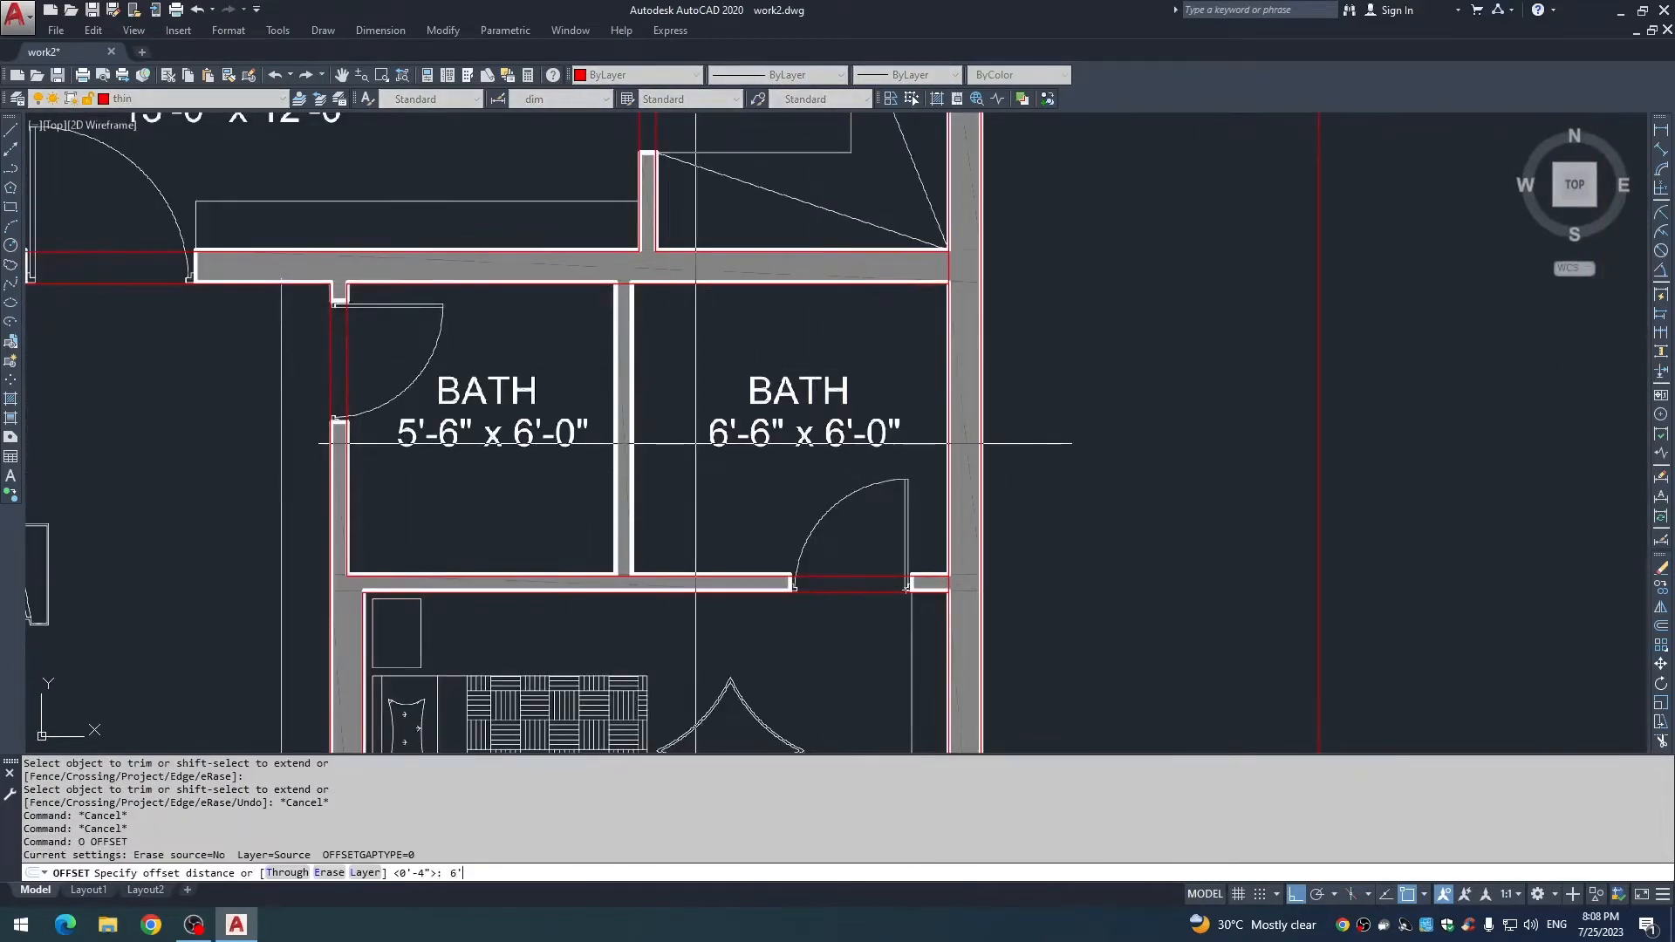
click(943, 447)
click(702, 461)
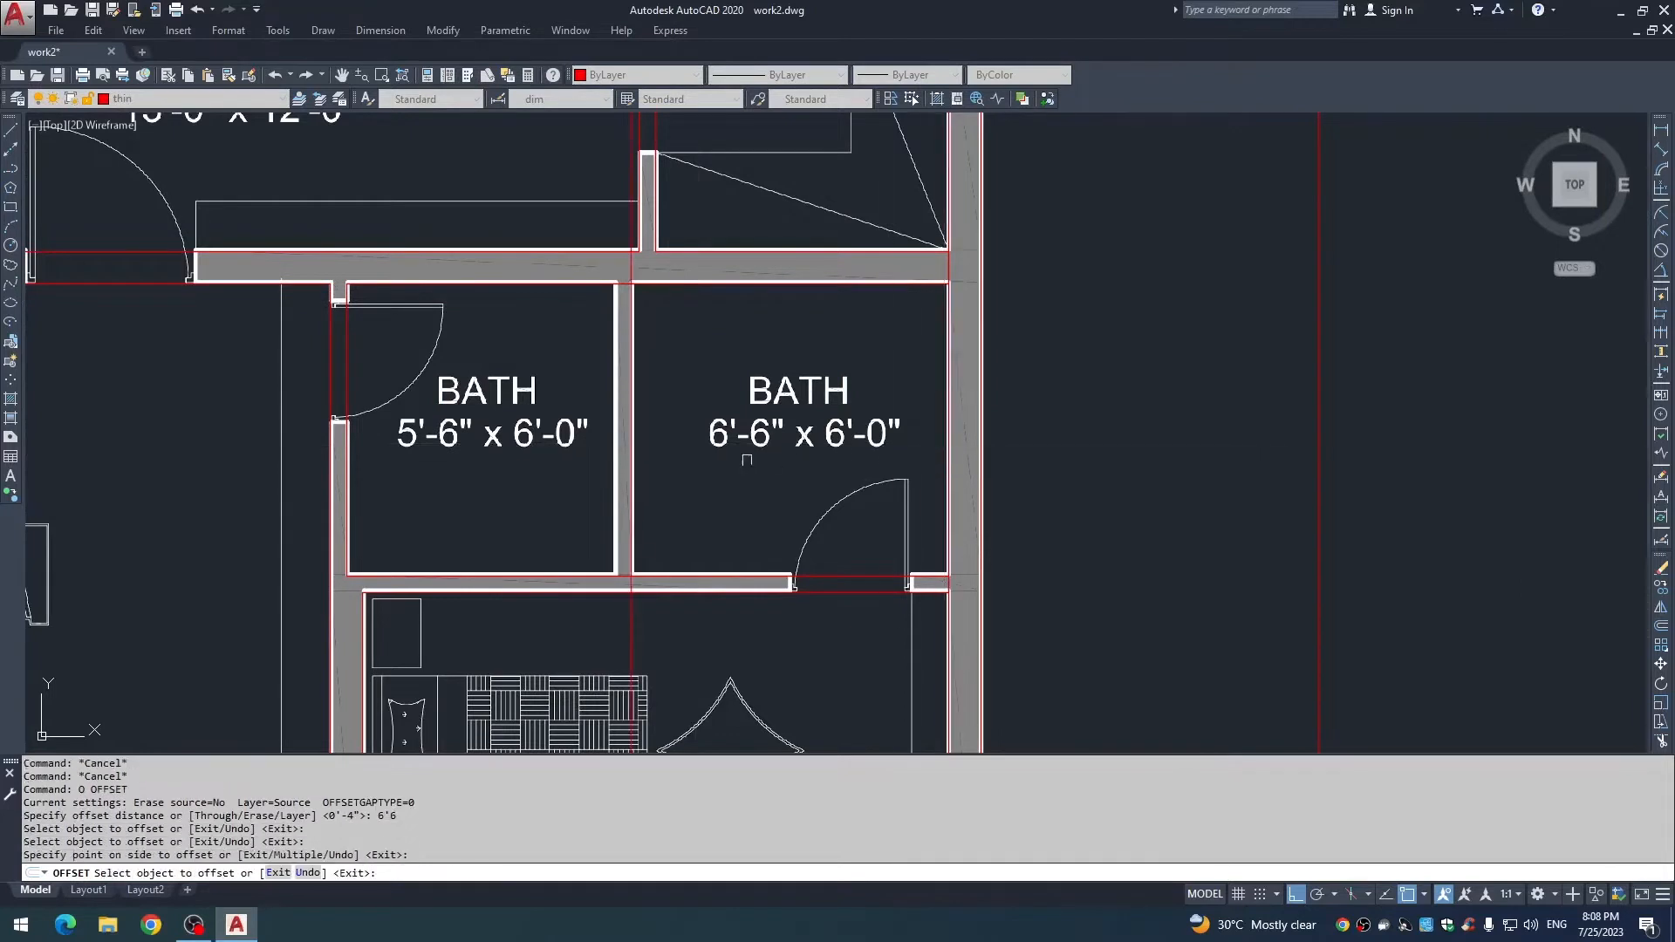
Offset the new line between the two baths 5 inches west to form the partition's second face.
key(space)
key(space)
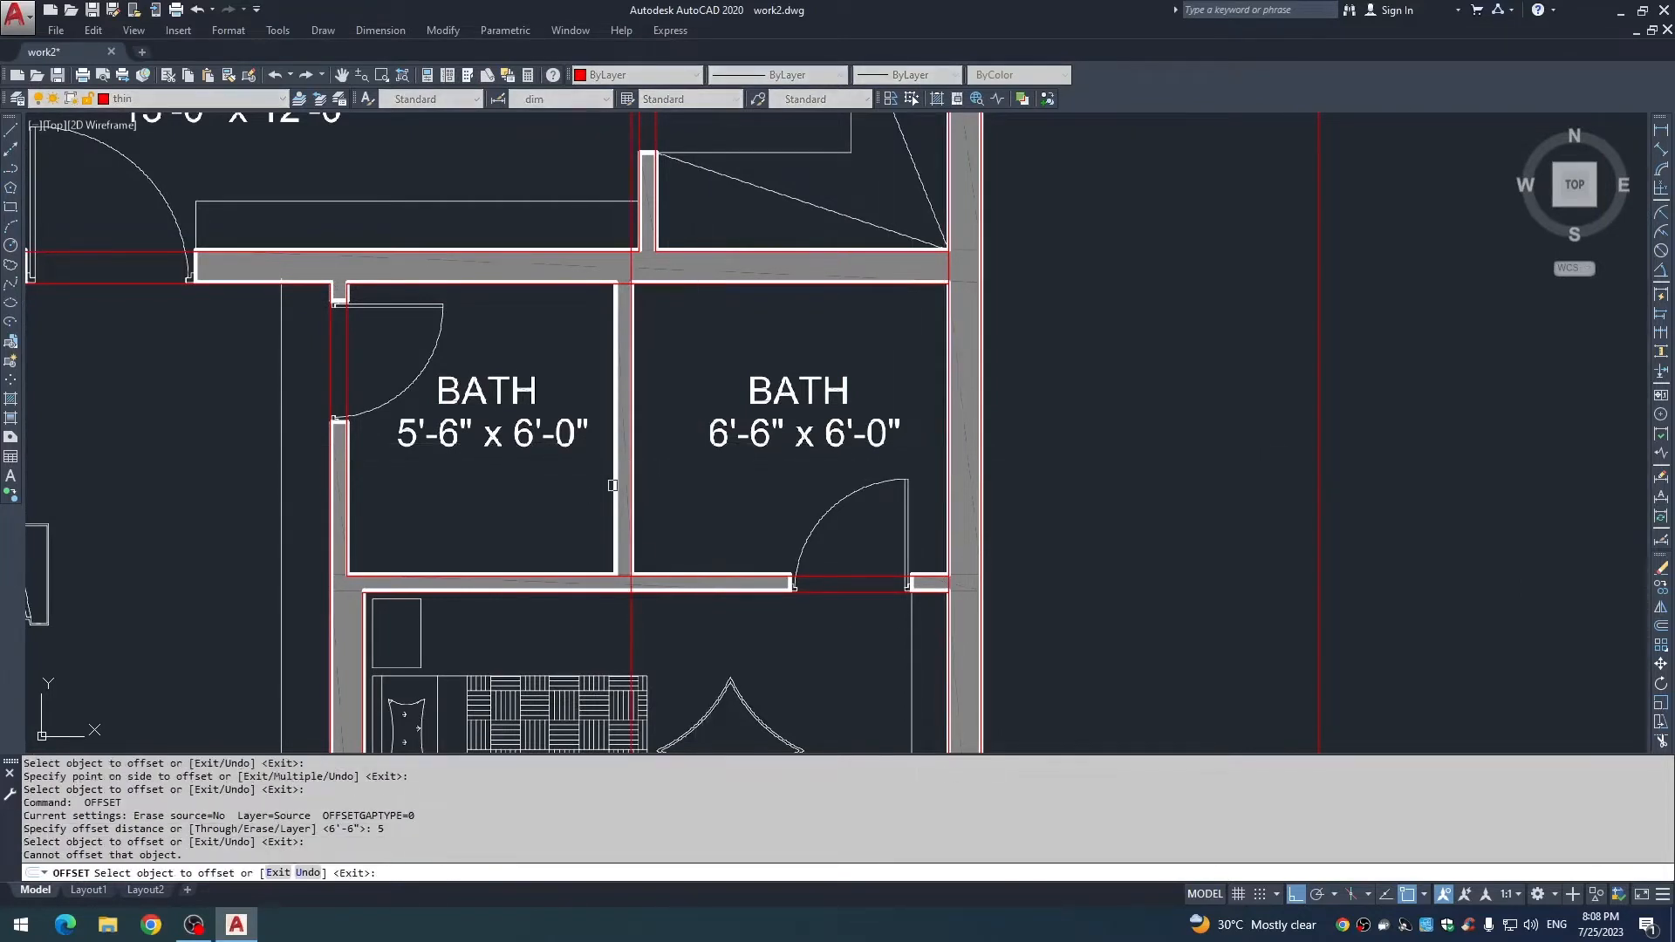
click(622, 487)
key(Escape)
Trim the two partition lines between the baths where they extend past the north and south bath walls.
text(tr)
click(656, 284)
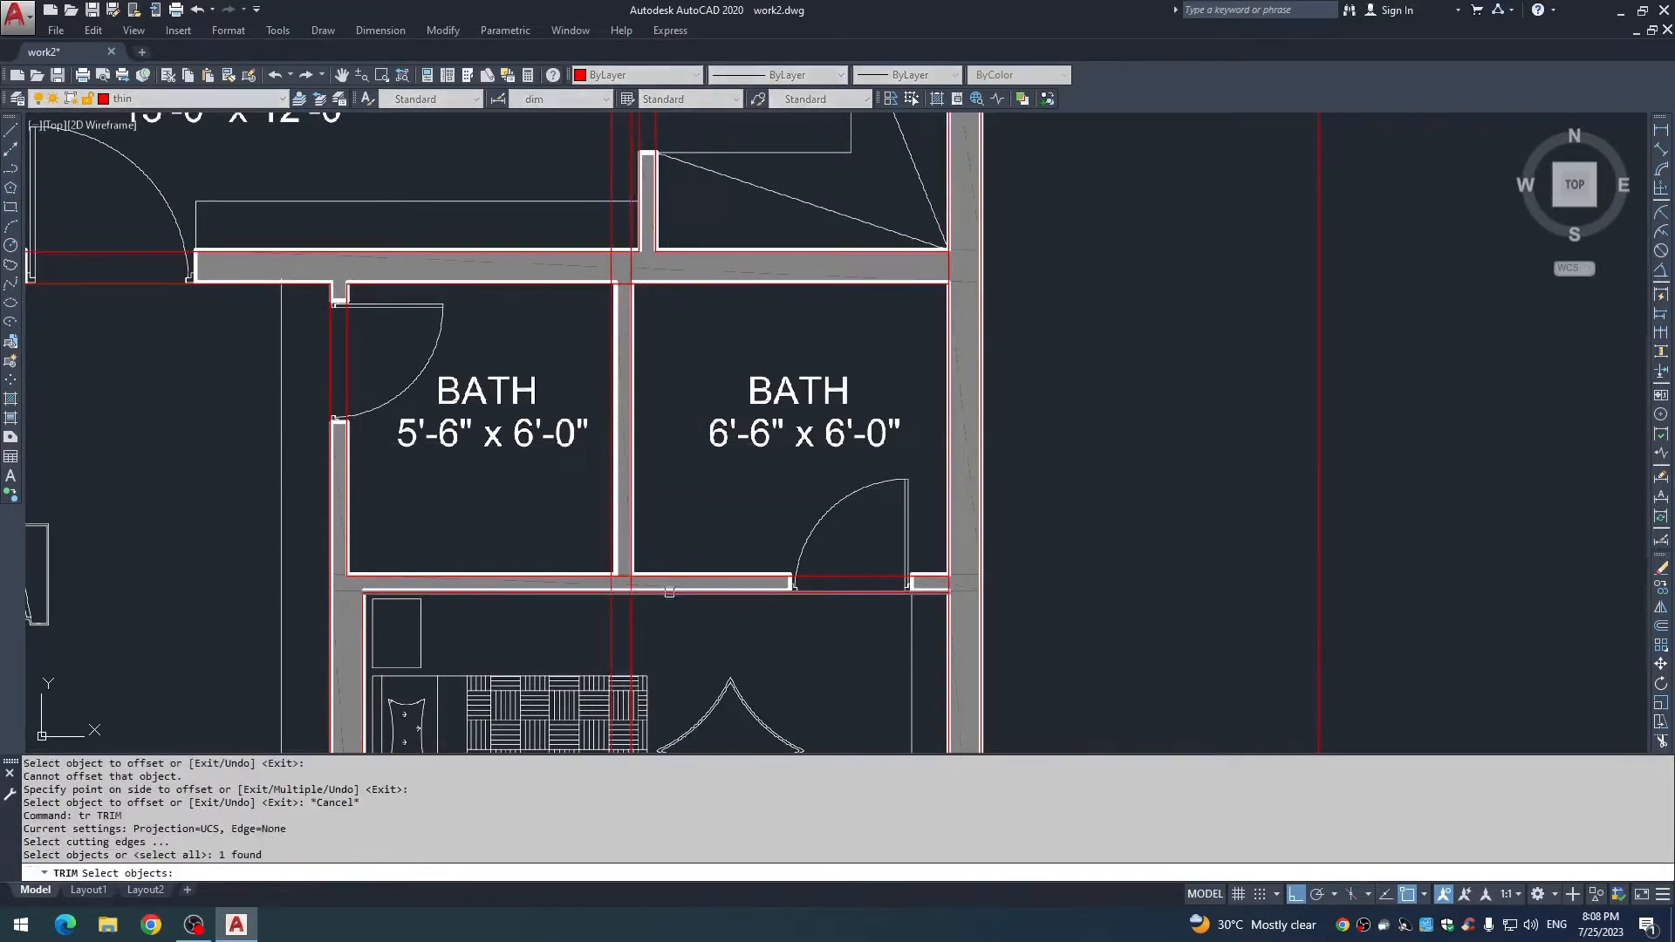
click(667, 577)
key(space)
click(680, 679)
click(568, 593)
click(561, 280)
click(774, 243)
key(Escape)
Trim the north and south wall lines between the partition's two faces to open both junctions.
text(tr)
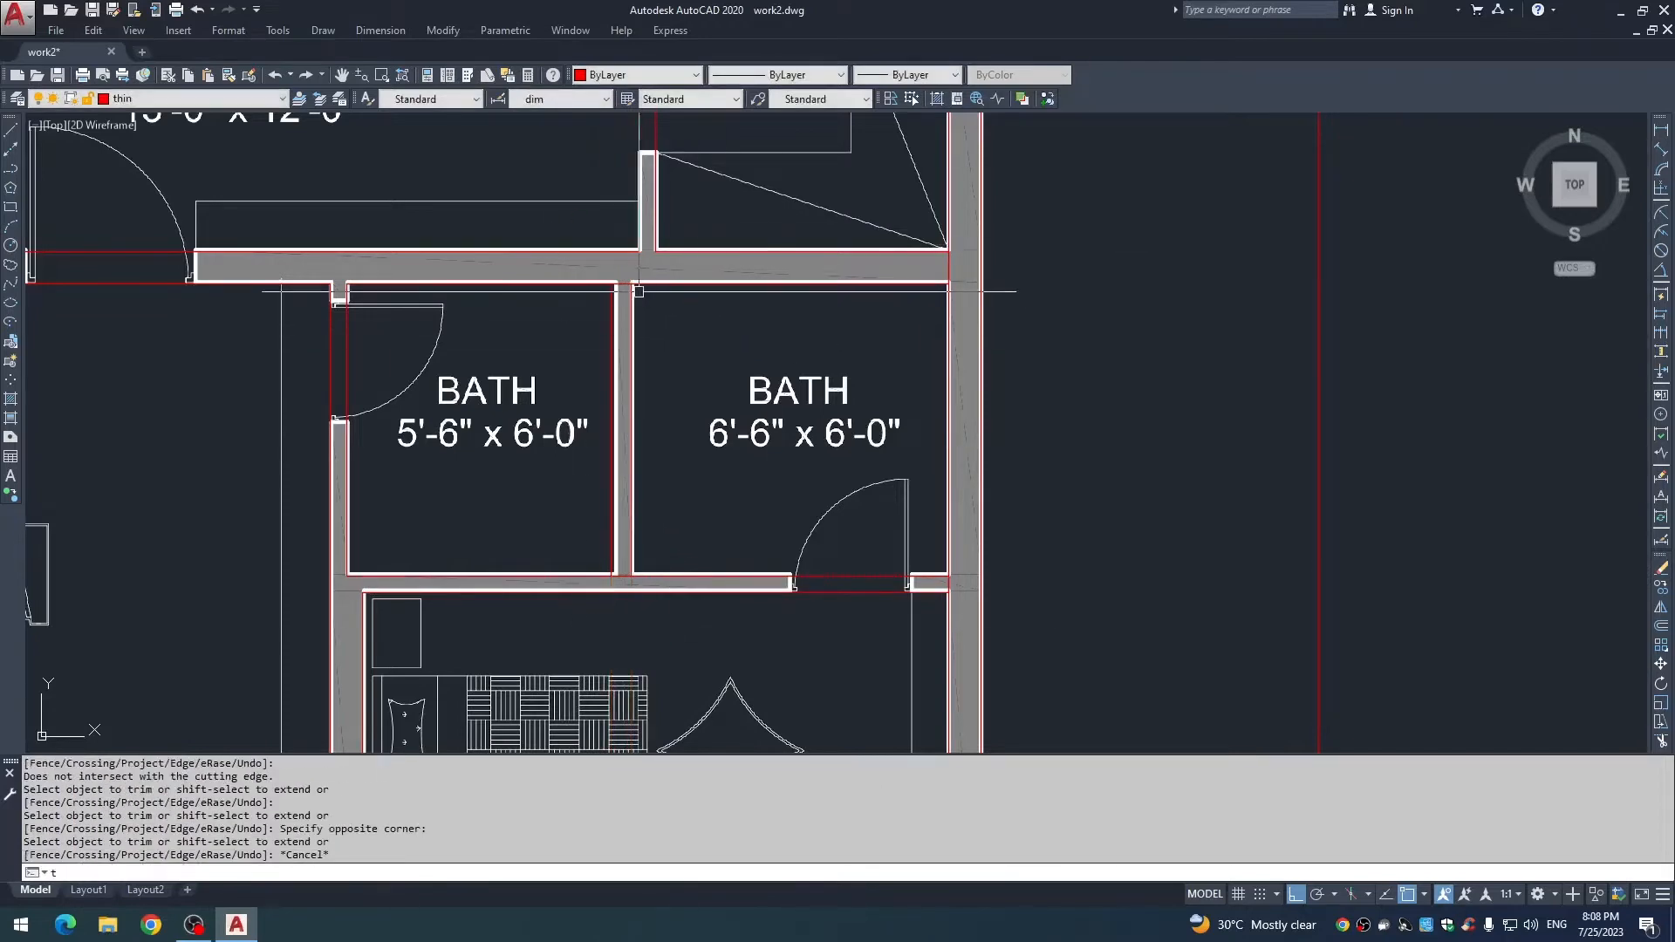
click(604, 278)
click(627, 273)
click(627, 278)
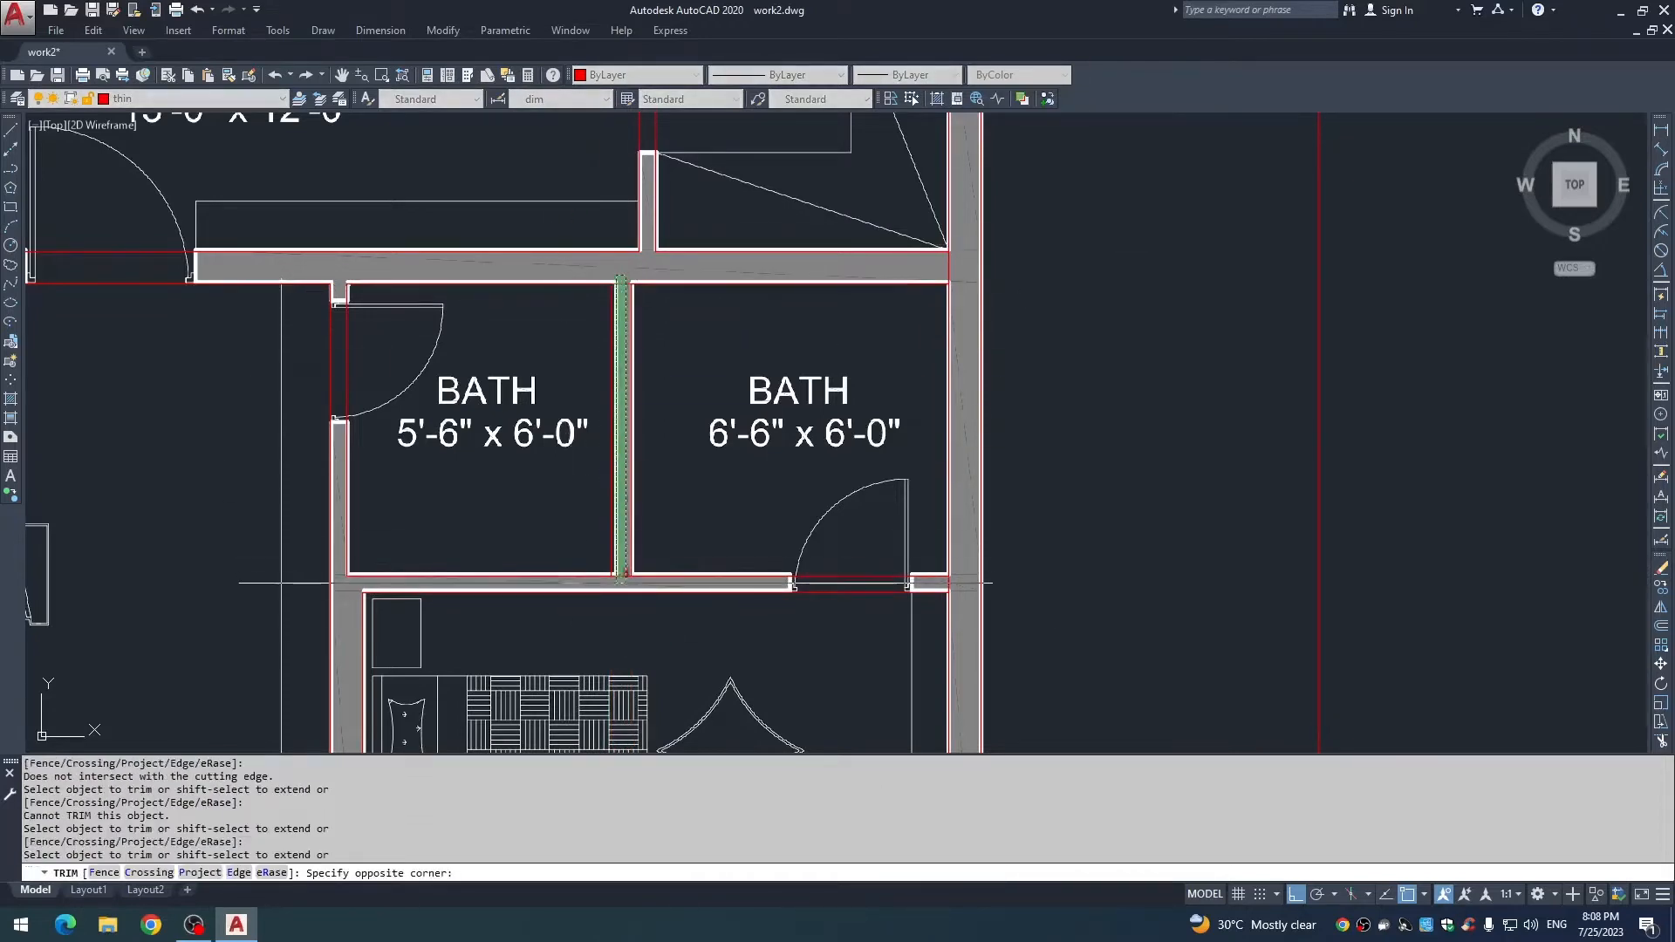
click(616, 583)
scroll(616, 583, down, 5)
key(Escape)
key(Escape)
key(Escape)
key(Escape)
Trim the bedroom-kitchen wall lines that run west across the lounge and staircase.
scroll(808, 551, up, 4)
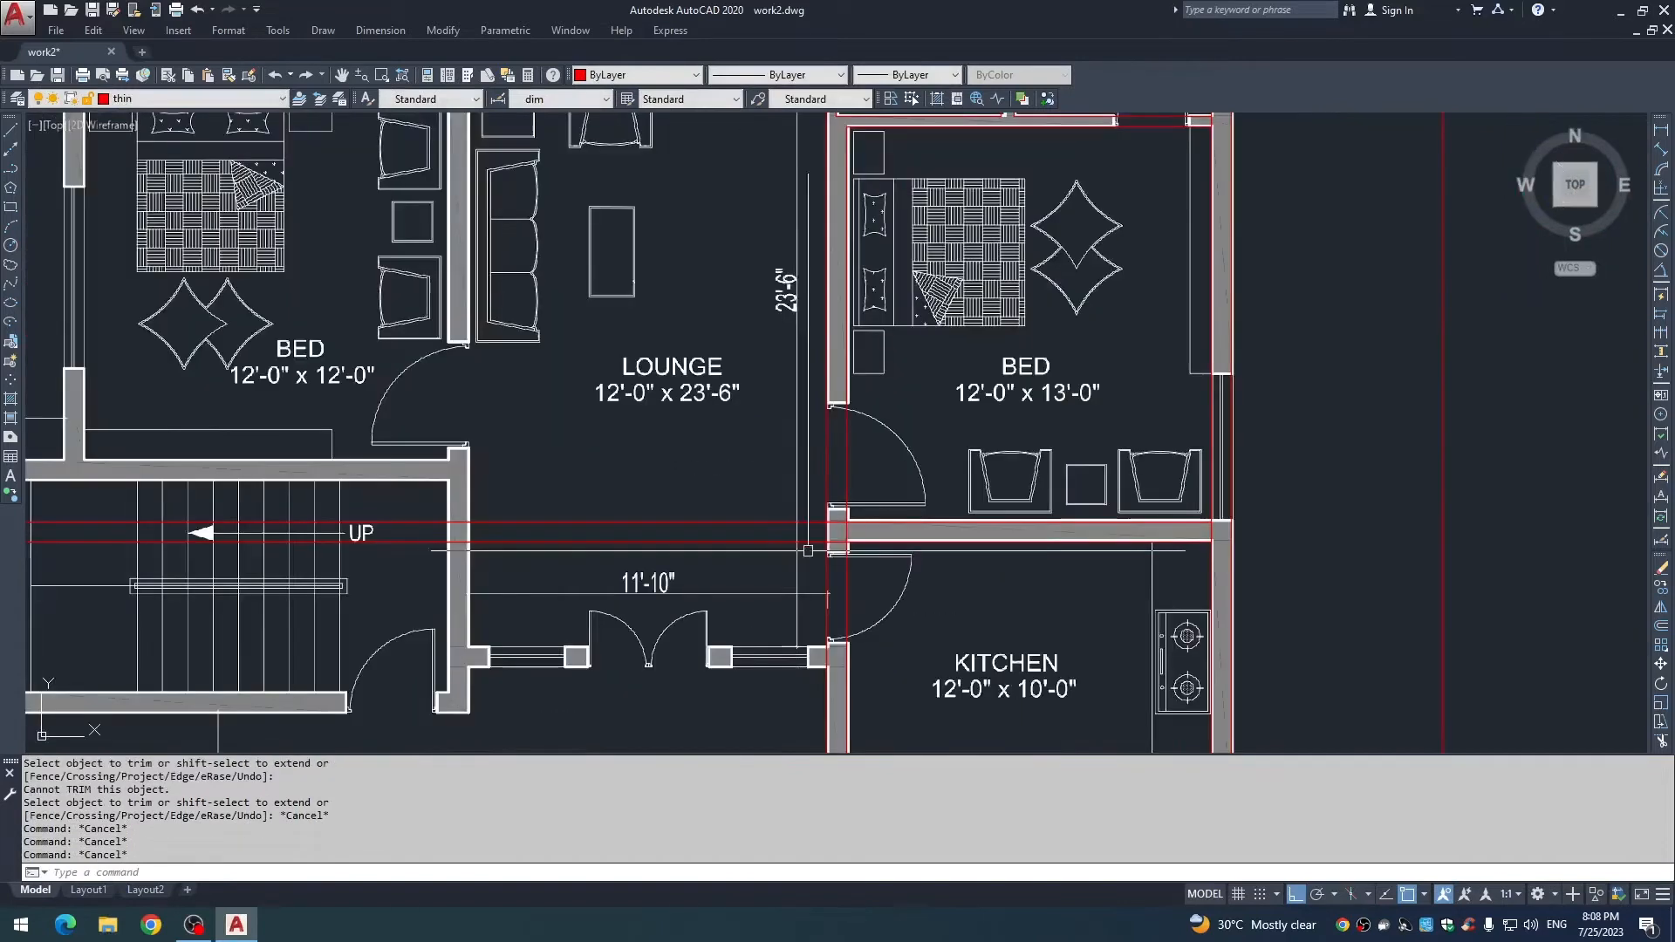
text(tr)
click(847, 566)
key(space)
click(725, 469)
click(682, 554)
key(Escape)
key(Escape)
key(Escape)
scroll(794, 542, down, 5)
scroll(572, 408, up, 1)
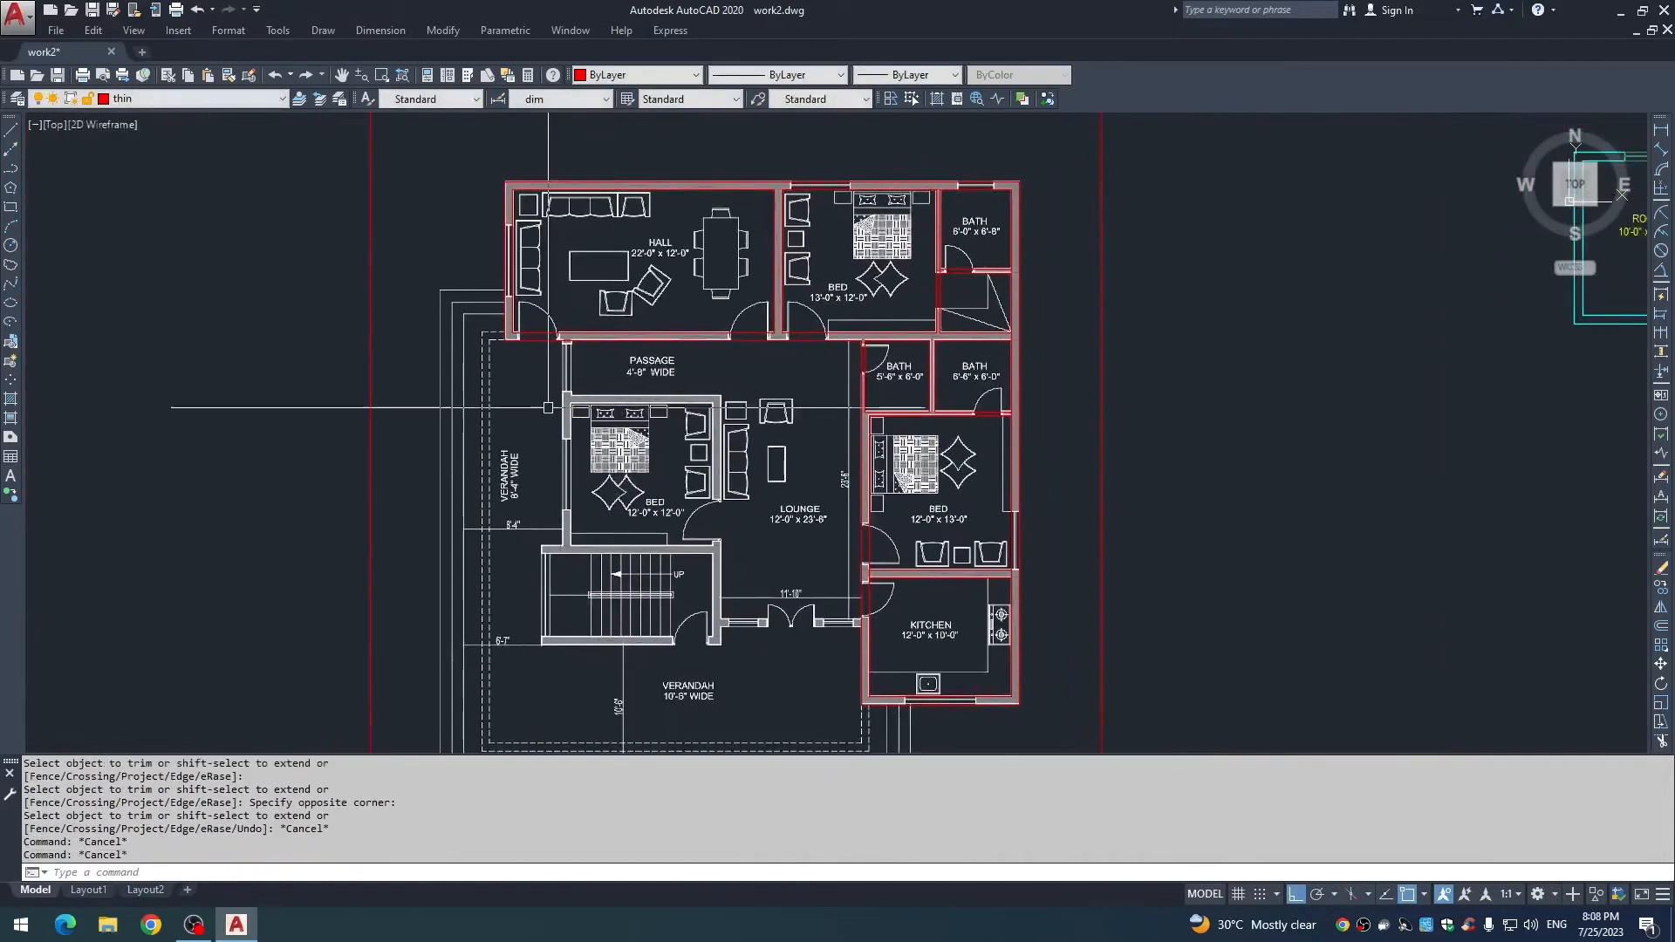
Measure the horizontal distance from the hall's inner west wall line to the west face of the passage pier.
scroll(521, 306, up, 4)
key(Escape)
key(Escape)
key(Escape)
key(Escape)
text(d)
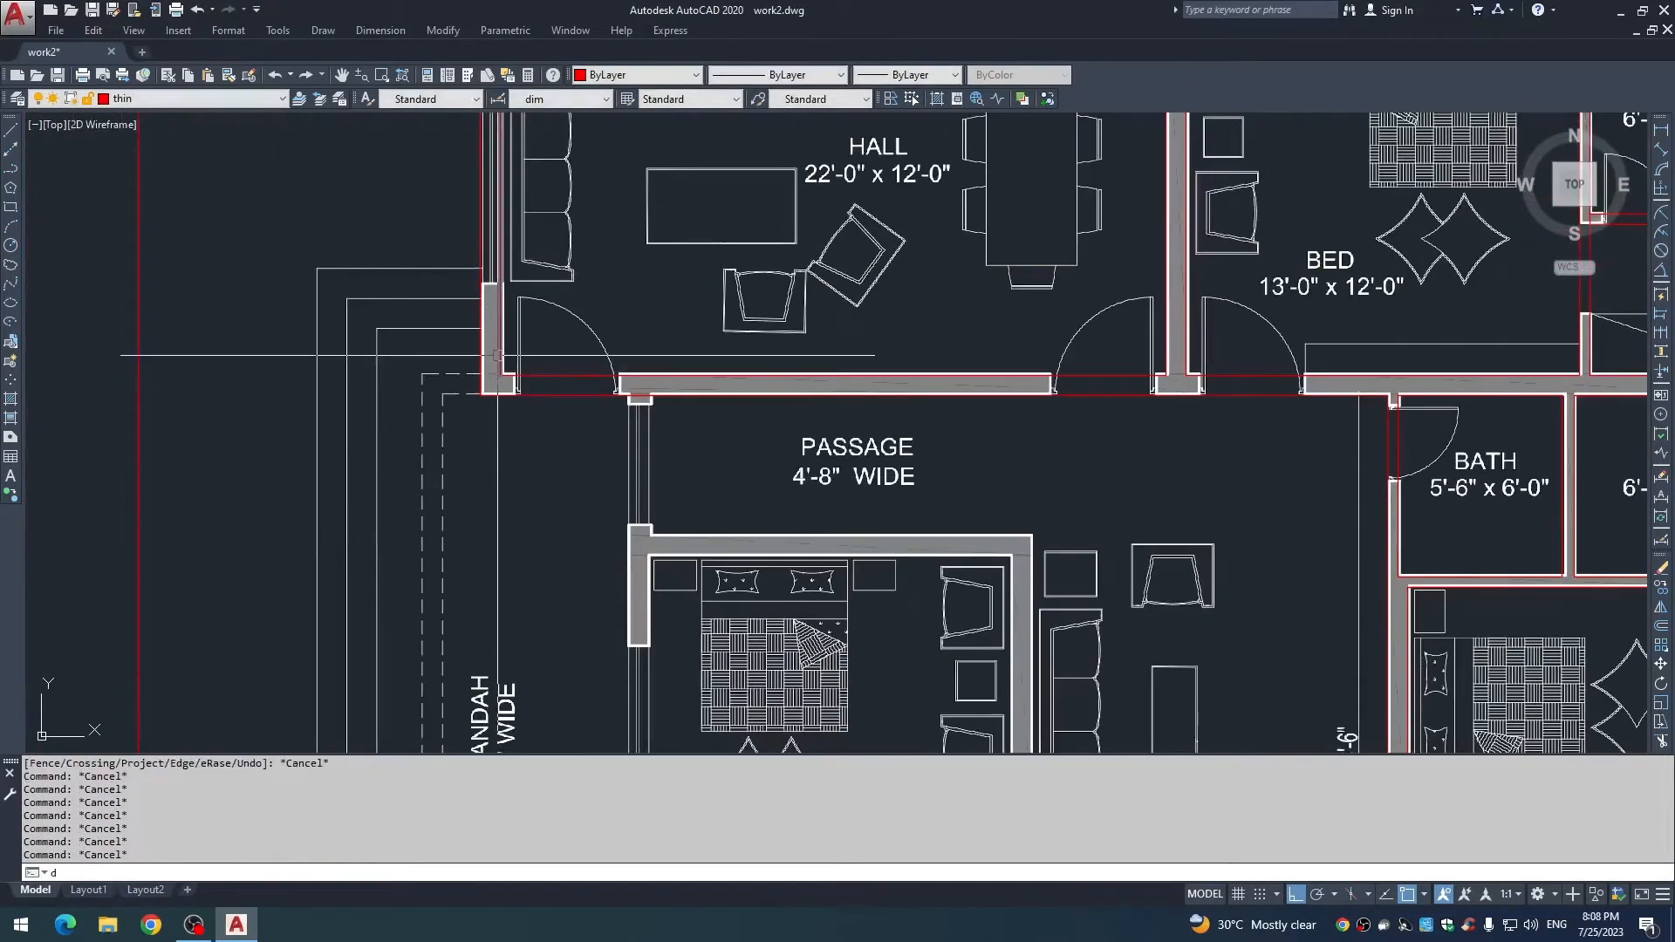
text(li)
key(Return)
scroll(499, 361, up, 4)
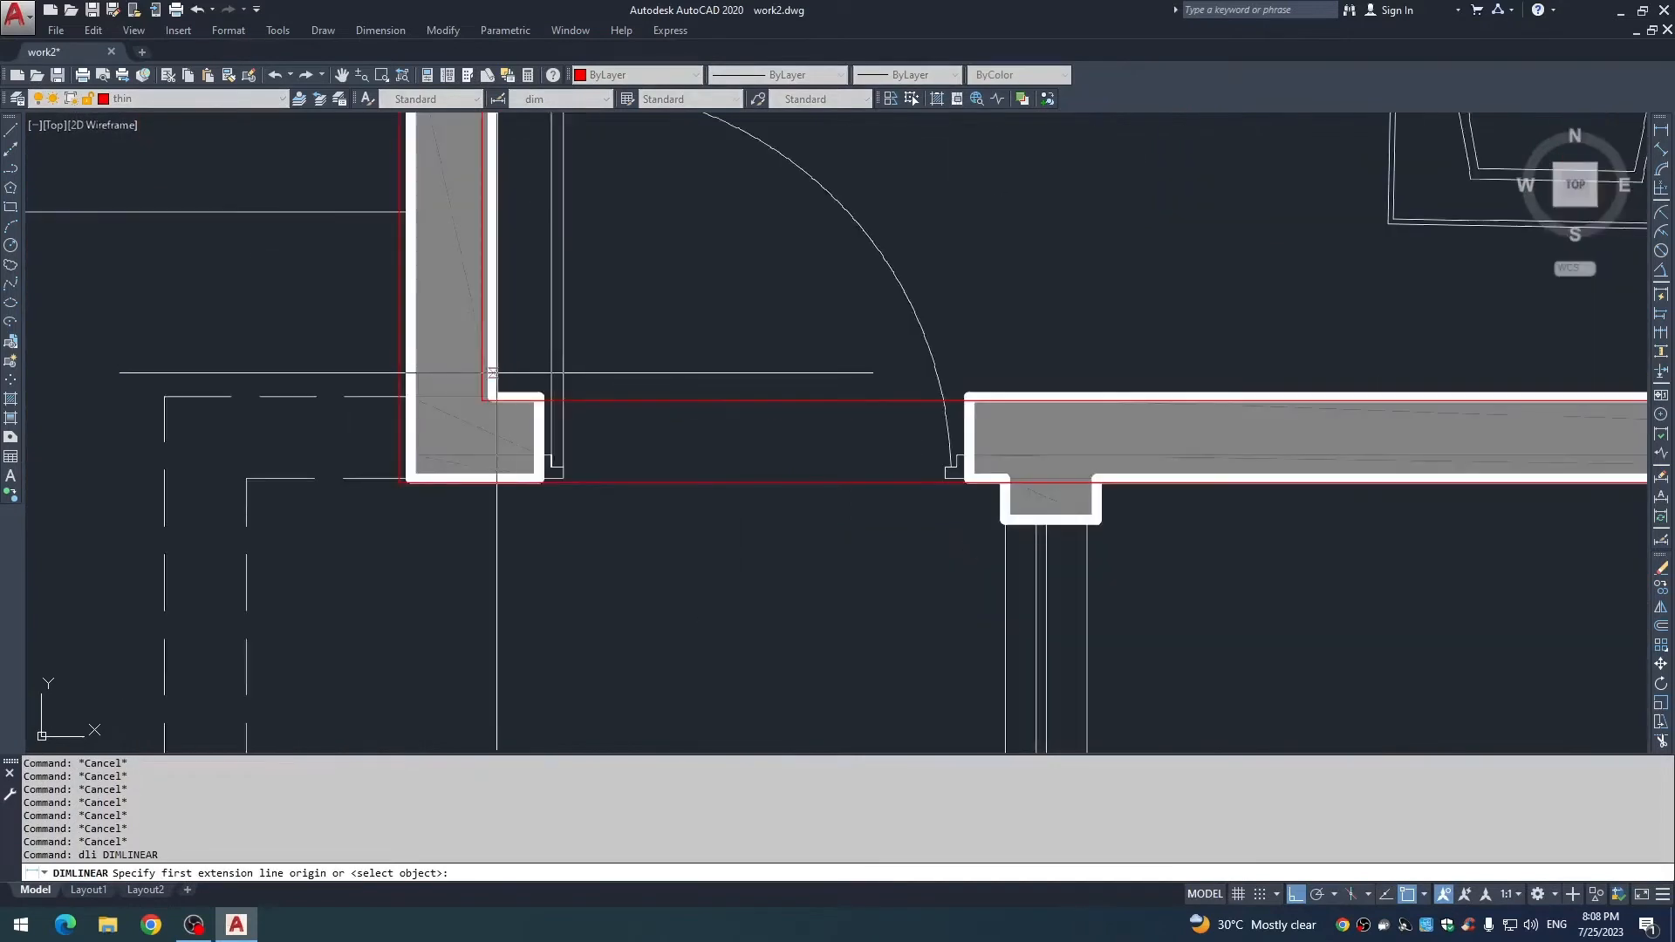
click(1005, 478)
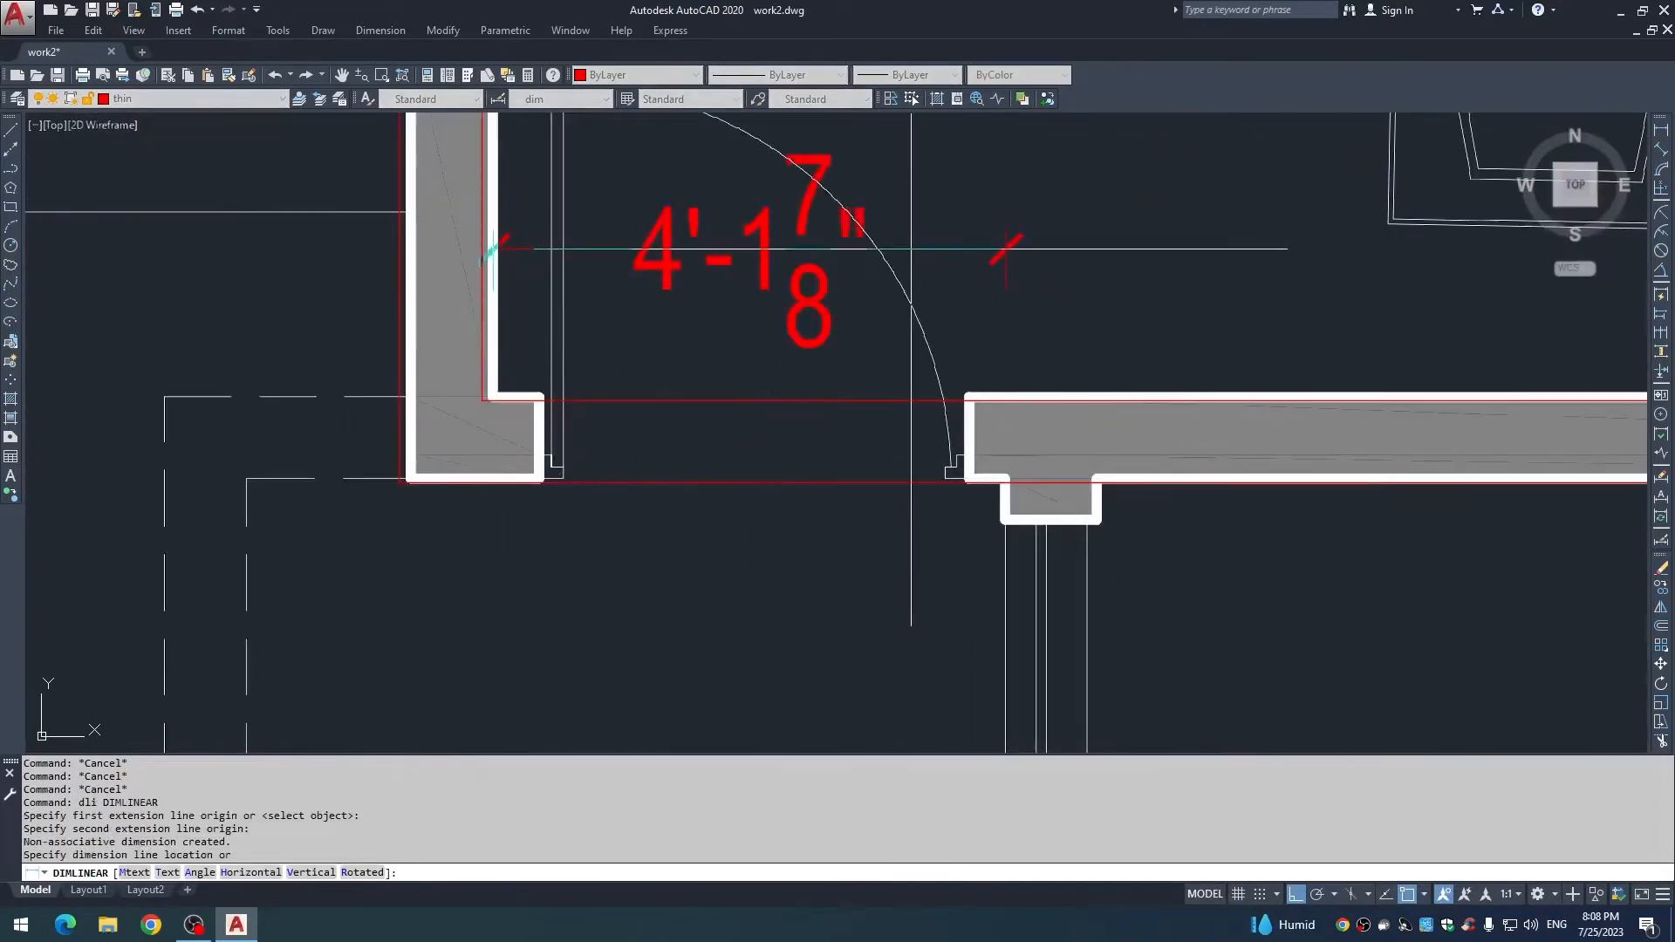
middle_drag(919, 242, 921, 323)
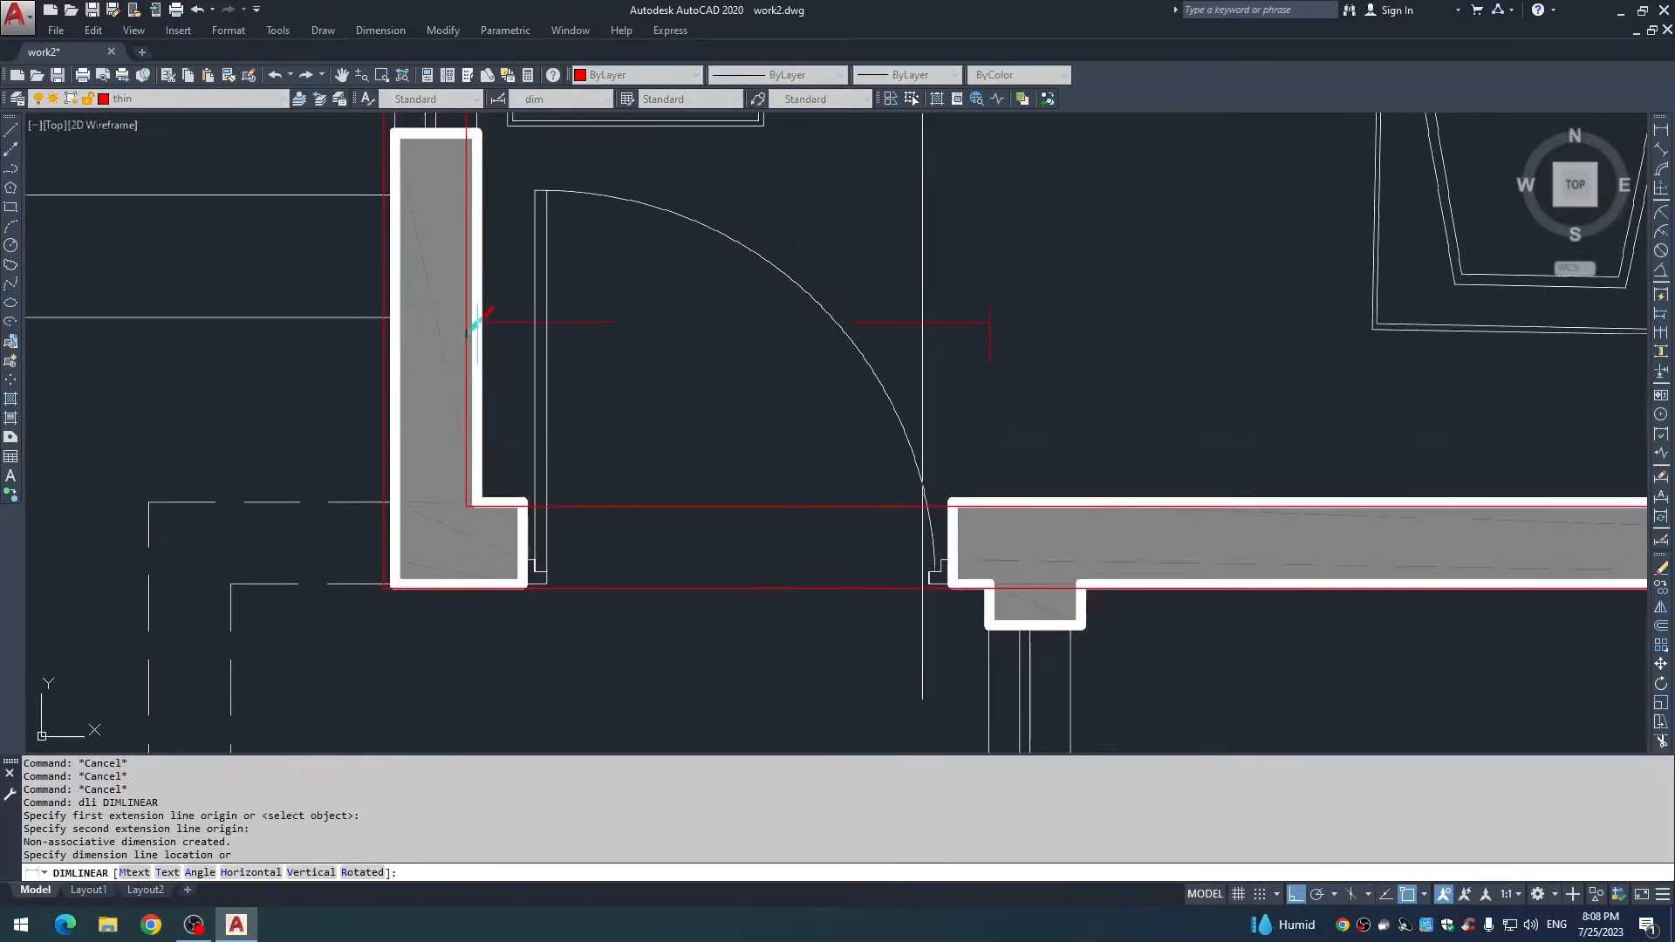
key(Escape)
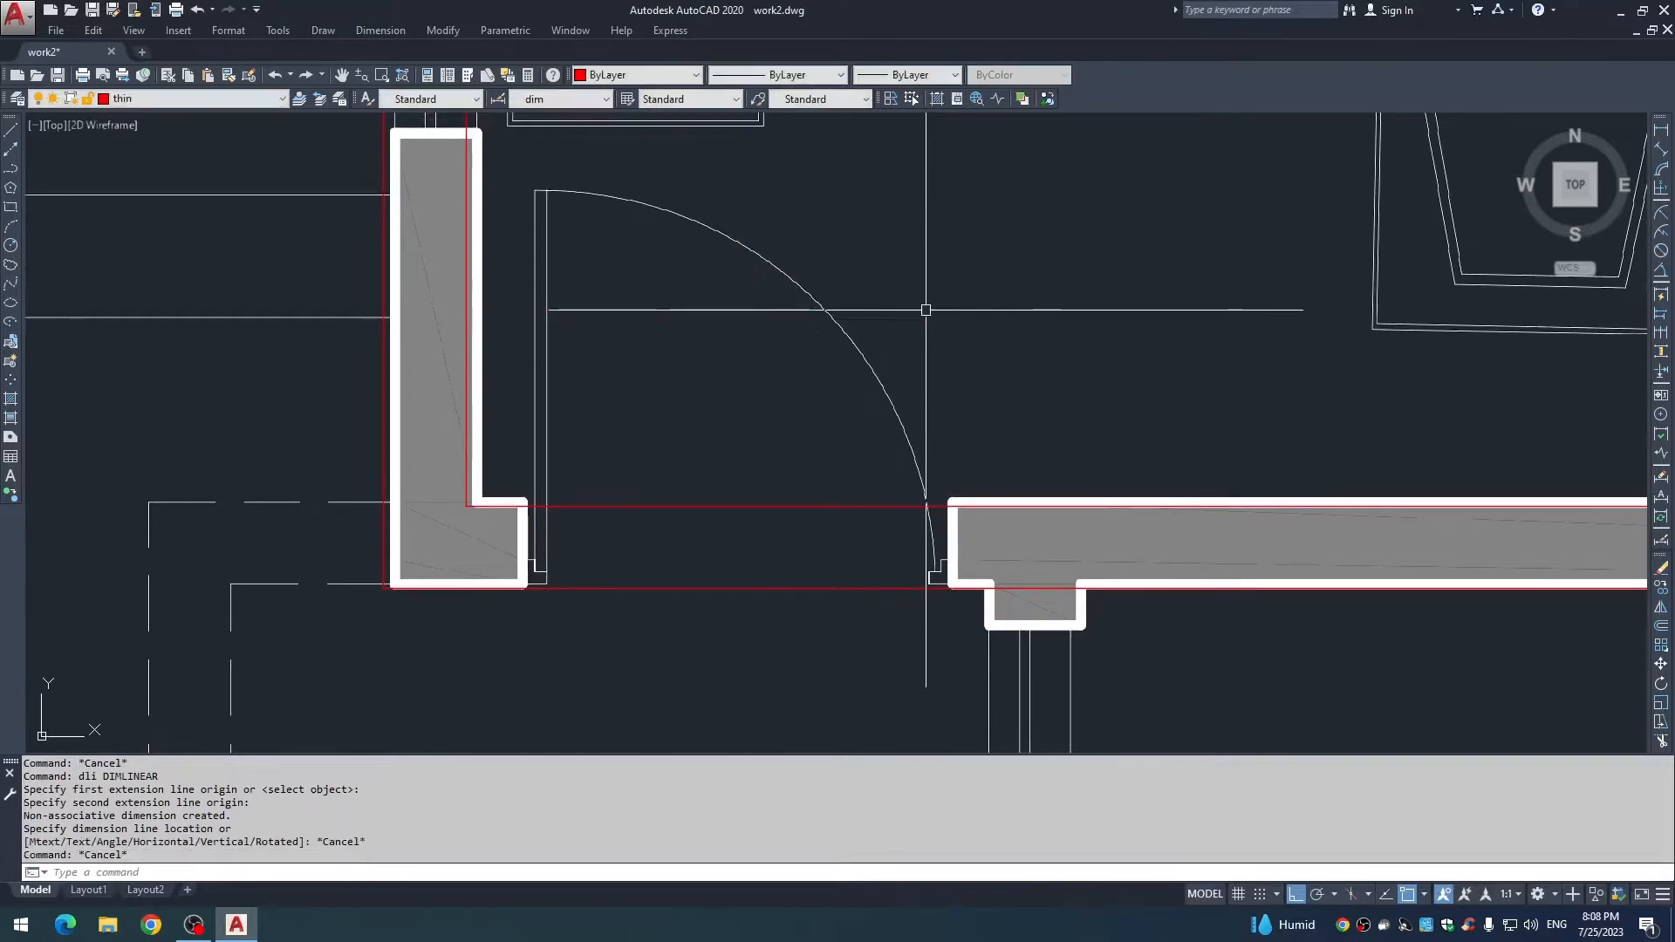
Offset the hall's inner west wall line 4'-1.5" east.
text(o)
key(Return)
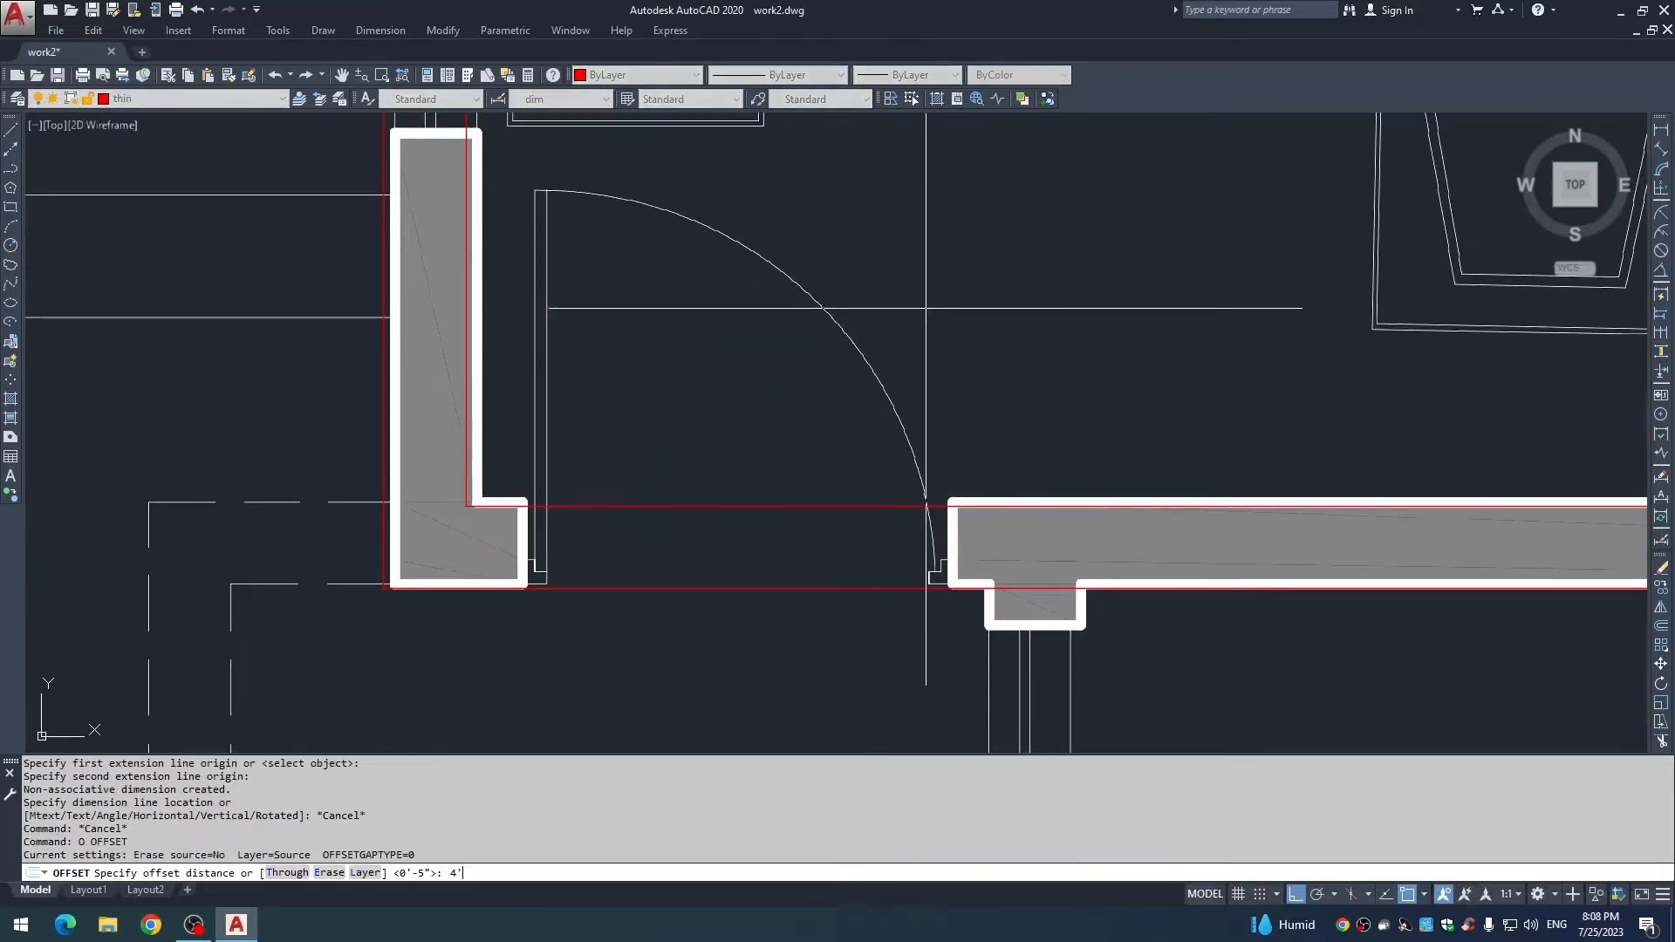
text(4'1.5)
key(Return)
click(467, 424)
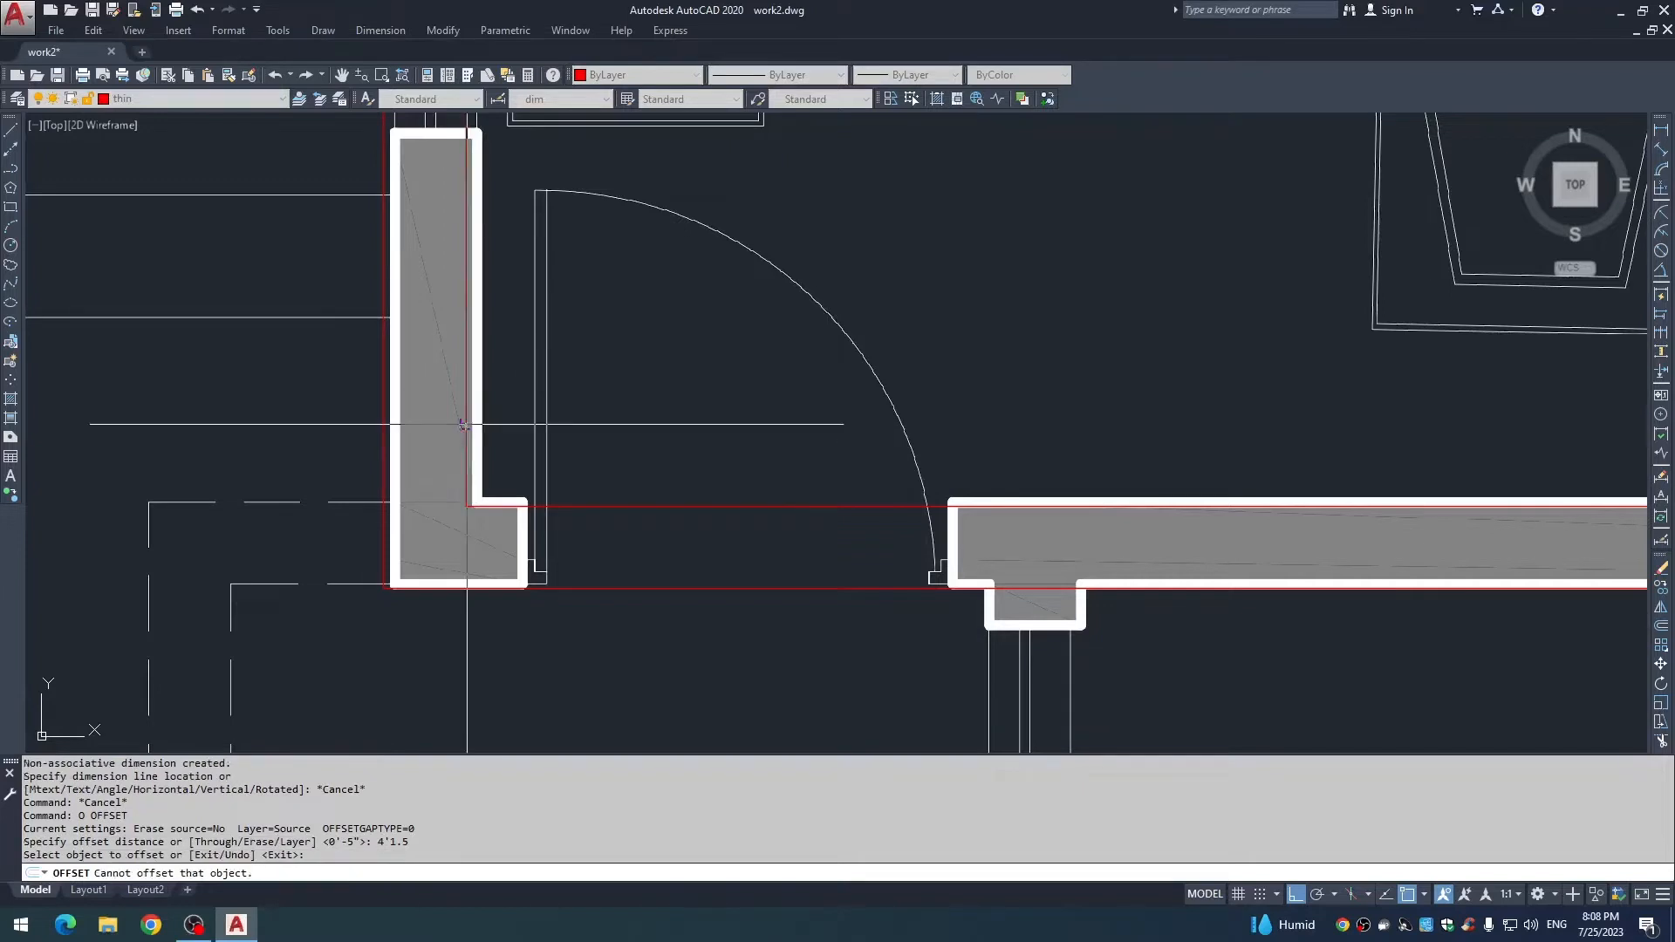
click(834, 433)
scroll(672, 357, down, 5)
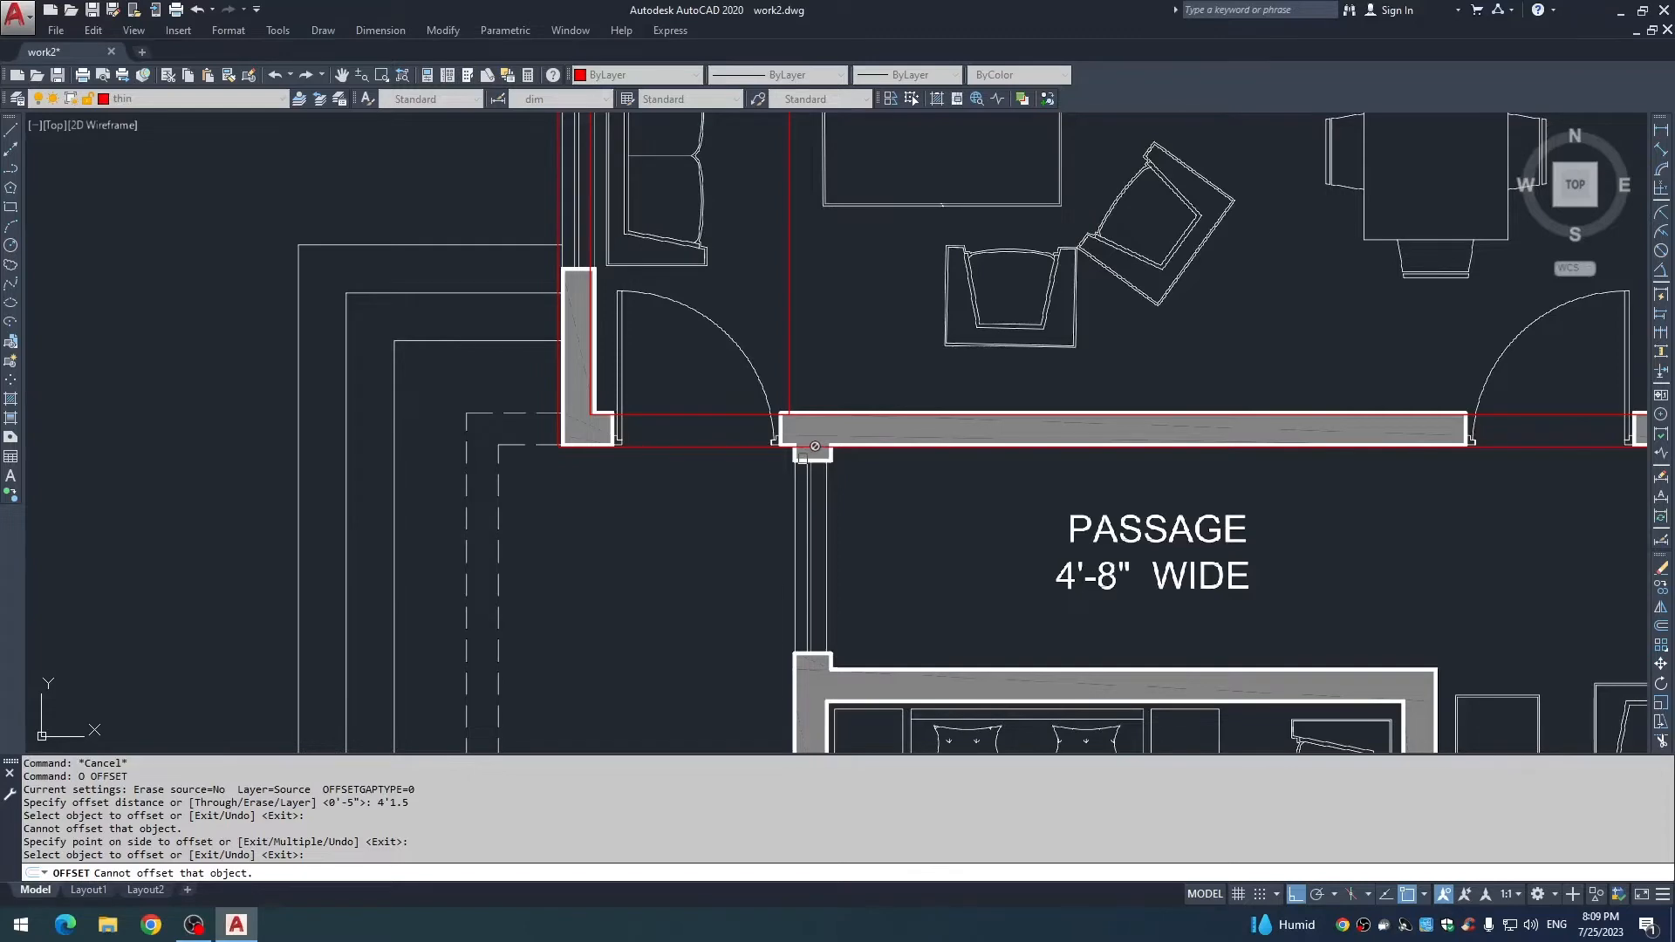
click(815, 481)
scroll(799, 467, down, 2)
middle_drag(799, 464, 724, 395)
scroll(728, 356, up, 4)
key(Escape)
key(Escape)
text(ex)
key(Escape)
key(Escape)
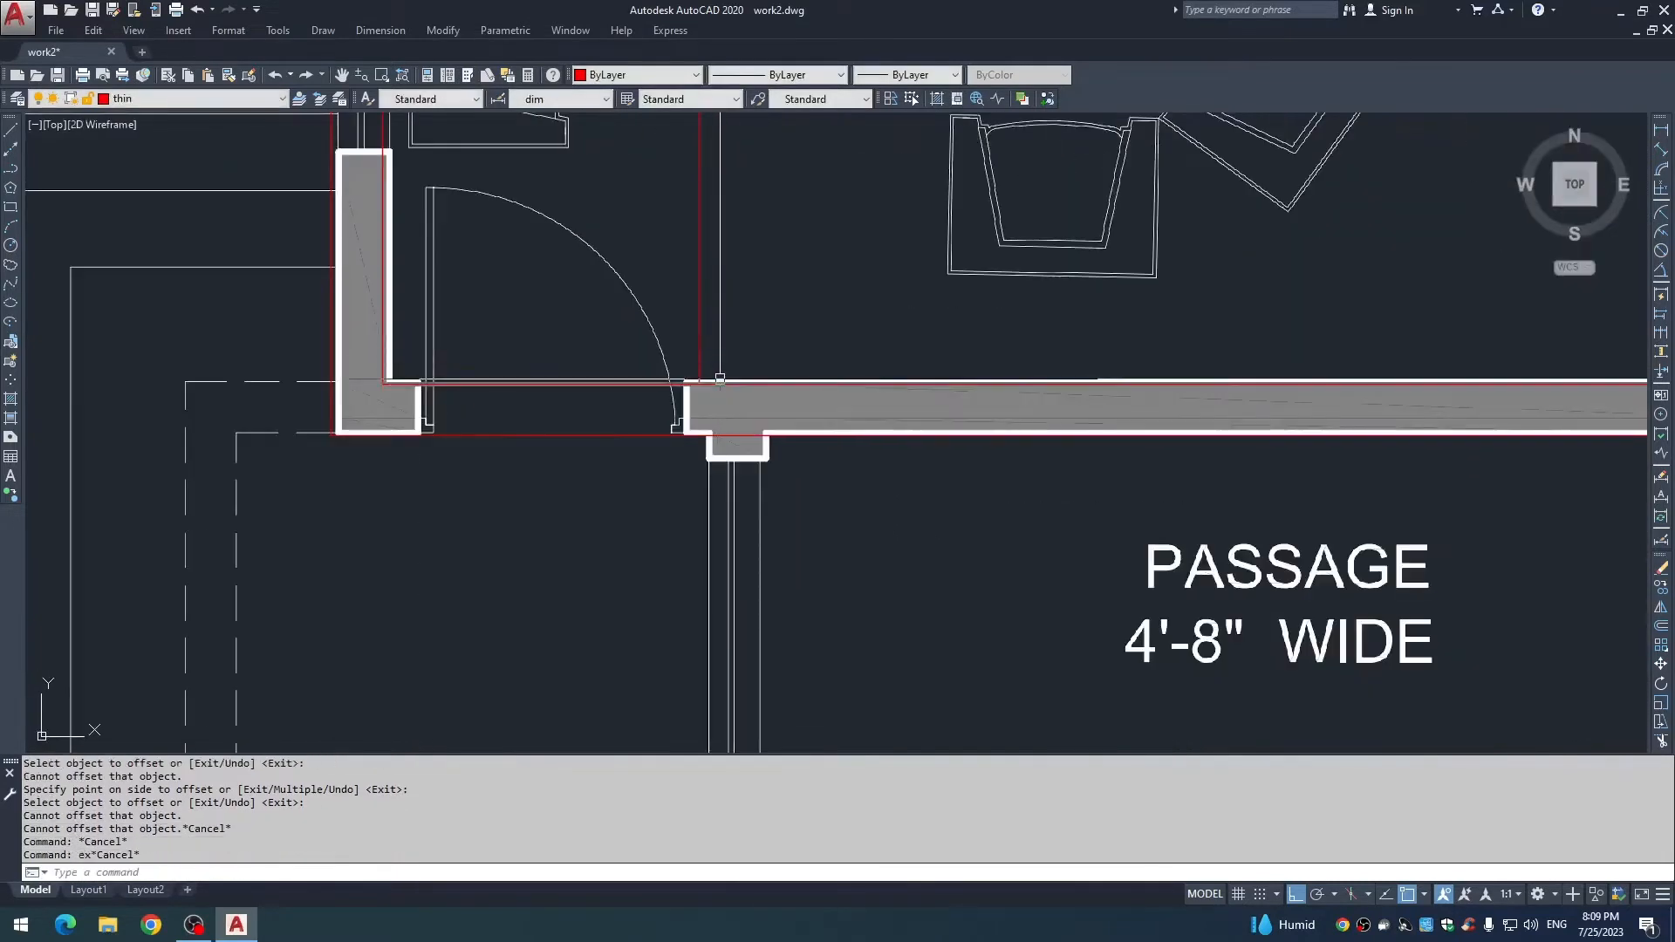
text(ex)
key(Escape)
Stretch the lower end of the offset line south past the passage, alongside the west wall of the 12'-0" x 12'-0" bedroom.
text(s)
click(713, 363)
click(692, 405)
key(space)
click(696, 354)
scroll(696, 384, down, 4)
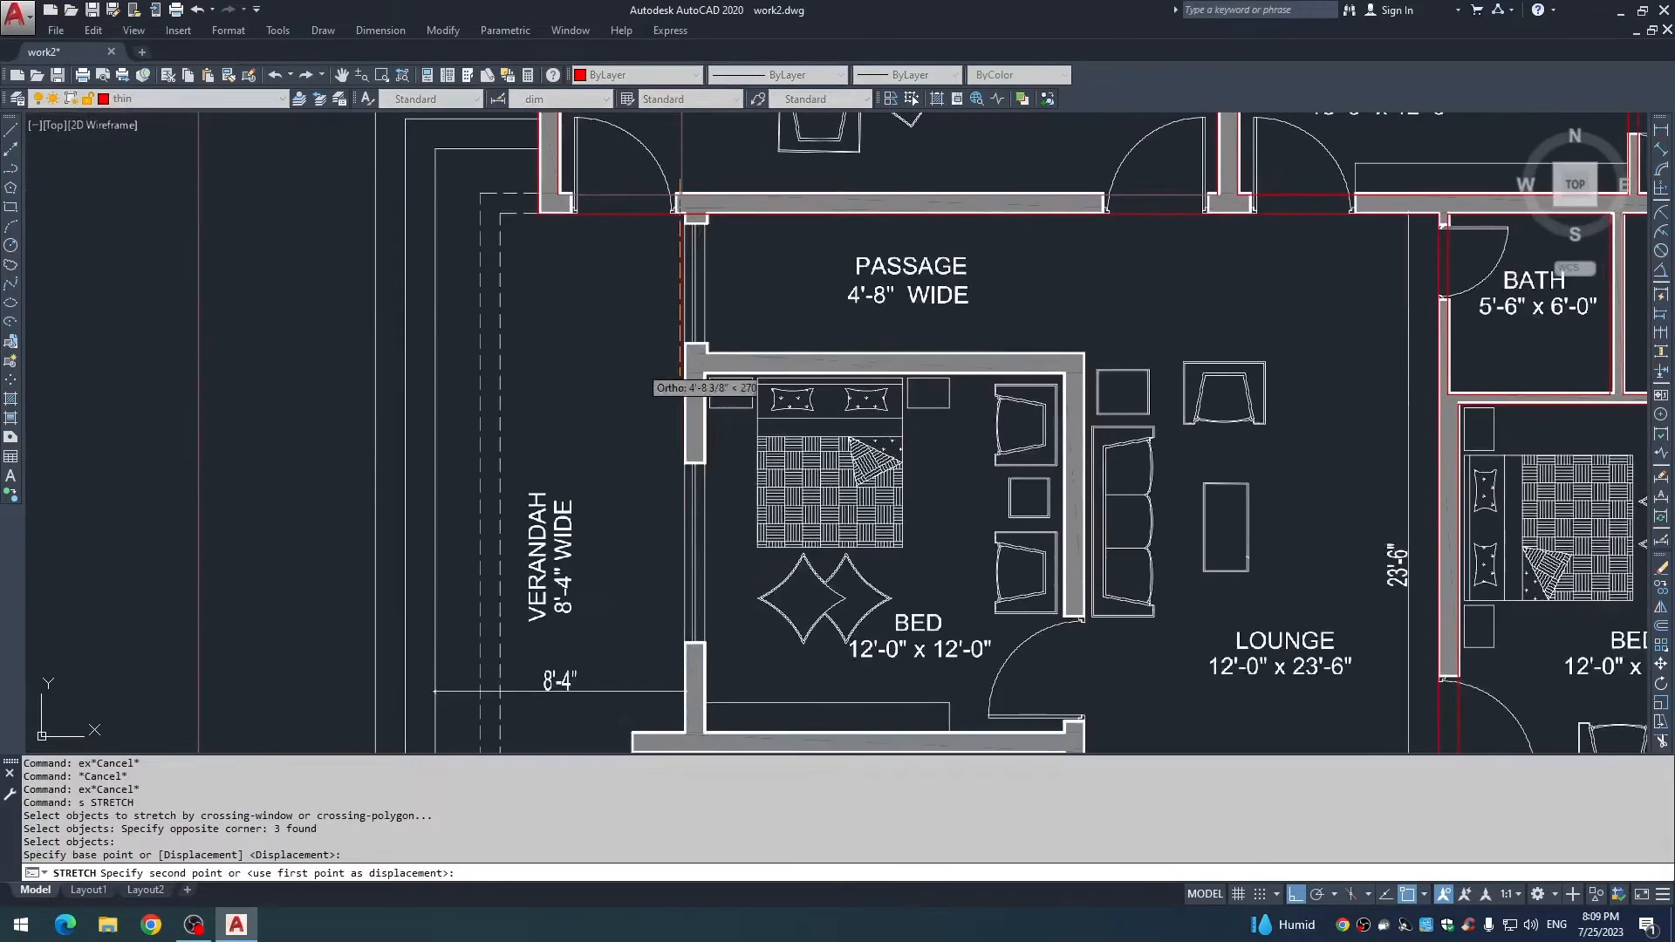
click(674, 533)
key(Escape)
key(Escape)
Offset the stretched vertical line 8 inches east to give the west wall its second face.
text(o)
key(space)
text(8)
key(space)
click(684, 431)
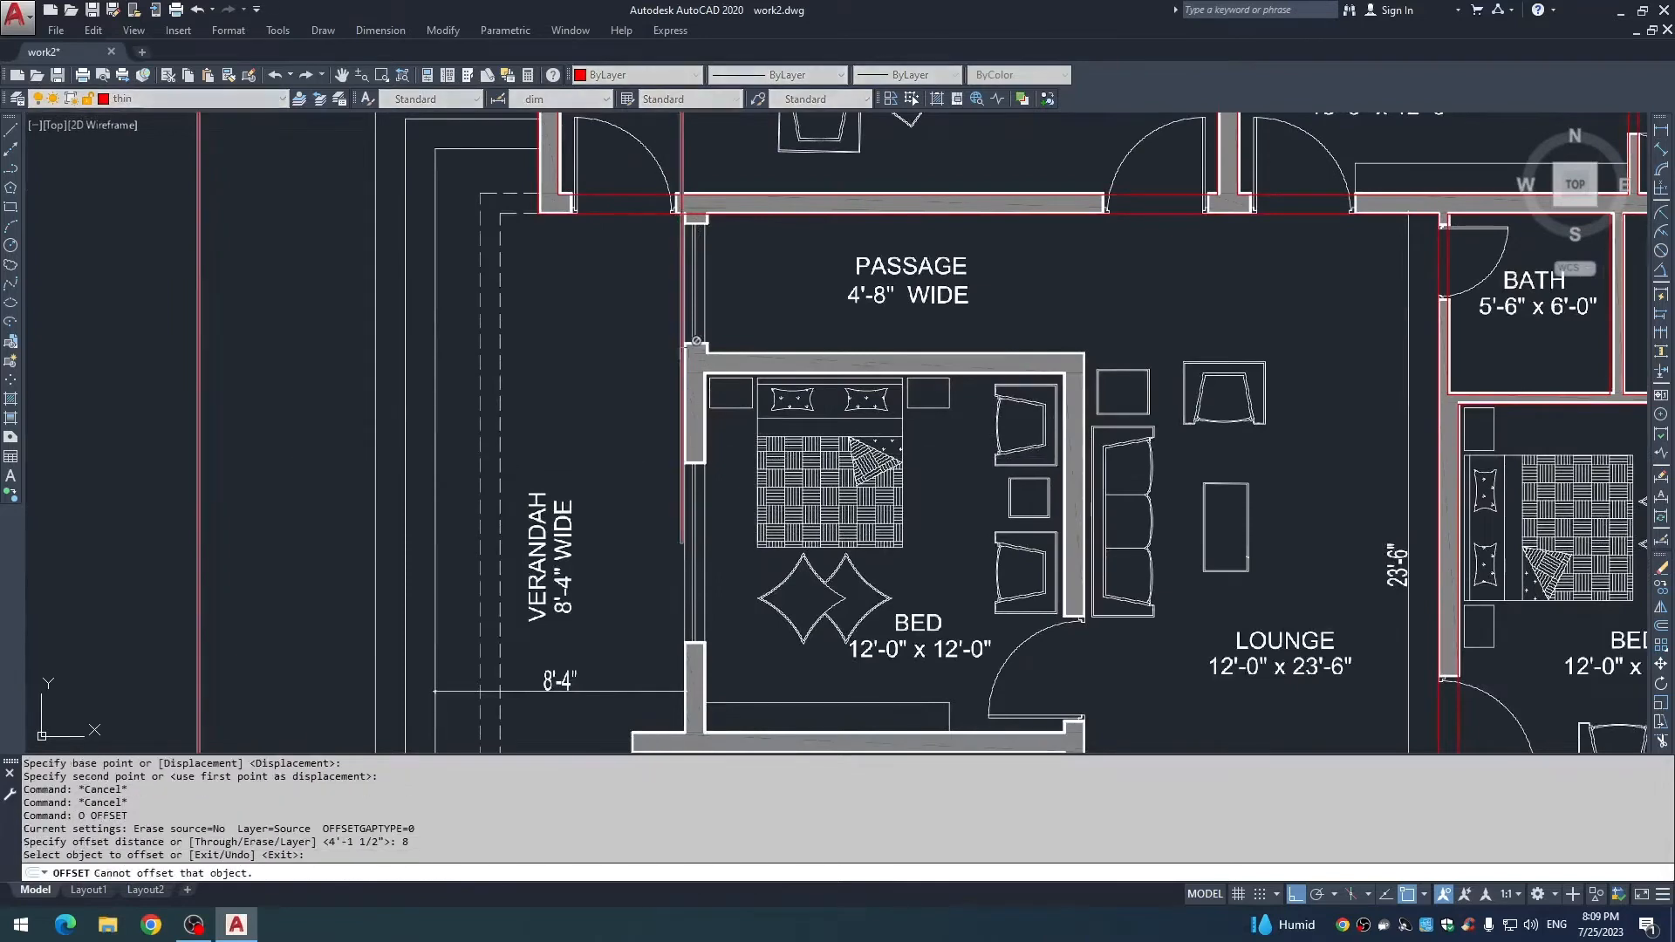
click(683, 402)
click(740, 318)
Trim the two new vertical lines above the south face of the hall wall.
middle_drag(744, 305, 740, 376)
scroll(706, 286, up, 2)
key(Escape)
text(tr)
click(715, 287)
key(space)
drag(719, 218, 602, 244)
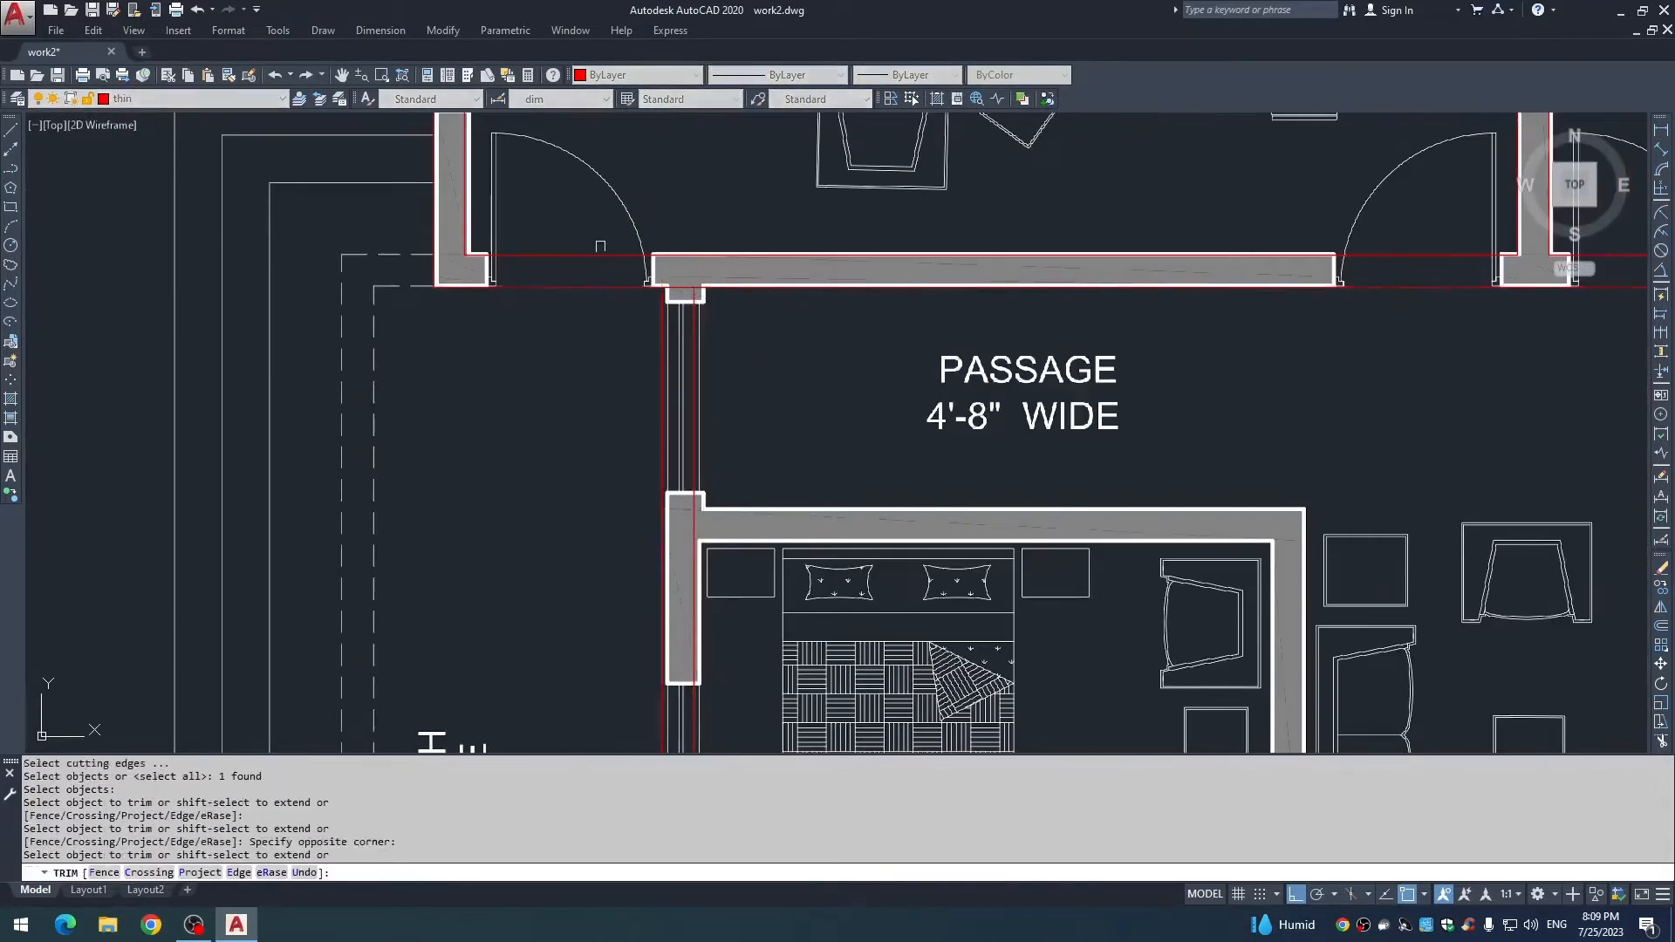
key(Escape)
Trim the hall wall's south line between the two new vertical lines at the passage's northwest corner.
key(t)
key(r)
key(space)
key(space)
click(681, 288)
key(Escape)
scroll(684, 401, down, 4)
key(Escape)
key(Escape)
key(Escape)
middle_drag(703, 617, 673, 397)
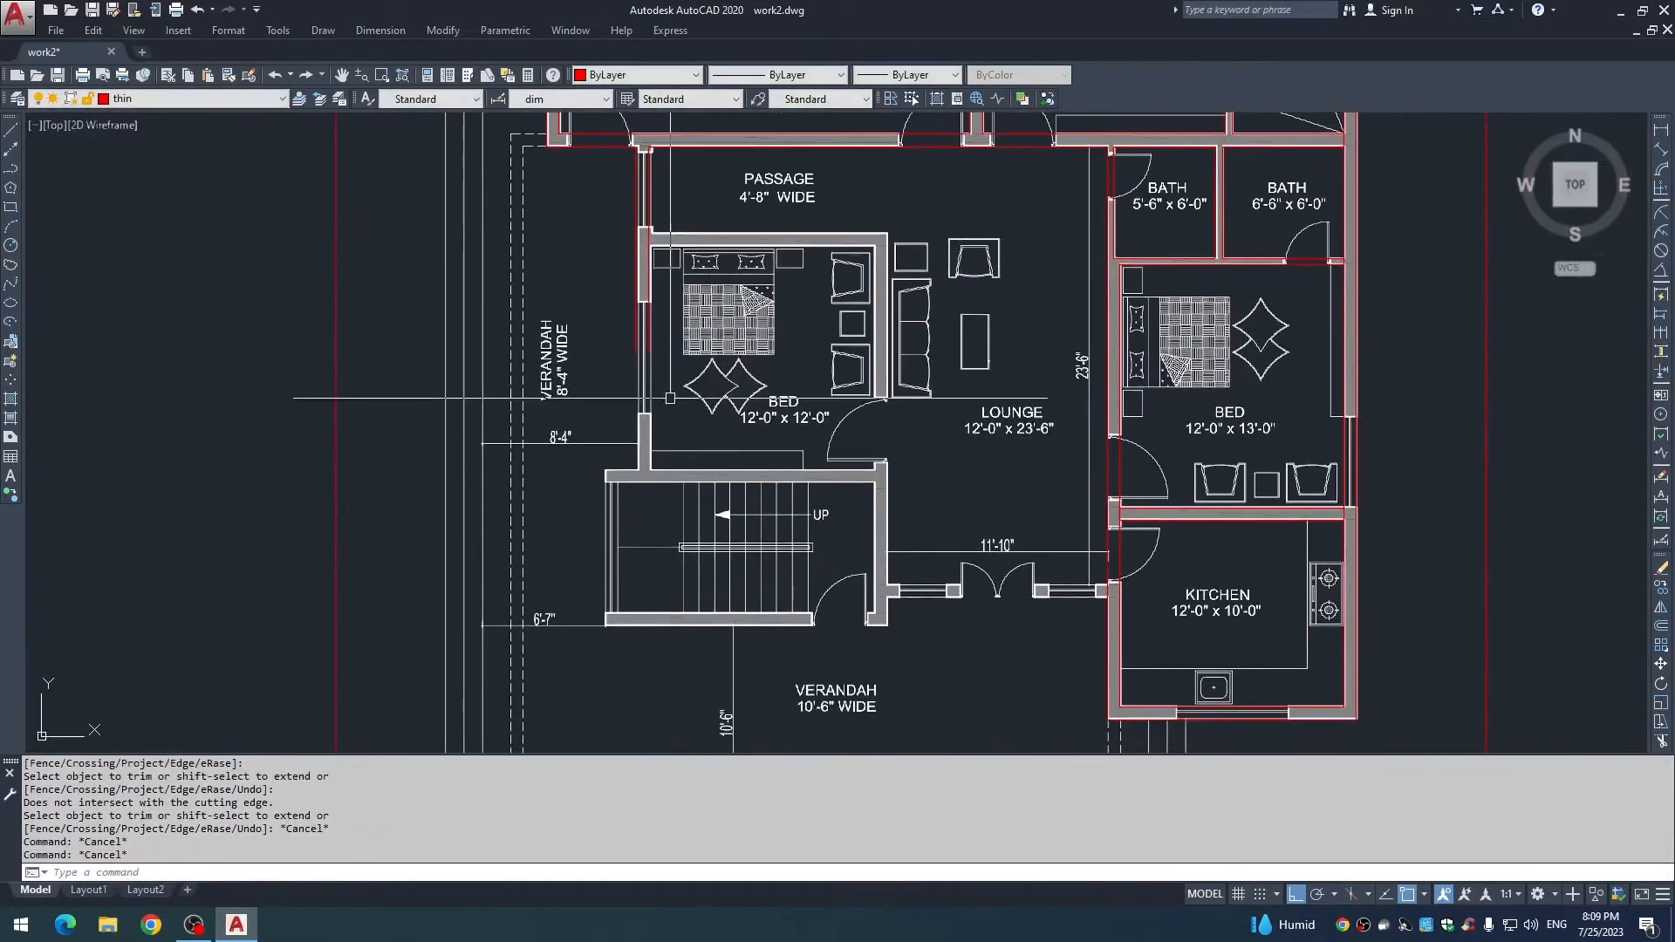
text(ex)
click(673, 478)
key(Escape)
key(Escape)
Extend the two vertical wall lines on the bedroom's west side south past the staircase.
text(ex)
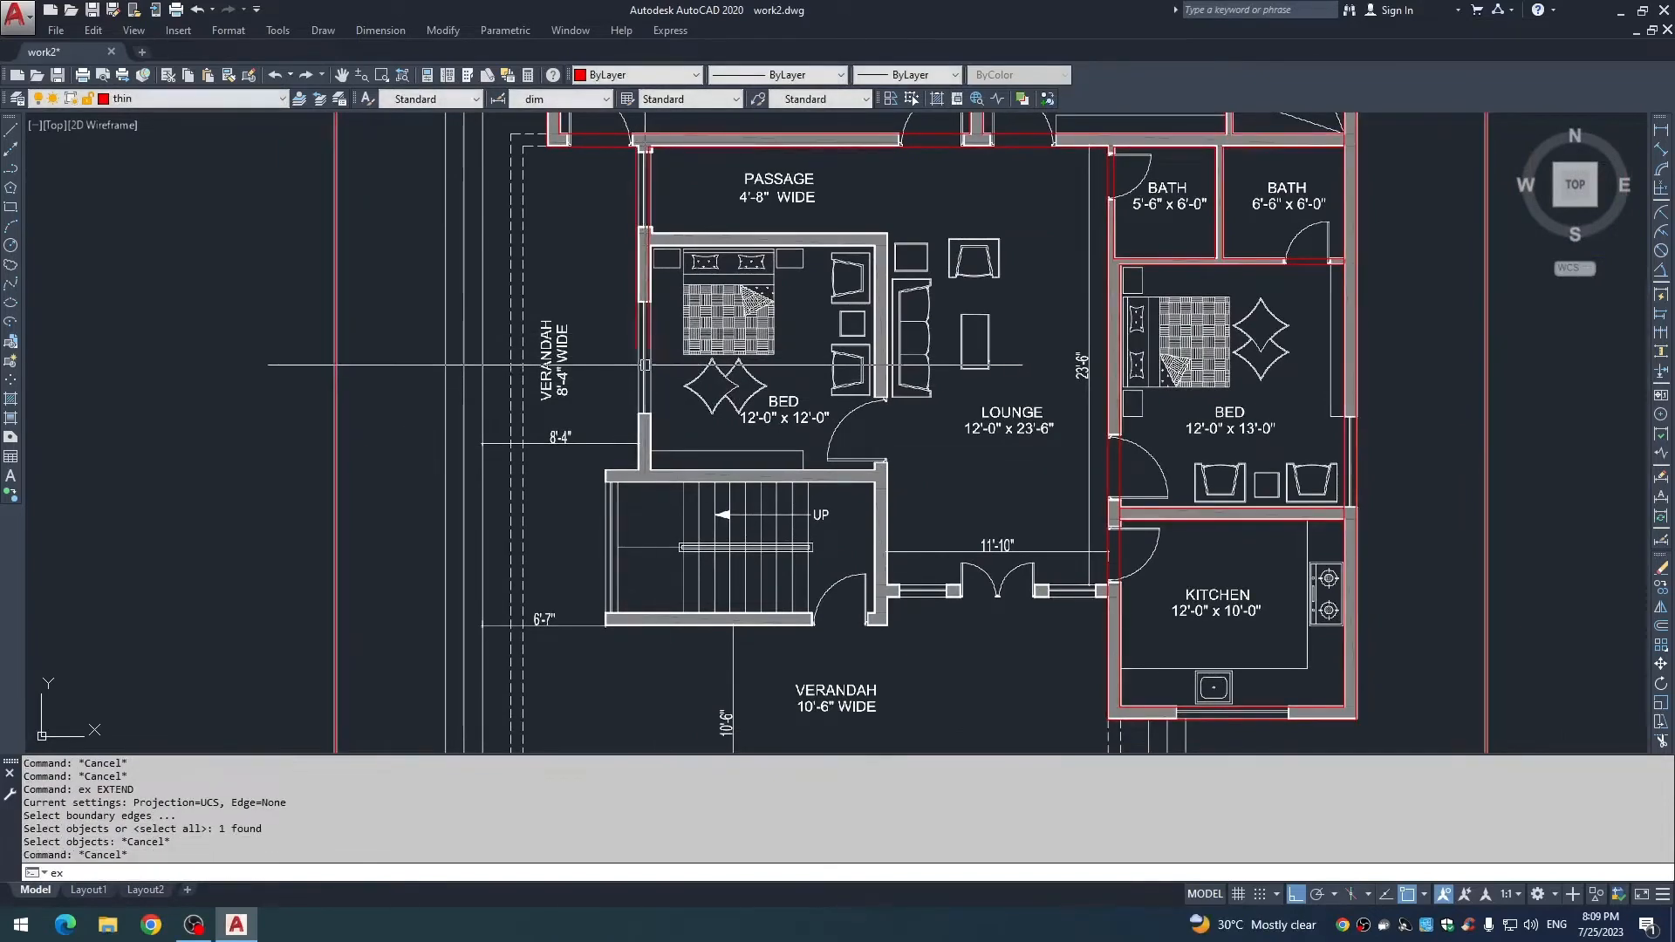
key(space)
drag(618, 339, 694, 371)
click(695, 370)
key(Escape)
key(Escape)
key(Escape)
key(Escape)
scroll(690, 328, up, 3)
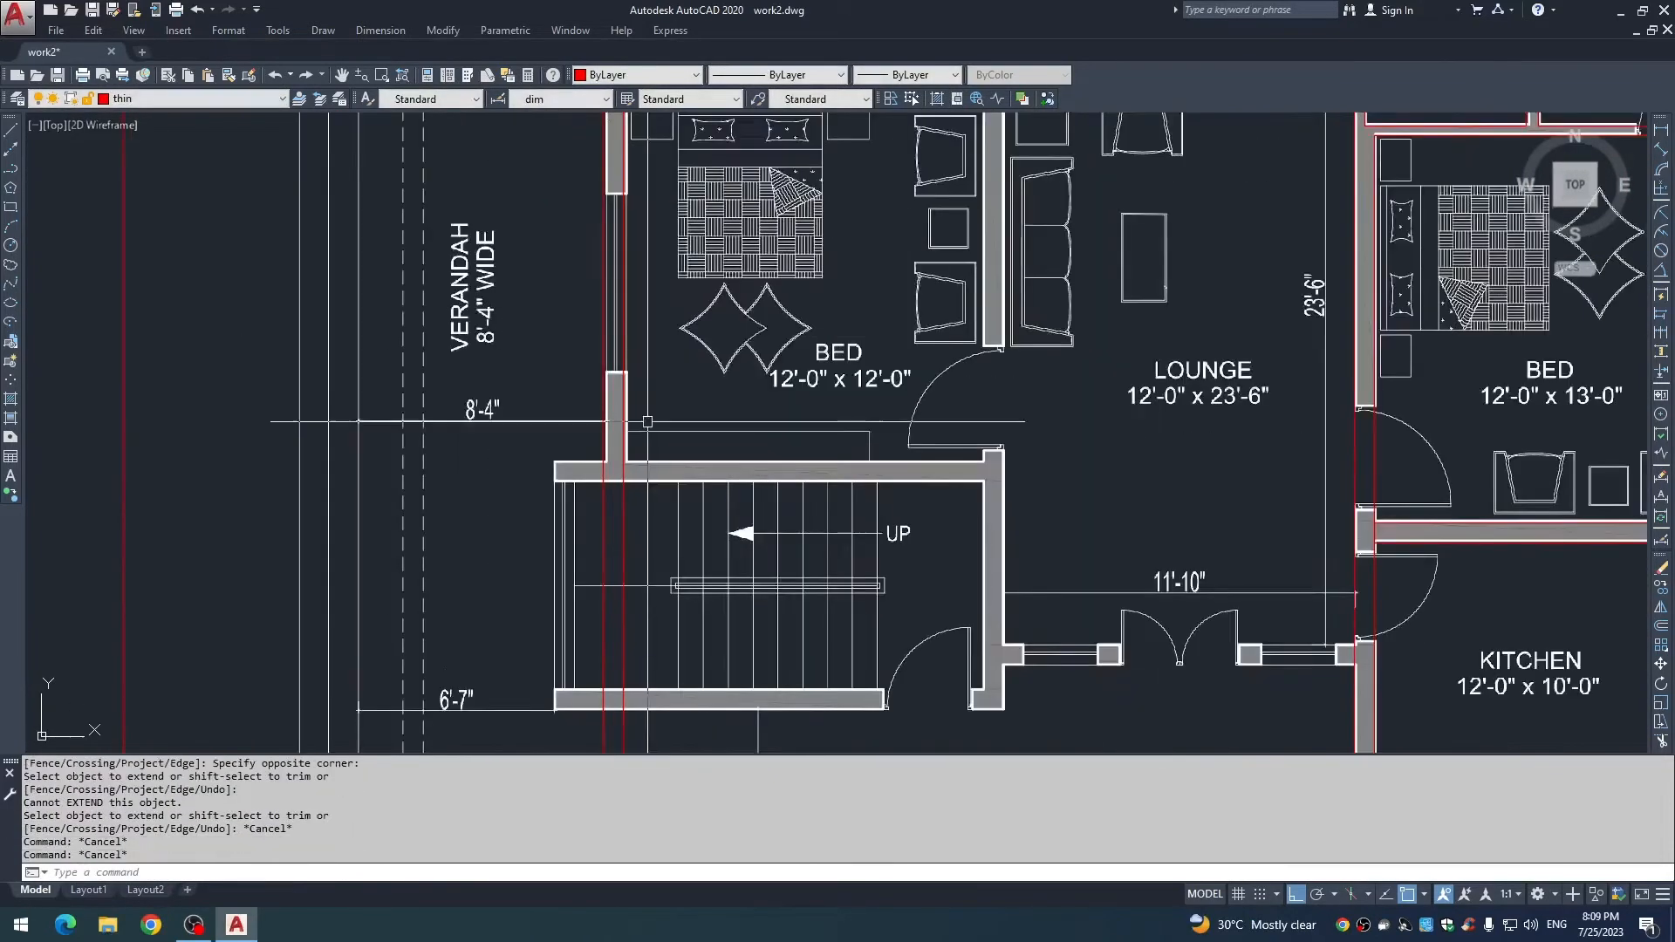
Offset the hall wall's south line 4'8" south to mark the bedroom side of the passage.
middle_drag(687, 326, 662, 456)
key(Escape)
key(Escape)
key(Escape)
key(Escape)
scroll(672, 436, down, 3)
middle_drag(752, 403, 657, 399)
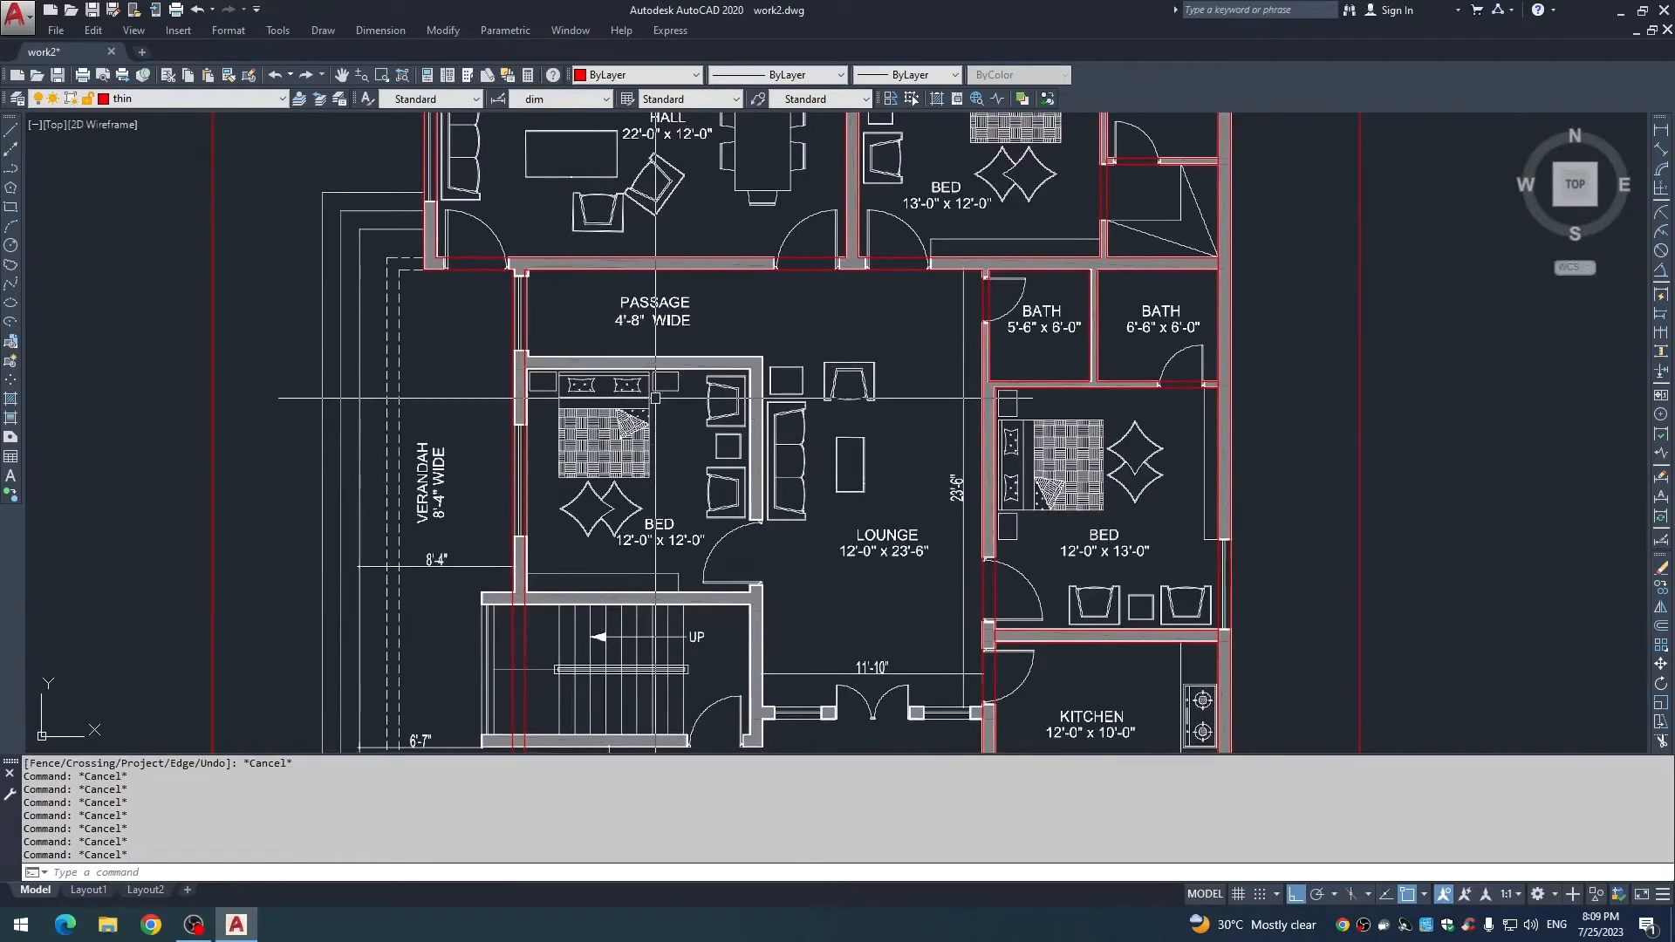
text(o )
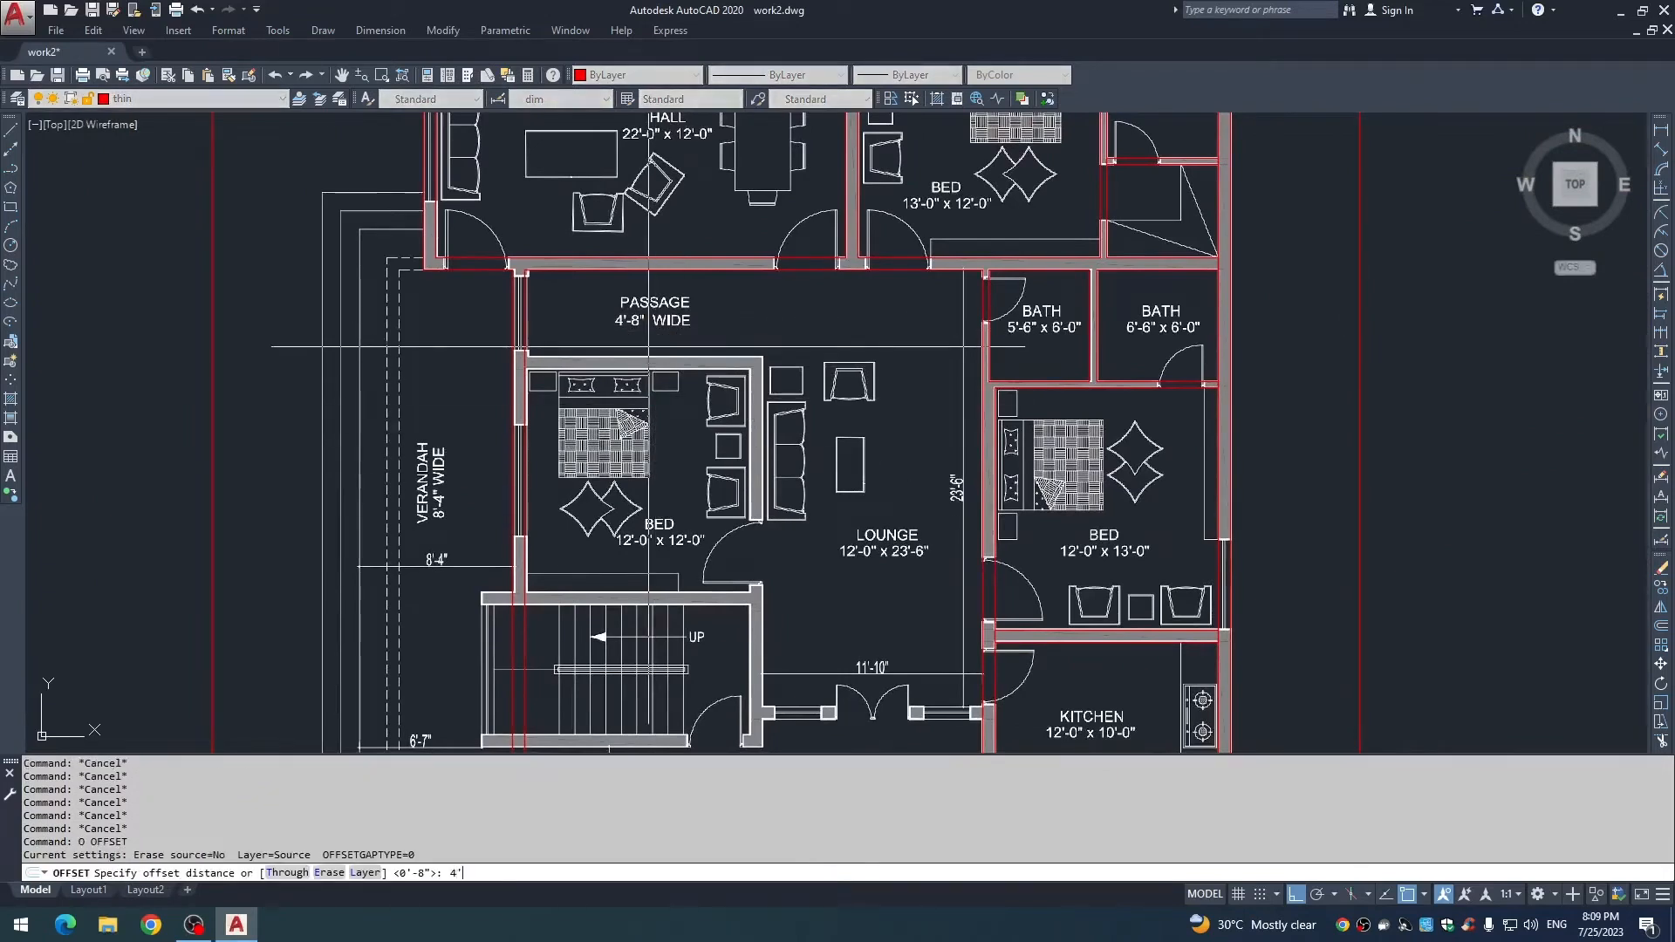
text(4'8)
key(Return)
click(647, 267)
click(663, 349)
click(666, 361)
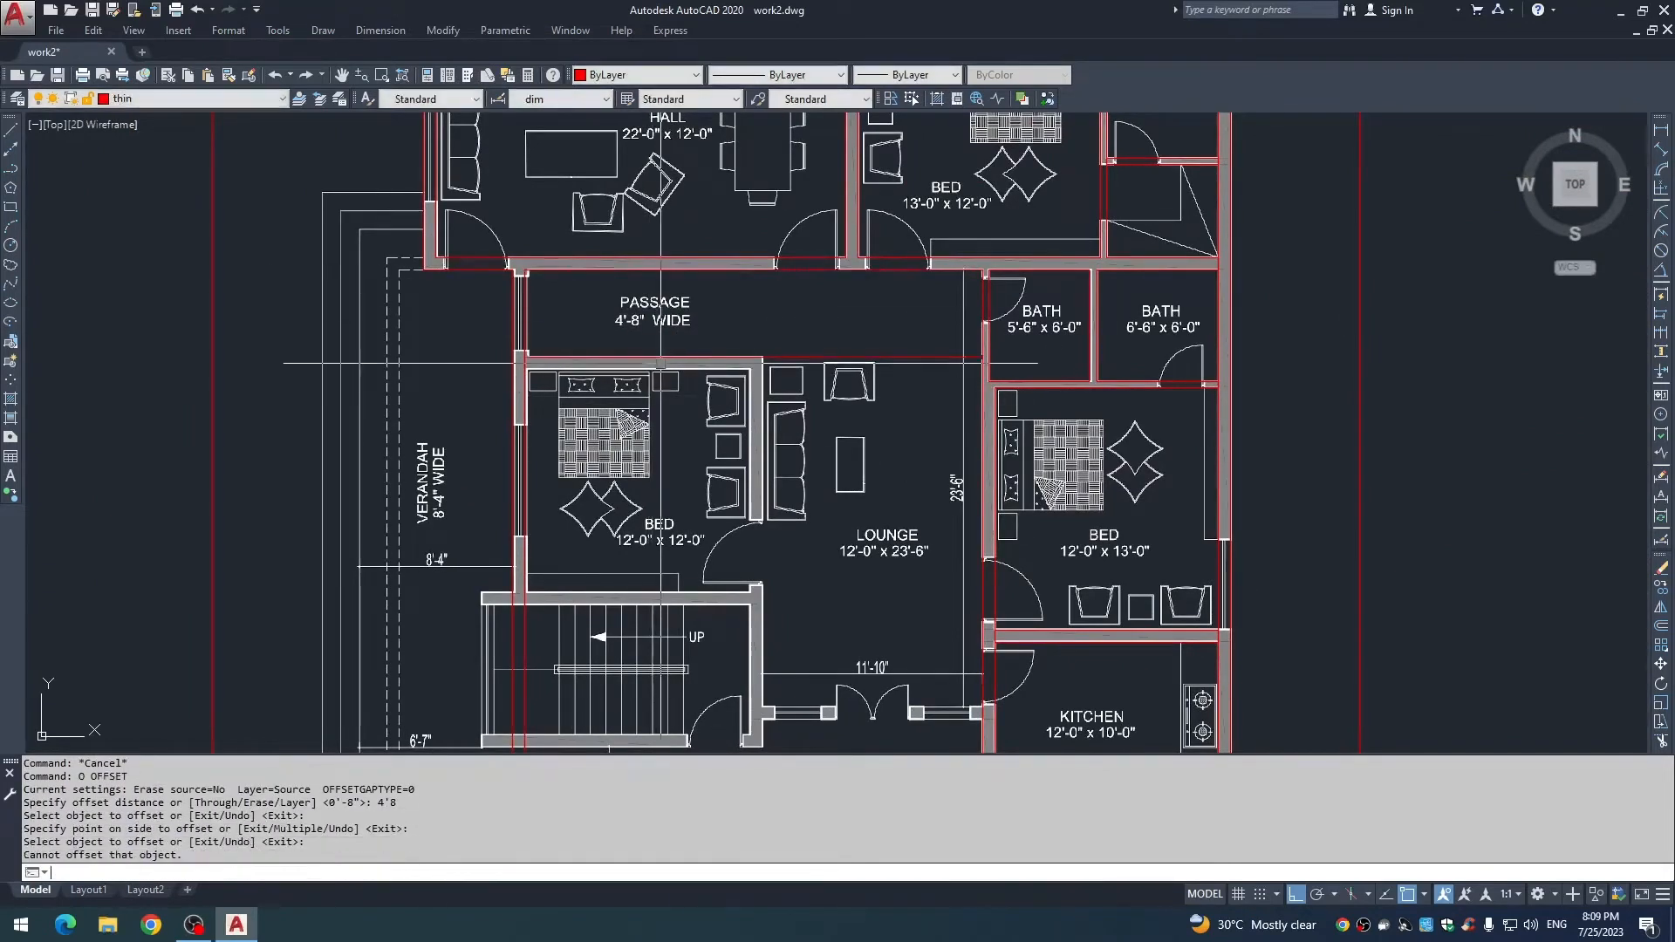
Offset the new passage line 8 inches south to give the bedroom's north wall its second face.
key(space)
text(8)
key(space)
click(670, 358)
click(674, 377)
key(Escape)
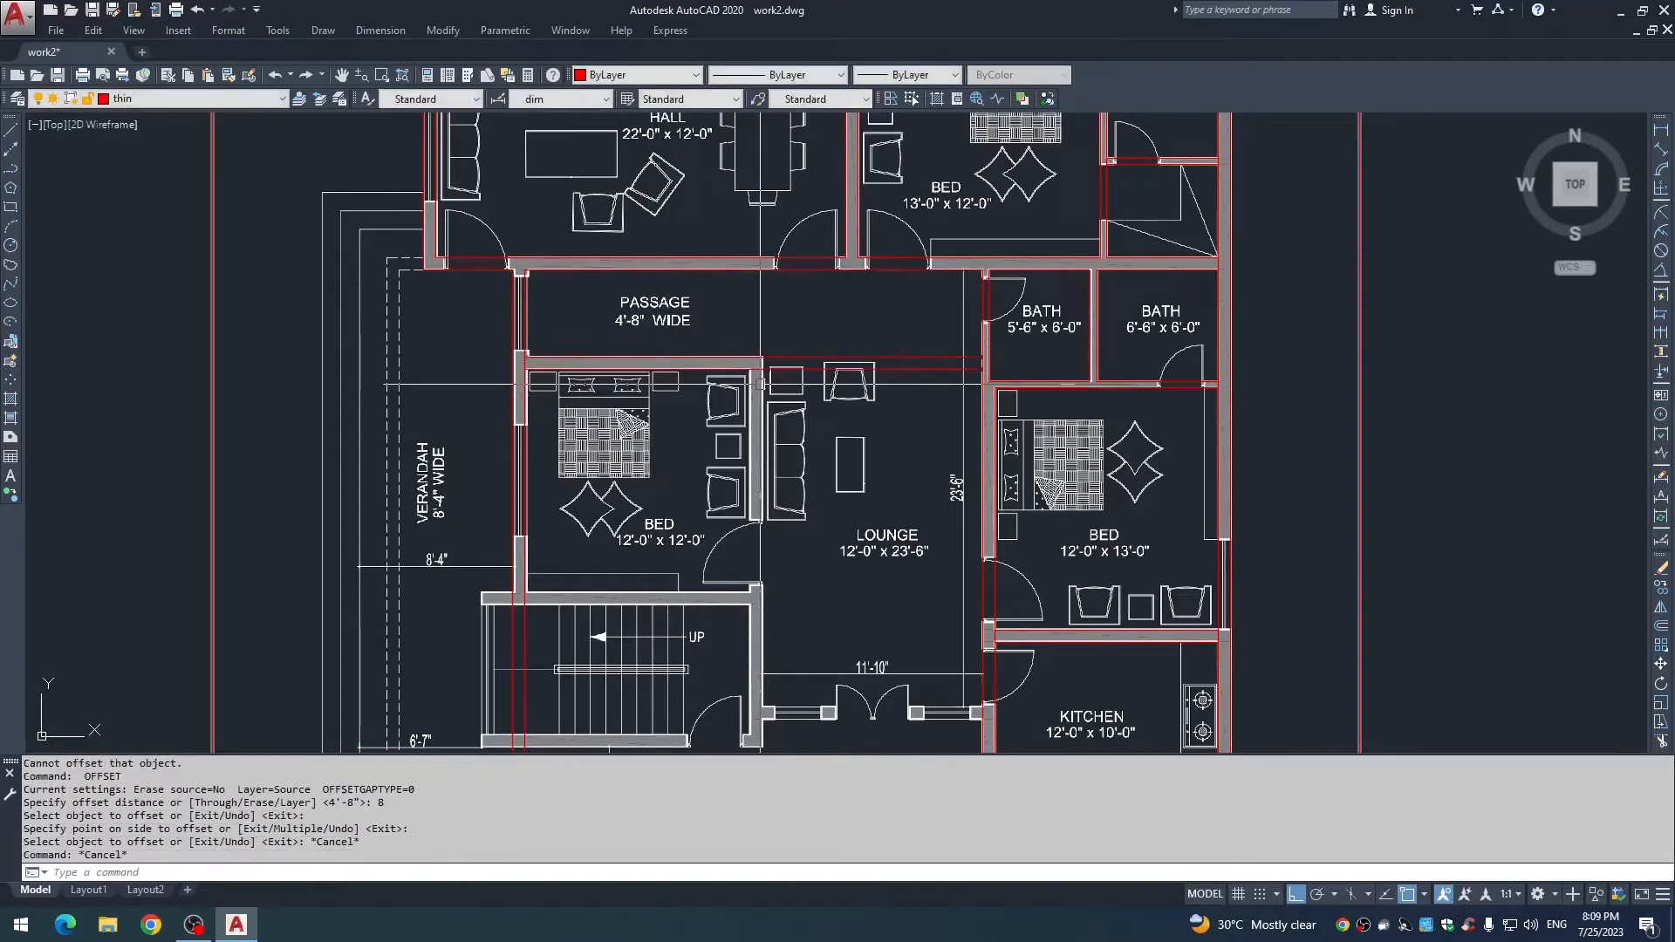
Offset the inner line of the 12'-0" x 12'-0" bedroom's west wall 12' east.
text(o)
key(space)
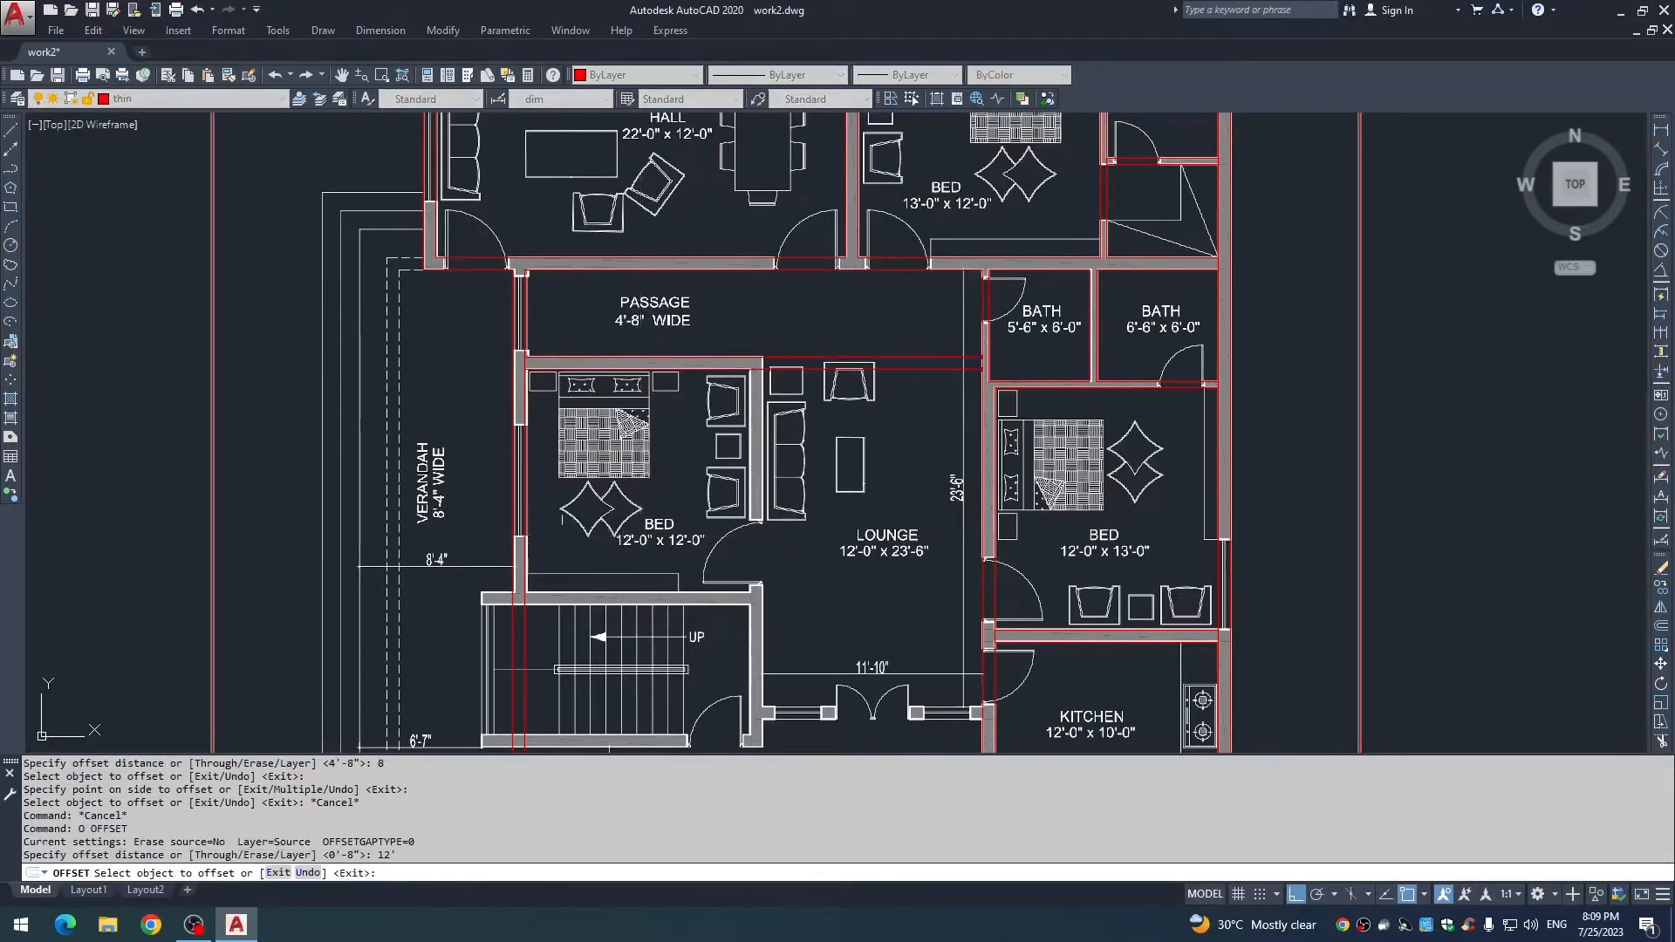
click(529, 499)
click(526, 497)
click(641, 499)
key(space)
Offset the bedroom's new east wall line 8 inches east to form the lounge-side face.
key(space)
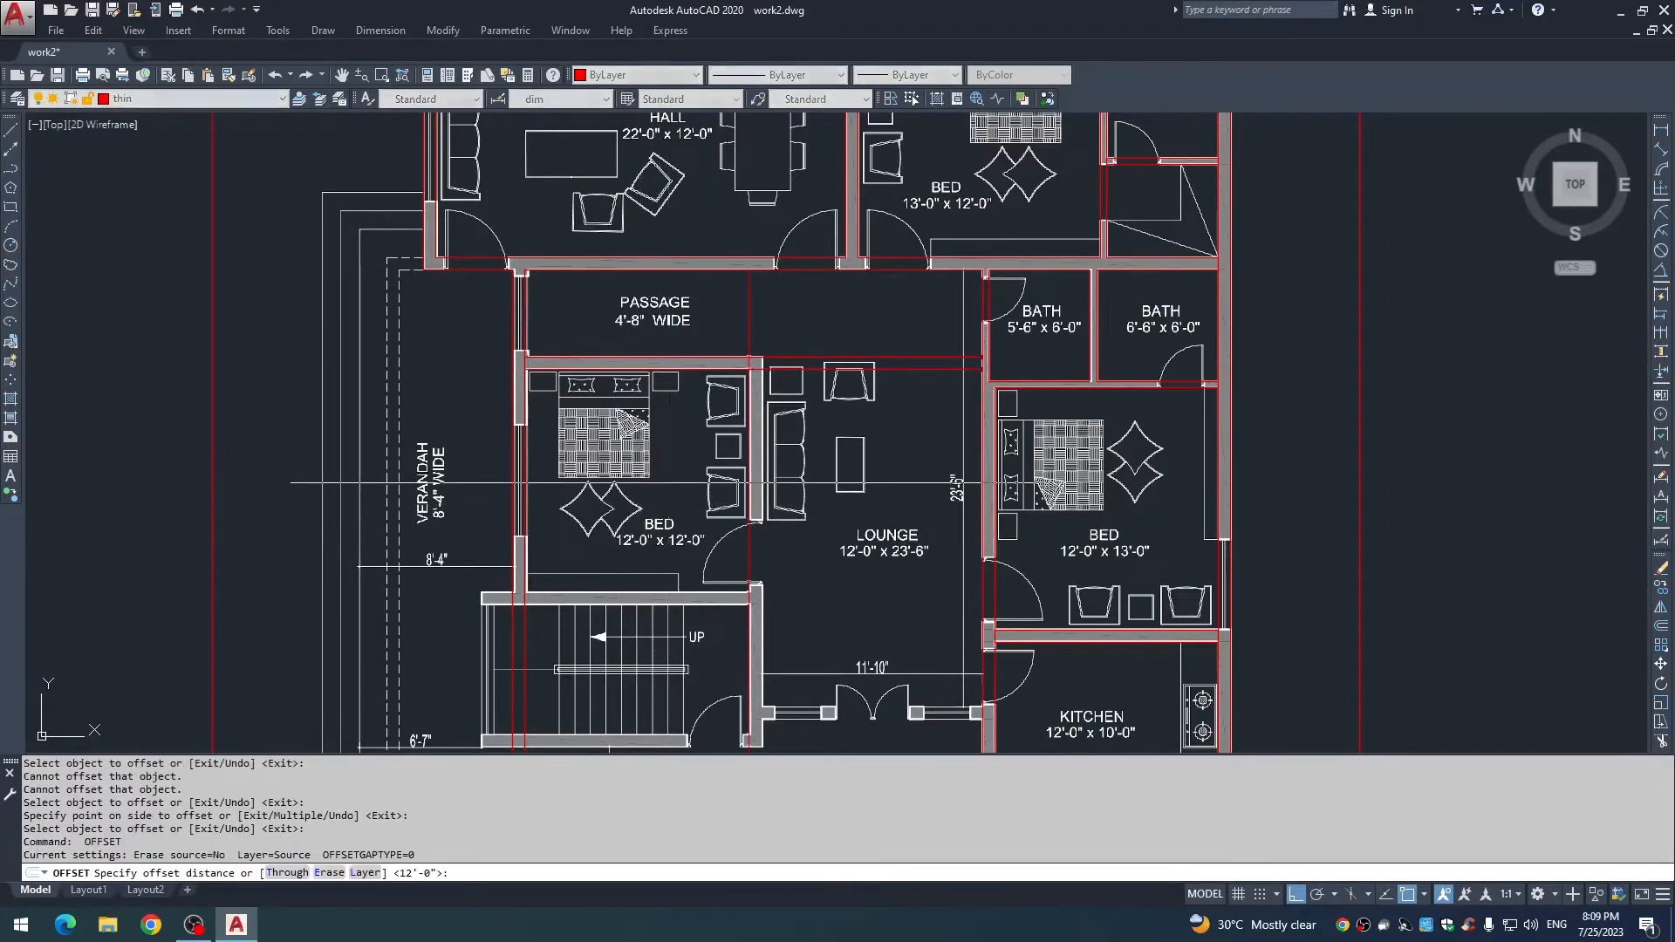
text(8)
key(space)
click(750, 462)
click(821, 458)
key(Escape)
Fillet the inner and outer line pairs at the bedroom's northeast corner with zero radius.
text(f)
click(716, 369)
click(751, 397)
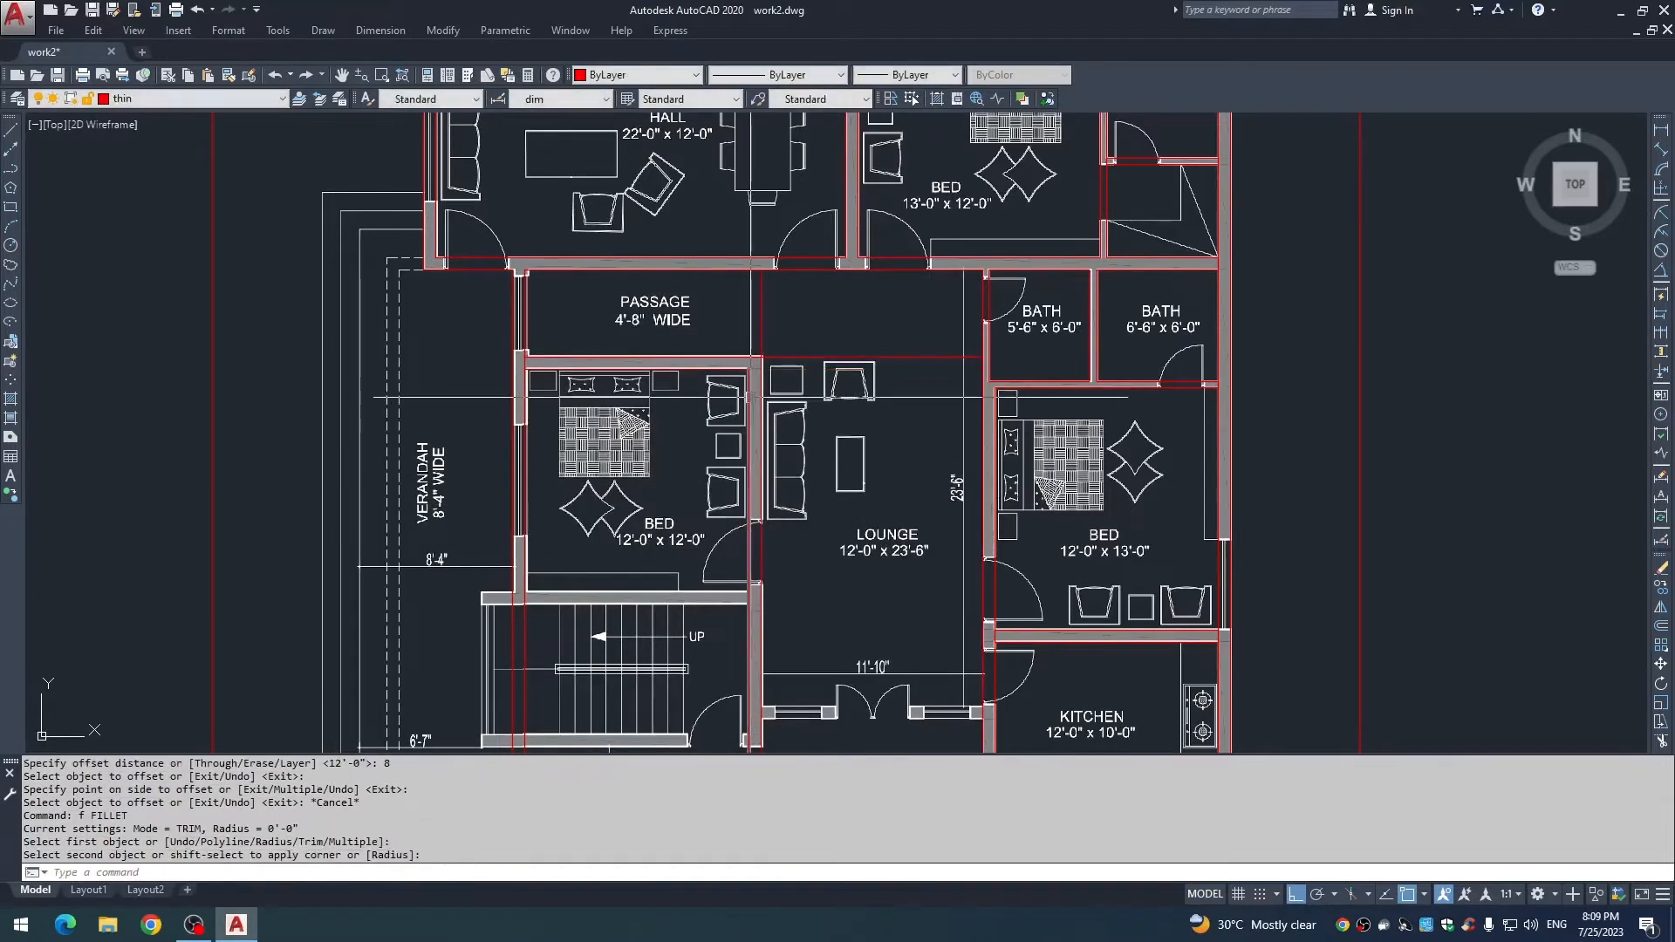
key(space)
click(761, 401)
click(731, 357)
key(Escape)
Offset the inner line of the bedroom's north wall 12' south to mark the wall above the staircase.
scroll(720, 598, down, 2)
mouse_move(720, 598)
middle_down()
mouse_move(716, 427)
mouse_move(692, 528)
middle_up()
key(Escape)
key(Escape)
scroll(716, 426, up, 4)
key(Escape)
text(o )
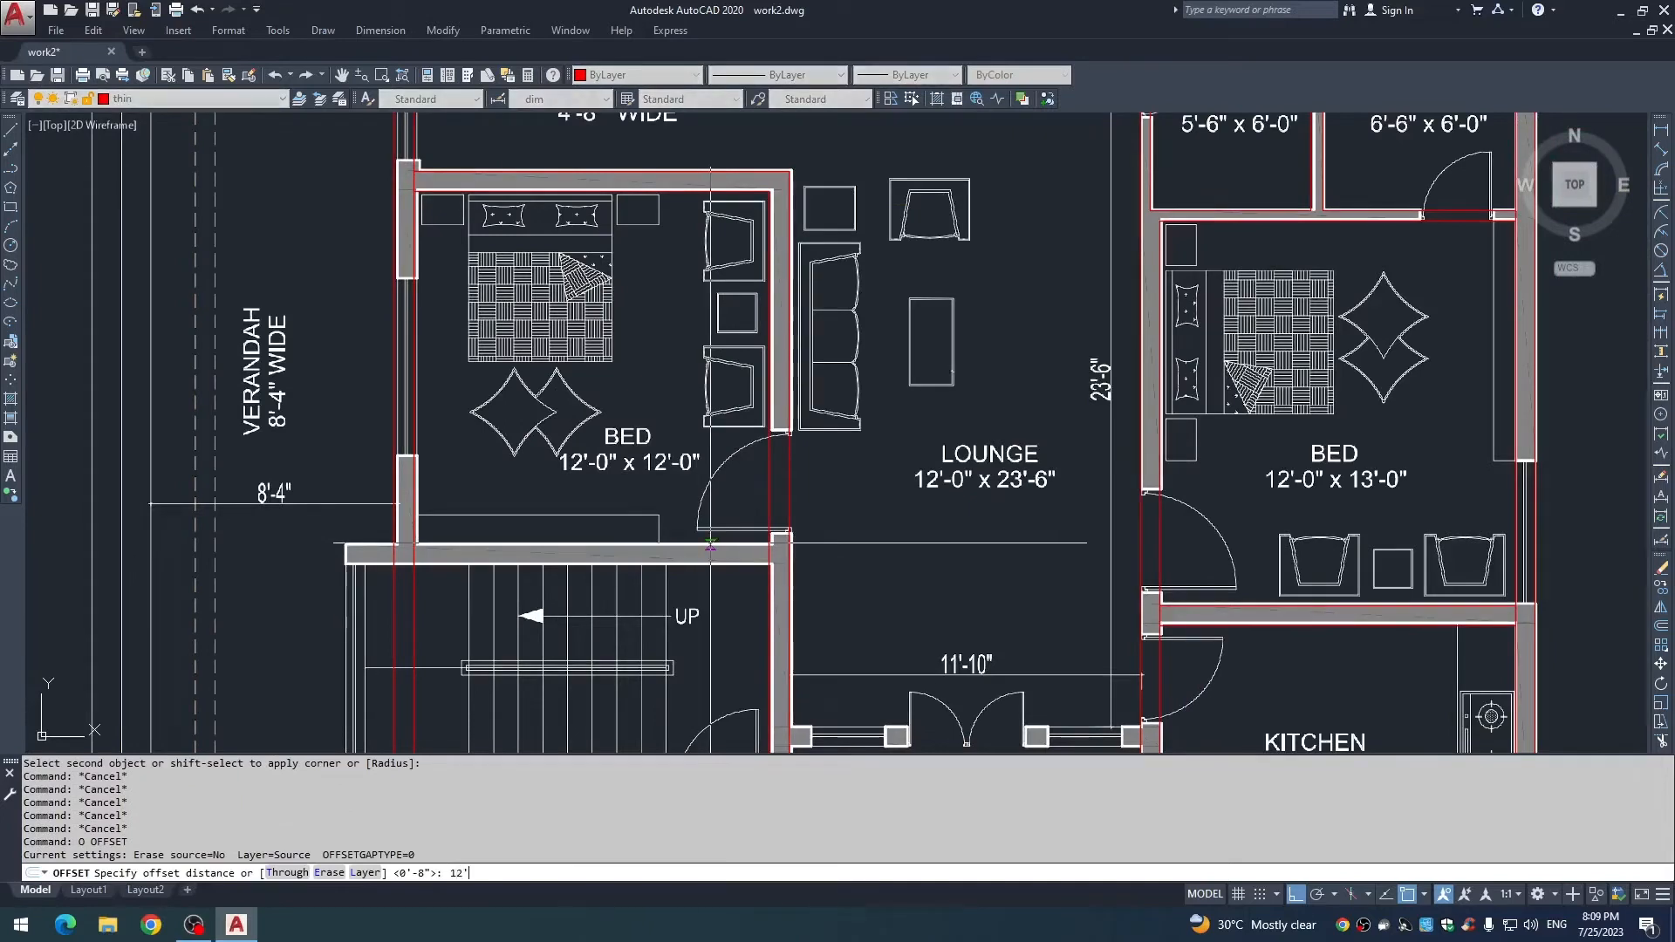
text(12)
click(712, 543)
click(667, 268)
key(space)
Offset the bedroom's new south wall line 8 inches south to form the staircase-side face.
key(space)
middle_drag(689, 616, 677, 419)
click(687, 502)
click(651, 535)
click(650, 537)
key(Escape)
key(Escape)
Measure the vertical clear distance between the staircase's north and south walls.
text(d)
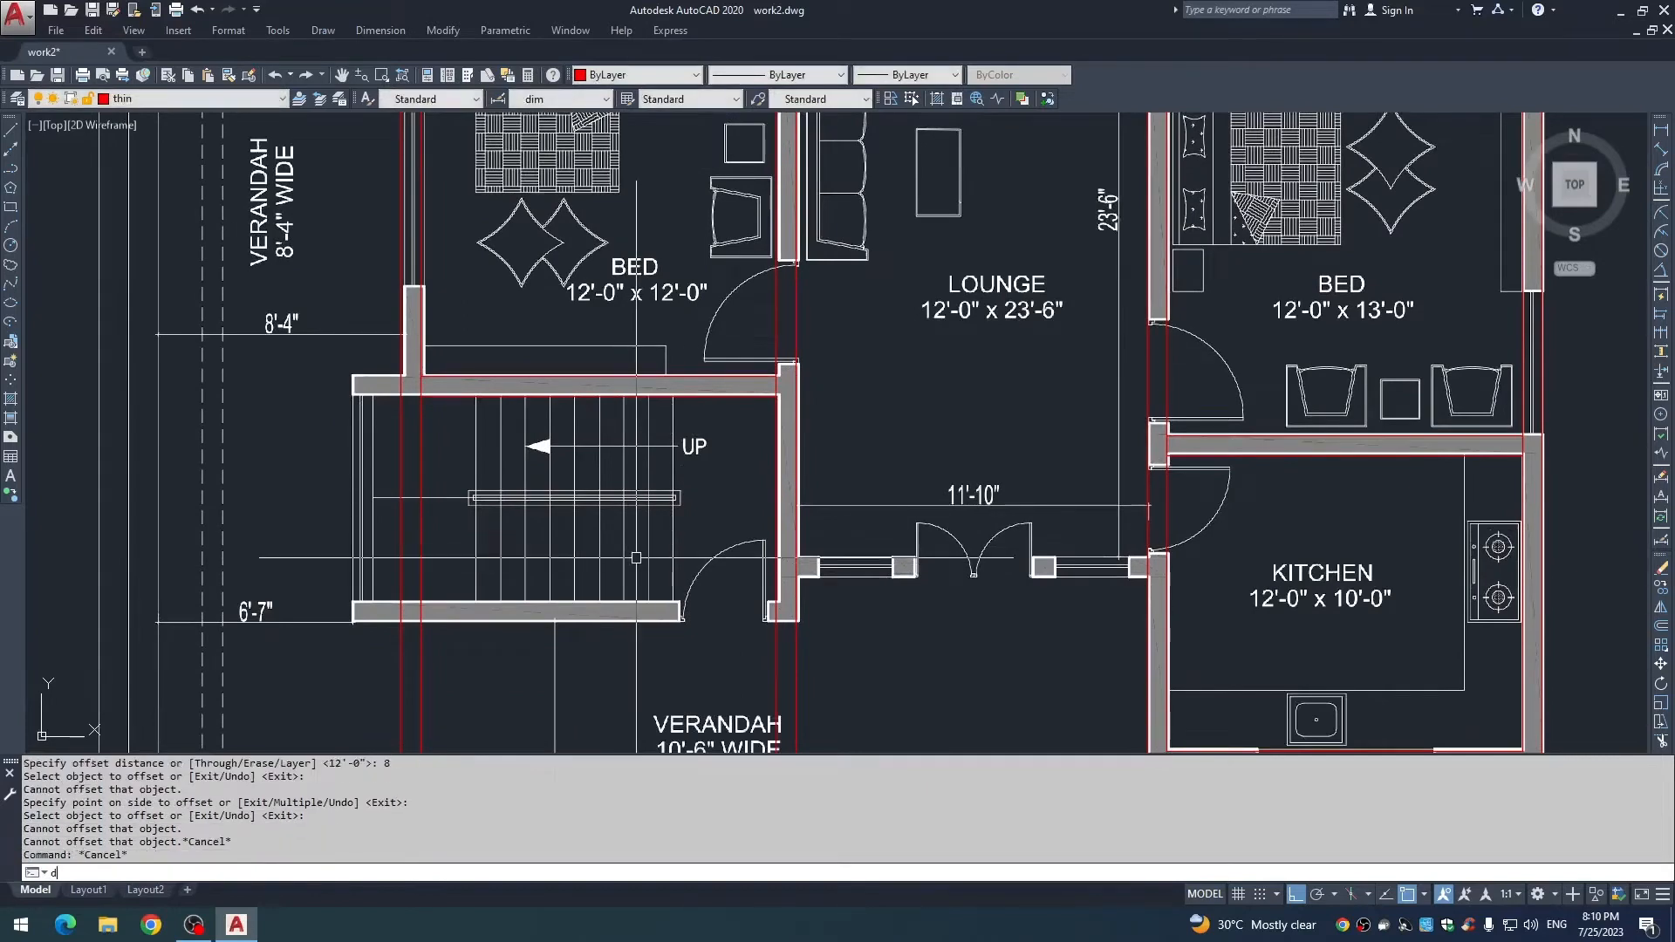
text(li)
click(648, 602)
key(Escape)
key(space)
click(659, 602)
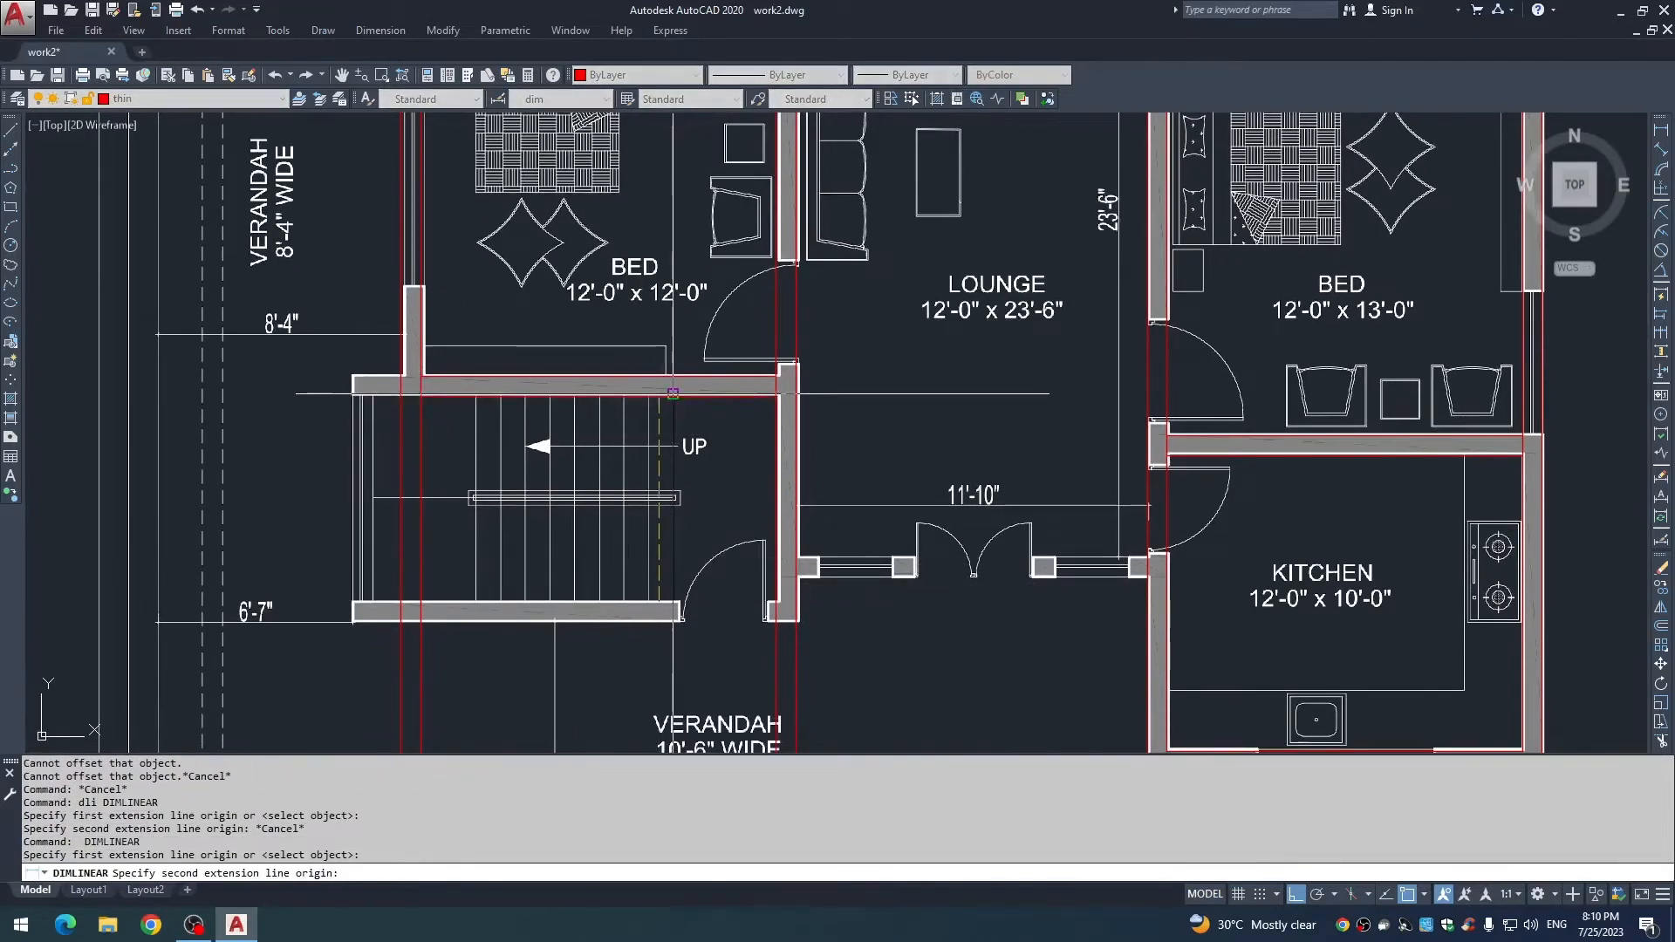
scroll(658, 397, up, 5)
click(655, 397)
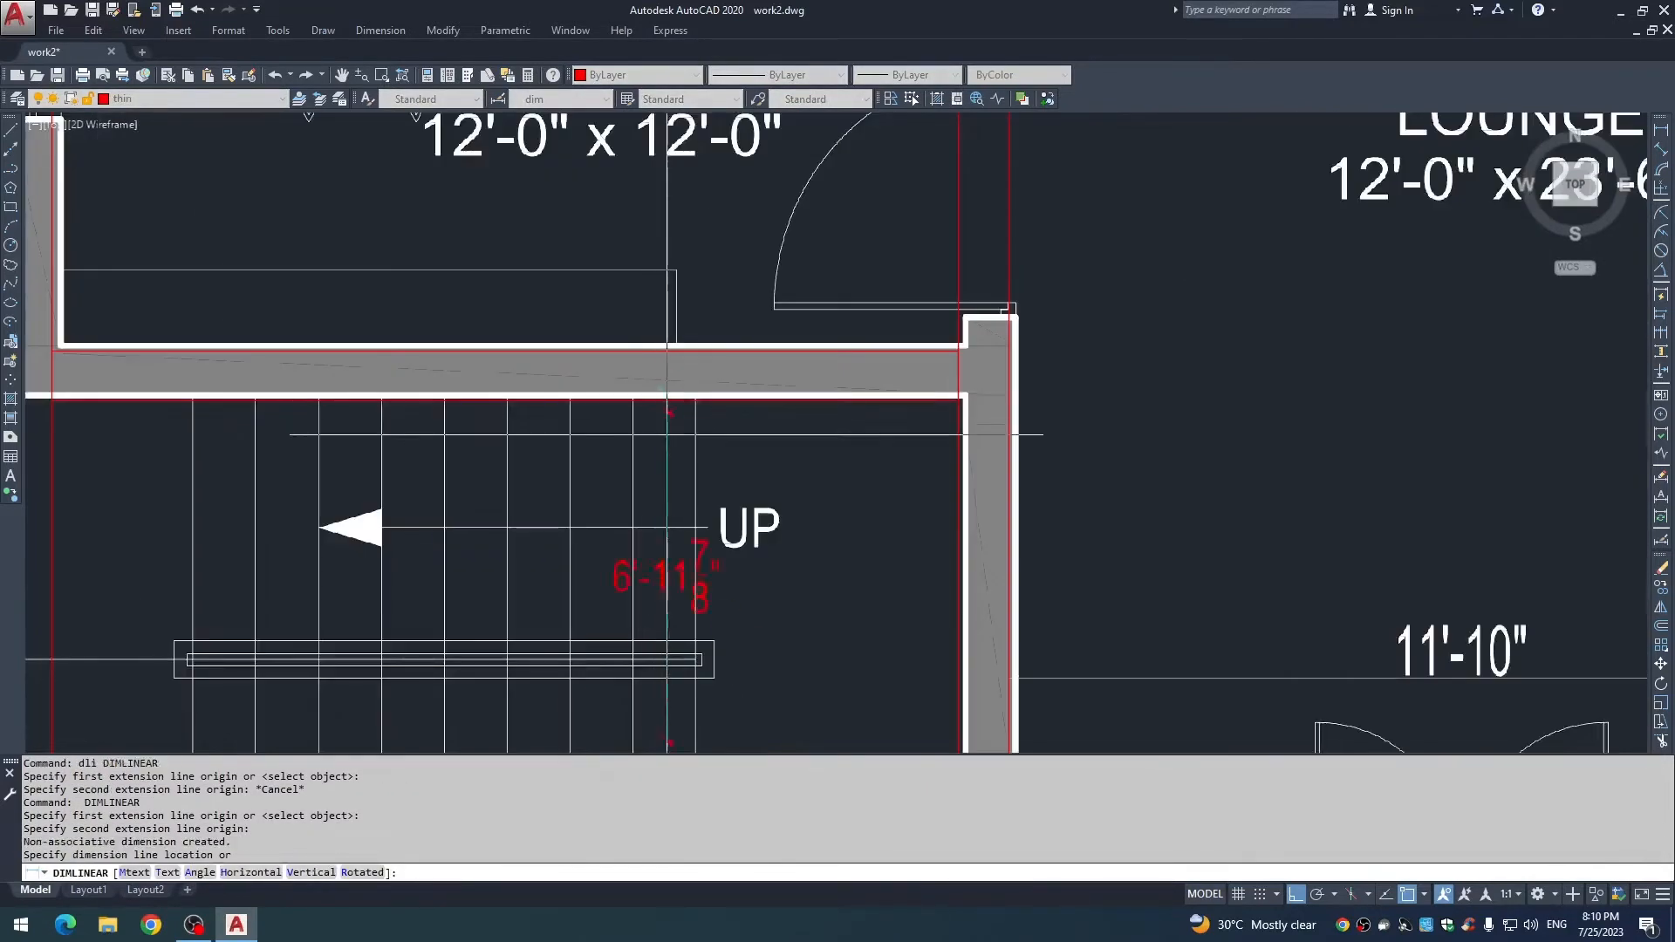
scroll(689, 541, down, 3)
scroll(755, 474, up, 3)
scroll(763, 473, down, 4)
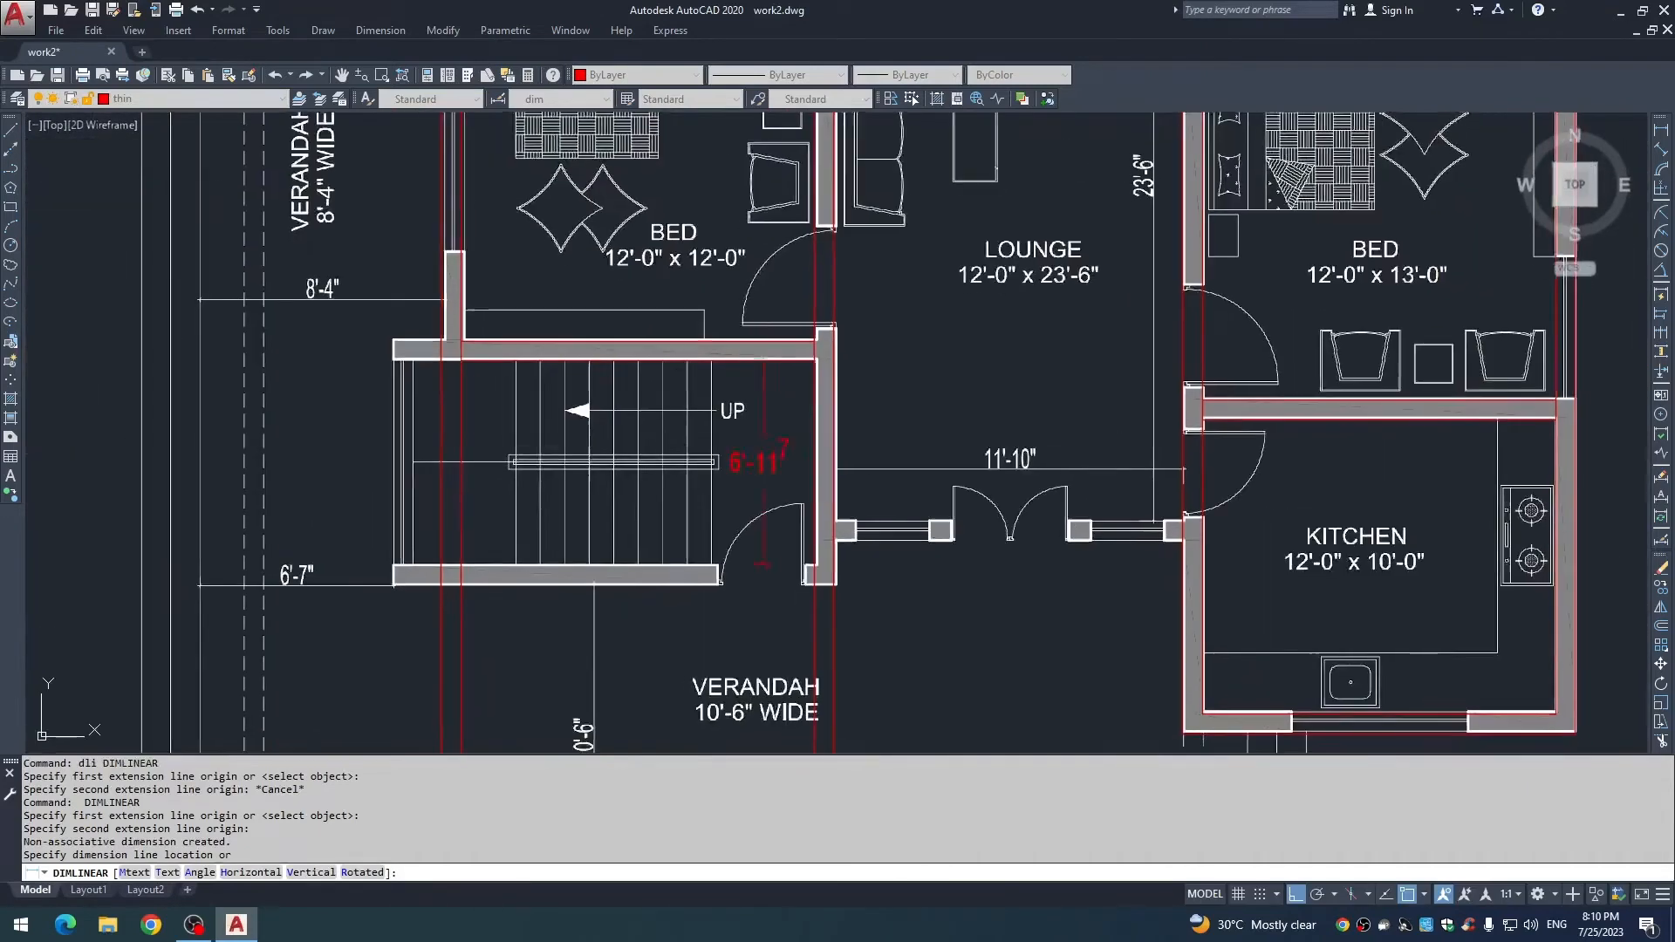
key(Escape)
Offset the staircase-side line of the staircase's north wall 7' south.
text(o)
key(space)
text(7')
key(space)
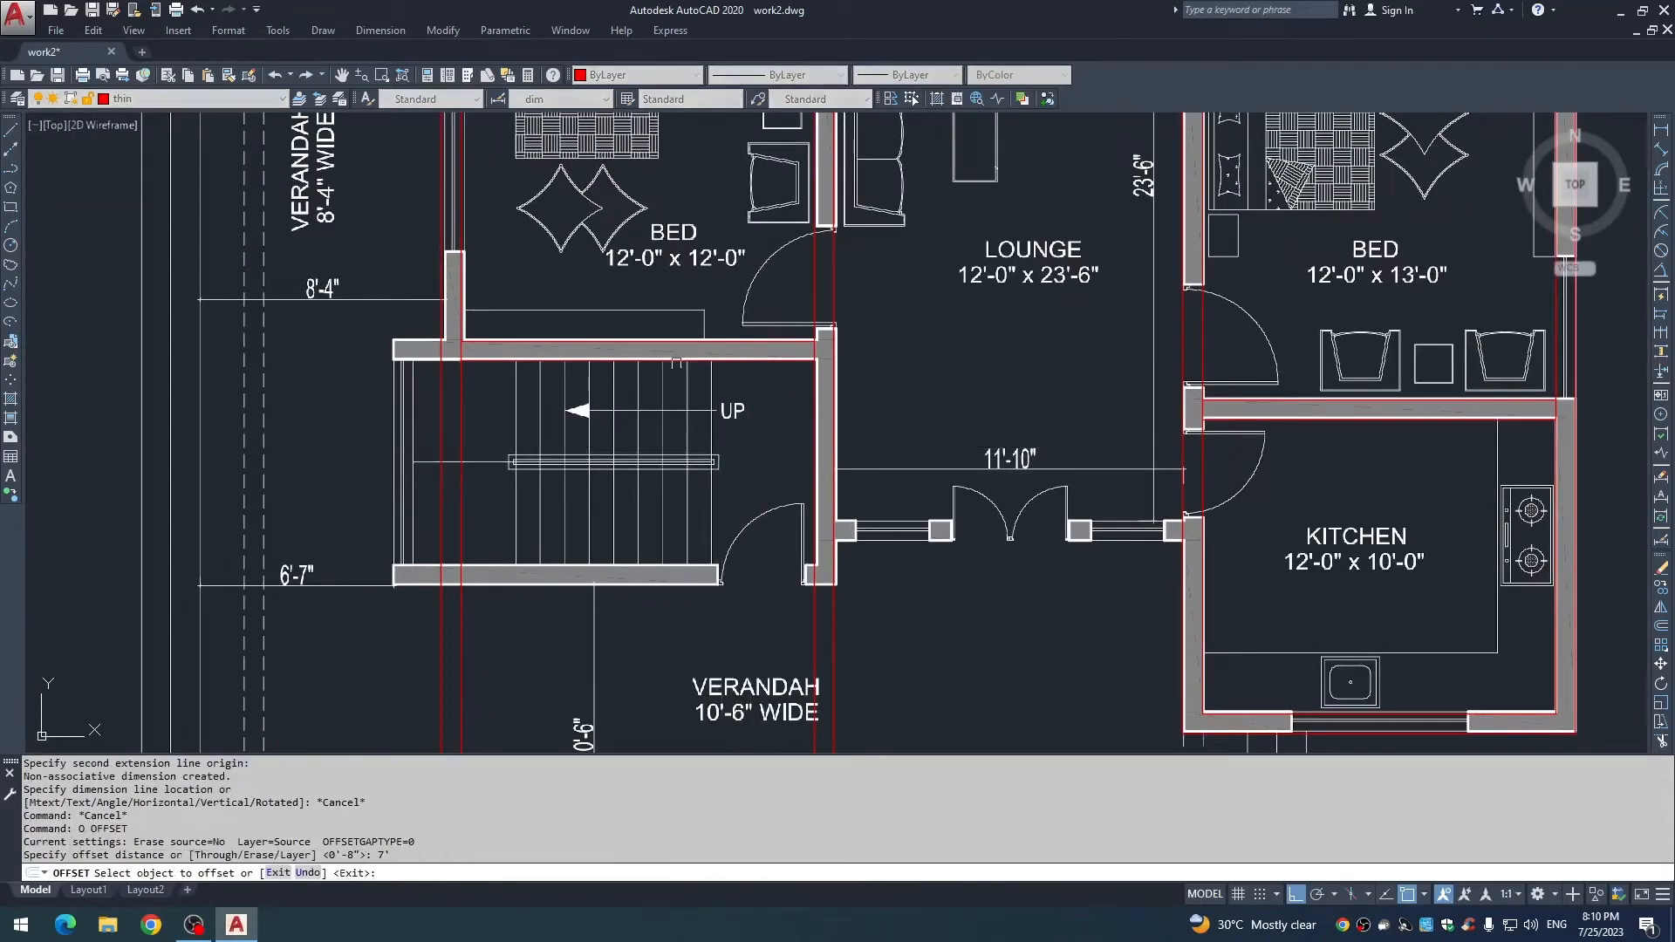
click(677, 360)
click(696, 482)
key(space)
Offset the staircase's new south wall line 8 inches south to add the verandah-side face.
key(space)
text(8)
key(space)
click(712, 564)
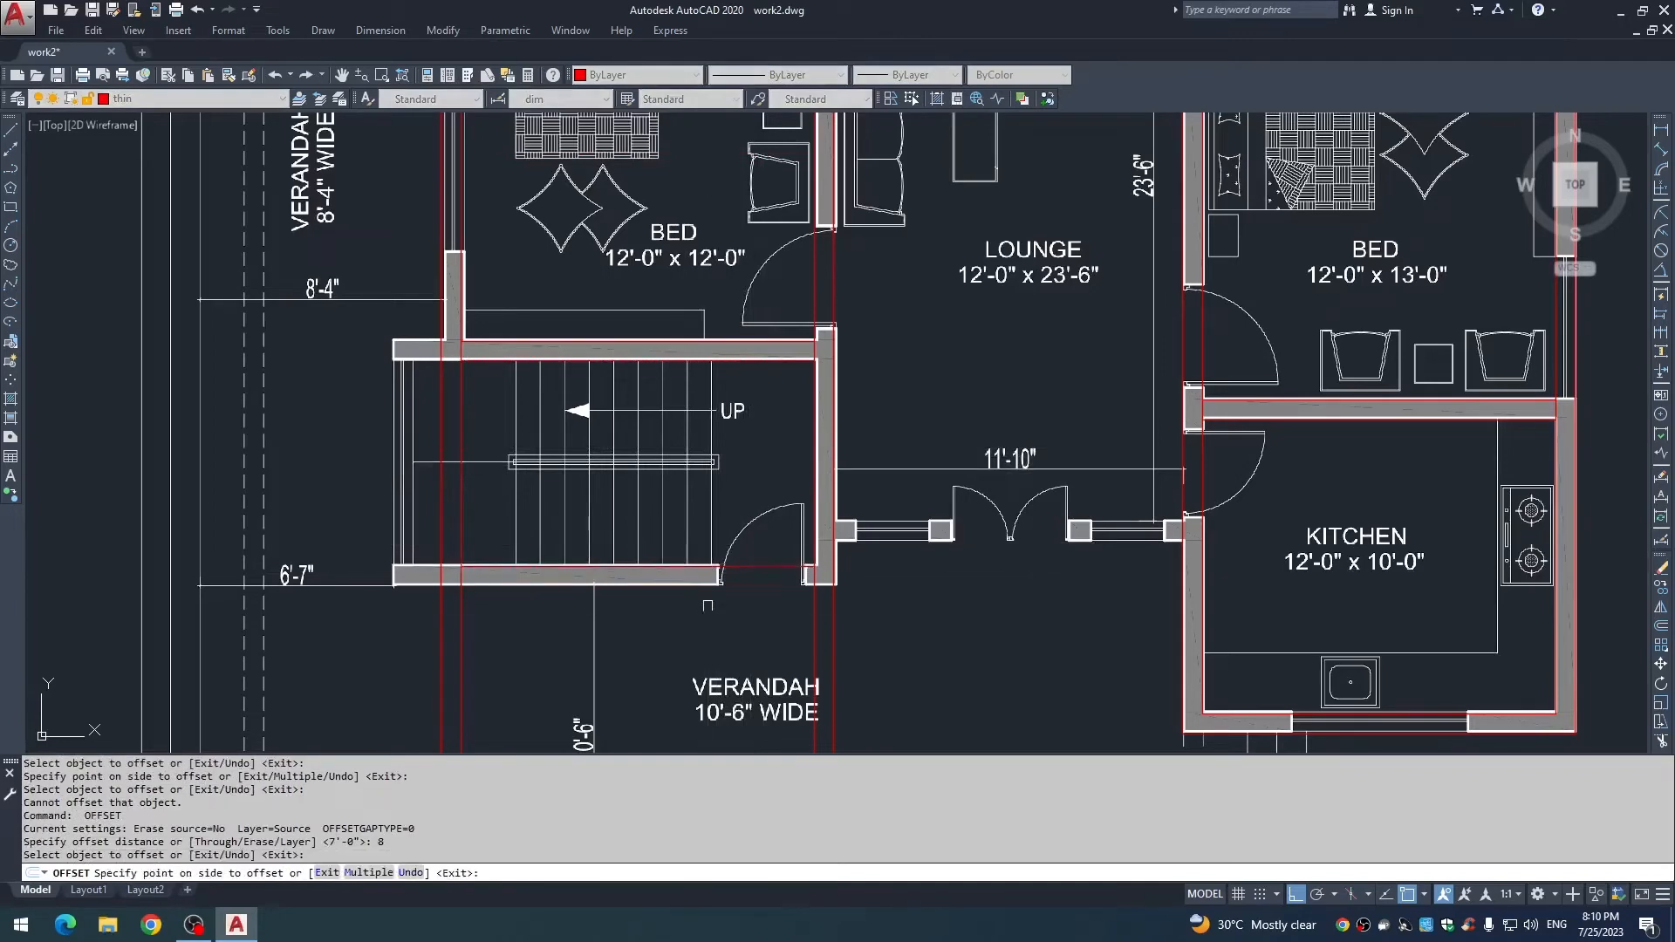
click(710, 600)
key(Escape)
Fillet the inner and outer wall lines at the staircase's southeast corner.
scroll(723, 517, down, 2)
scroll(790, 541, up, 4)
text(f)
key(space)
click(774, 490)
click(718, 524)
click(733, 527)
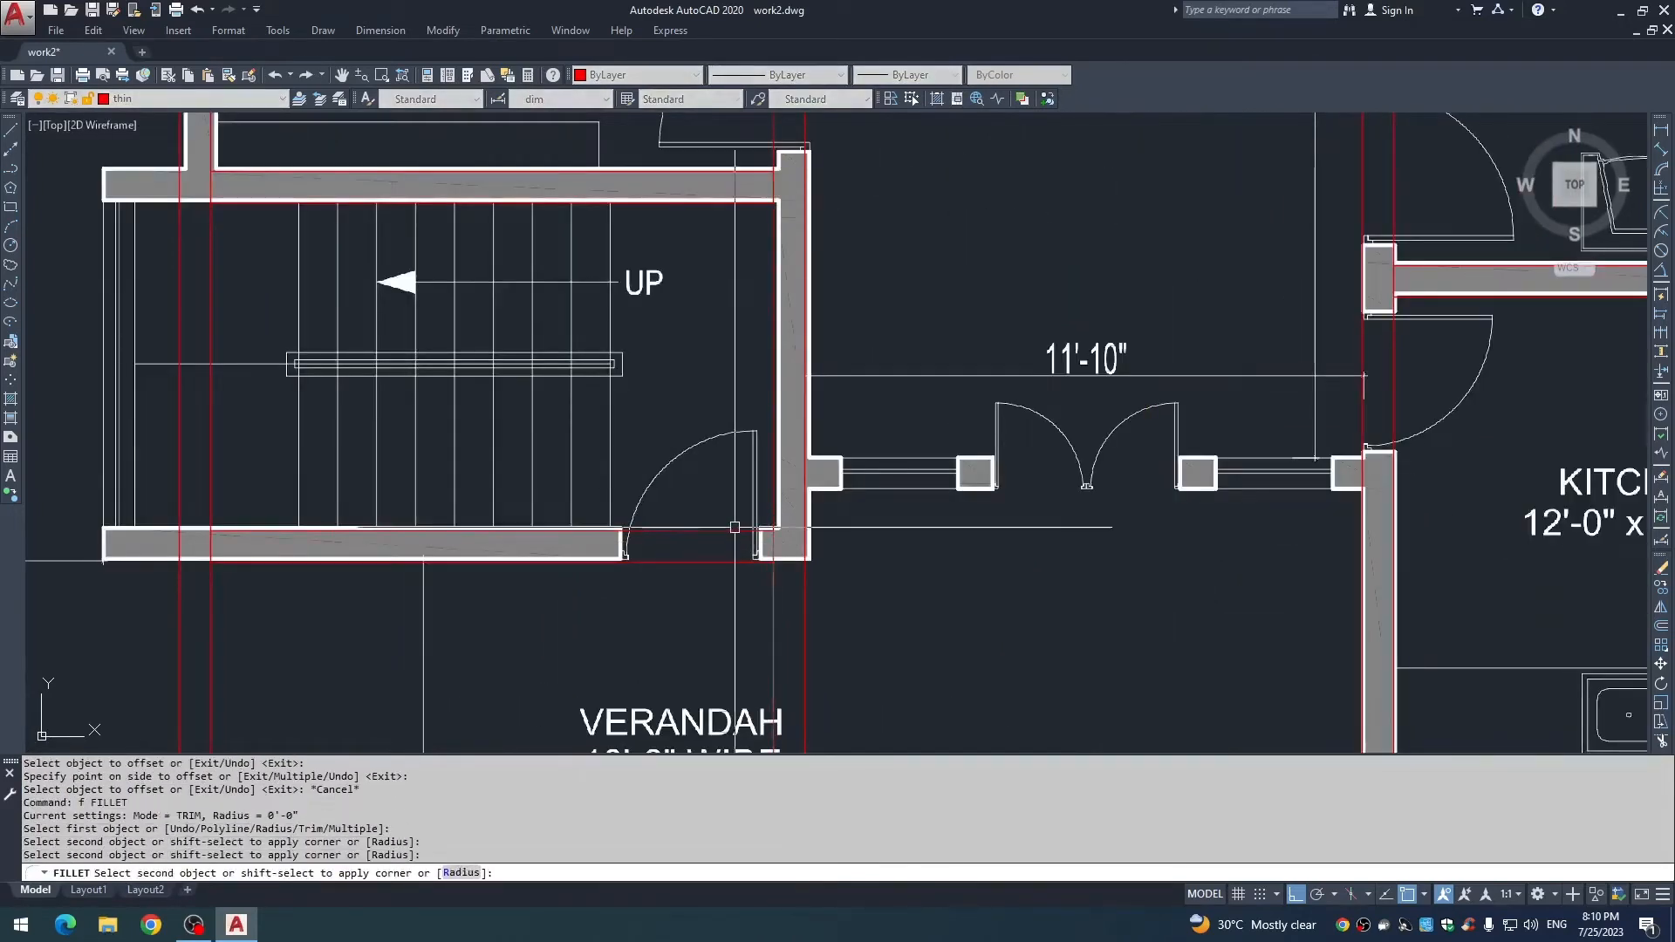
key(space)
click(761, 561)
click(808, 530)
key(Escape)
key(Escape)
Measure the length of the staircase's north wall projecting west of the bedroom wall.
scroll(801, 579, down, 2)
key(Escape)
scroll(413, 344, up, 4)
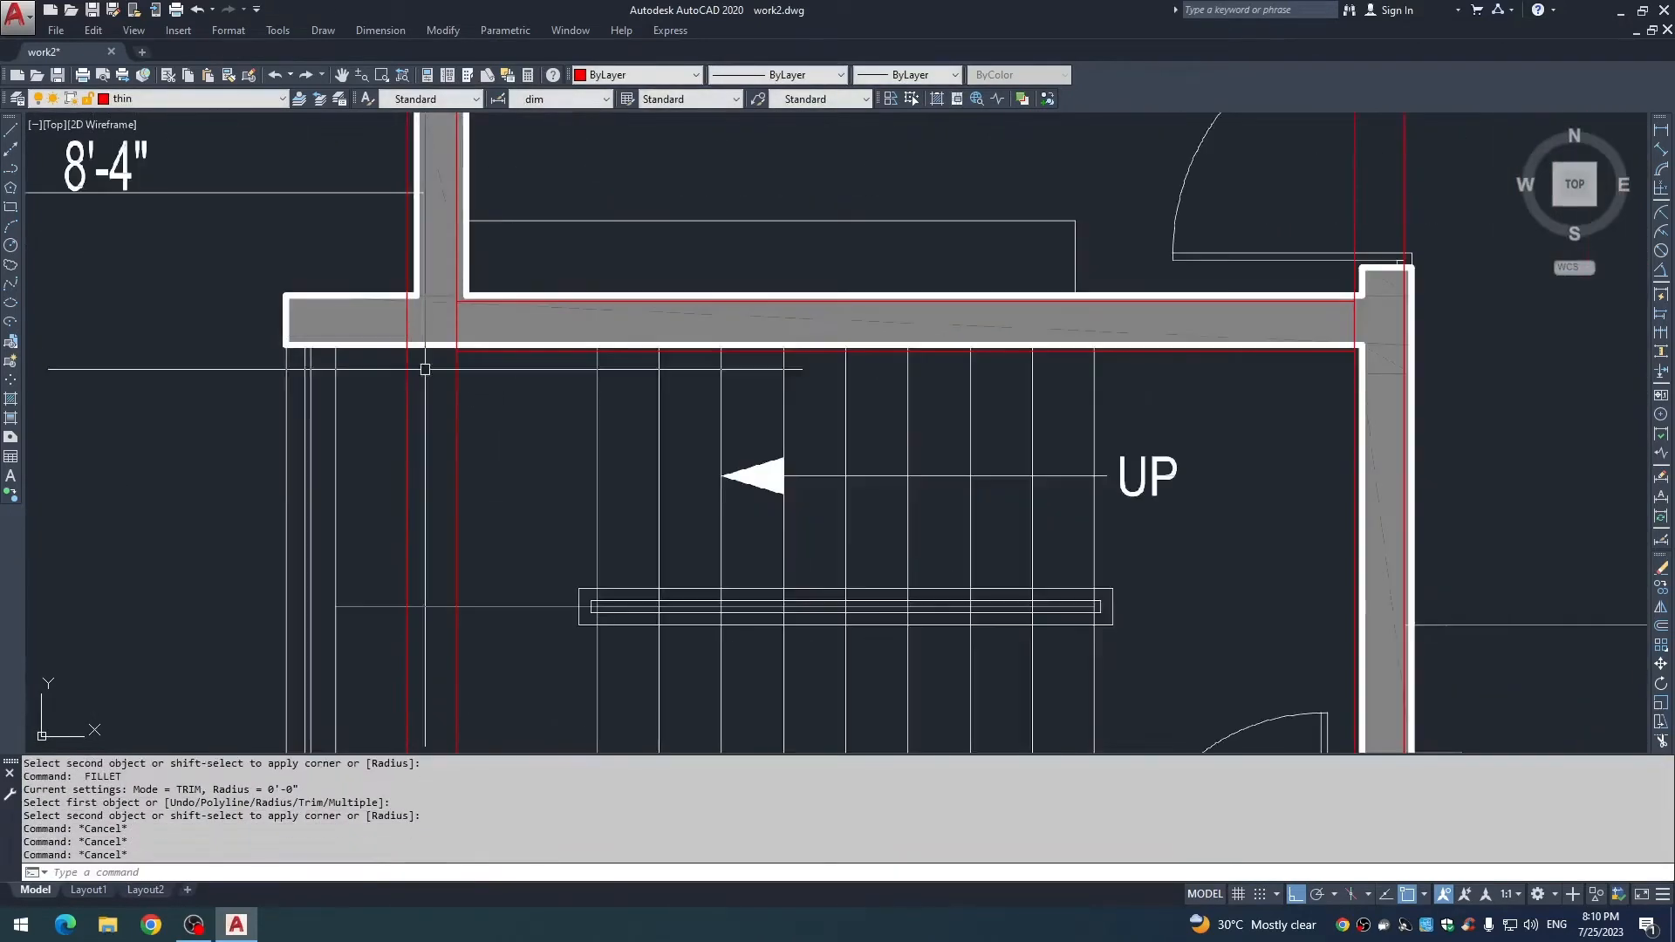
middle_drag(422, 366, 638, 447)
text(dli)
key(space)
key(space)
click(570, 375)
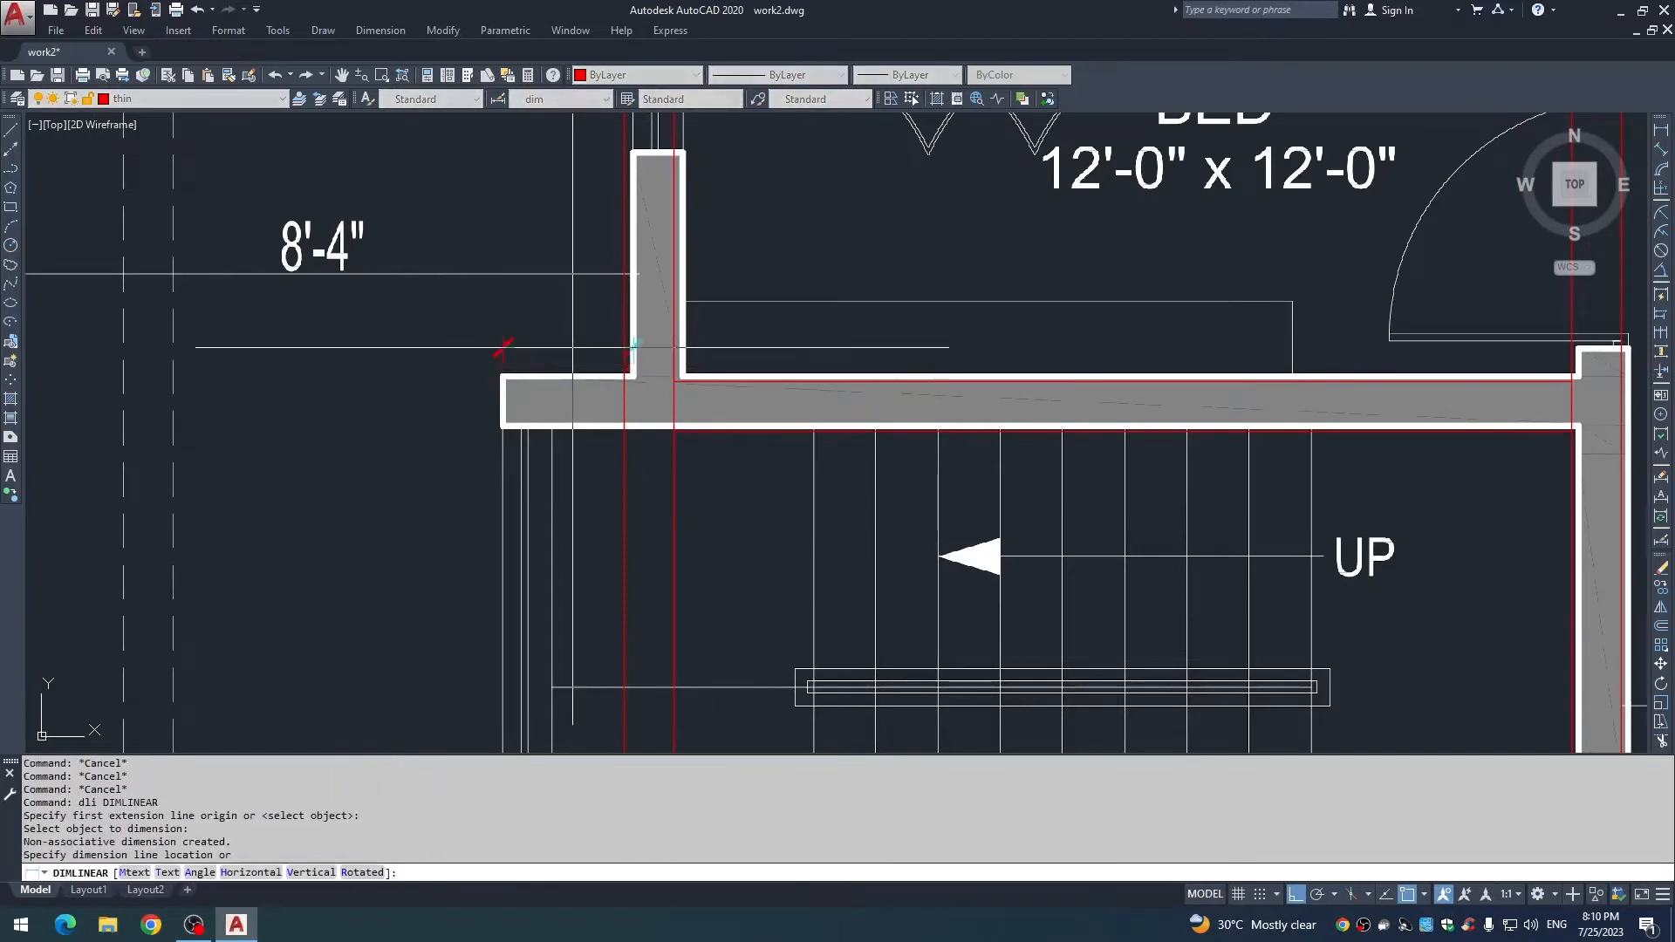
key(Escape)
Offset the outer line of the bedroom's west wall 21 inches west to the staircase's outer west face.
text(21)
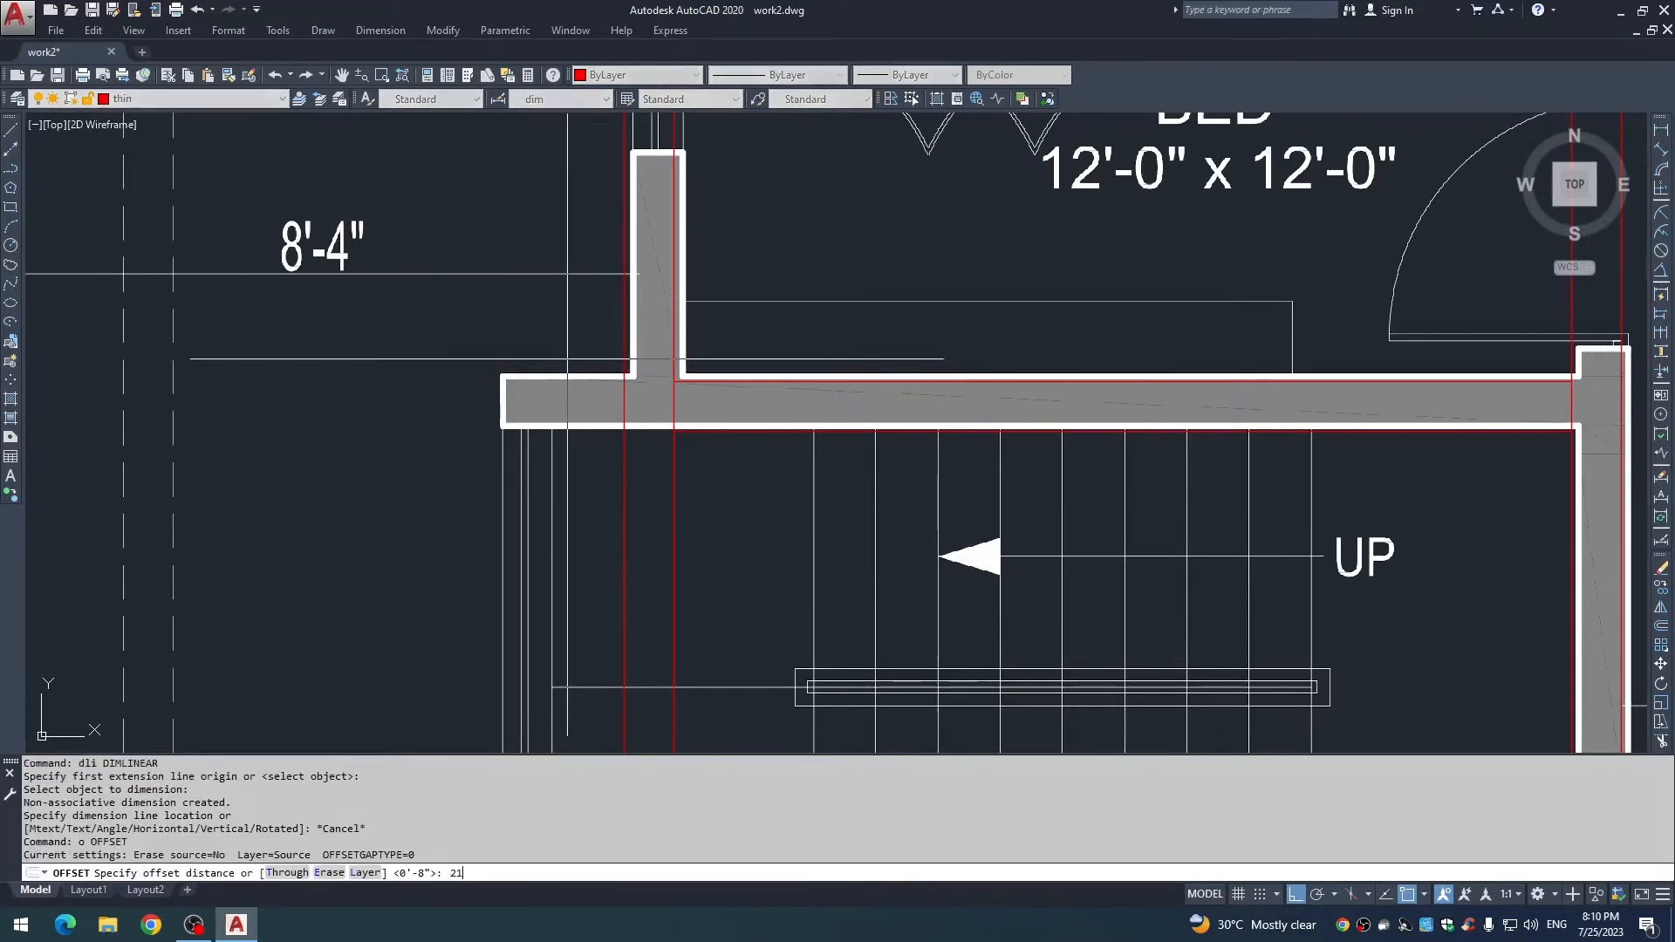
click(591, 467)
key(Return)
Offset the staircase's outer west line 8 inches east to add its inner face.
key(Return)
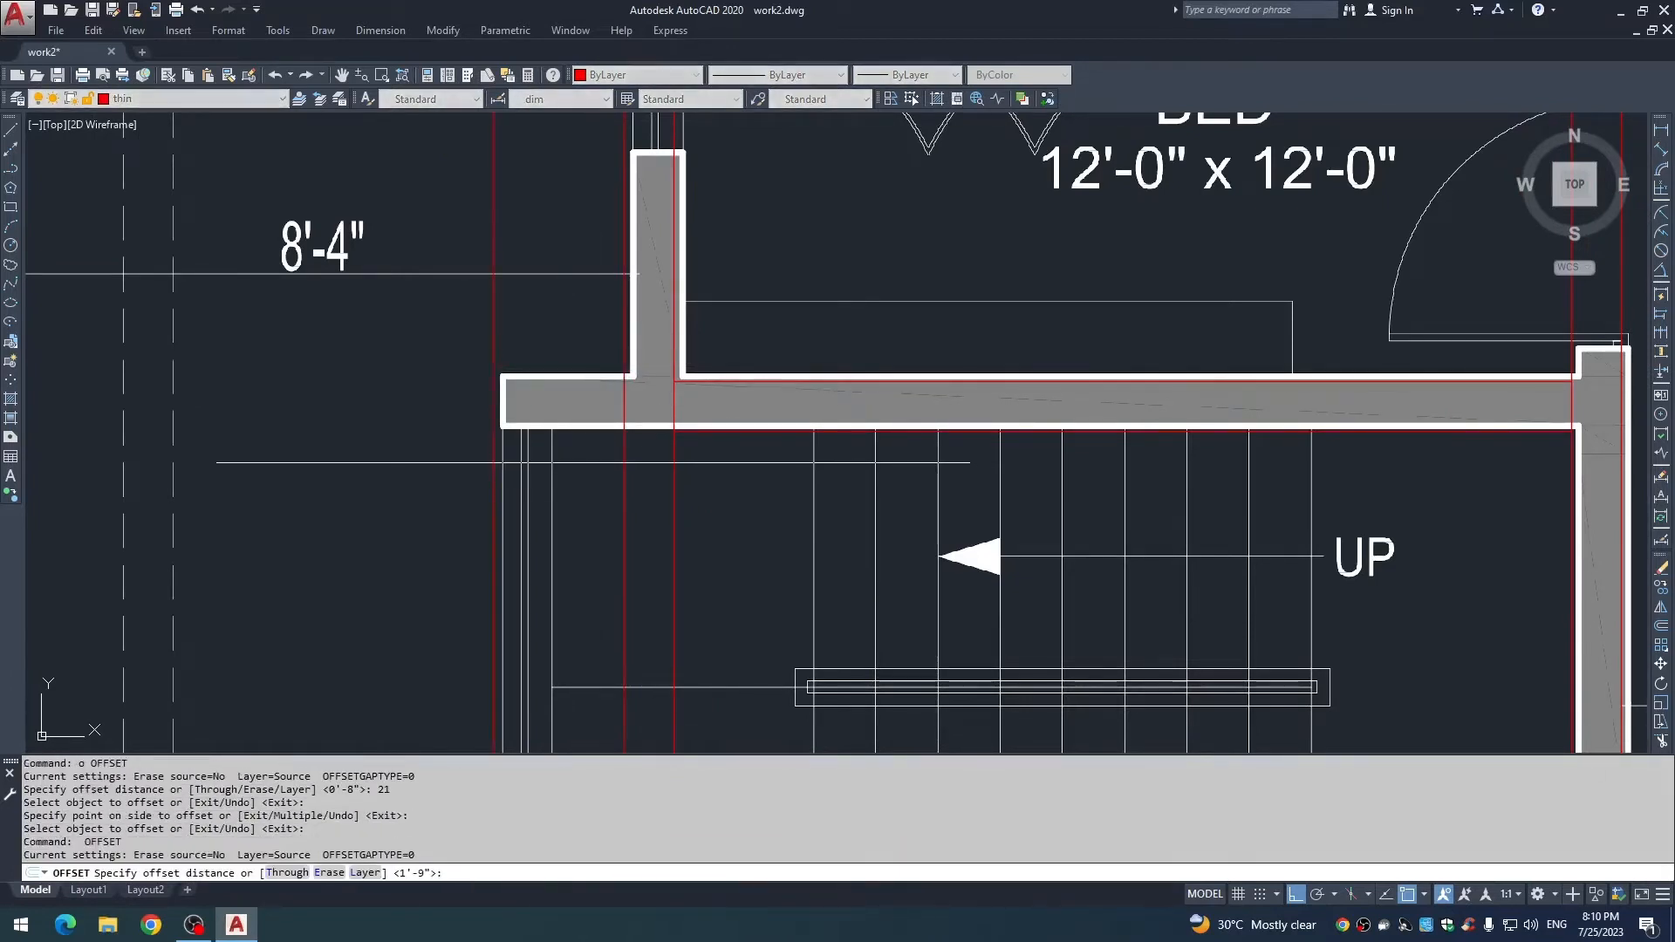
click(492, 470)
click(560, 462)
key(Escape)
Fillet the inner and outer wall lines at the staircase's northwest corner.
text(f)
click(711, 432)
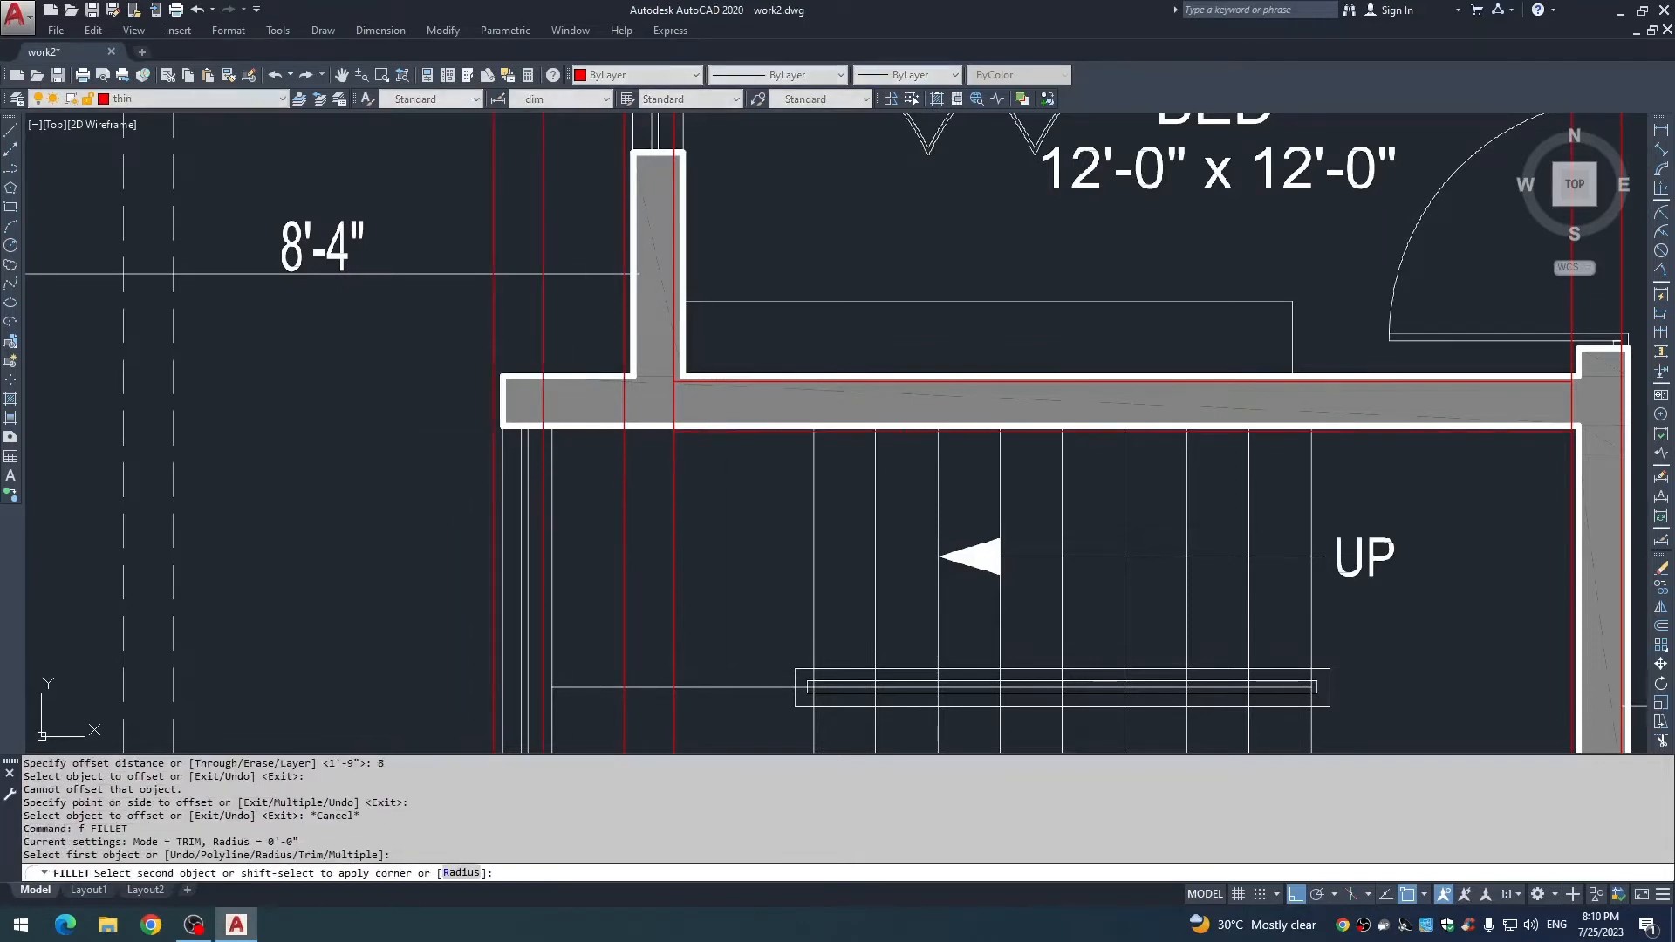
click(536, 476)
click(541, 479)
key(space)
key(Escape)
Trim the bedroom west wall's two vertical lines where they run south through the staircase.
text(t co)
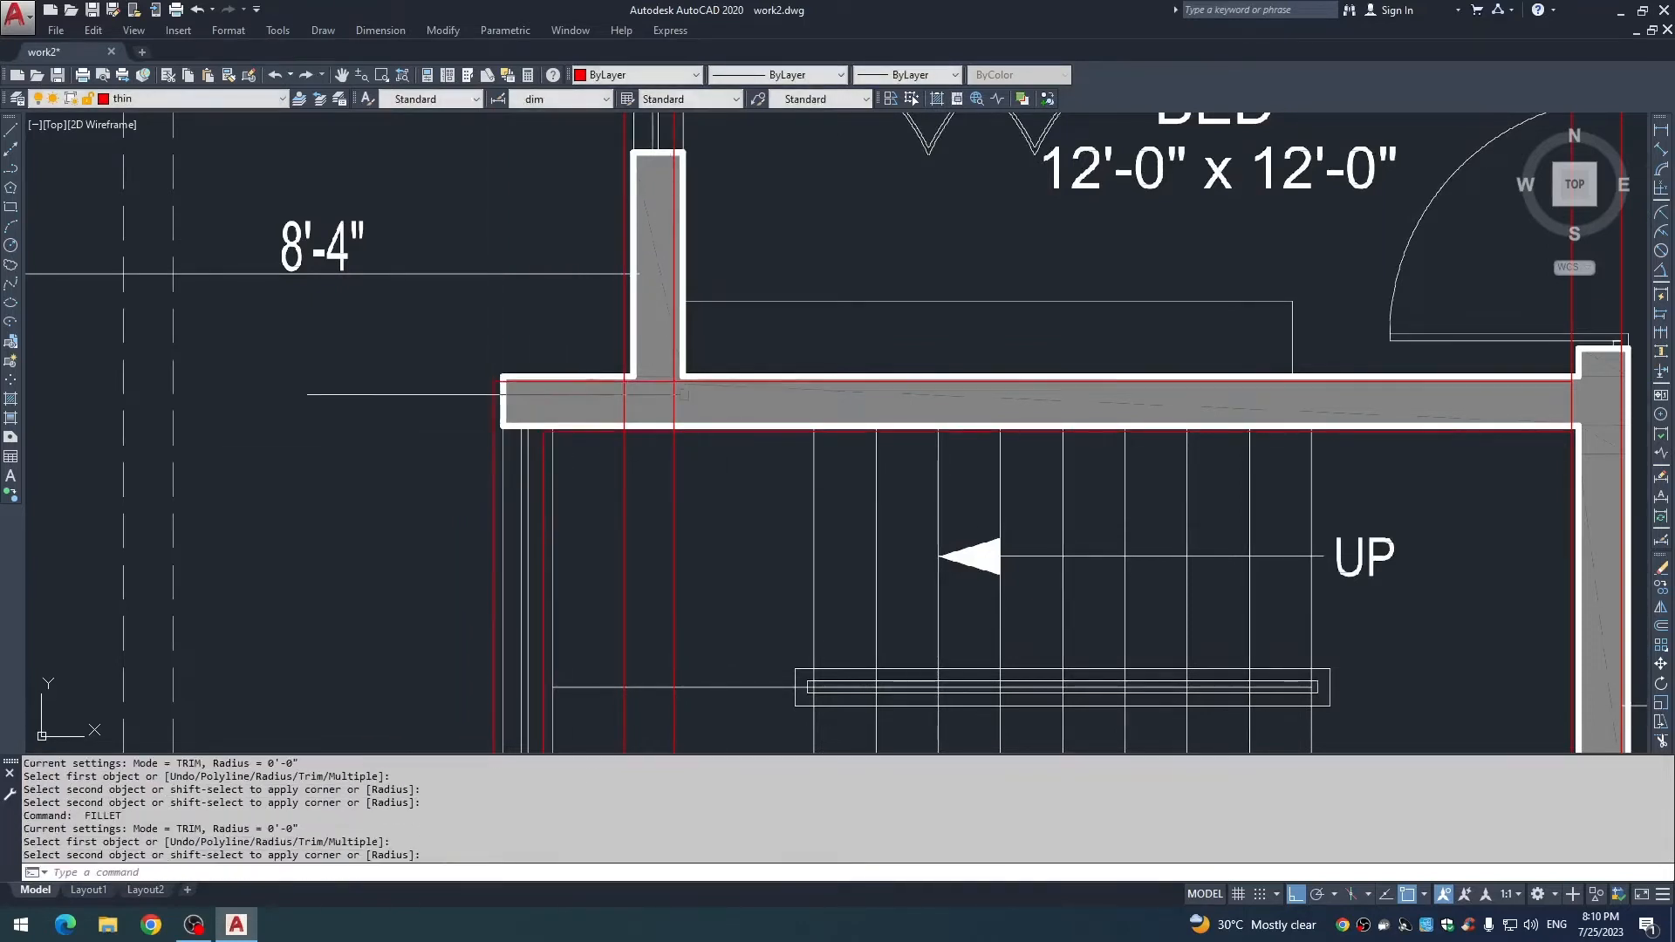
text(r)
key(Escape)
click(673, 455)
click(633, 454)
click(617, 445)
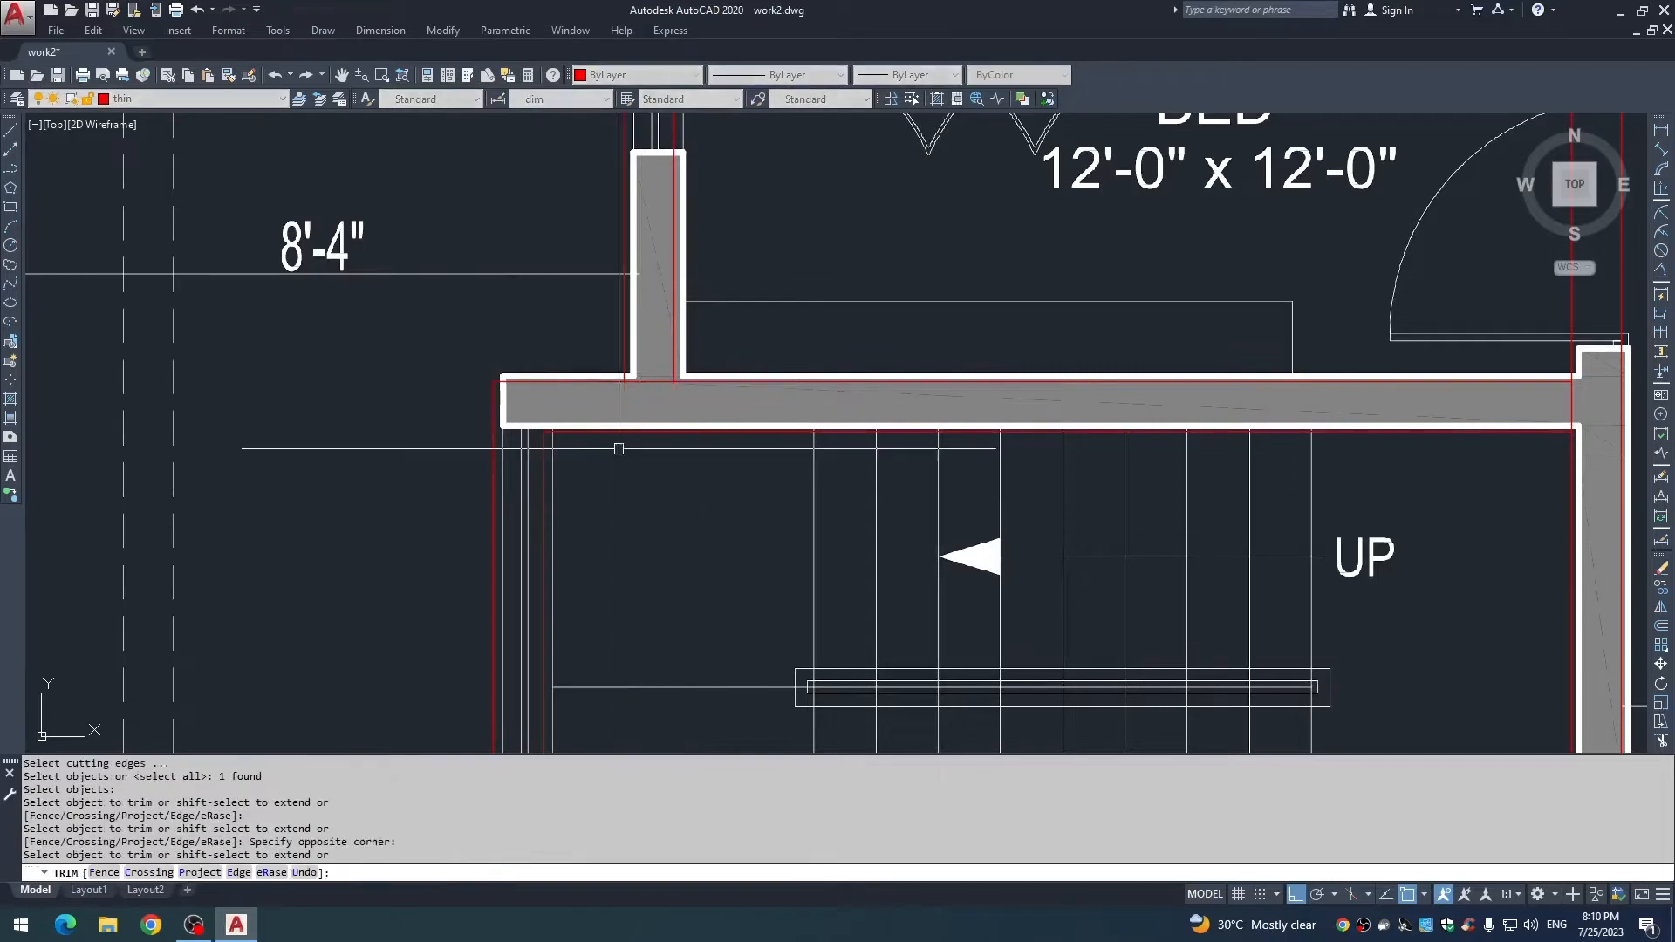
key(Escape)
scroll(617, 345, down, 4)
text(t)
click(628, 359)
key(Escape)
key(space)
key(space)
click(629, 360)
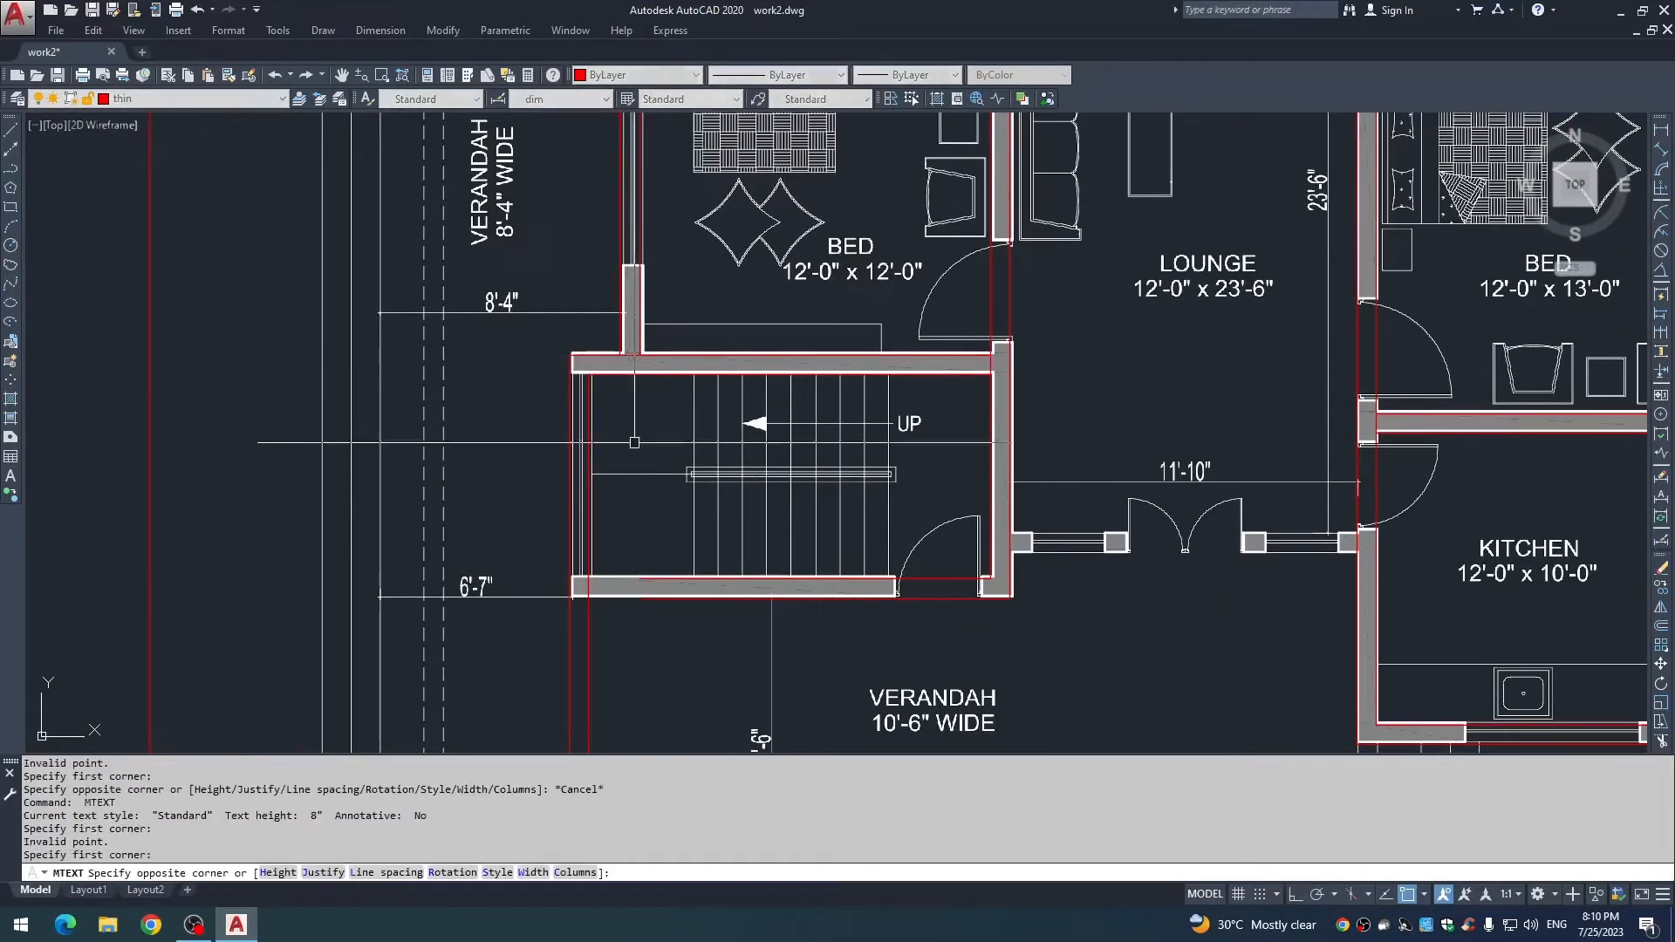
key(Escape)
key(Escape)
Trim the staircase north wall's upper line between the two lines of the bedroom's west wall.
text(tr)
click(631, 355)
click(629, 361)
key(Escape)
Fillet the inner and outer wall lines at the staircase's southwest corner.
text(f)
key(space)
click(589, 516)
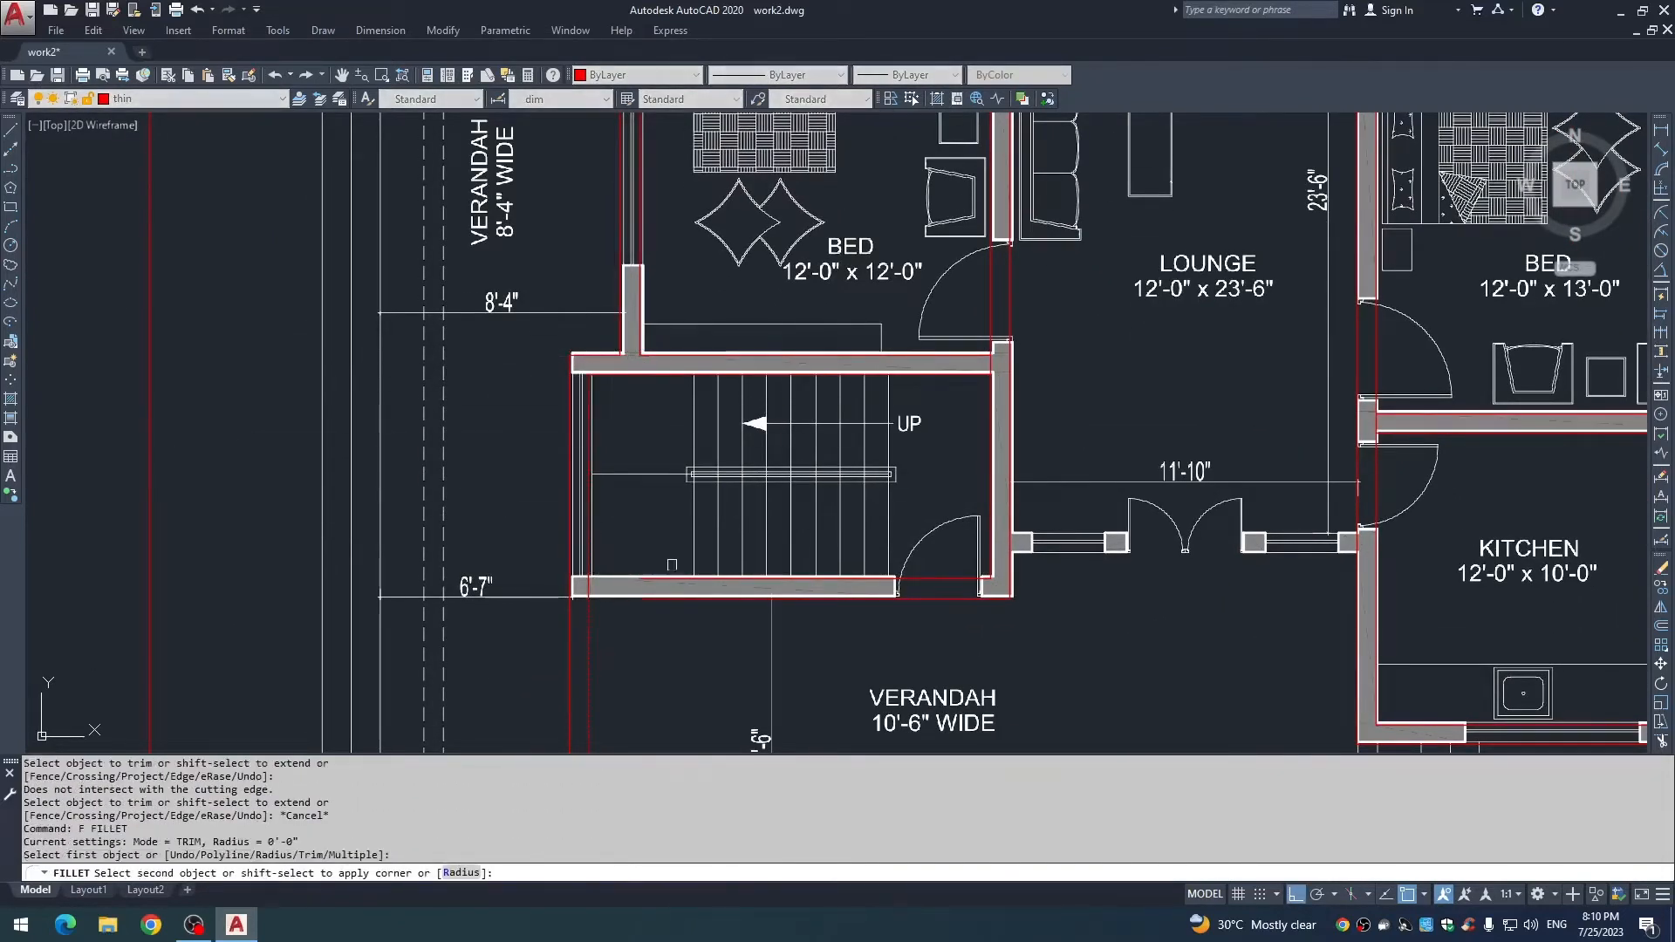
click(669, 577)
key(space)
click(661, 600)
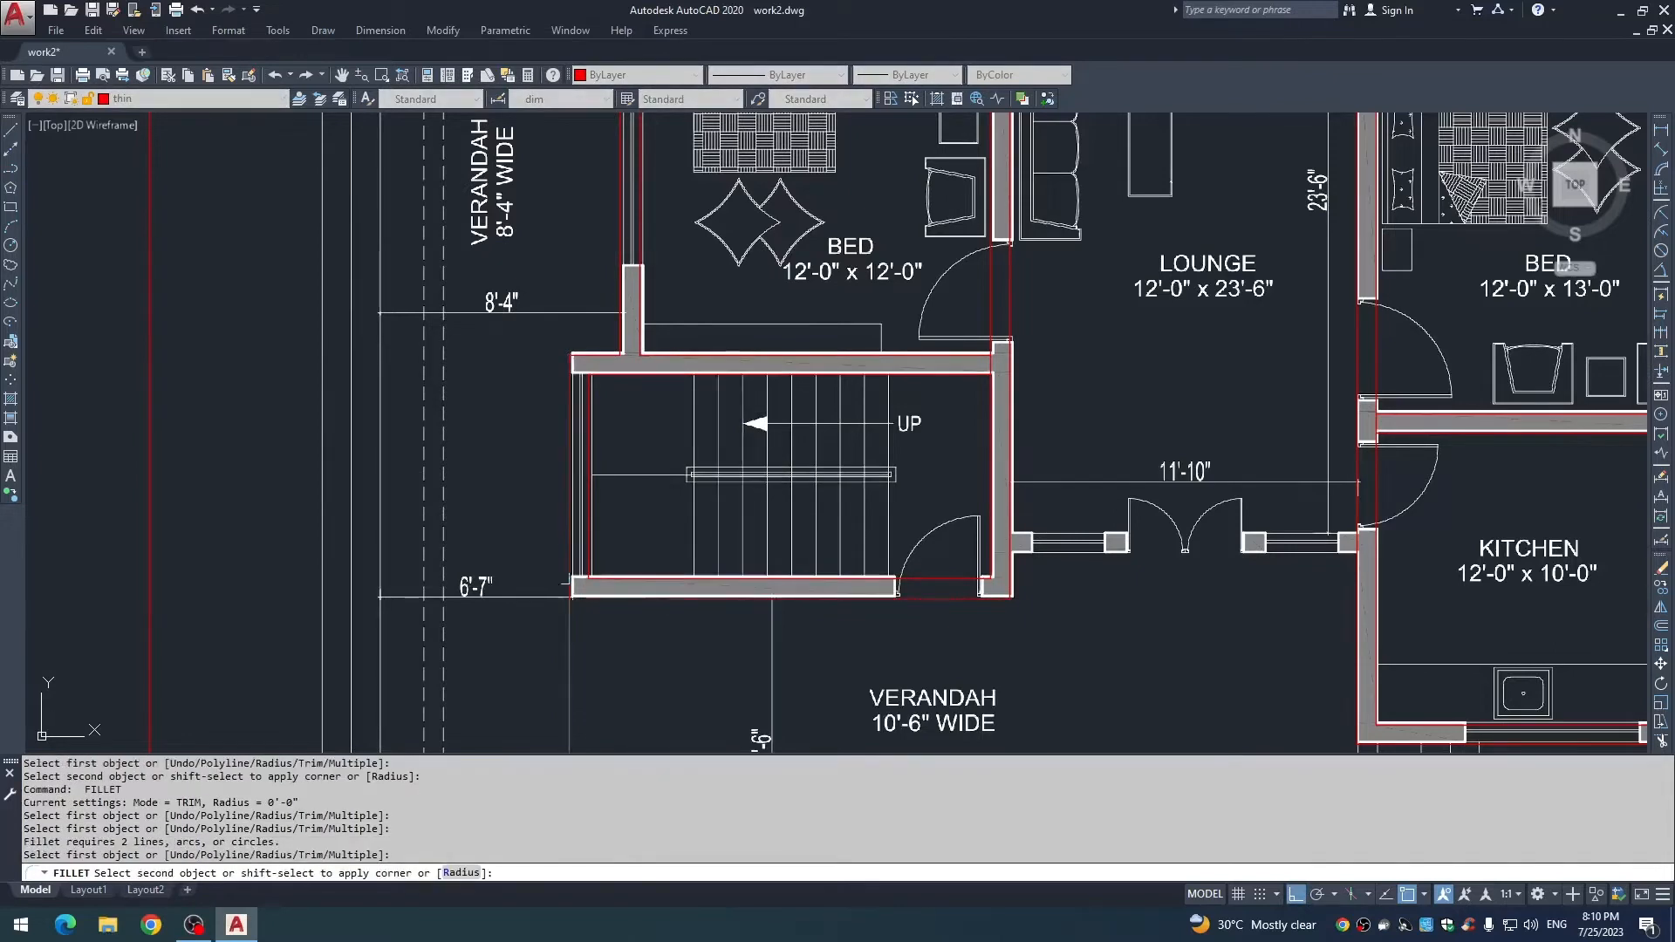
click(569, 558)
key(Escape)
Measure the length of the staircase's east wall projecting south of the lounge's window wall.
scroll(602, 534, down, 2)
scroll(820, 537, up, 4)
scroll(823, 550, down, 3)
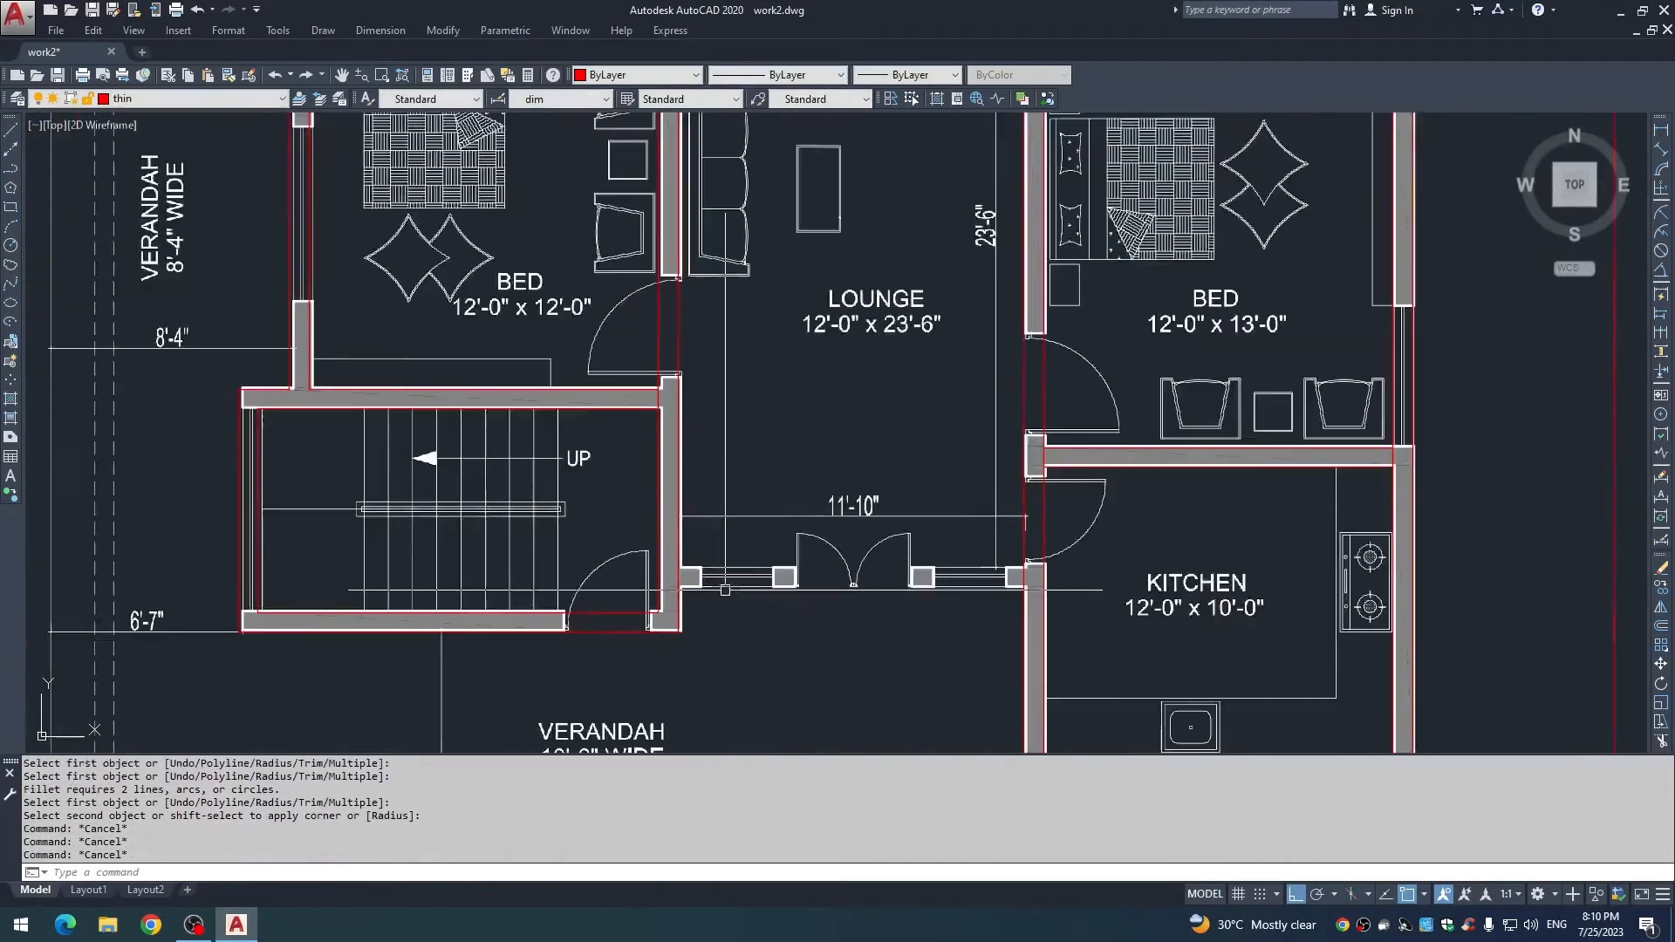
scroll(611, 454, up, 4)
key(Escape)
key(Escape)
key(Escape)
text(dli)
key(Return)
key(Return)
scroll(579, 443, up, 2)
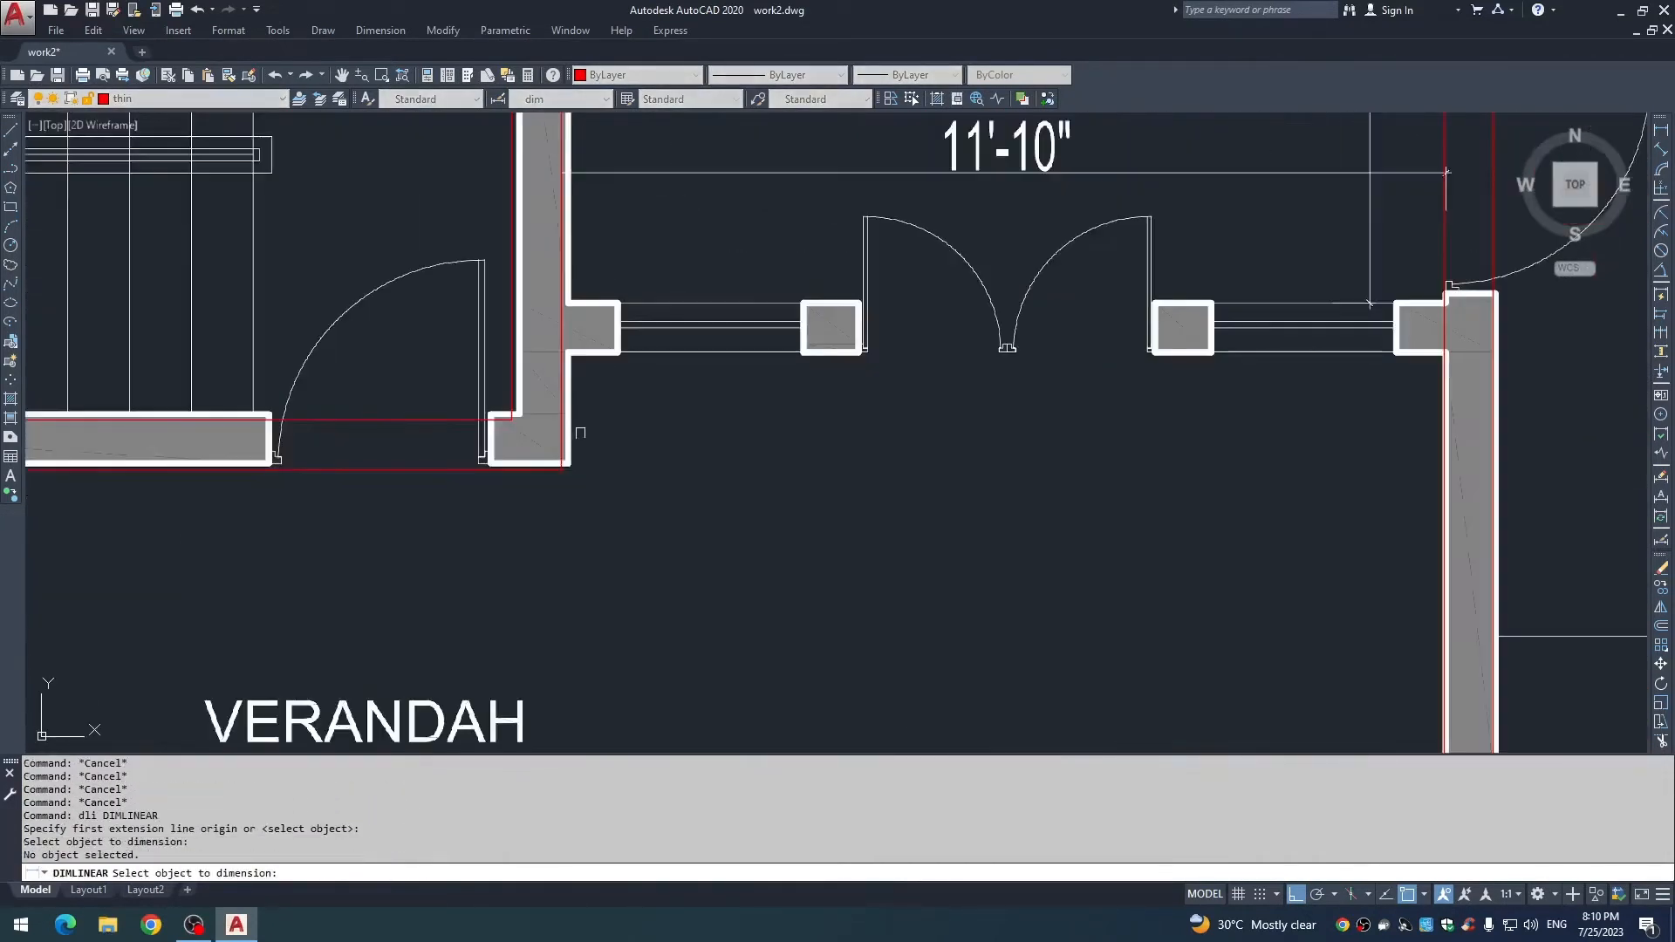
key(Escape)
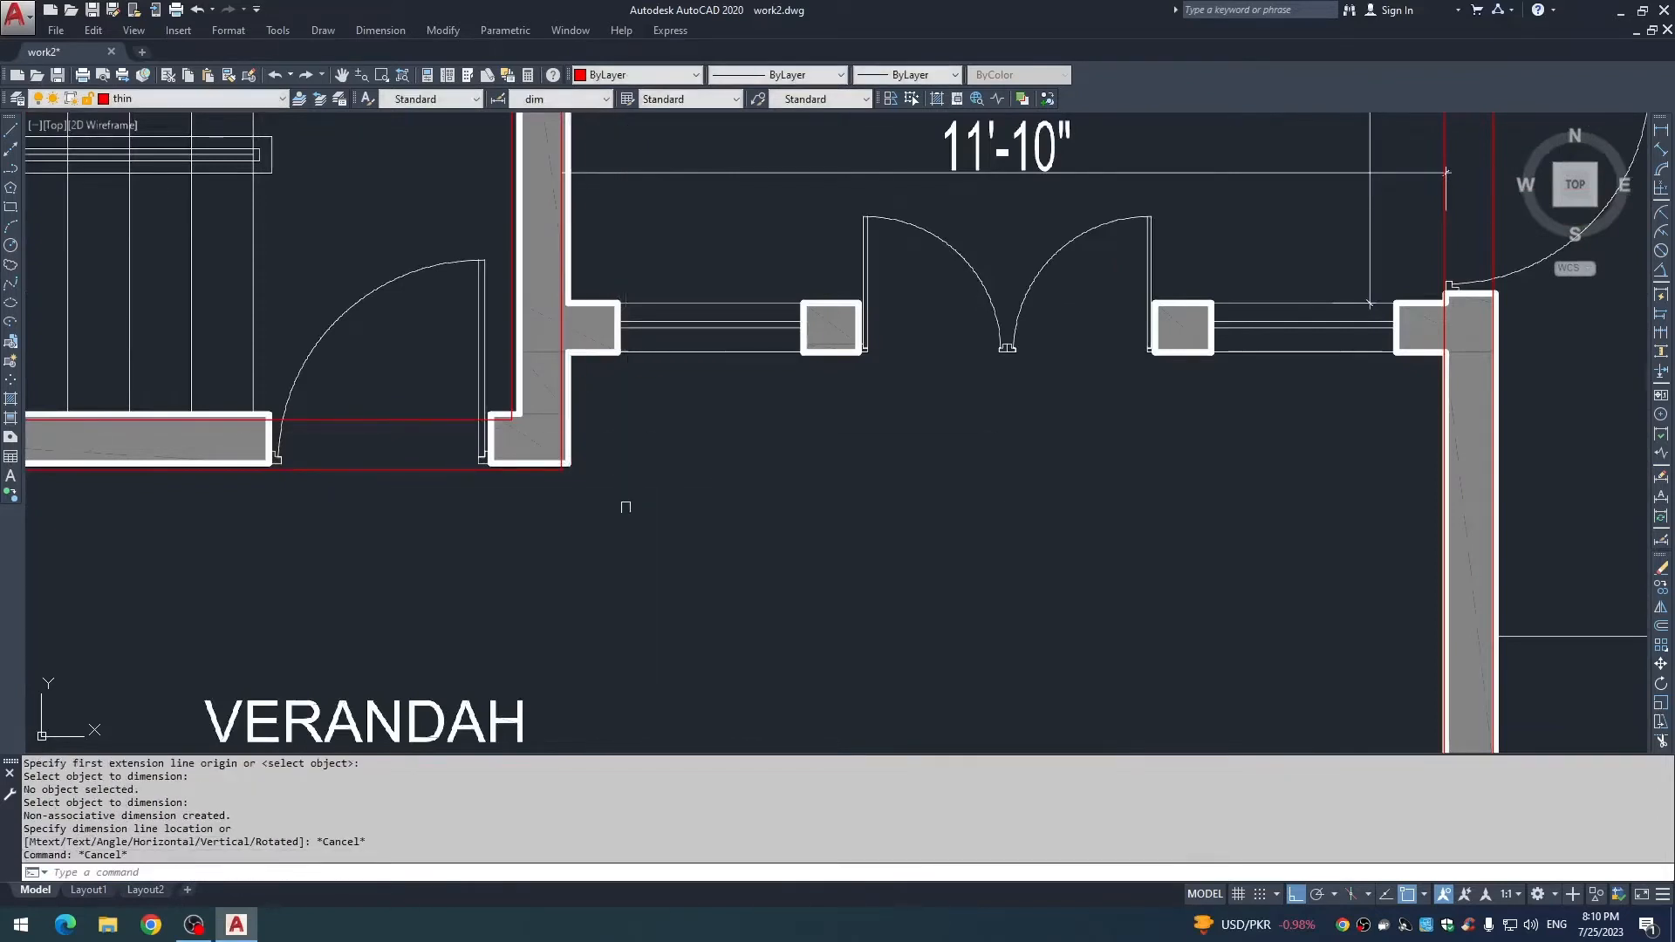
Draw a horizontal construction line running east below the lounge from the staircase's outer southeast corner.
text(l)
key(Return)
key(Escape)
text(l)
key(Return)
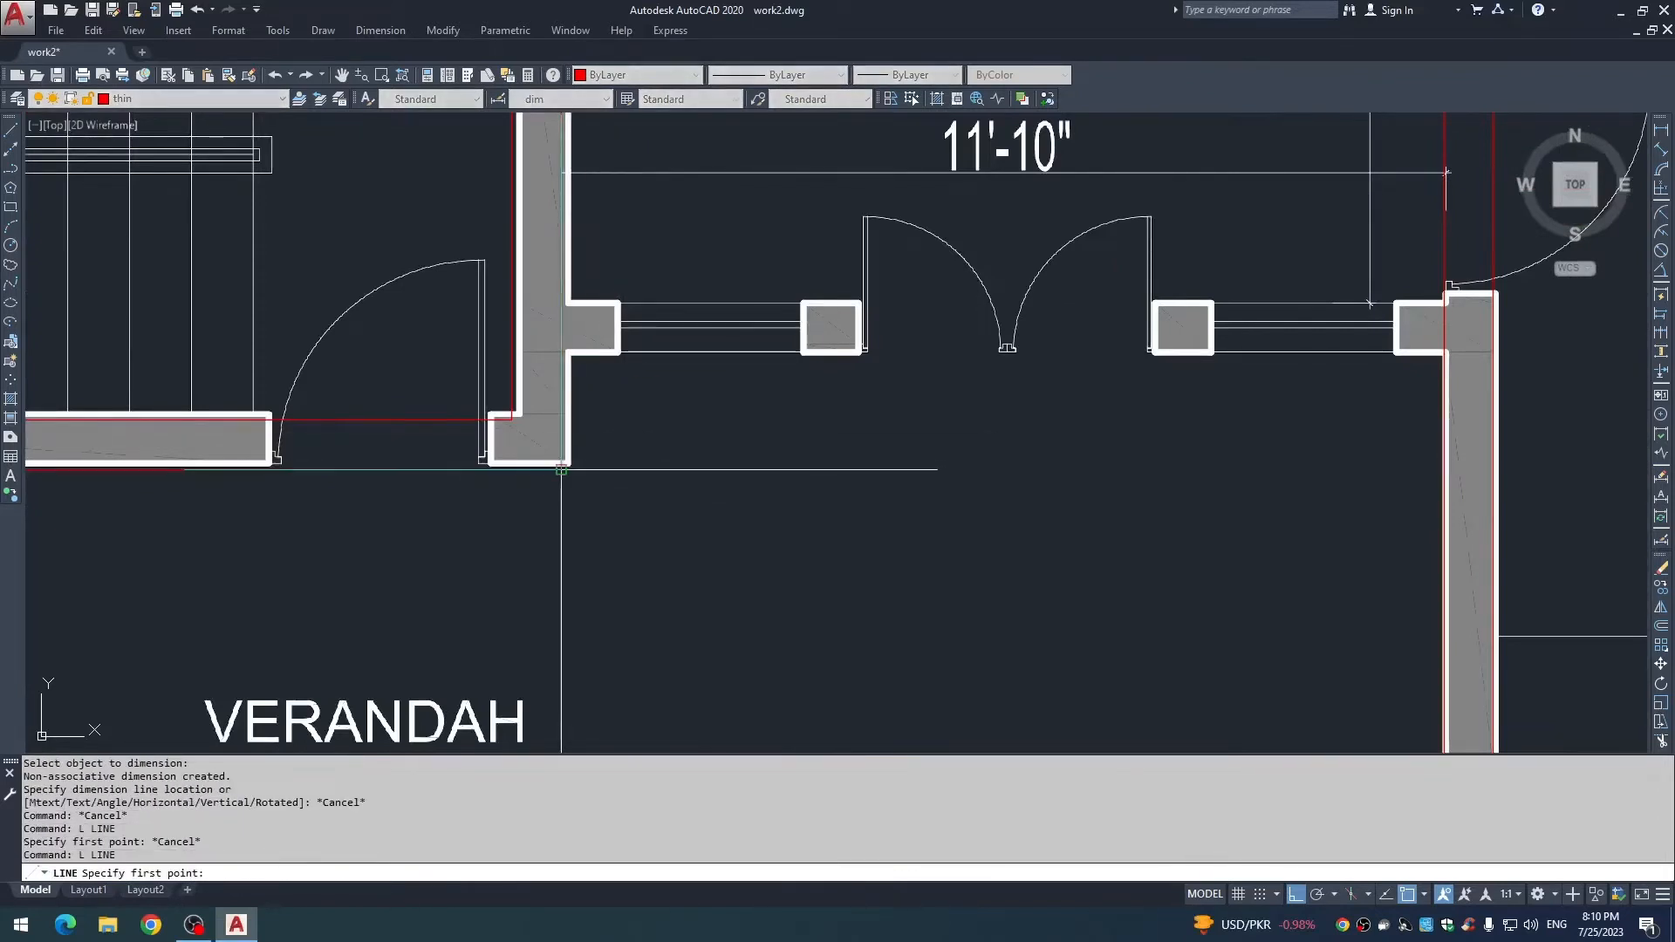
click(1191, 470)
key(Escape)
Offset the construction line 18 inches north to form the outer line of the lounge's window wall.
text(o)
key(Return)
text(1)
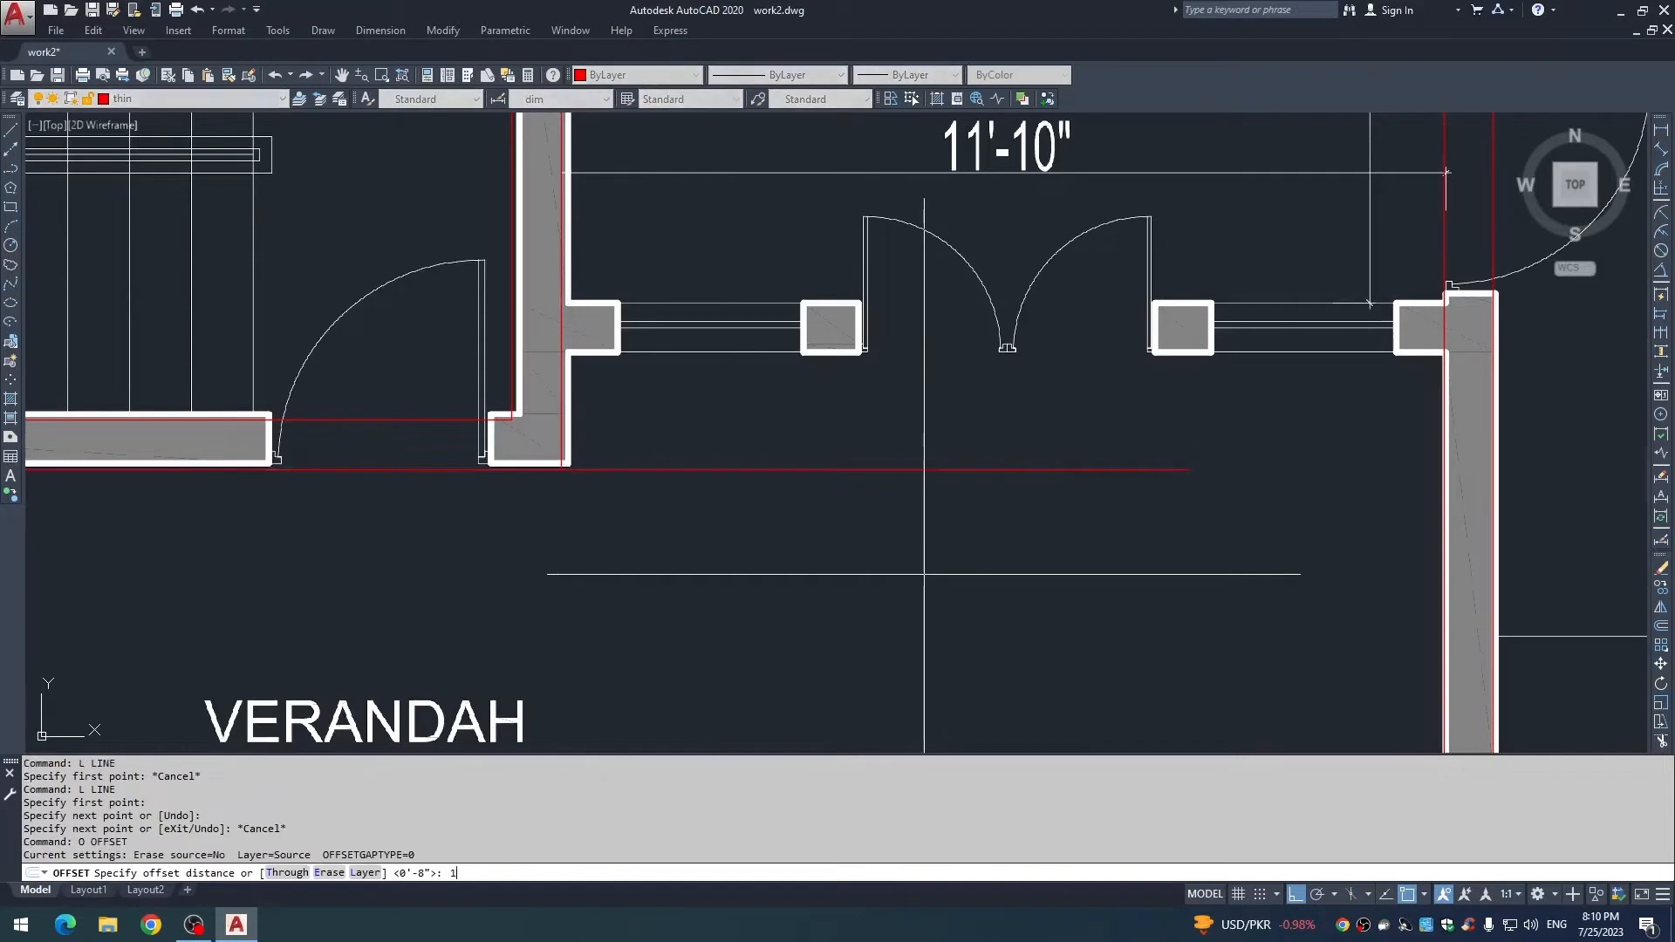
text(8)
key(Return)
click(812, 471)
click(803, 397)
Offset the window wall's outer line 8 inches north to form its inner line.
key(Return)
key(Return)
text(8)
key(Return)
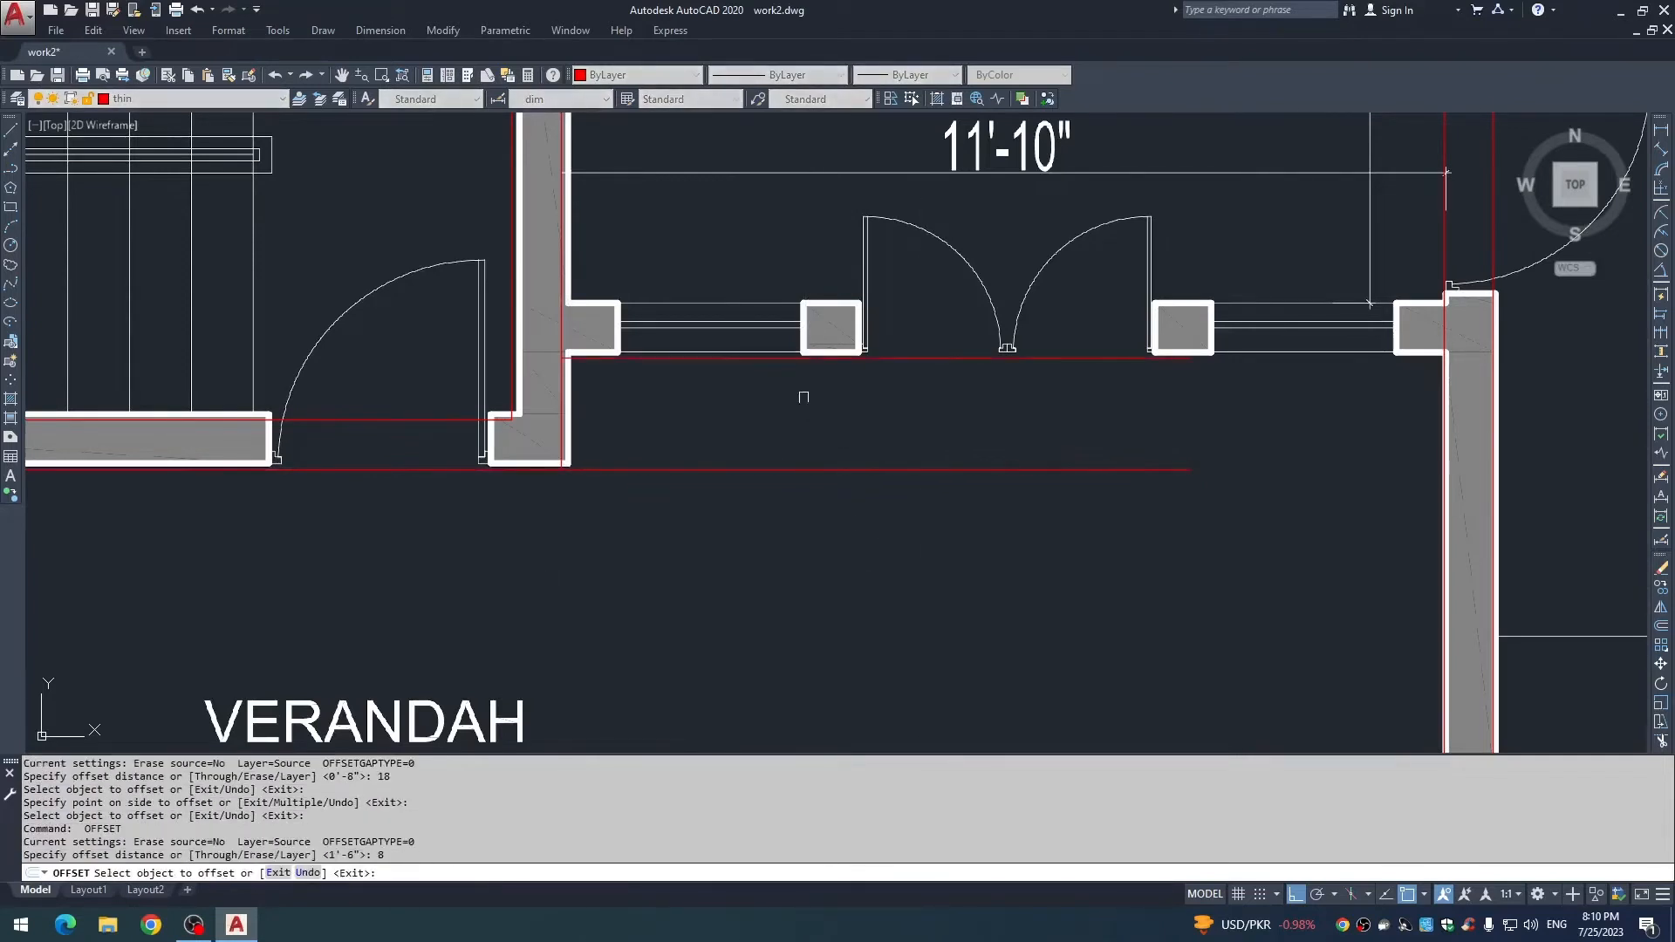
click(800, 358)
click(797, 337)
key(Escape)
Erase the horizontal construction line south of the lounge's window wall.
click(808, 404)
click(774, 500)
key(e)
key(Return)
key(Escape)
Extend both lines of the lounge's window wall east to the kitchen's west wall.
scroll(968, 359, down, 2)
key(e)
key(x)
key(Return)
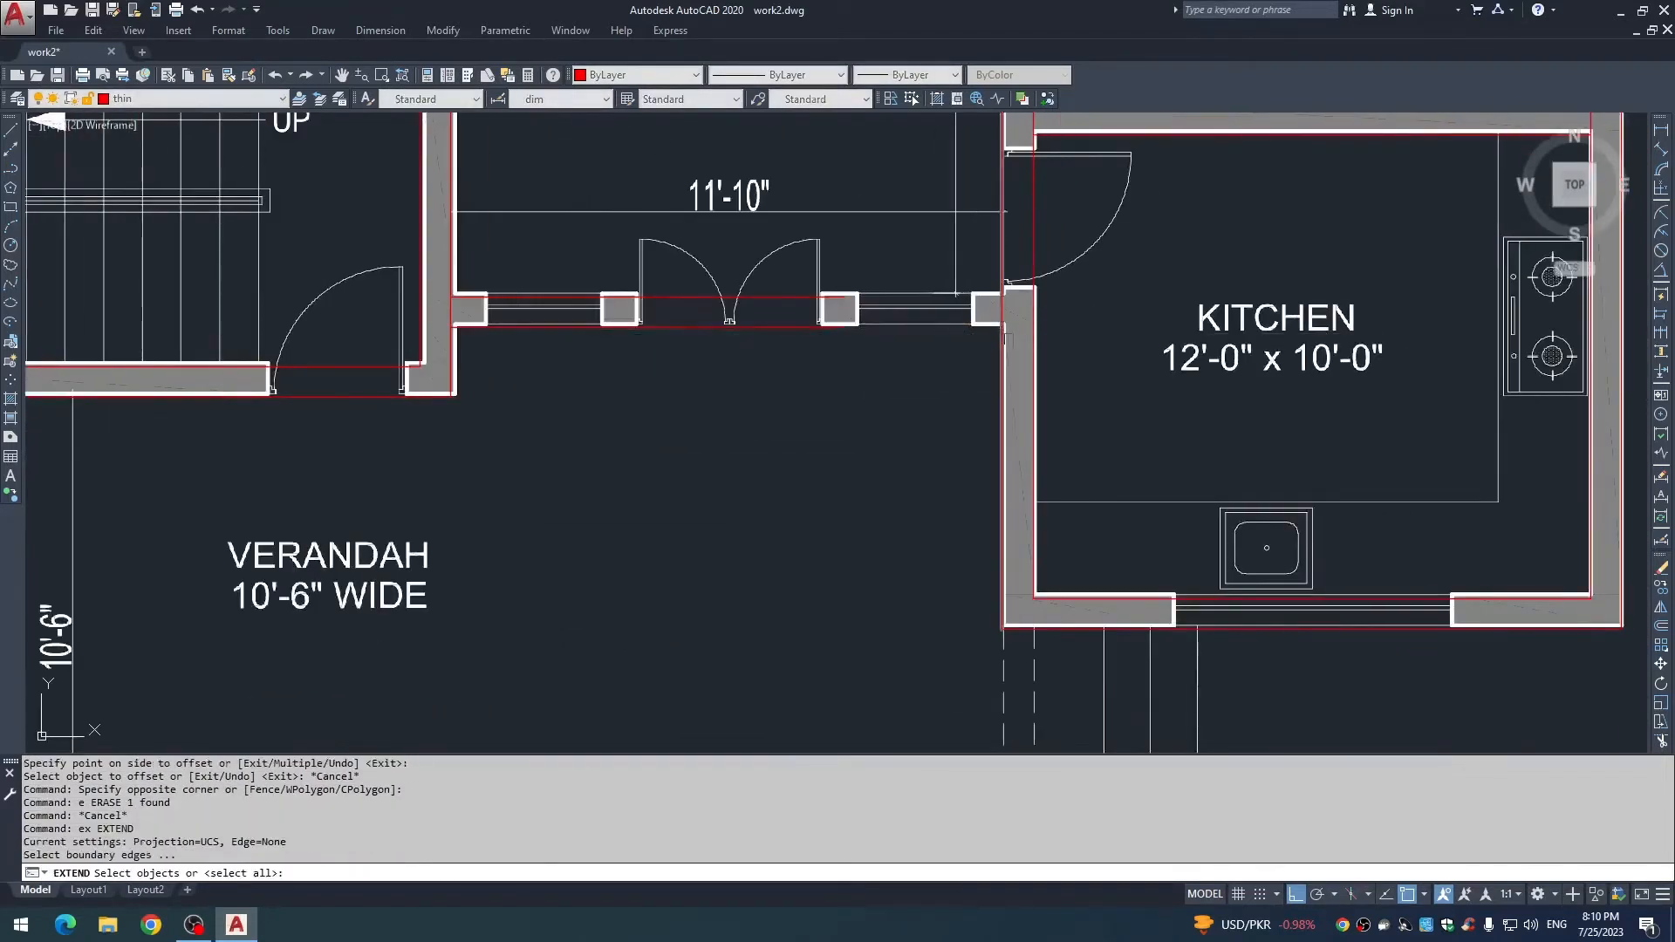
click(1004, 338)
key(Return)
click(938, 330)
key(Escape)
key(Return)
click(1004, 358)
key(Return)
click(761, 230)
click(729, 343)
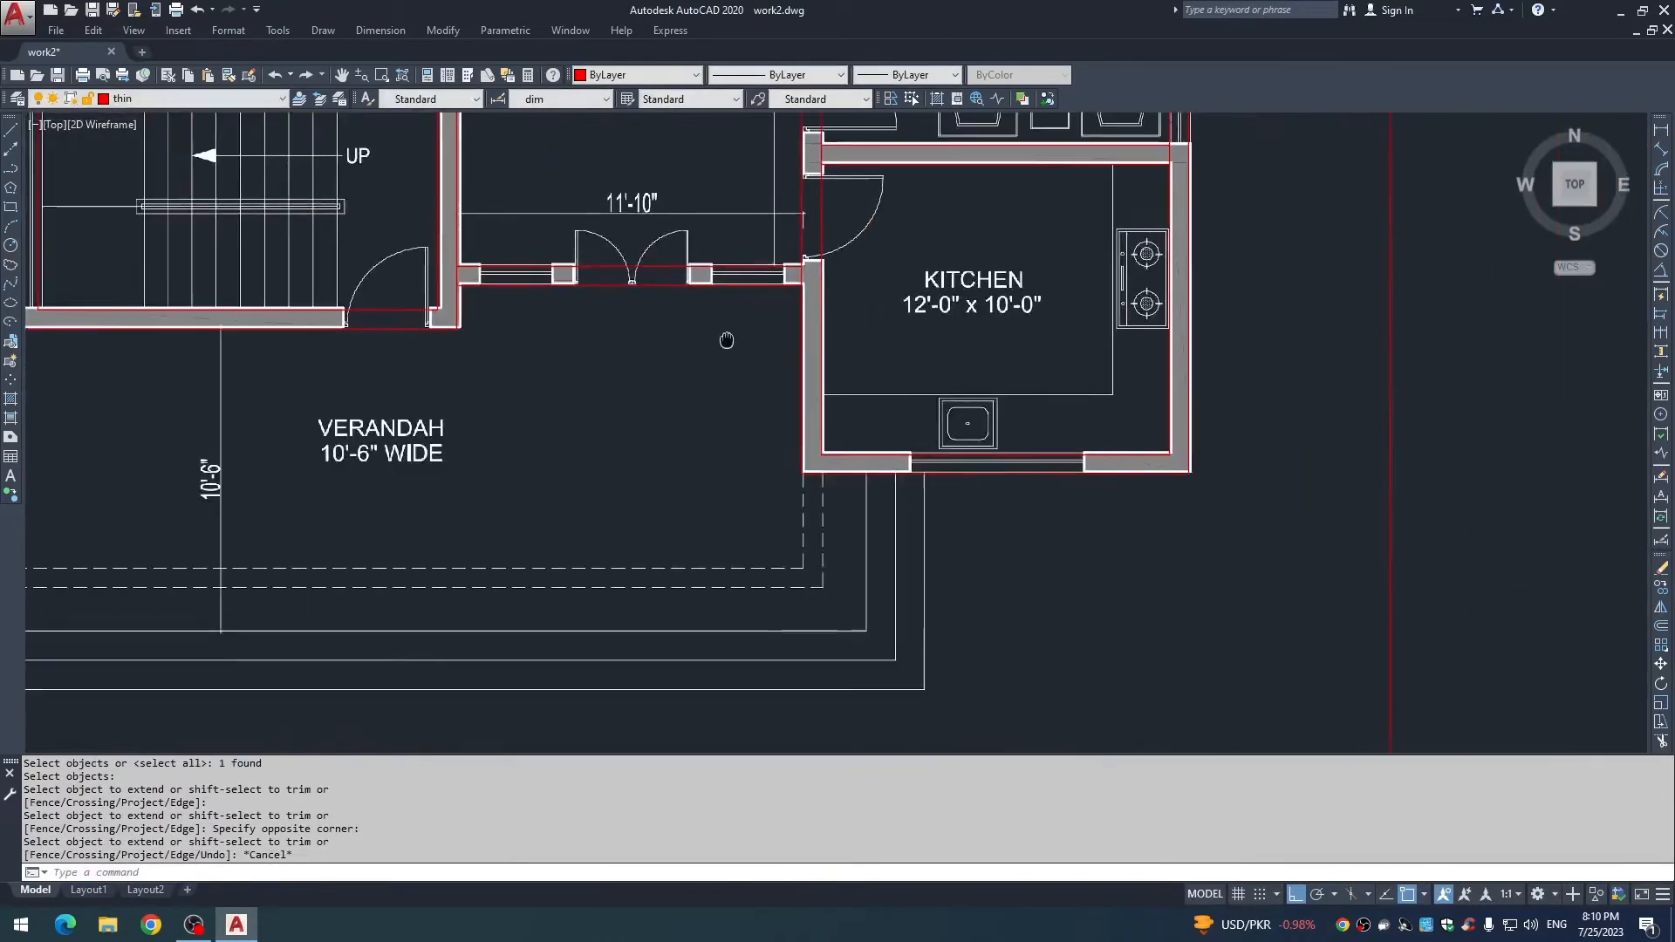
middle_drag(726, 341, 716, 335)
key(Escape)
text(f)
key(Return)
scroll(812, 494, down, 4)
key(Escape)
key(Escape)
key(Escape)
scroll(742, 489, down, 2)
scroll(746, 281, up, 4)
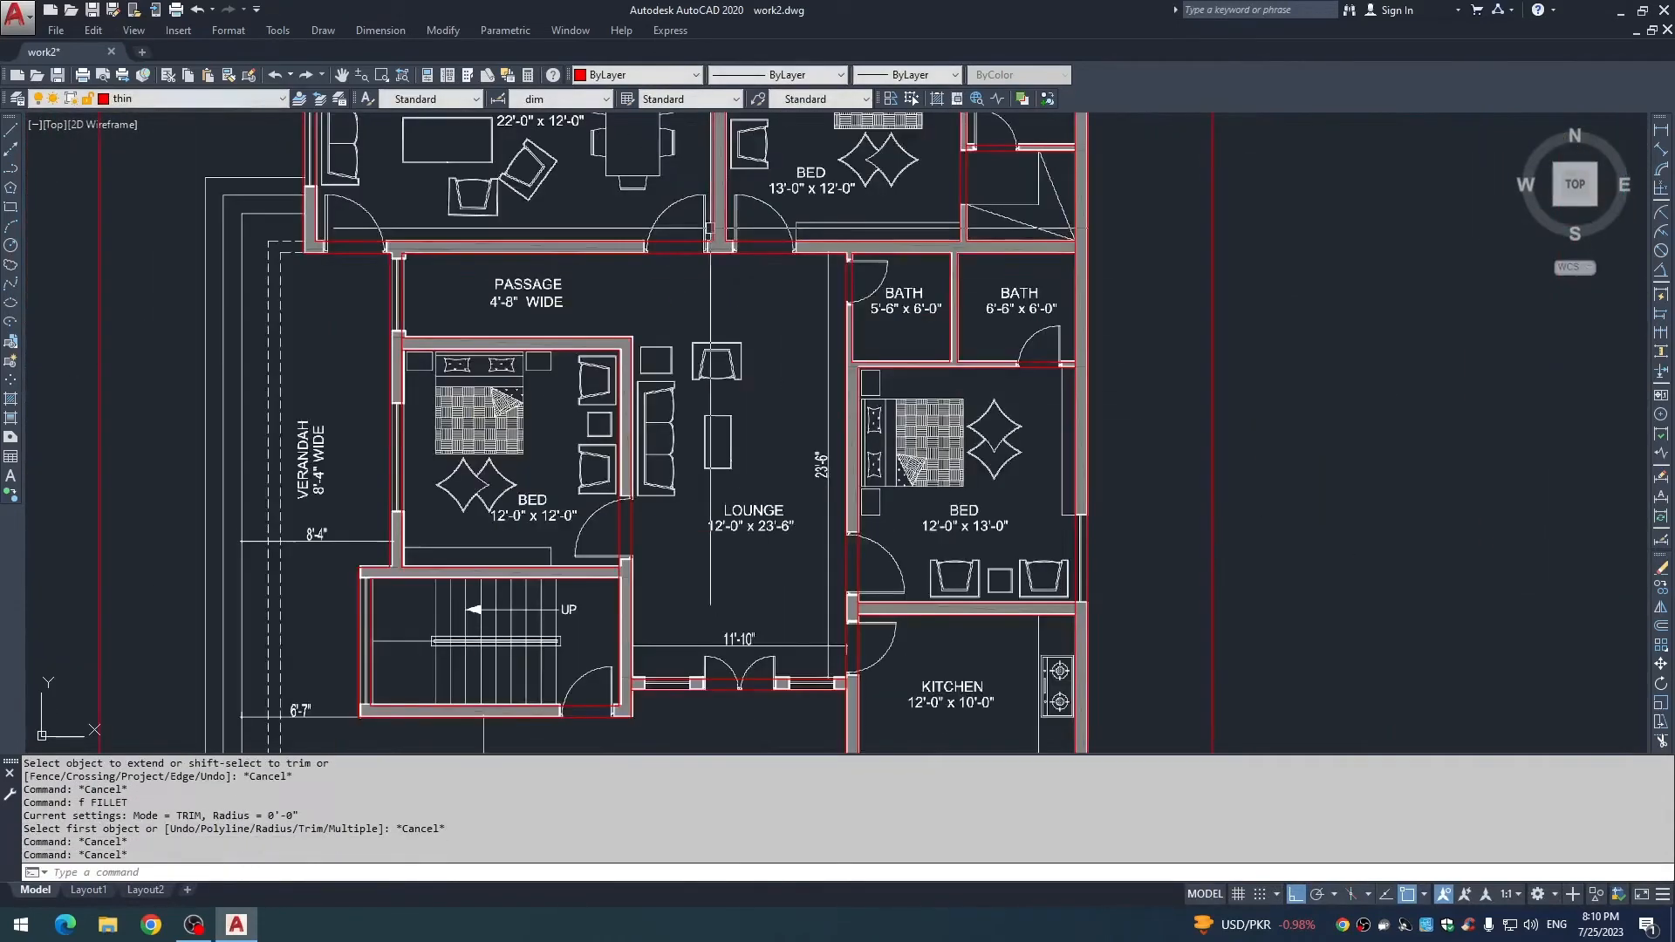
scroll(699, 286, down, 2)
key(Escape)
key(Escape)
Move the floor plan underlay away to the west, clear of the traced red walls.
click(431, 340)
click(426, 384)
scroll(501, 398, down, 2)
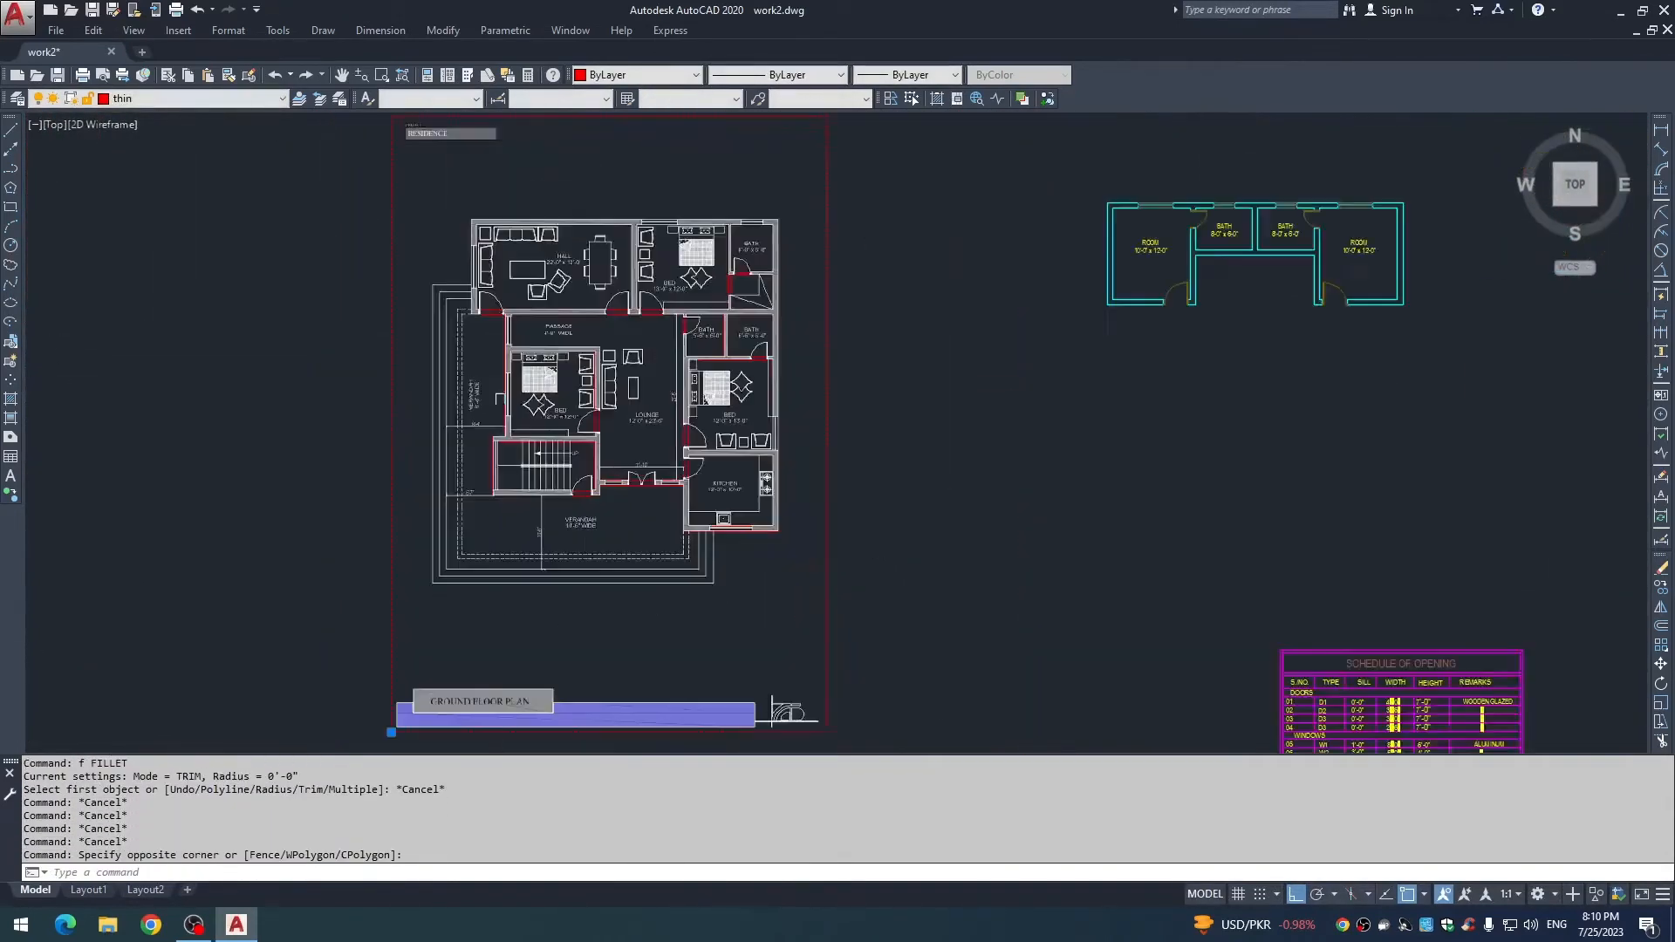
scroll(784, 380, down, 2)
text(,)
key(Return)
text(m)
key(Return)
click(656, 472)
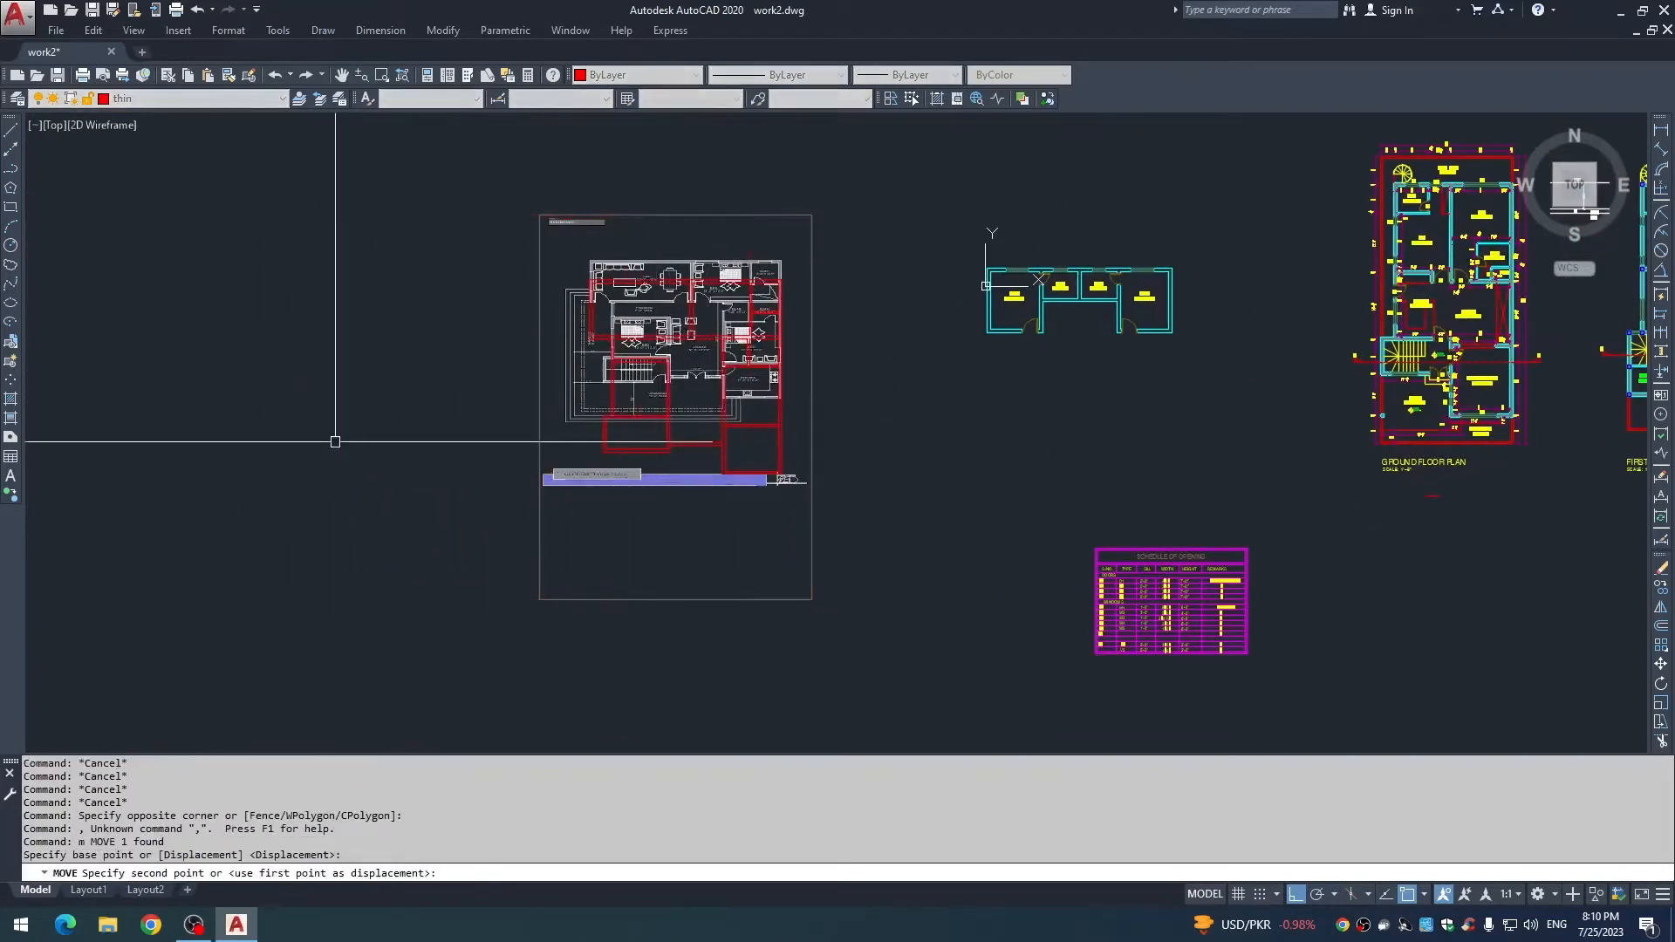
click(335, 441)
key(Escape)
key(Escape)
scroll(737, 401, up, 4)
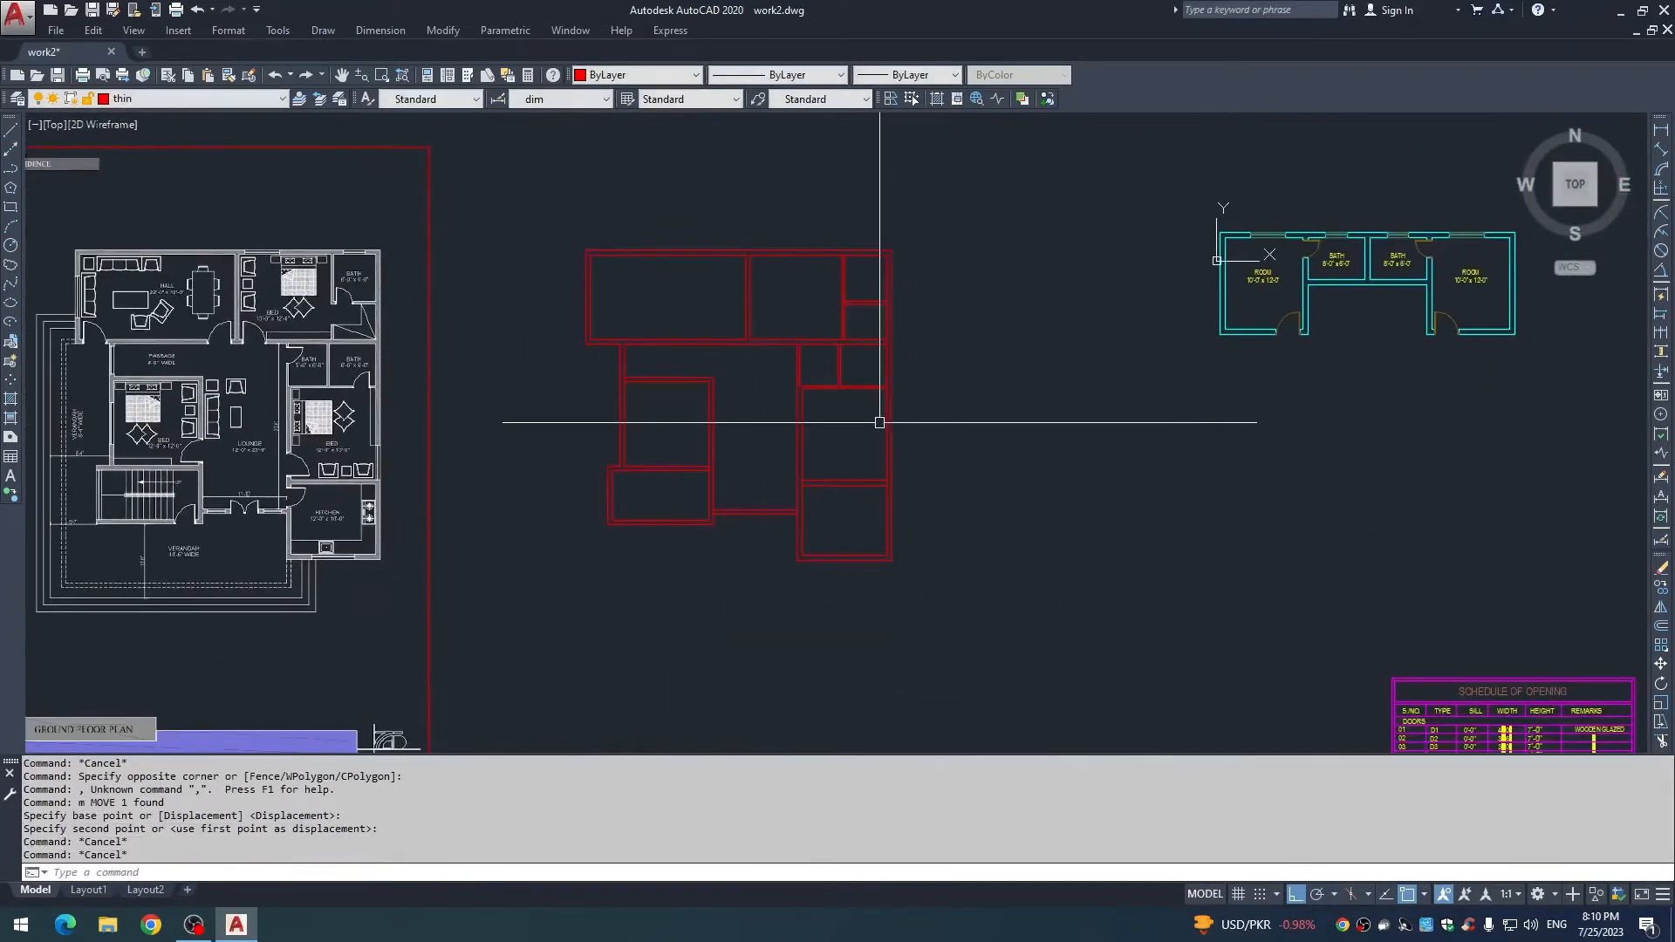
Examine the door and window openings in the room walls of the floor plan underlay.
middle_drag(264, 392, 526, 370)
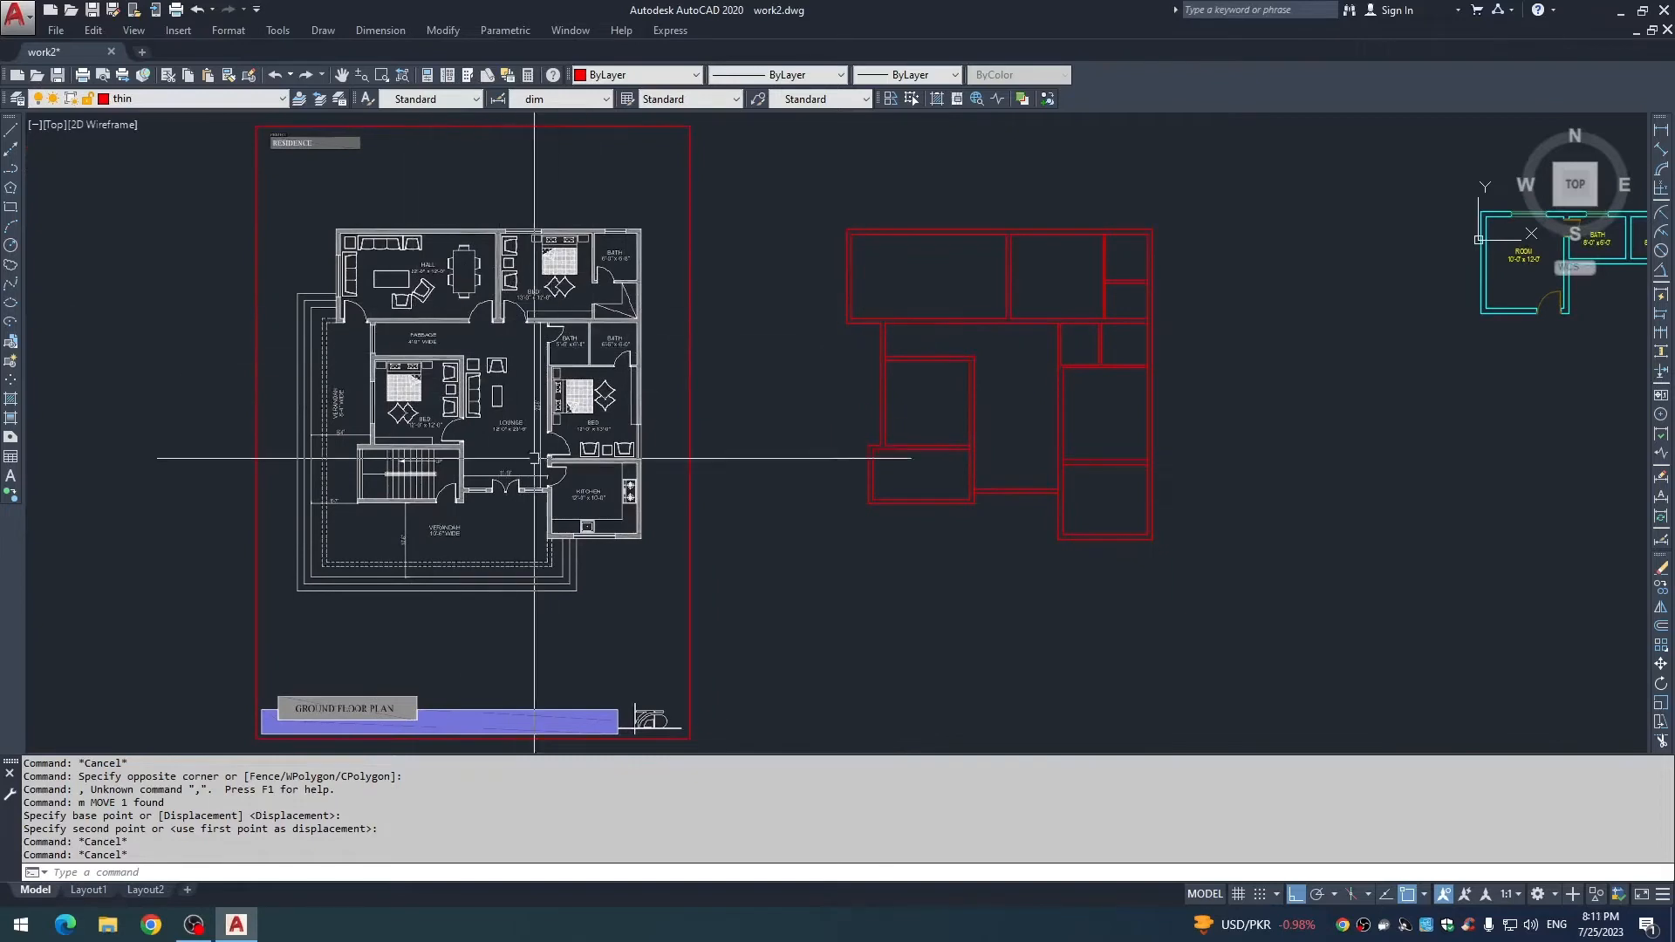
scroll(457, 335, up, 5)
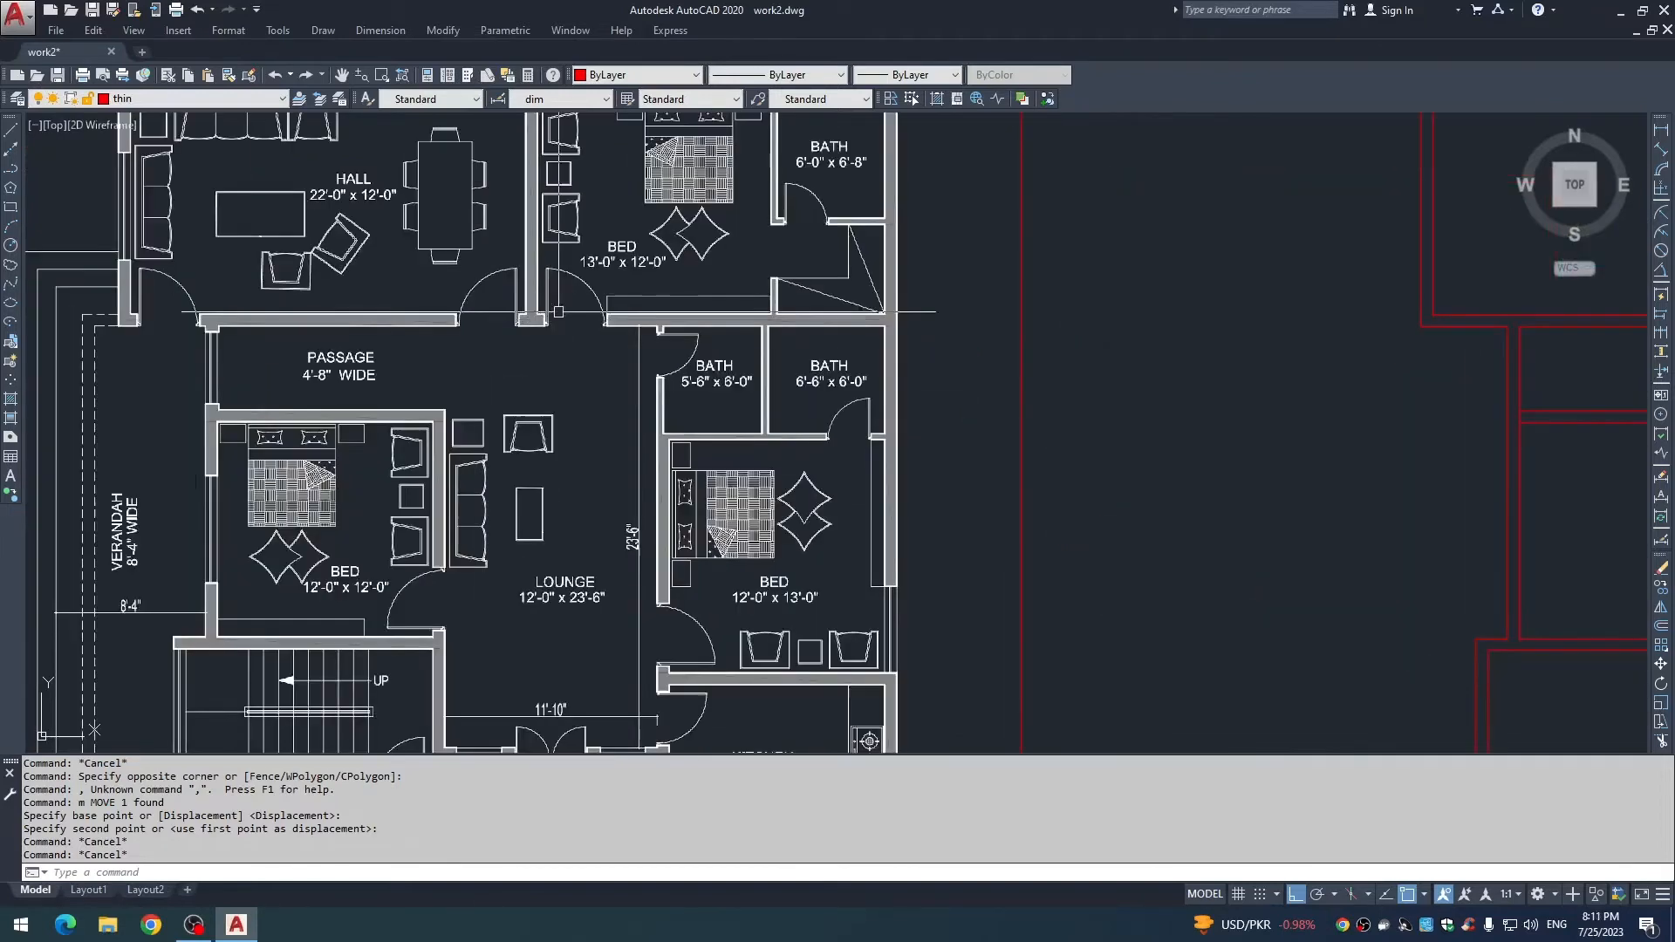
scroll(532, 358, down, 3)
scroll(422, 288, up, 3)
scroll(422, 288, down, 5)
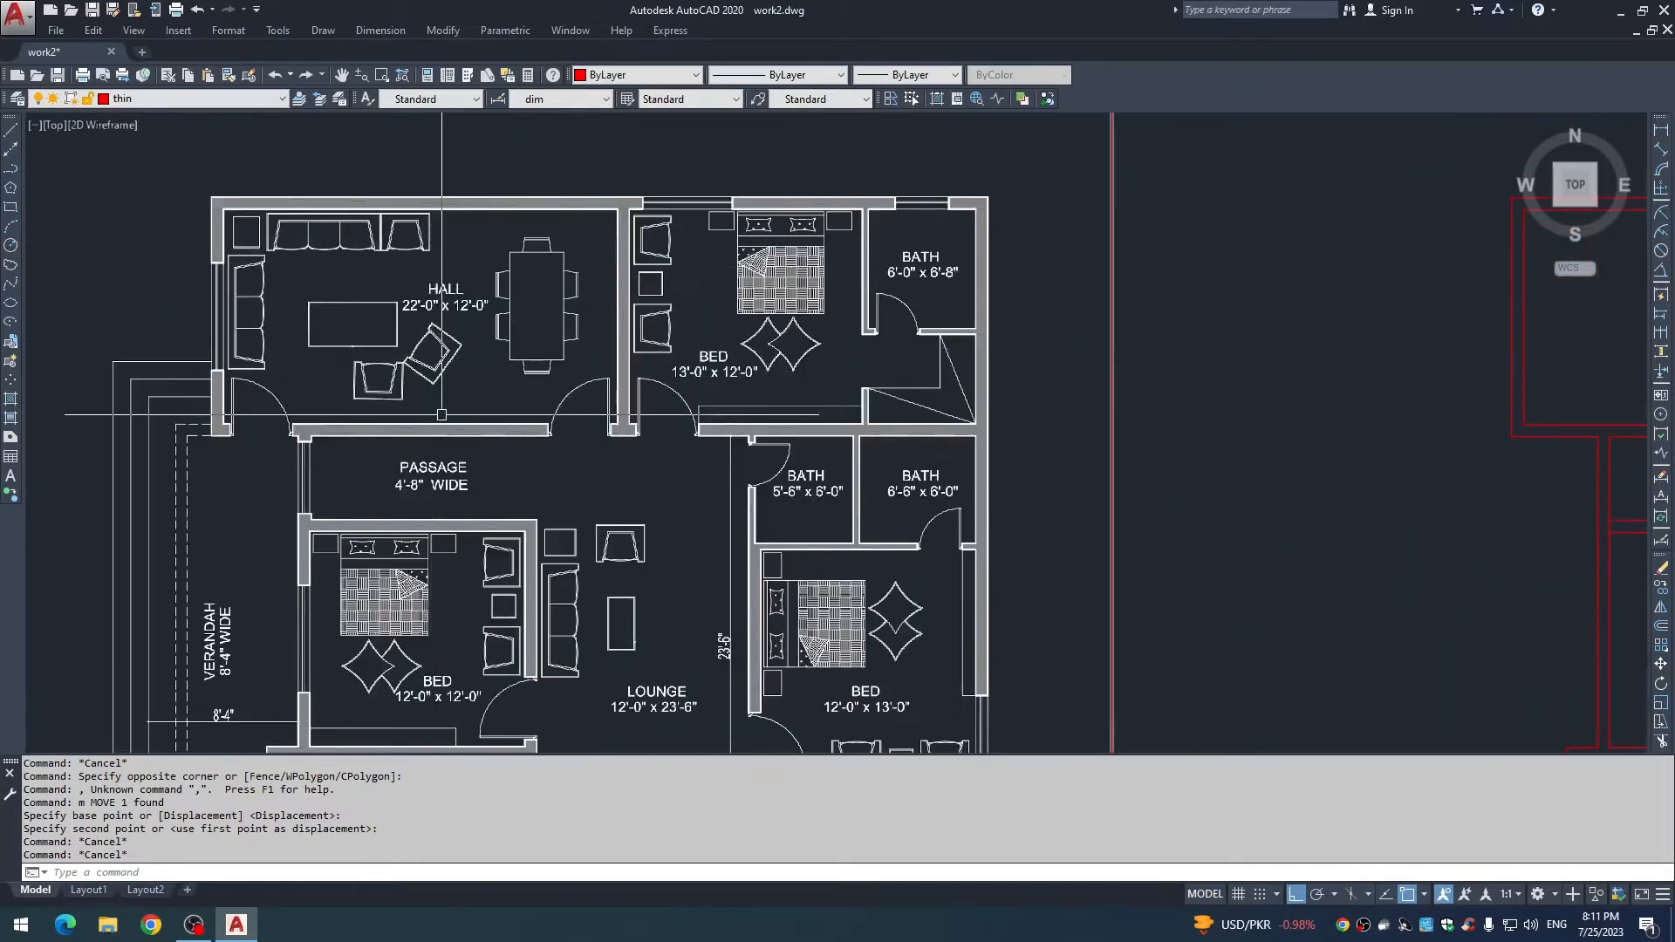
scroll(759, 442, down, 2)
key(Escape)
key(Escape)
scroll(728, 433, up, 6)
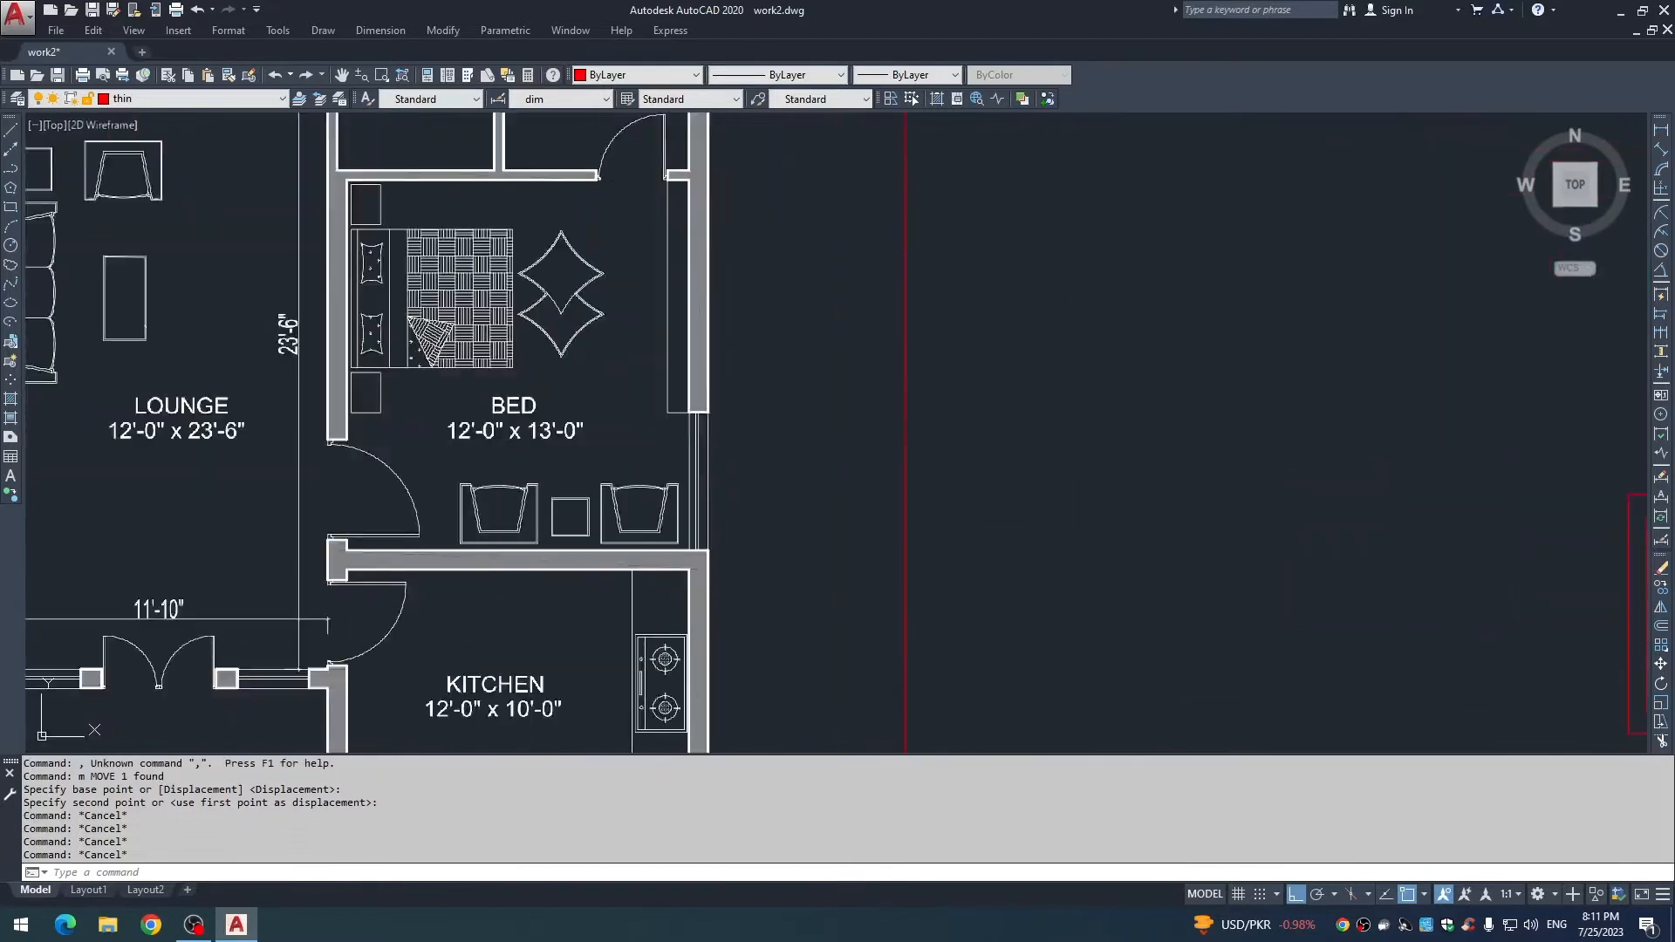
Measure the window opening in the east wall of the 12'-0" x 13'-0" bedroom with a linear dimension.
key(Escape)
text(dli)
key(Return)
key(Return)
click(708, 472)
click(756, 472)
key(Escape)
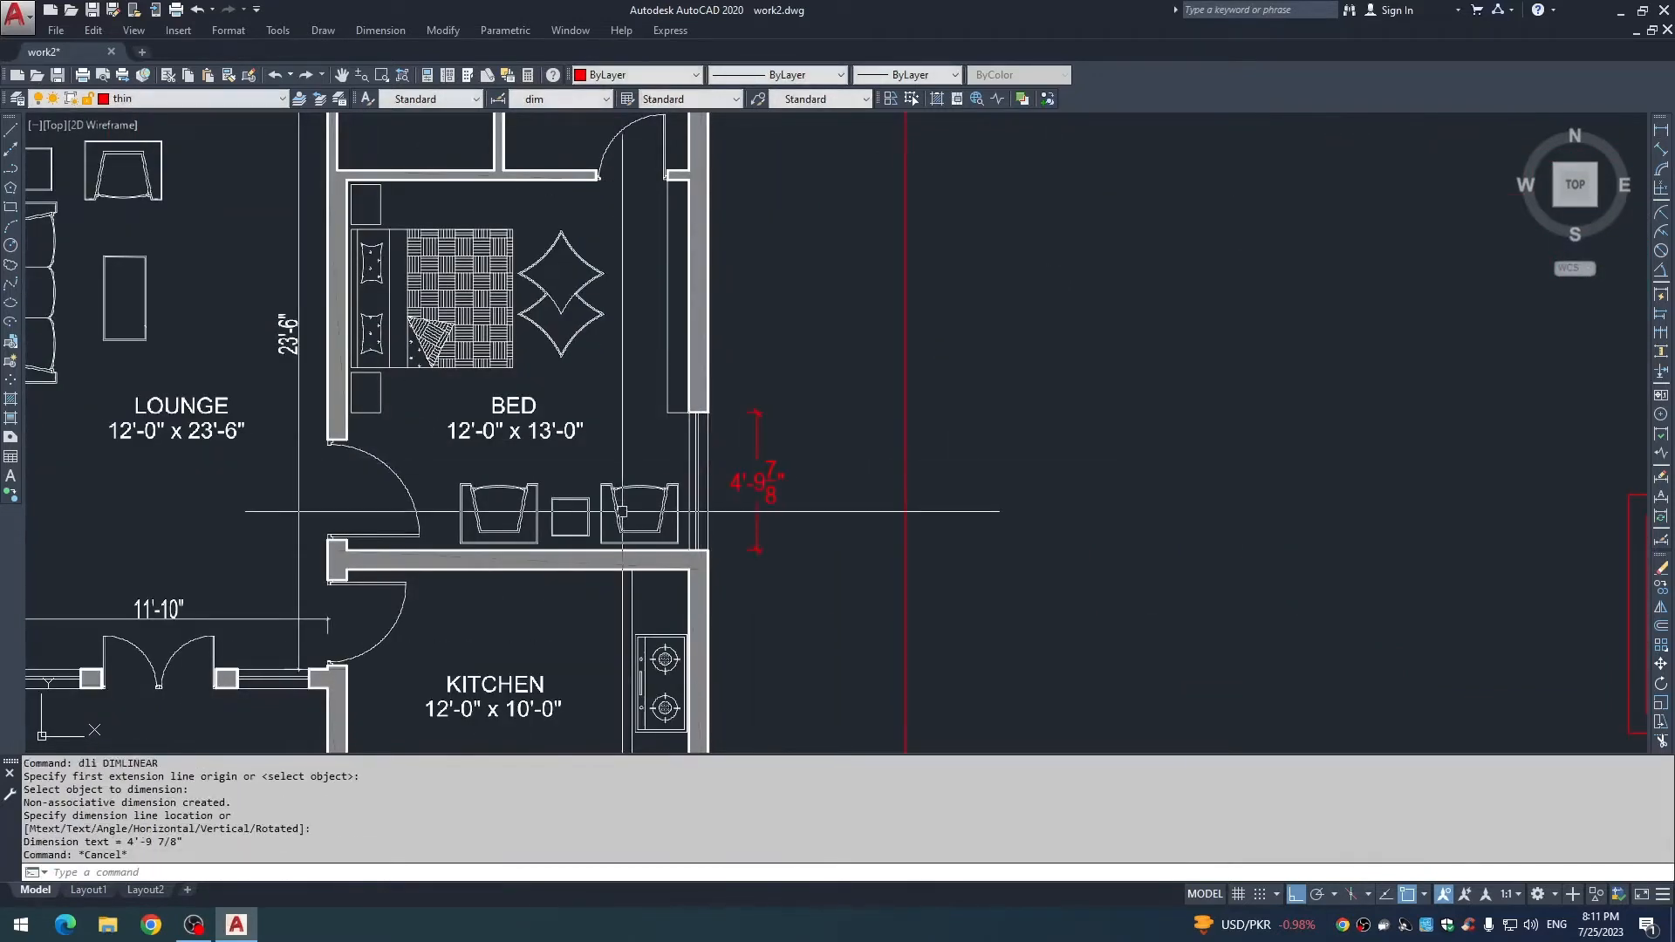
Measure the window opening in the north wall of the 13'-0" x 12'-0" bedroom with a linear dimension.
scroll(758, 475, down, 4)
scroll(711, 498, up, 4)
scroll(592, 331, down, 2)
middle_drag(591, 331, 709, 511)
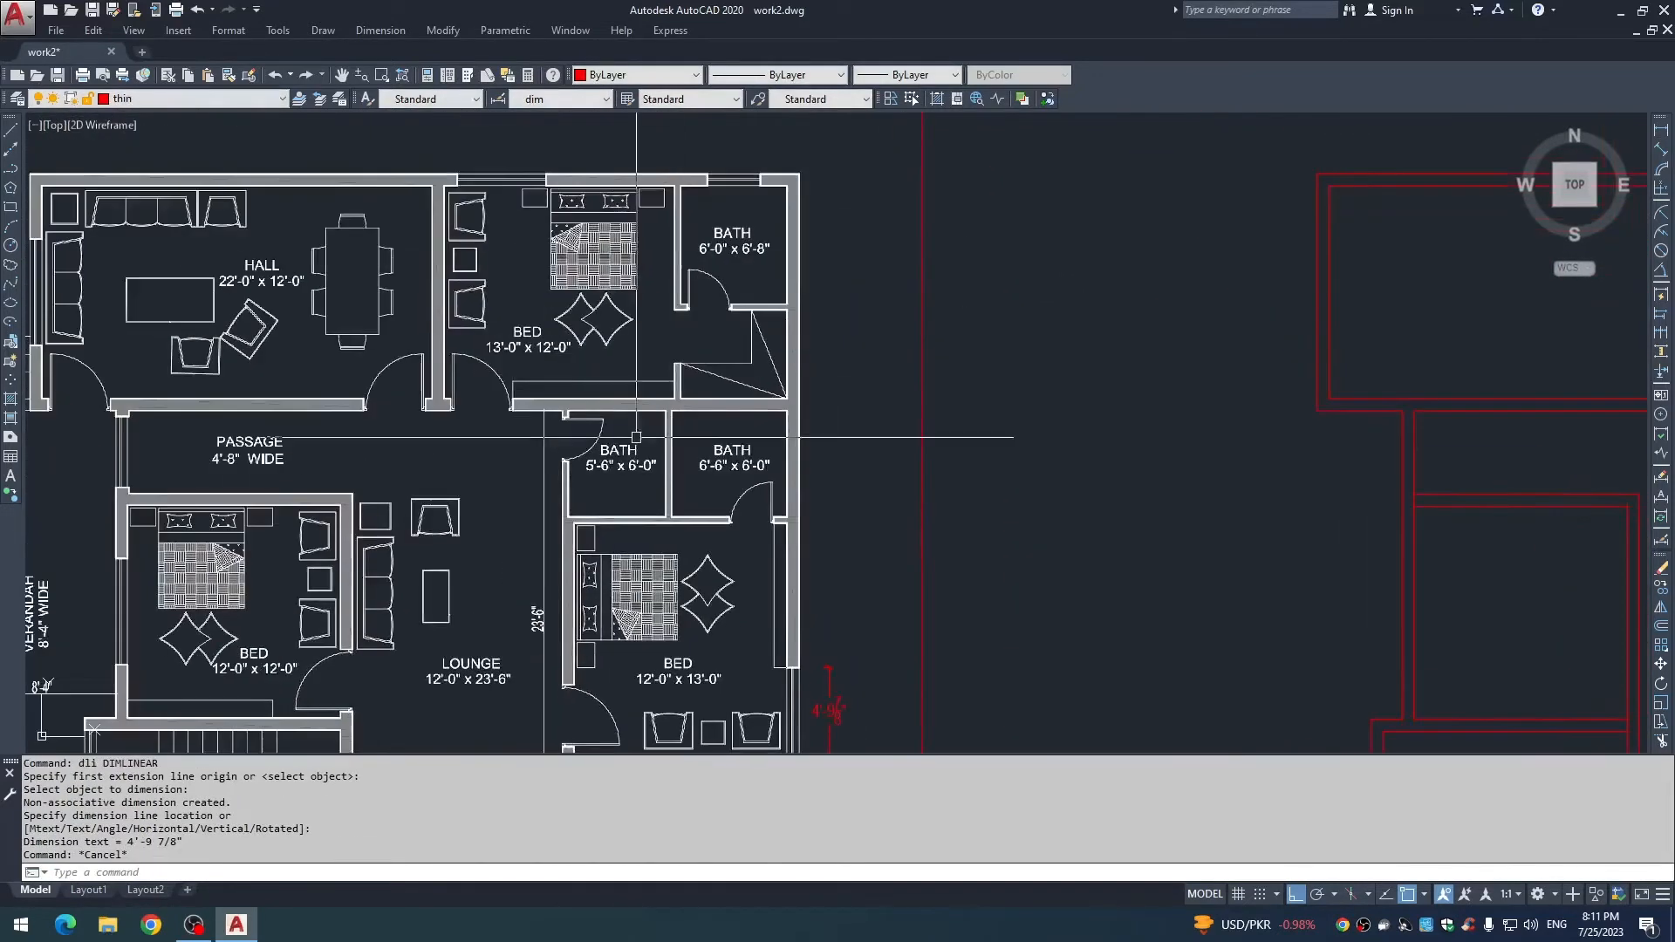
key(Return)
key(Return)
click(492, 175)
click(495, 140)
key(Escape)
Measure the door opening in the south wall of the 13'-0" x 12'-0" bedroom with a linear dimension.
scroll(476, 407, up, 4)
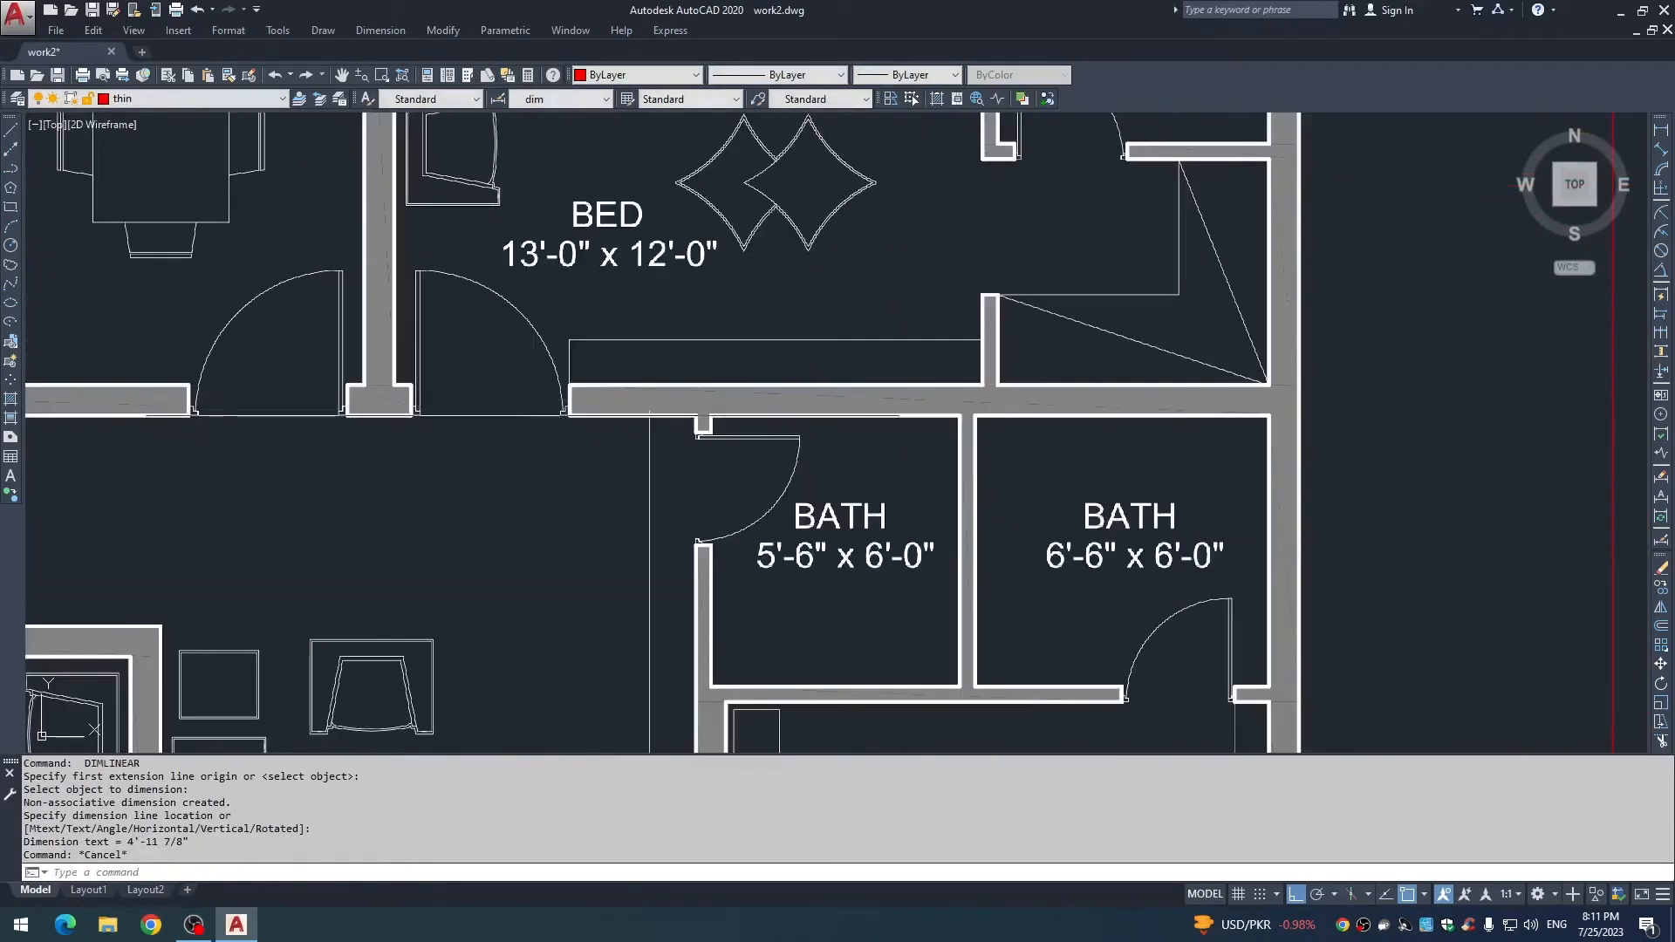
key(Return)
click(570, 384)
click(409, 385)
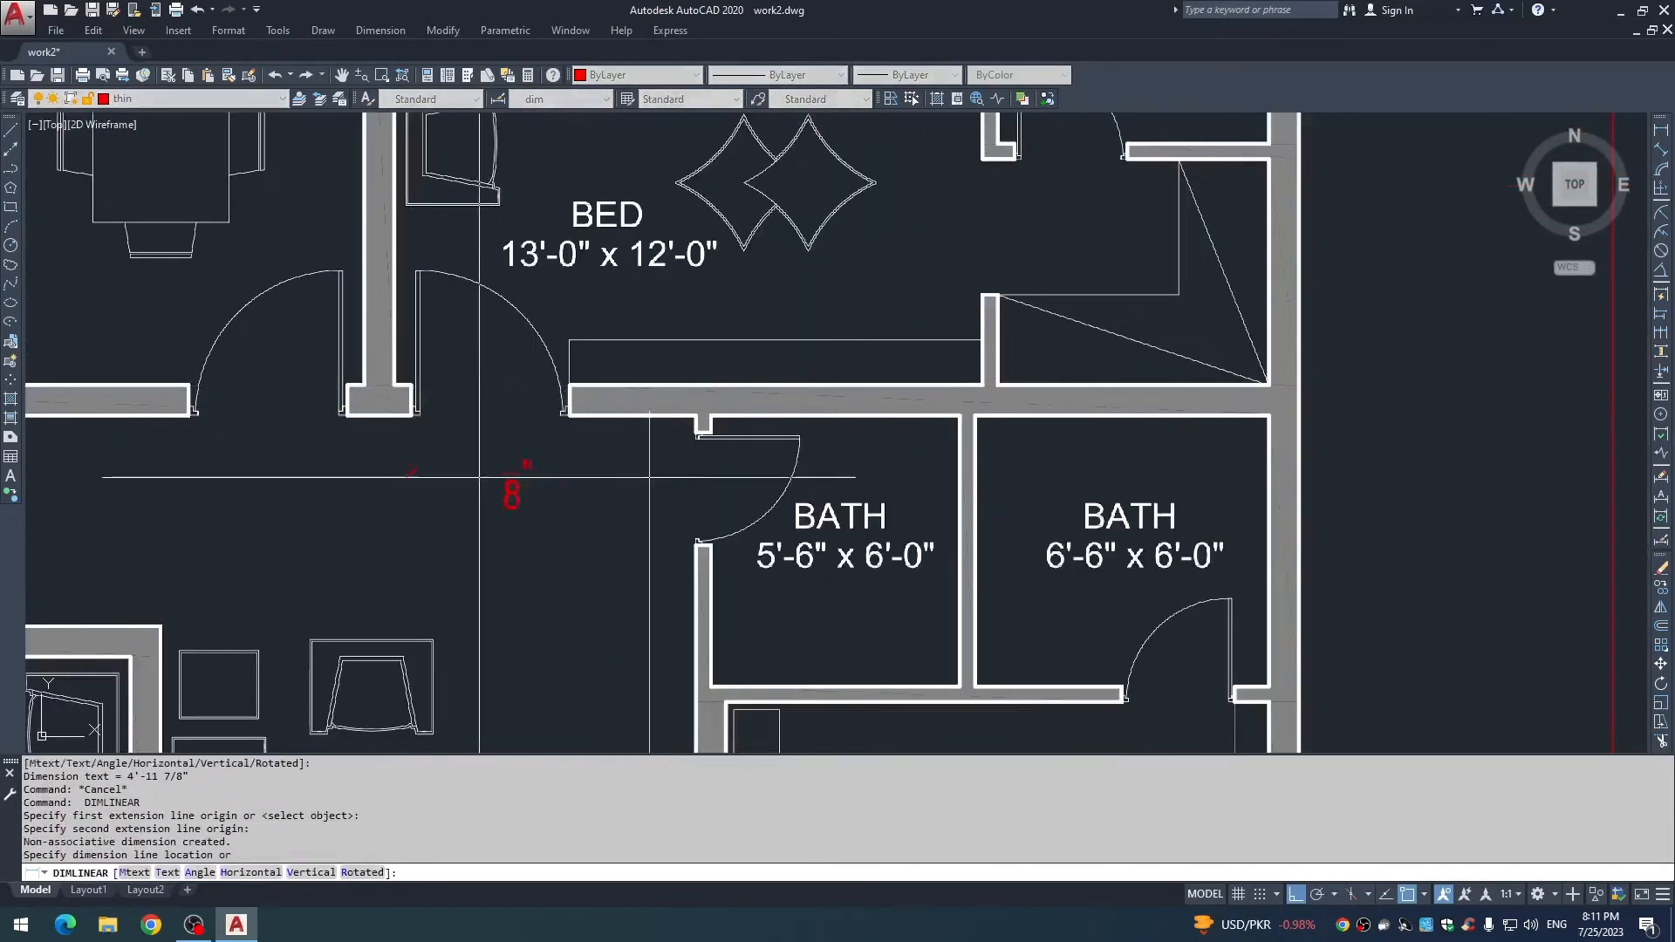
click(516, 477)
scroll(673, 471, up, 2)
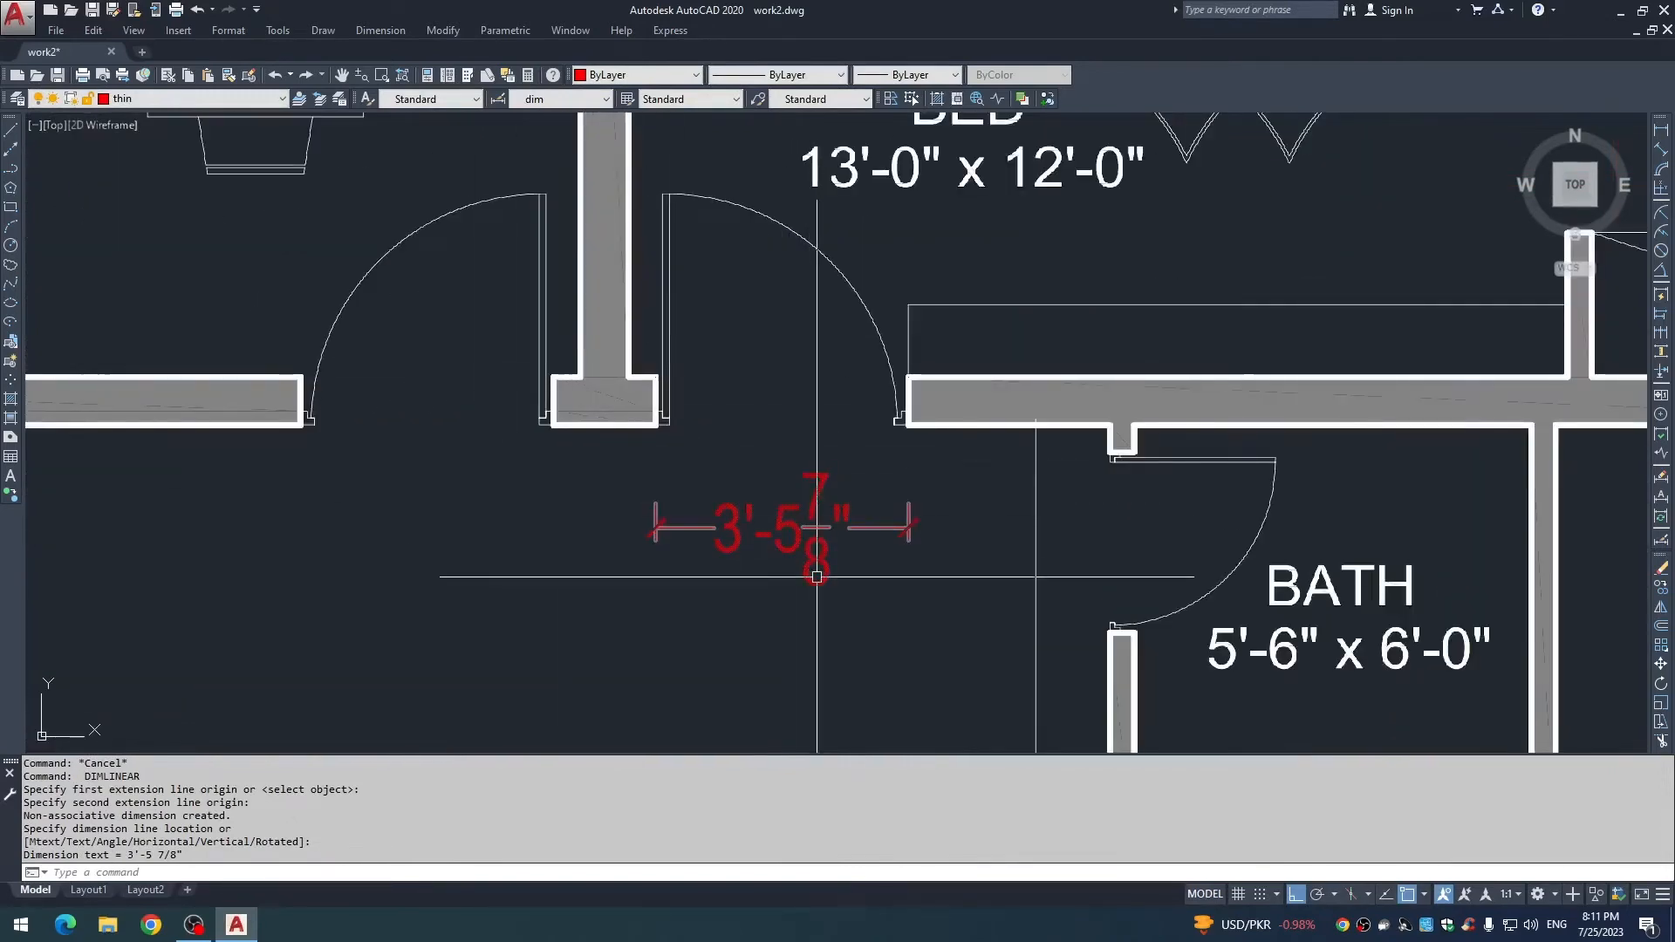
Compare the underlay's remaining door and window openings with the traced wall outline.
scroll(817, 571, down, 6)
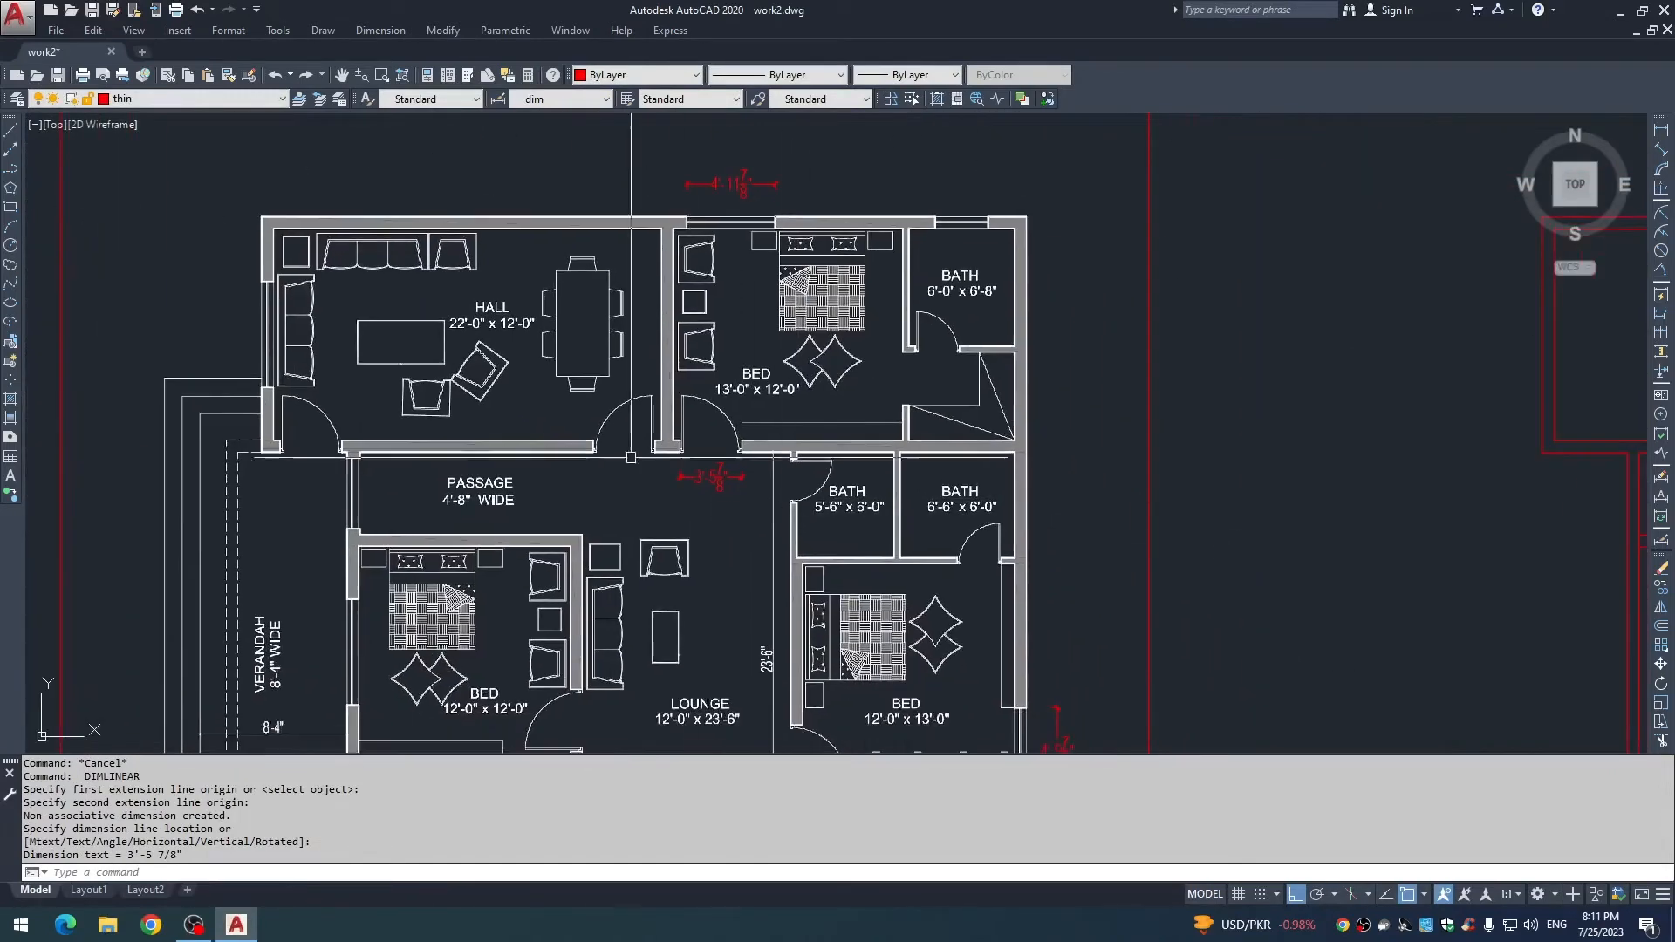
scroll(631, 458, up, 4)
scroll(560, 388, down, 4)
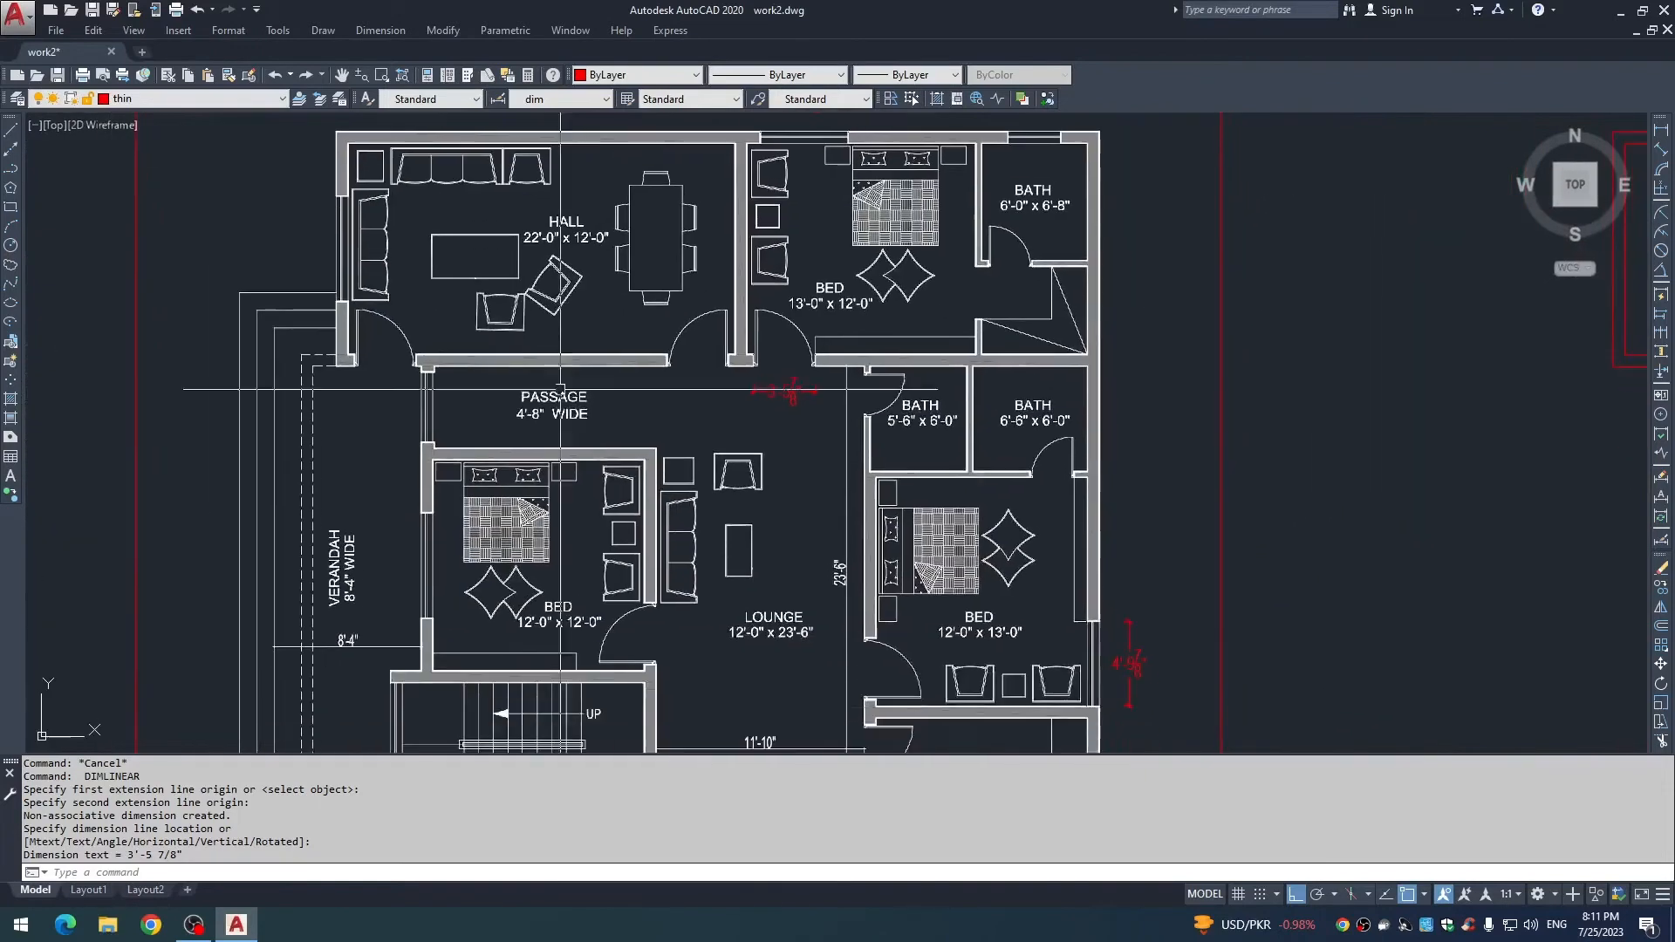
scroll(677, 572, down, 2)
mouse_move(678, 573)
middle_down()
mouse_move(632, 479)
mouse_move(633, 535)
mouse_move(585, 539)
middle_up()
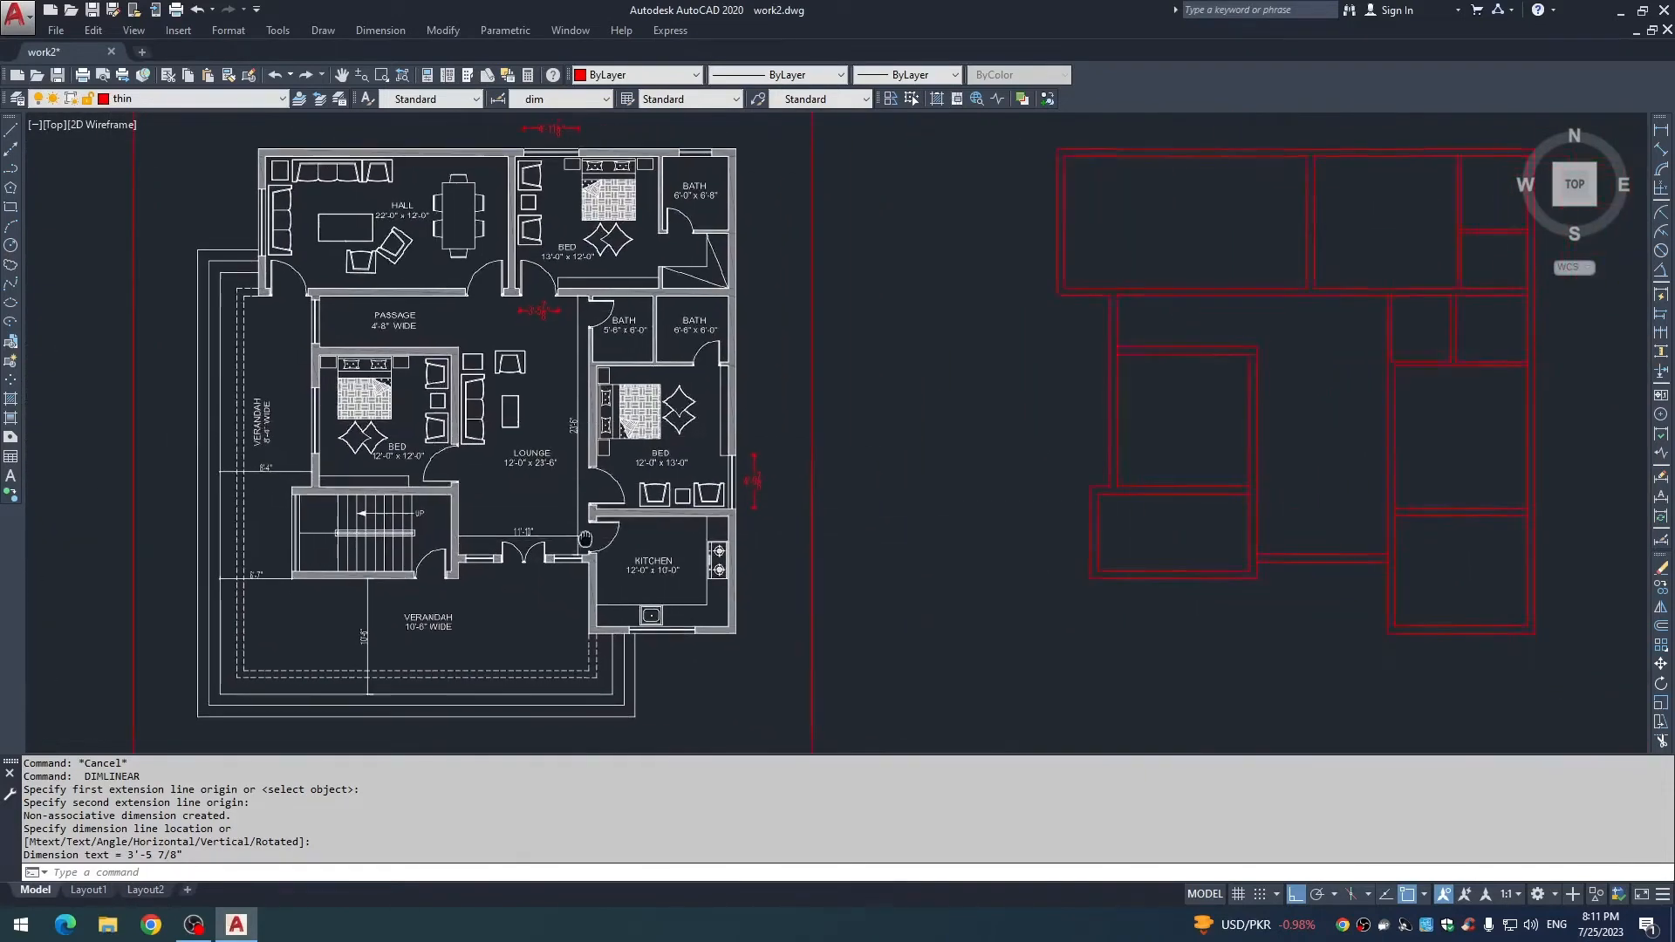
middle_drag(1281, 540, 851, 509)
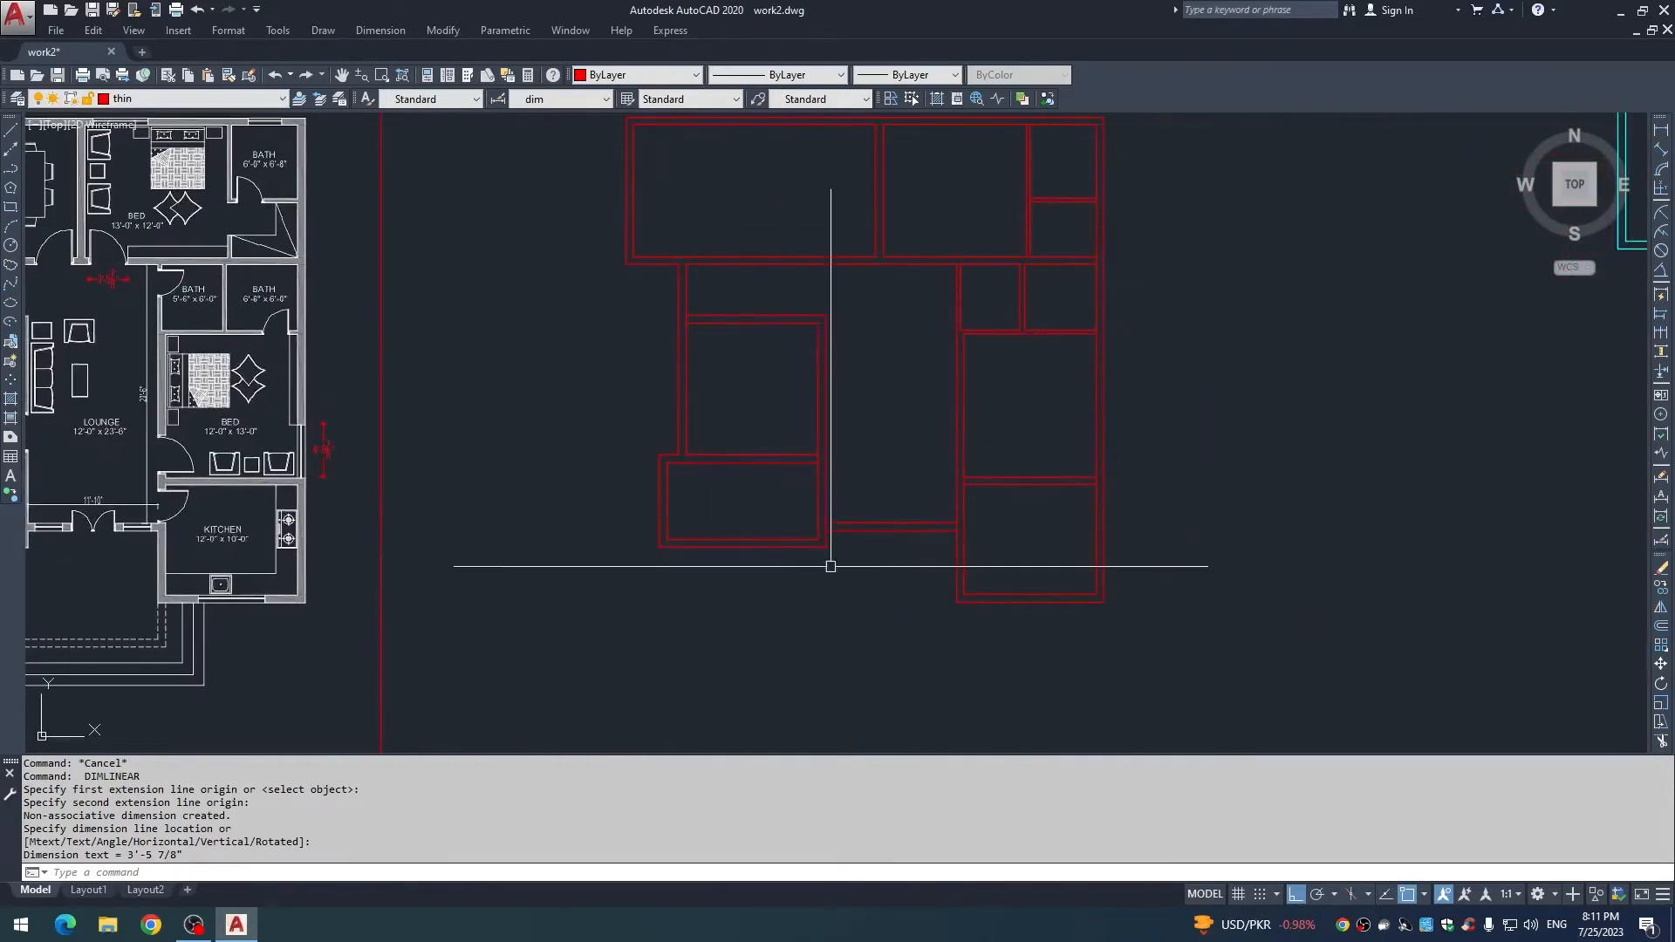
scroll(960, 518, down, 4)
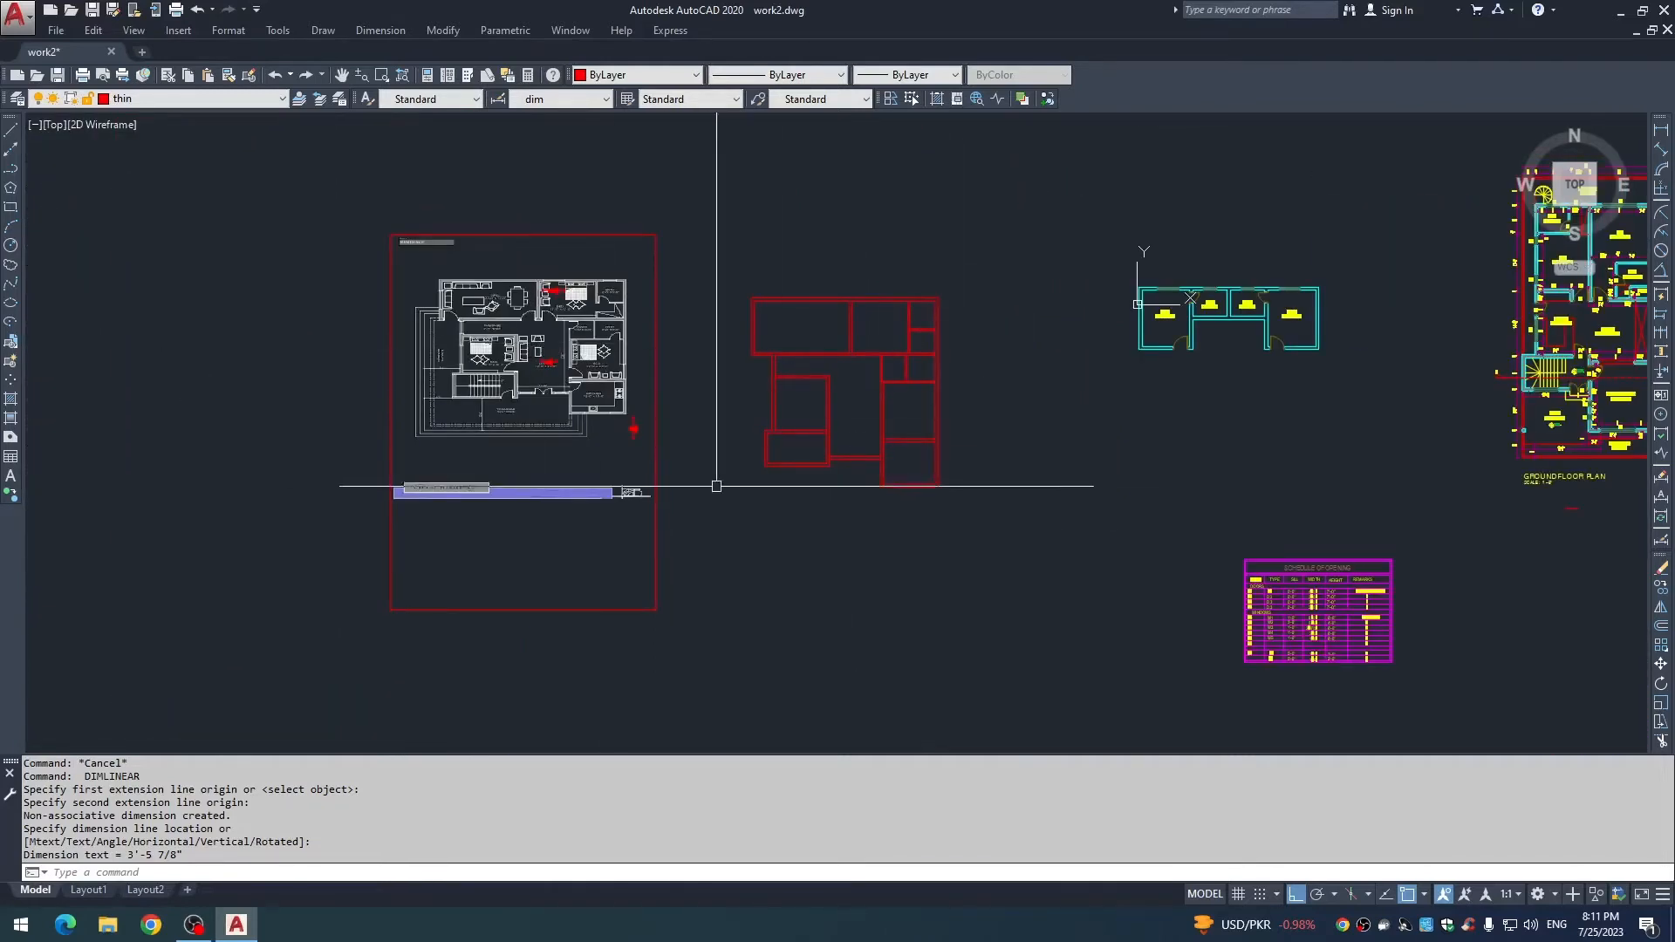
key(Escape)
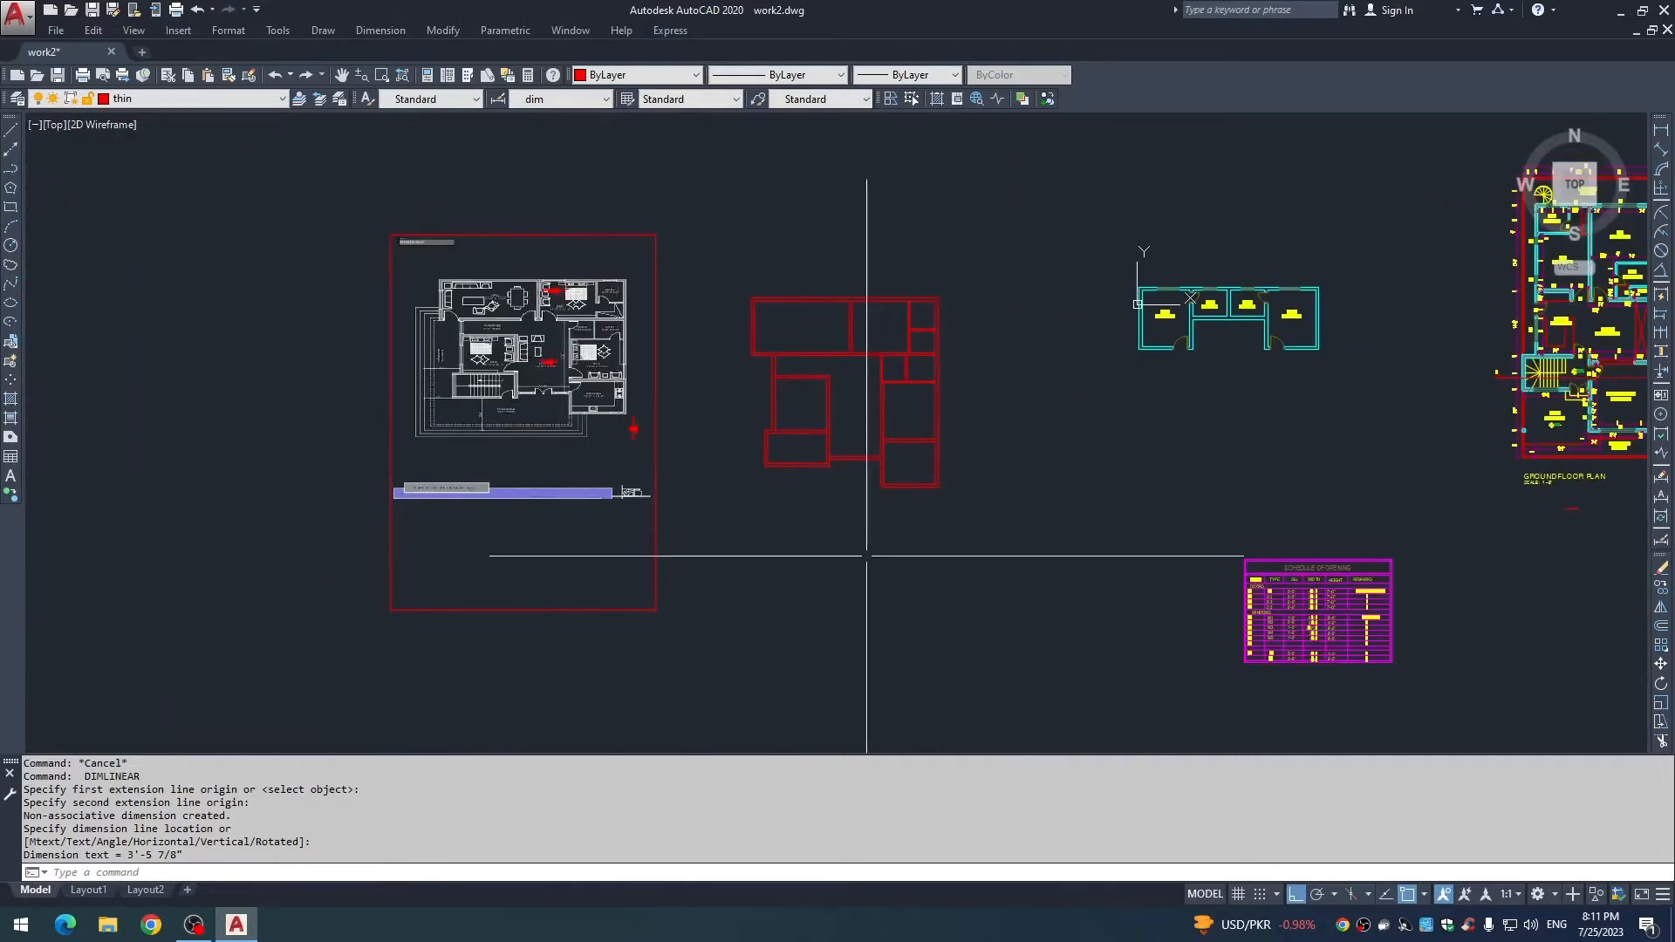
scroll(823, 460, up, 3)
scroll(873, 558, down, 5)
scroll(866, 515, up, 4)
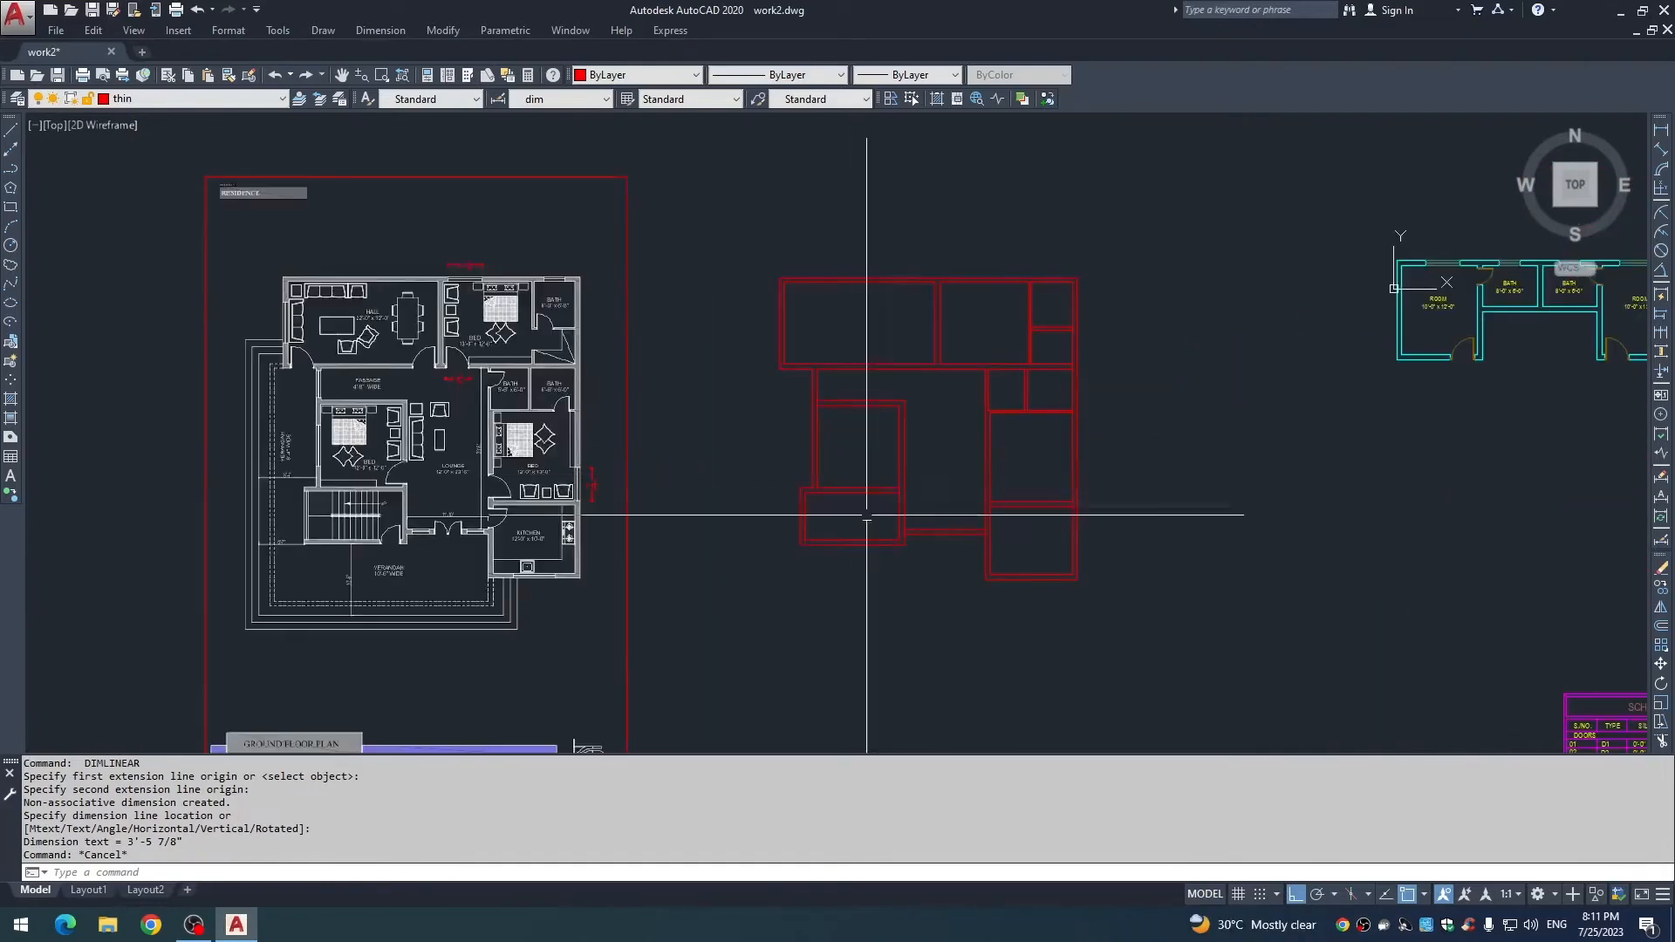
scroll(860, 585, down, 2)
key(Escape)
middle_drag(758, 532, 780, 488)
key(Escape)
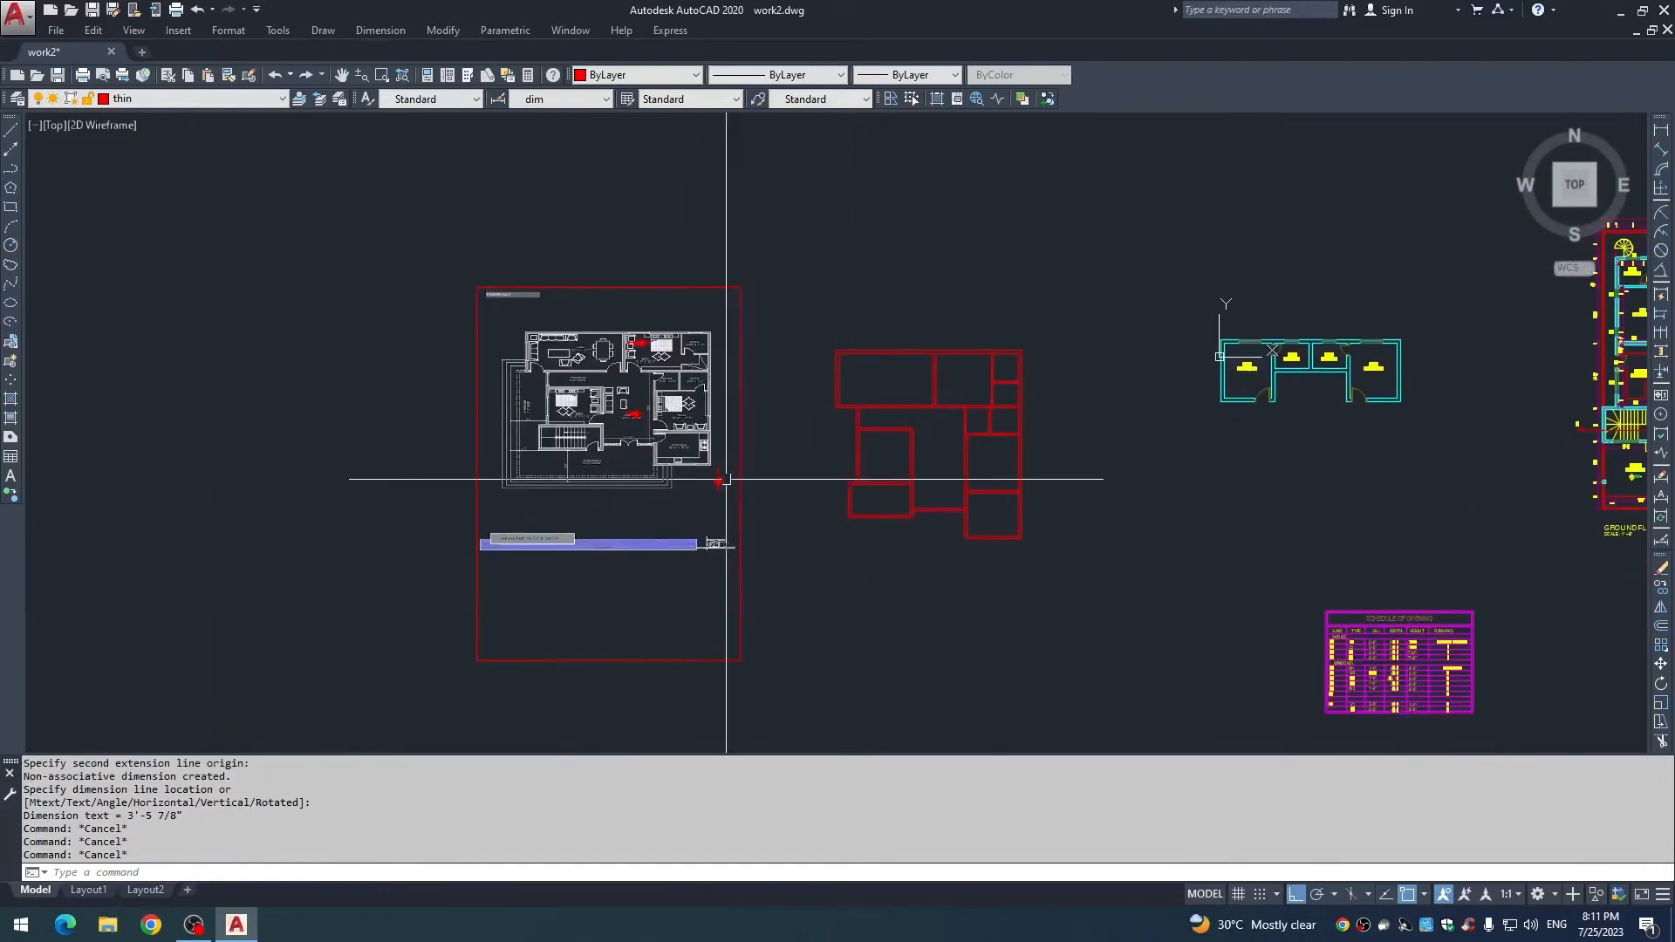
Erase the three temporary opening dimensions from the floor plan underlay.
click(725, 479)
text(e)
key(space)
click(636, 413)
text(e)
key(space)
click(644, 344)
key(space)
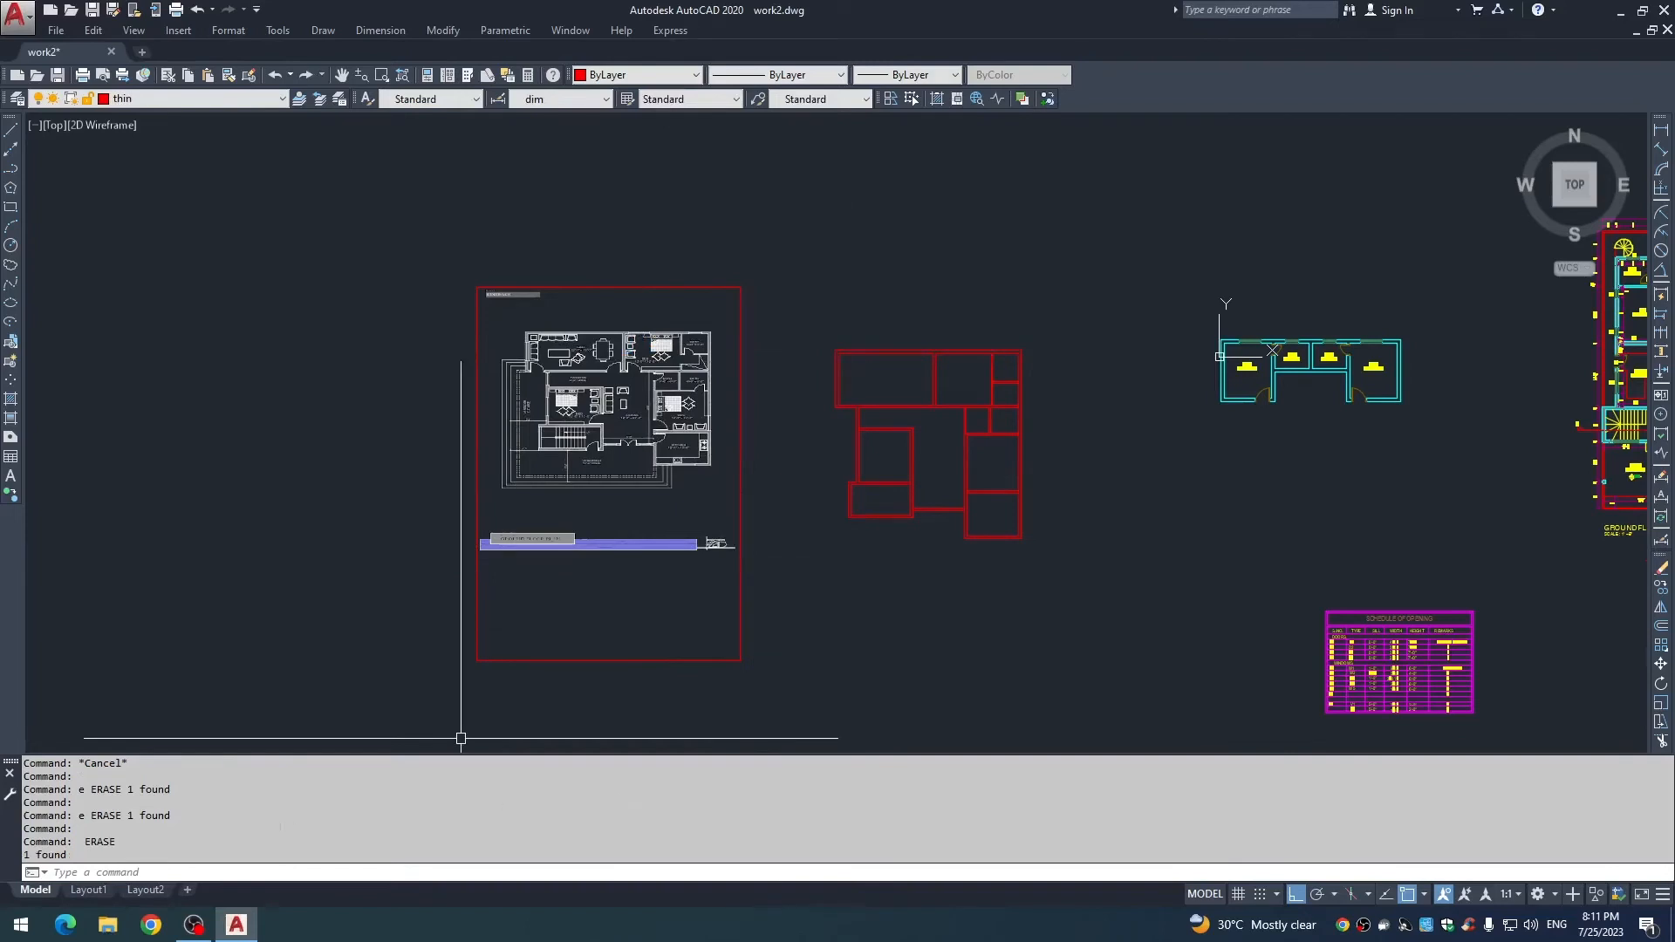
Switch to Chrome and search Google for "pdf to dwg".
click(156, 930)
click(1558, 242)
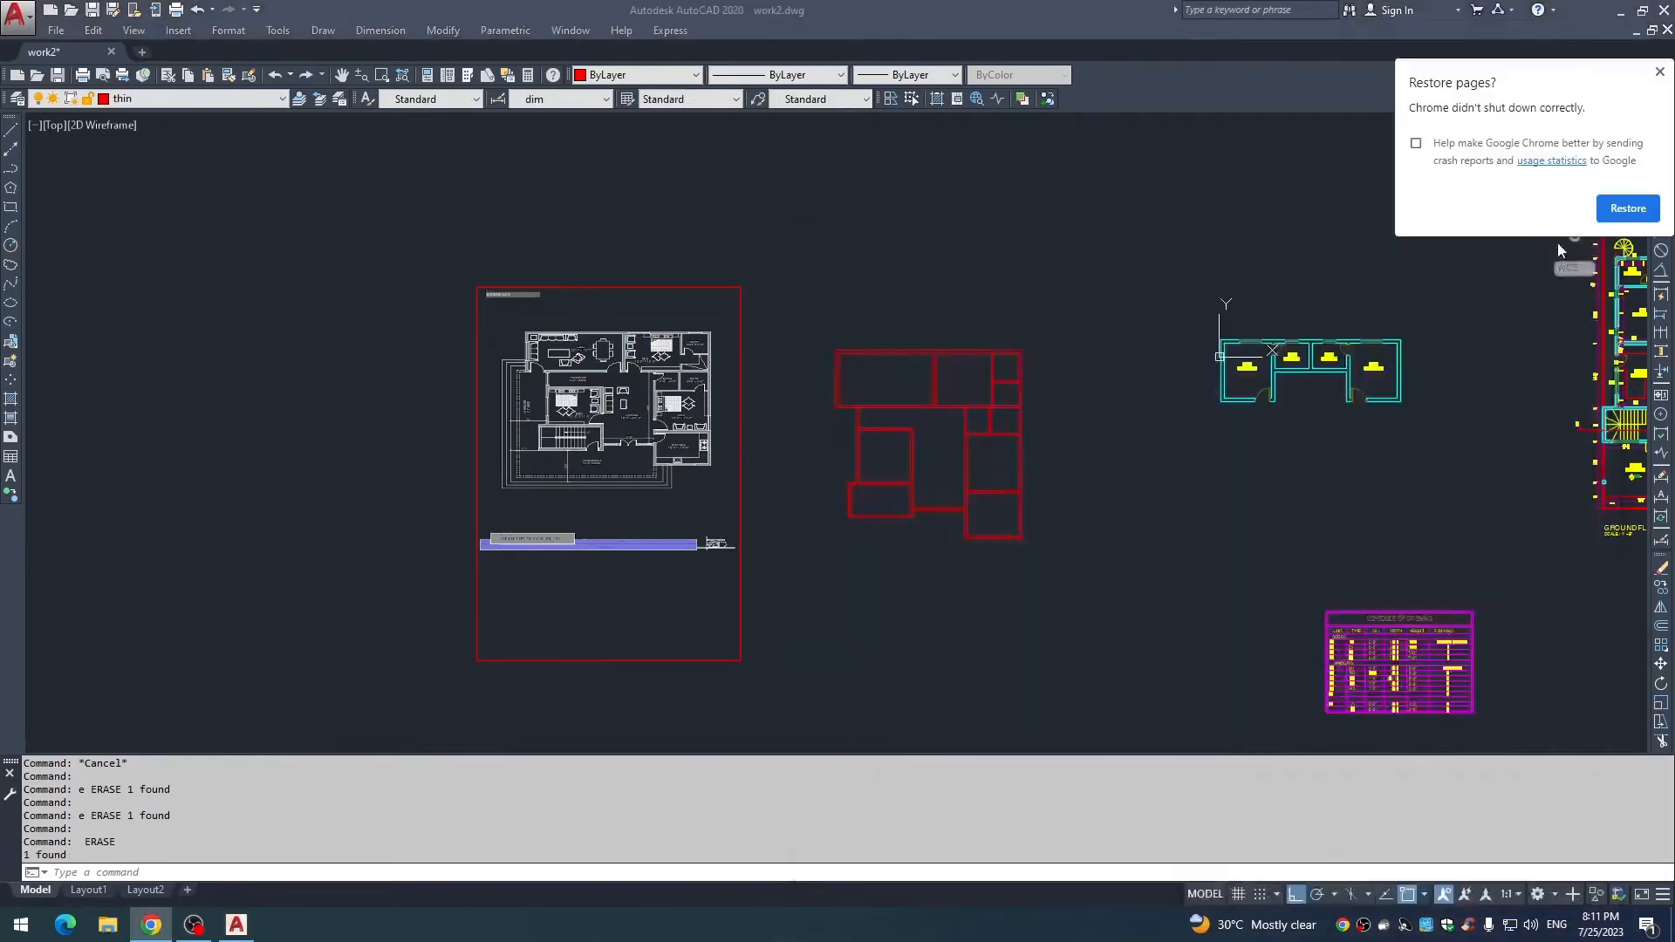
click(288, 46)
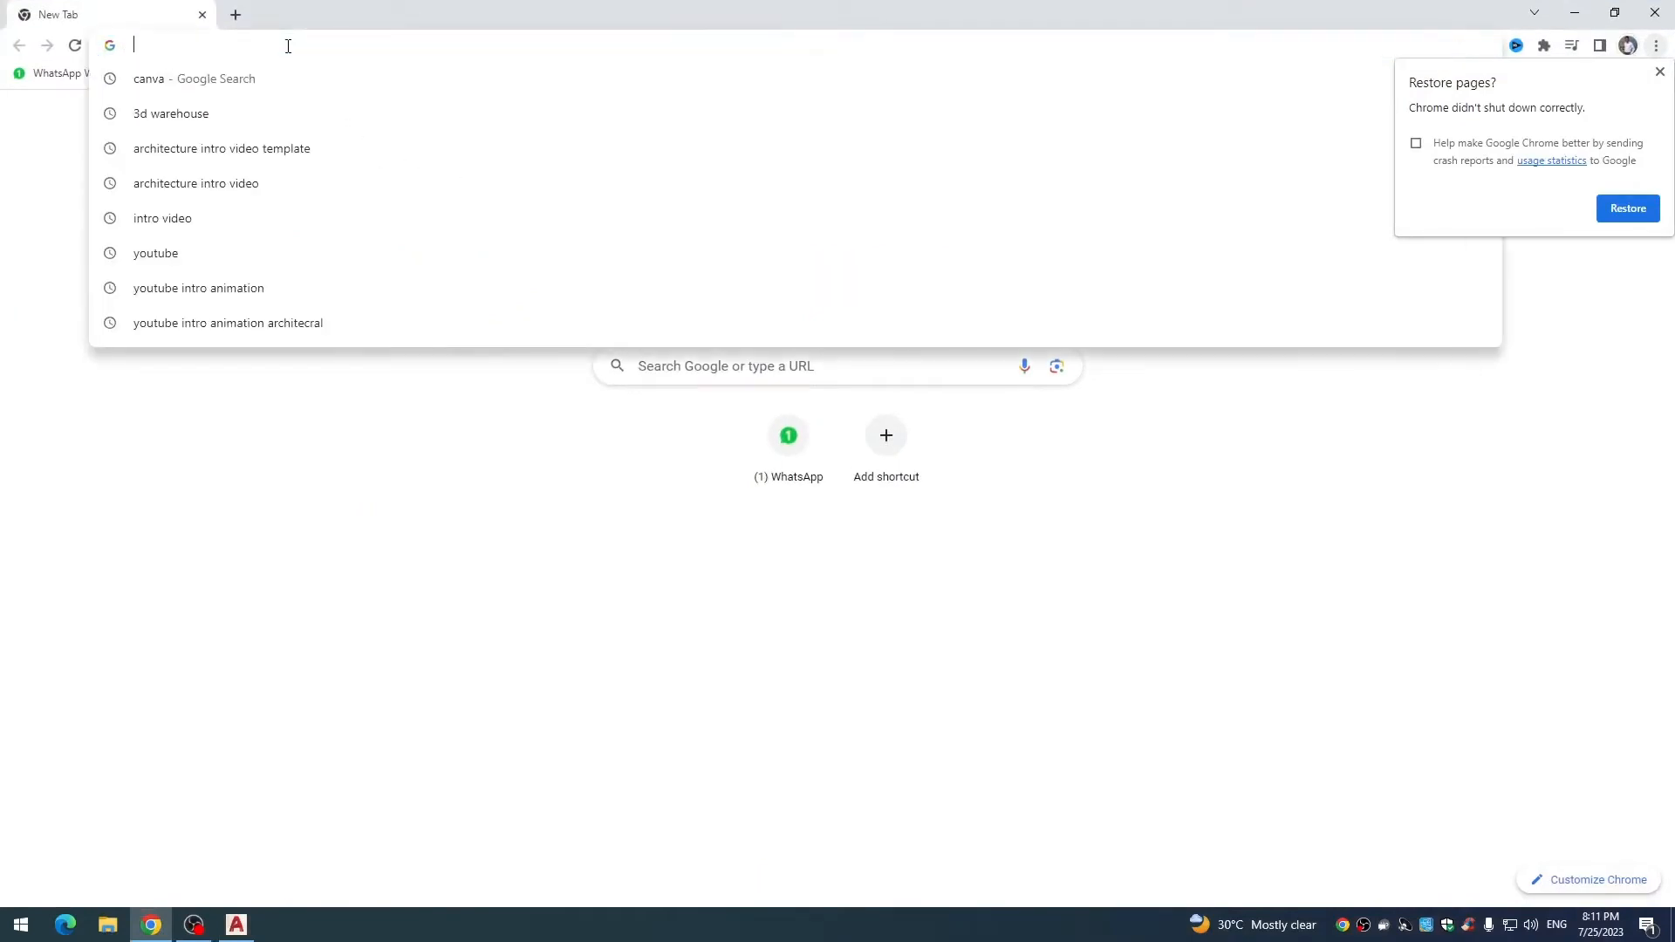
text(pdf to)
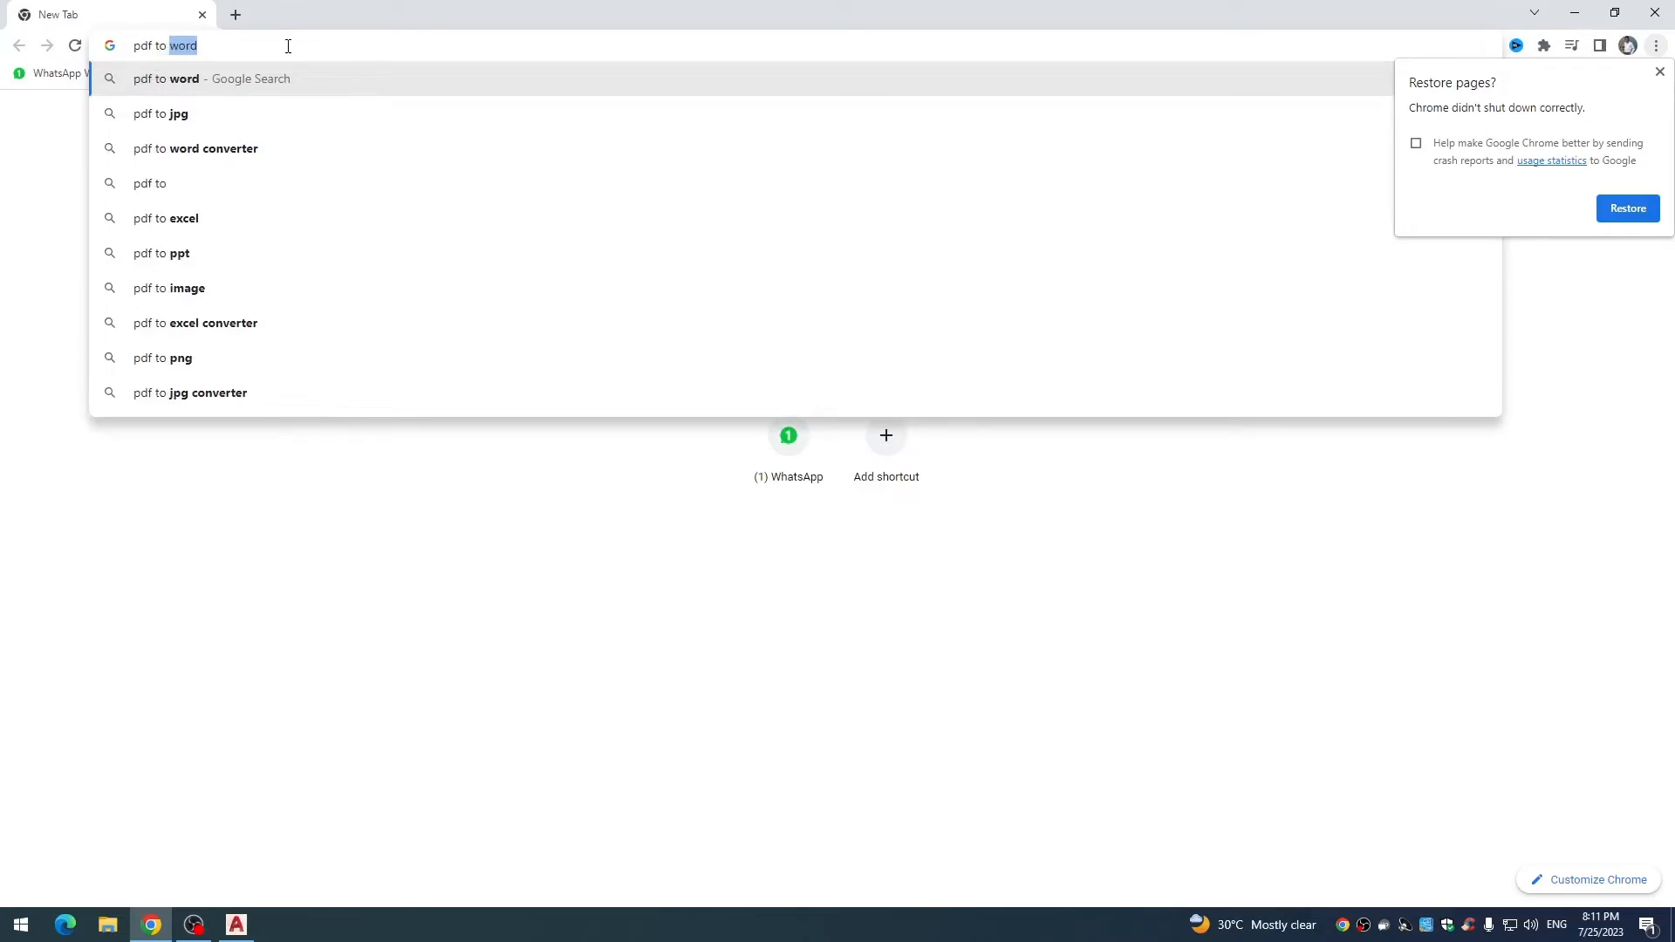
text( dwg)
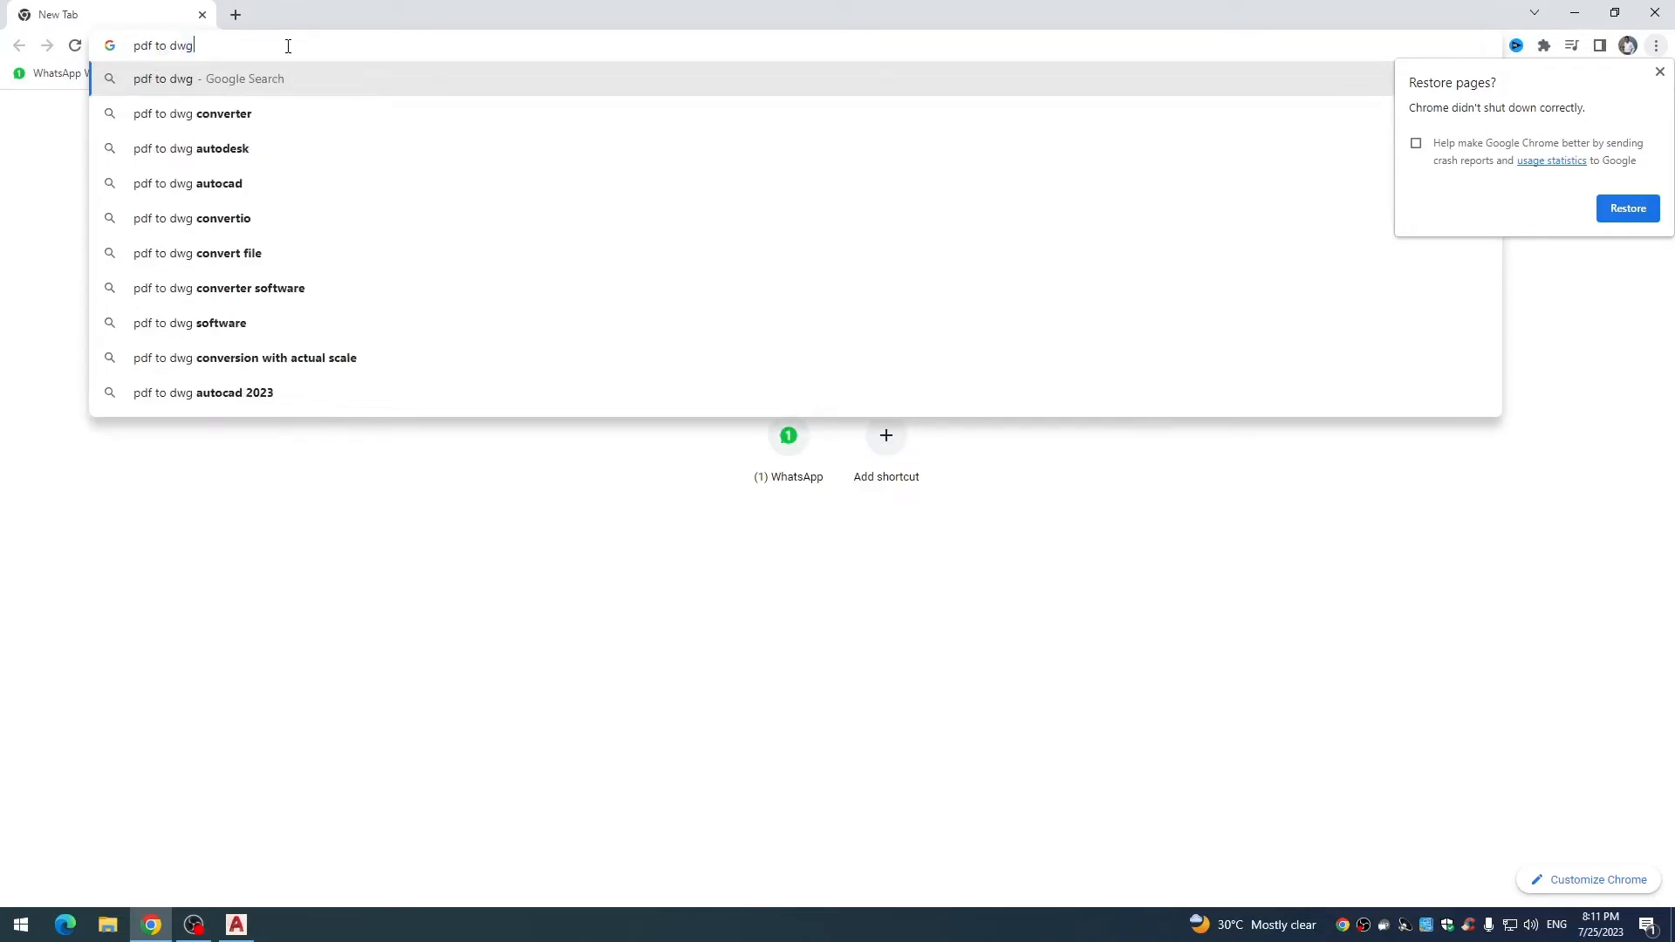
key(Return)
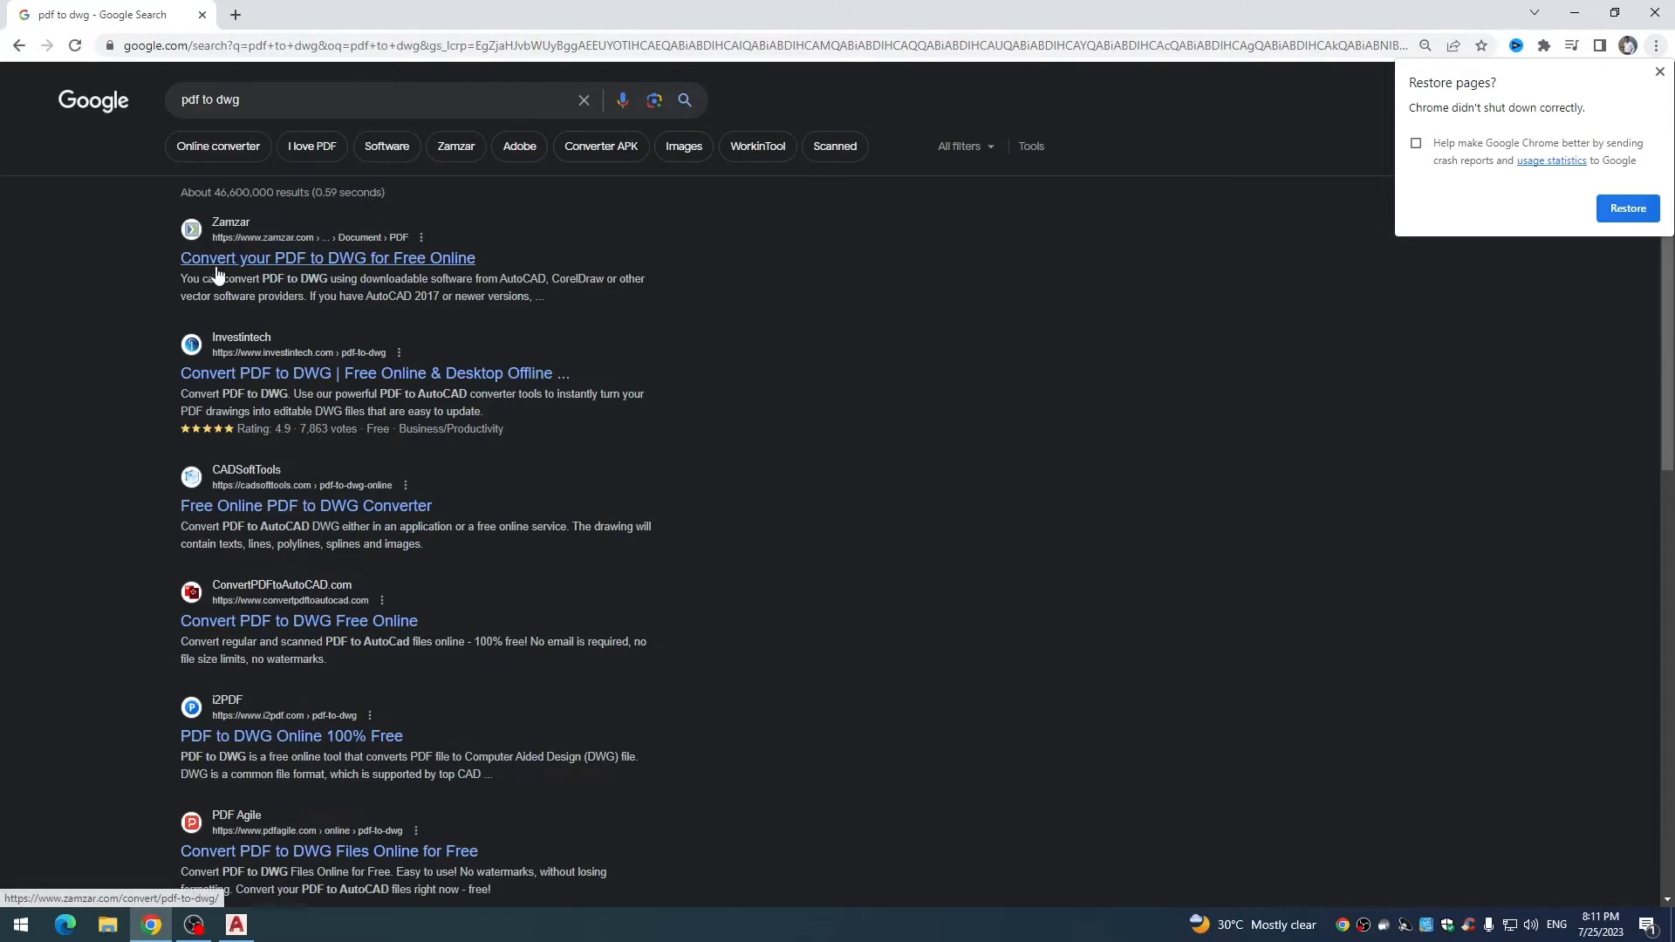
Open Zamzar's PDF to DWG converter from the search results and try to add LAYOUT PLAN.pdf from the Desktop folder.
click(377, 266)
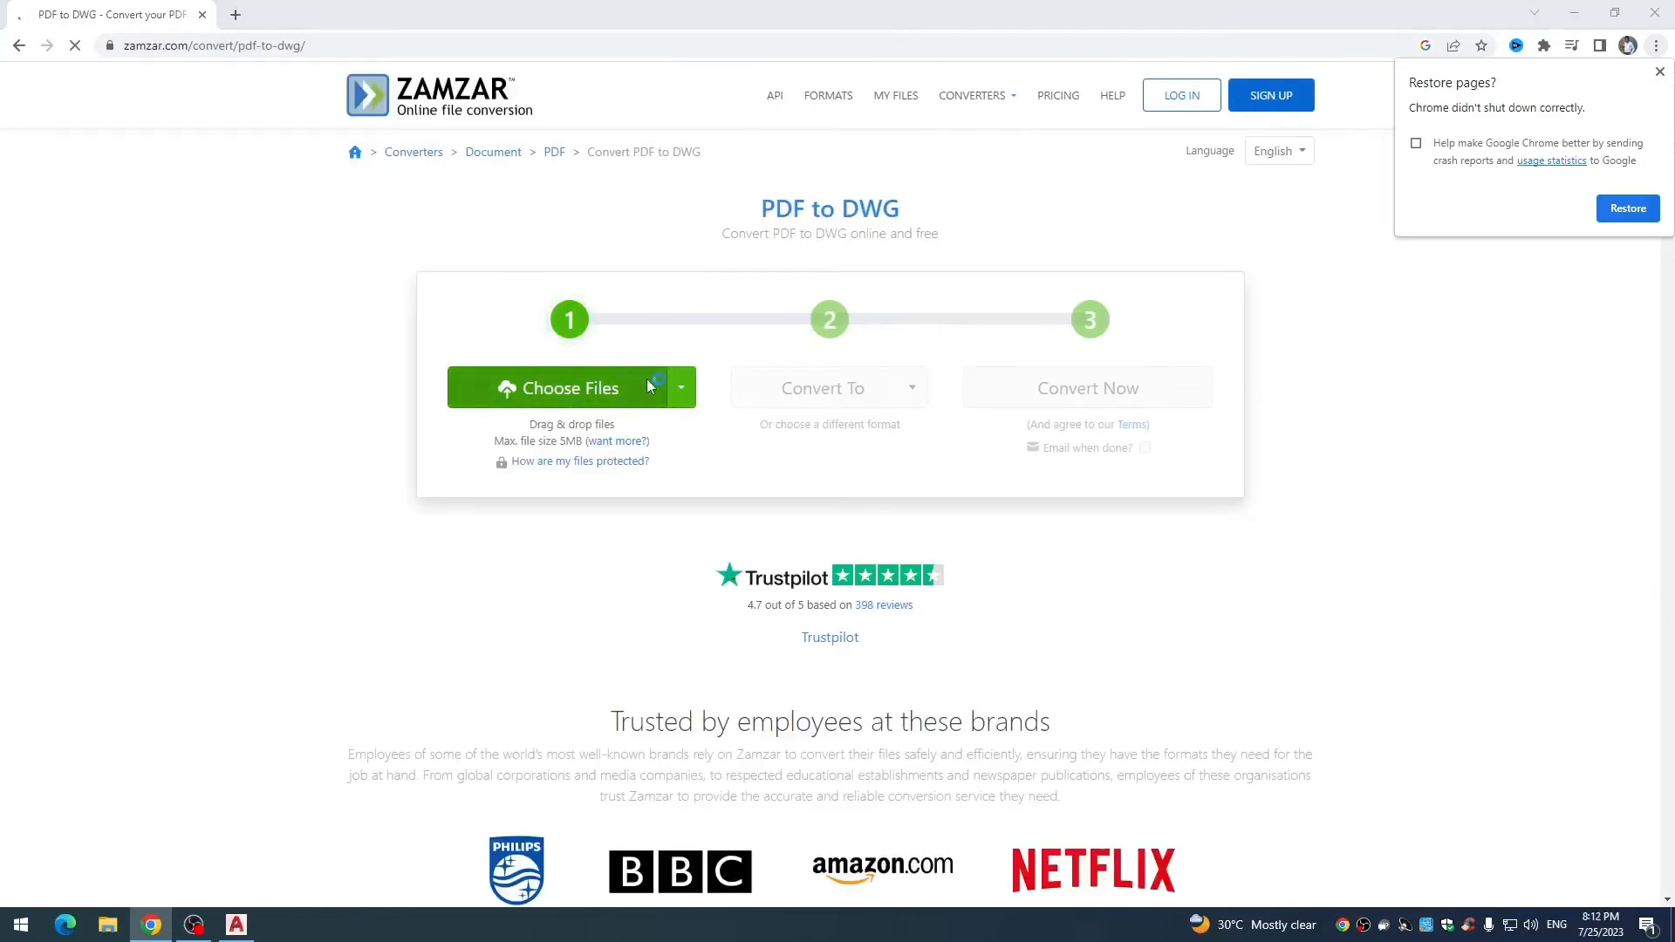
click(572, 395)
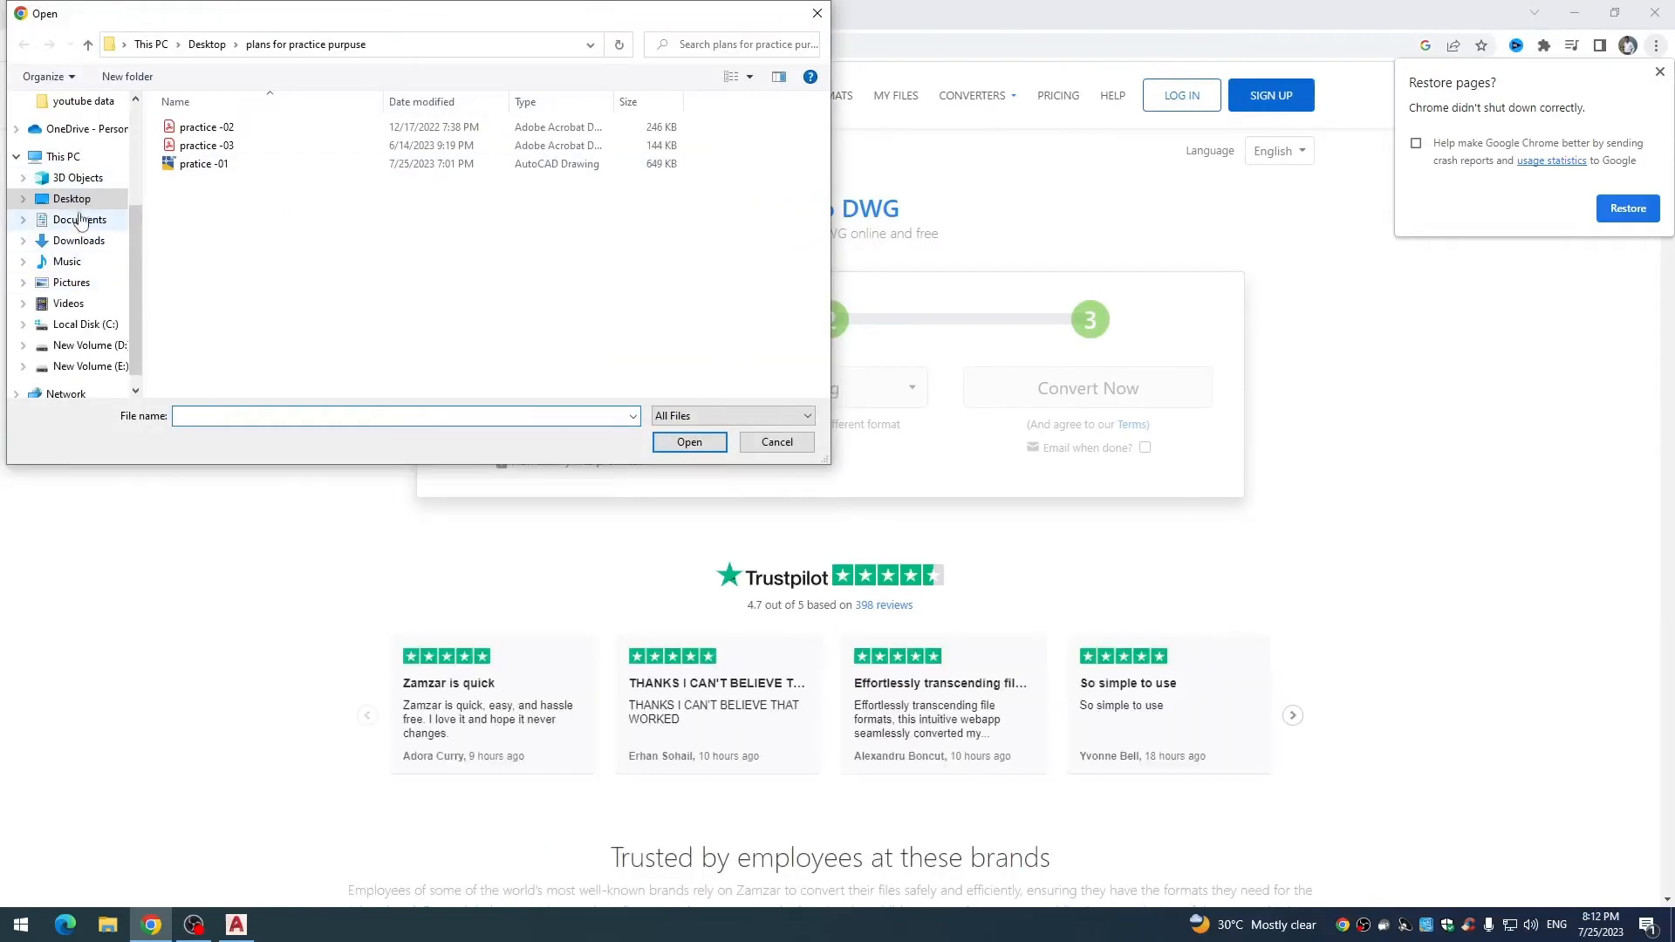
click(71, 199)
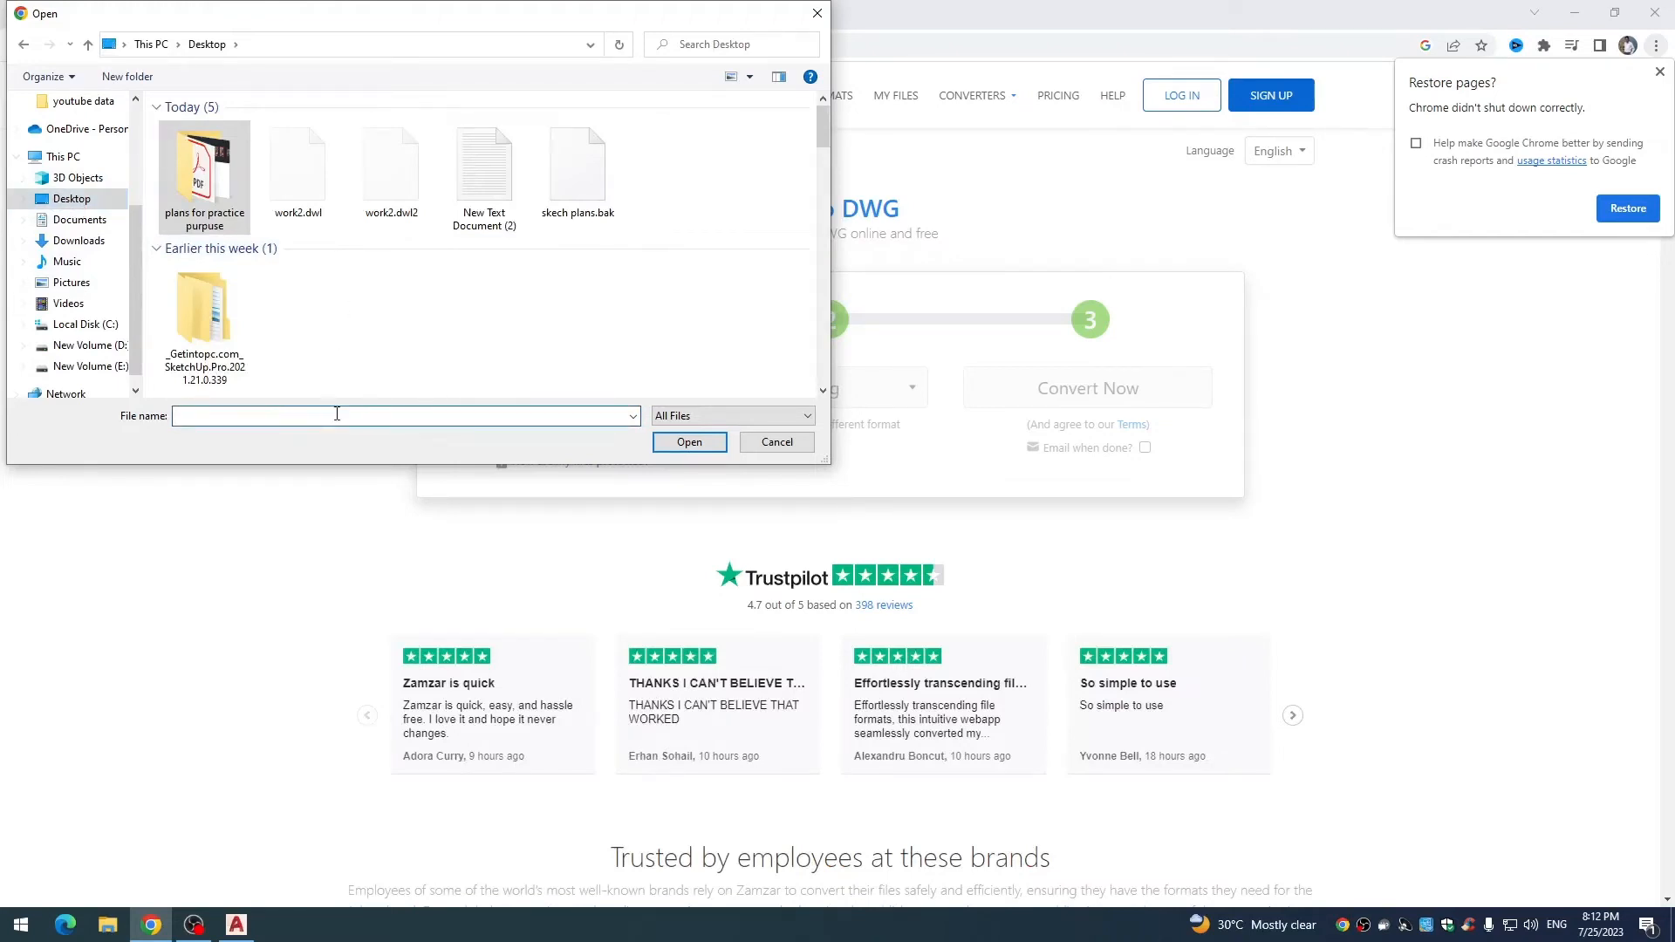
text(layou)
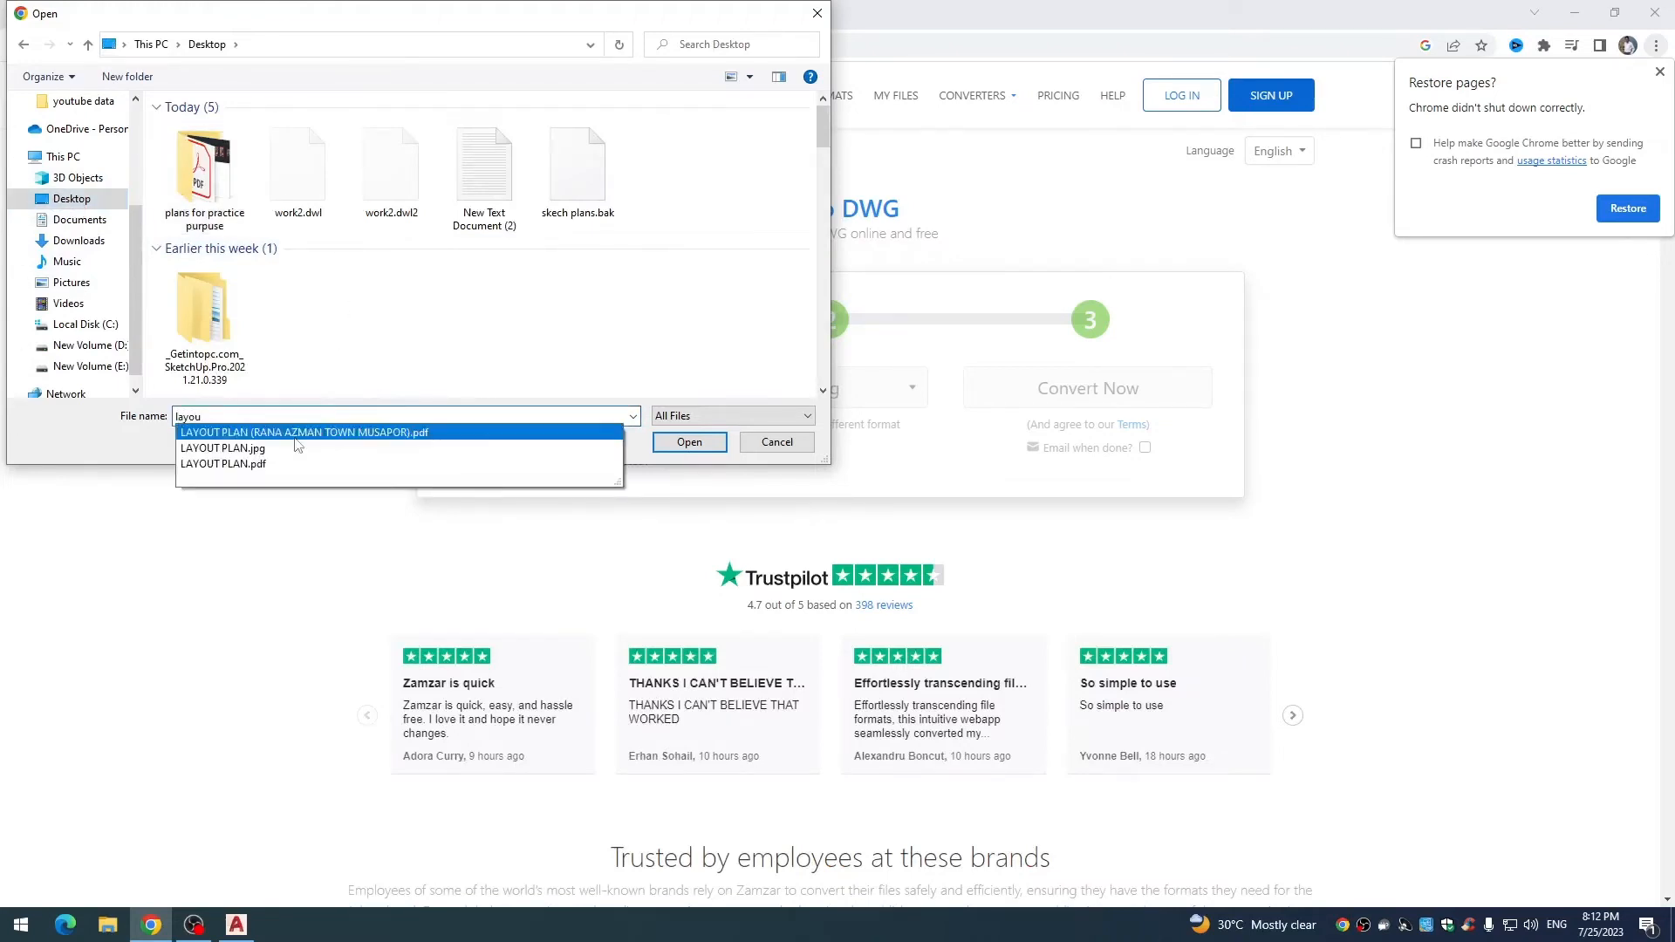
click(237, 465)
click(689, 443)
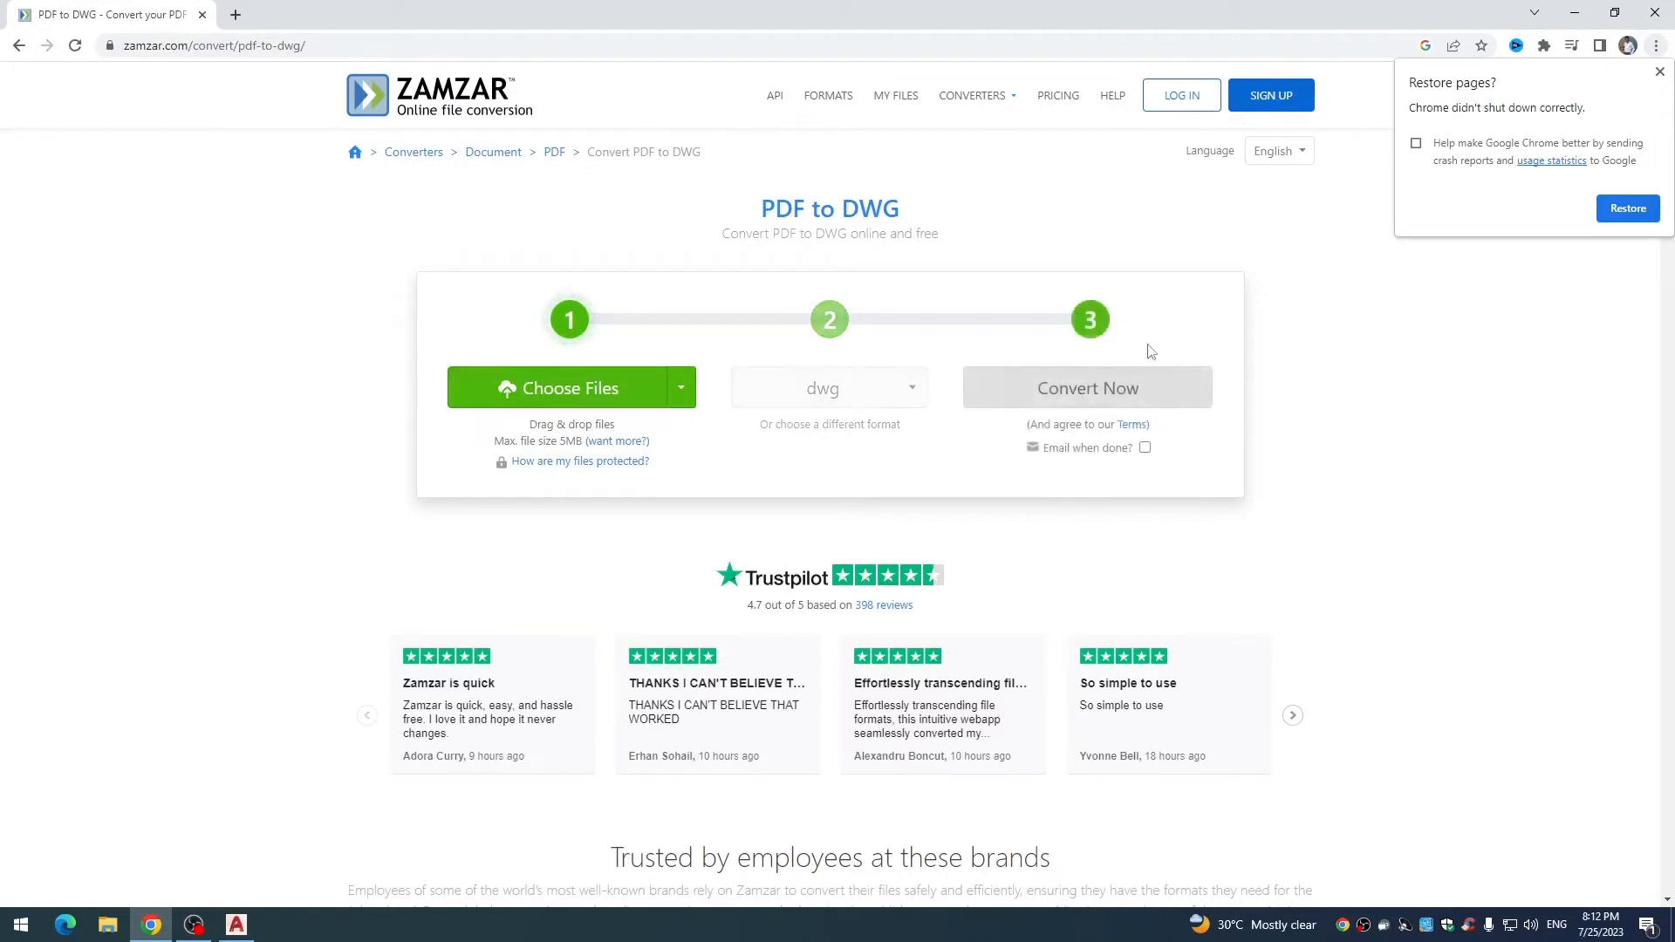
Add LAYOUT PLAN.pdf from the Desktop to the converter and start its conversion to dwg.
click(644, 389)
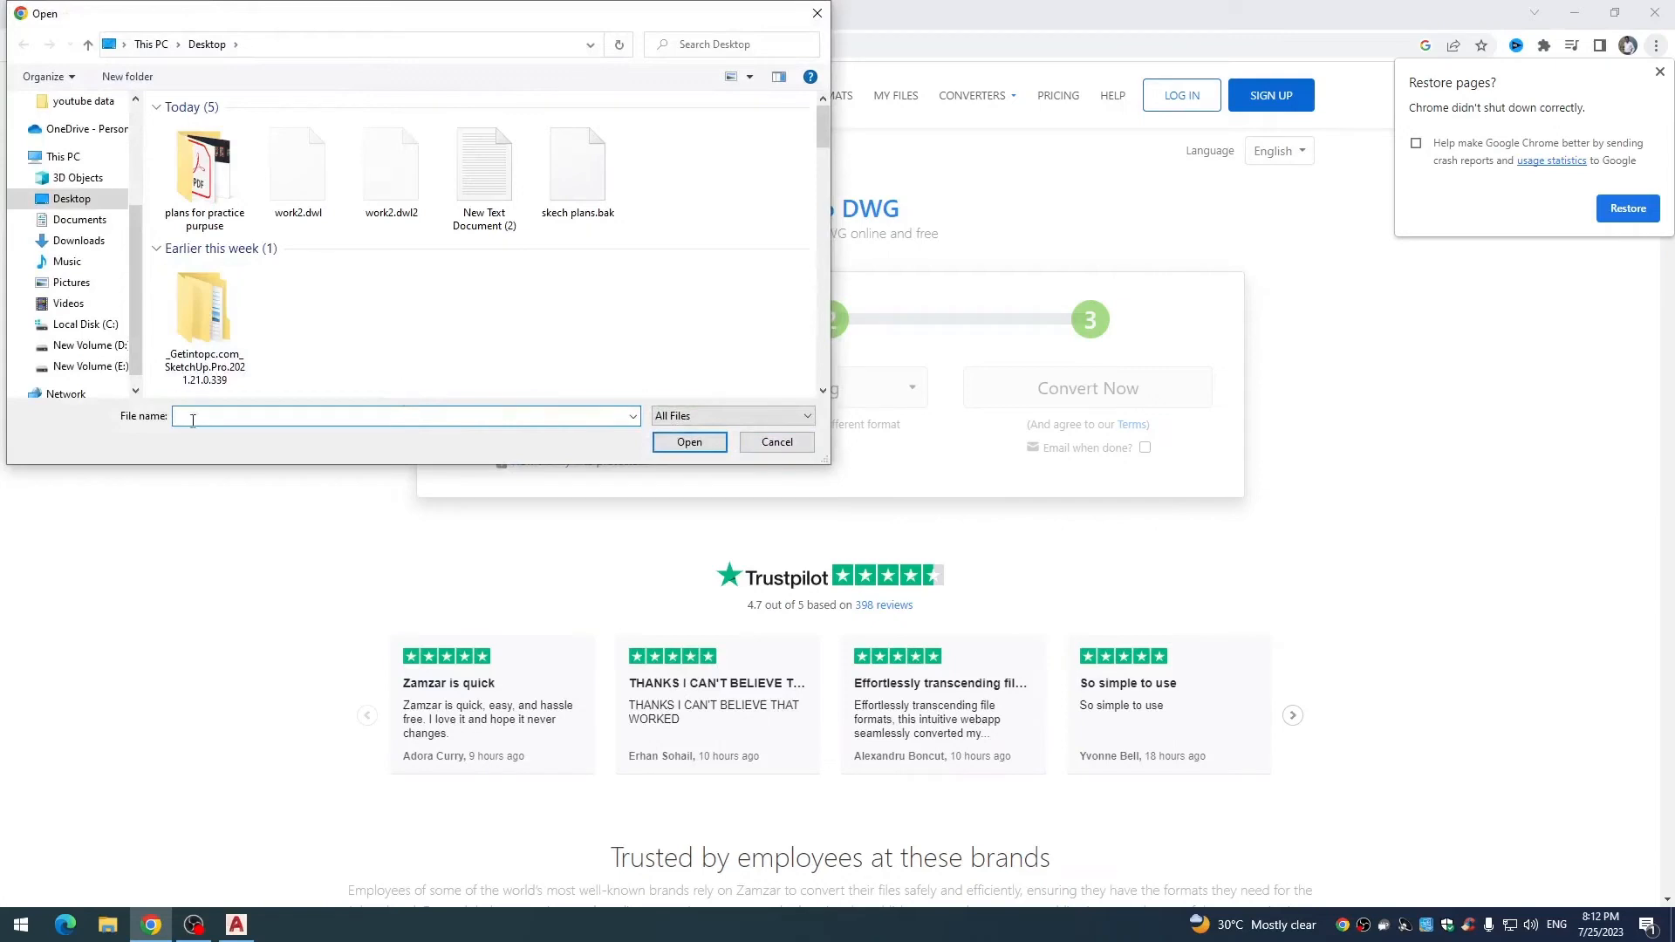
text(layo)
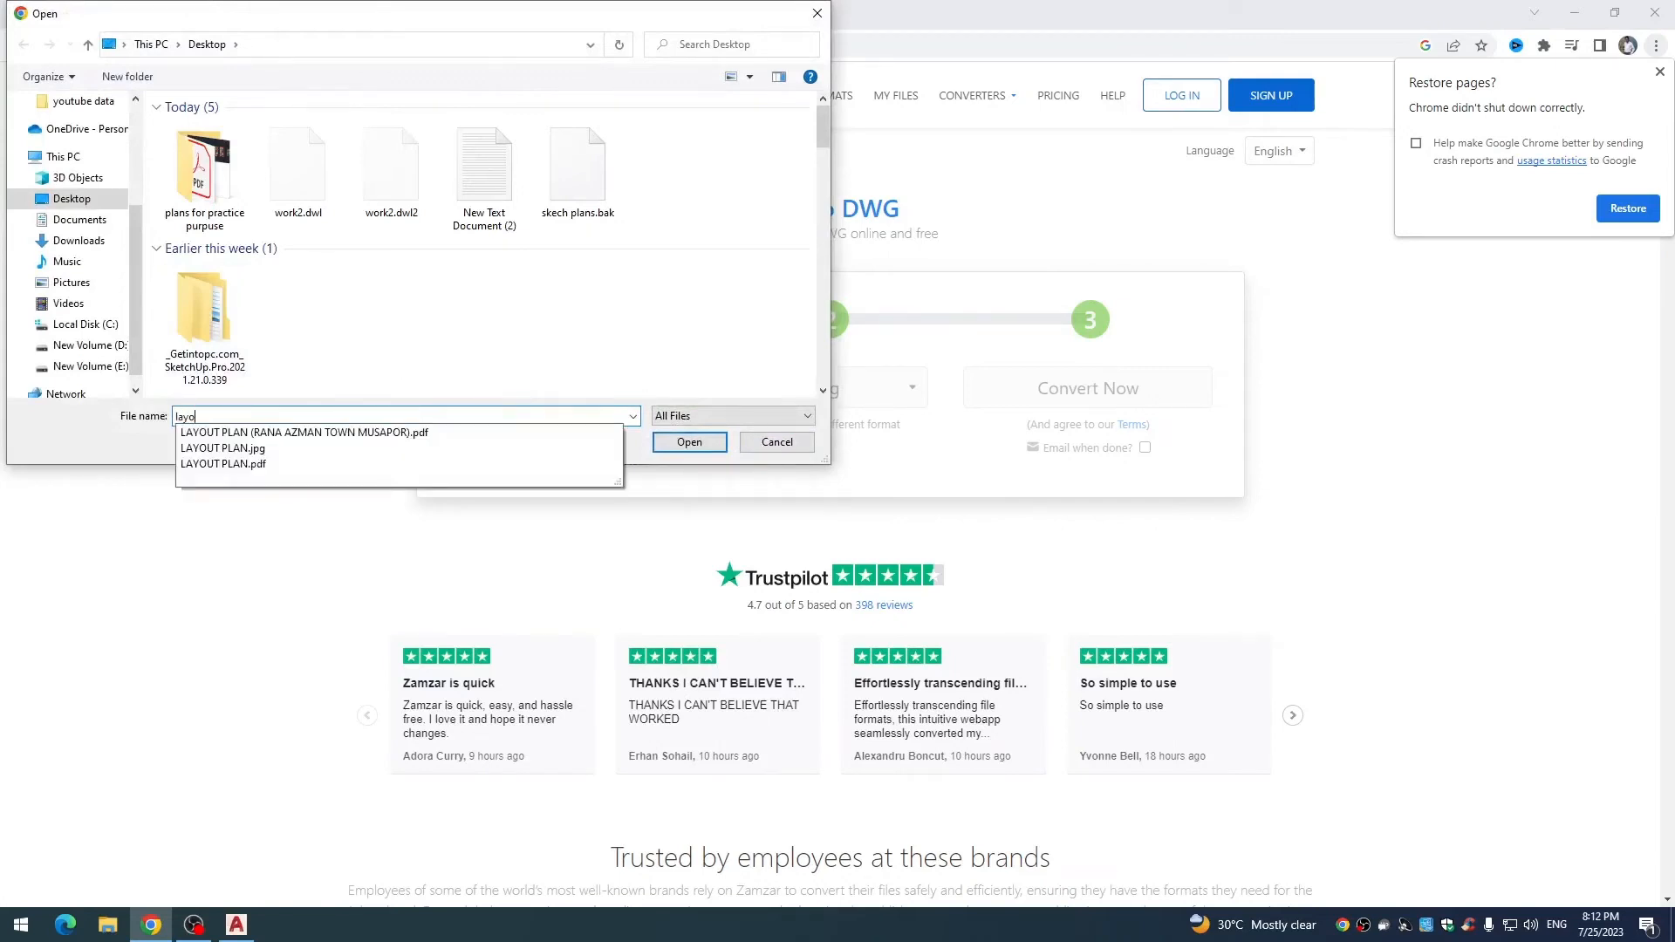
click(226, 465)
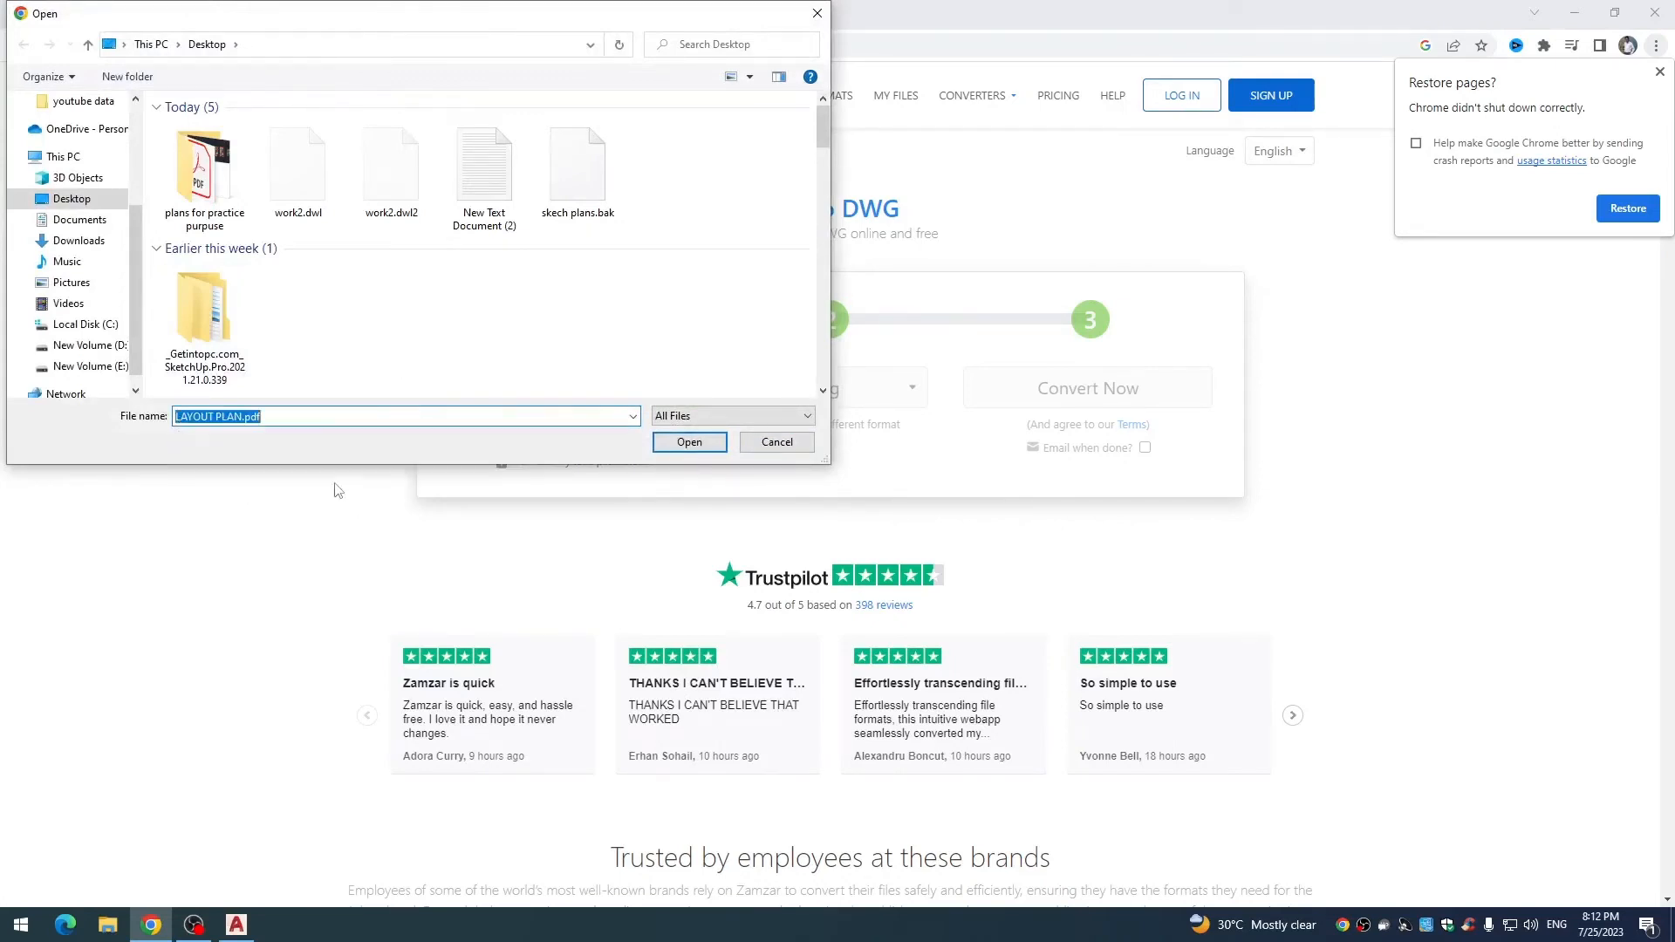
click(721, 441)
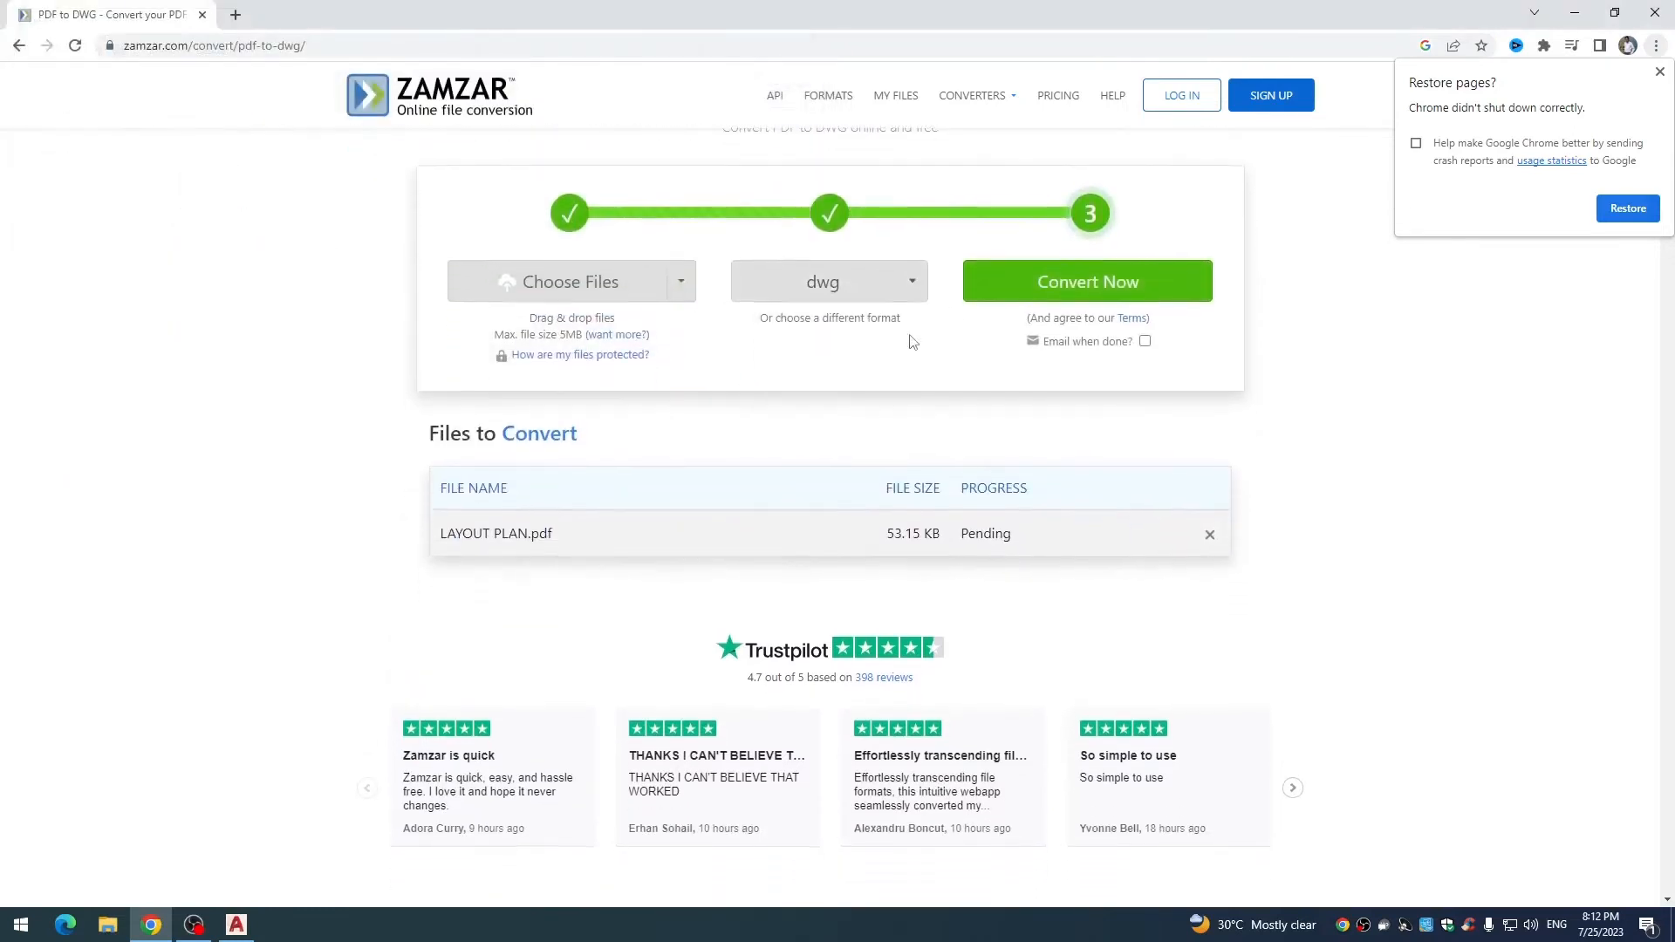
click(1115, 303)
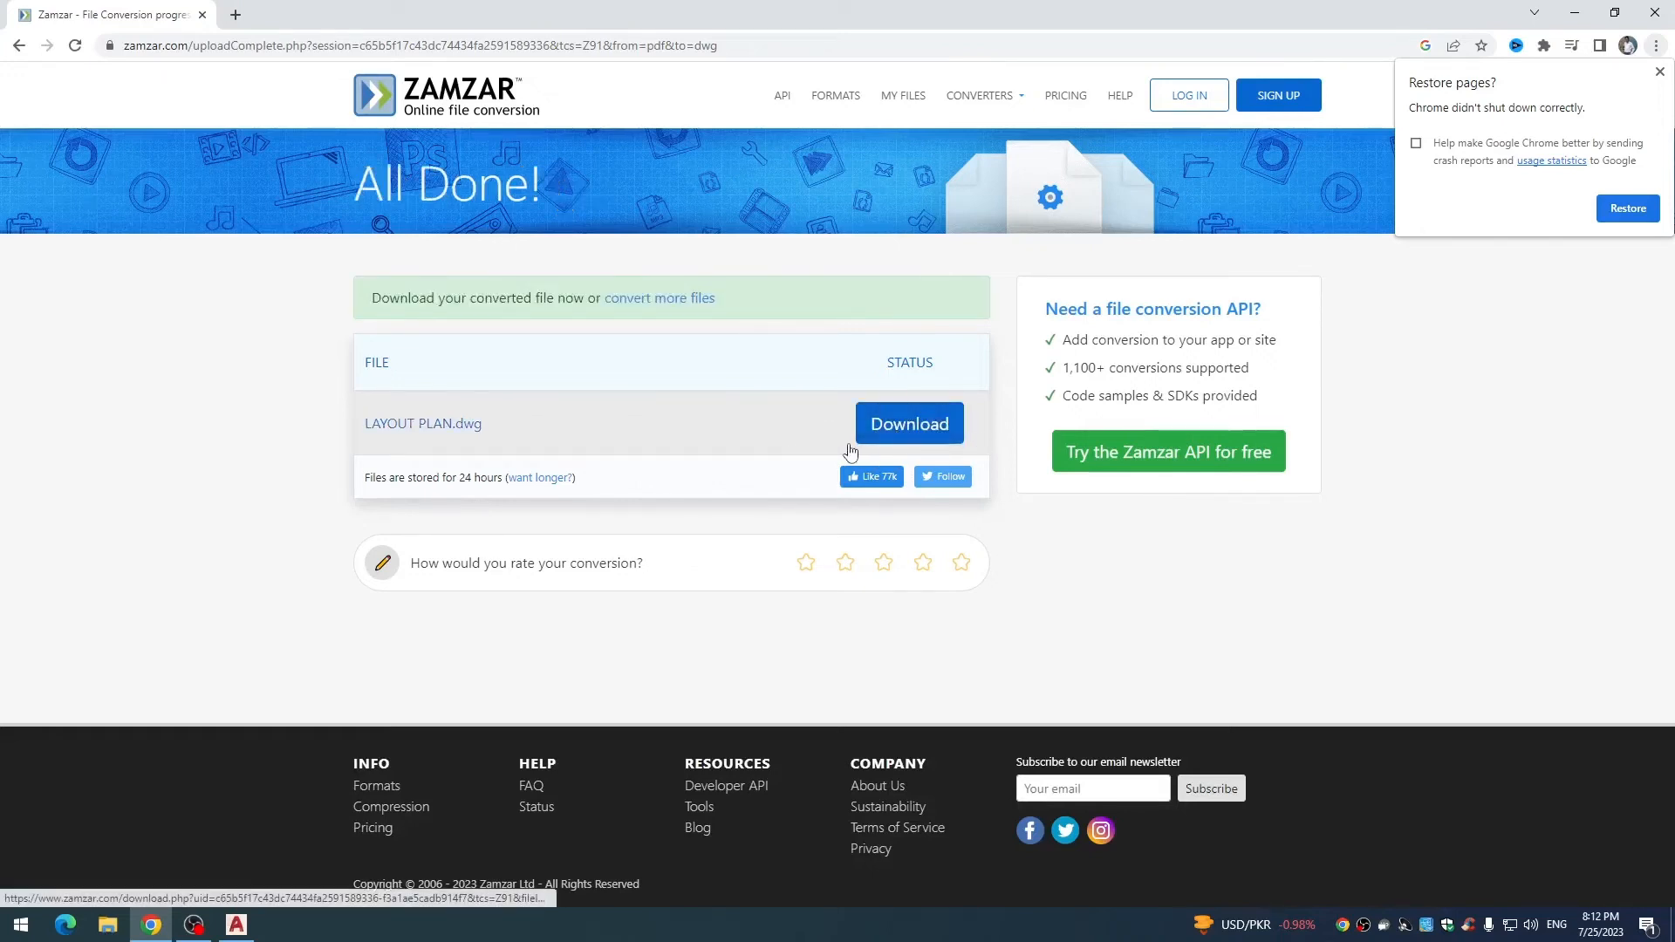
Download the converted LAYOUT PLAN.dwg and open it in AutoCAD, accepting the foreign DWG file.
click(897, 418)
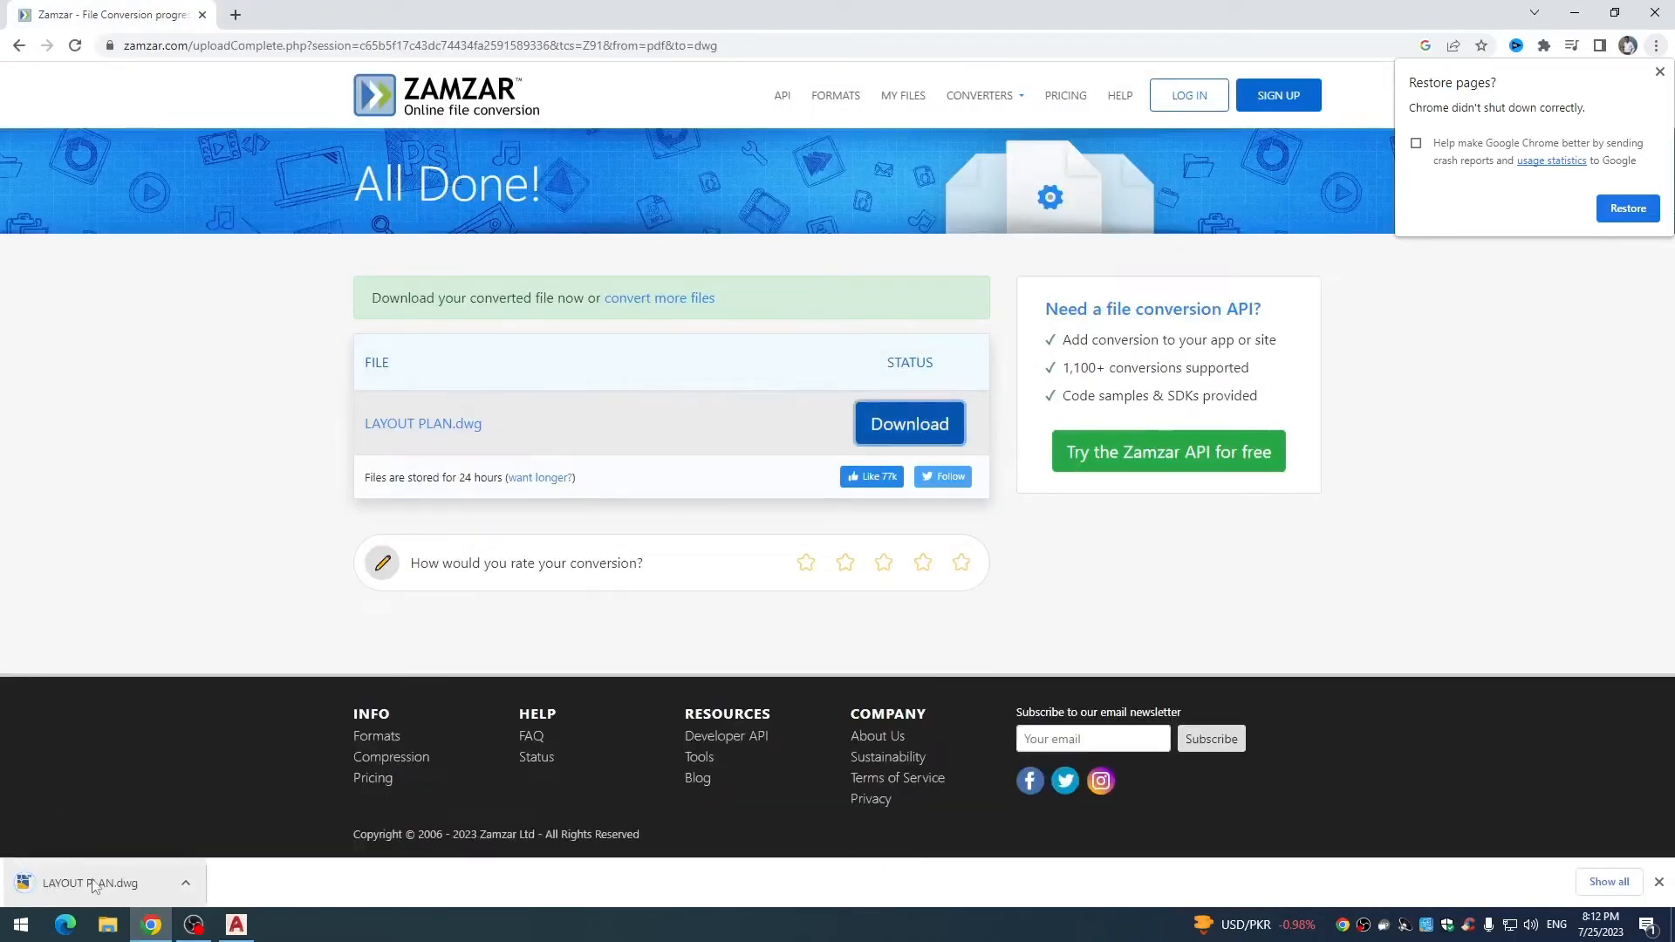
click(100, 884)
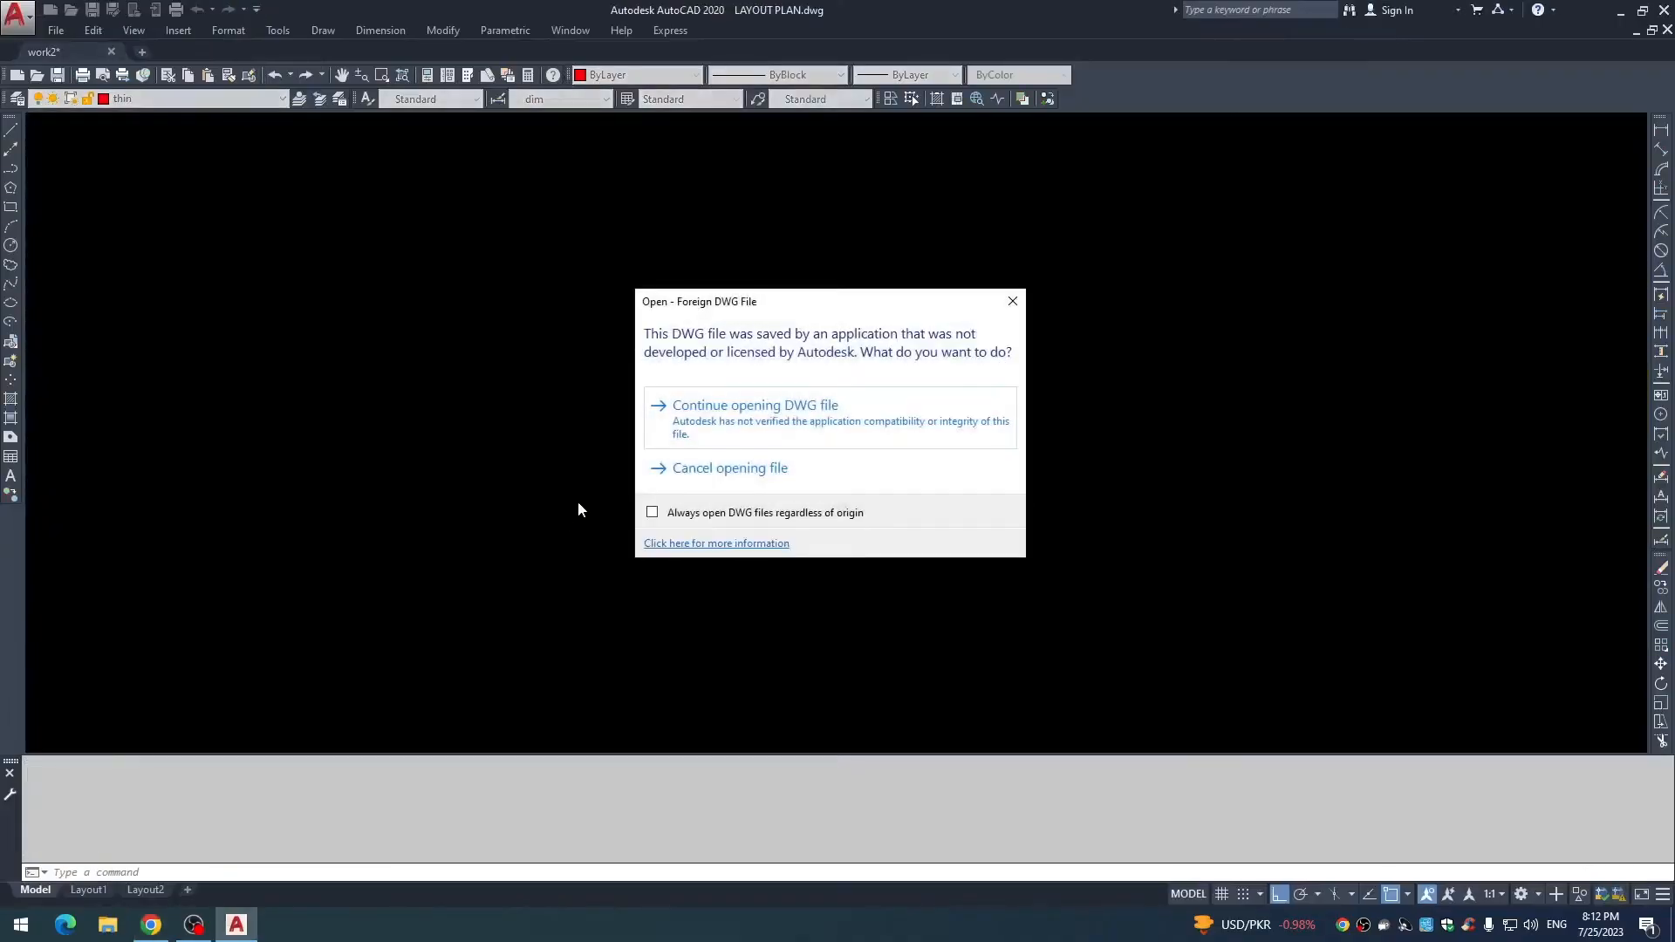
click(781, 430)
Measure the thickness of the hall's north wall in the converted plan with a vertical linear dimension.
scroll(663, 423, down, 2)
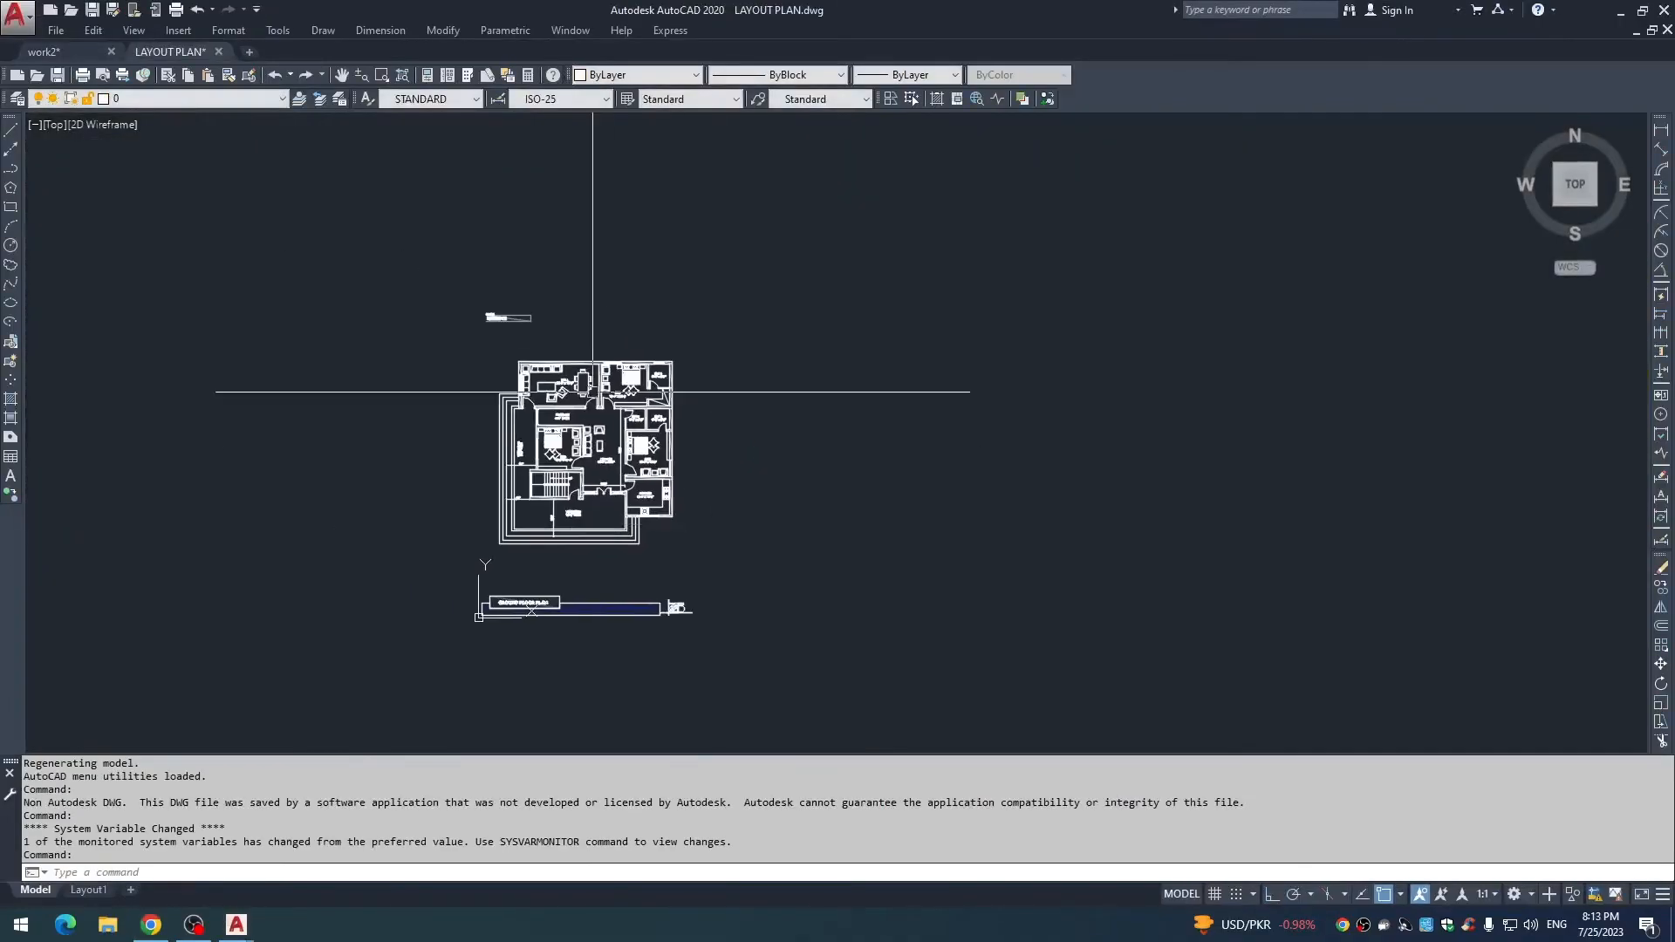
scroll(611, 379, up, 5)
key(Escape)
key(Escape)
key(Escape)
scroll(634, 454, down, 2)
text(dli)
key(Return)
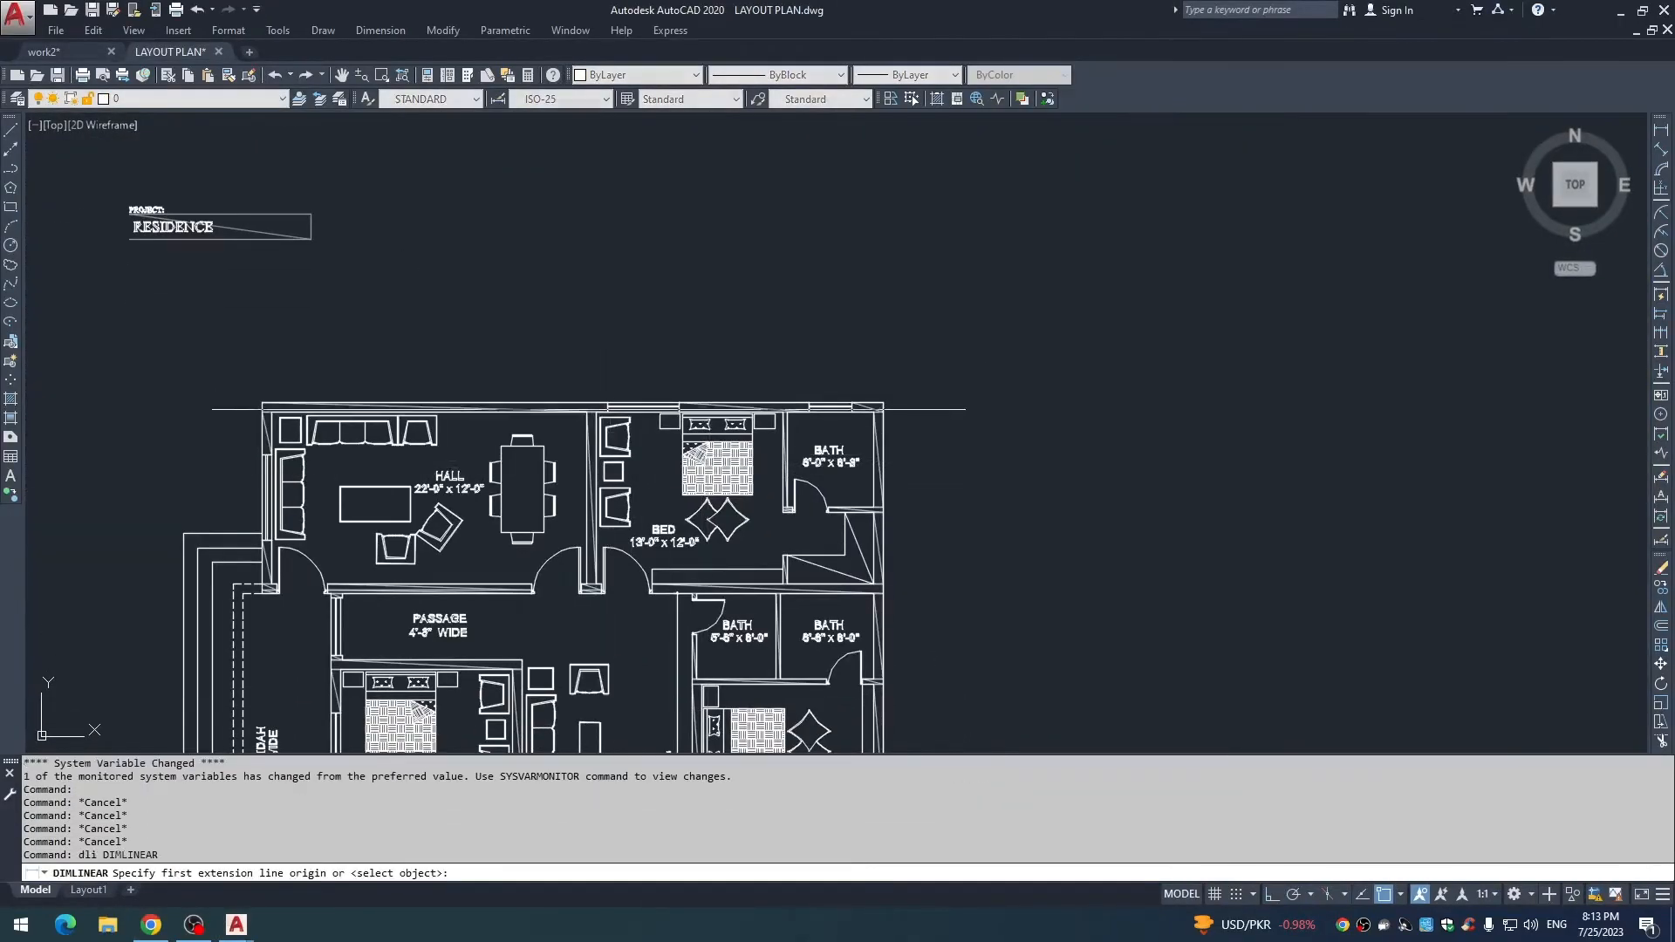
scroll(628, 397, up, 6)
click(643, 421)
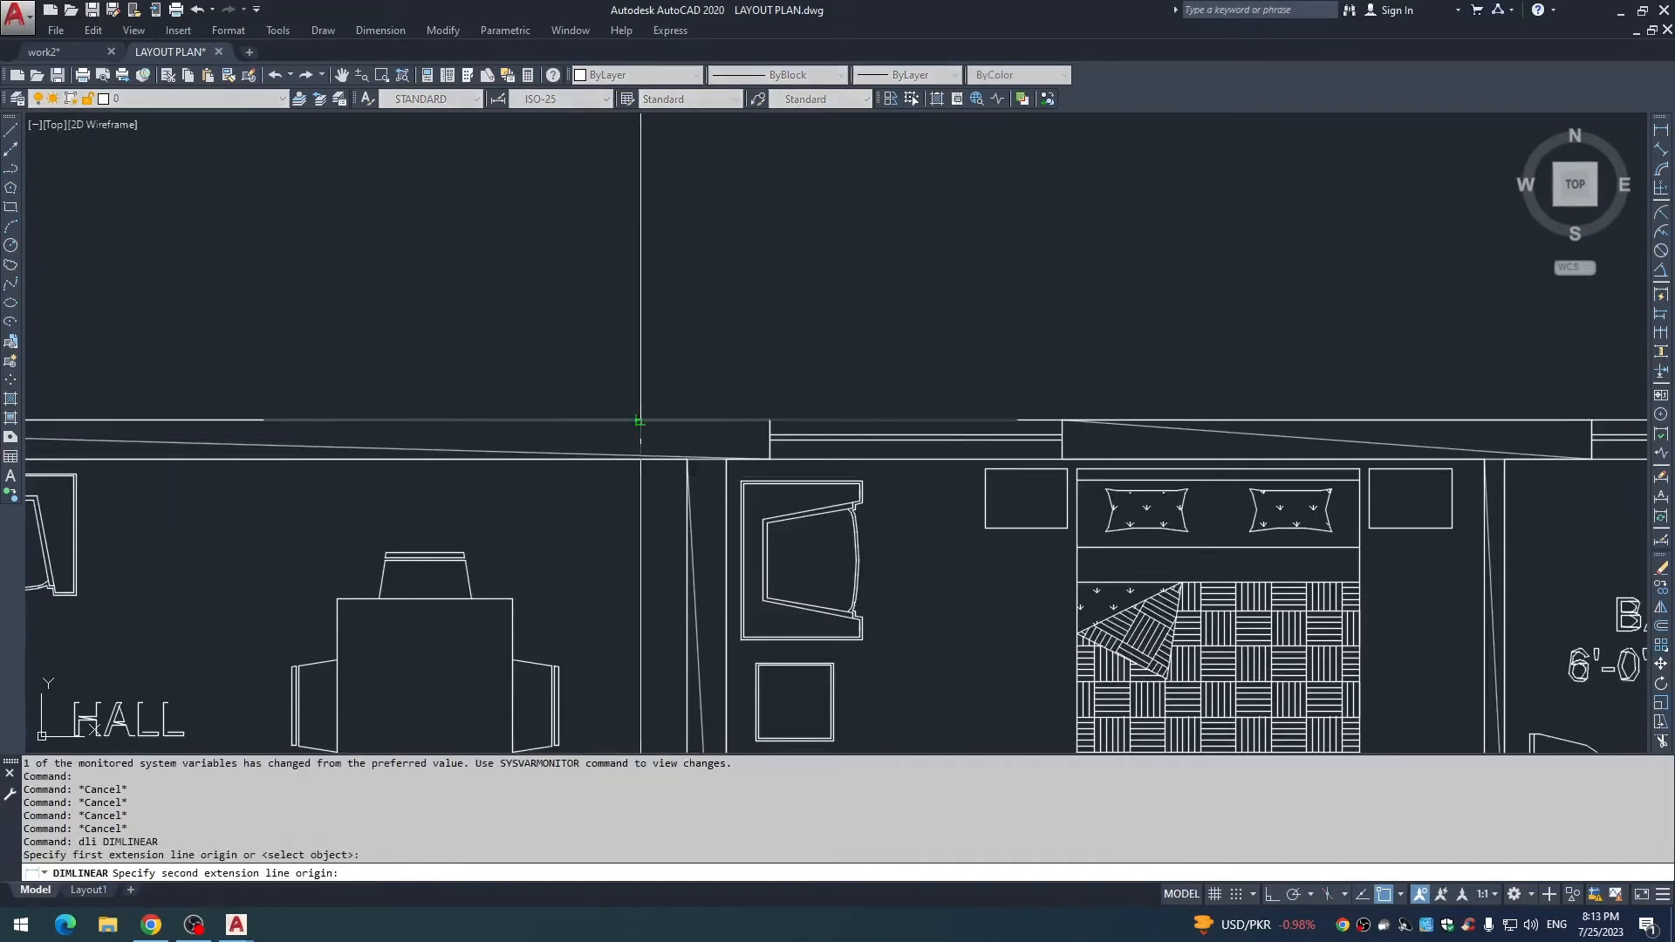
click(643, 459)
scroll(611, 436, up, 8)
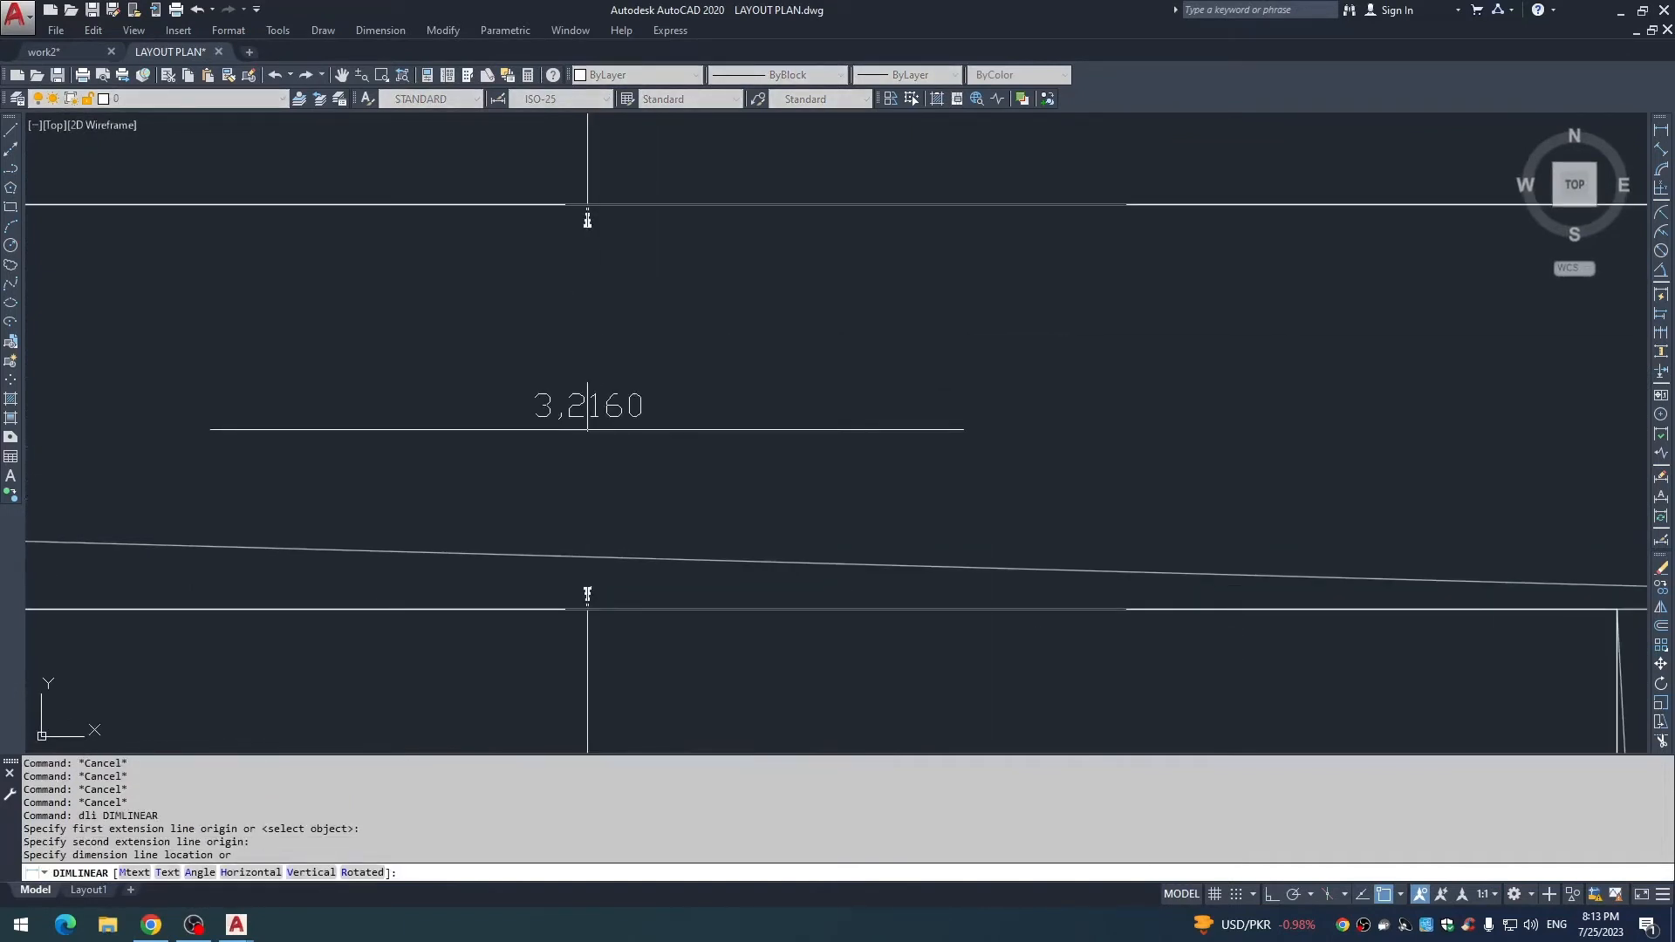
click(587, 429)
Erase the temporary wall-thickness dimension from the hall's north wall.
click(666, 475)
click(554, 476)
text(e)
key(Return)
scroll(639, 363, down, 5)
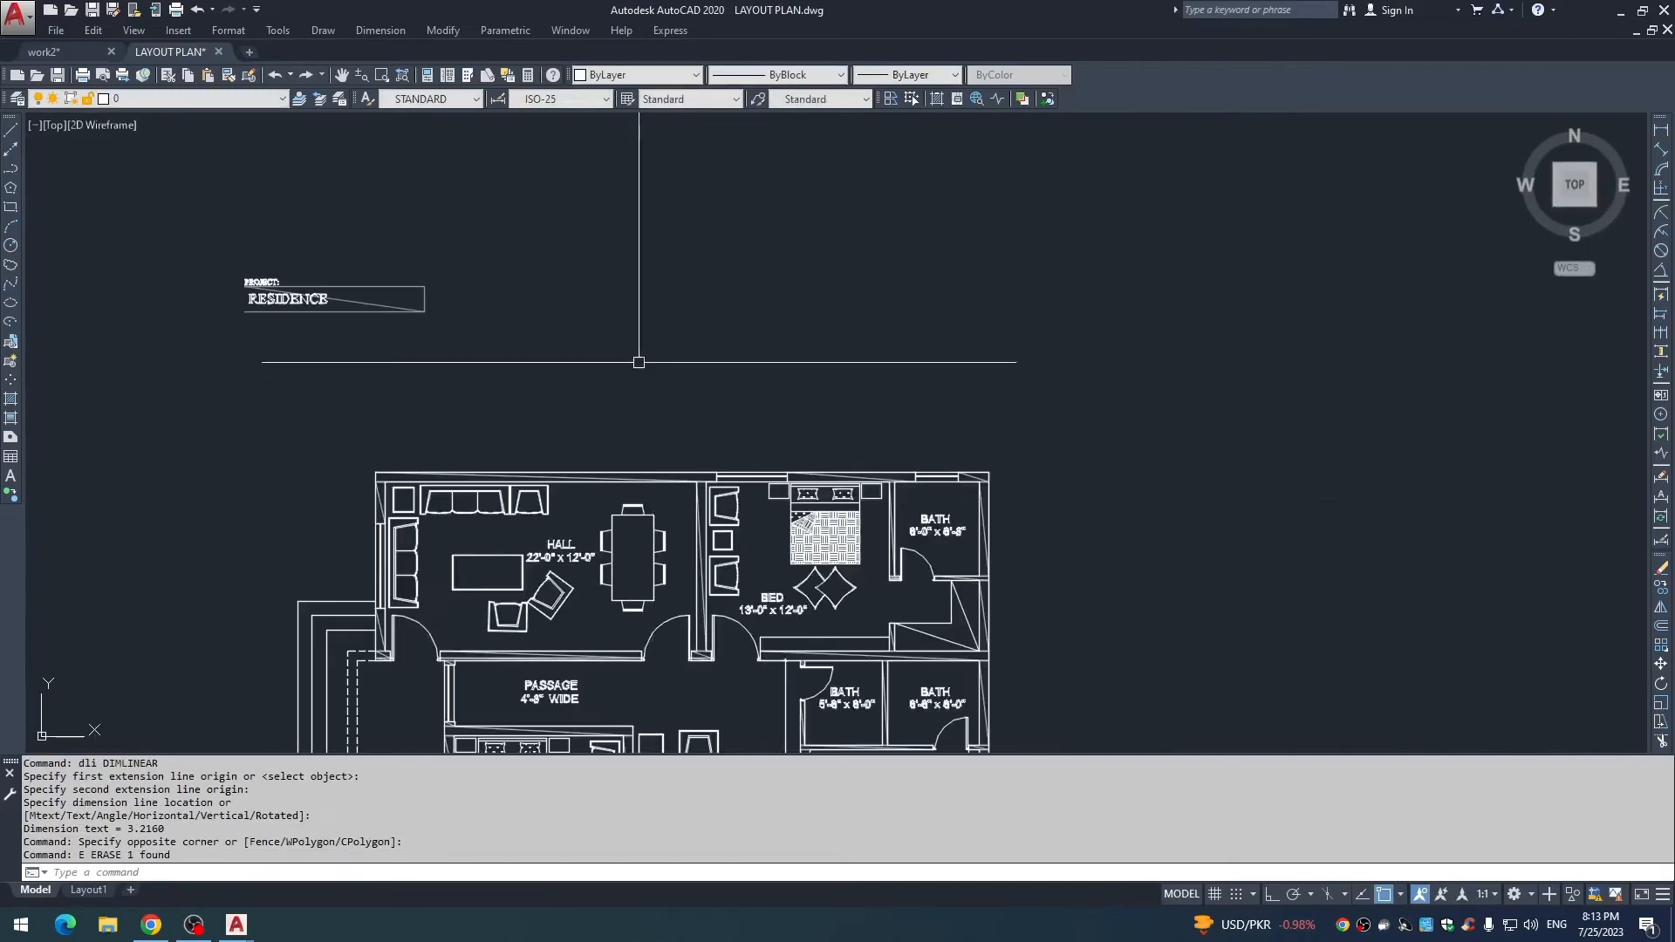
Copy the whole floor plan from LAYOUT PLAN.dwg and paste it into work2.dwg, in the empty area above the red-framed plan.
scroll(692, 460, down, 3)
key(Escape)
key(Escape)
scroll(707, 505, down, 3)
click(460, 346)
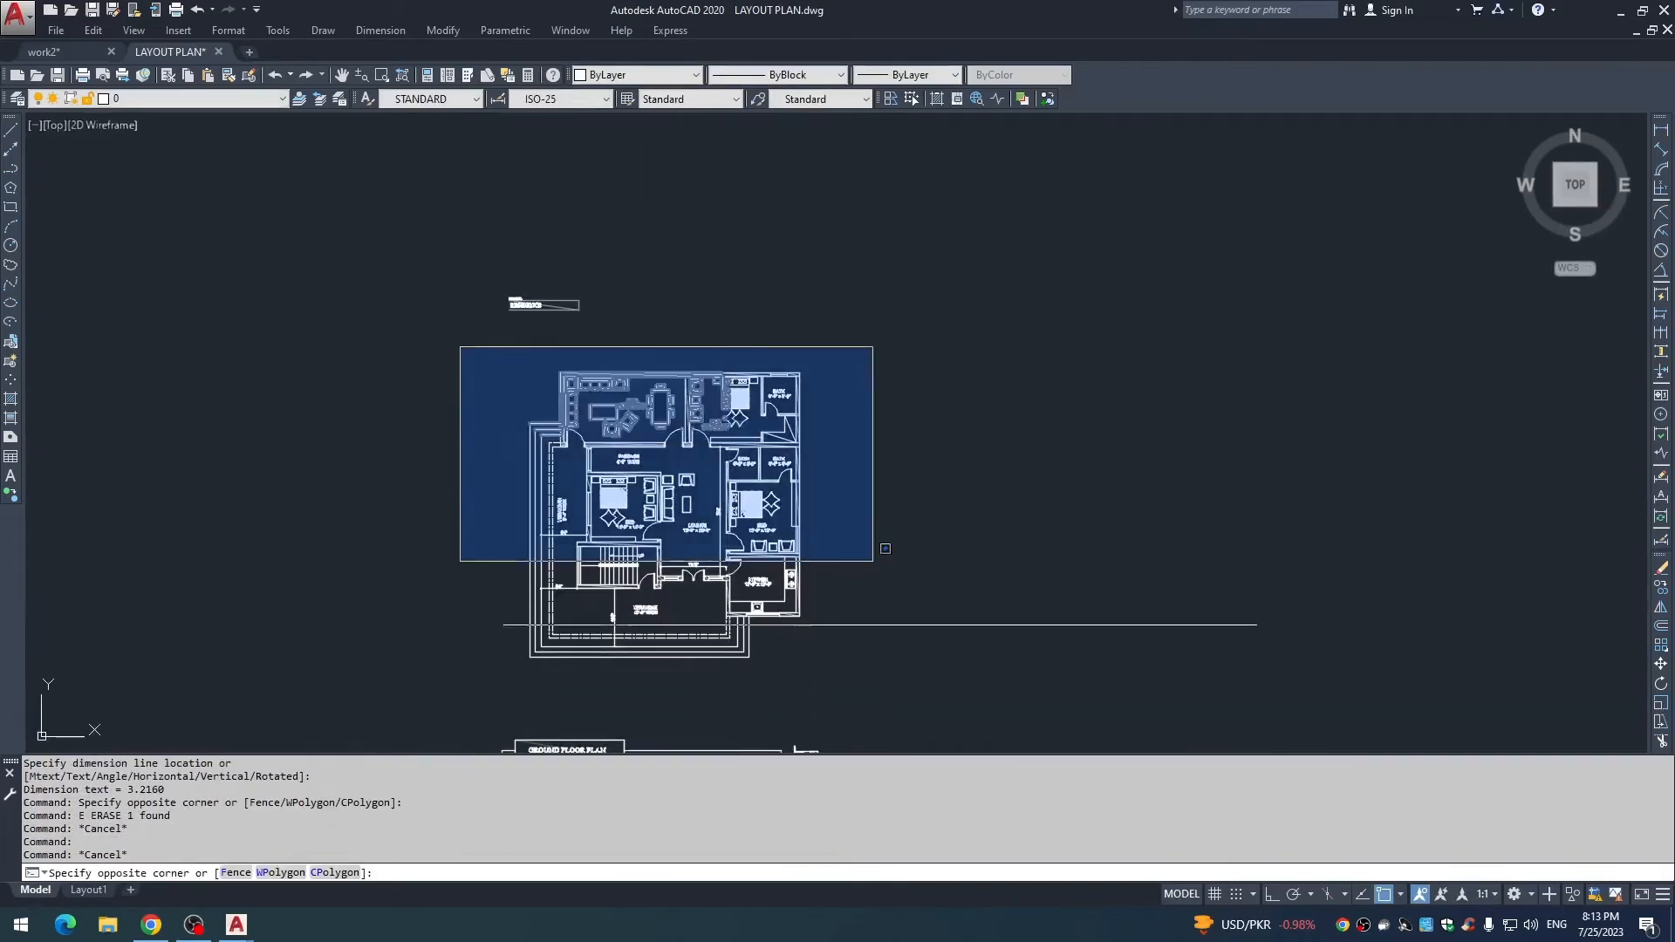
click(926, 703)
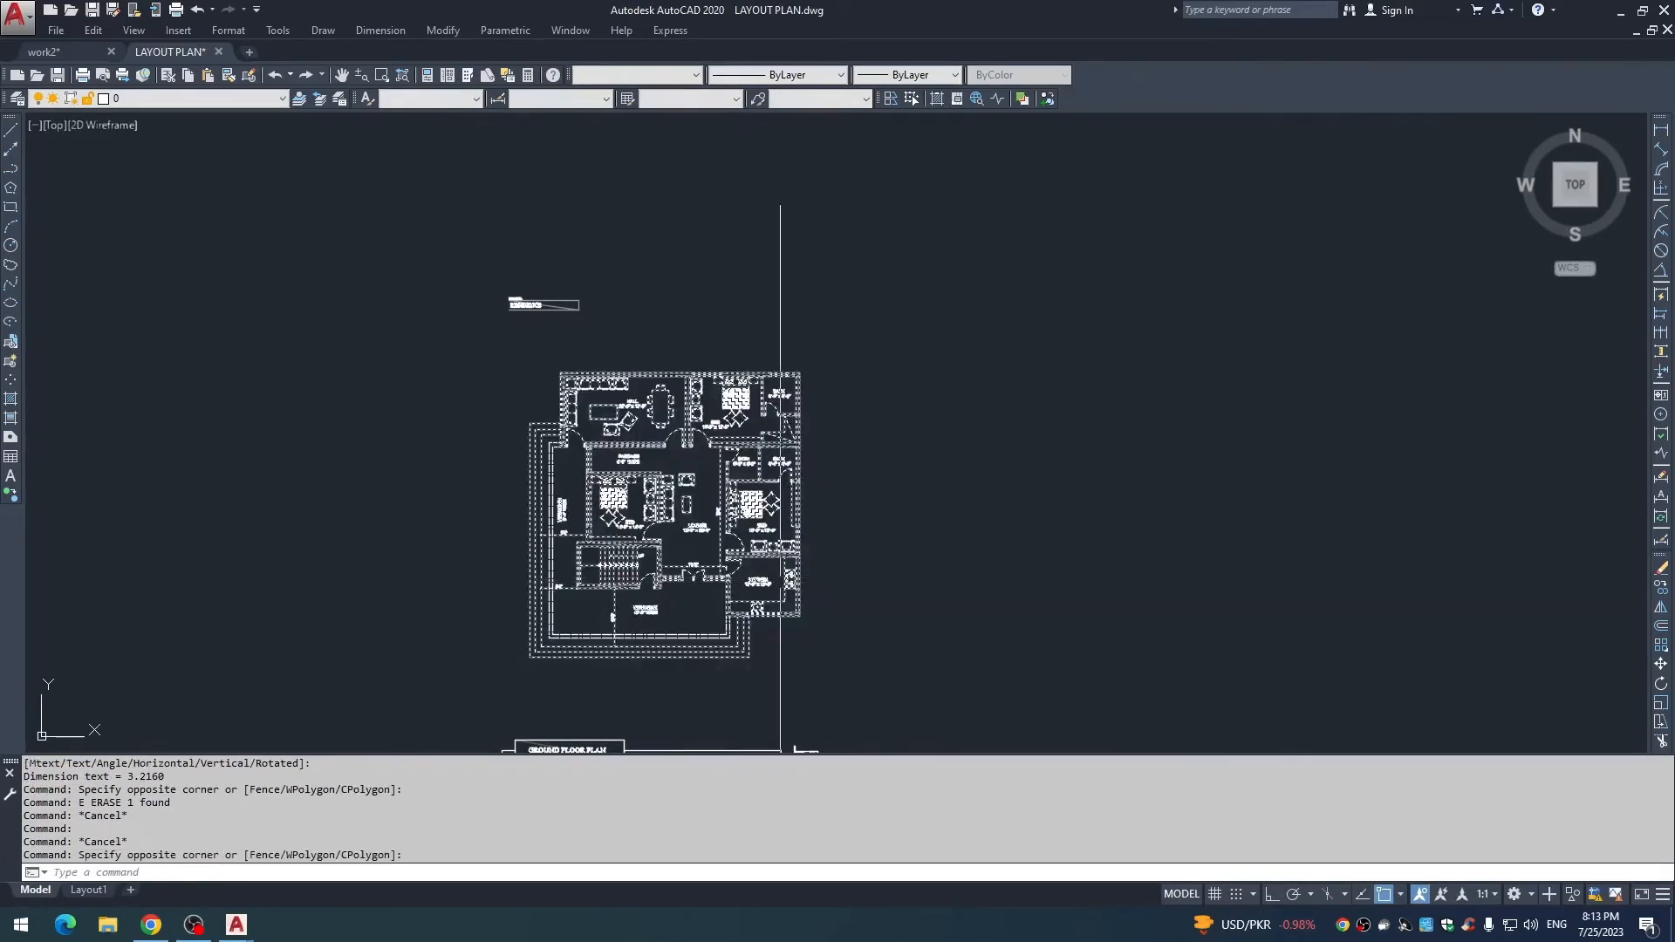
key(ctrl+c)
key(ctrl+Tab)
key(ctrl+v)
scroll(828, 585, down, 3)
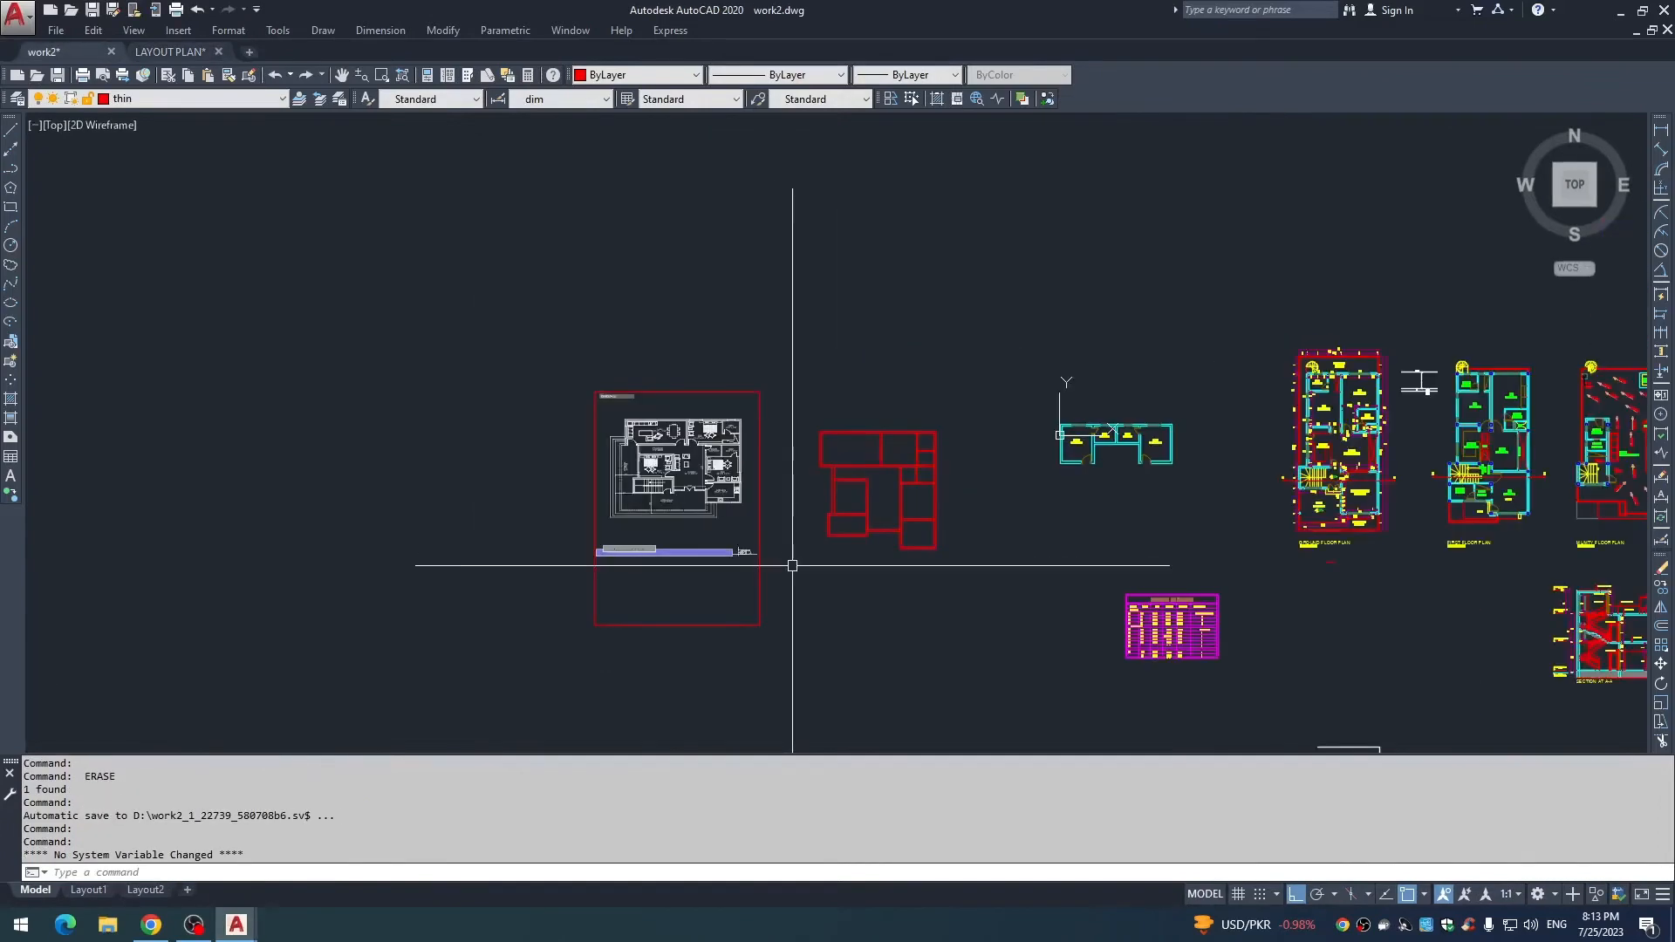
scroll(864, 332, up, 5)
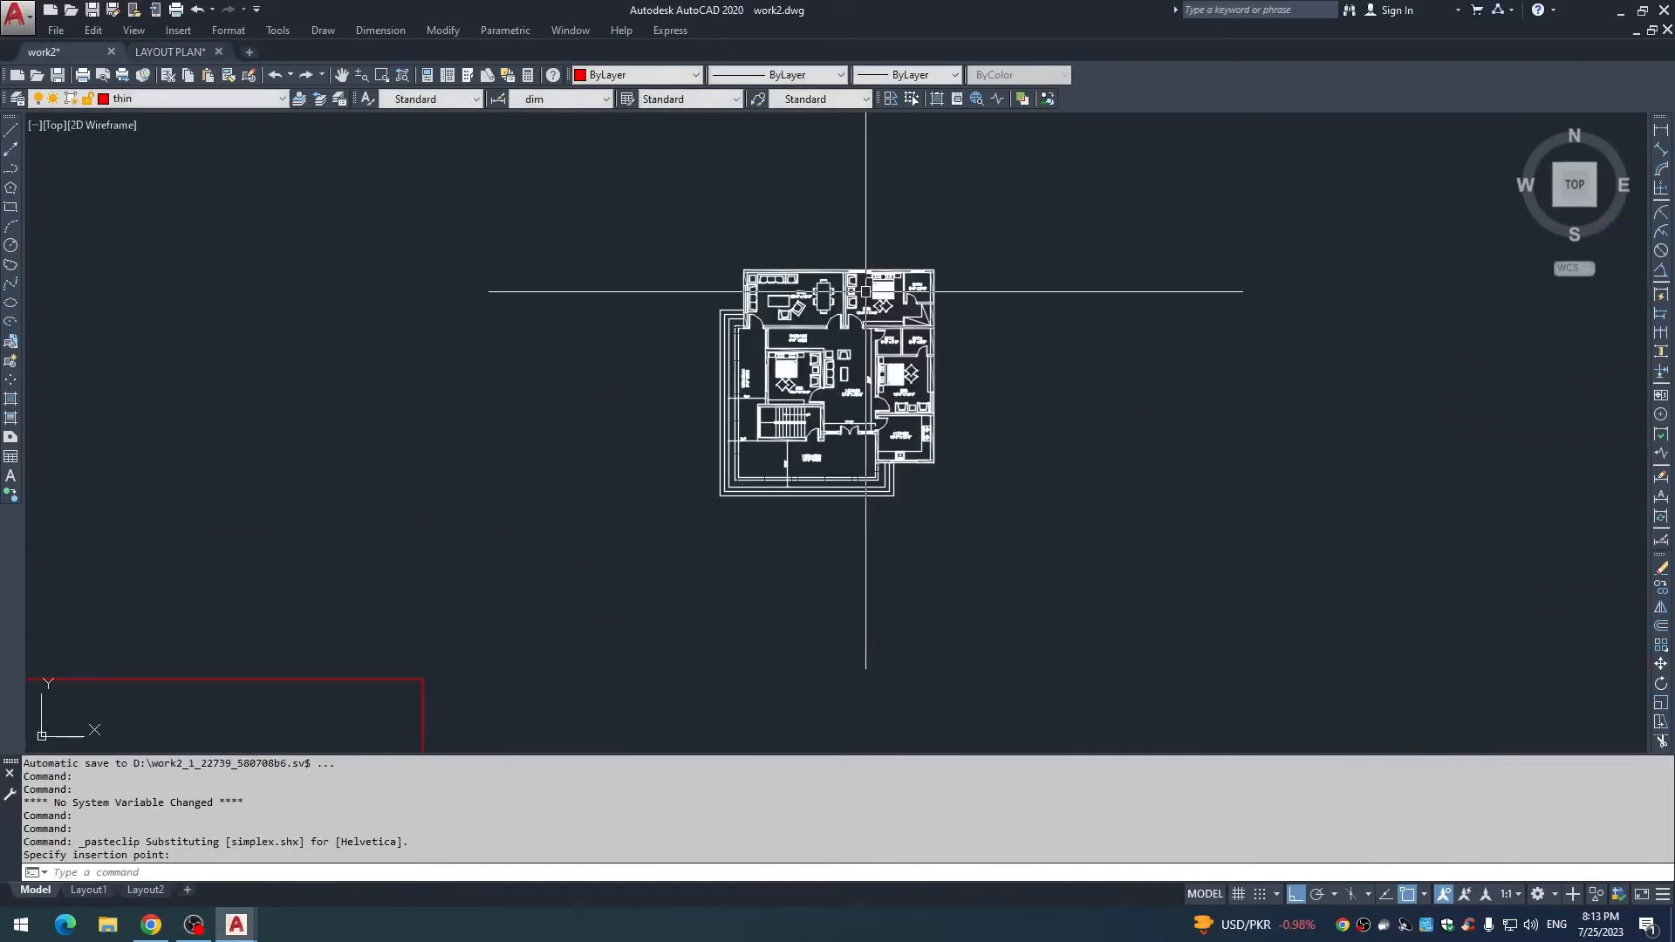
key(Escape)
Measure the thickness of the east wall beside the 6'-0" x 6'-8" bath in the pasted plan, leaving no dimension.
middle_drag(863, 390, 776, 502)
key(Escape)
key(Escape)
text(dli)
key(Return)
scroll(1022, 378, up, 6)
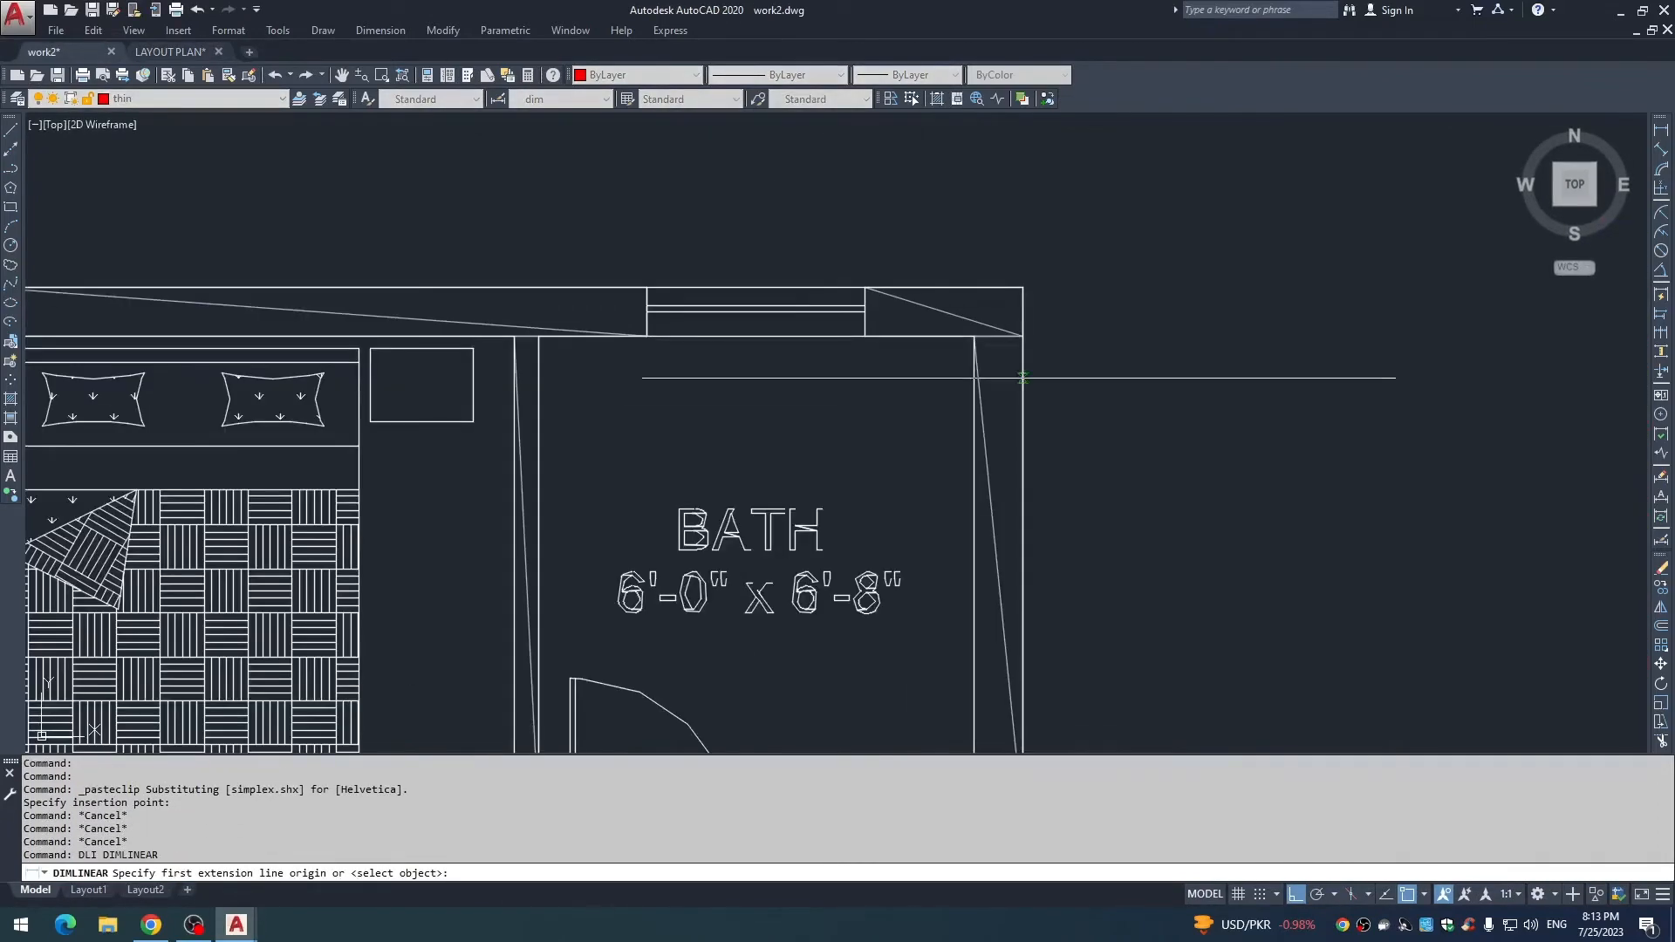
click(975, 390)
key(Escape)
key(space)
click(975, 404)
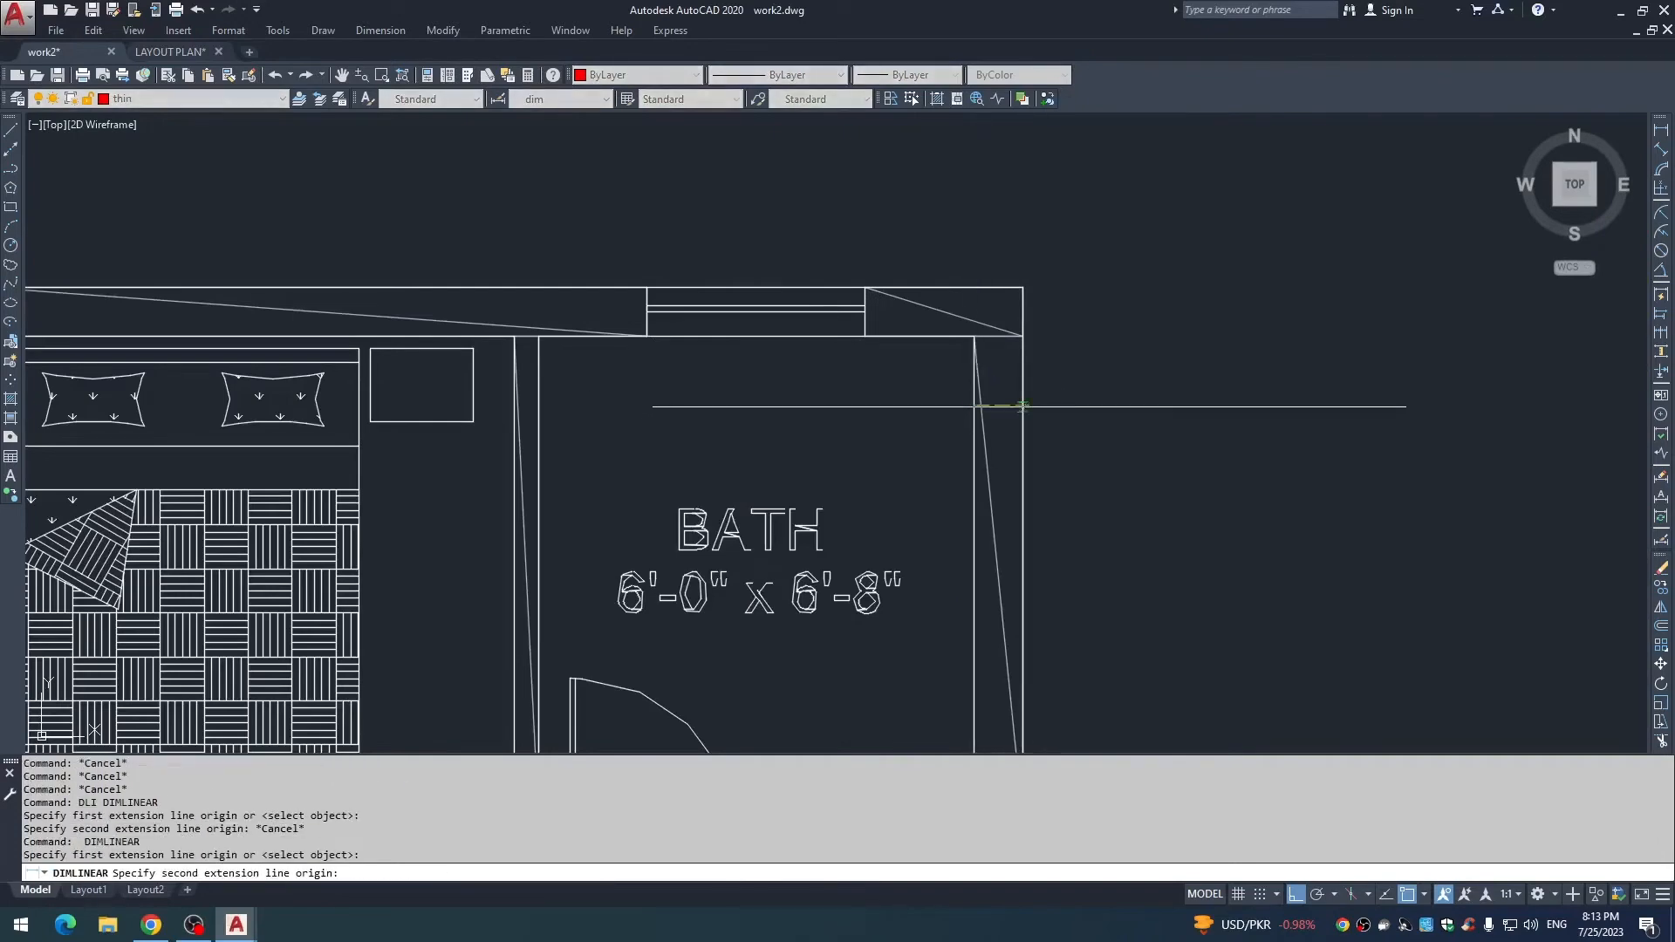
click(1022, 404)
scroll(997, 403, up, 3)
scroll(1001, 404, down, 3)
key(Escape)
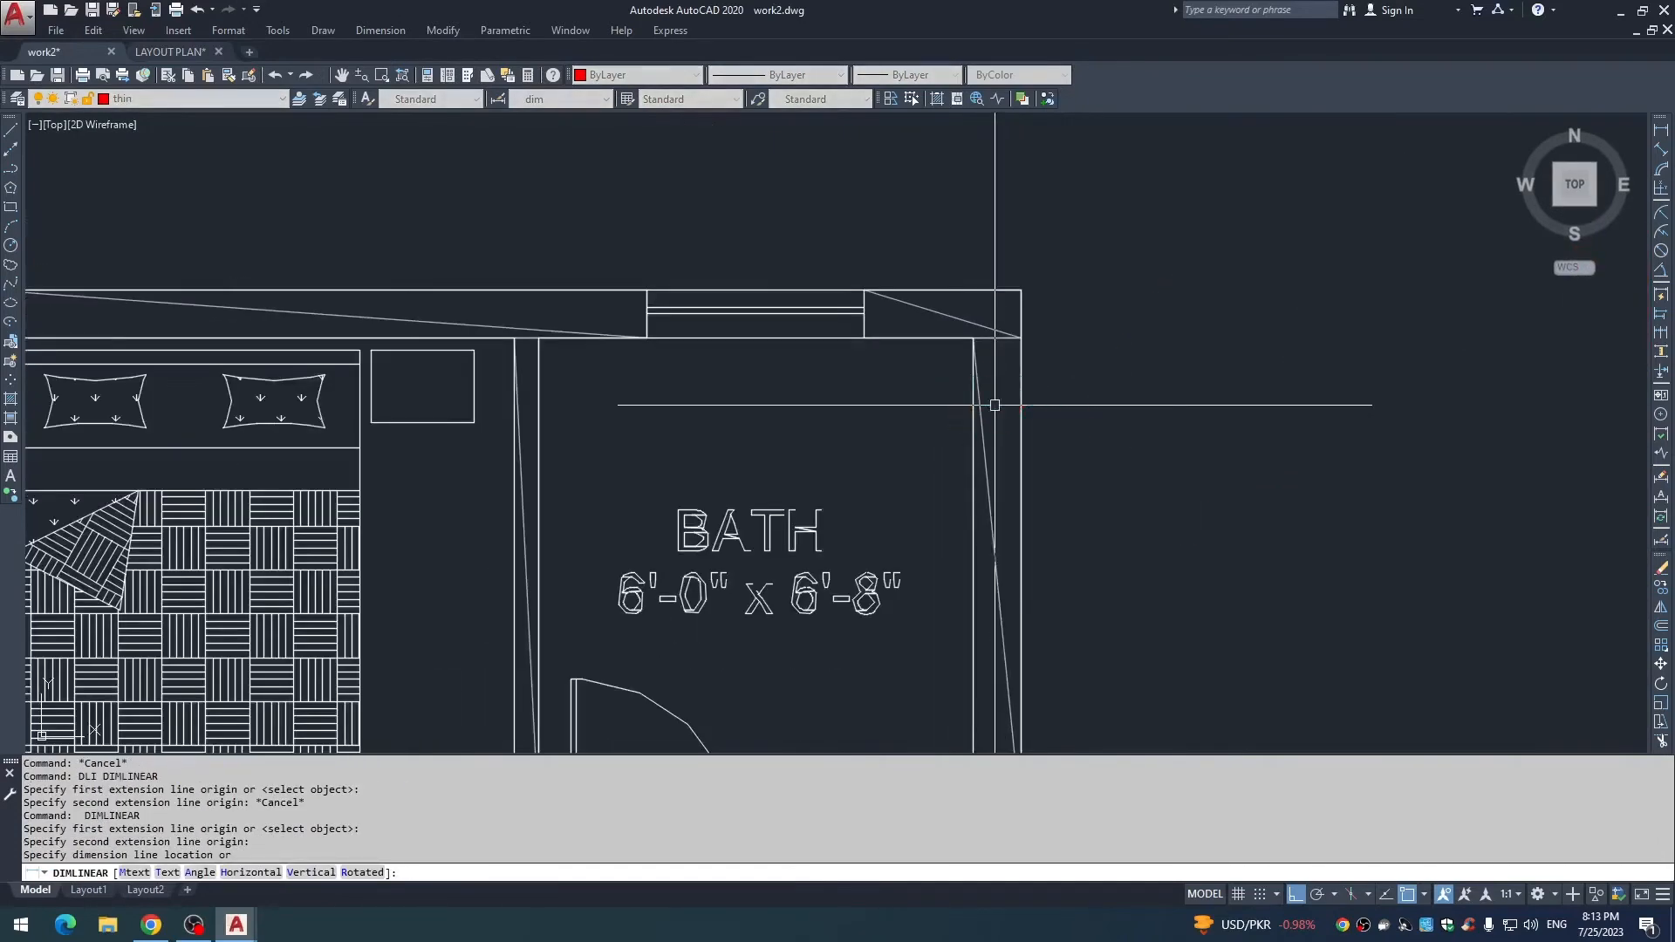
Draw an 8-inch vertical reference line in the empty space east of the pasted plan.
scroll(981, 430, down, 6)
middle_drag(1112, 475, 744, 434)
text(l)
key(Return)
click(946, 417)
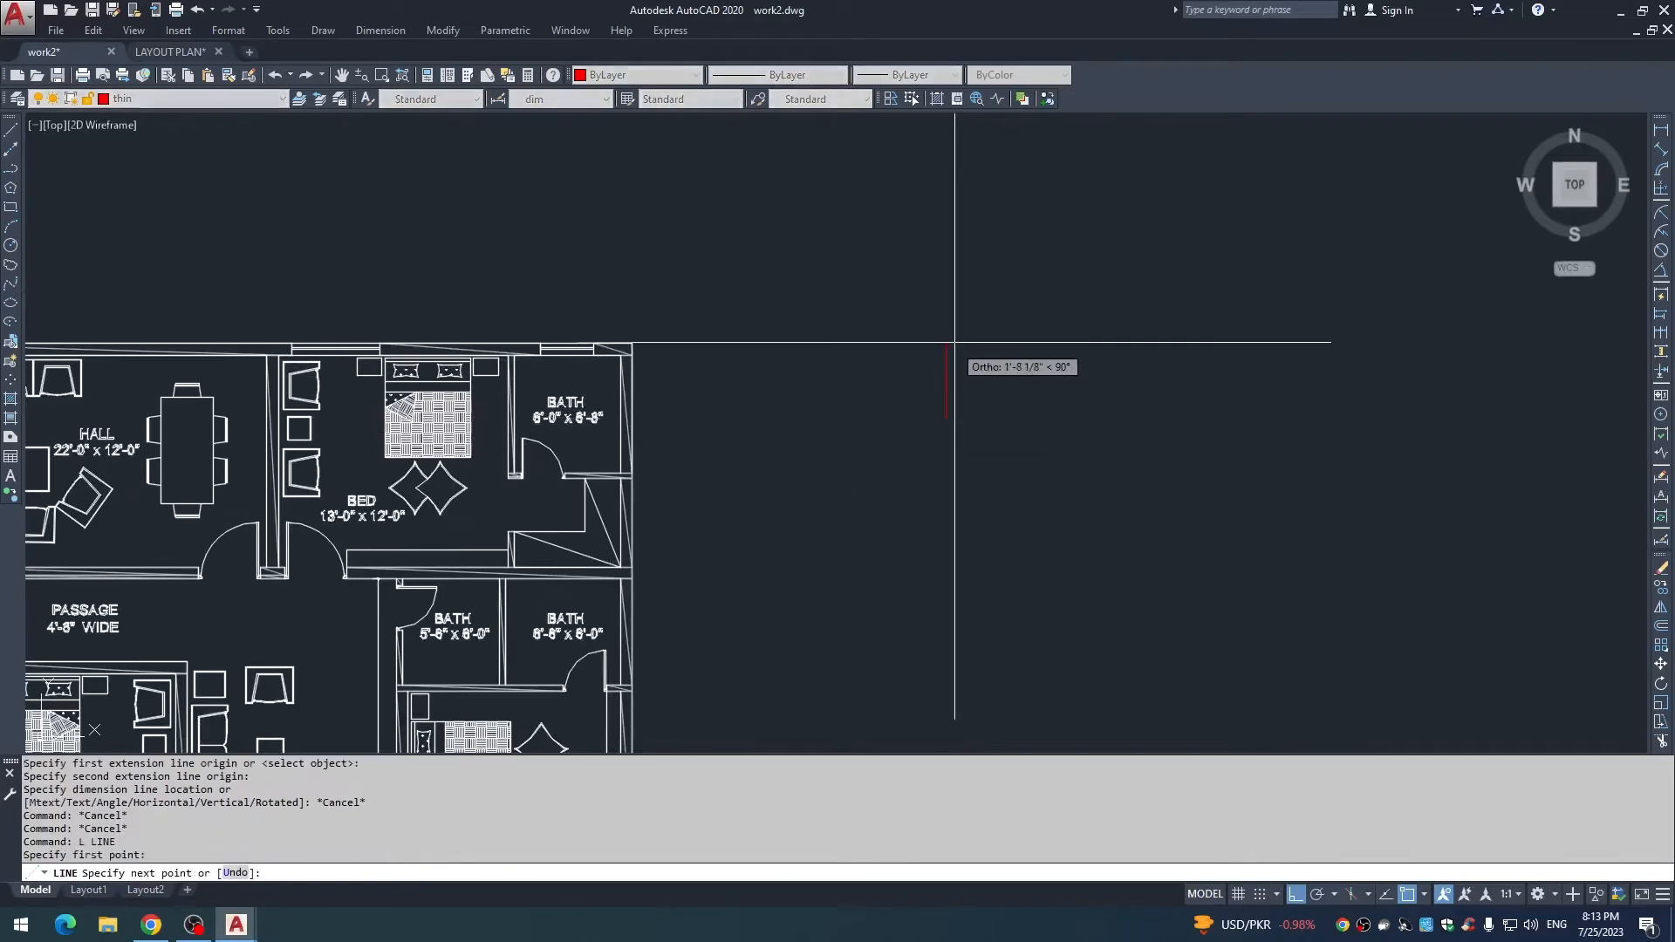
text(8)
key(Return)
key(Escape)
key(Escape)
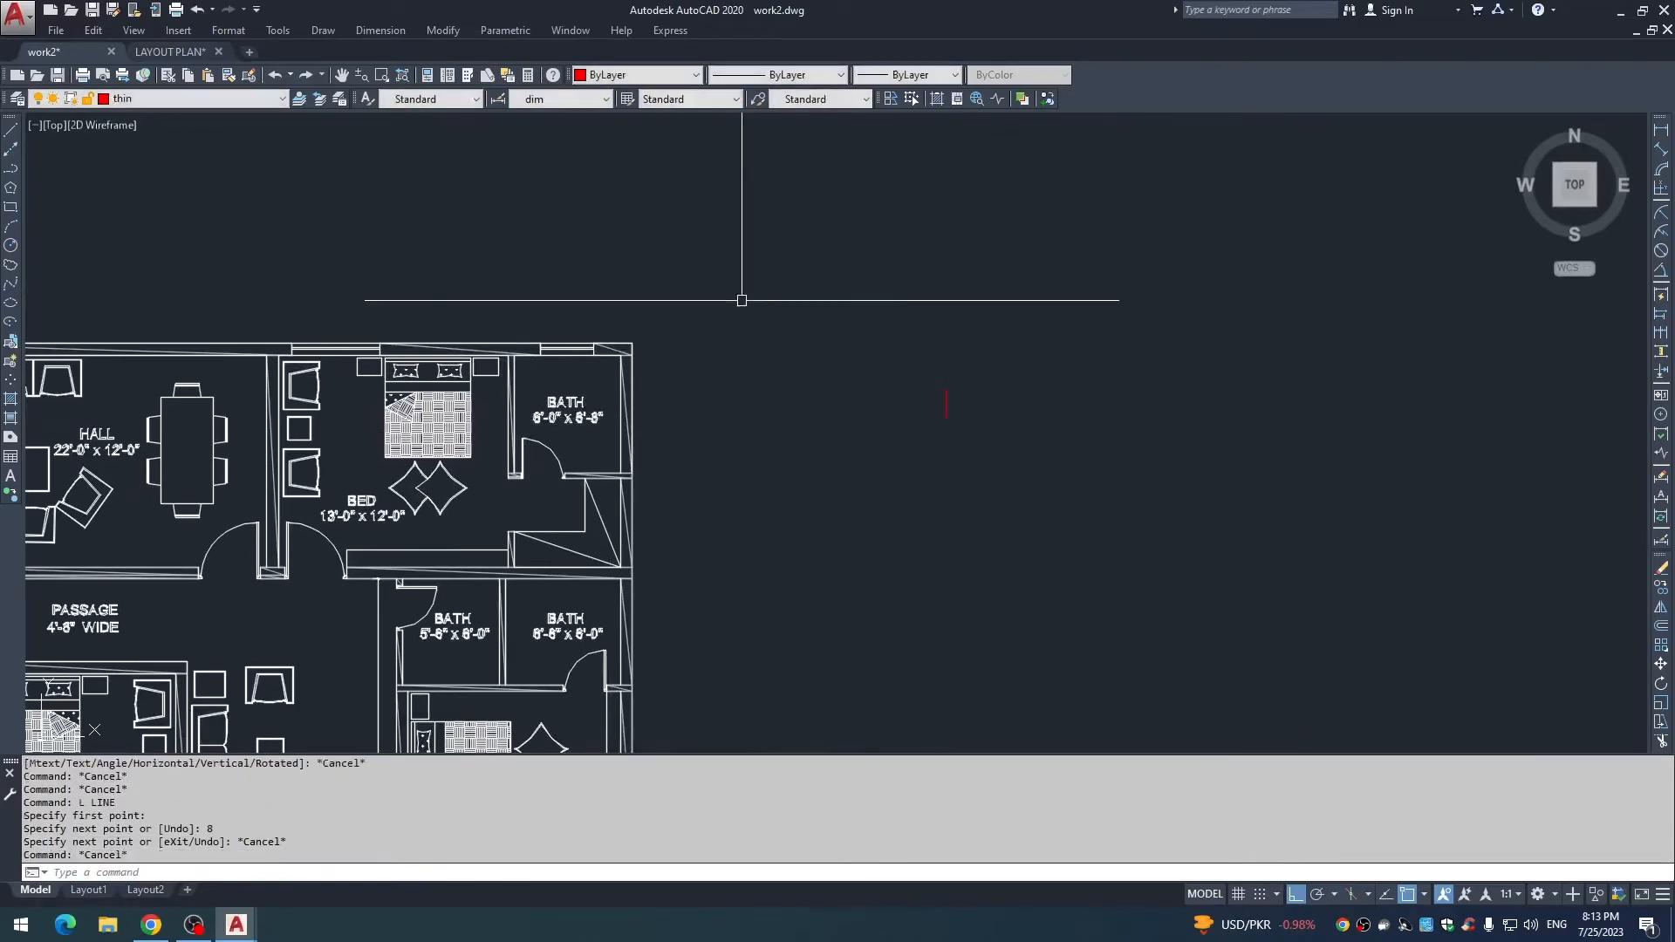
scroll(741, 299, down, 3)
click(745, 282)
click(346, 711)
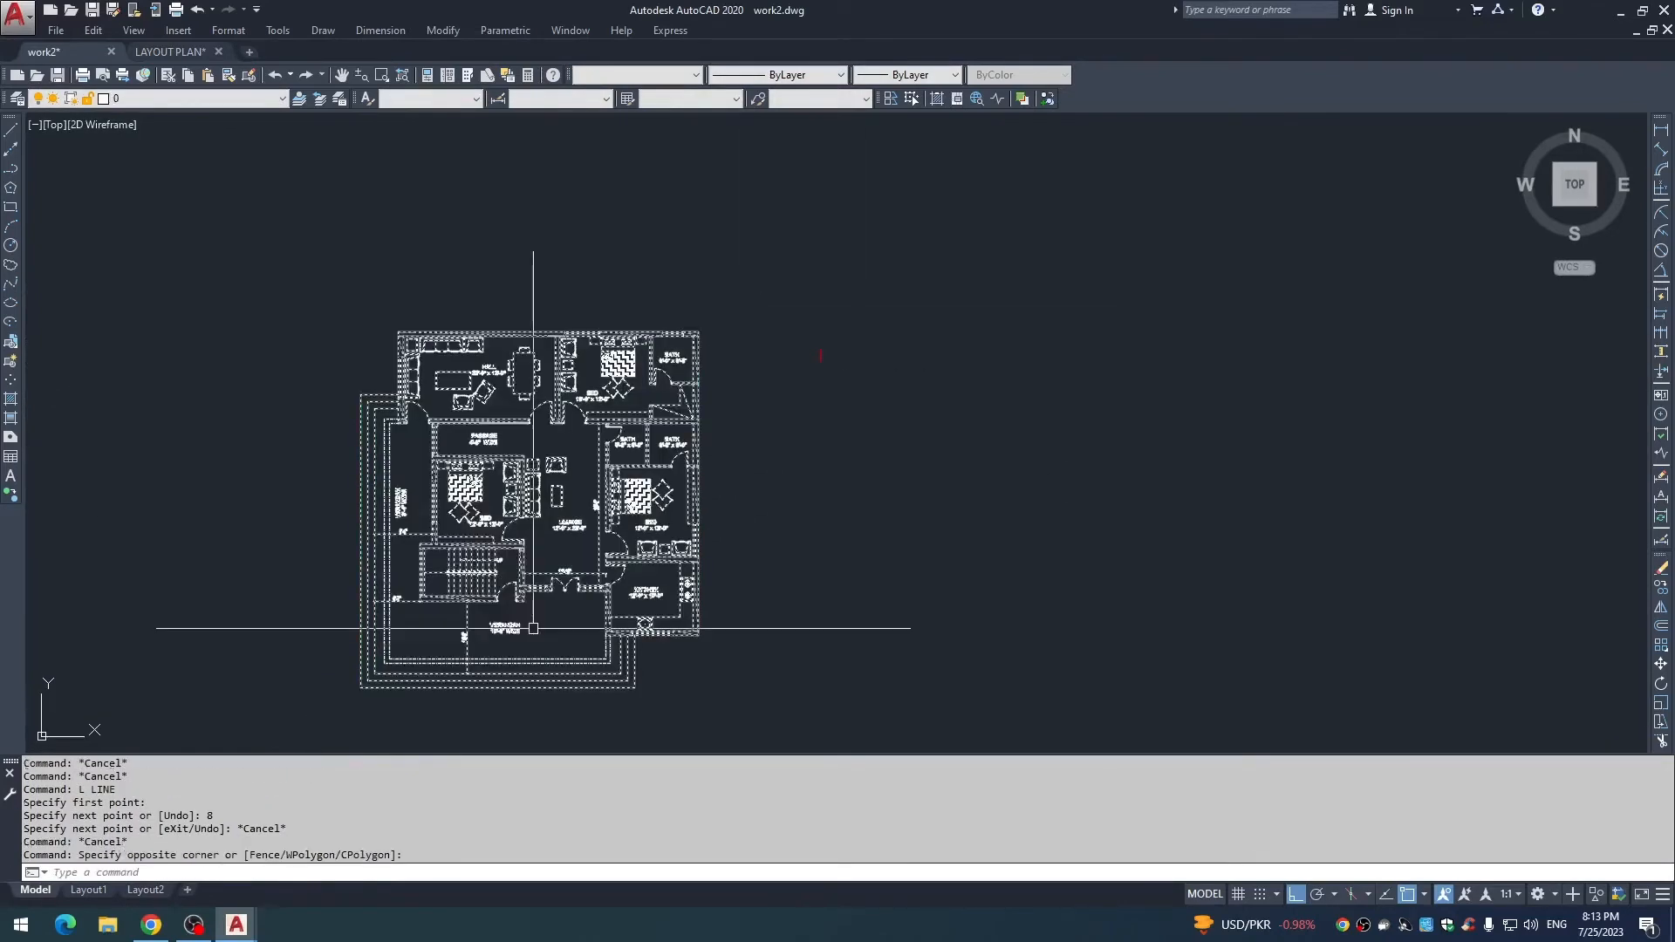
text(sc)
key(Return)
key(Escape)
key(Escape)
Align the pasted plan to the 8-inch line using the north wall's thickness at the bath window's east jamb, scaling the objects to fit.
click(735, 261)
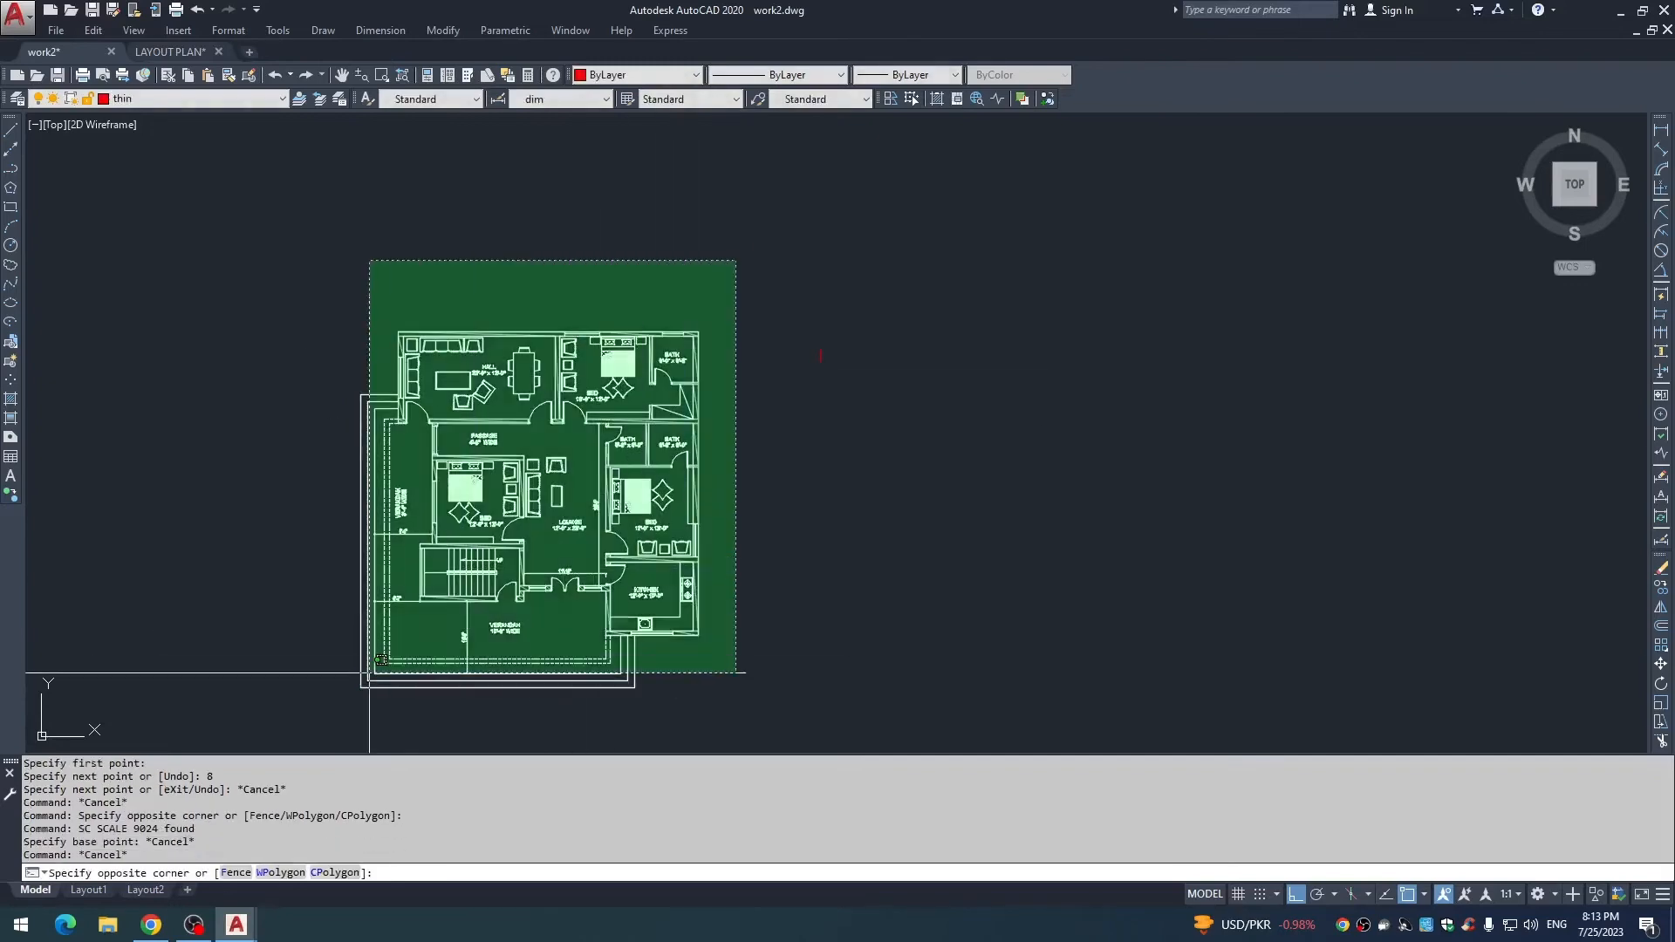
click(266, 692)
text(al)
key(Return)
scroll(925, 259, up, 8)
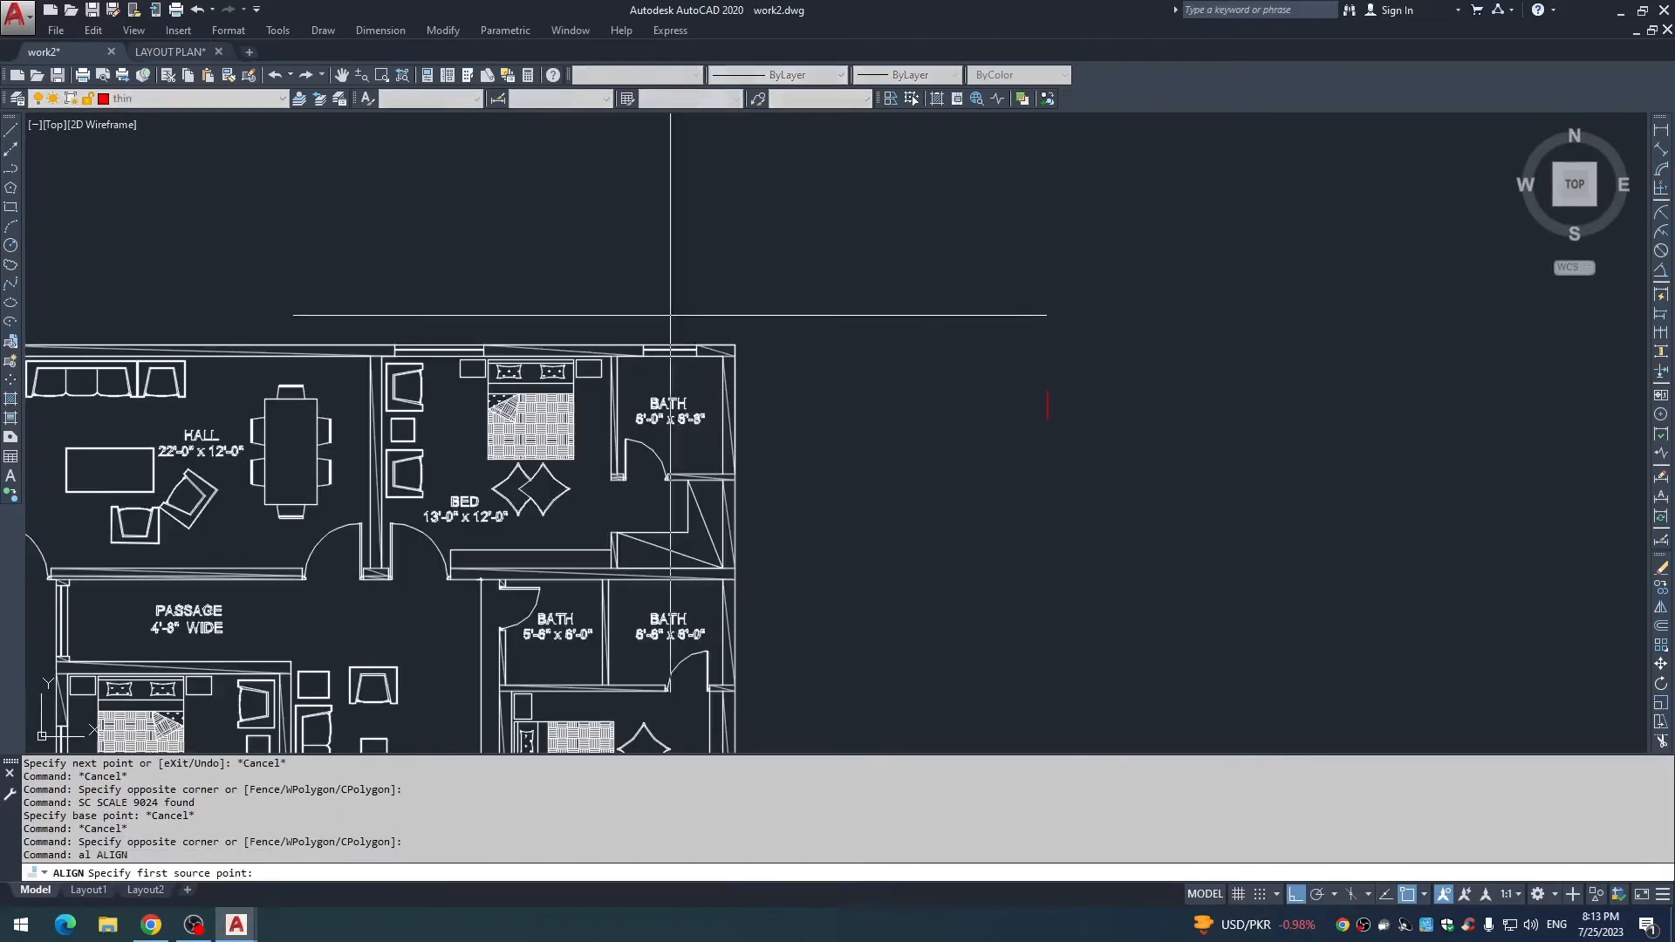
click(925, 258)
scroll(925, 349, down, 3)
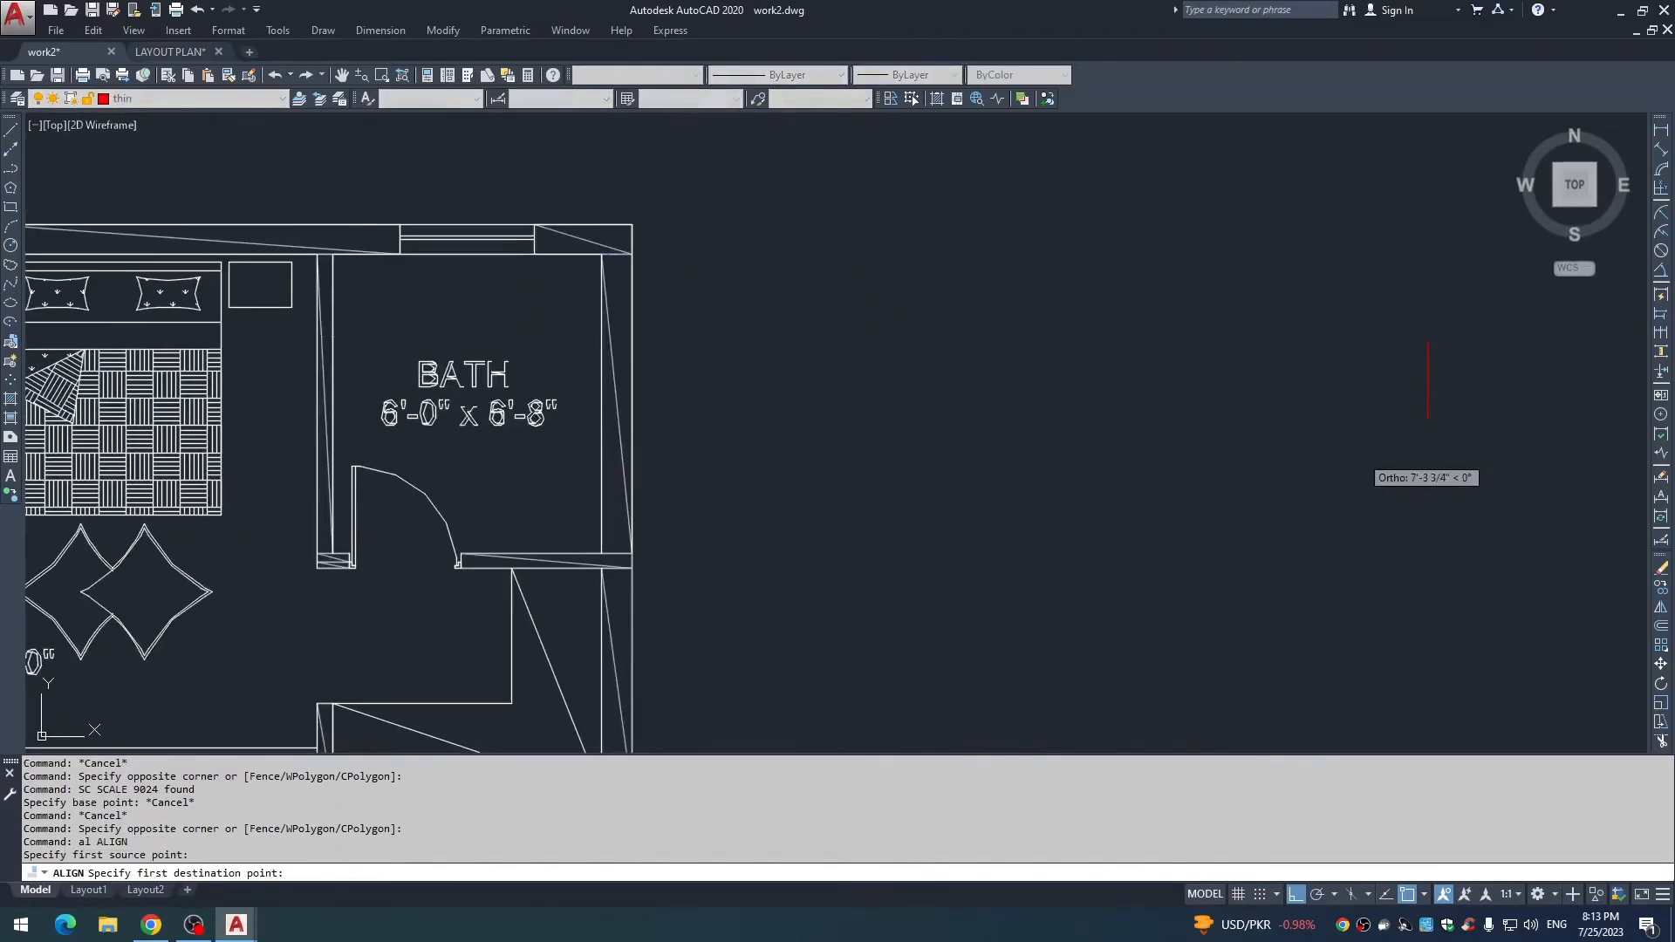
click(1428, 417)
click(535, 225)
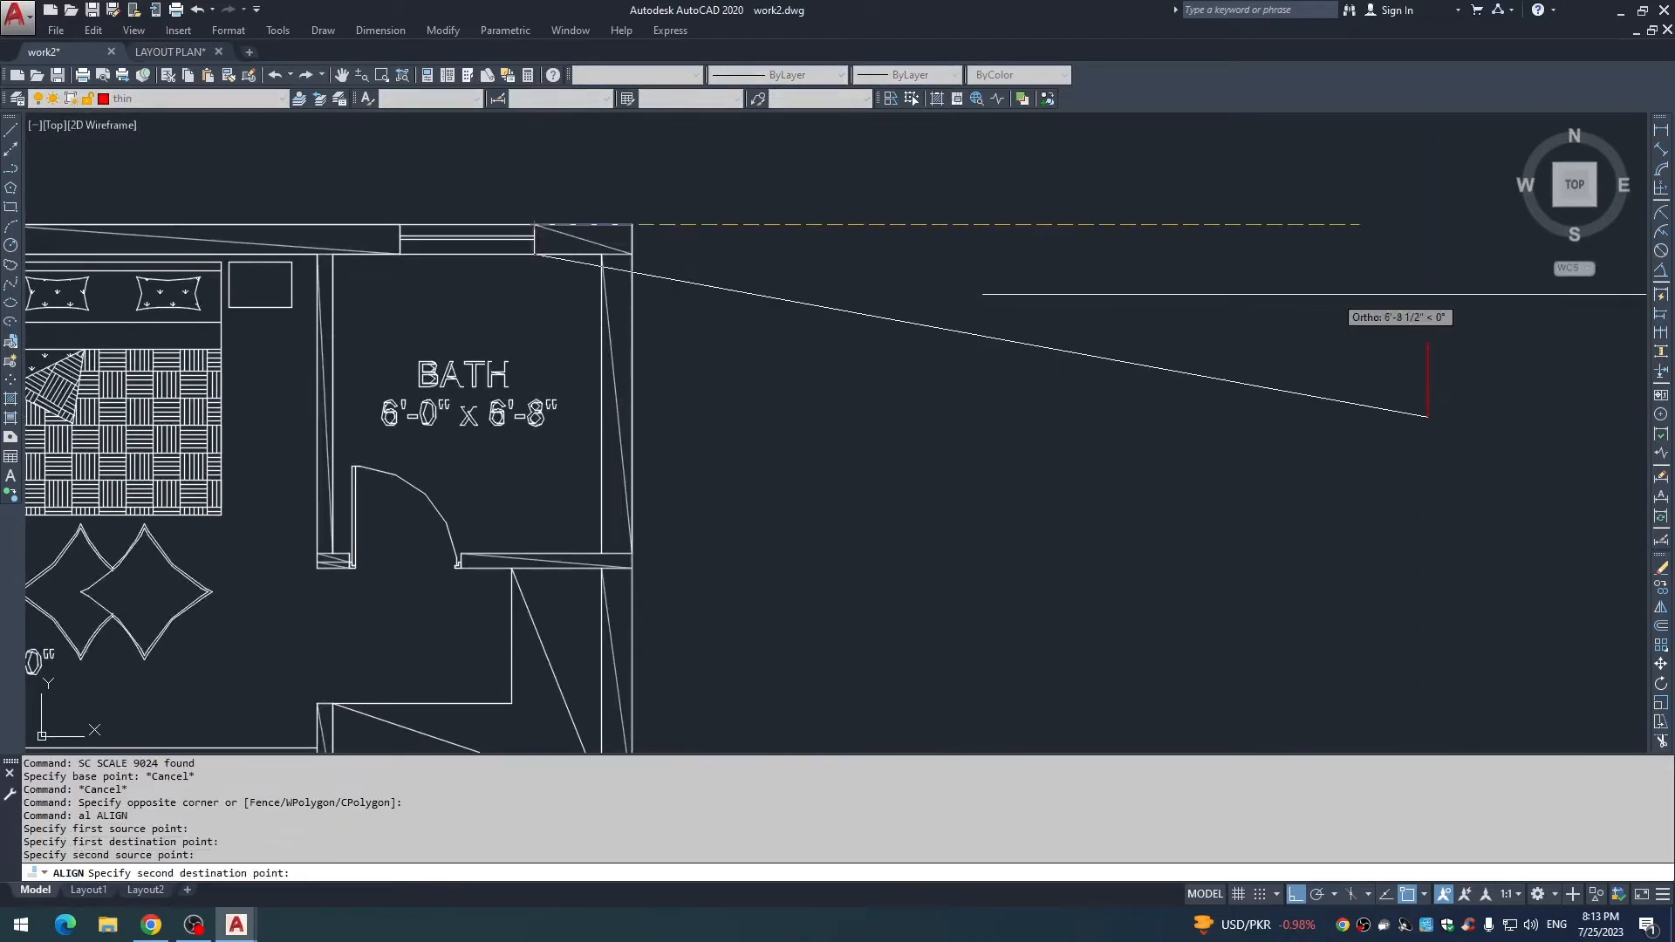
click(1428, 341)
key(Return)
text(y)
key(Return)
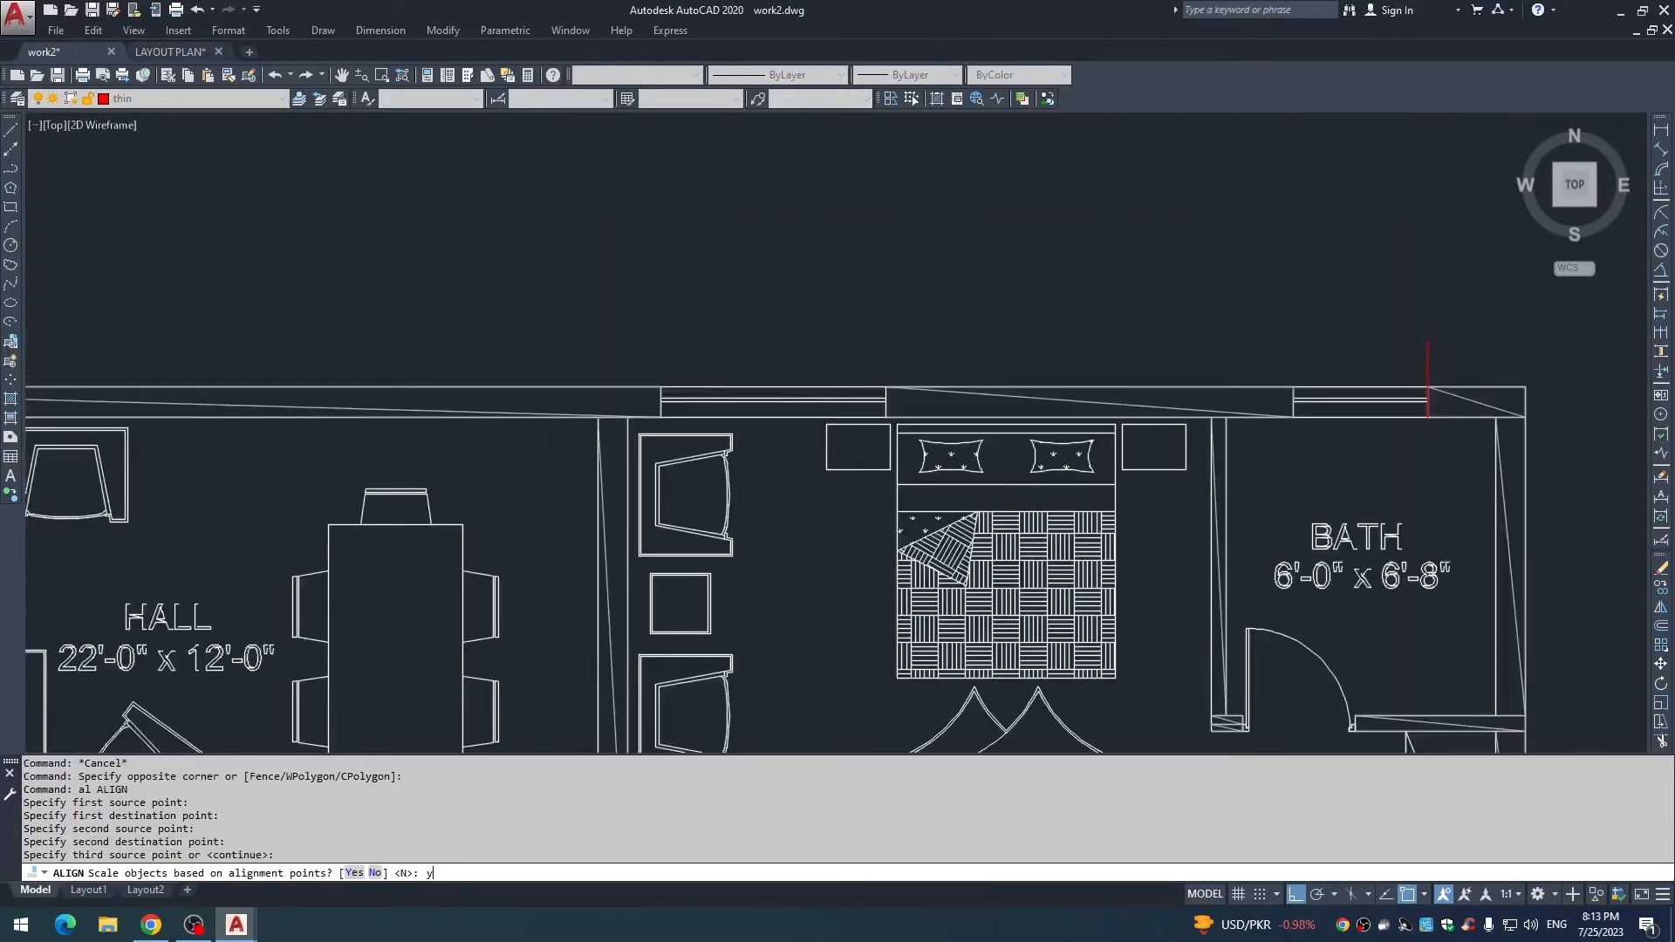
Dimension the clear width of the 6'-0" x 6'-8" bath in the scaled plan, between its west and east walls.
scroll(1404, 611, down, 6)
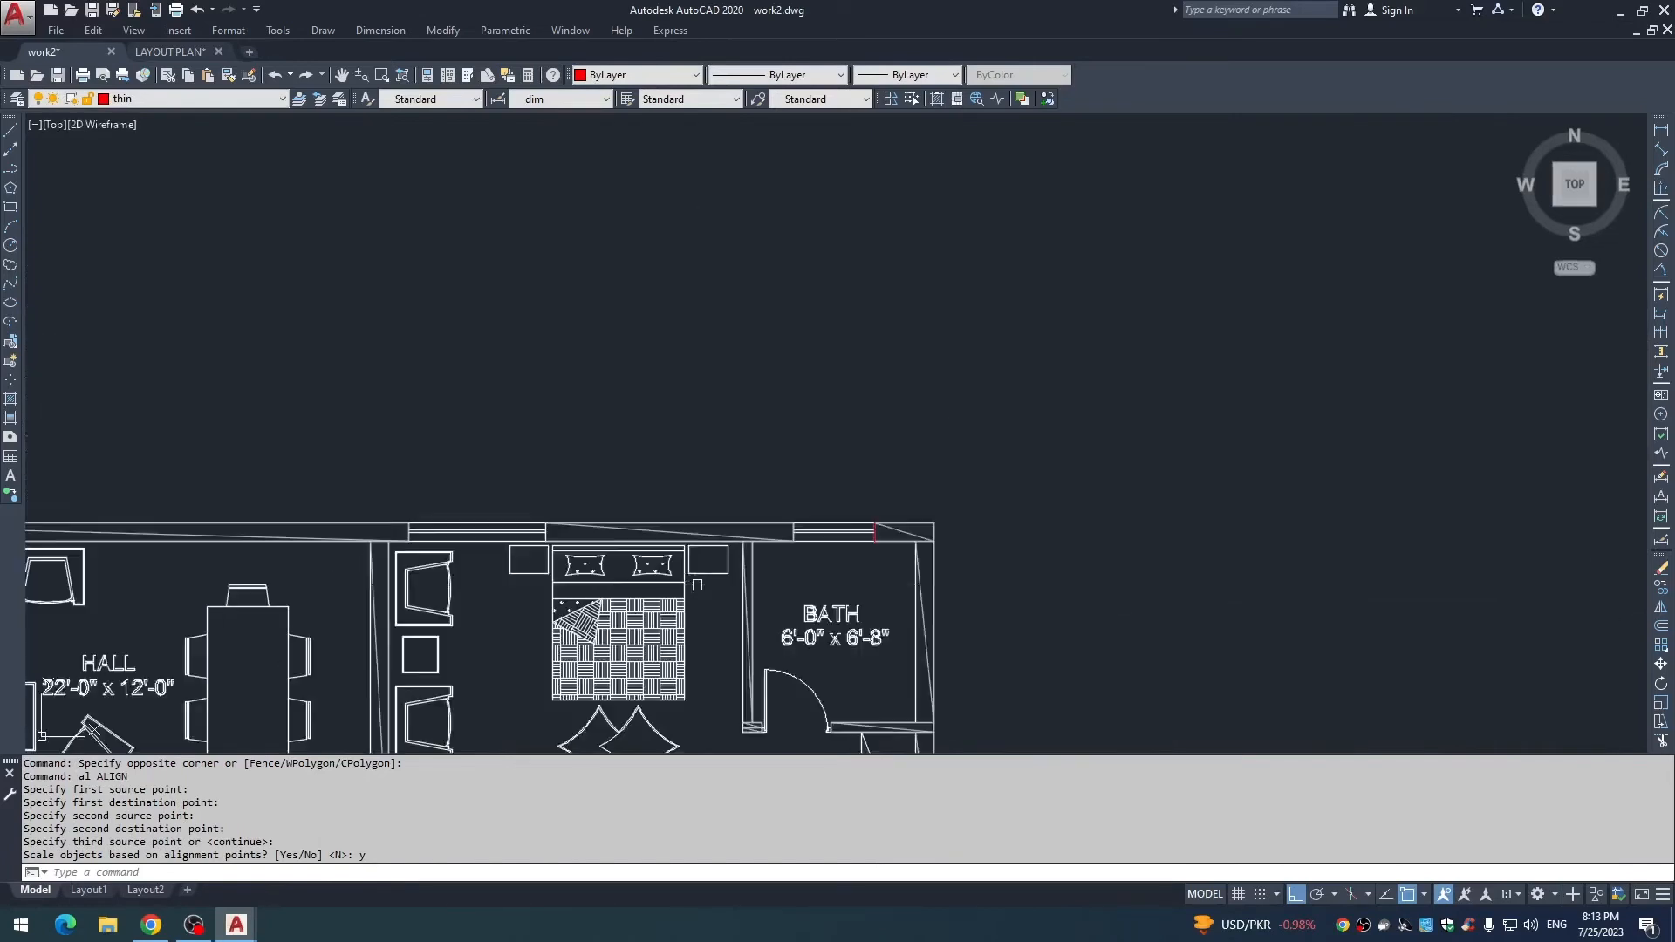
scroll(824, 501, up, 4)
key(Escape)
key(Escape)
key(Escape)
key(Escape)
text(dli)
key(Return)
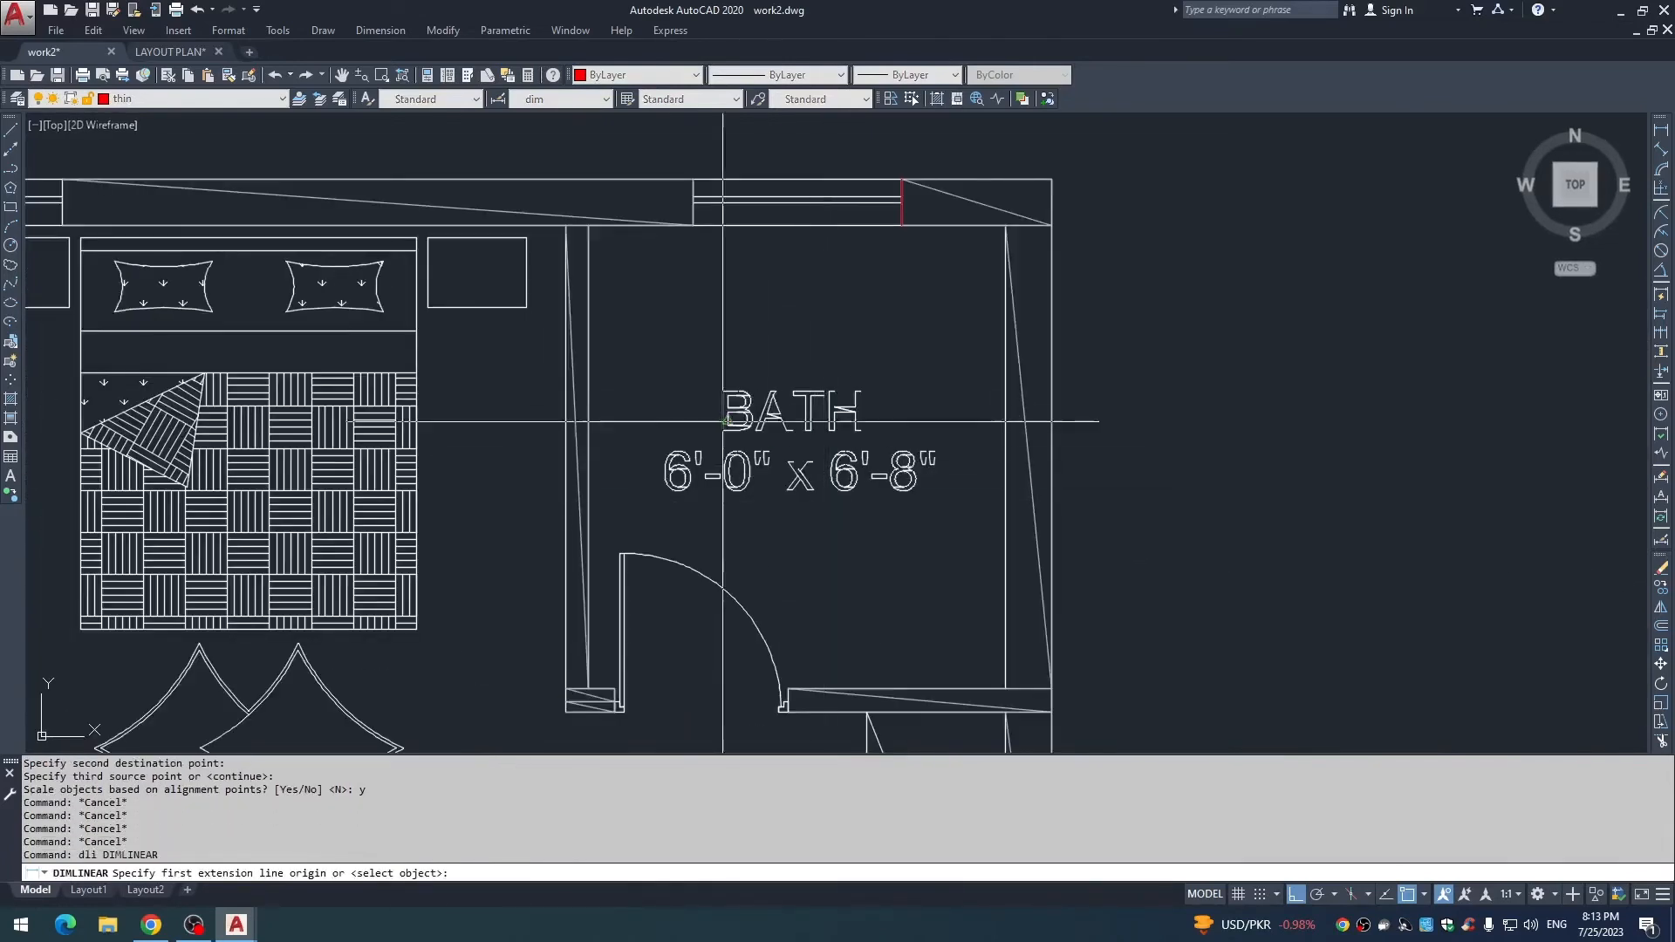
click(589, 327)
click(1006, 327)
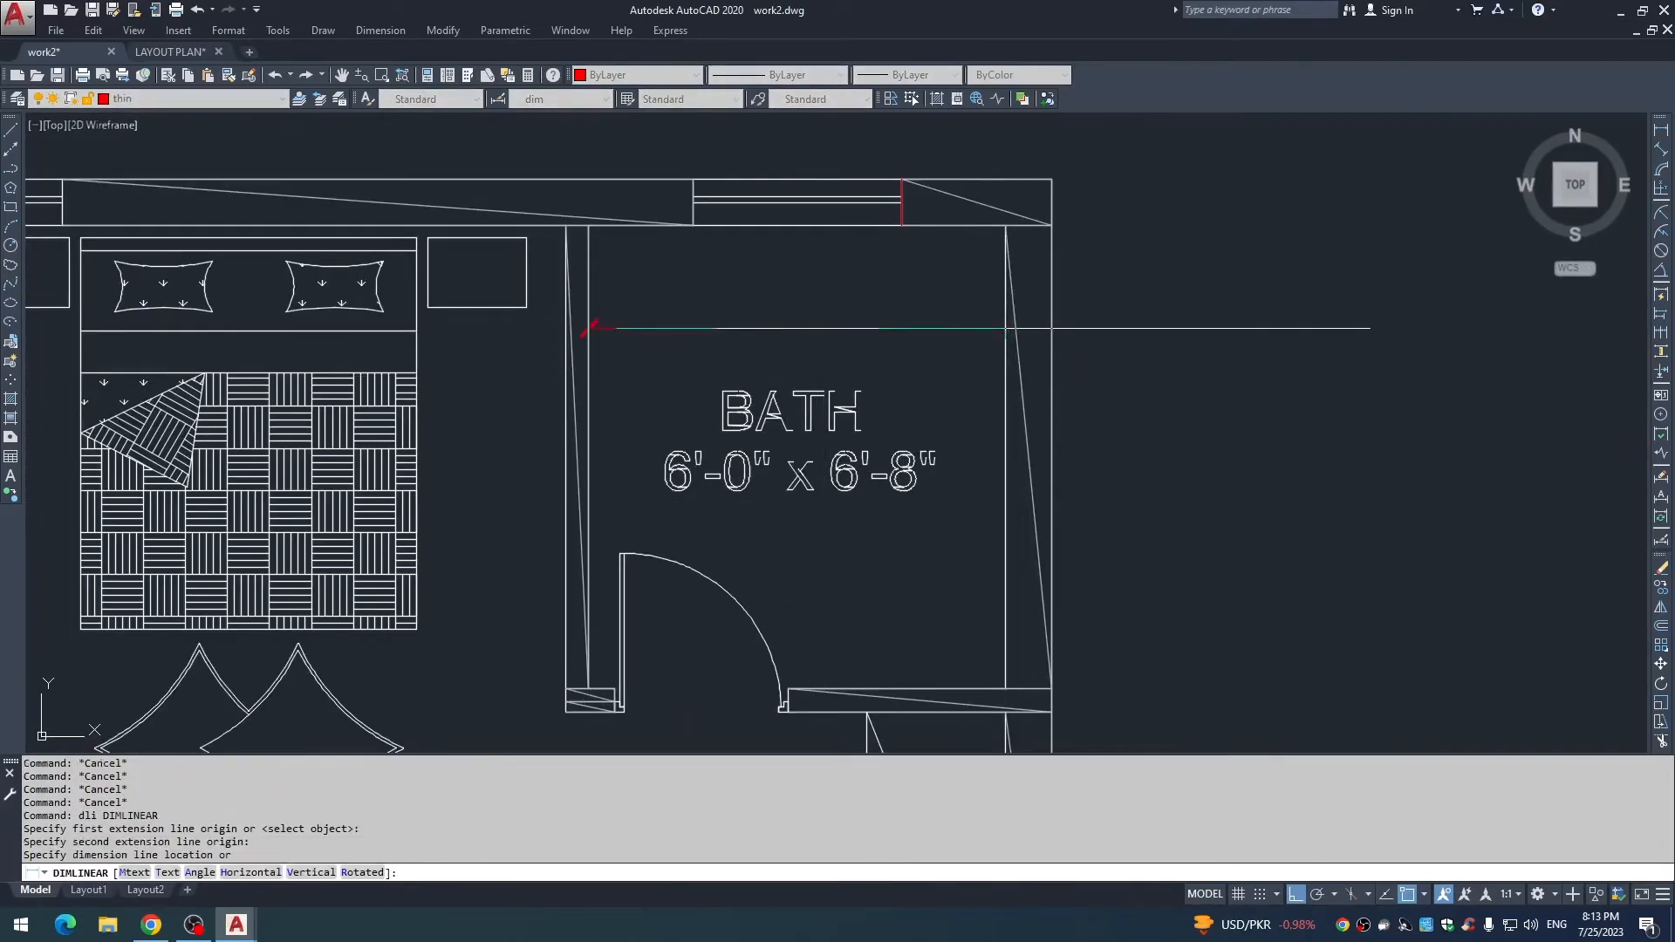
click(1006, 328)
Dimension the clear depth of the same bath along the inner face of its east wall.
key(space)
key(space)
click(1006, 452)
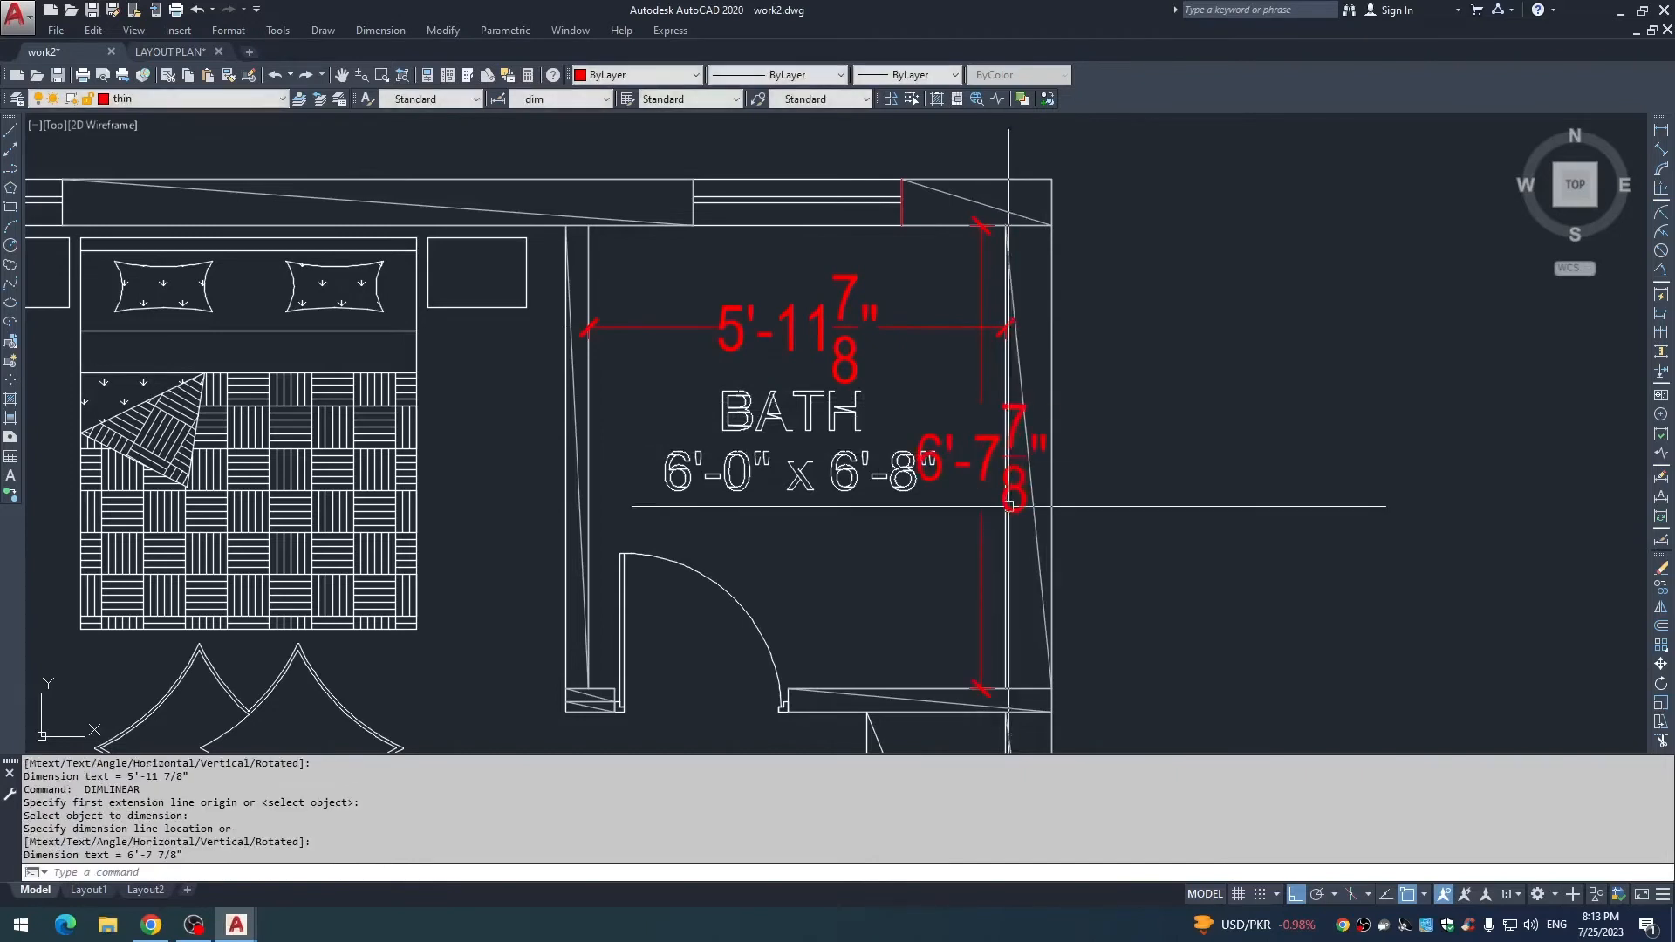
click(982, 506)
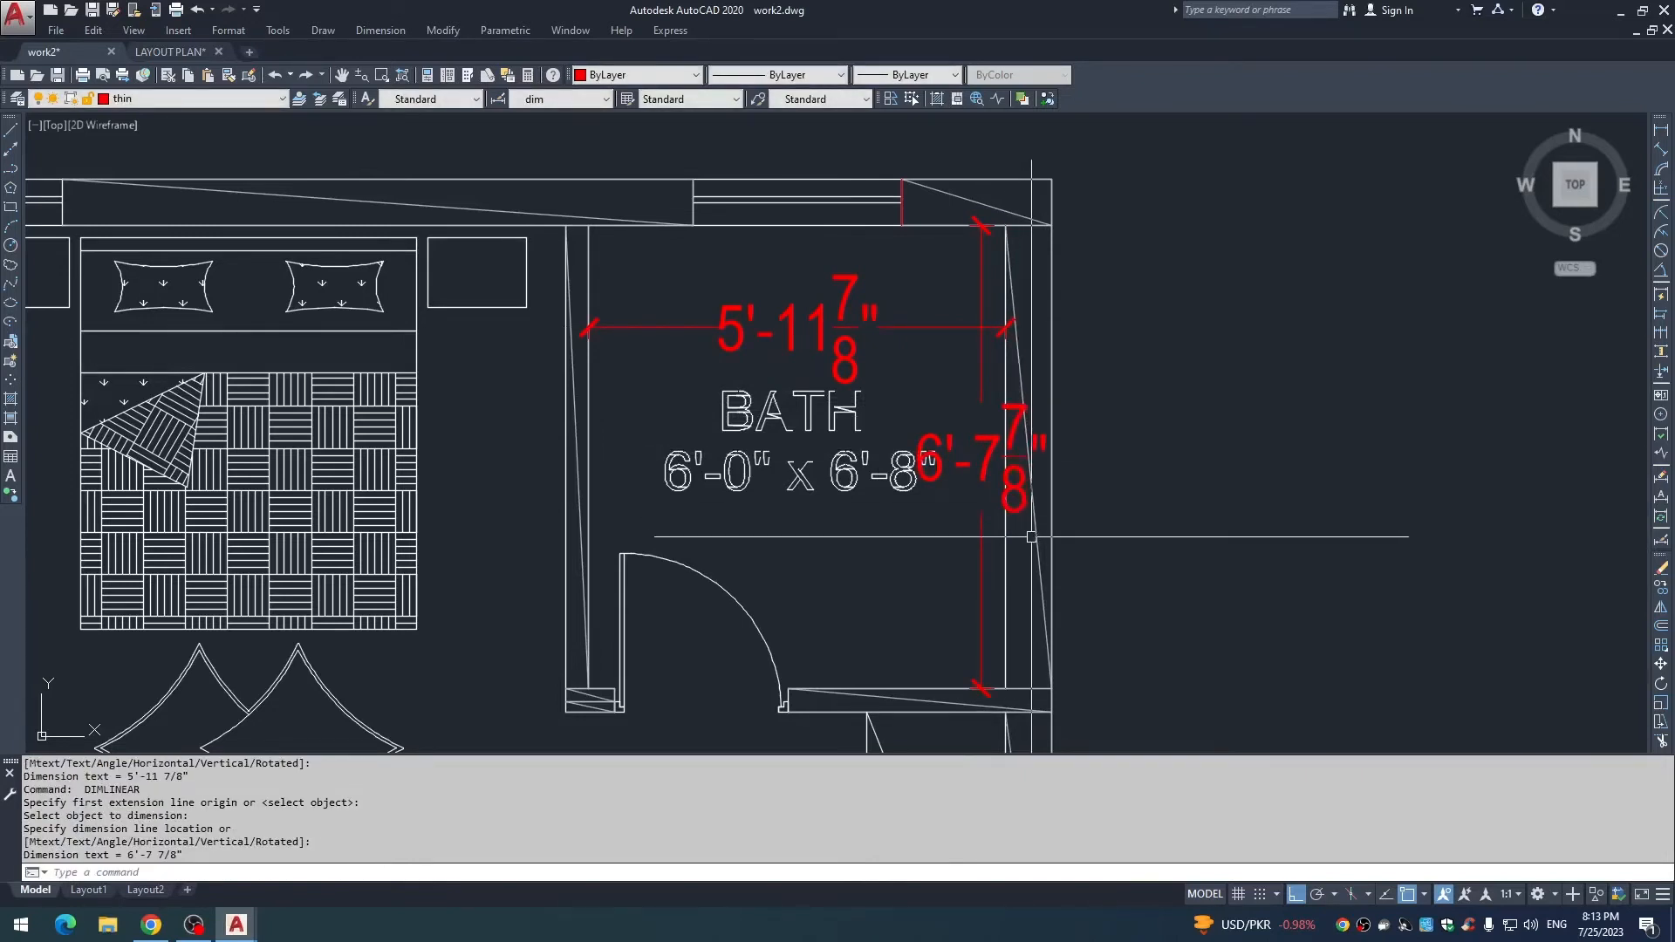
key(Escape)
scroll(1004, 437, down, 3)
scroll(907, 412, up, 2)
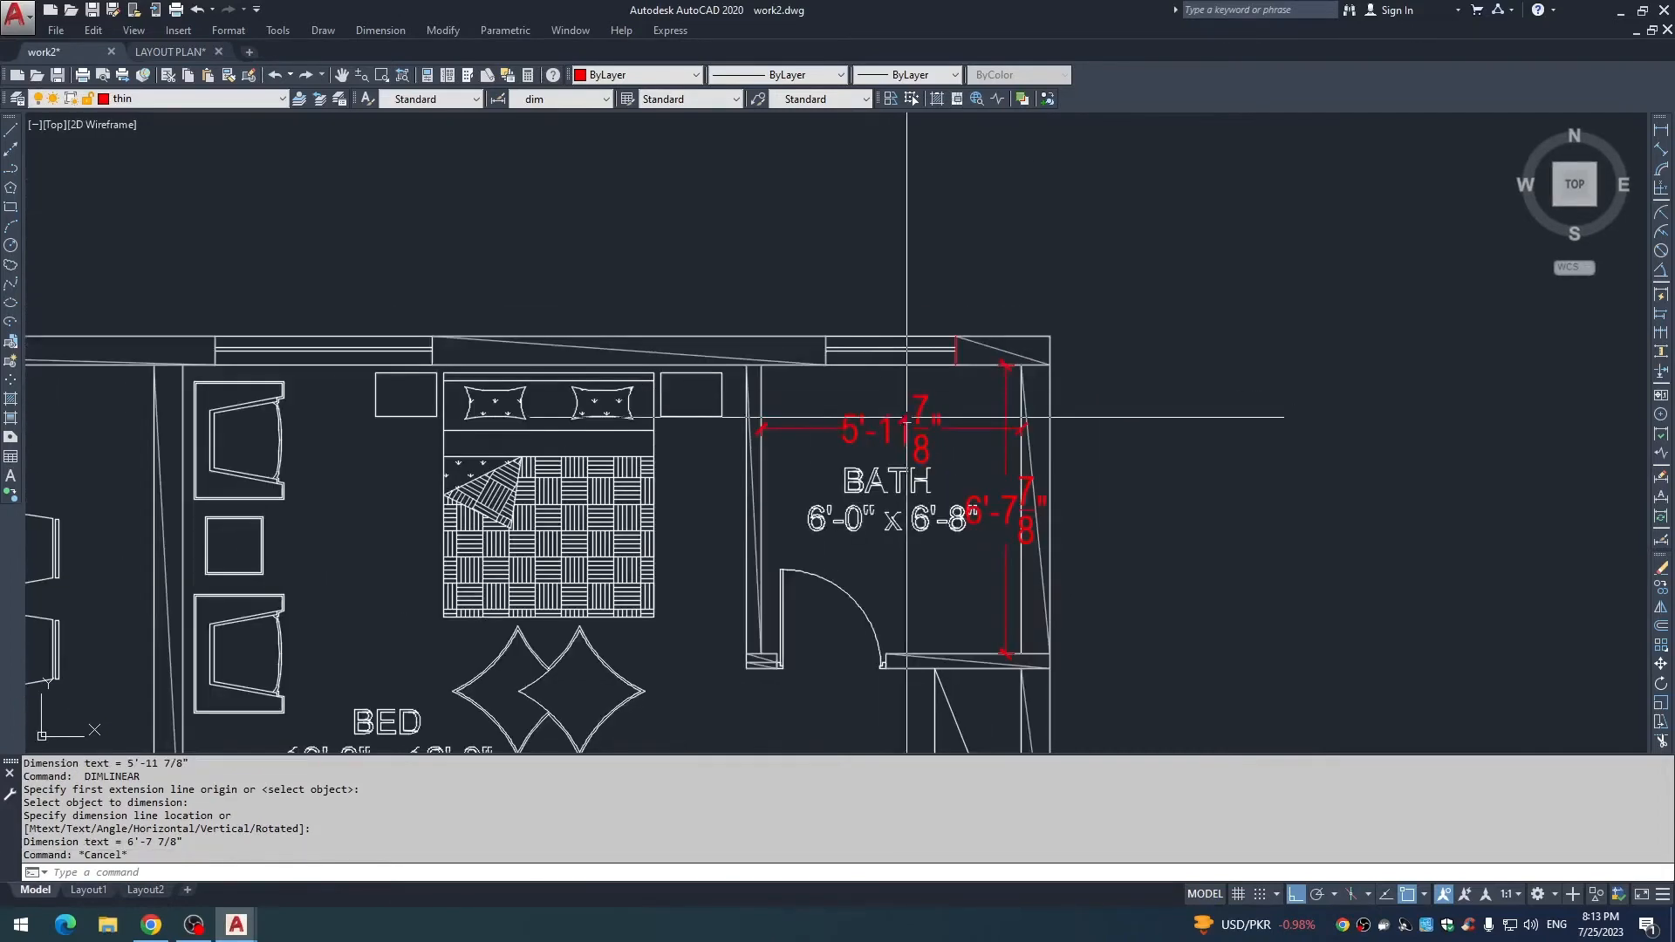
Erase the horizontal width dimension inside the bath.
click(931, 420)
text(e)
key(space)
Erase the BATH name and its 6'-0" x 6'-8" size text from the northeast bath.
middle_drag(895, 469, 852, 385)
scroll(853, 384, up, 2)
key(Escape)
click(922, 337)
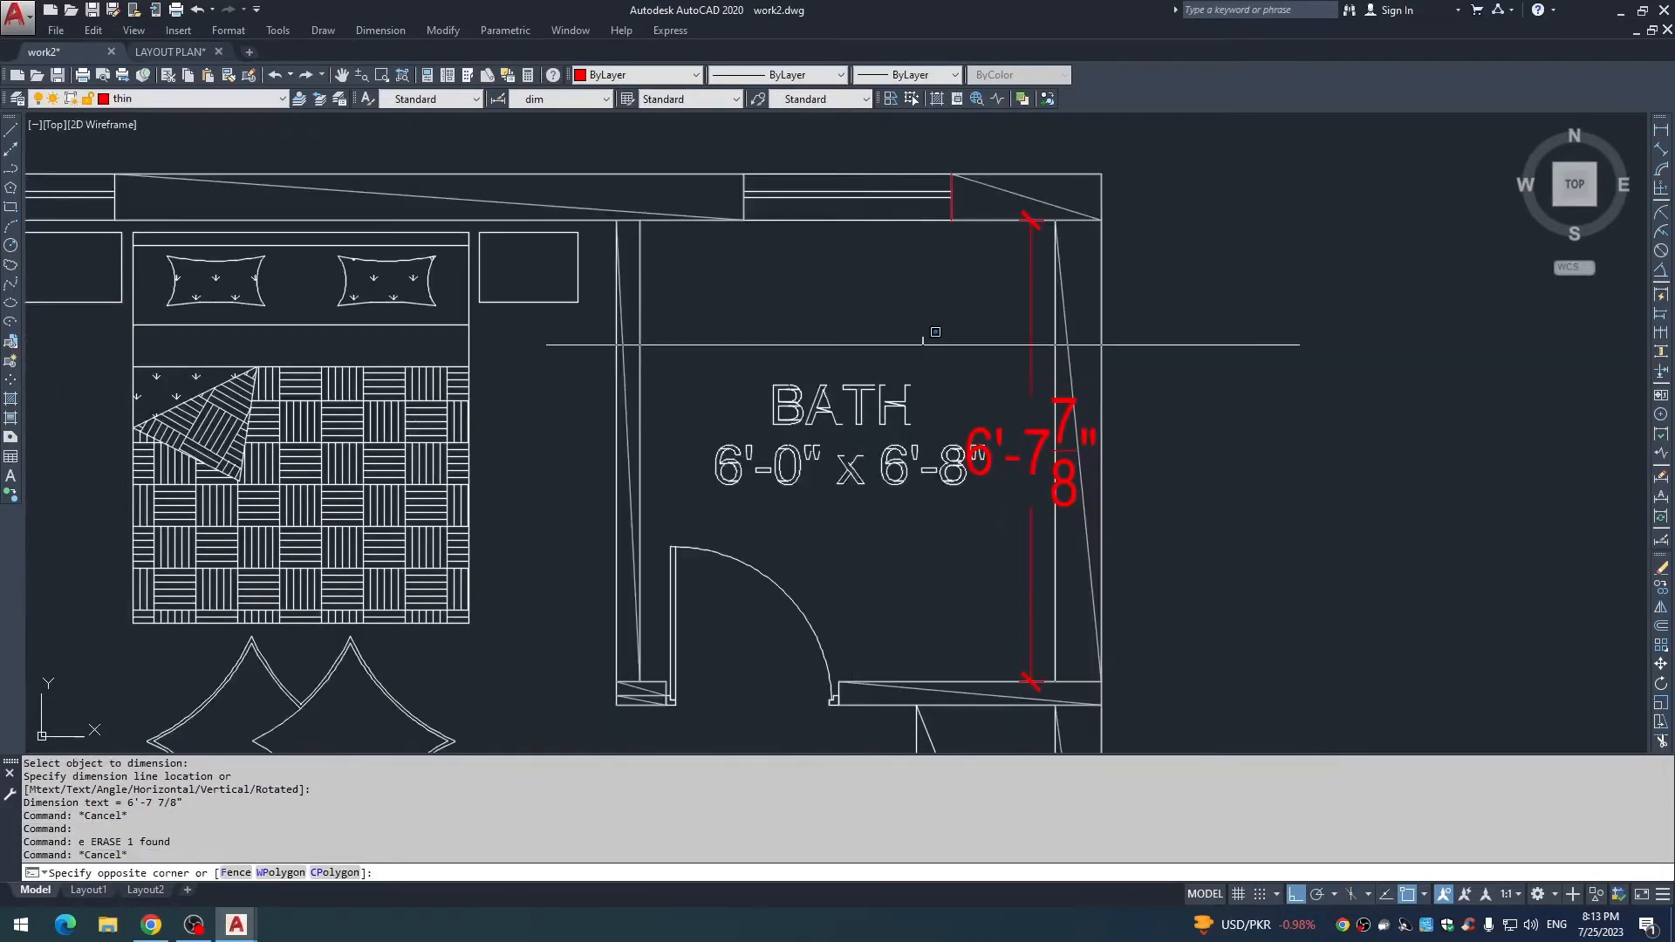
click(717, 485)
click(712, 342)
click(991, 486)
text(e)
key(space)
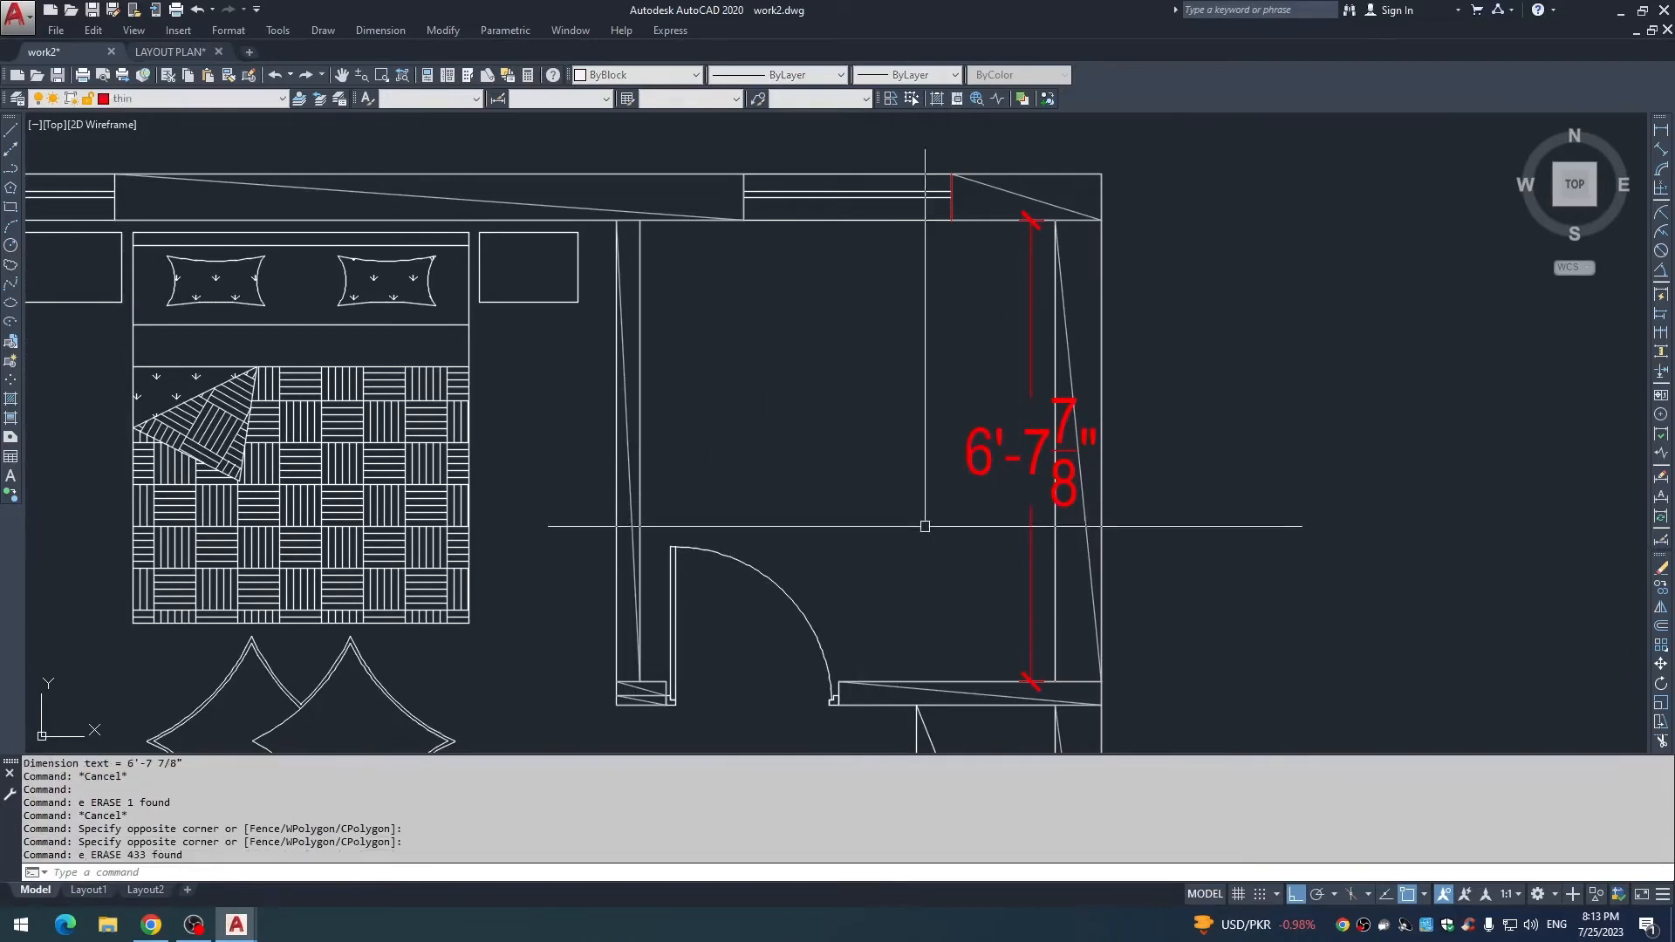
scroll(872, 463, down, 2)
scroll(669, 472, up, 2)
middle_drag(500, 665, 643, 483)
click(661, 461)
click(600, 458)
click(663, 480)
click(618, 513)
click(635, 540)
scroll(586, 569, down, 2)
scroll(565, 452, up, 4)
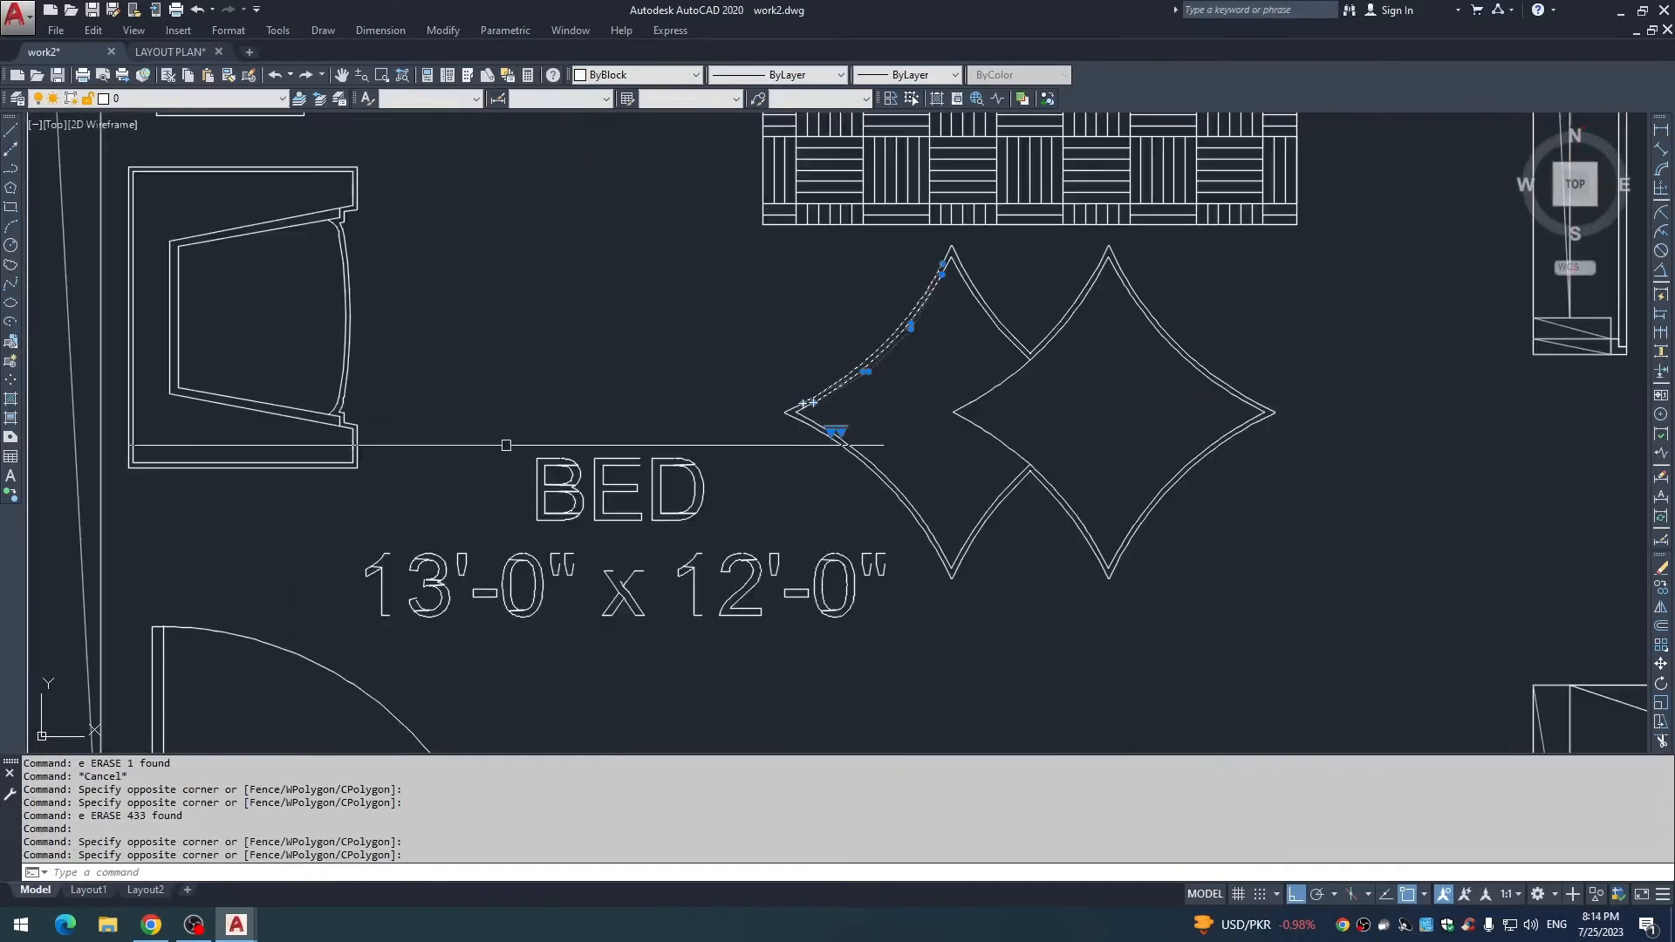
key(Escape)
Erase the BED 13'-0" x 12'-0" label together with the adjacent cushion and armchair linework enclosed with it.
click(252, 368)
click(982, 687)
text(e)
scroll(824, 595, down, 5)
key(Escape)
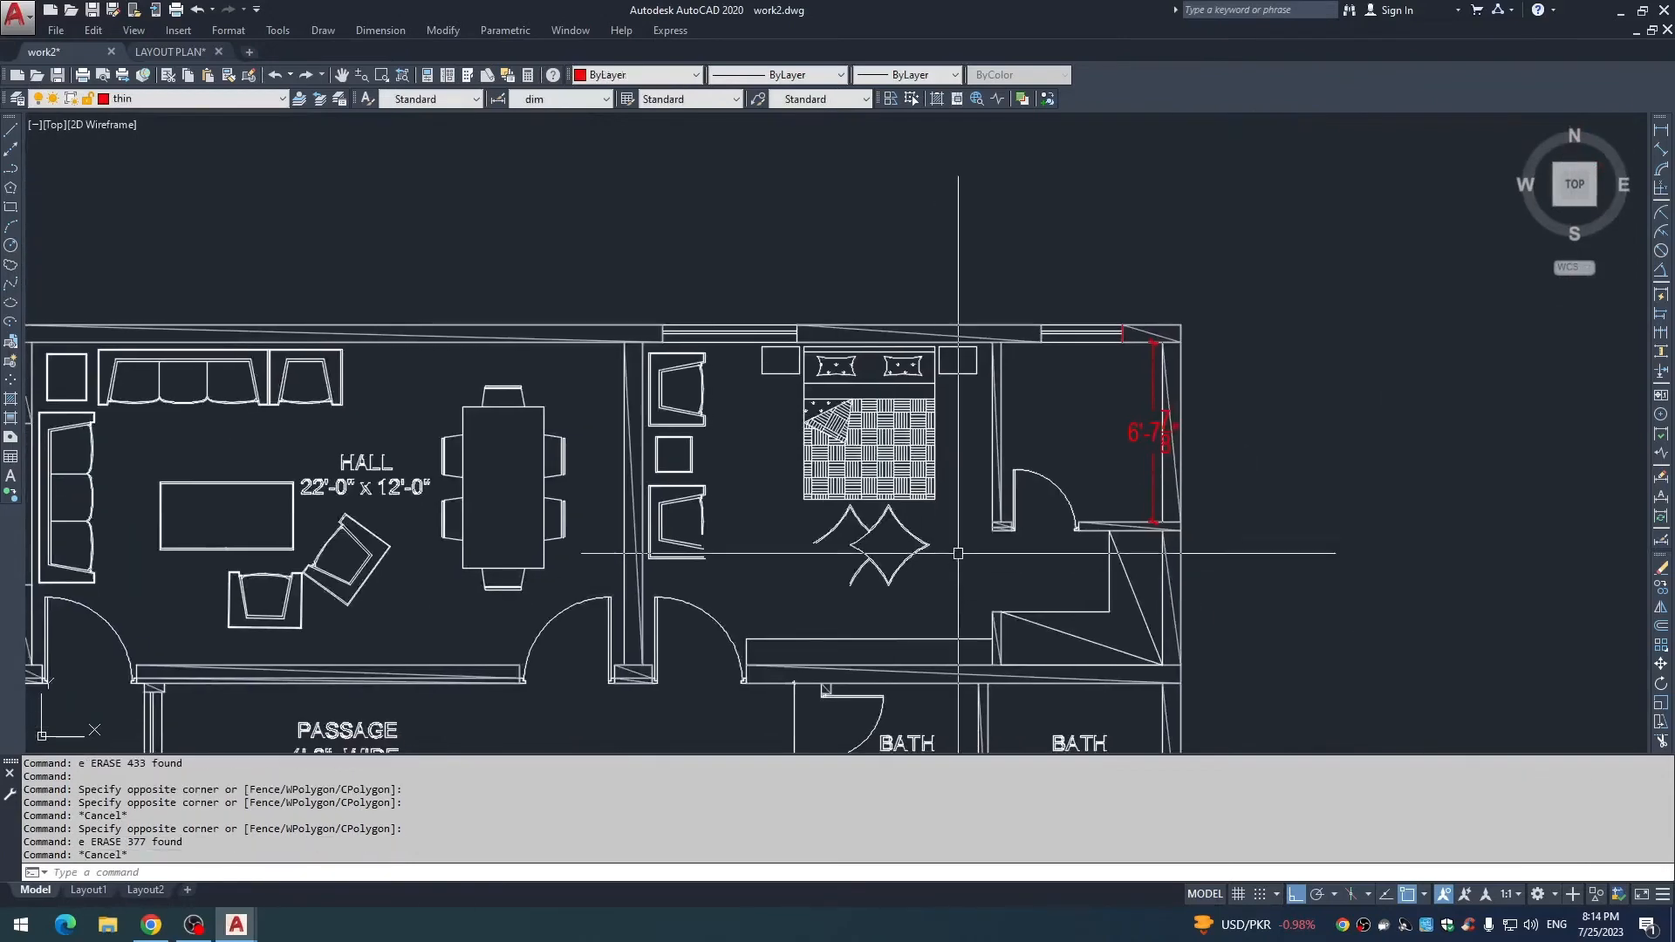
Erase the bed, the floor cushions, the pillows and both bedside tables from the northeast bedroom.
click(948, 610)
click(719, 408)
text(e)
scroll(833, 546, down, 2)
scroll(851, 437, up, 5)
click(587, 542)
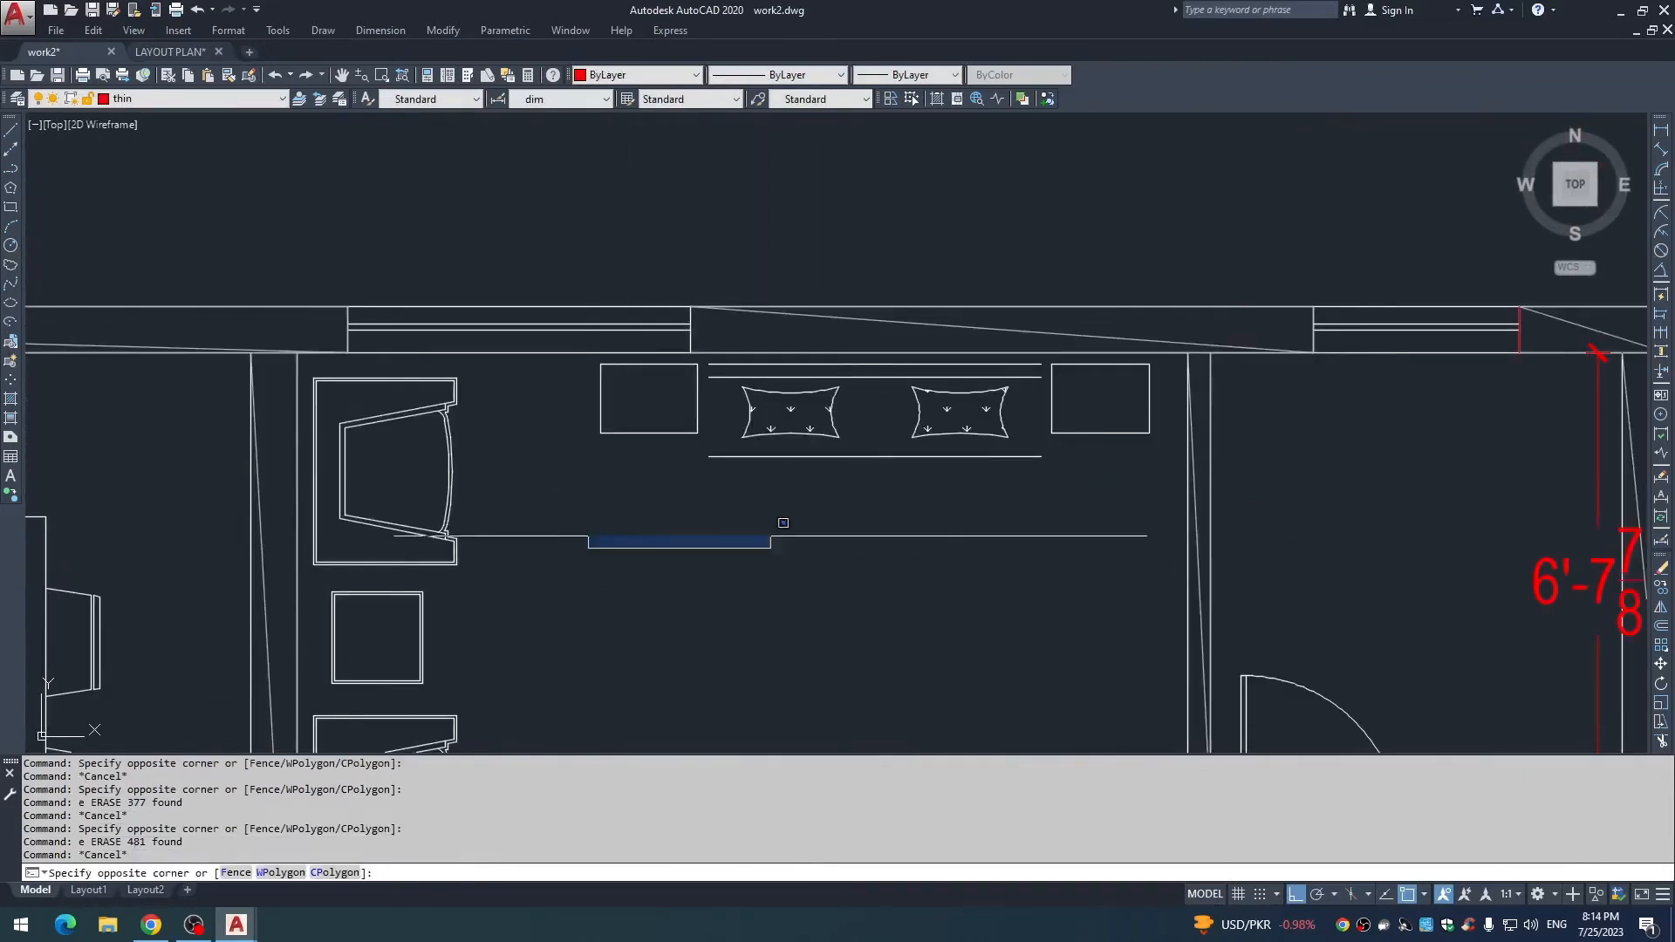
click(1153, 358)
text(e)
scroll(966, 389, down, 4)
scroll(730, 400, up, 4)
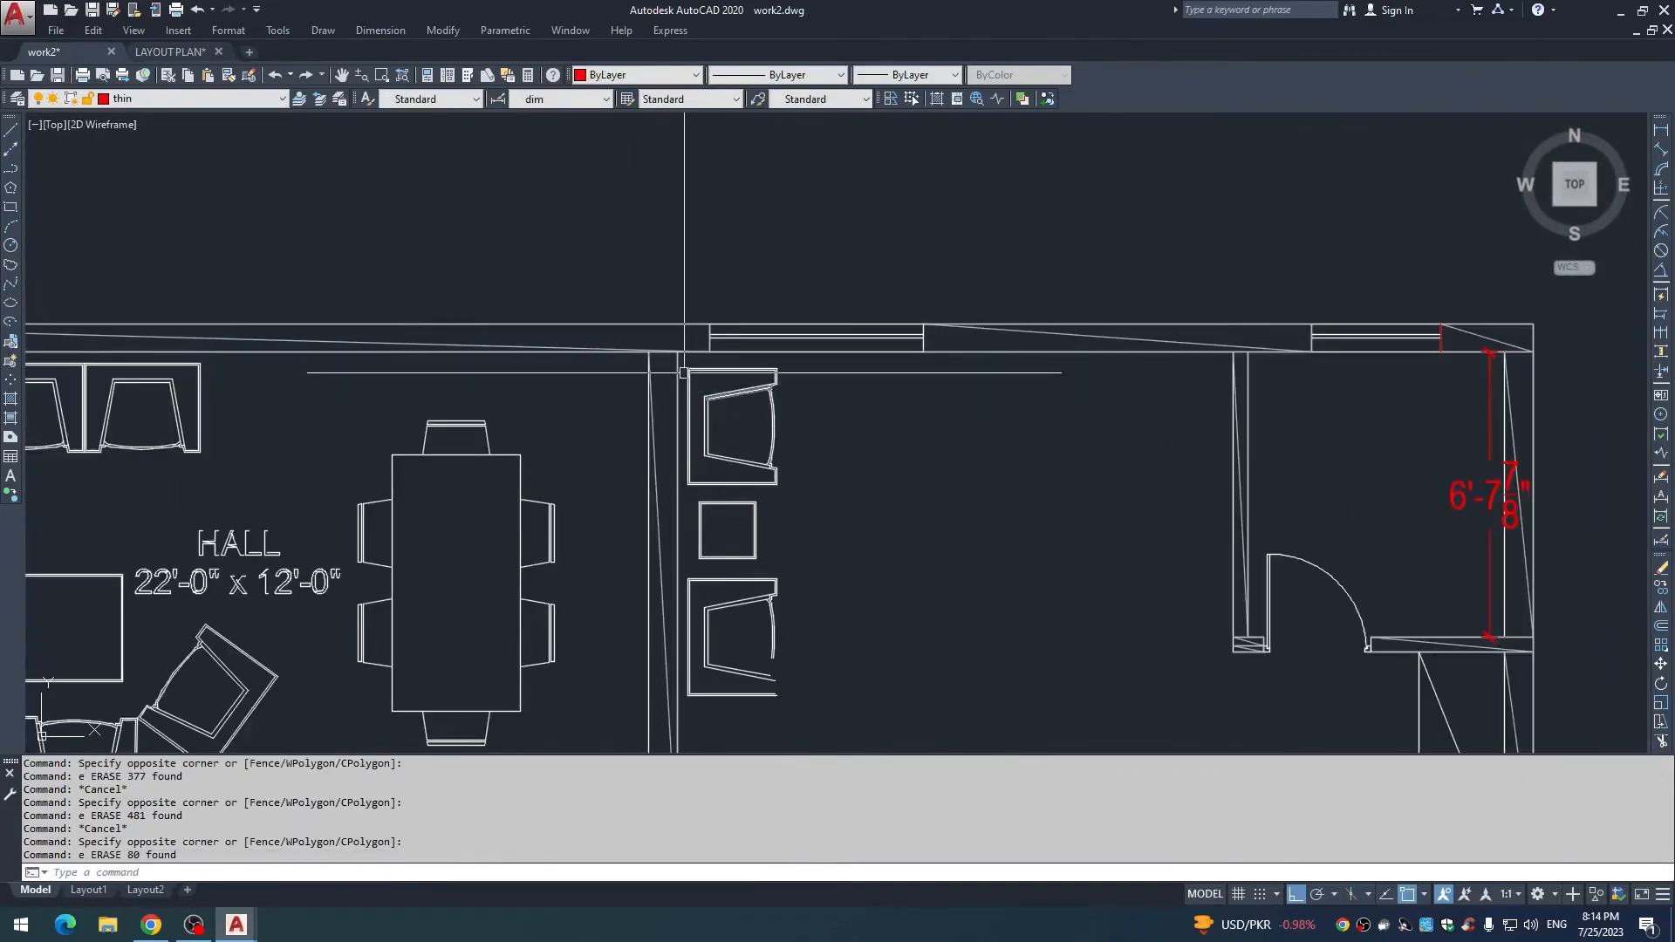
Erase the two armchairs and the side table along the northeast bedroom's west wall.
click(684, 357)
scroll(752, 475, down, 4)
middle_drag(781, 559, 770, 457)
click(831, 560)
text(e)
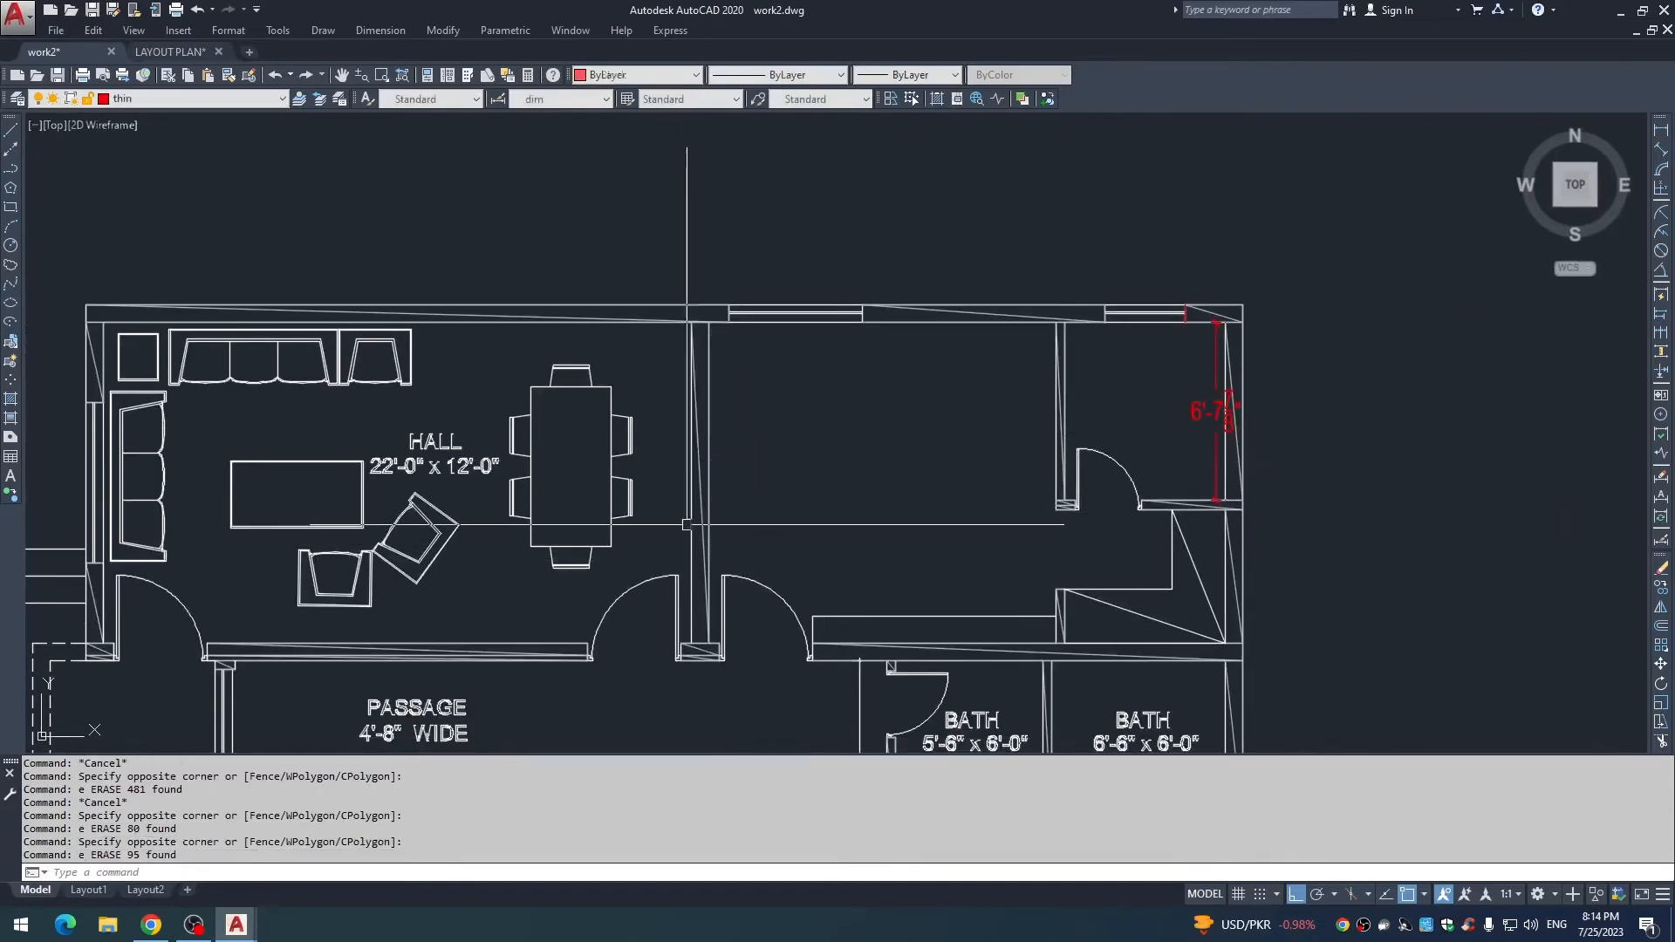
Erase the stray diagonal lines inside the wall between the hall and the northeast bedroom and inside the adjoining north wall.
key(Escape)
scroll(701, 539, up, 2)
click(704, 515)
scroll(750, 527, down, 2)
middle_drag(750, 525, 752, 522)
scroll(689, 449, down, 2)
text(e)
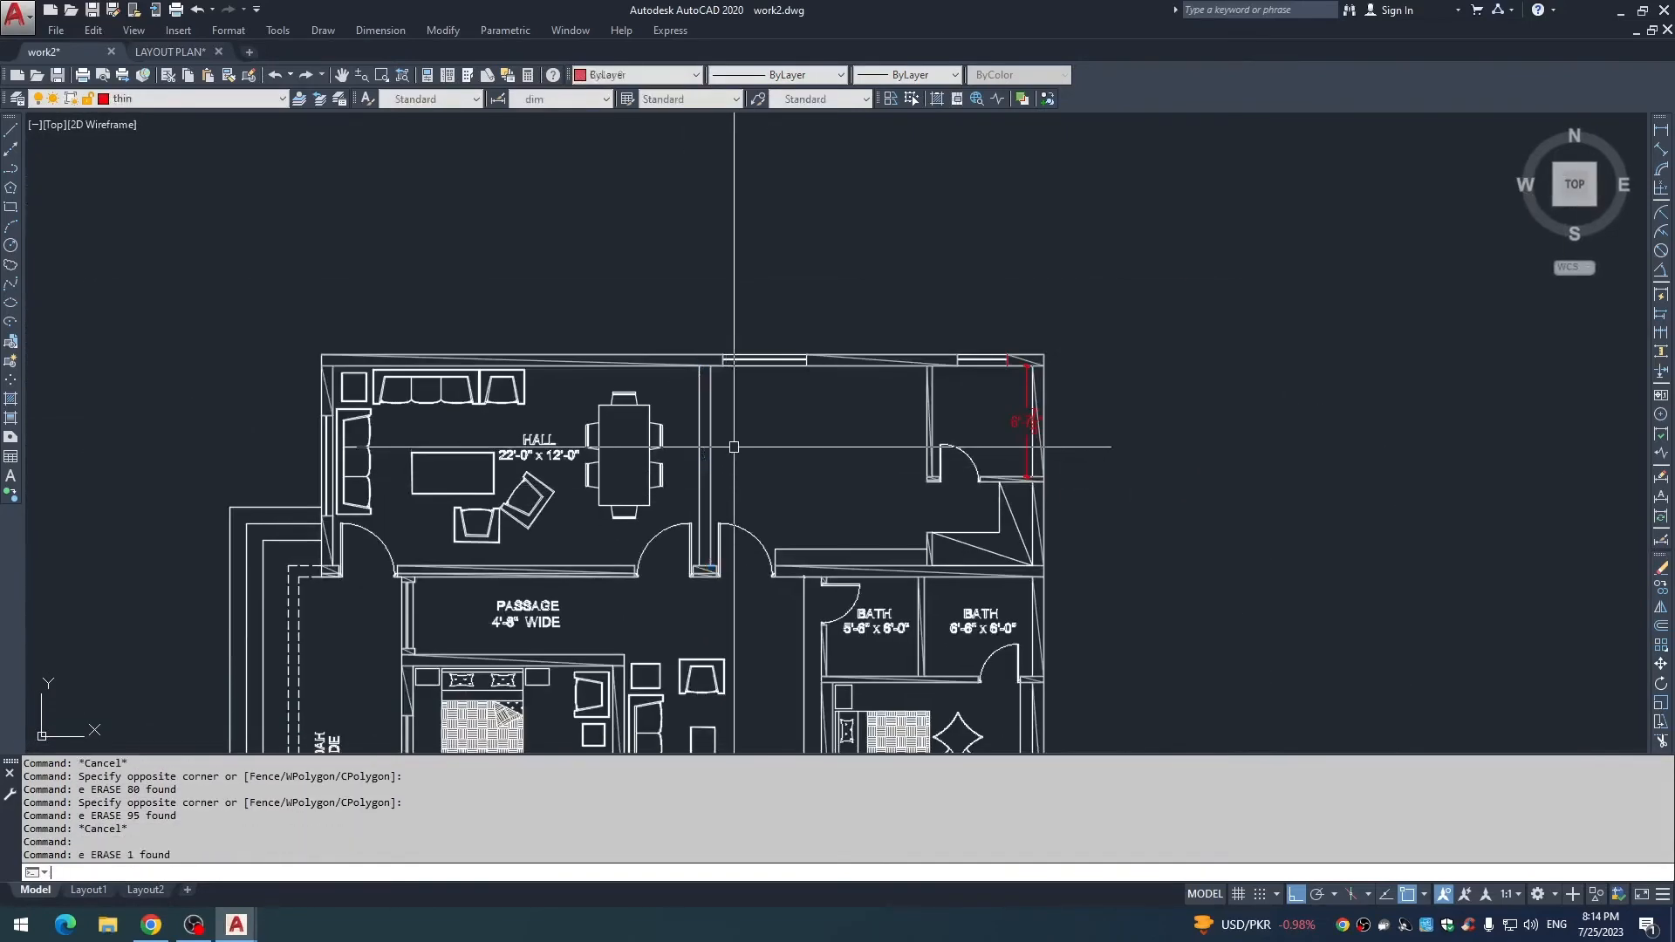
key(Escape)
scroll(380, 326, up, 4)
click(784, 419)
text(e)
scroll(737, 480, down, 4)
middle_drag(737, 480, 606, 333)
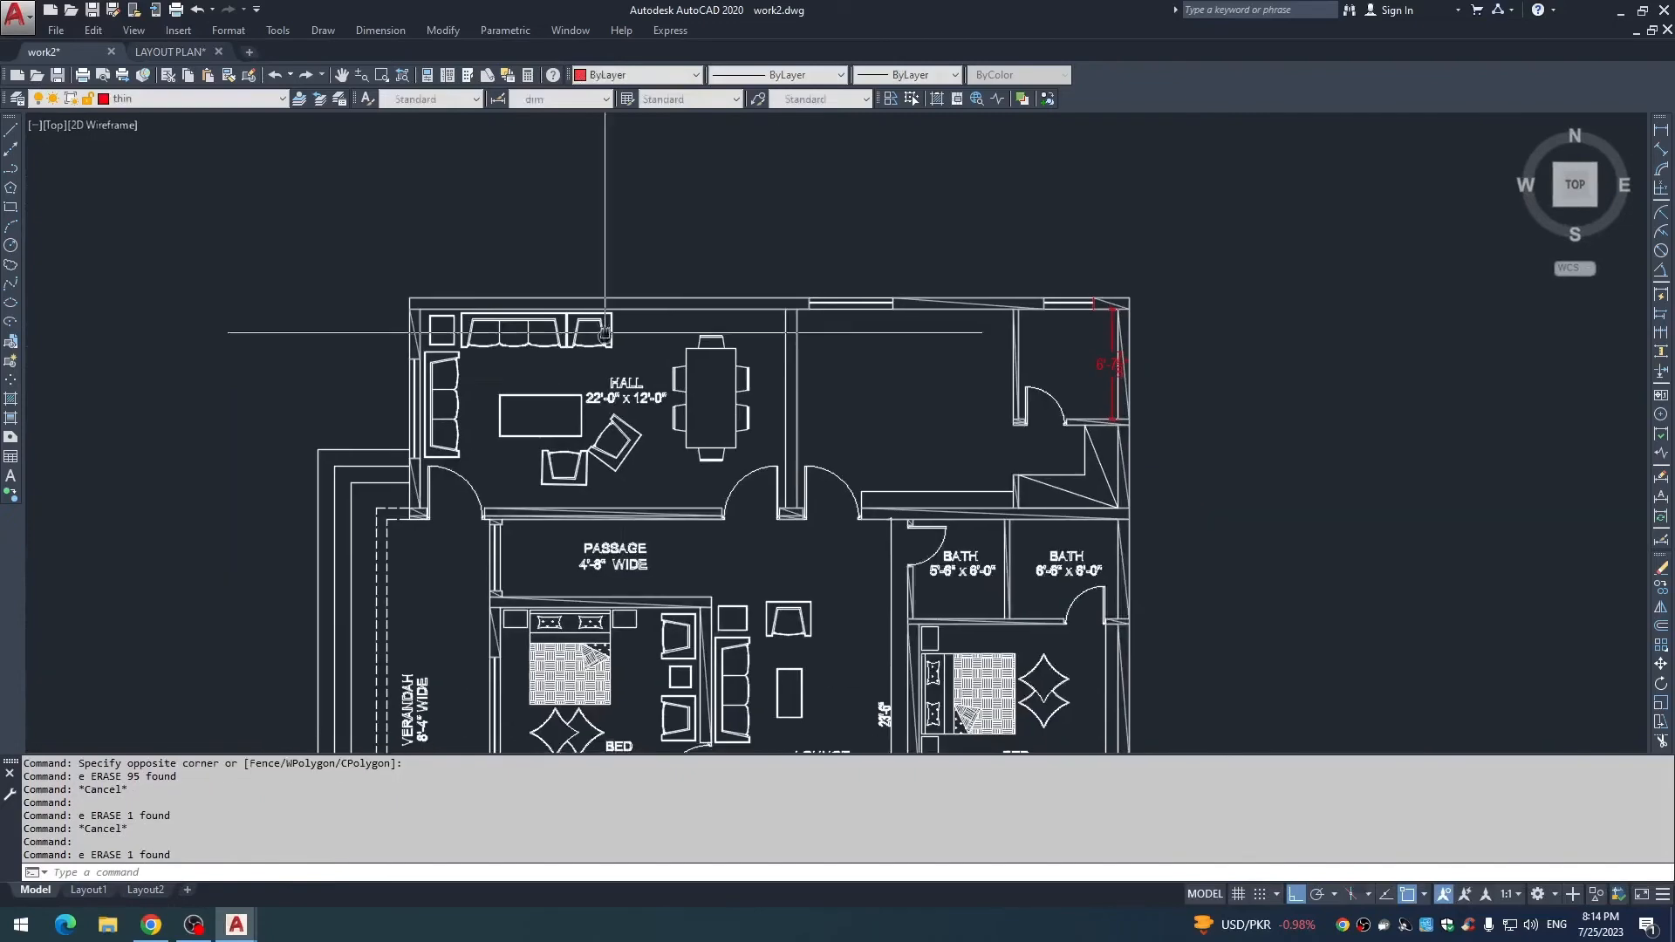
Examine the remaining furniture, labels and wall lines of the converted plan and compare it with the red wall plan beside it.
scroll(688, 417, down, 2)
middle_drag(678, 477, 649, 387)
scroll(649, 473, up, 6)
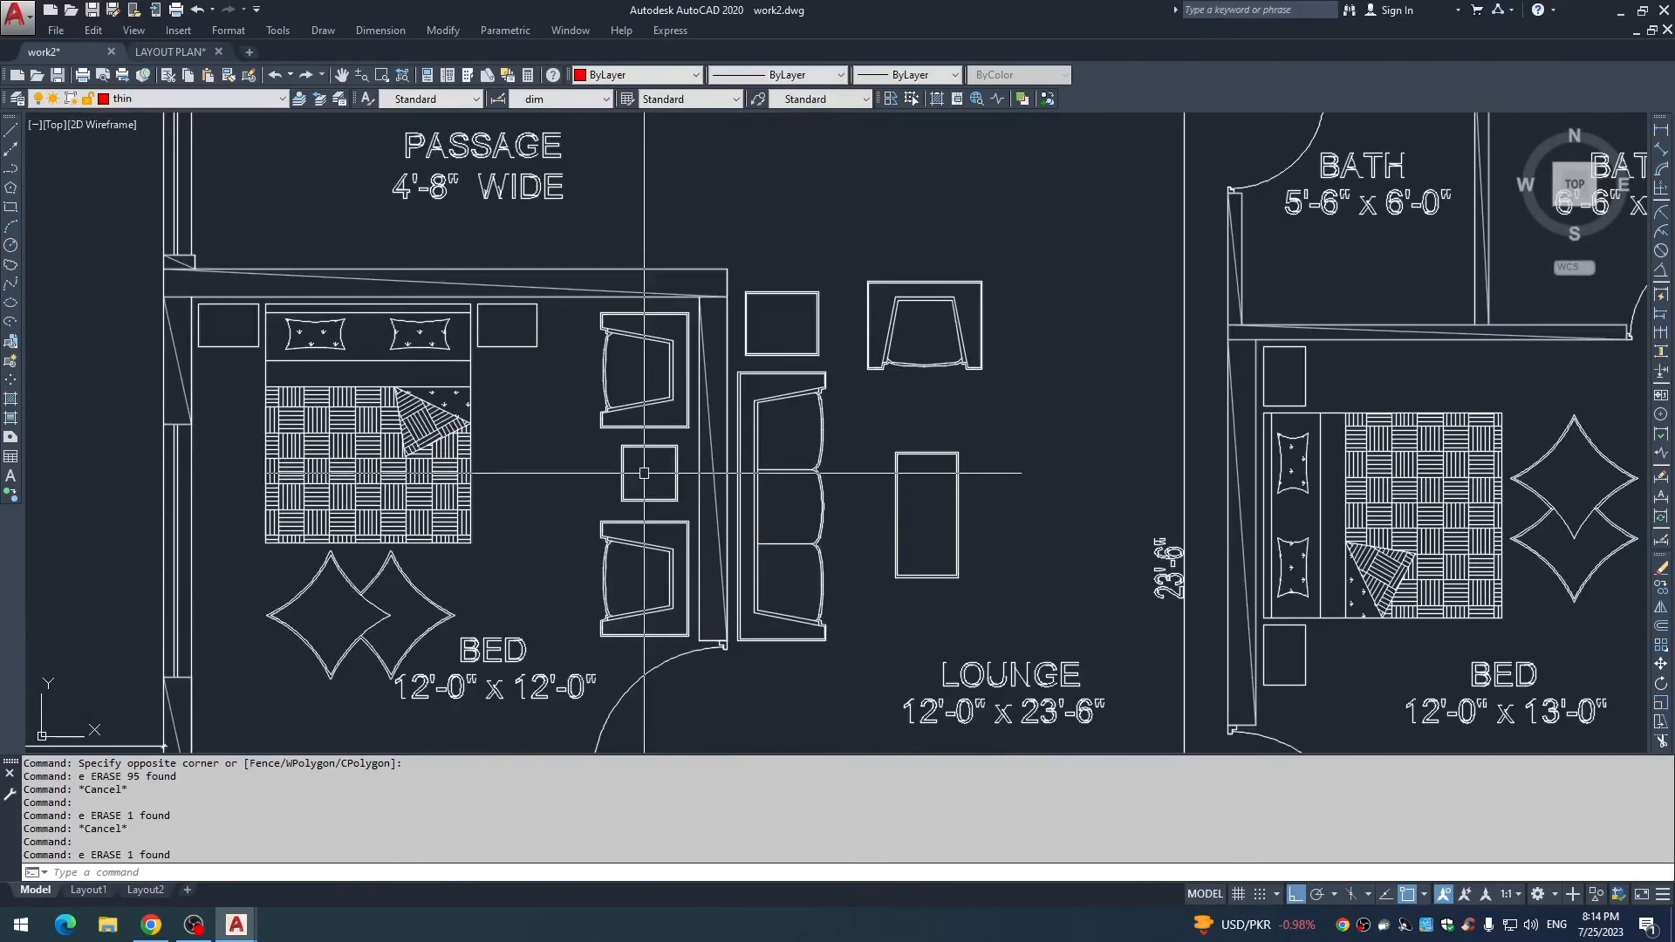
scroll(657, 470, down, 4)
middle_drag(657, 470, 629, 374)
scroll(742, 447, up, 5)
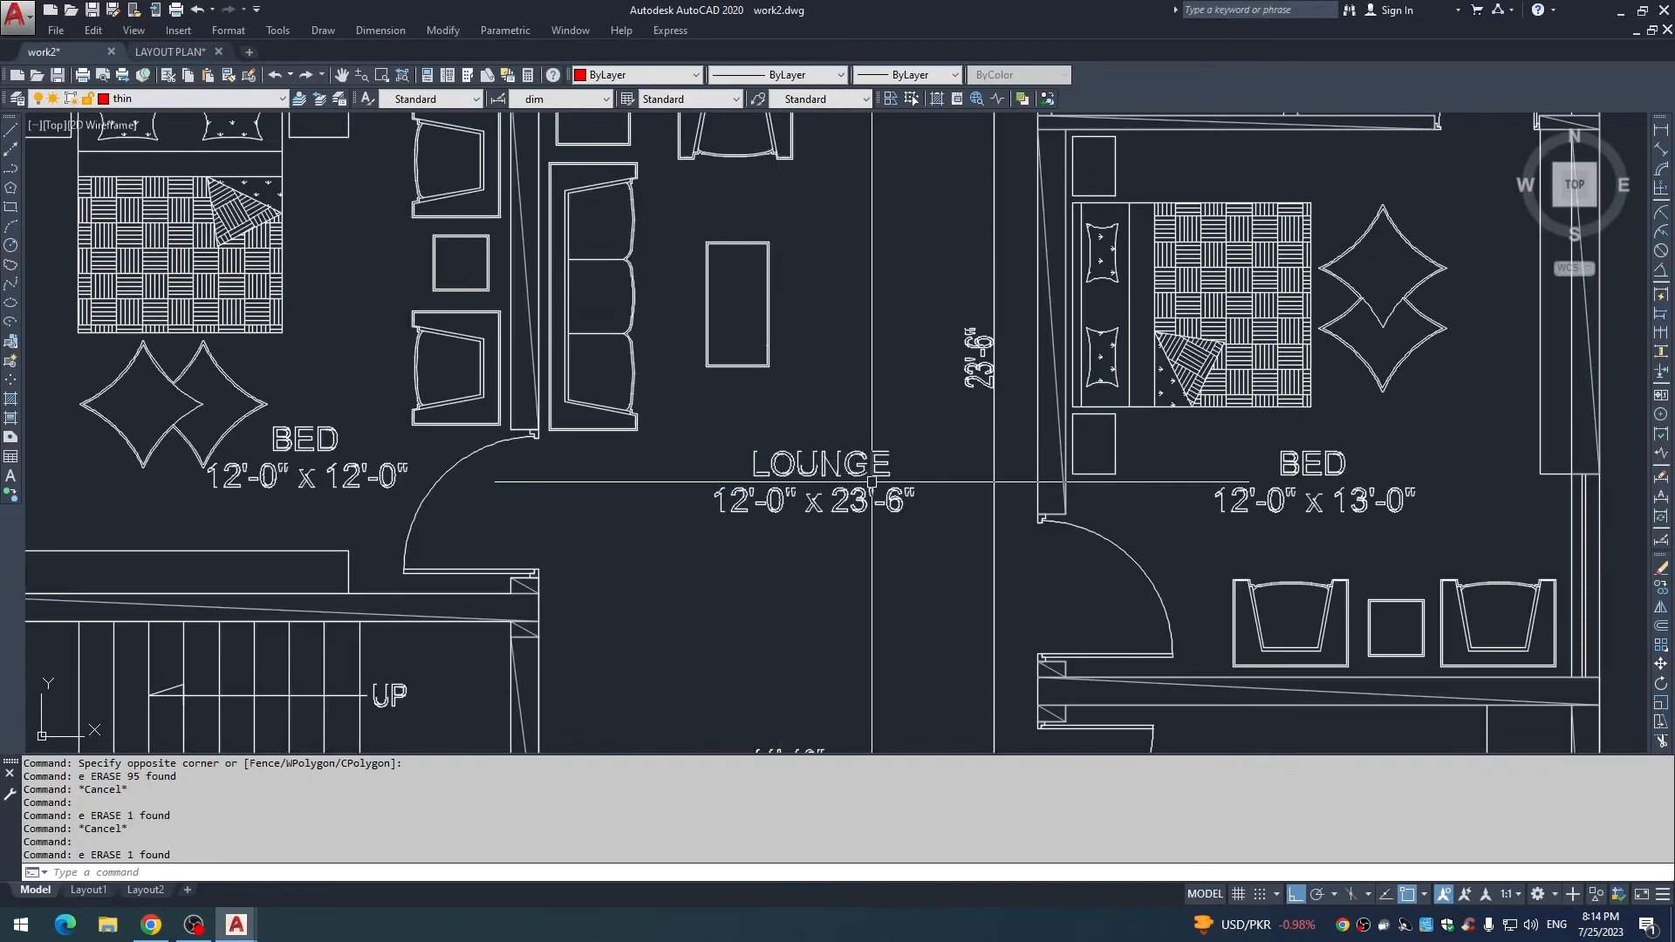
scroll(749, 480, down, 3)
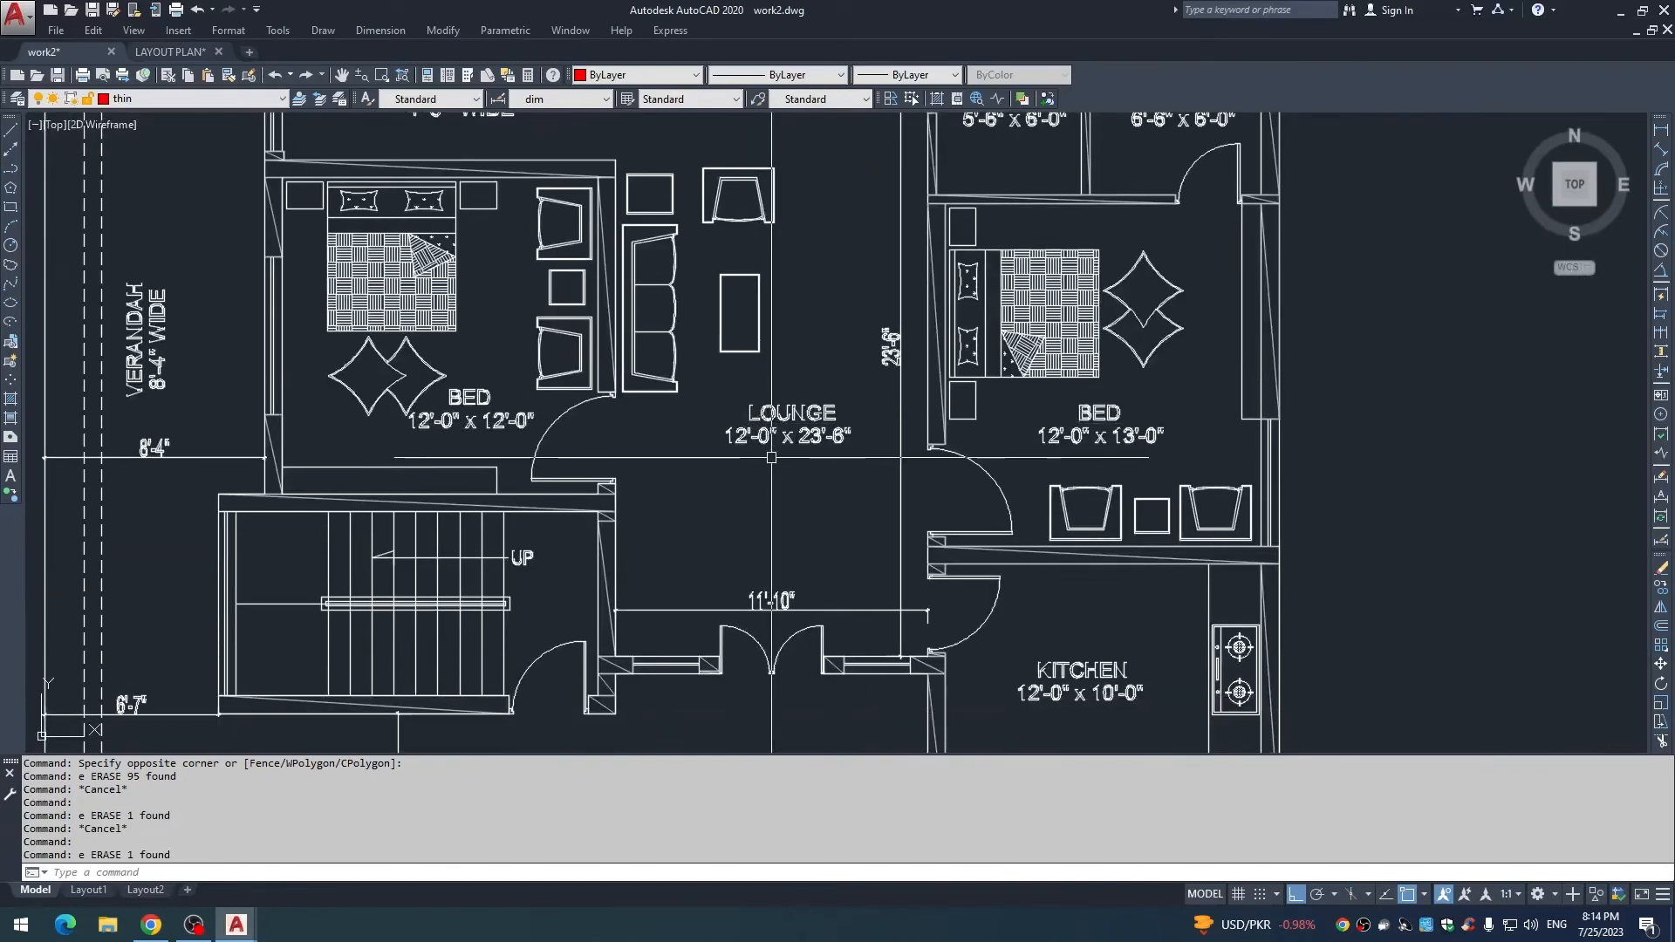
scroll(851, 467, down, 4)
scroll(796, 506, up, 12)
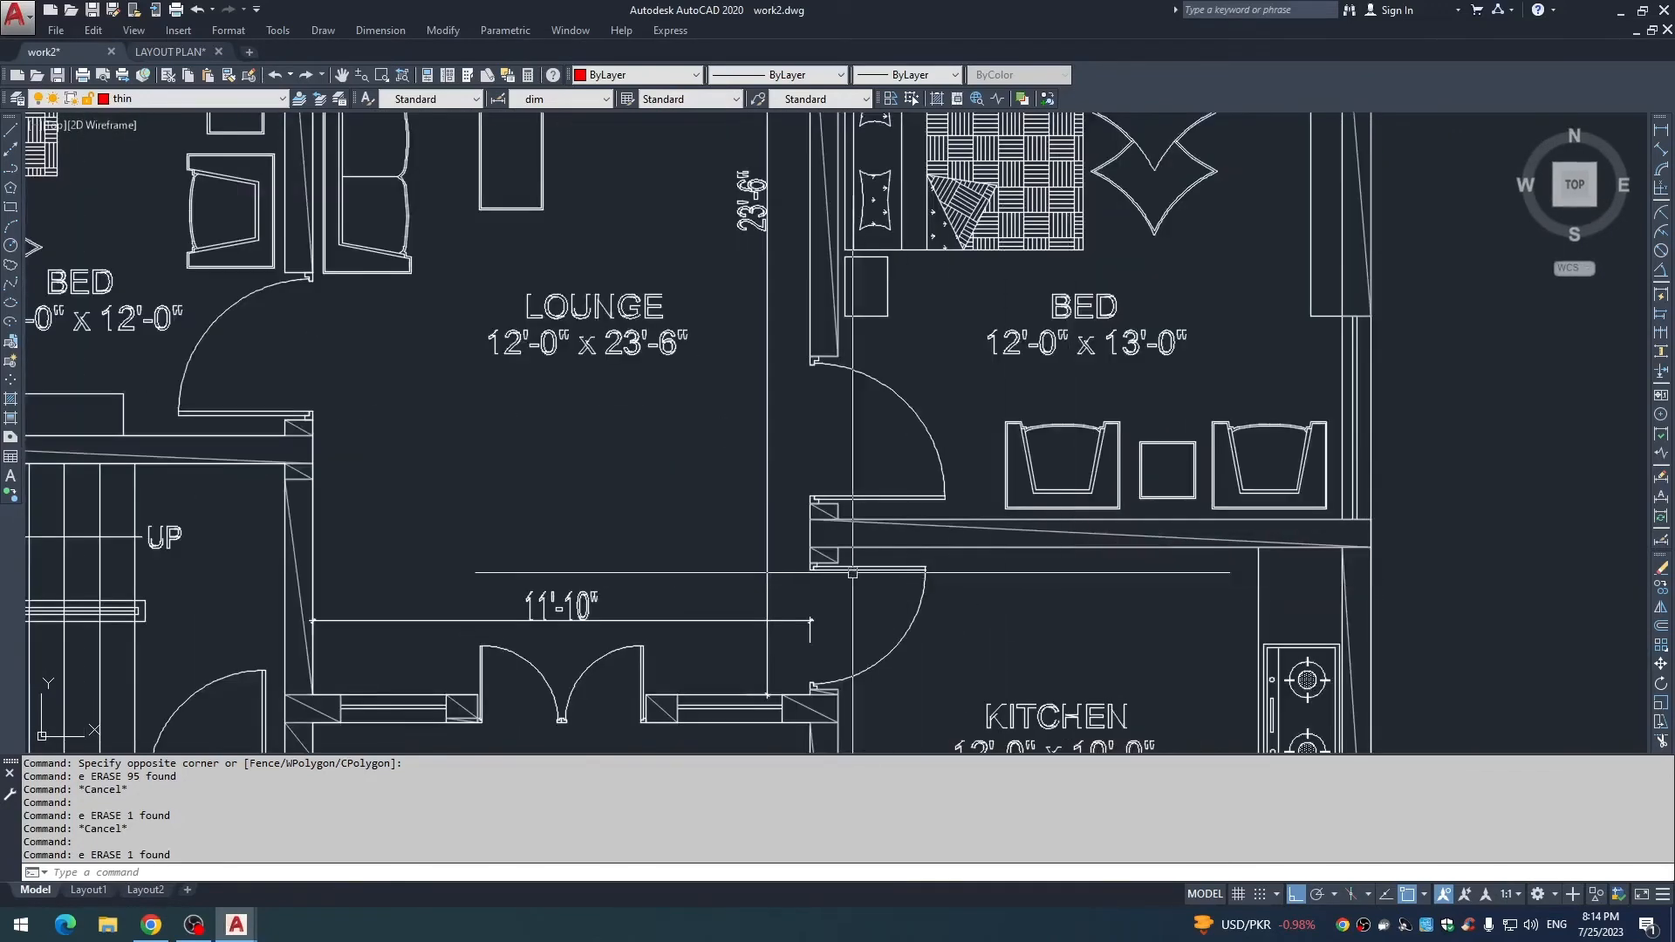
scroll(796, 506, down, 7)
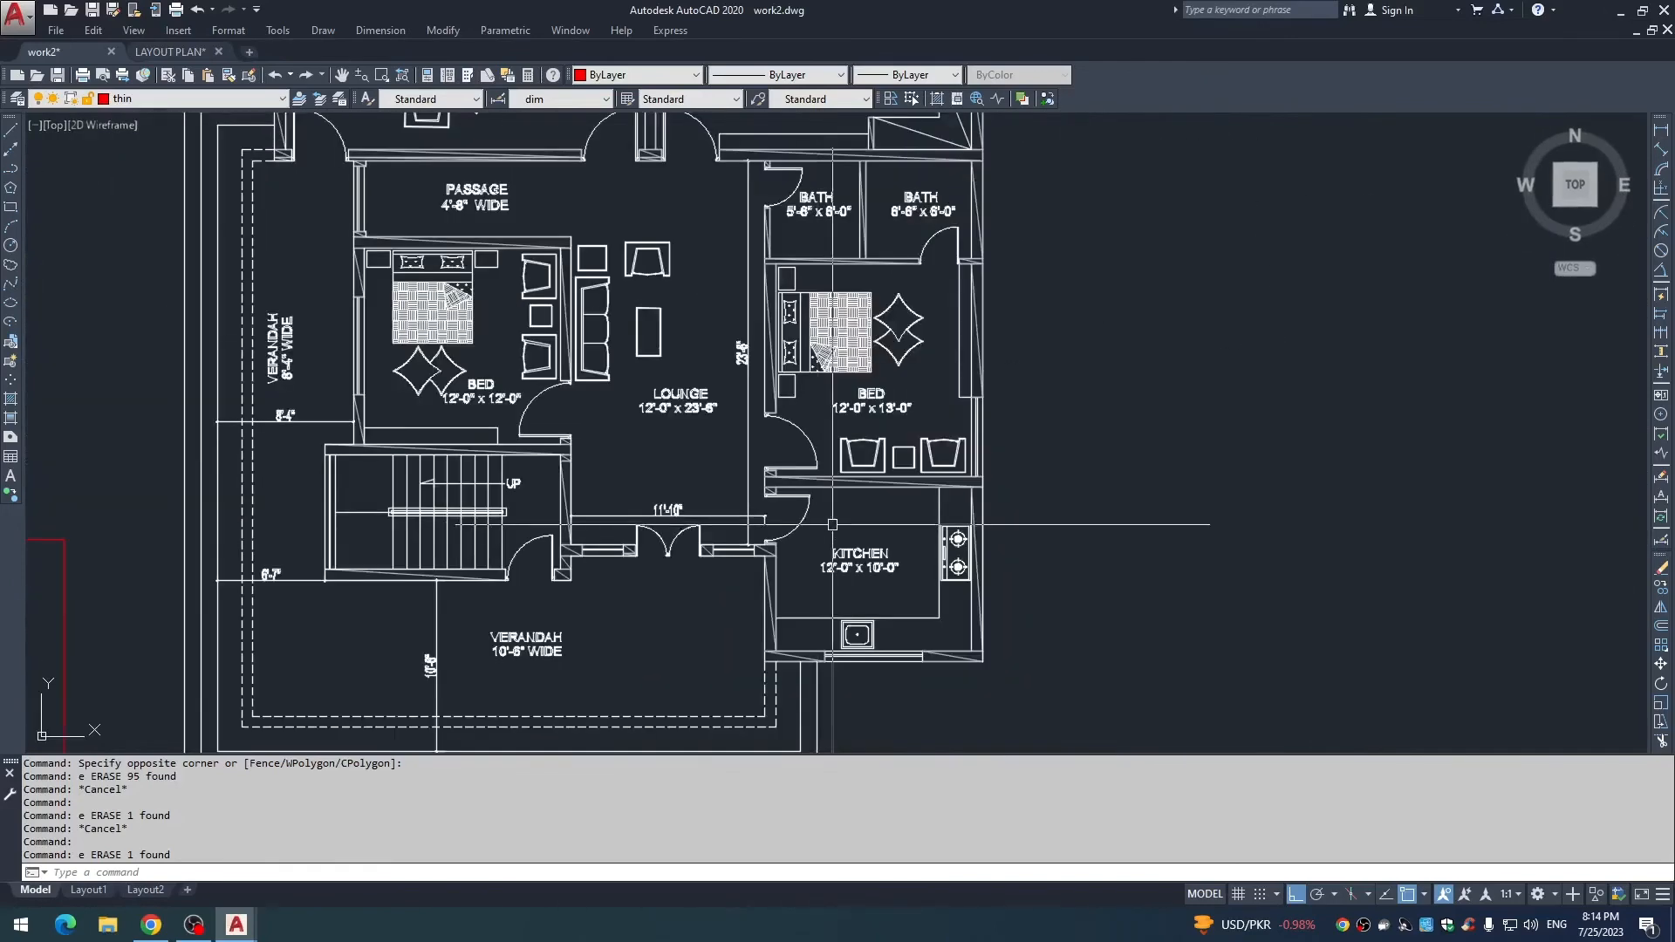
scroll(610, 478, down, 6)
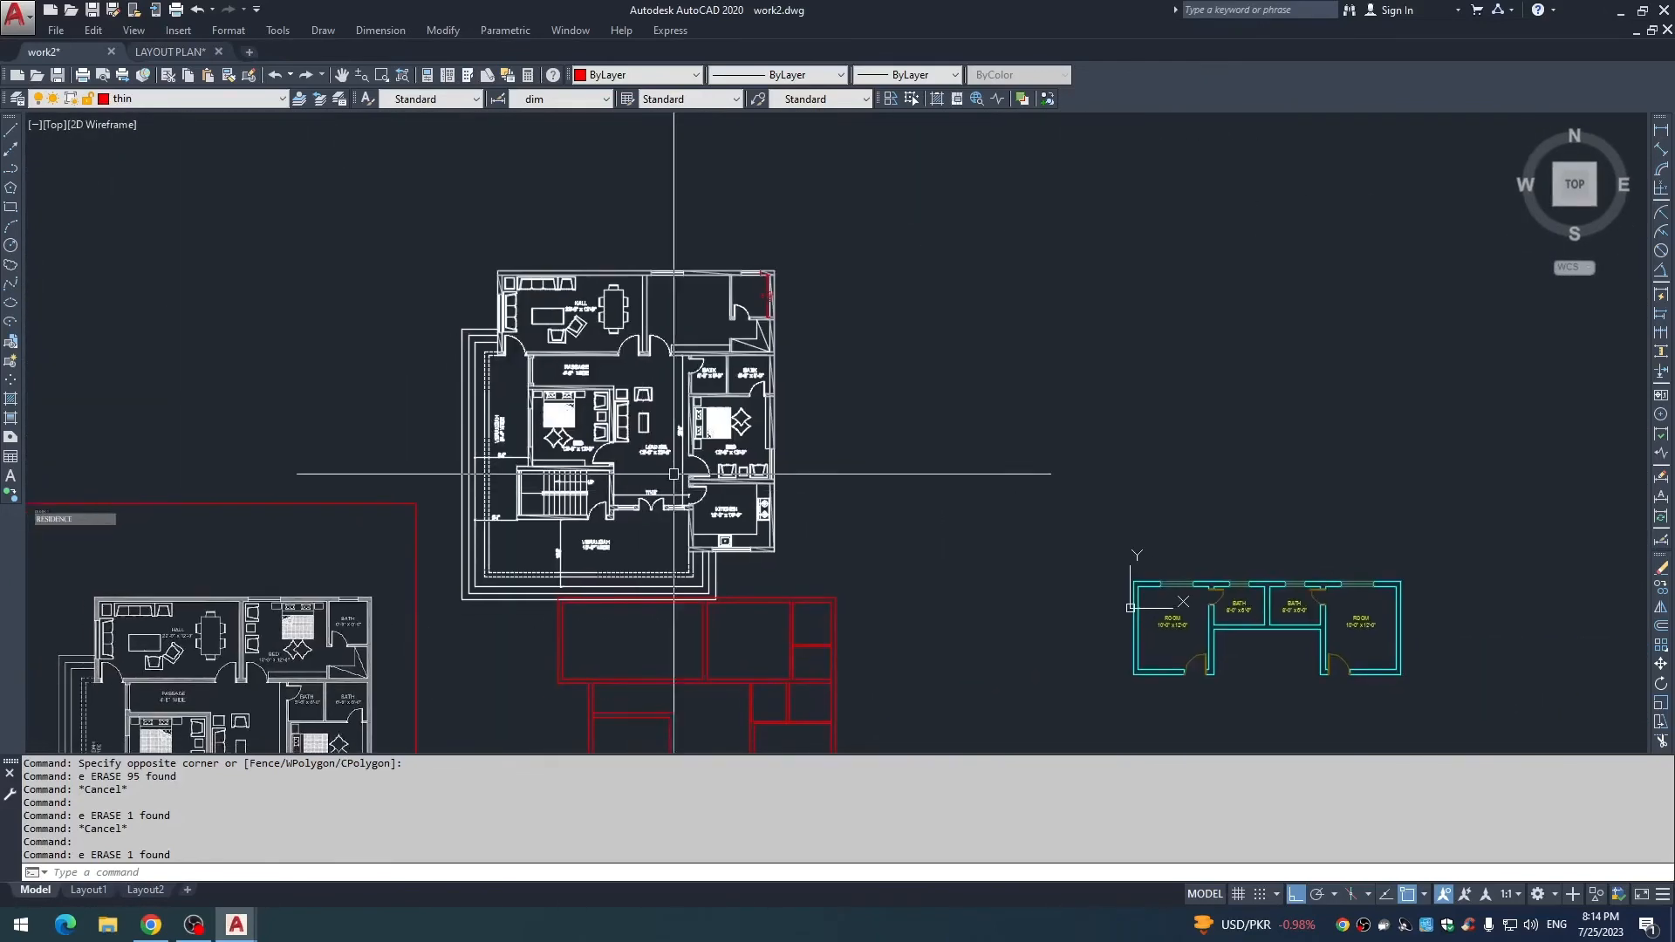
scroll(723, 565, up, 2)
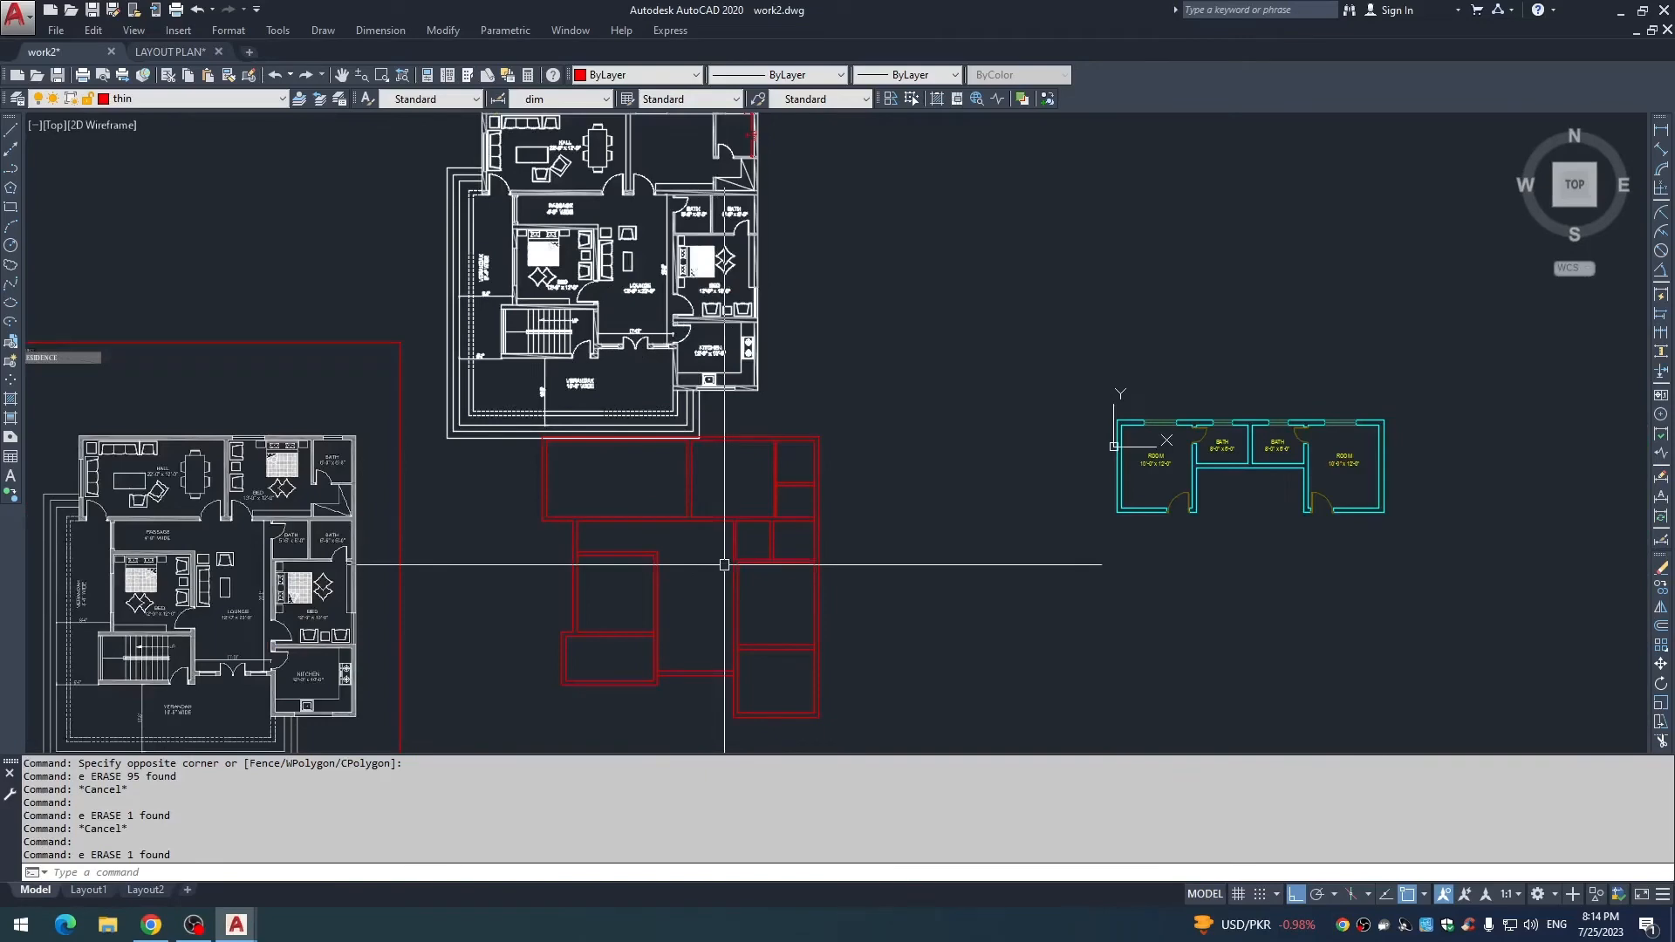
scroll(725, 565, down, 4)
scroll(689, 534, up, 4)
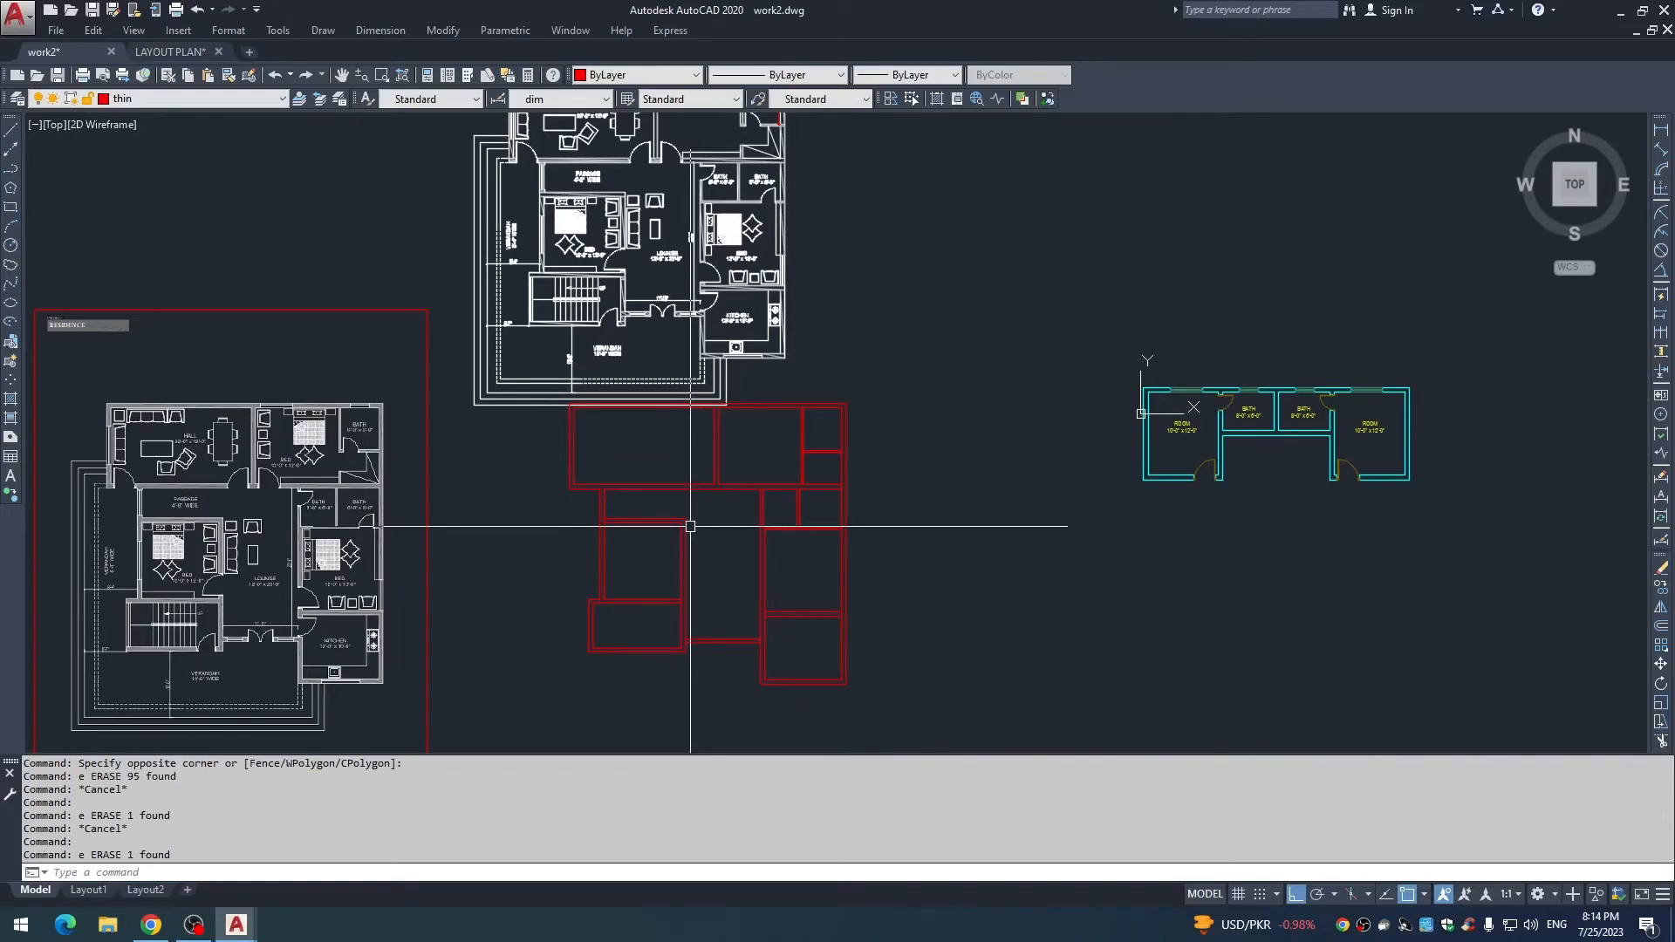
scroll(690, 526, down, 3)
scroll(650, 357, up, 5)
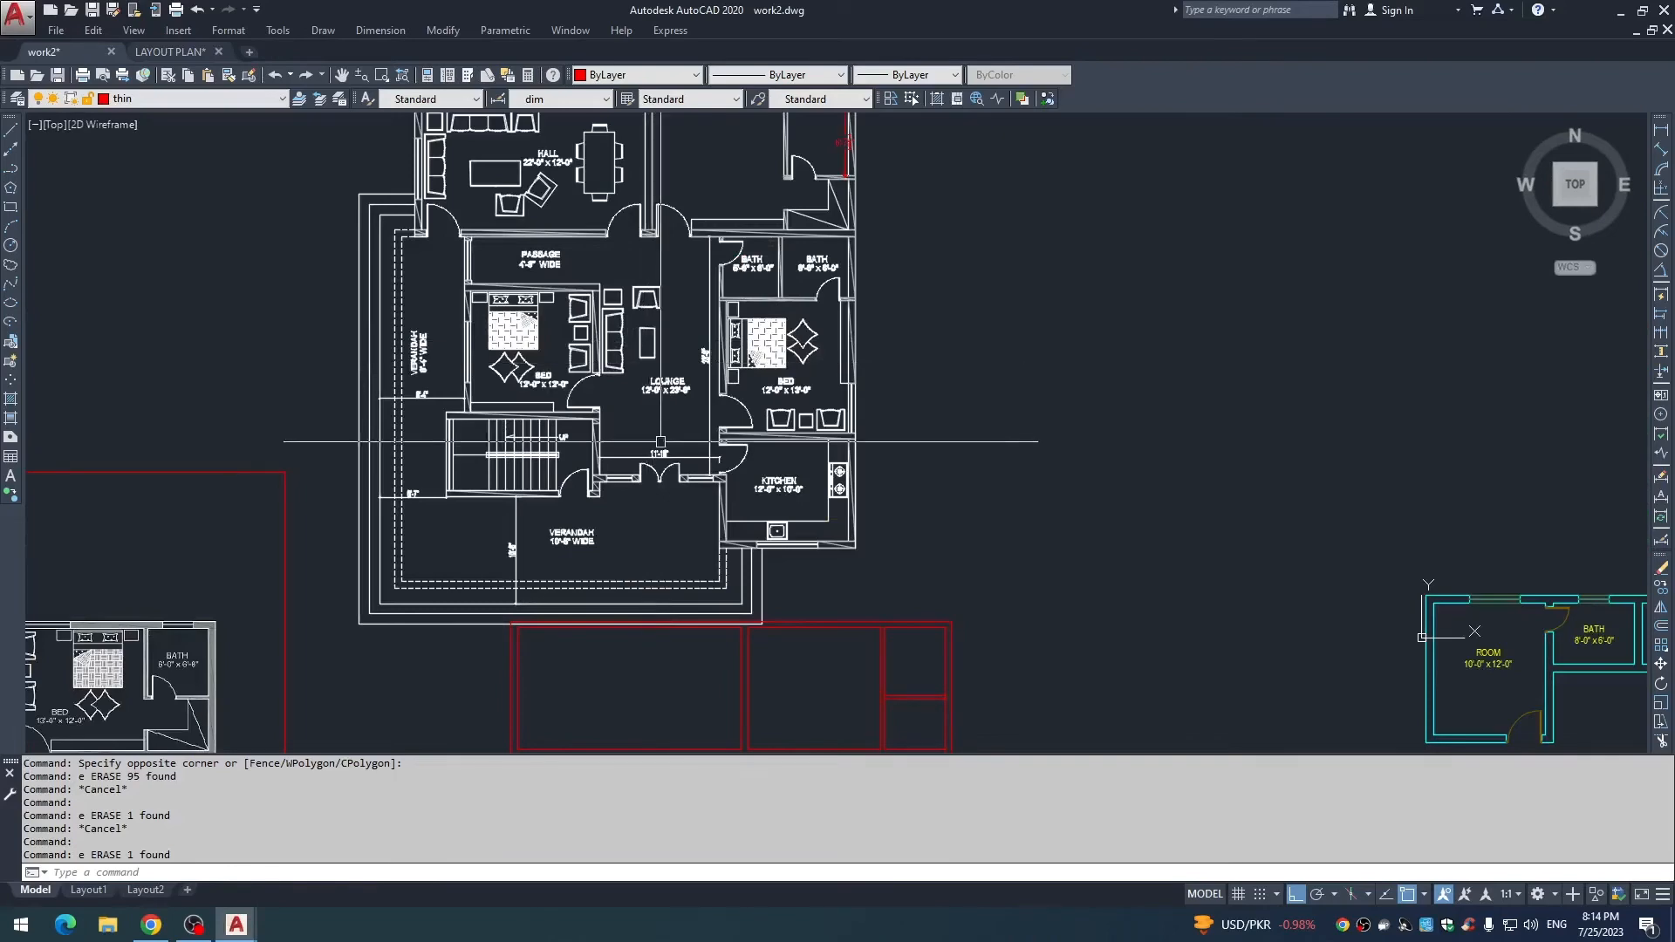
scroll(741, 357, up, 6)
scroll(803, 427, down, 2)
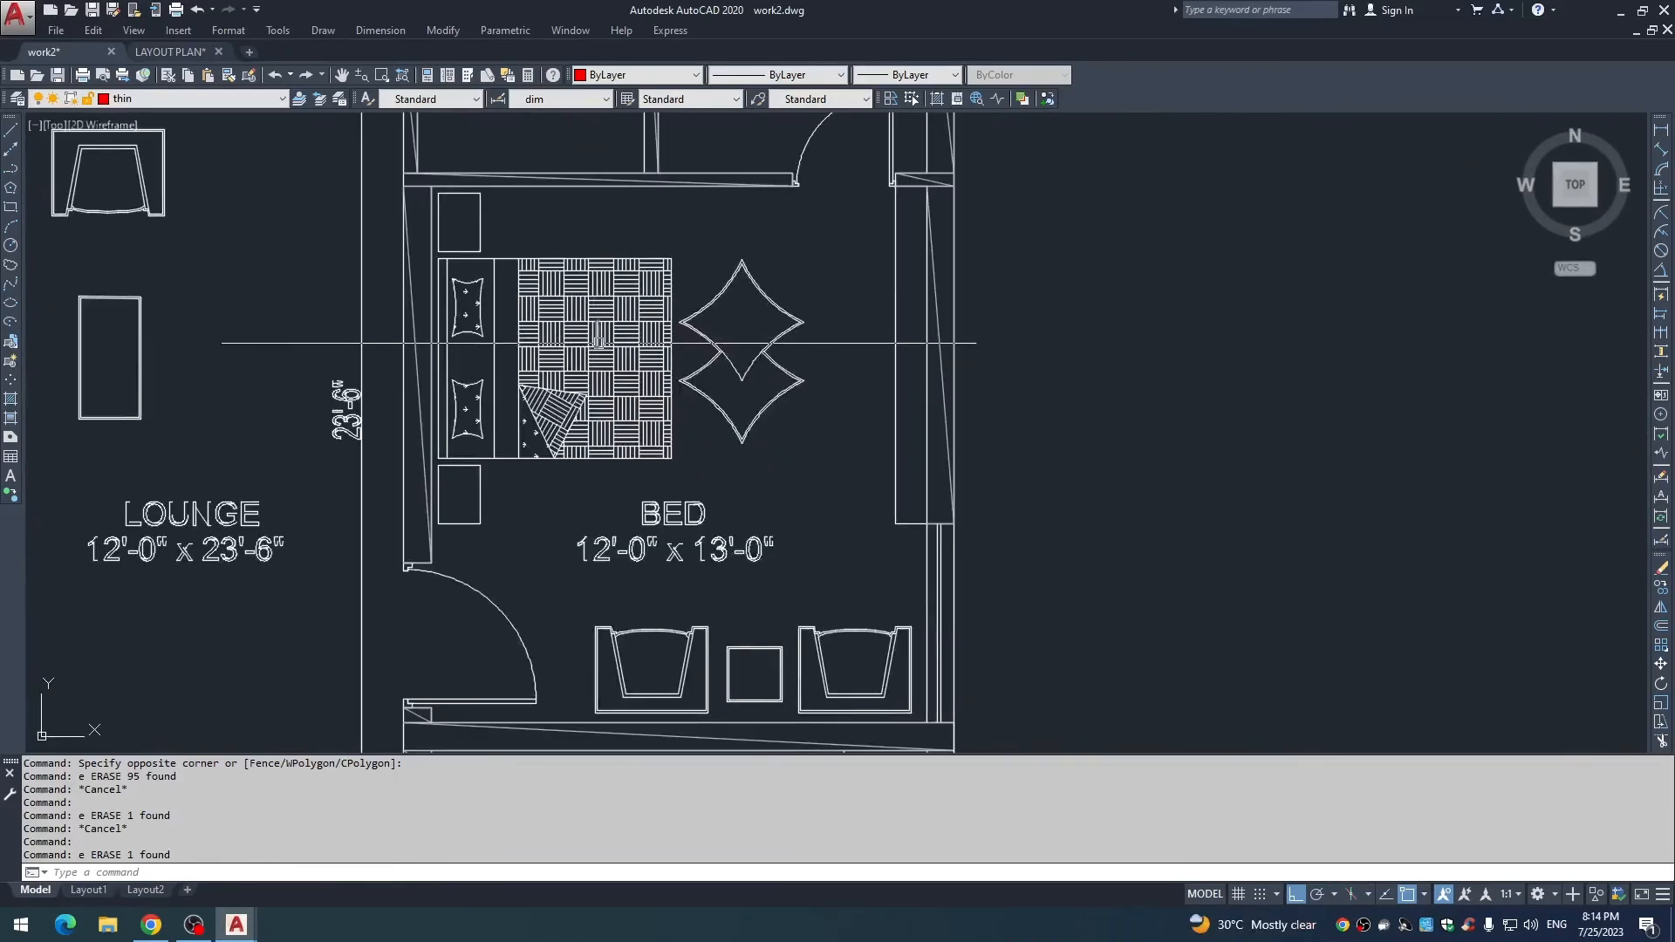
Inspect how the converted linework is split into separate pieces at the door of the 6'-6" x 6'-0" bath.
middle_drag(655, 353, 628, 451)
scroll(498, 285, up, 2)
middle_drag(479, 326, 490, 376)
scroll(950, 306, up, 4)
scroll(863, 387, down, 2)
middle_drag(864, 390, 608, 421)
key(Escape)
click(907, 150)
click(854, 188)
key(Escape)
scroll(741, 288, down, 2)
middle_drag(731, 281, 698, 392)
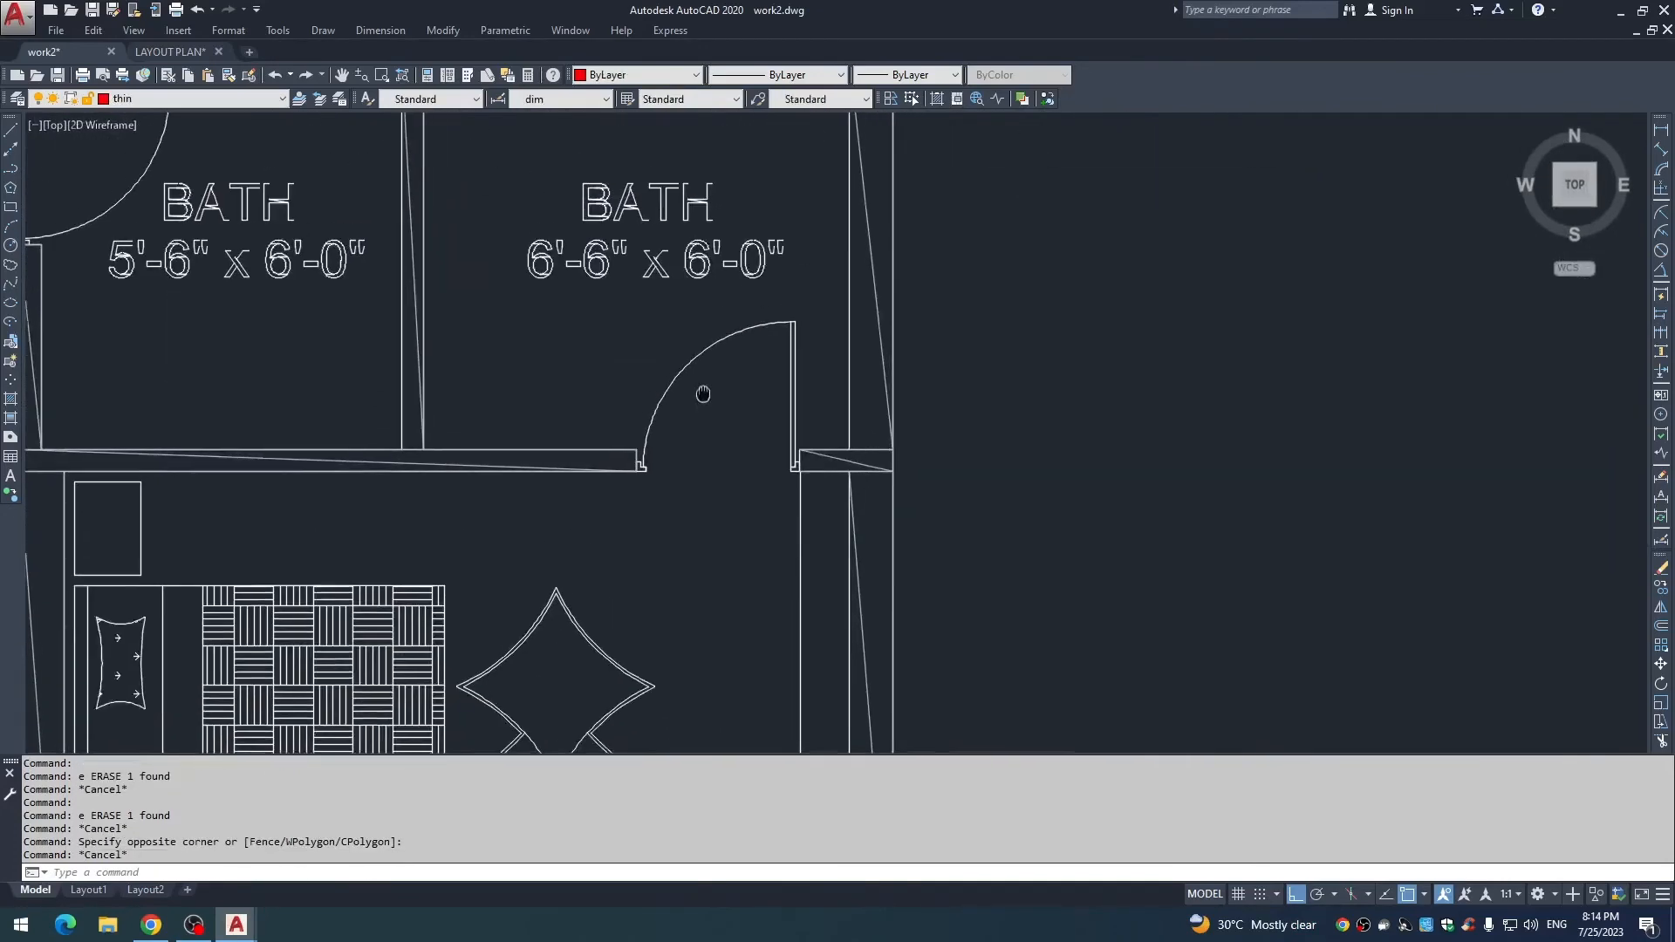
scroll(690, 339, up, 2)
click(754, 377)
click(698, 333)
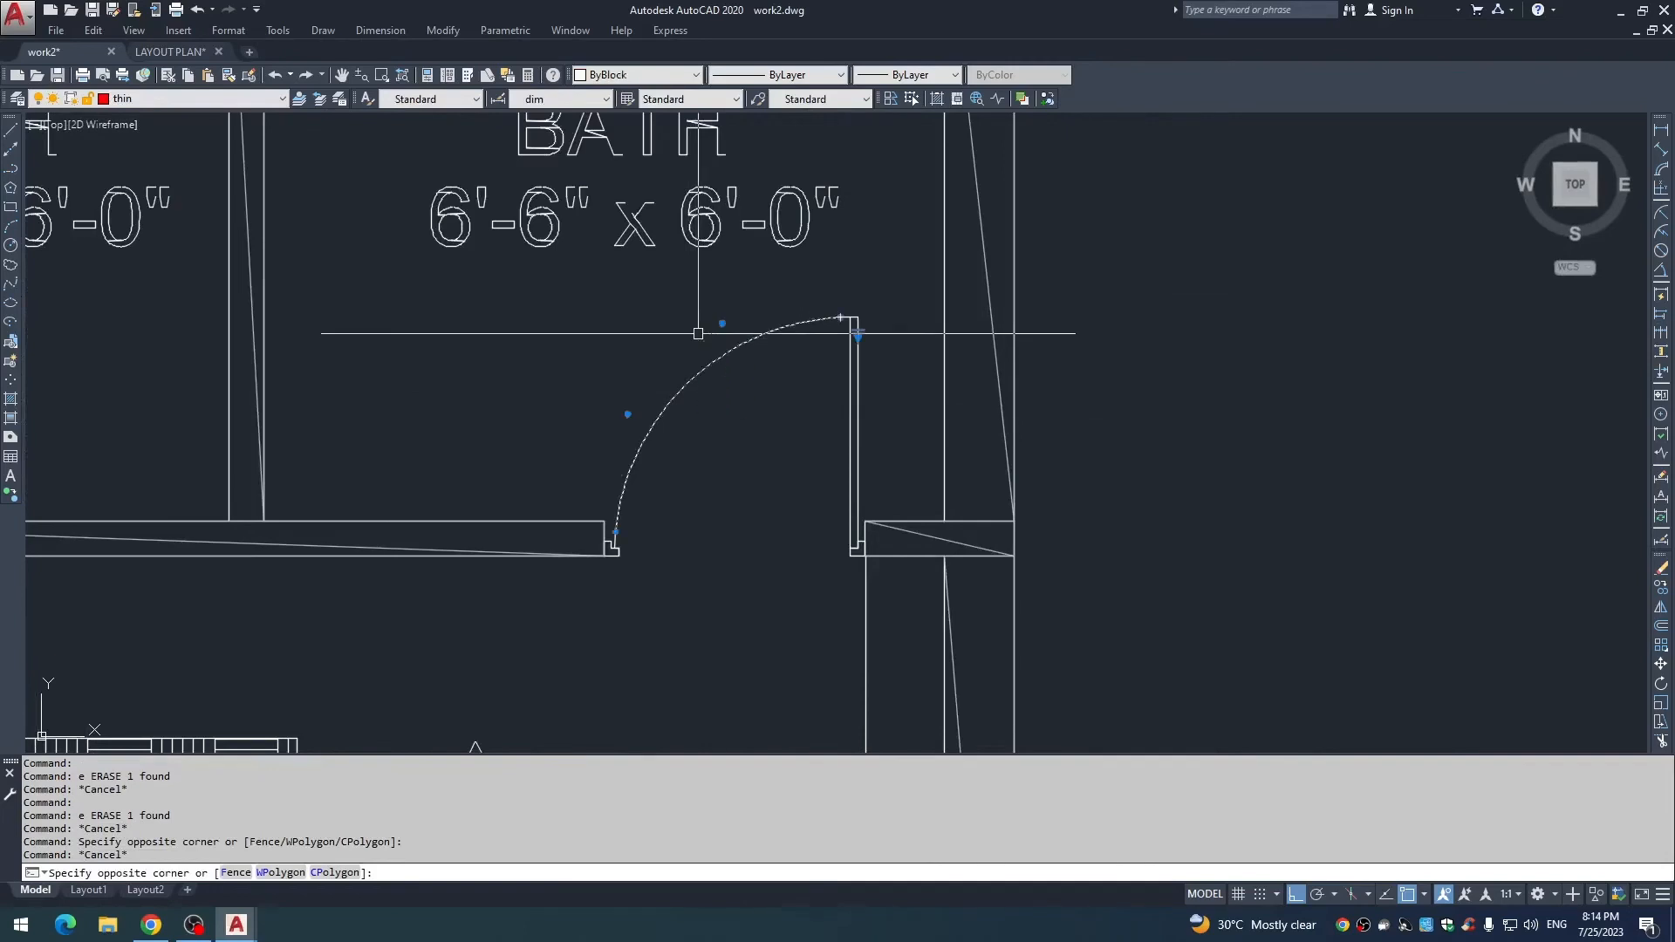
click(783, 392)
click(900, 412)
click(900, 412)
click(790, 461)
middle_drag(858, 480, 667, 323)
scroll(742, 427, up, 6)
scroll(780, 367, up, 6)
scroll(742, 371, down, 4)
click(714, 416)
click(692, 445)
click(695, 439)
key(Escape)
In the red wall plan, offset both faces of the wall between the two large northern rooms 4.5 inches into each room.
scroll(676, 387, down, 12)
scroll(675, 358, down, 10)
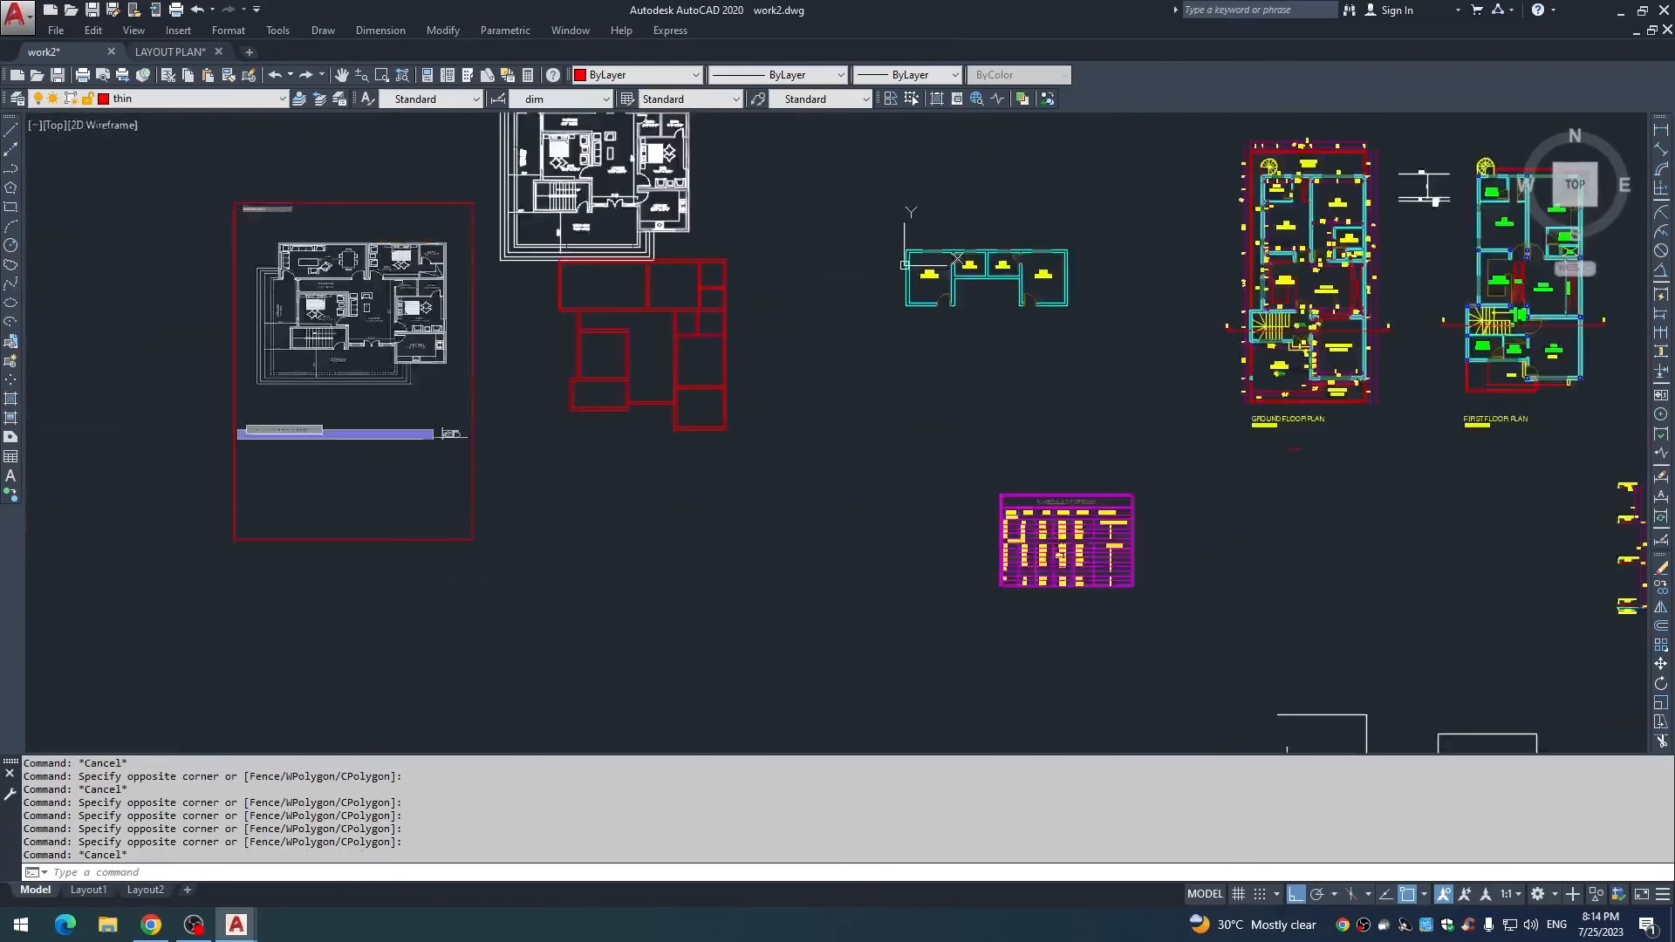
scroll(667, 322, up, 6)
scroll(713, 472, down, 4)
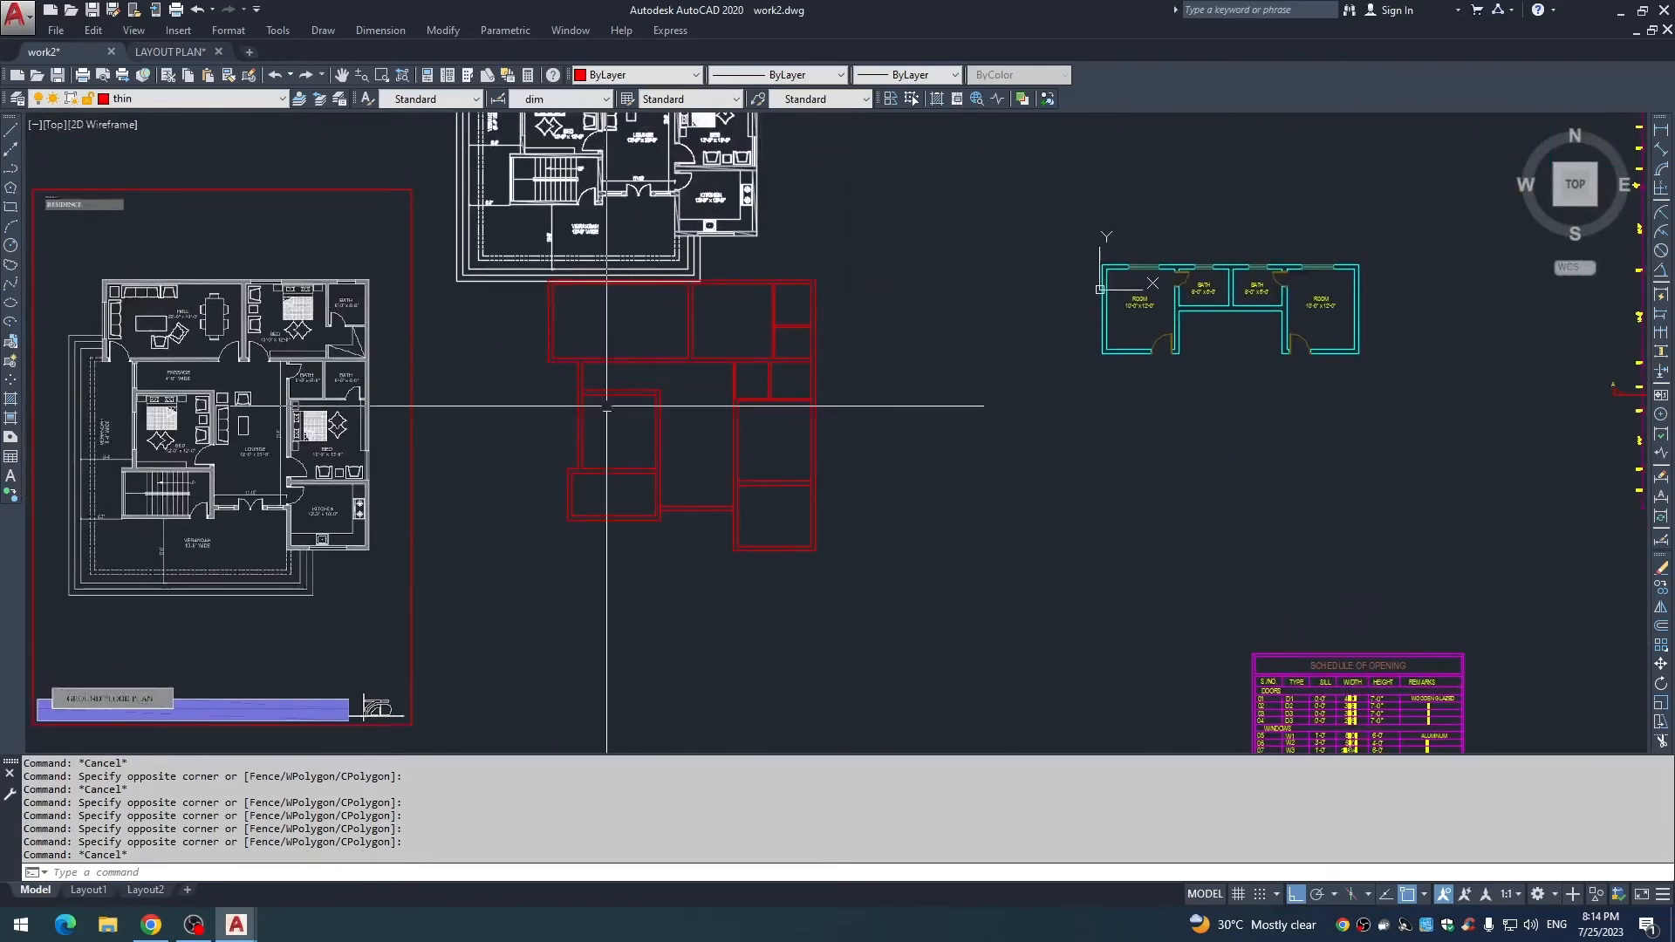
scroll(628, 315, up, 5)
scroll(695, 363, down, 3)
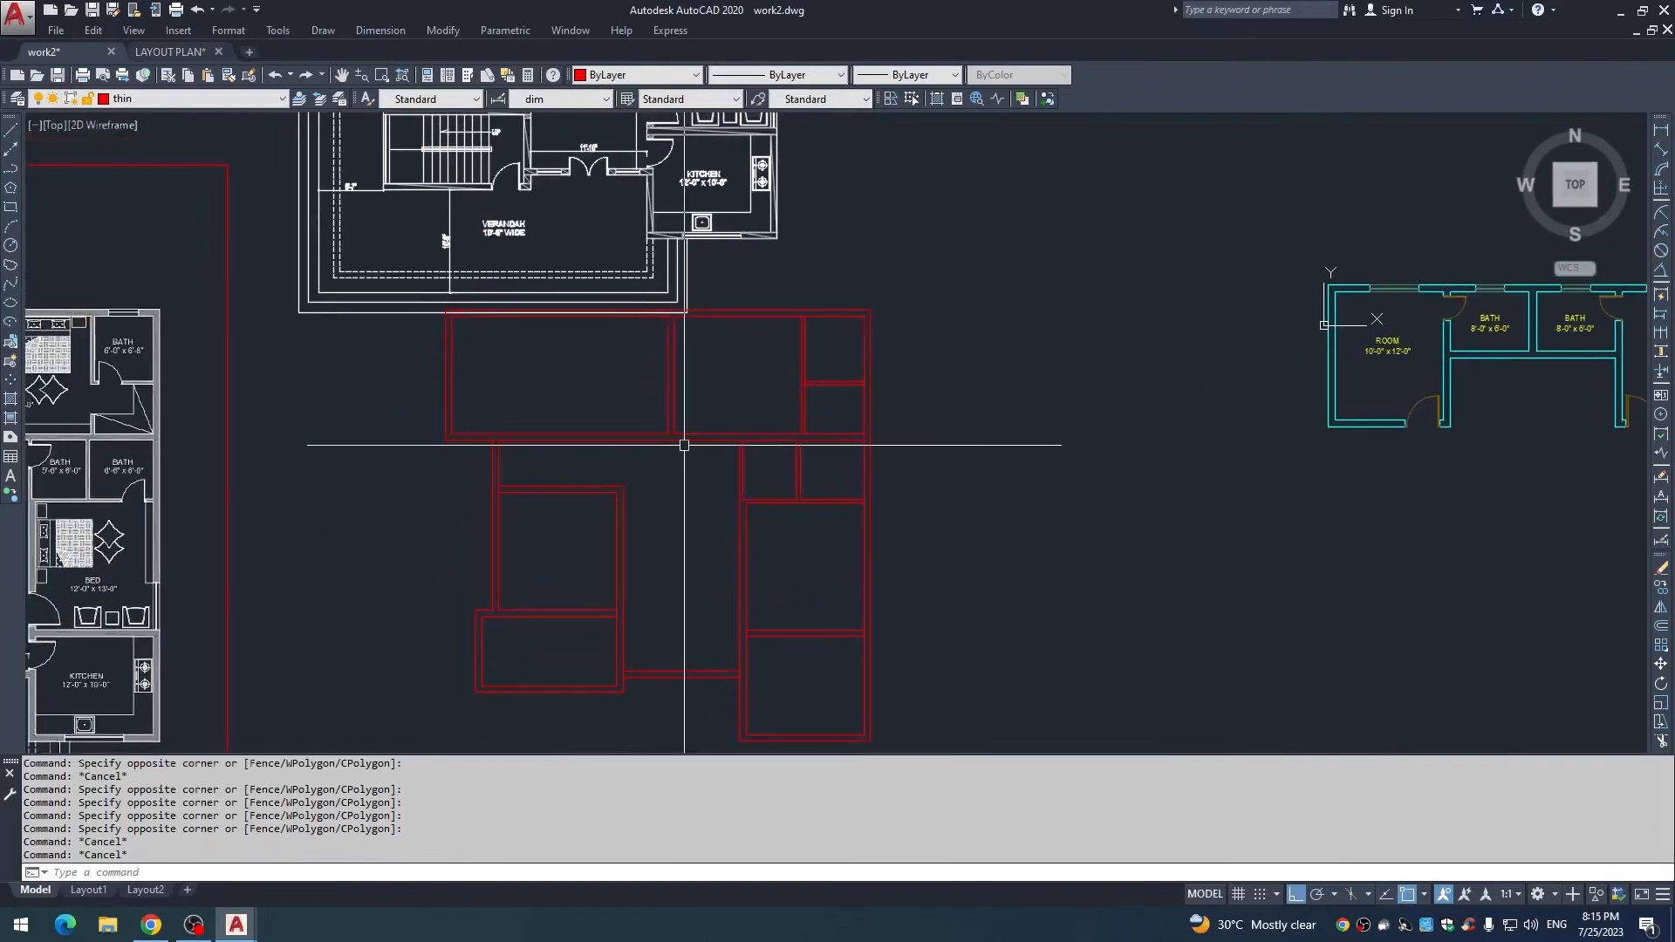
key(Escape)
key(Escape)
text(o)
key(Return)
text(4.5)
key(Return)
scroll(686, 413, up, 2)
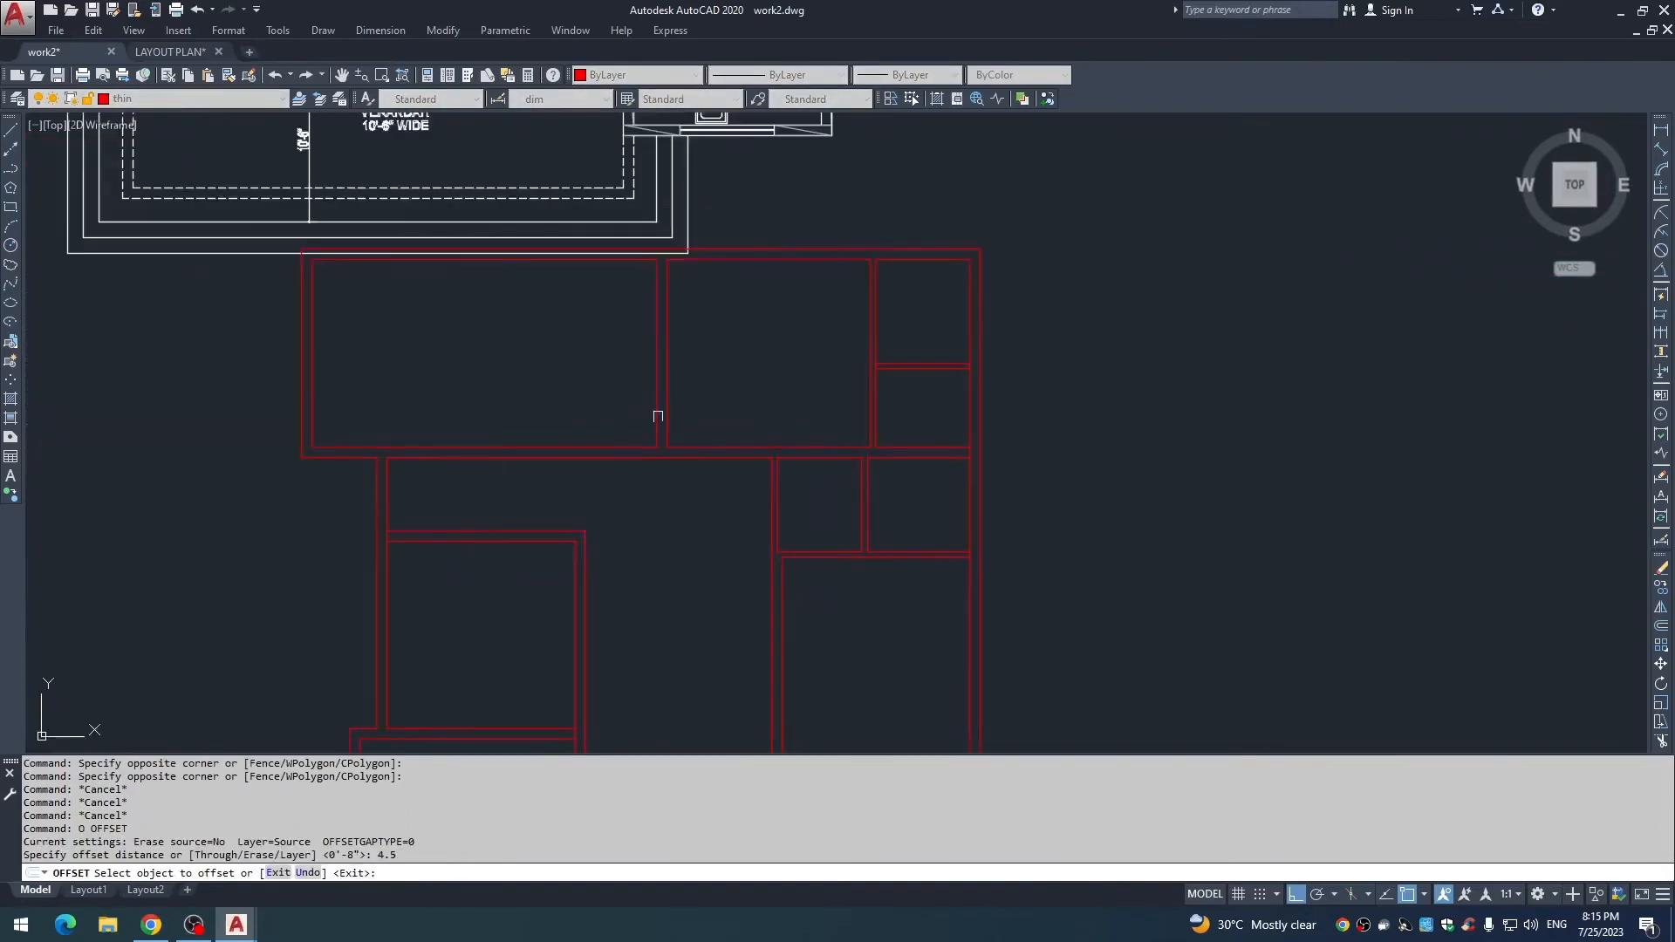
click(667, 421)
click(706, 427)
click(657, 435)
click(613, 435)
key(space)
Offset the two new vertical lines a further 42 inches into their rooms to mark the door widths.
key(space)
text(42)
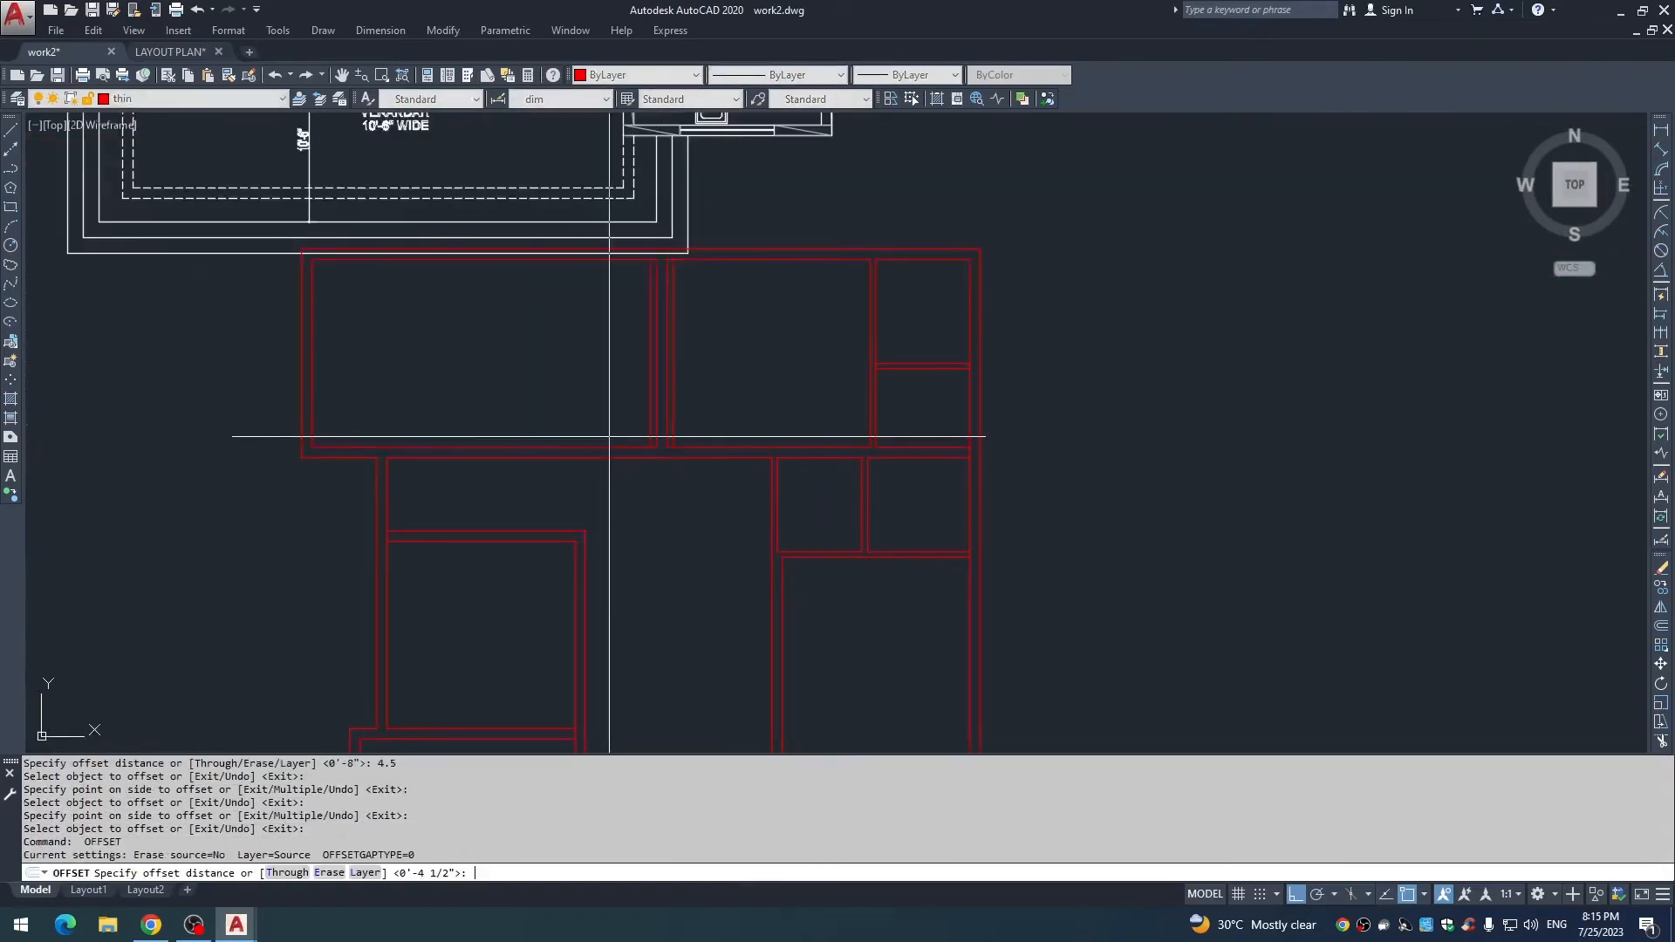
key(space)
scroll(712, 409, up, 2)
click(656, 435)
click(673, 449)
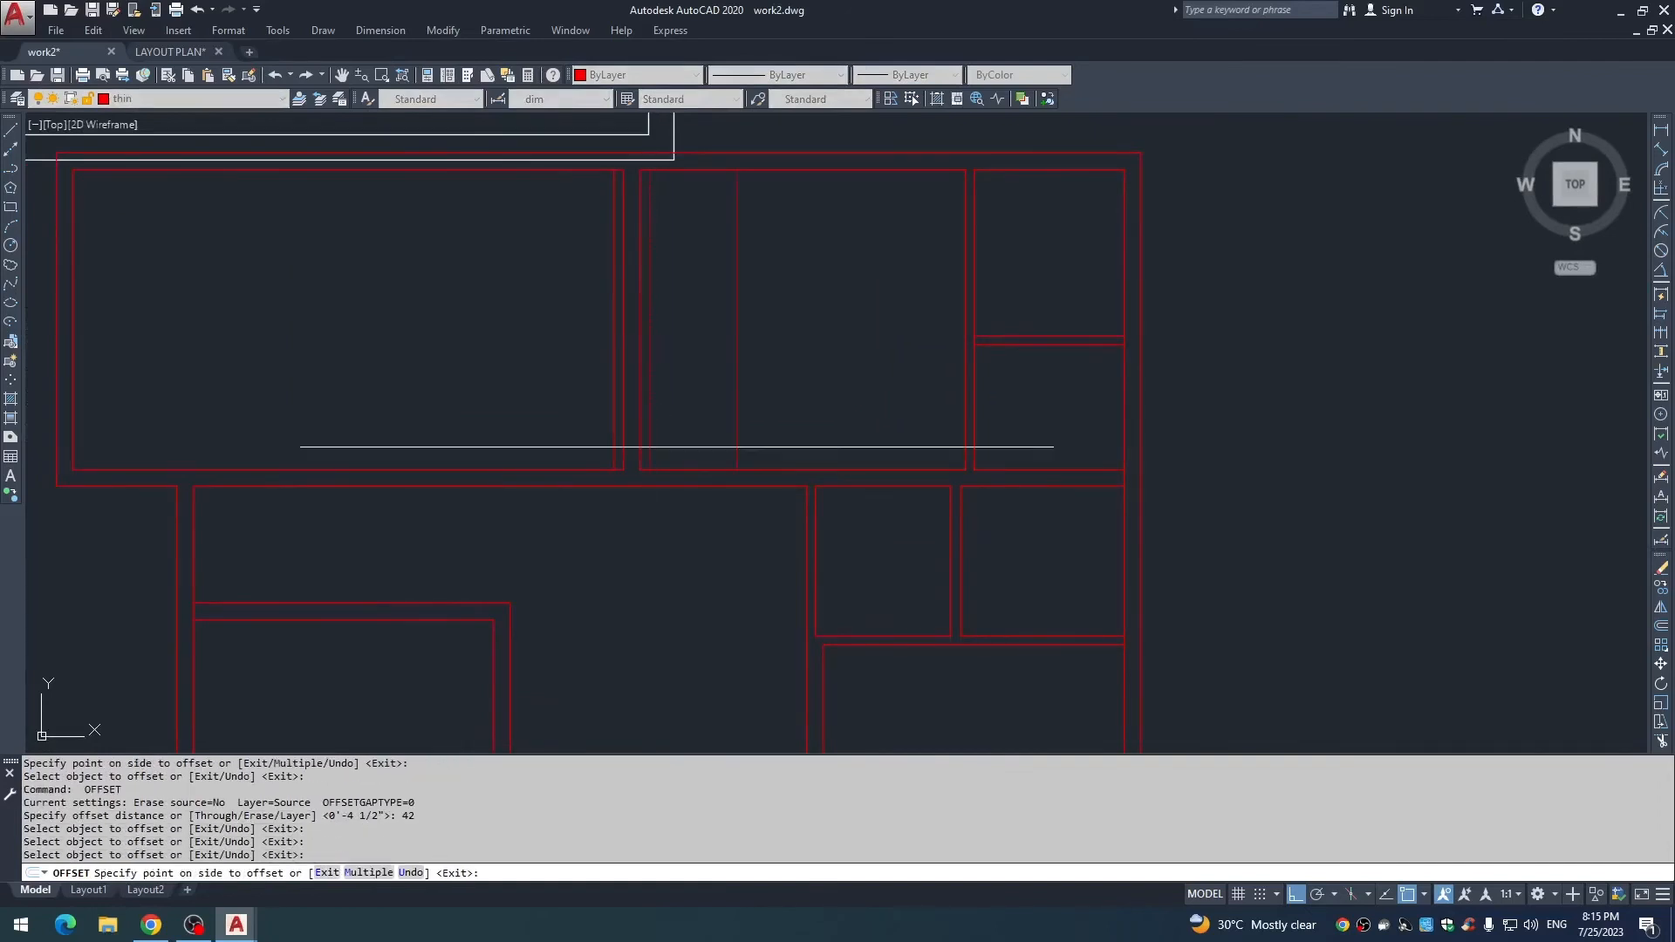
click(611, 437)
click(605, 459)
key(Escape)
Extend the four door jamb lines through the rooms' south wall to its outer face.
text(ex)
key(space)
click(606, 487)
key(space)
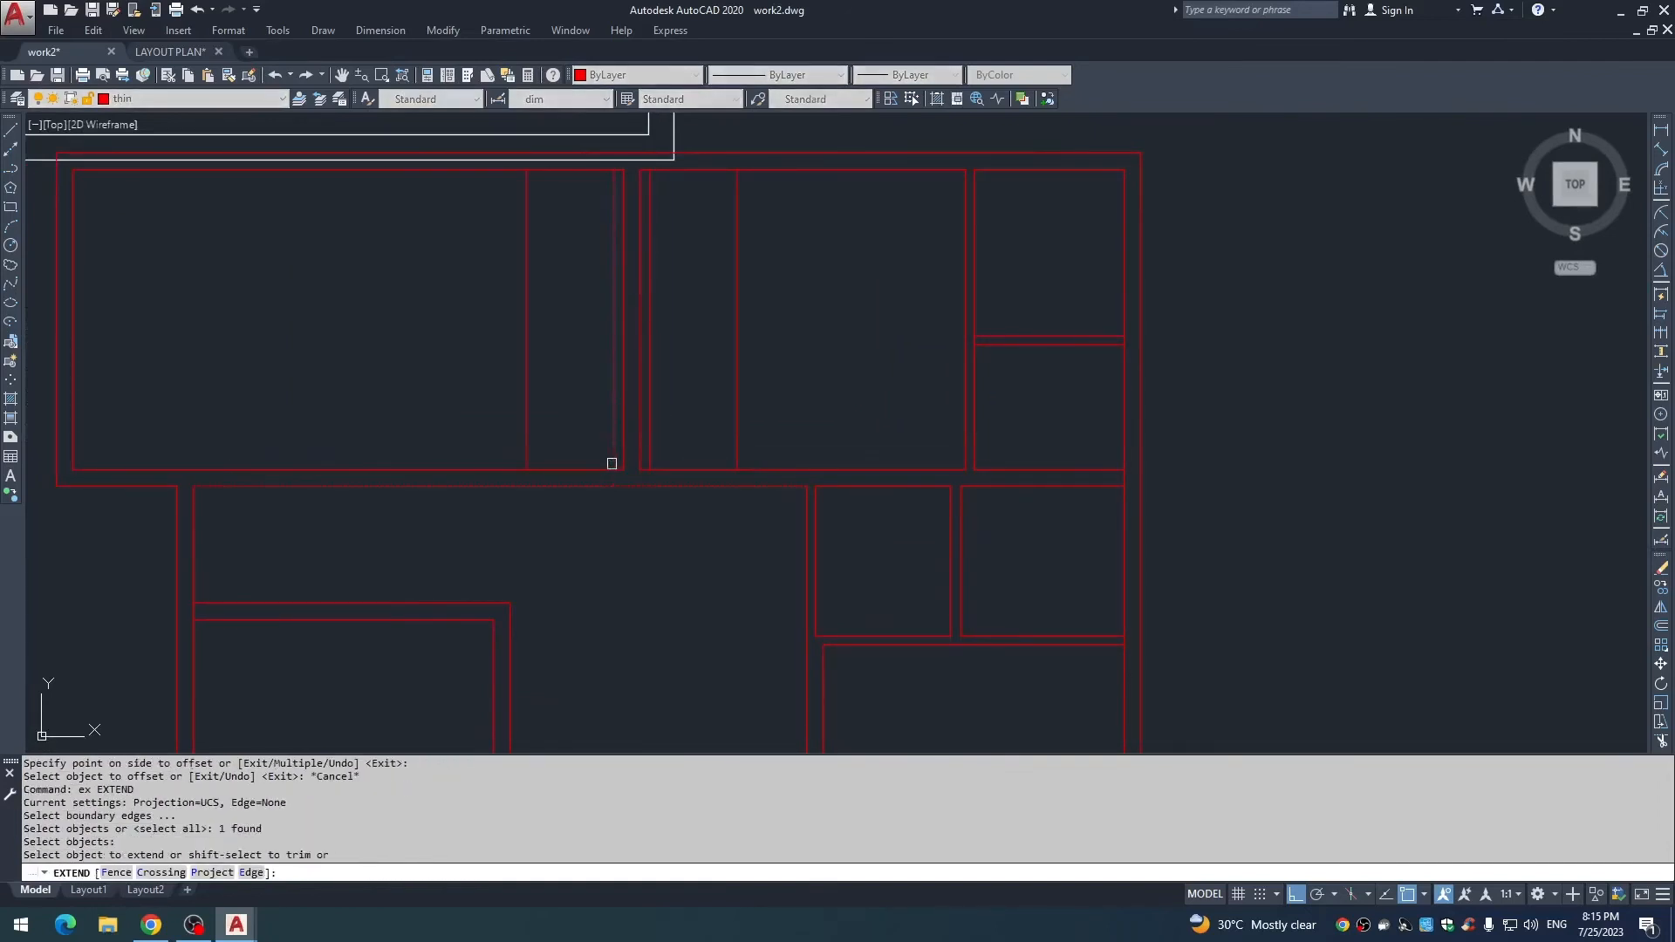
click(614, 464)
click(527, 452)
click(558, 446)
click(585, 445)
click(738, 431)
key(Escape)
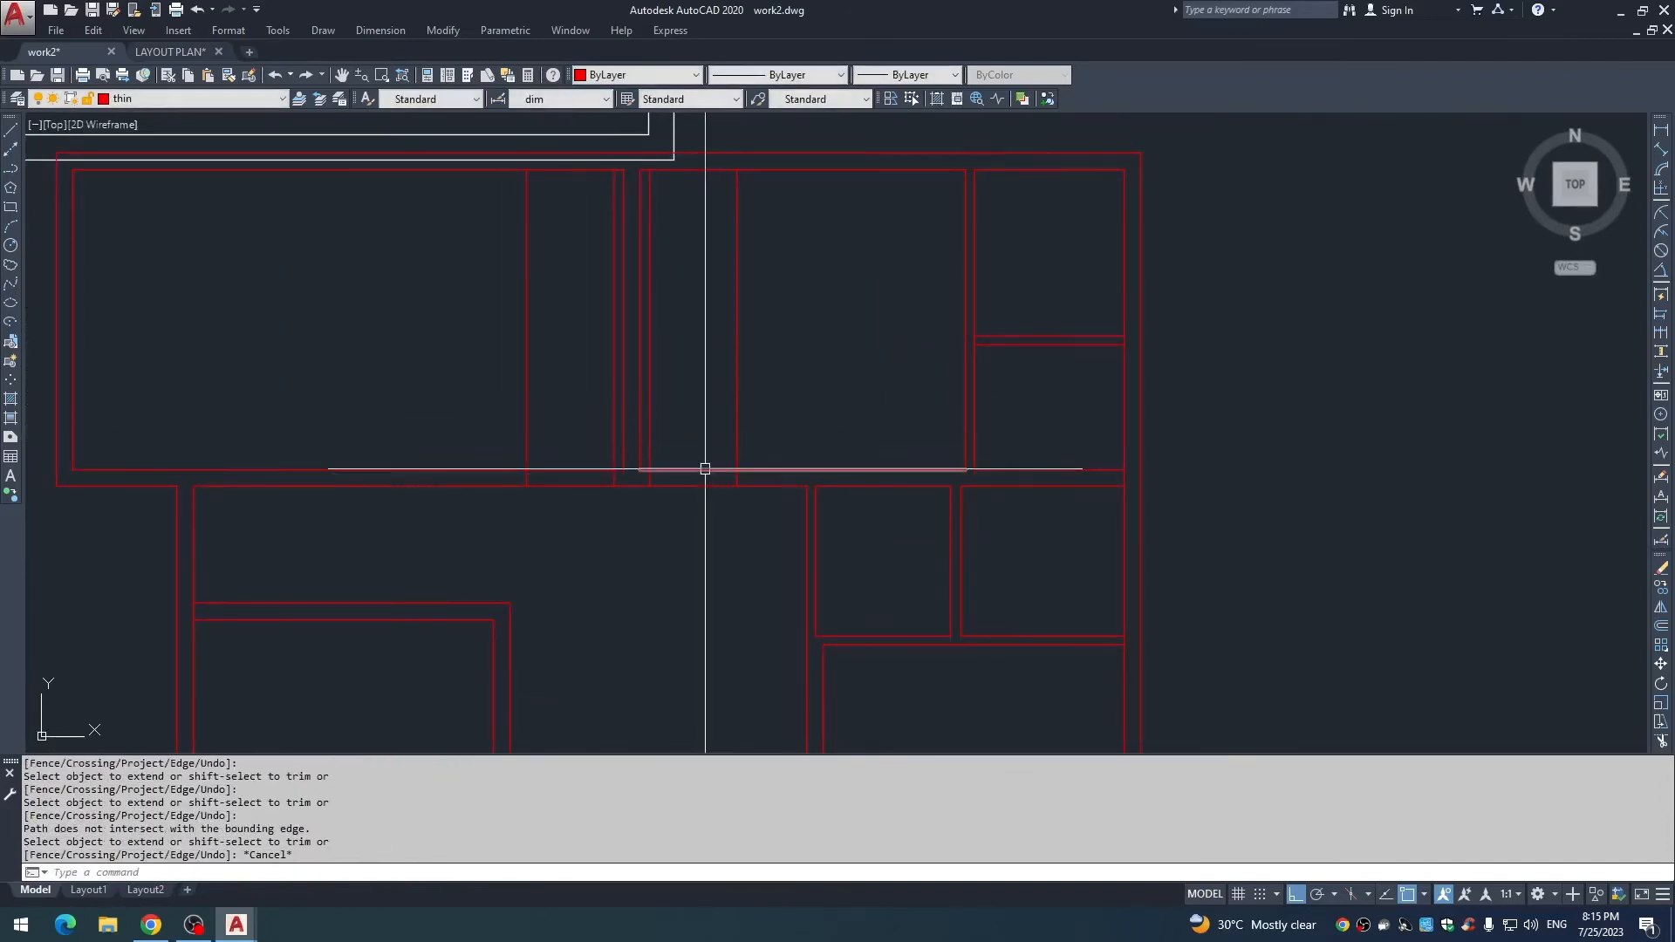
Trim the four door jamb lines back to the south wall of the two northern rooms in the red plan.
text(tr)
key(space)
click(700, 462)
click(670, 475)
click(595, 467)
key(space)
click(479, 387)
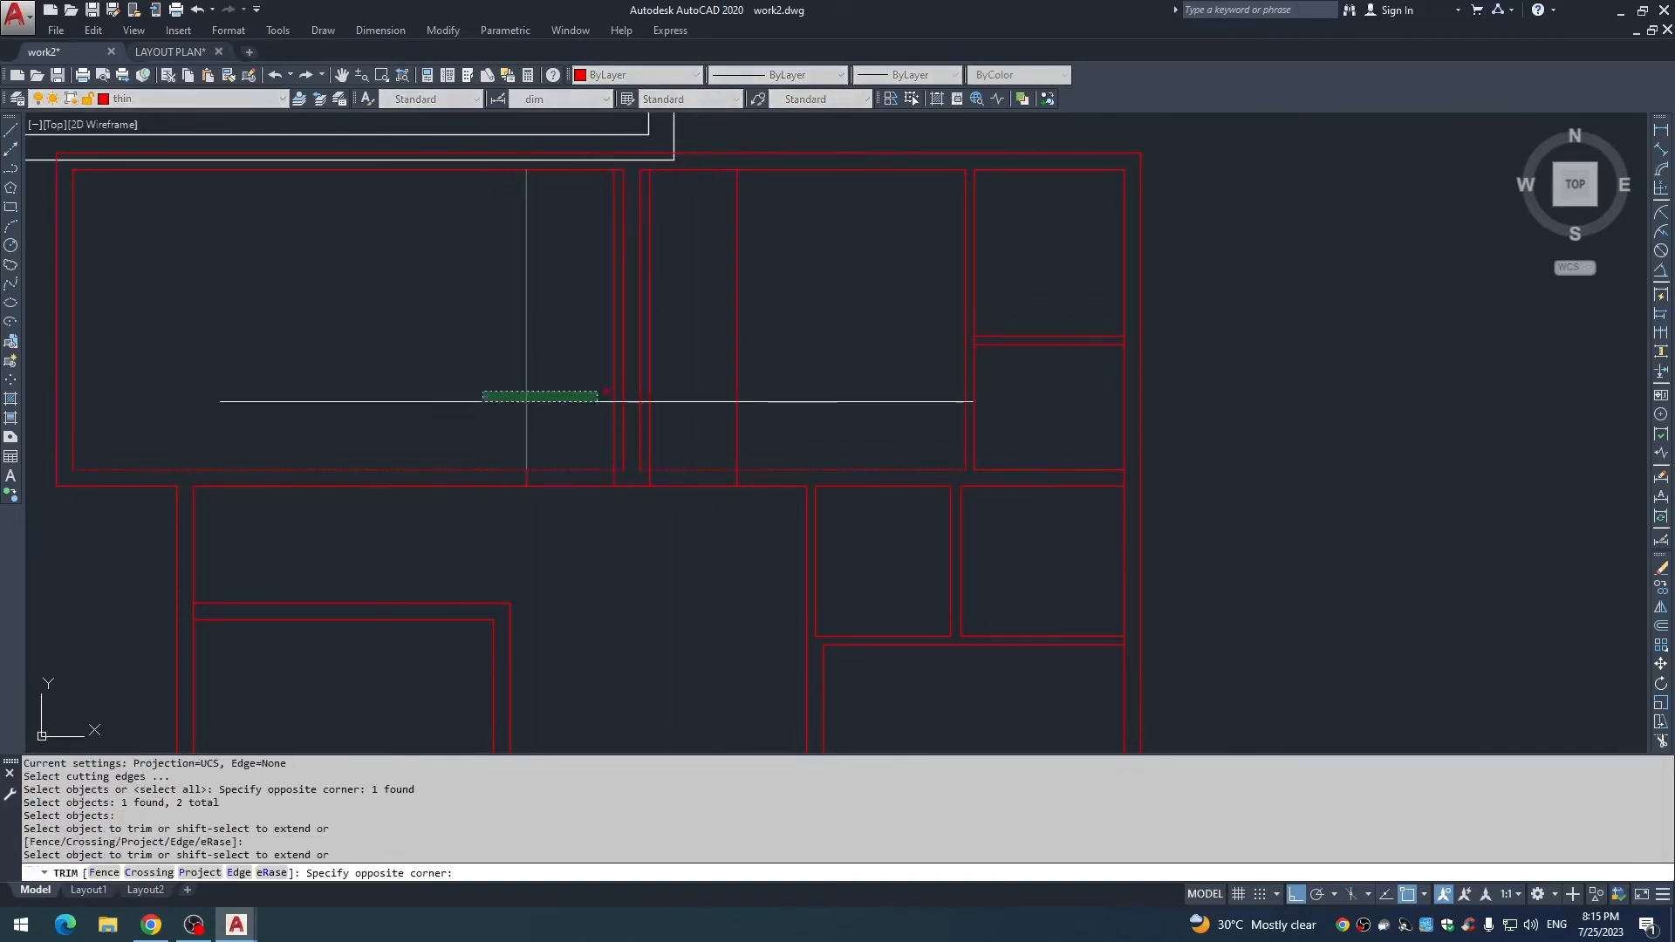
click(824, 419)
key(Escape)
Trim both faces of the south wall between each pair of jamb lines to open the two doorways.
text(tr)
key(space)
key(space)
click(727, 436)
click(672, 544)
click(591, 438)
click(565, 551)
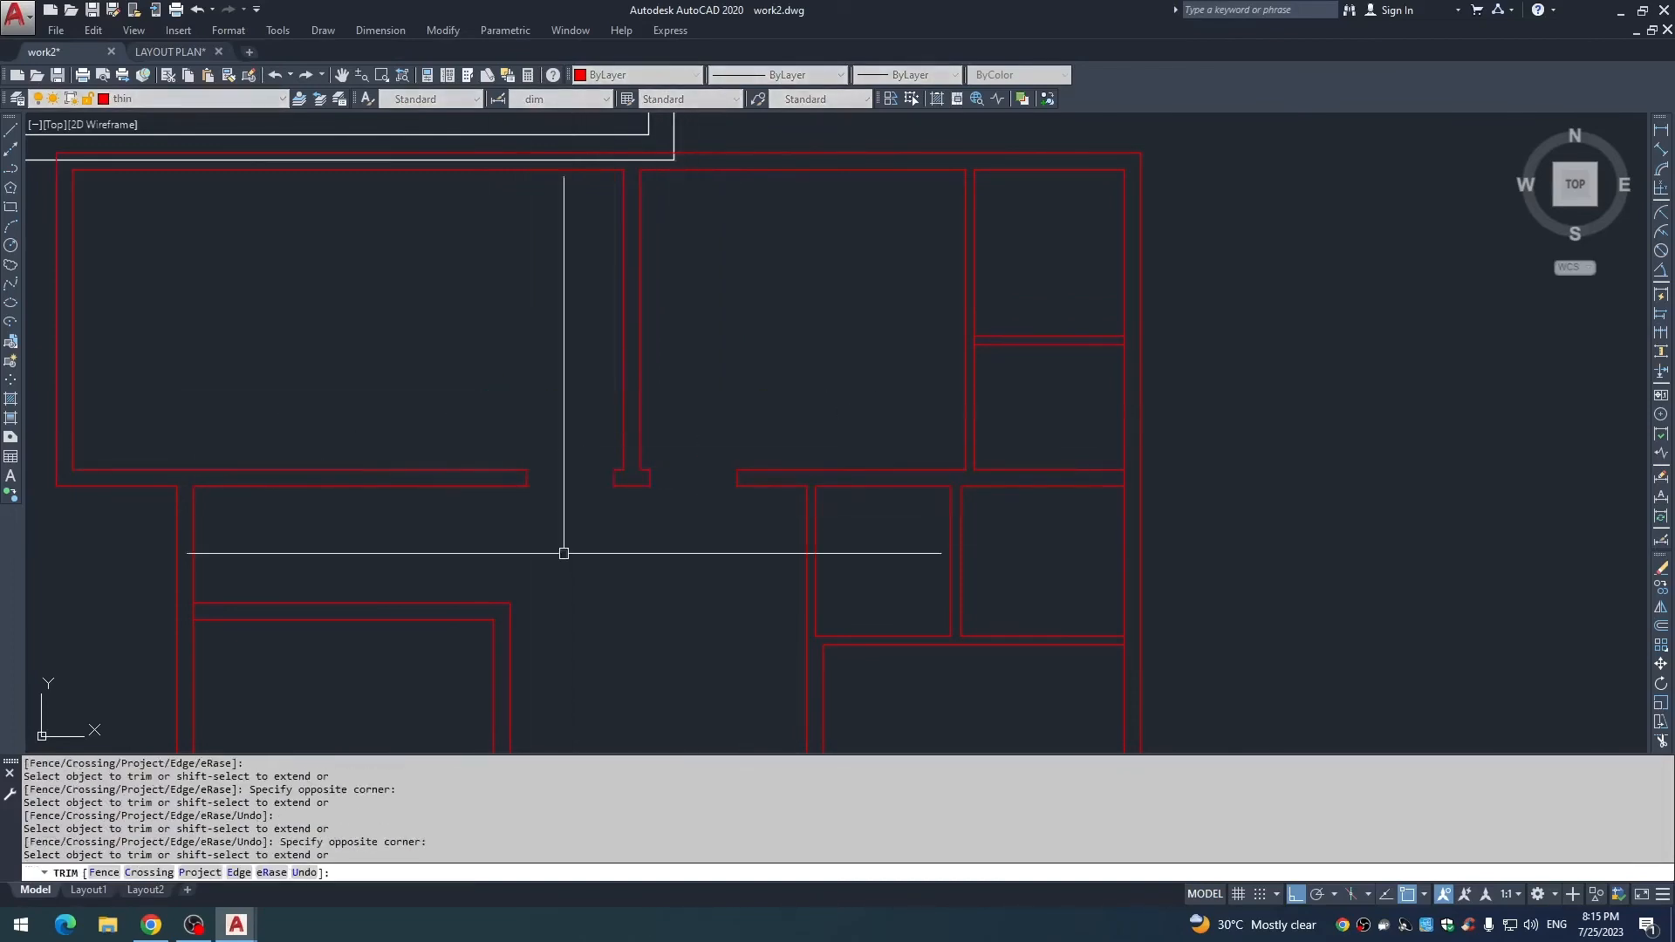
key(Escape)
In the enlarged white converted plan, erase the swing arc and leaf of the door just east of the hall.
scroll(676, 482, down, 6)
middle_drag(677, 475, 690, 741)
scroll(586, 550, up, 2)
scroll(587, 550, up, 2)
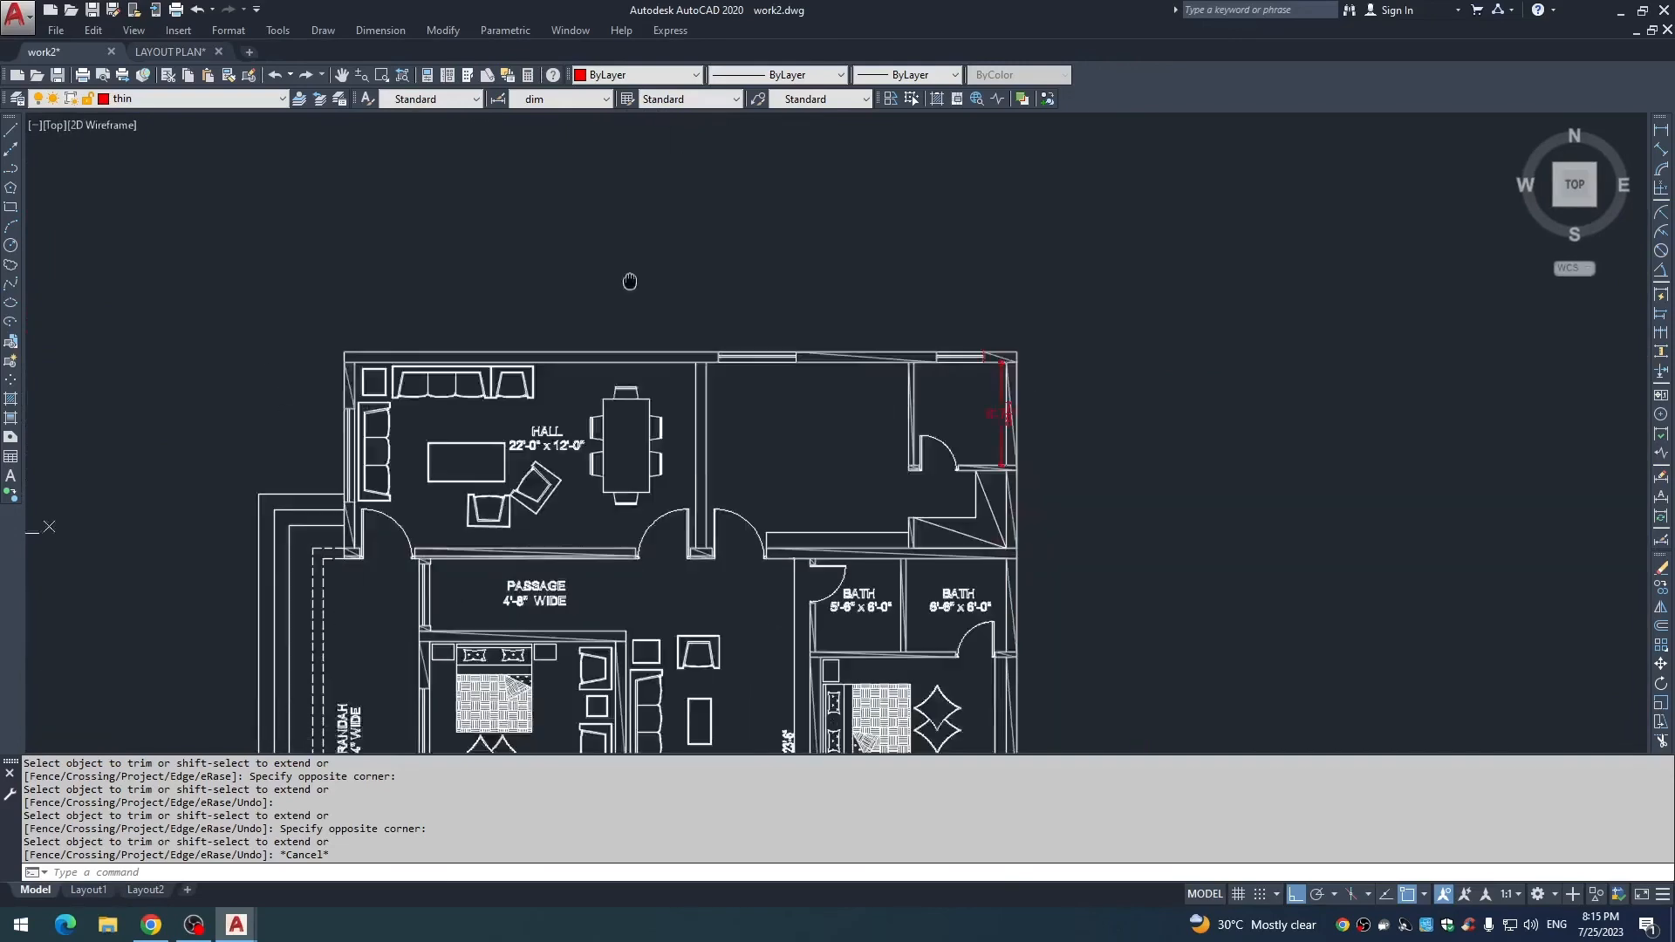
scroll(704, 518, up, 6)
click(852, 363)
click(821, 520)
text(e)
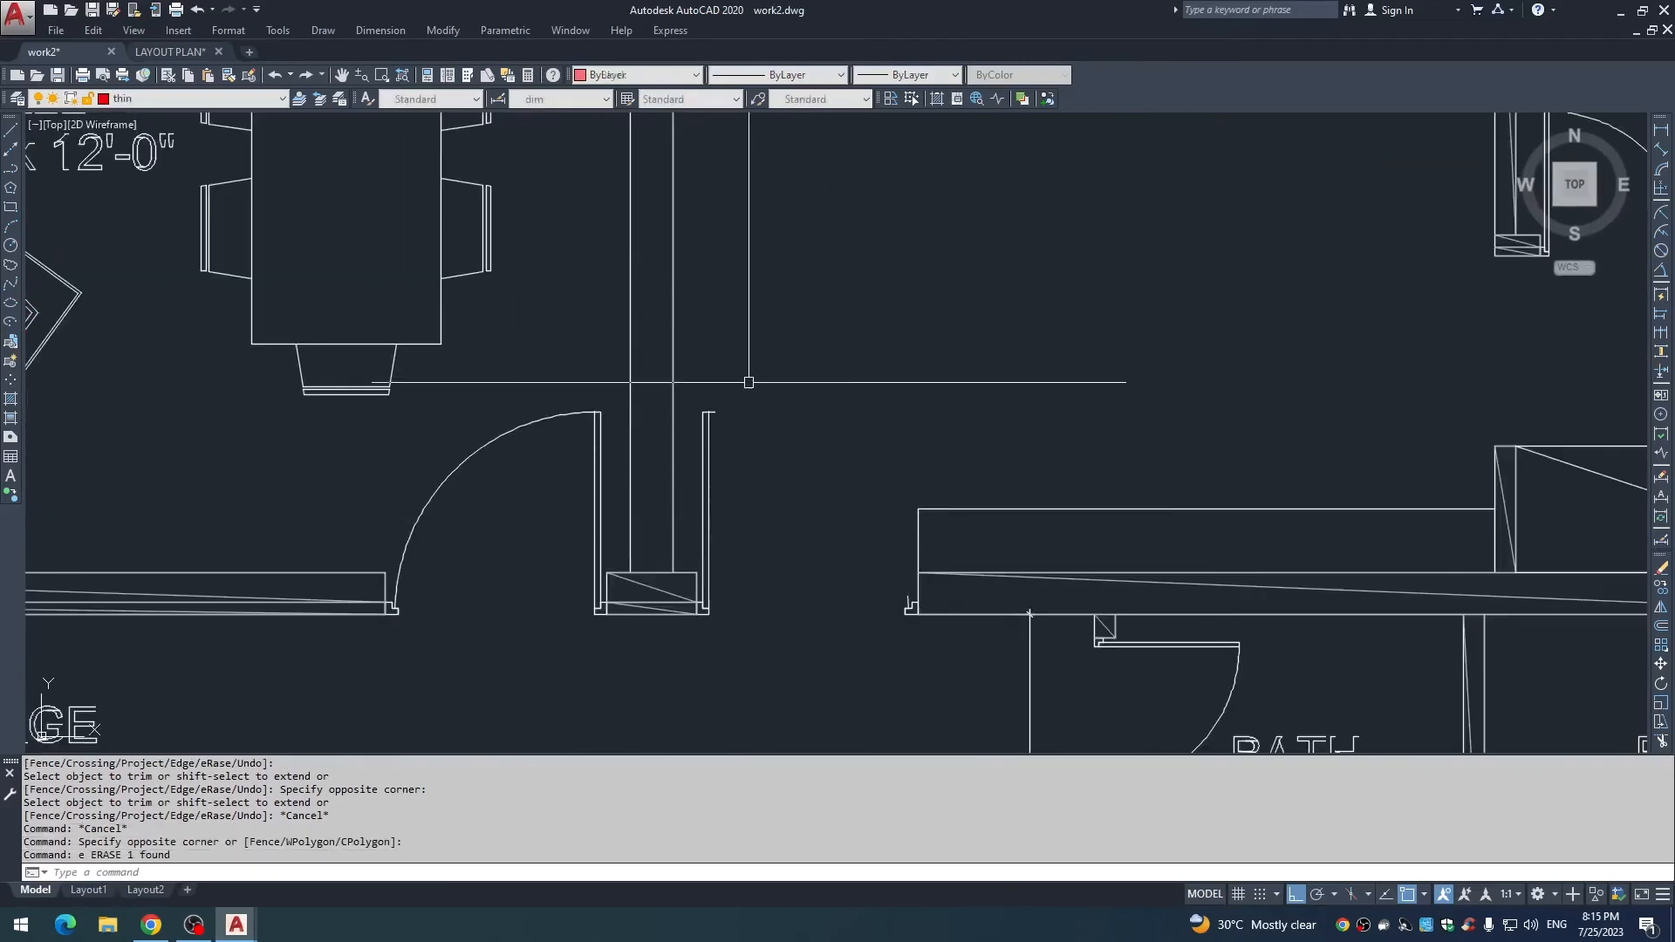
click(748, 381)
click(688, 488)
text(e)
Erase the door frame pieces on both sides of the opening east of the hall.
scroll(887, 628, up, 4)
key(Escape)
click(890, 517)
click(1020, 626)
text(e)
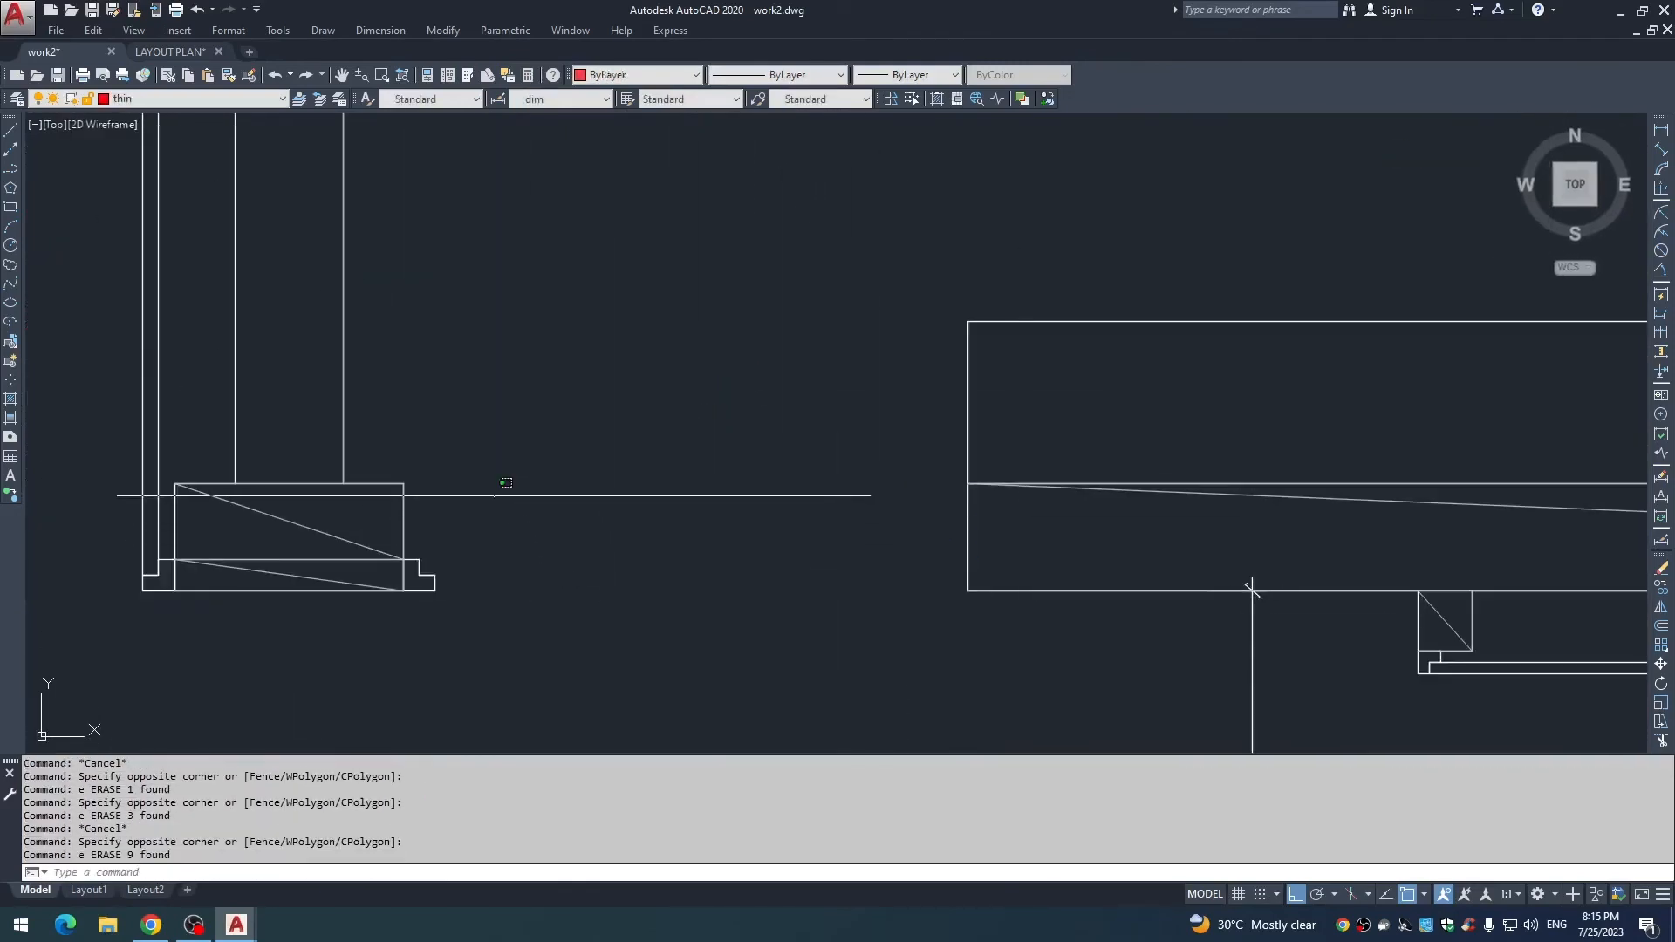
click(494, 494)
click(415, 658)
key(space)
Erase the diagonal lines and inner horizontal line inside the wall pier between the two doorways.
key(Escape)
click(354, 530)
click(269, 541)
text(e)
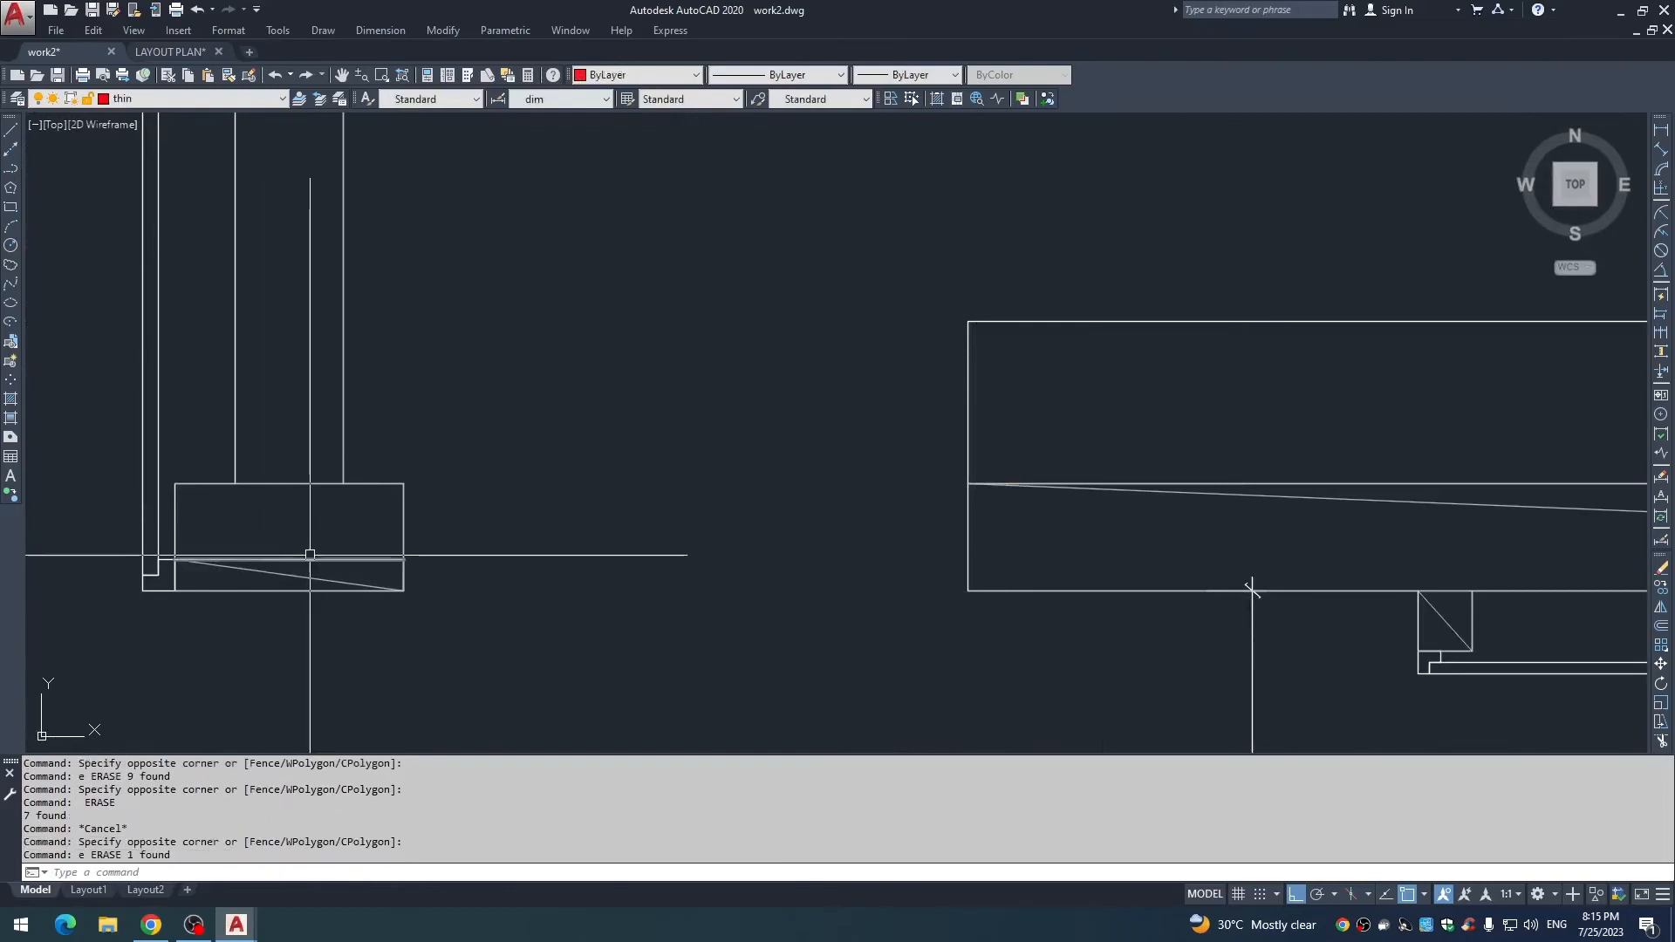
middle_drag(399, 558, 796, 442)
scroll(797, 441, up, 2)
key(Escape)
click(616, 390)
click(516, 462)
text(e)
key(space)
key(Escape)
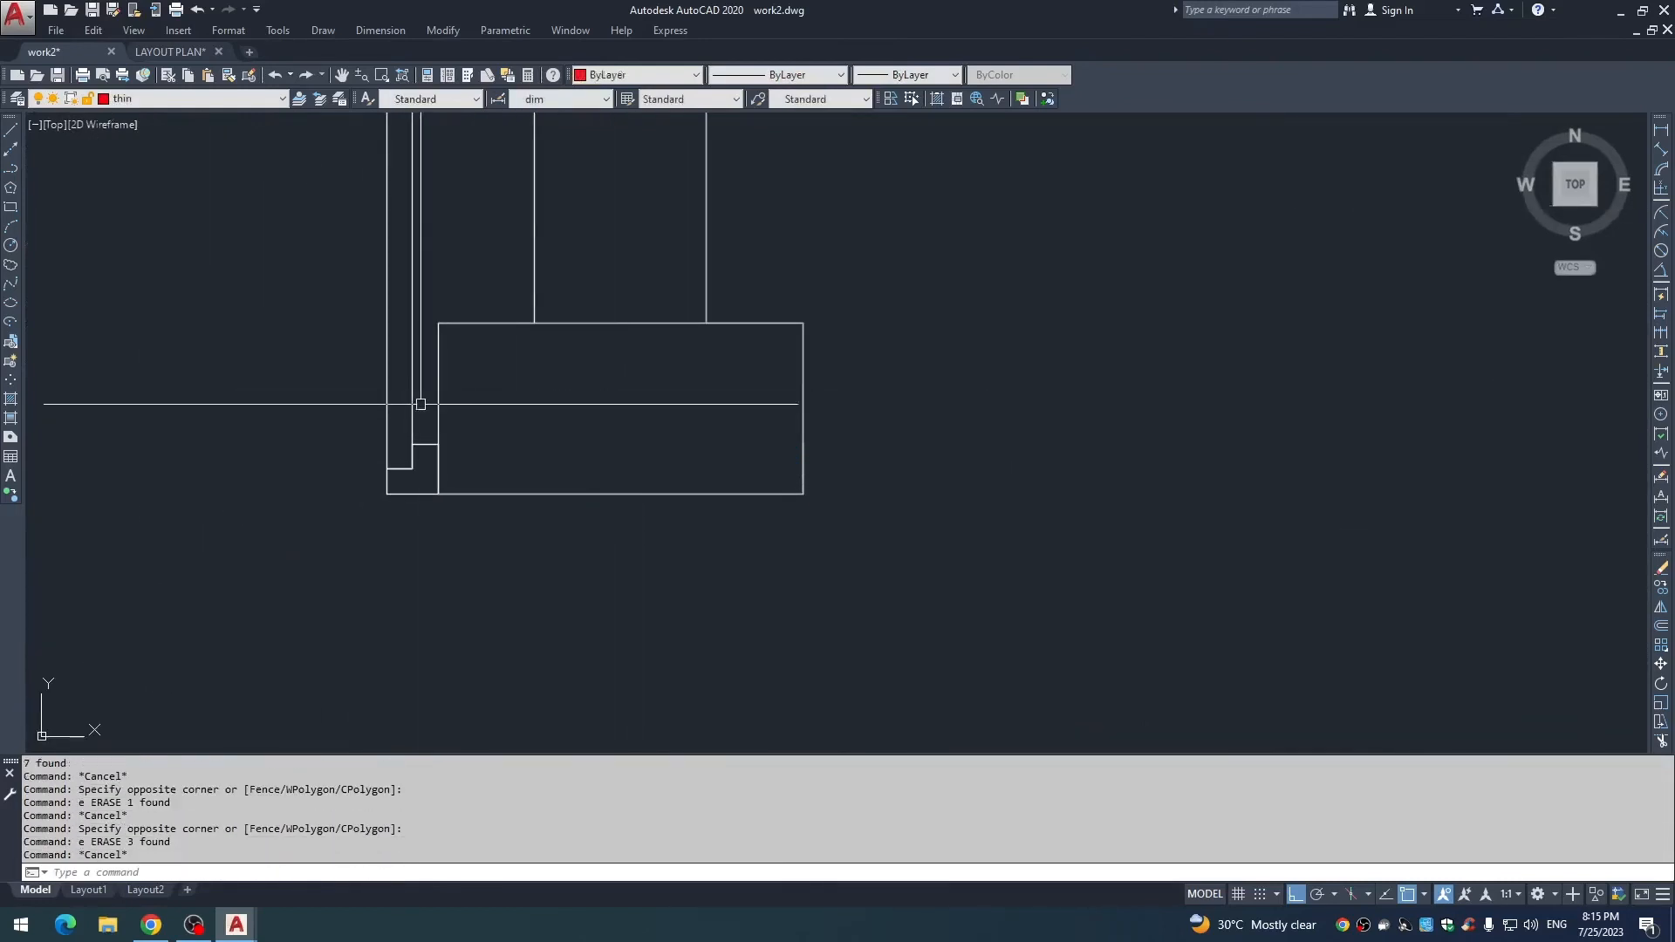
Erase the hall door's leaf and frame pieces beside the wall pier.
click(419, 404)
click(333, 527)
text(e)
key(Escape)
Trim the pier's top edge between the two faces of the hall's east partition wall.
scroll(563, 550, down, 8)
key(Escape)
scroll(575, 446, up, 2)
click(608, 456)
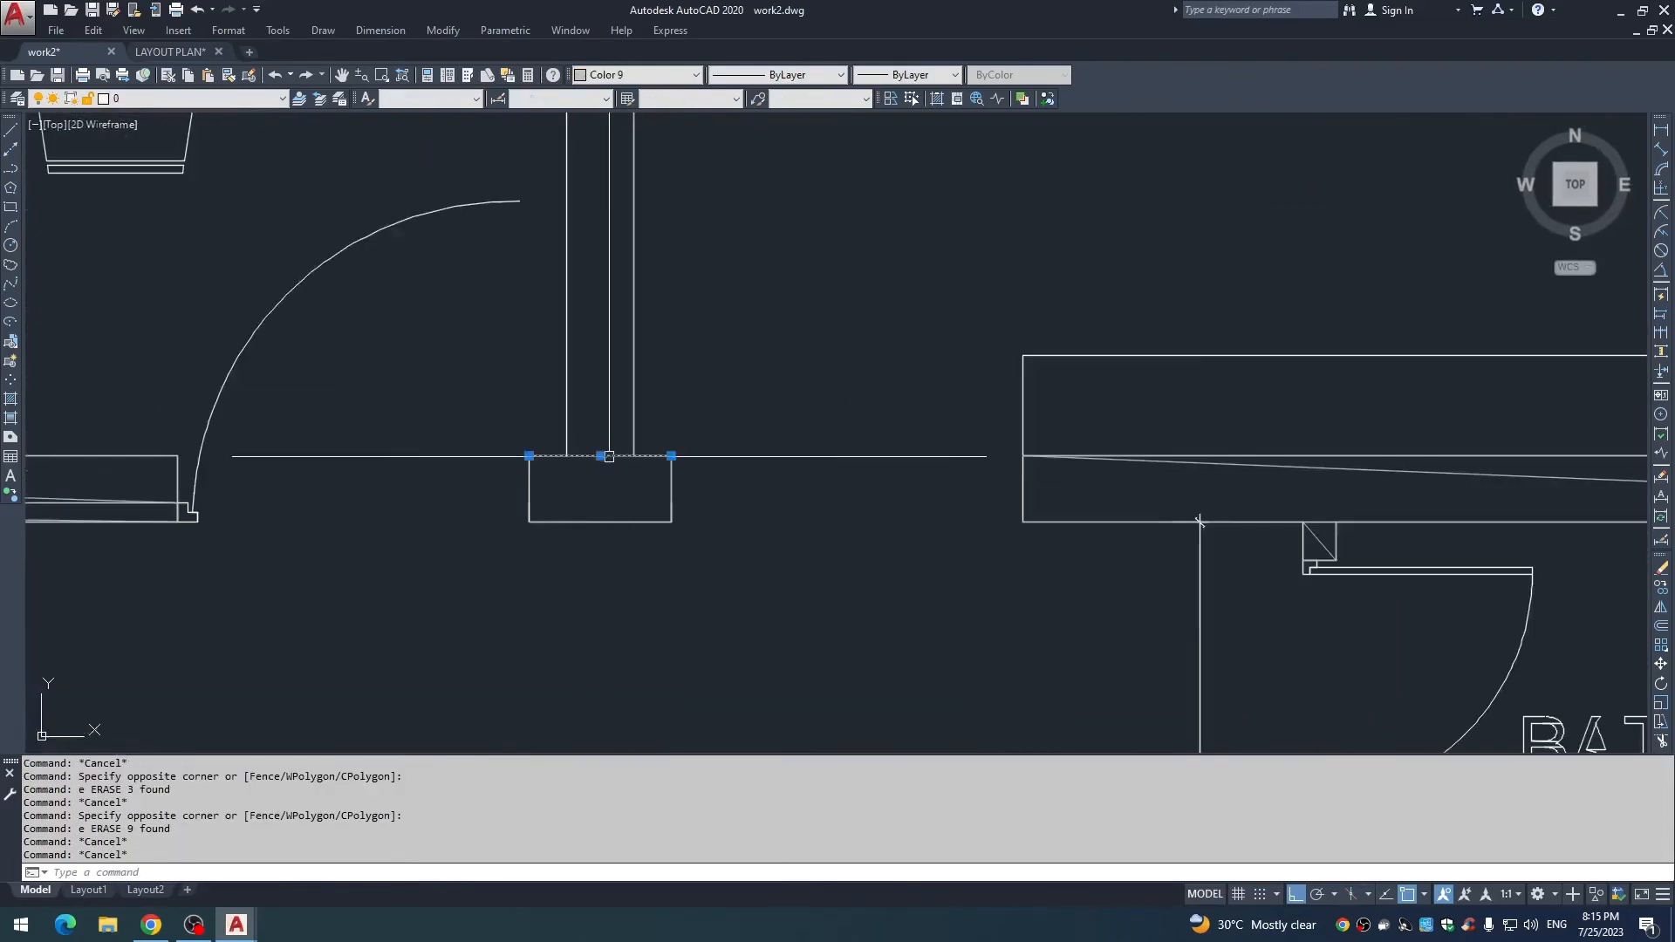
key(Escape)
text(tr)
click(611, 457)
scroll(607, 497, down, 2)
key(Escape)
Remove the leftover line across the junction of the partition wall and the pier.
key(space)
key(space)
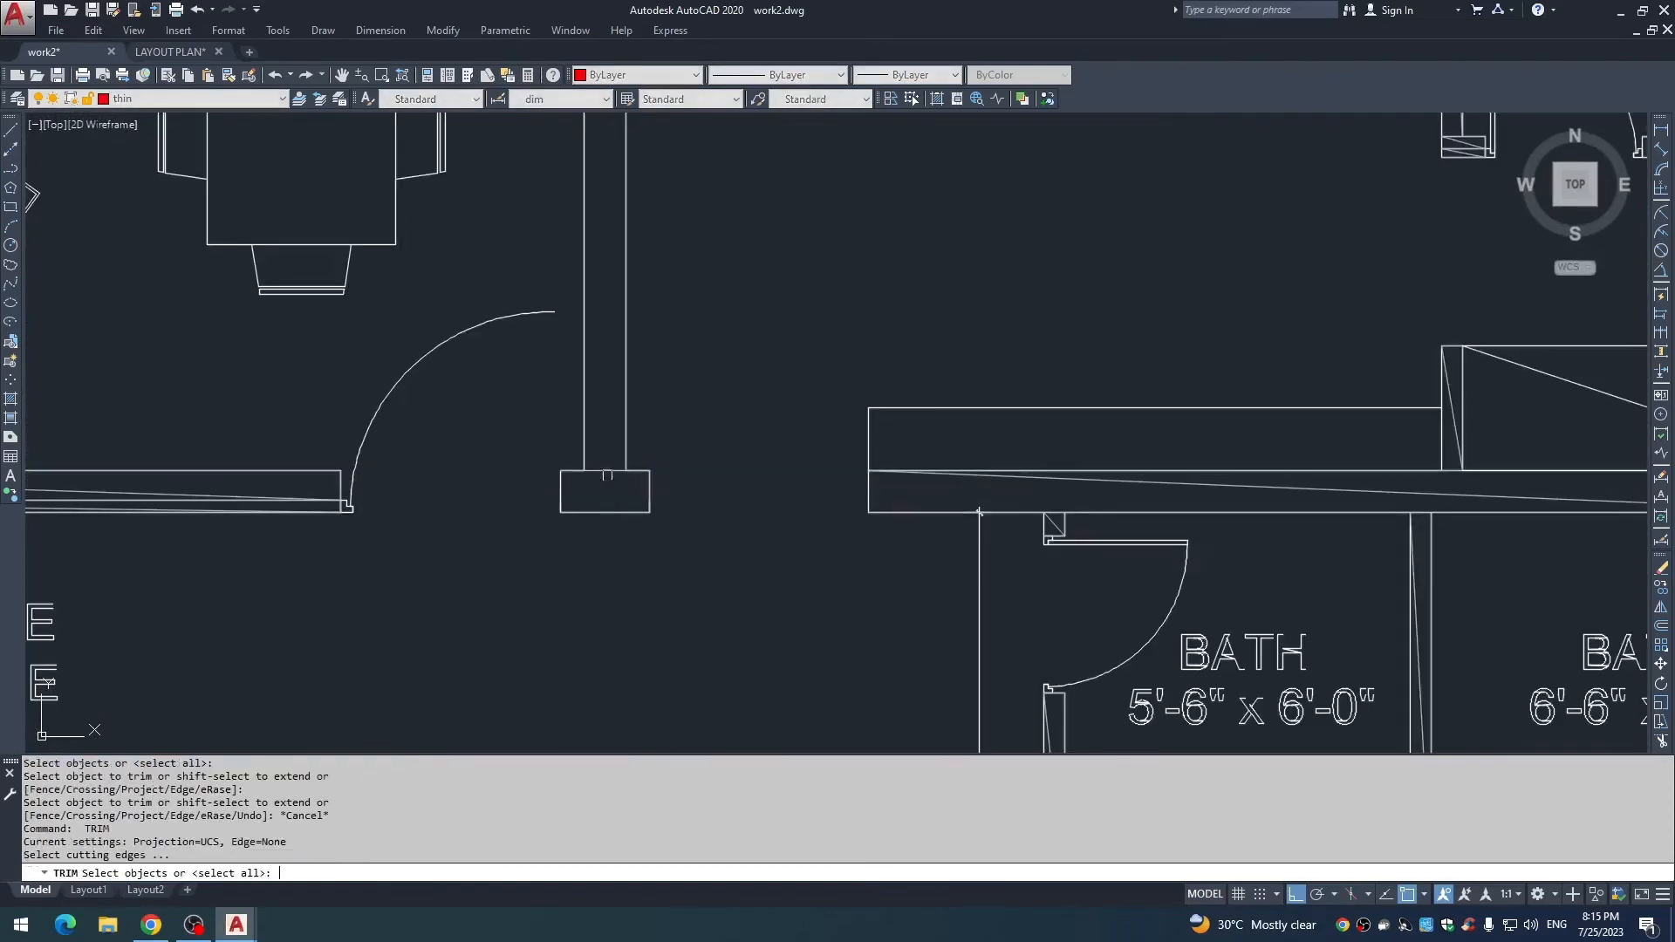
double_click(605, 469)
key(Escape)
click(606, 461)
click(600, 476)
text(e)
scroll(708, 509, down, 4)
Erase the swing arc of the hall's east door in the converted plan.
key(Escape)
key(Escape)
click(576, 463)
middle_drag(714, 509, 641, 316)
click(583, 453)
text(e)
Compare the traced red wall plan with the two converted white plans and the other drawings in the file.
scroll(625, 462, down, 4)
scroll(640, 318, down, 4)
scroll(407, 445, up, 4)
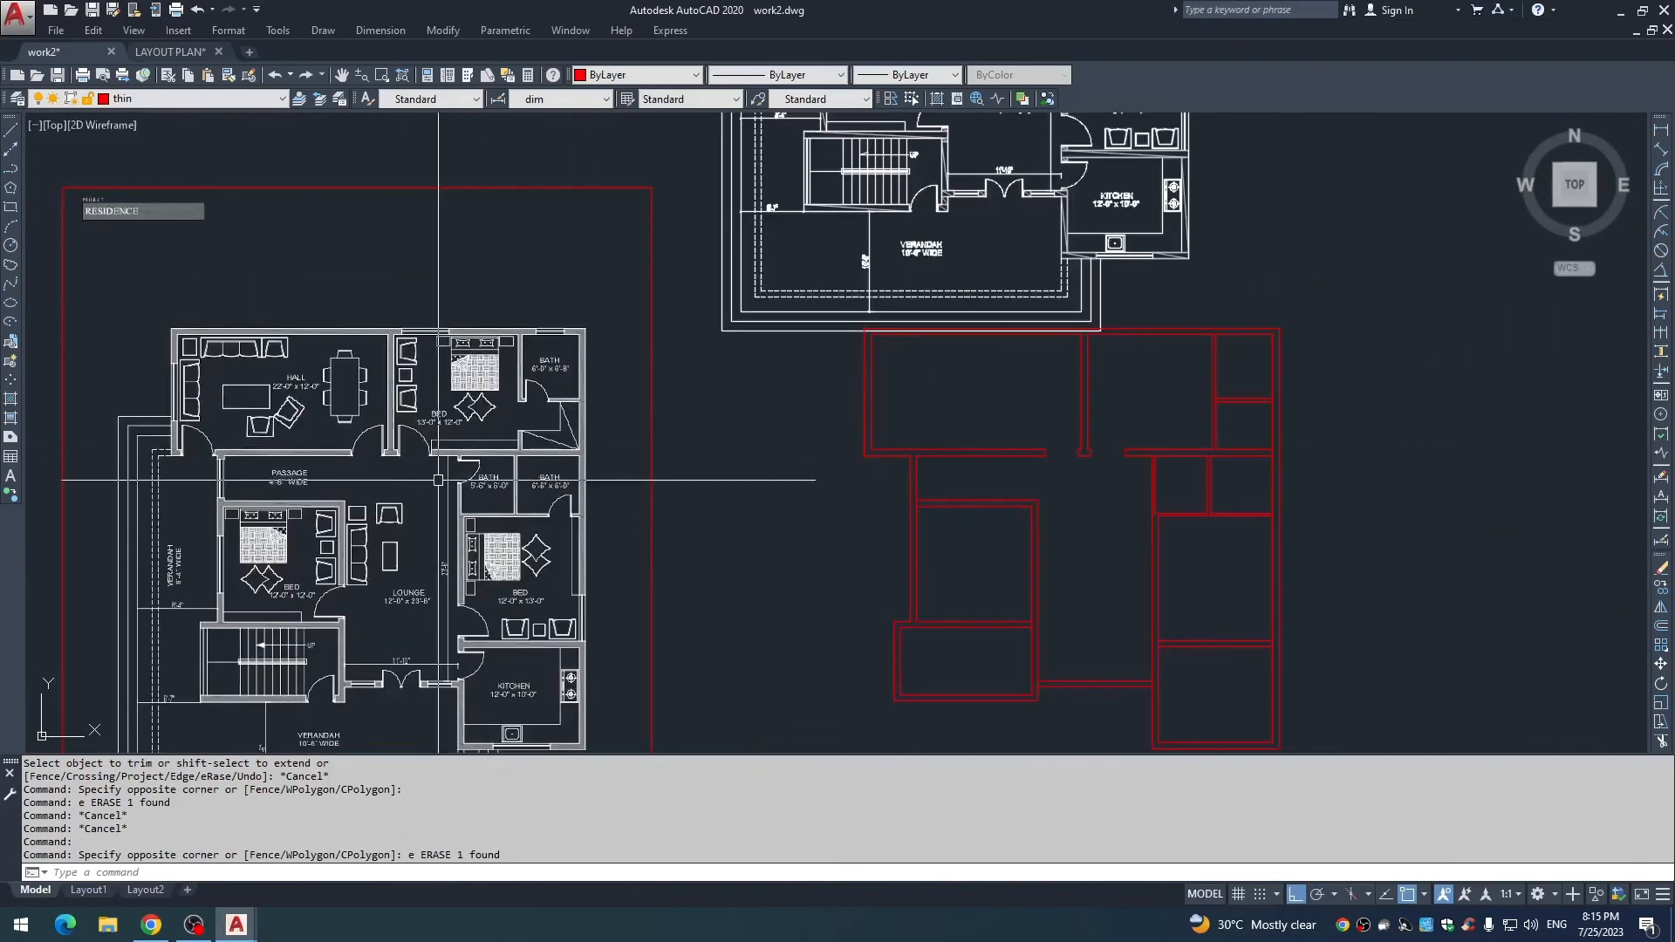
middle_drag(438, 479, 614, 397)
scroll(519, 386, down, 2)
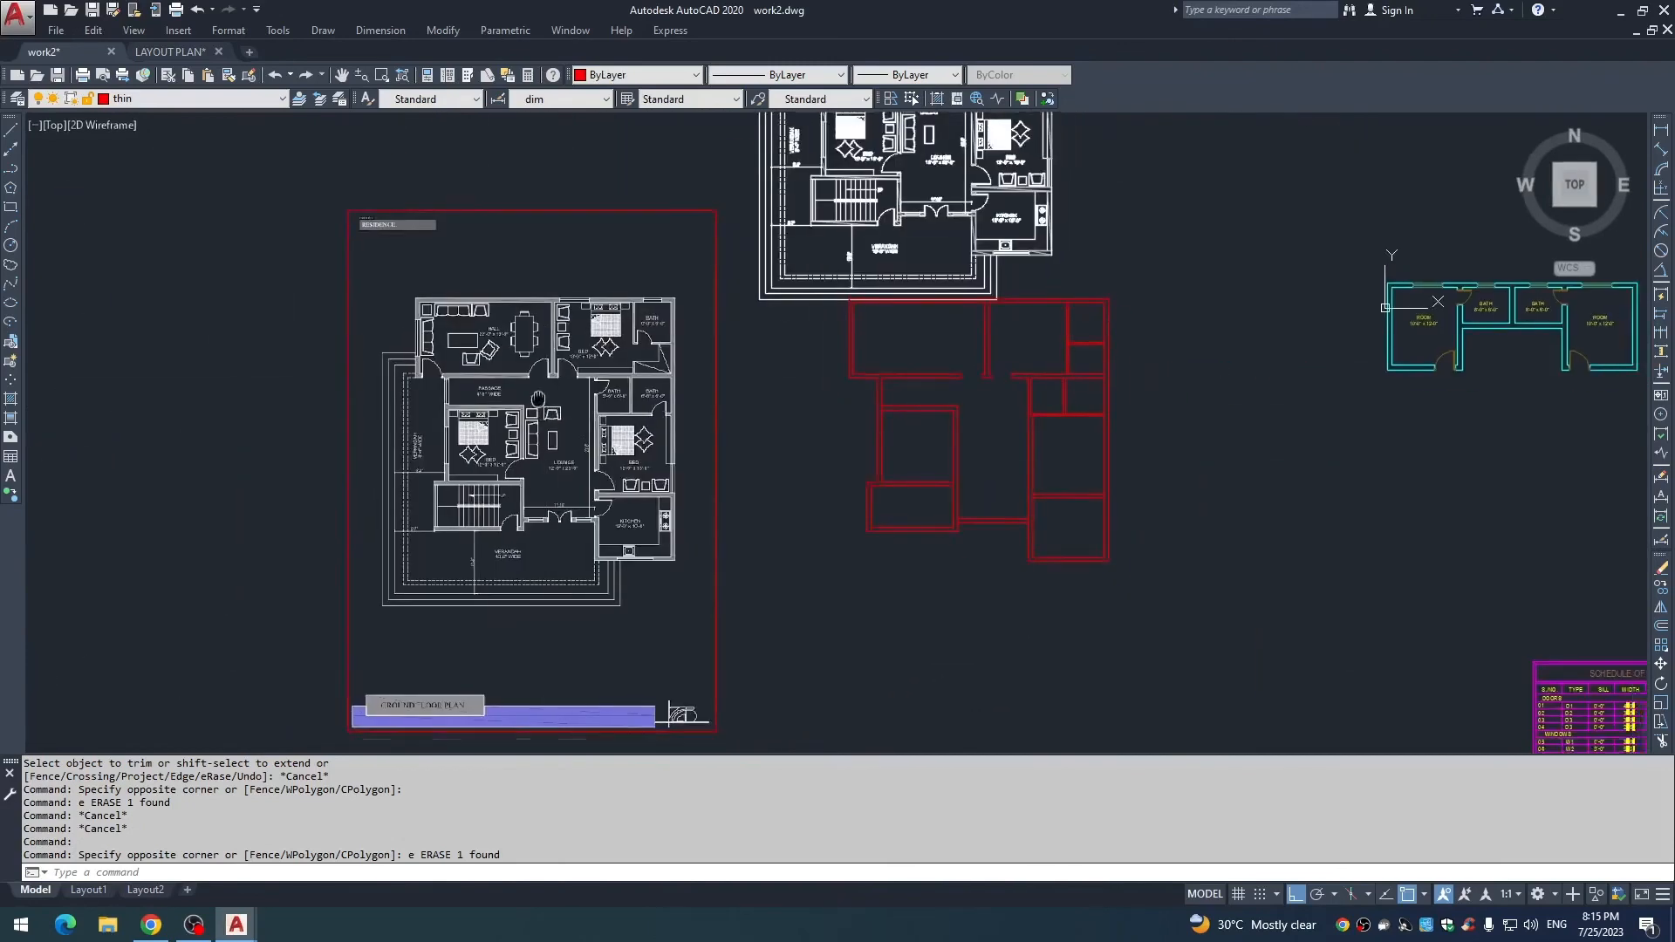
middle_drag(1010, 338, 986, 296)
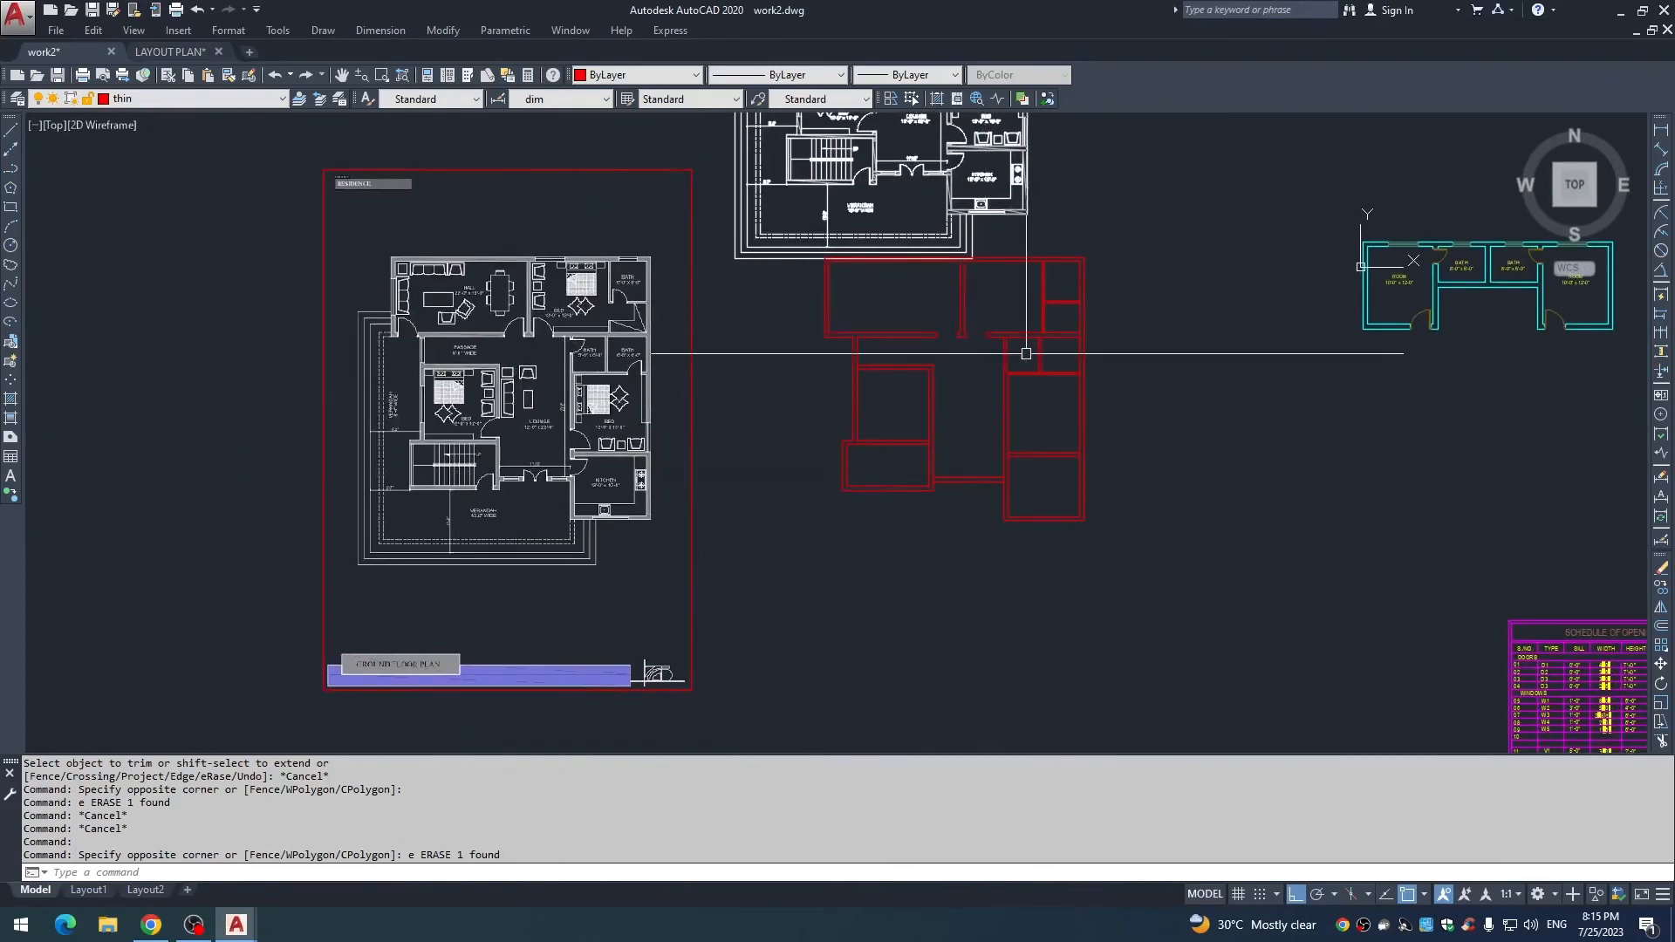
scroll(1033, 339, up, 2)
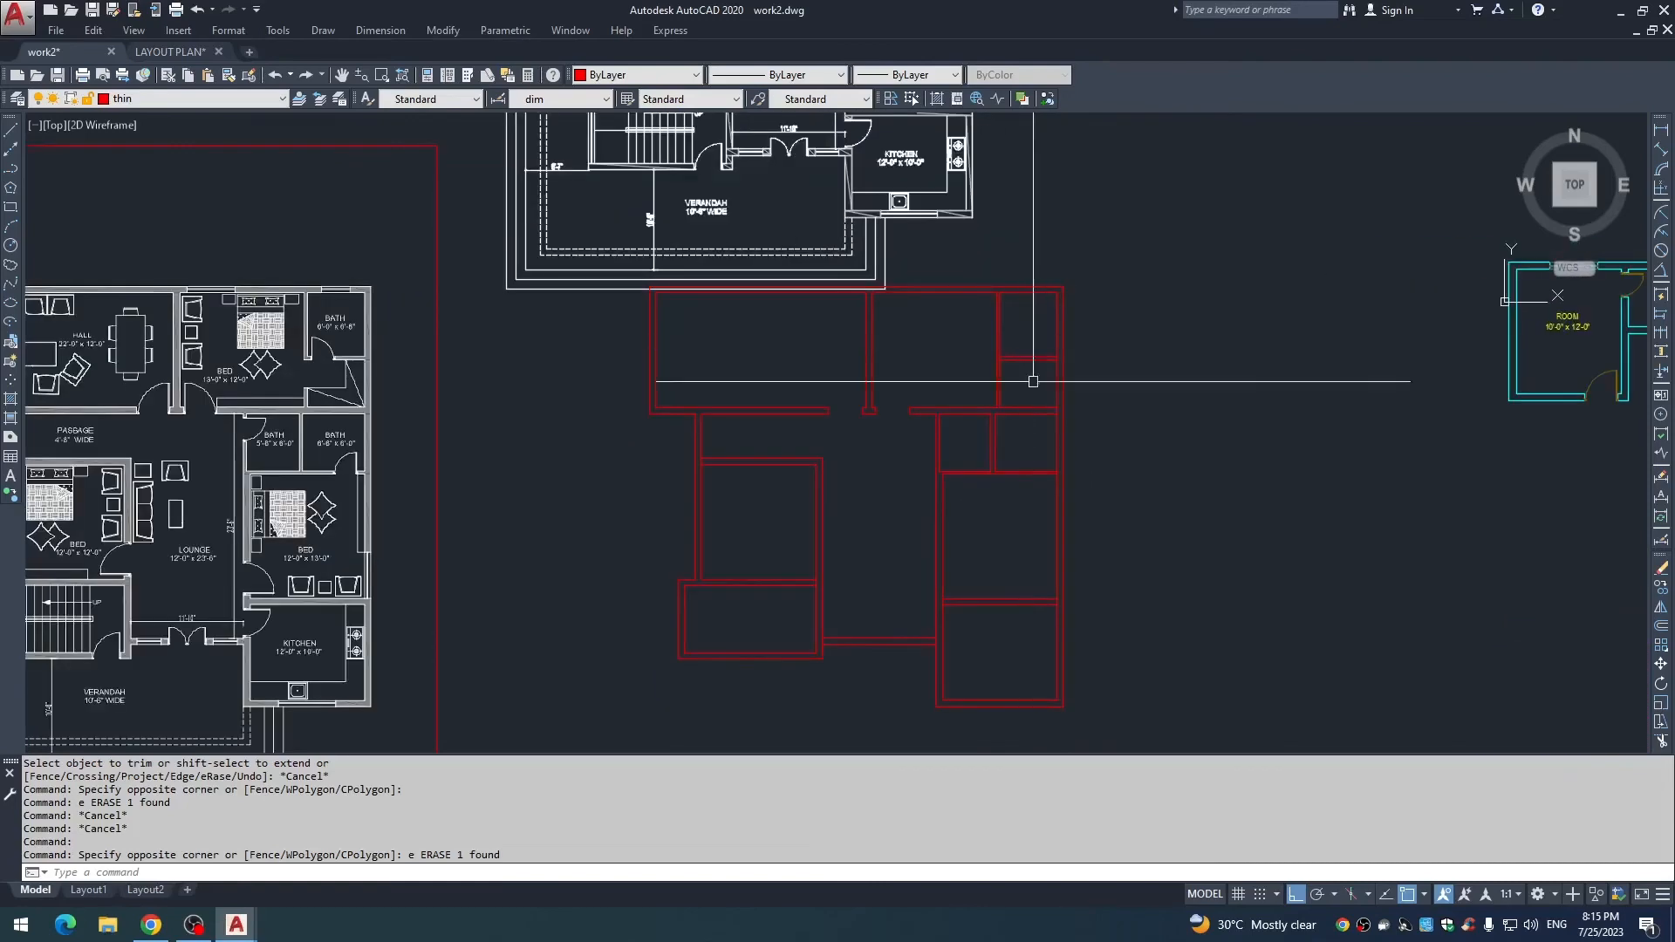
scroll(1033, 382, down, 2)
scroll(867, 506, down, 2)
middle_drag(867, 505, 740, 390)
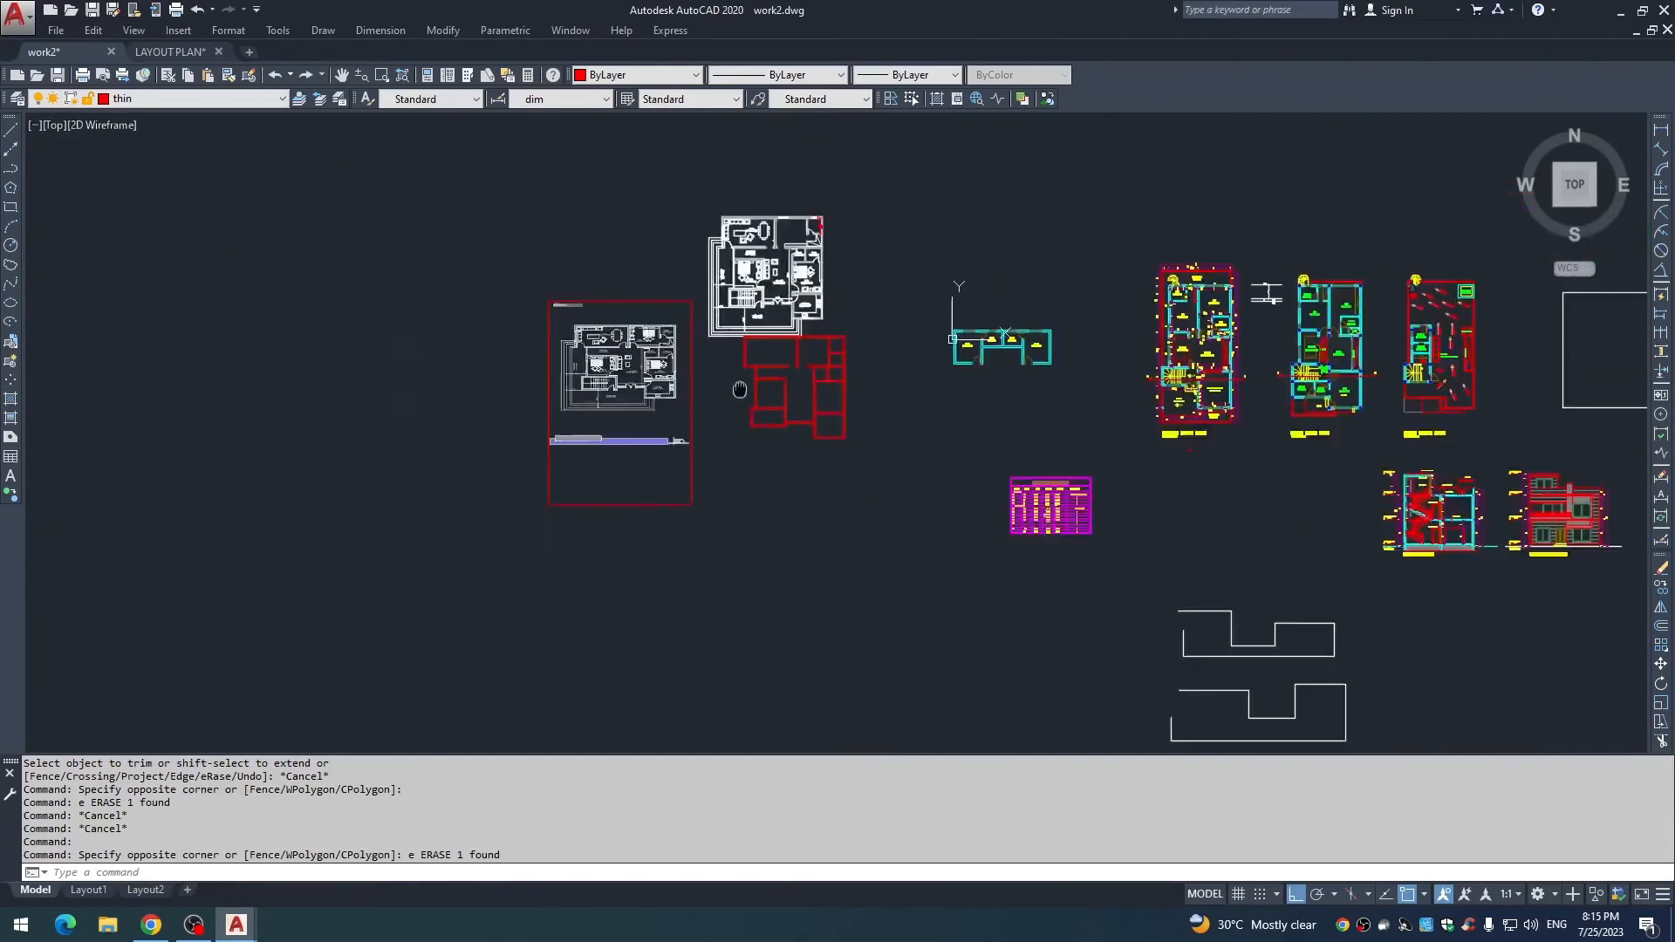
scroll(807, 158, up, 5)
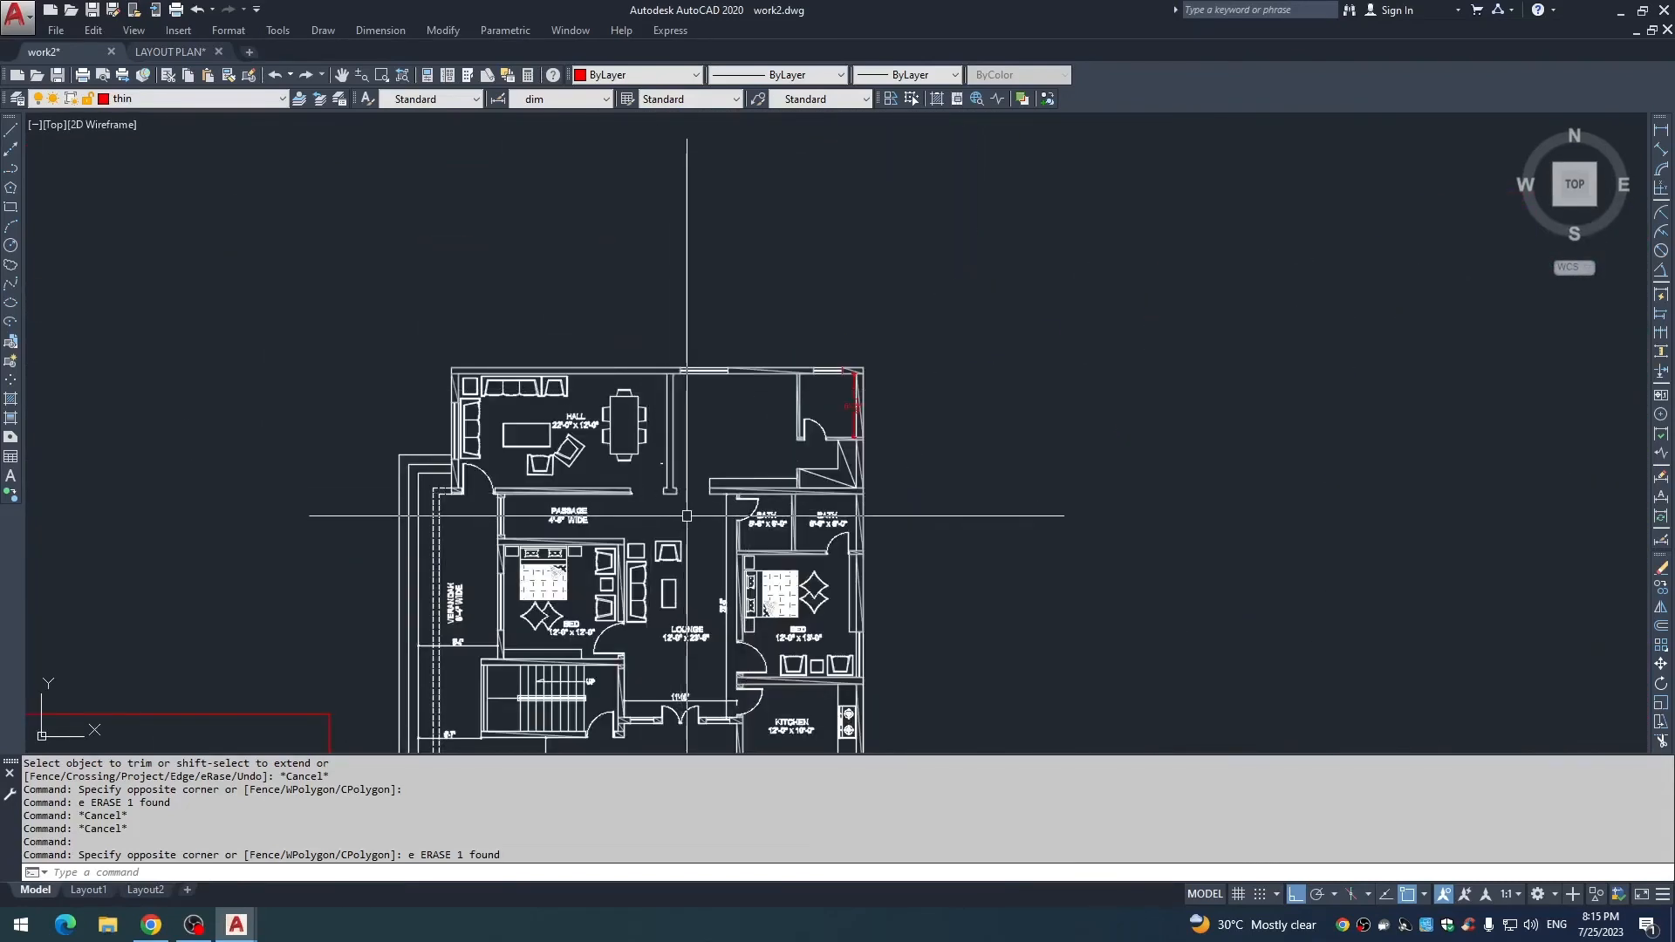
scroll(687, 515, down, 3)
middle_drag(759, 684, 767, 505)
scroll(767, 504, down, 2)
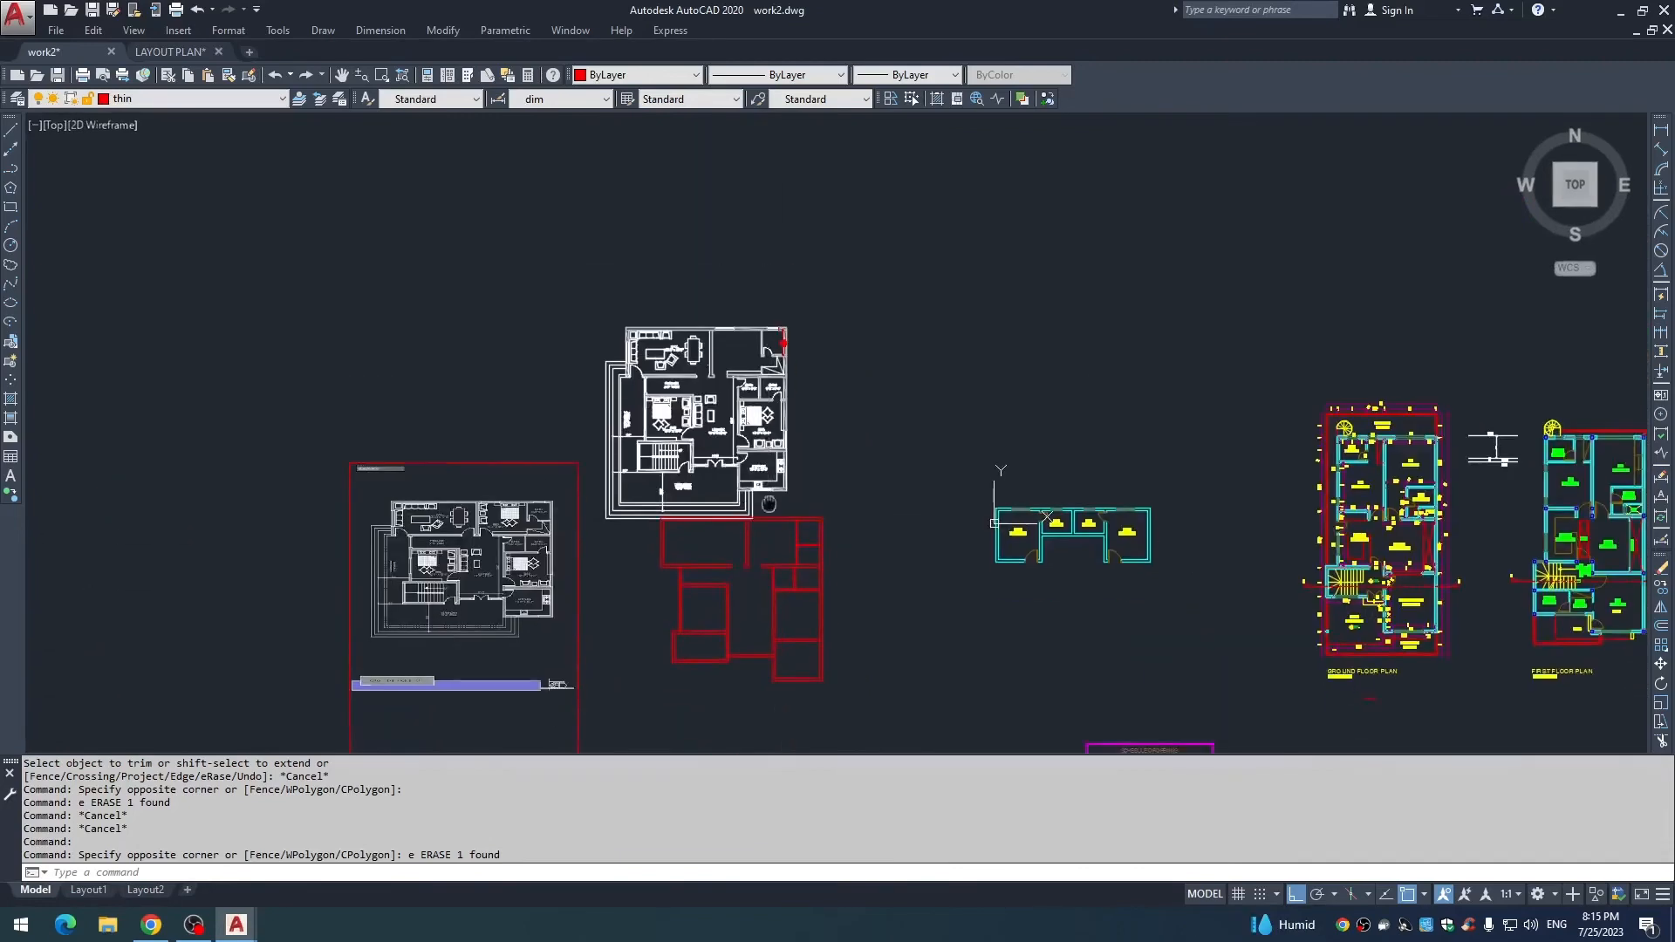
scroll(653, 400, up, 2)
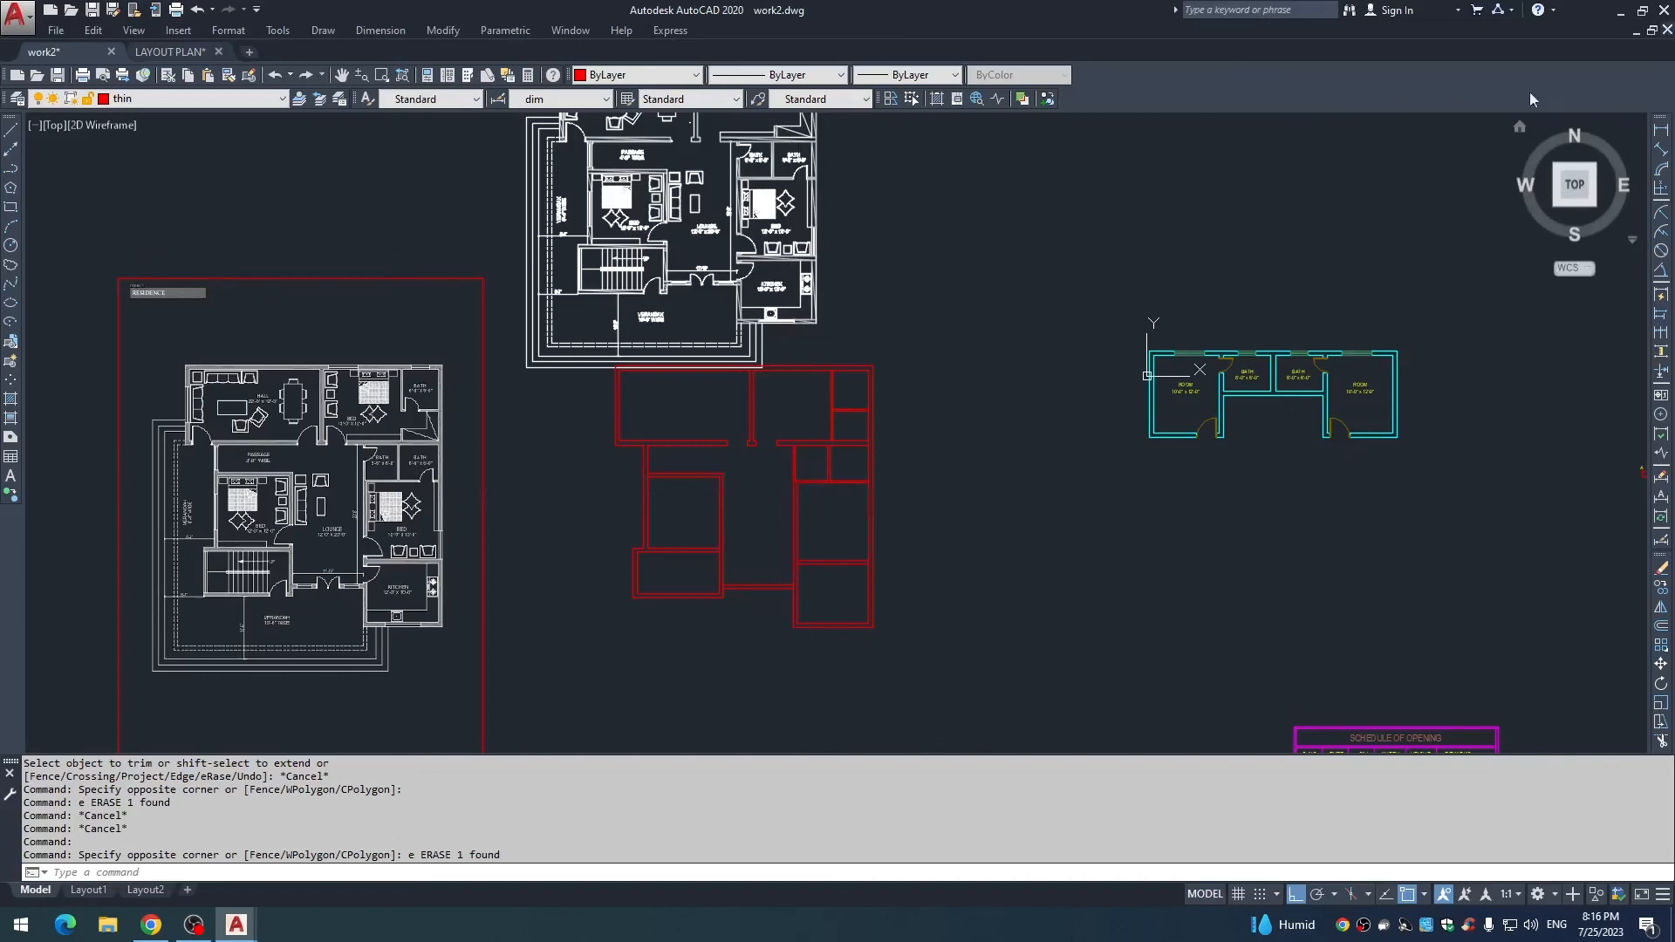
Close the work2.dwg drawing and answer the save prompt.
click(1666, 29)
click(810, 497)
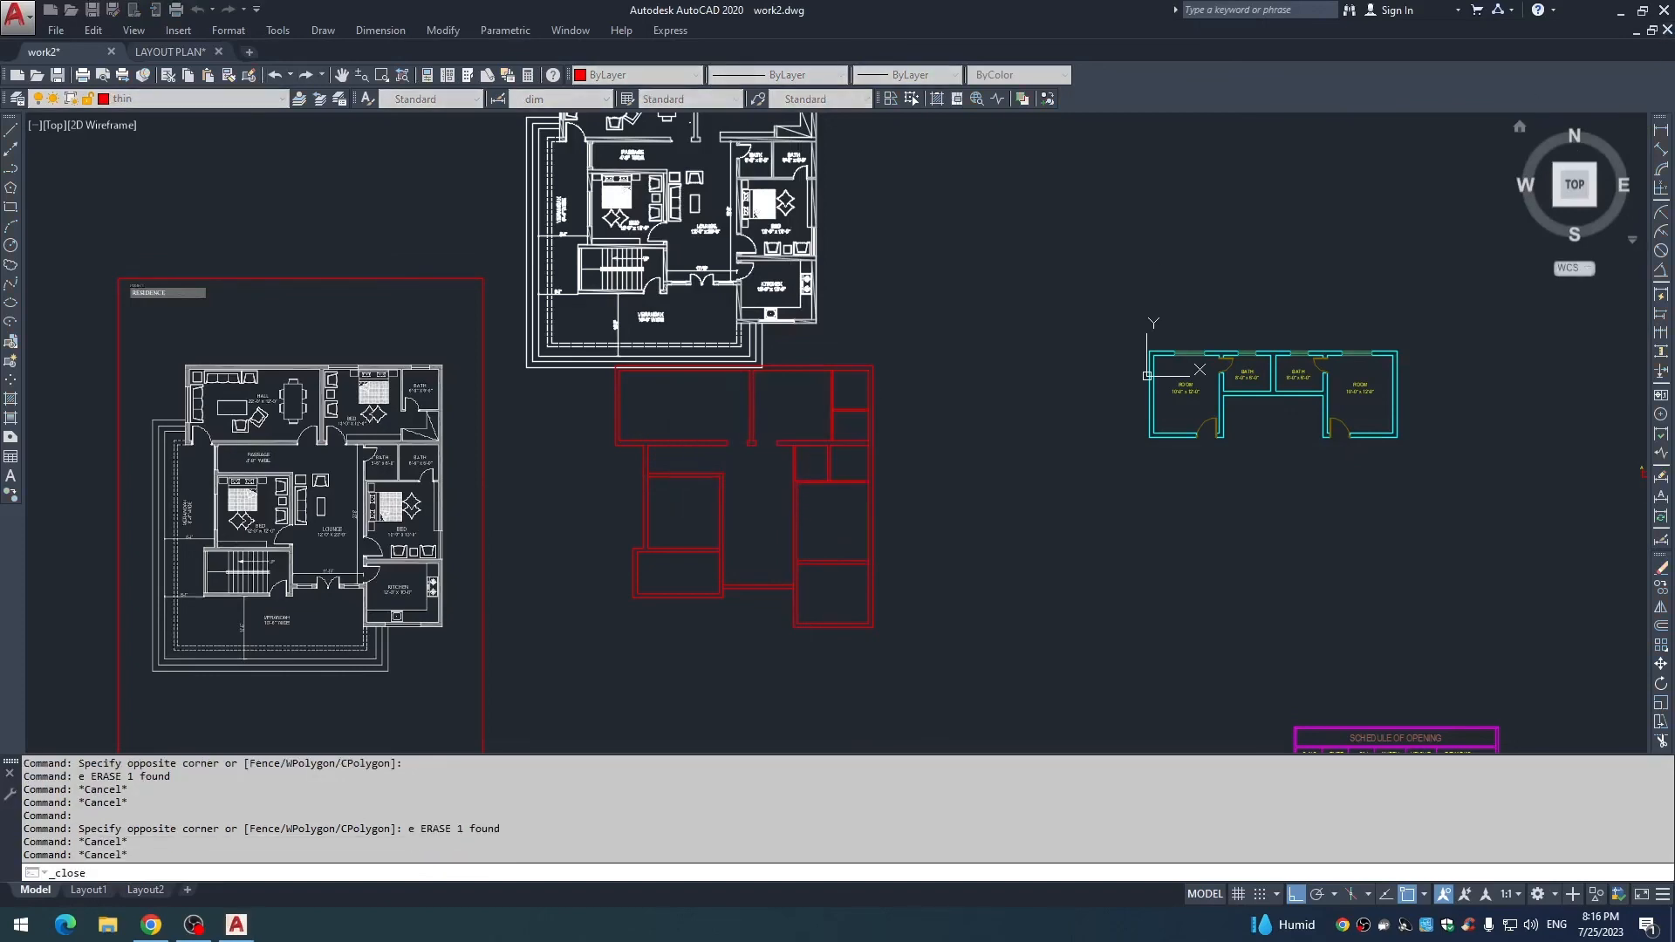